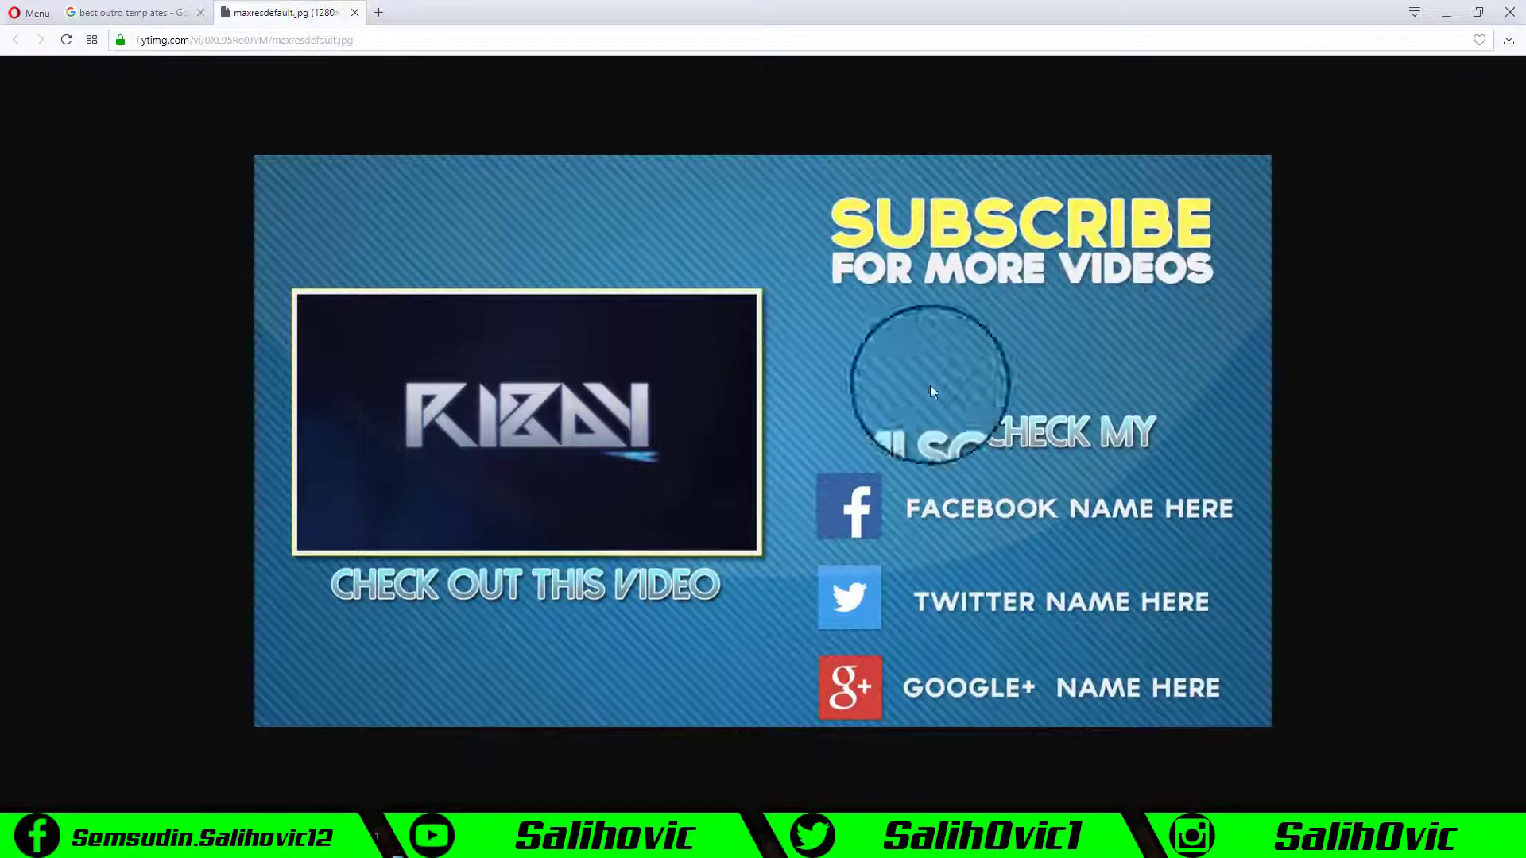
- Minimize the Opera window showing the sample outro image to reveal Photoshop
click(1447, 12)
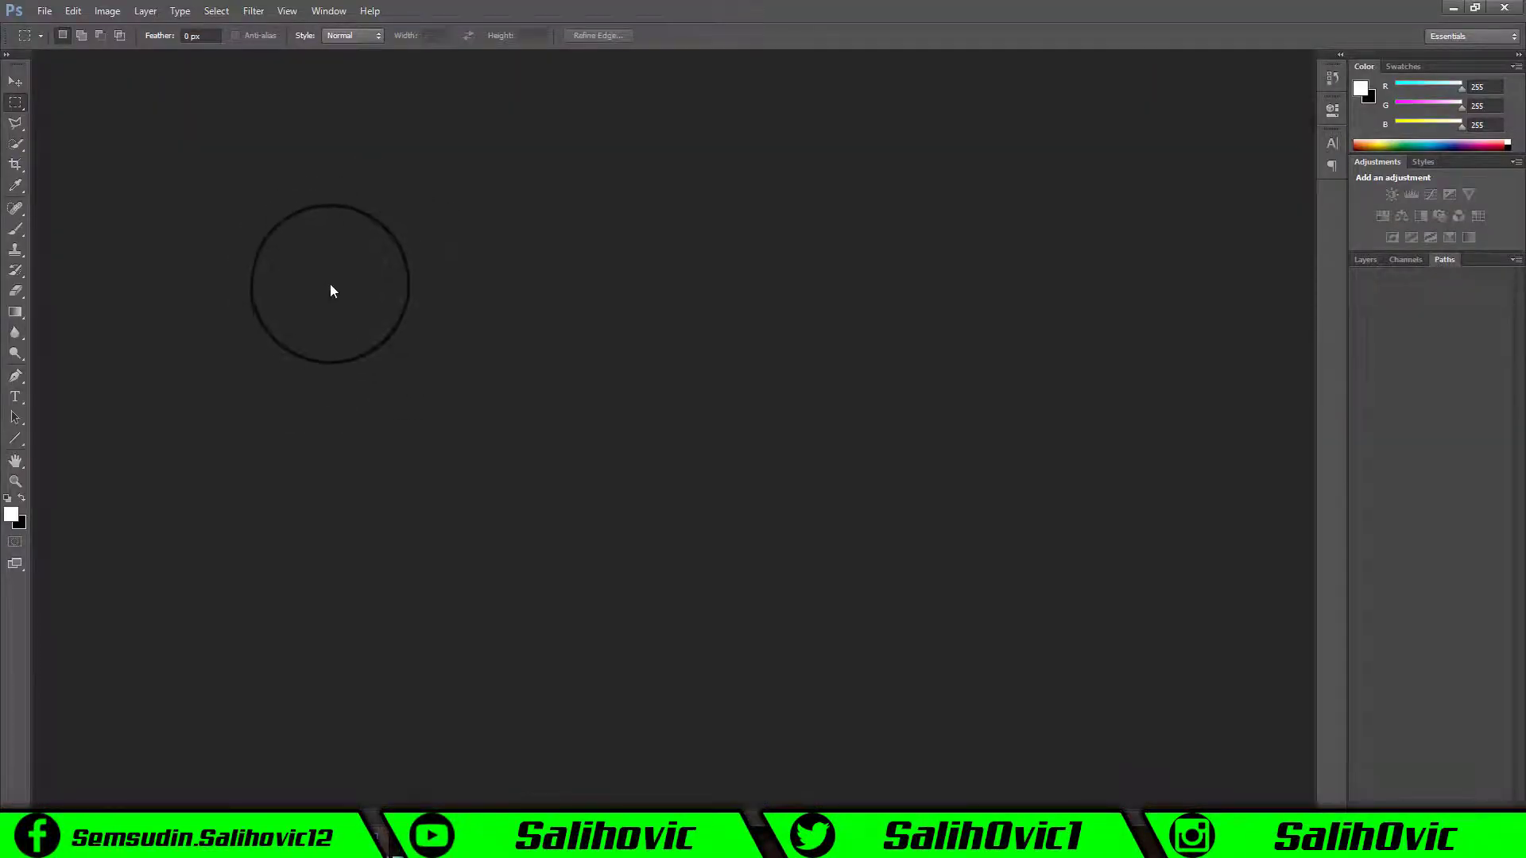
- Create a new white 1920 × 1080 pixel document, Untitled-1
click(51, 11)
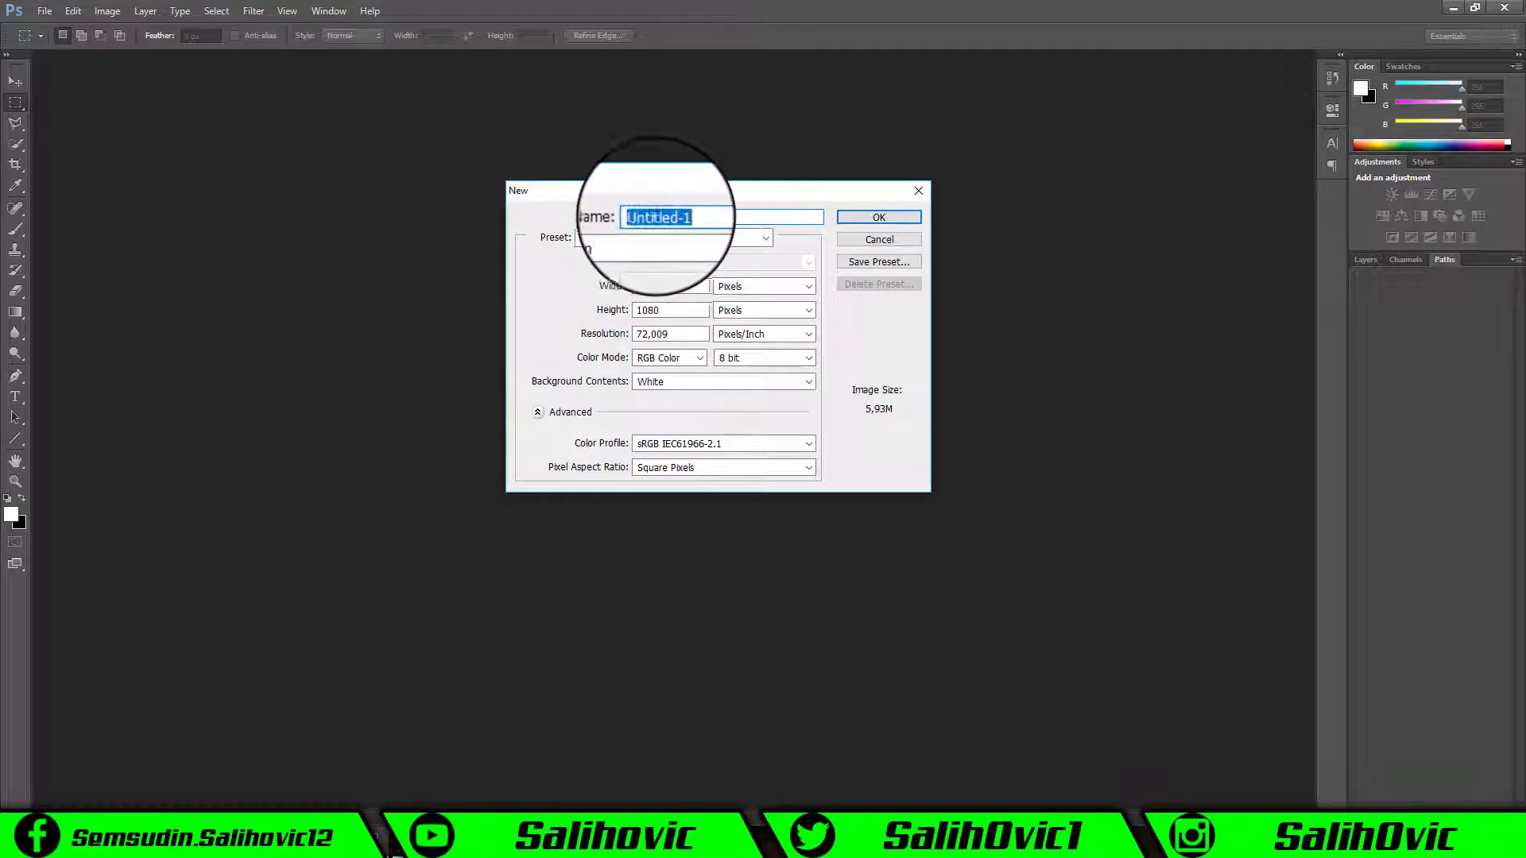
double_click(664, 289)
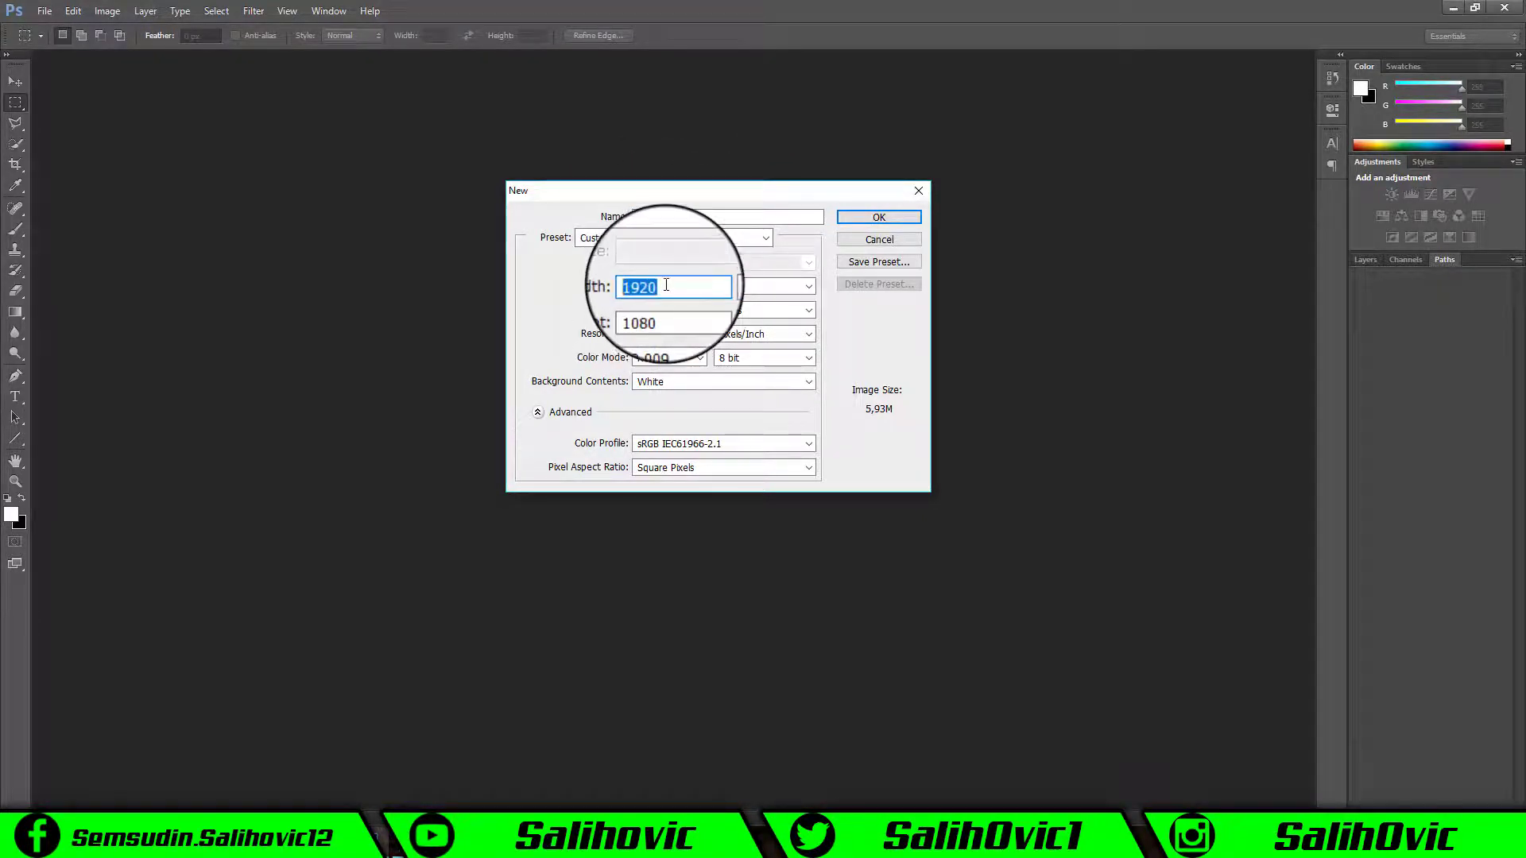
click(671, 310)
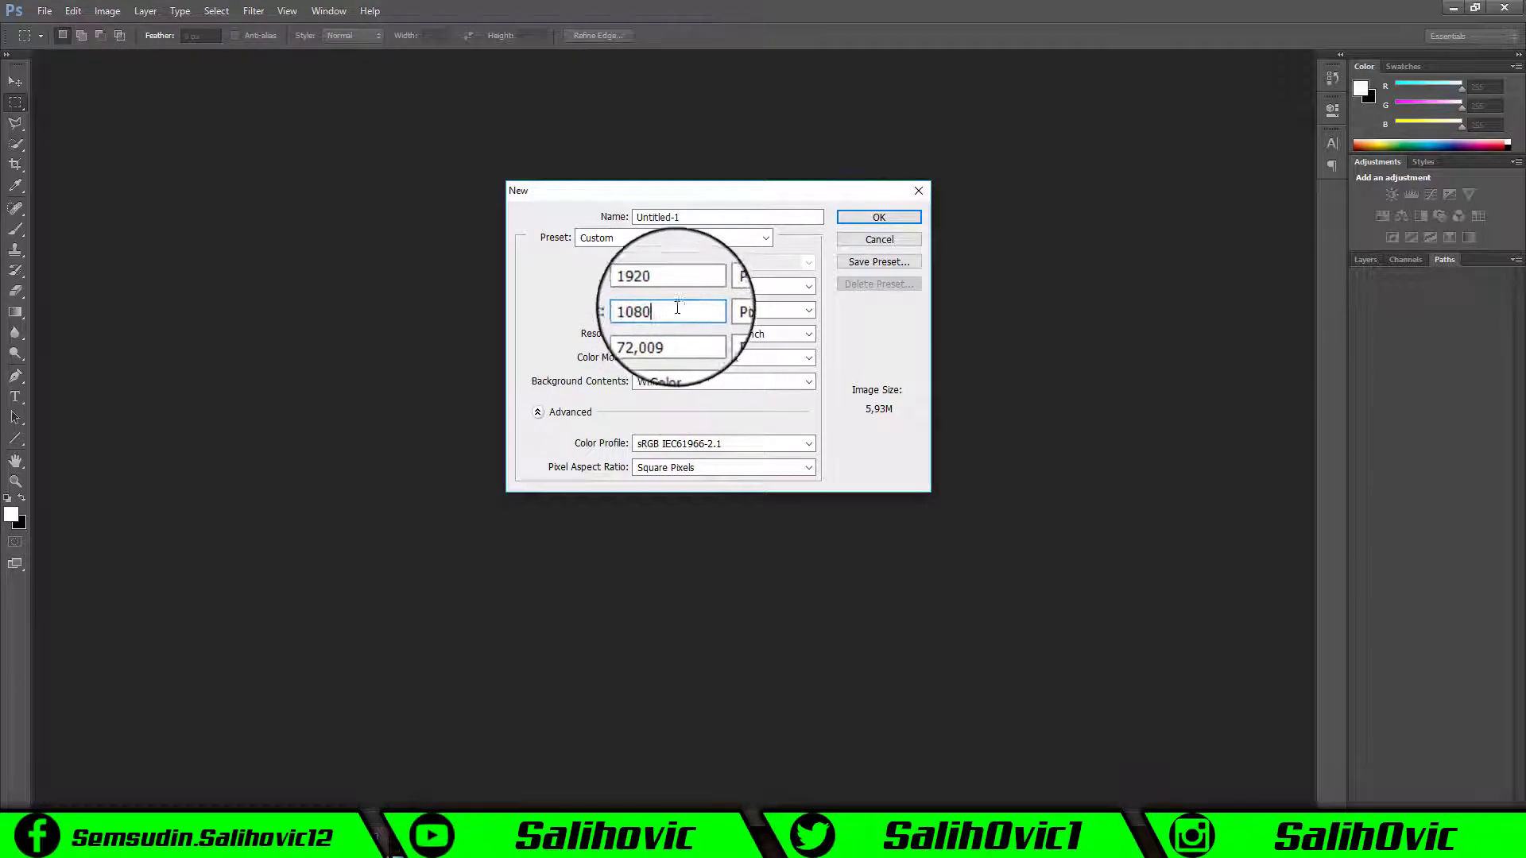
click(681, 311)
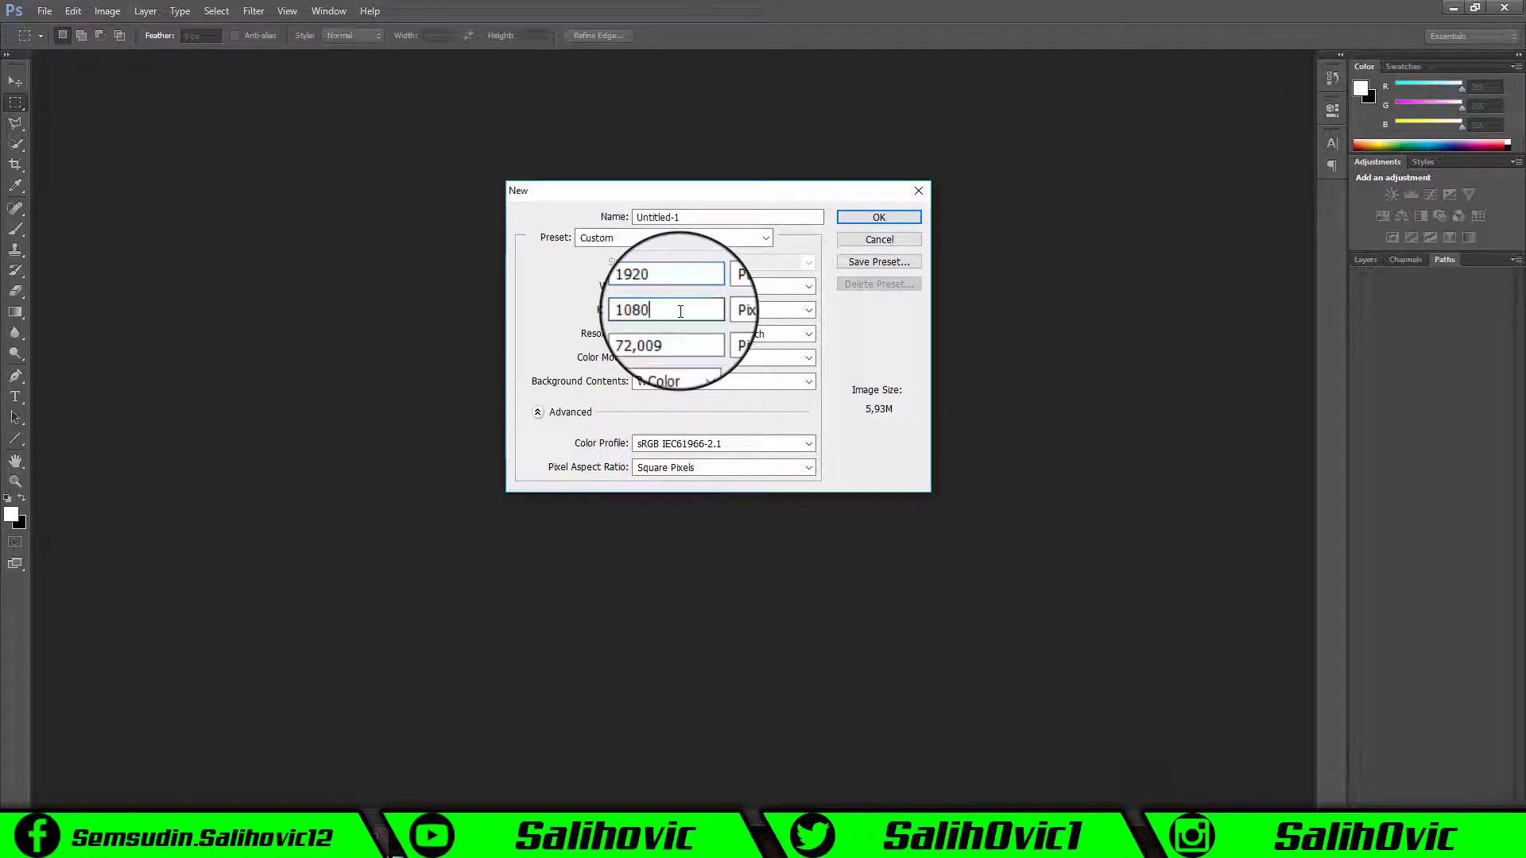
click(674, 309)
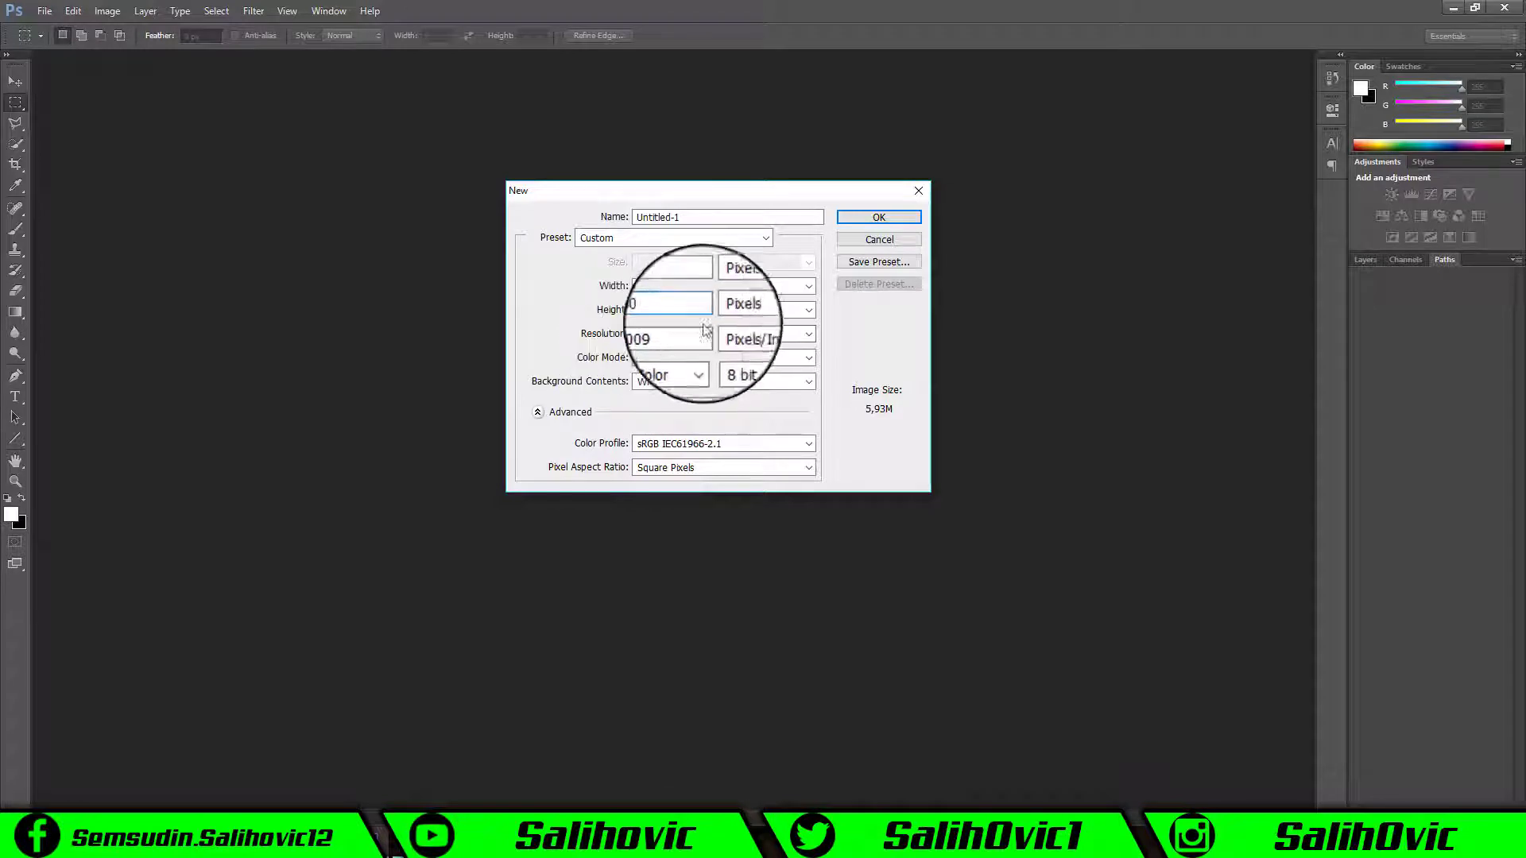
click(809, 312)
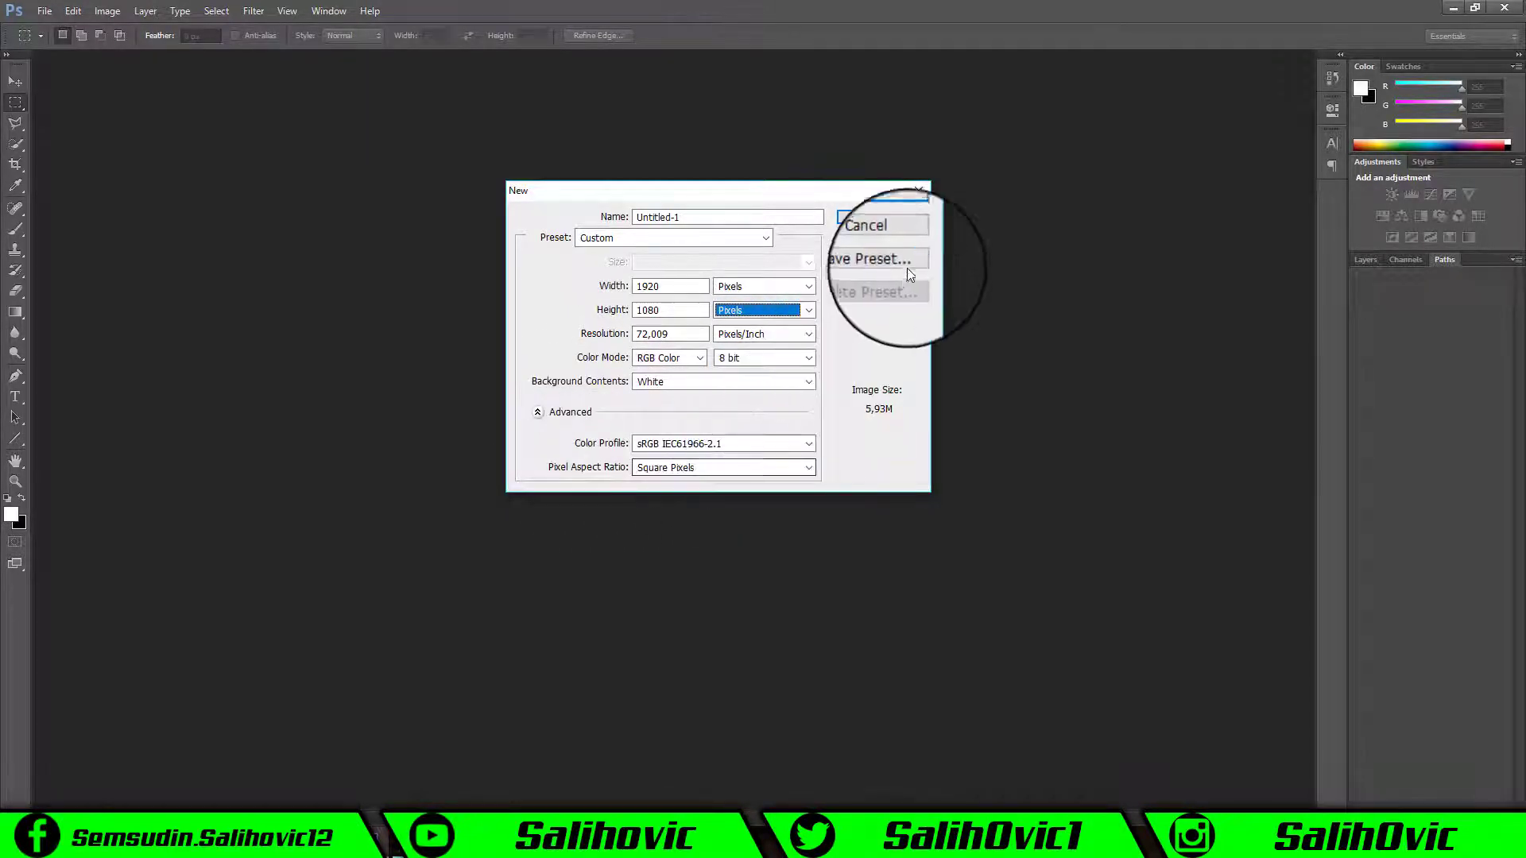
click(874, 217)
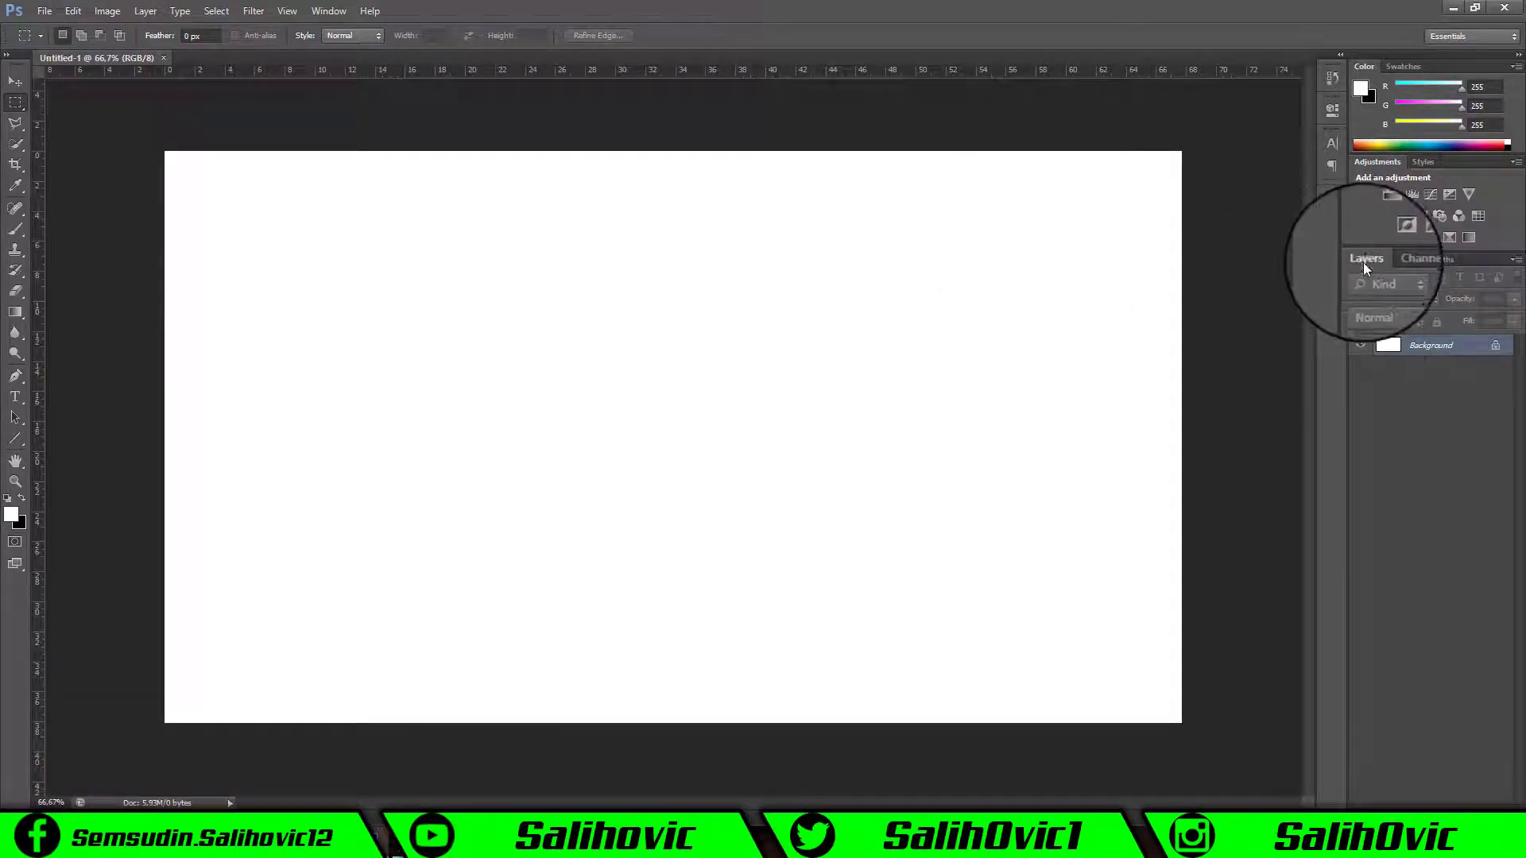
- Duplicate the Background layer and delete the original, leaving only Background copy
right_click(1430, 348)
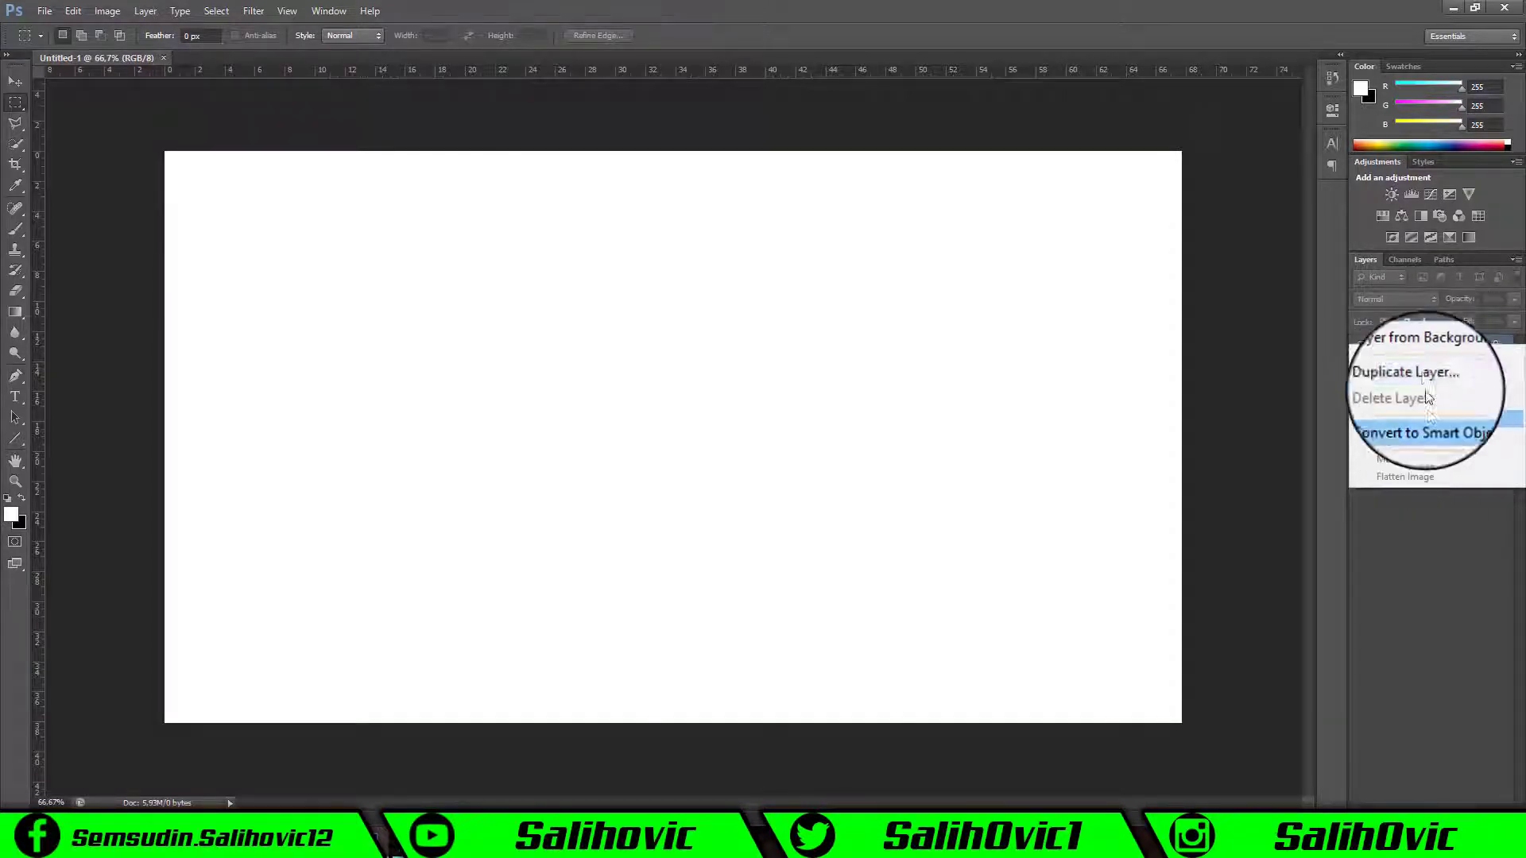
click(1407, 369)
click(916, 263)
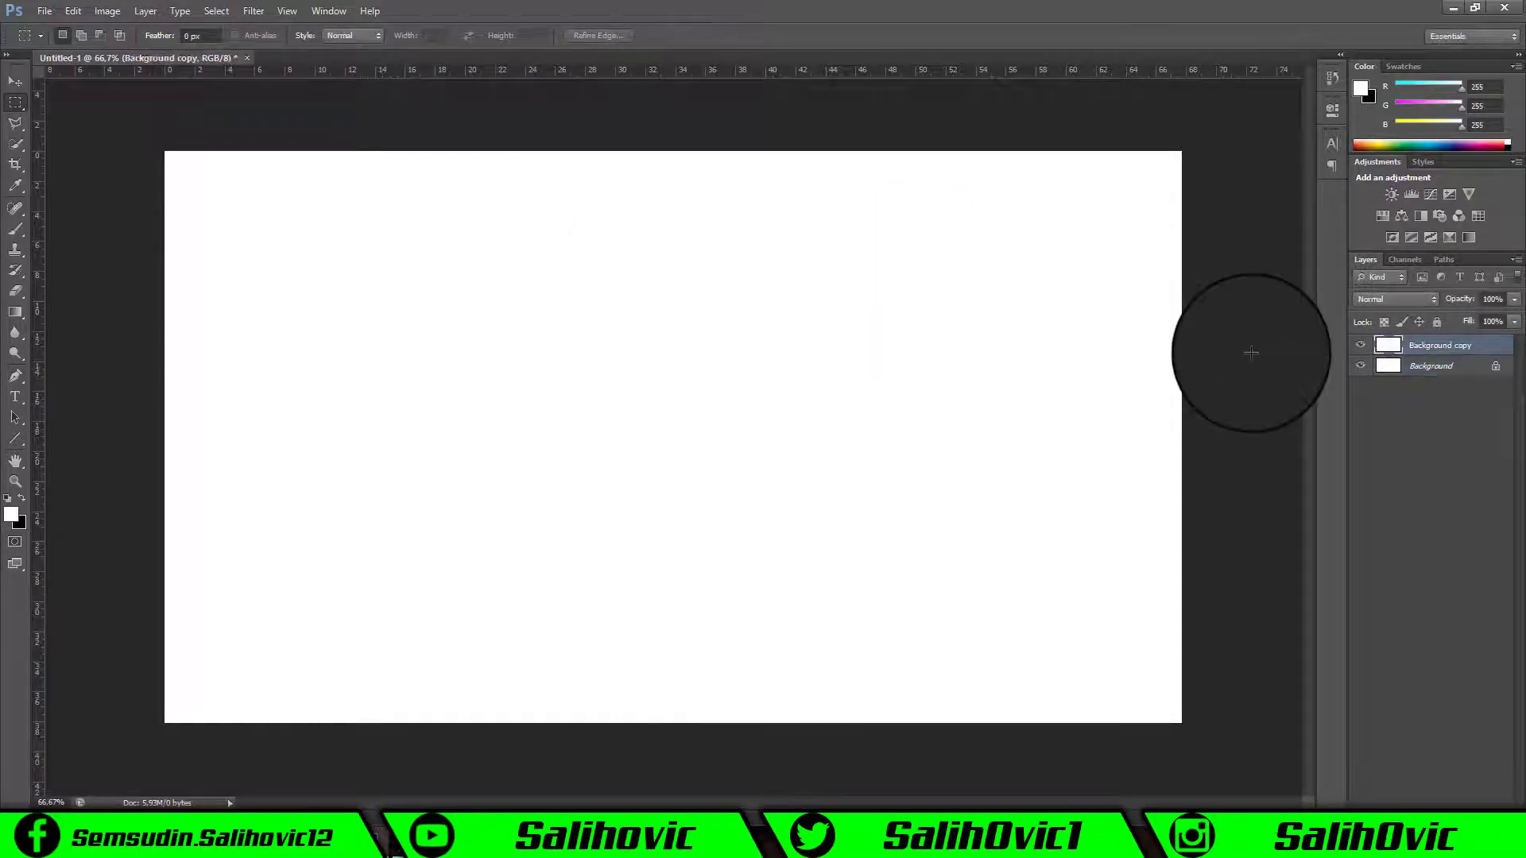
click(1423, 373)
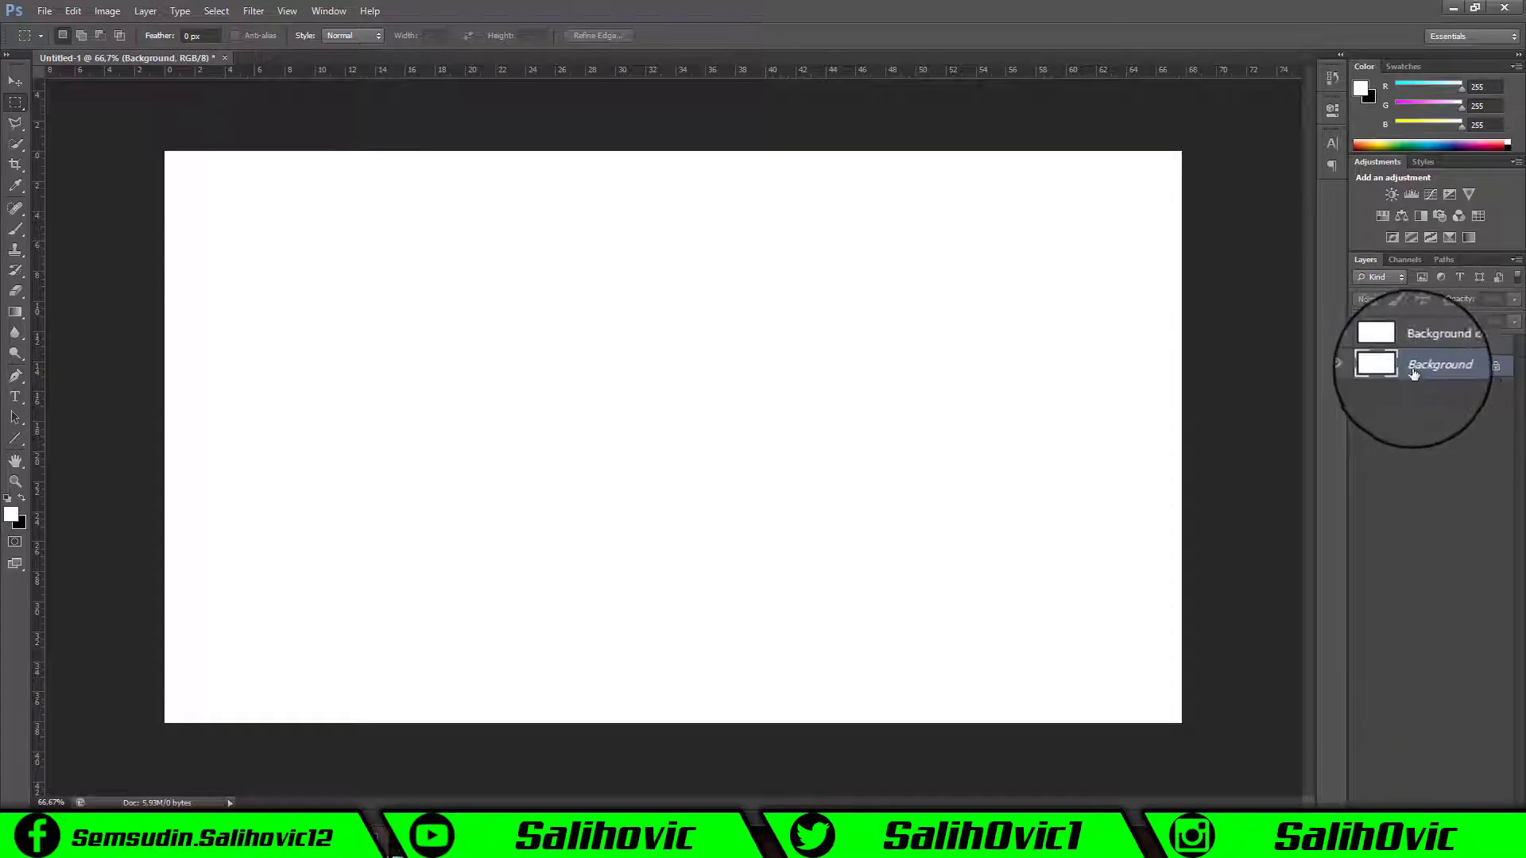
right_click(1441, 372)
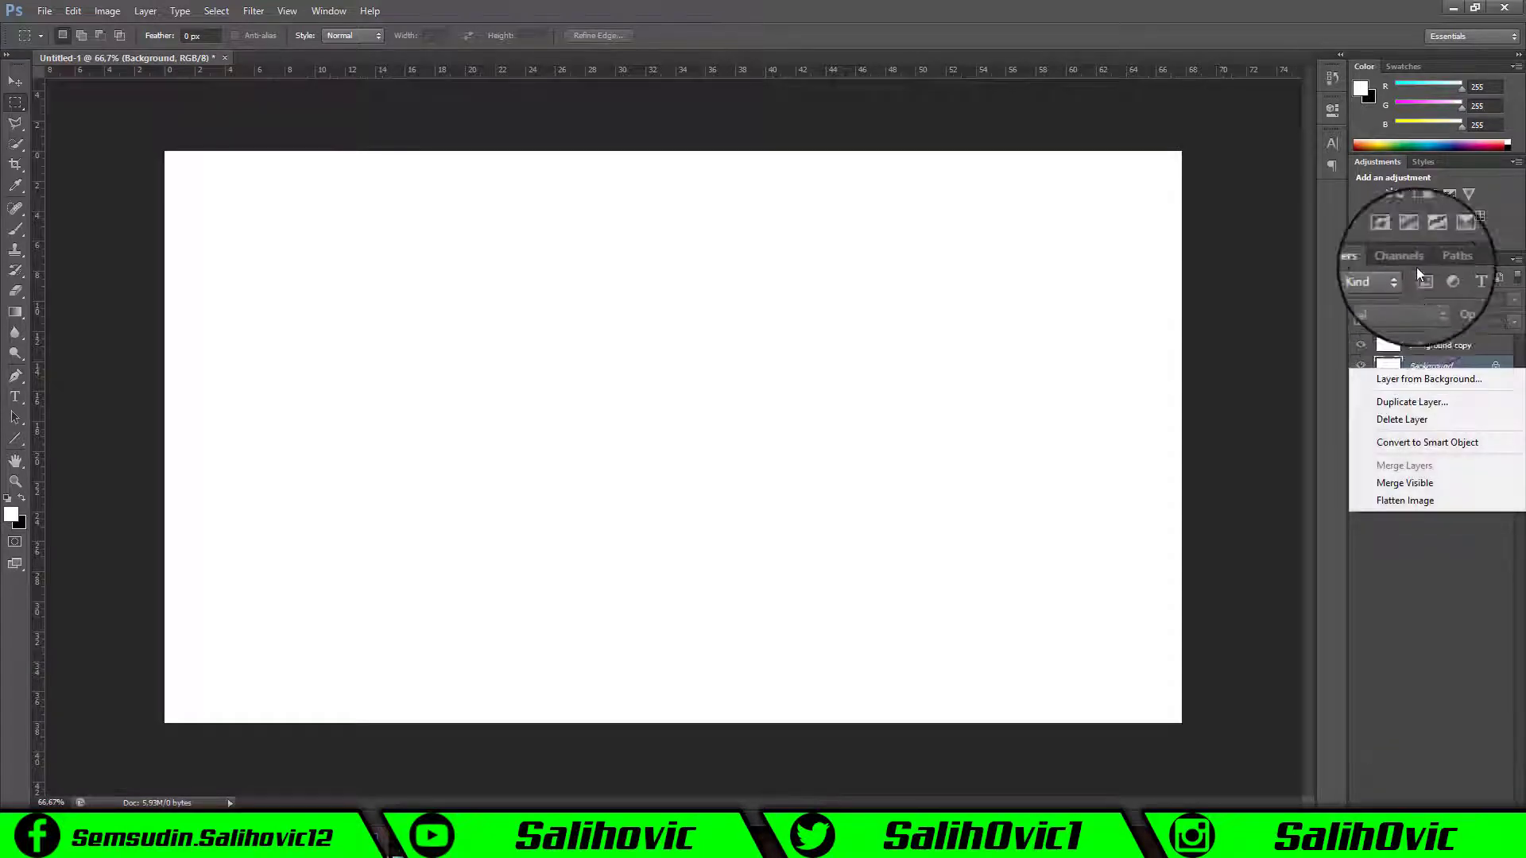
click(1402, 419)
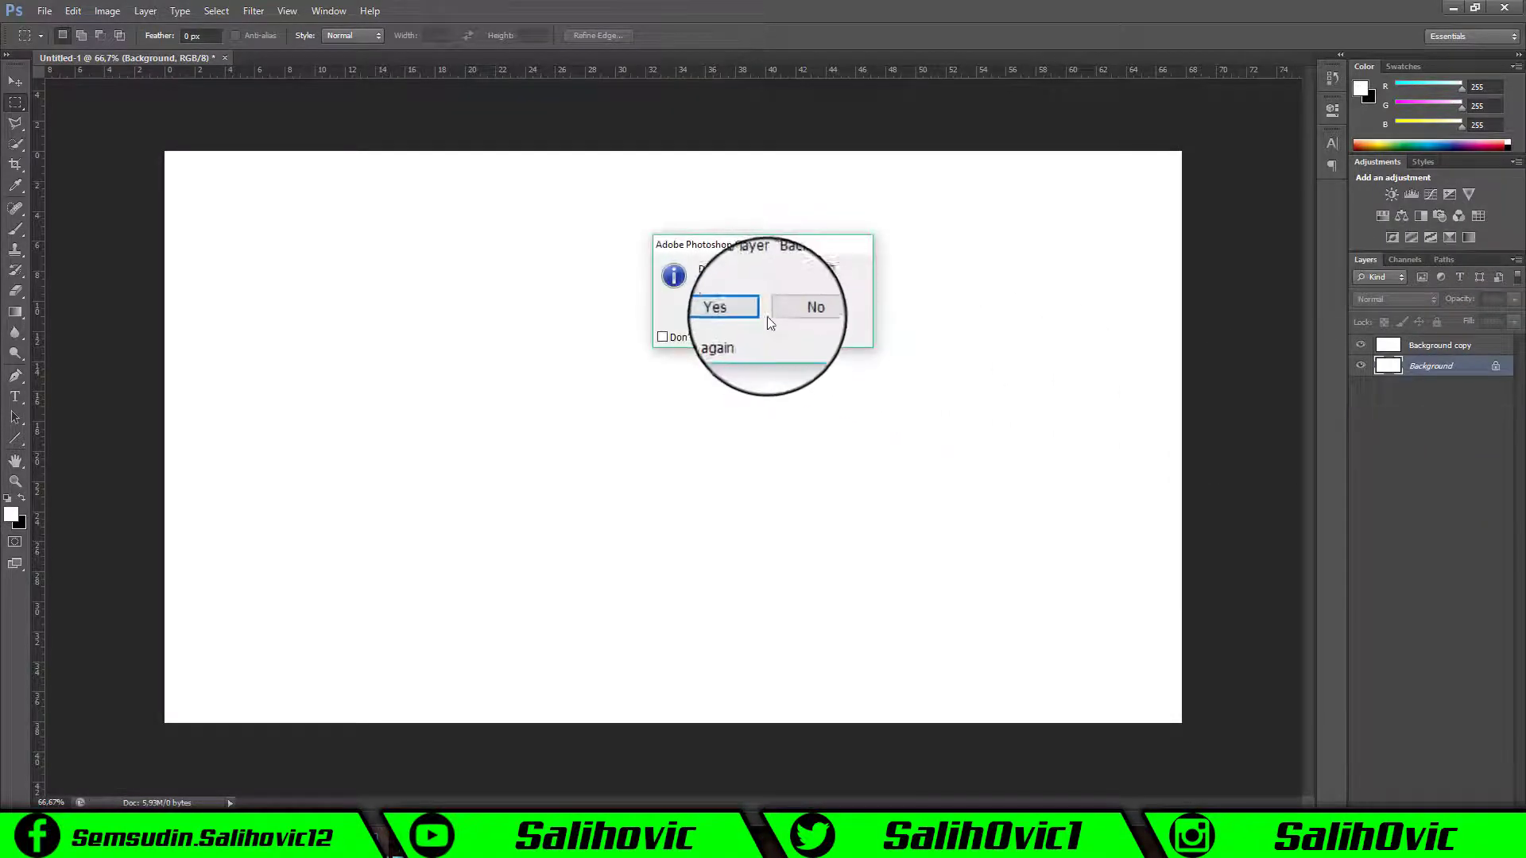
click(739, 310)
- Use Free Transform to find the canvas centre and drag vertical and horizontal guides through it
click(73, 10)
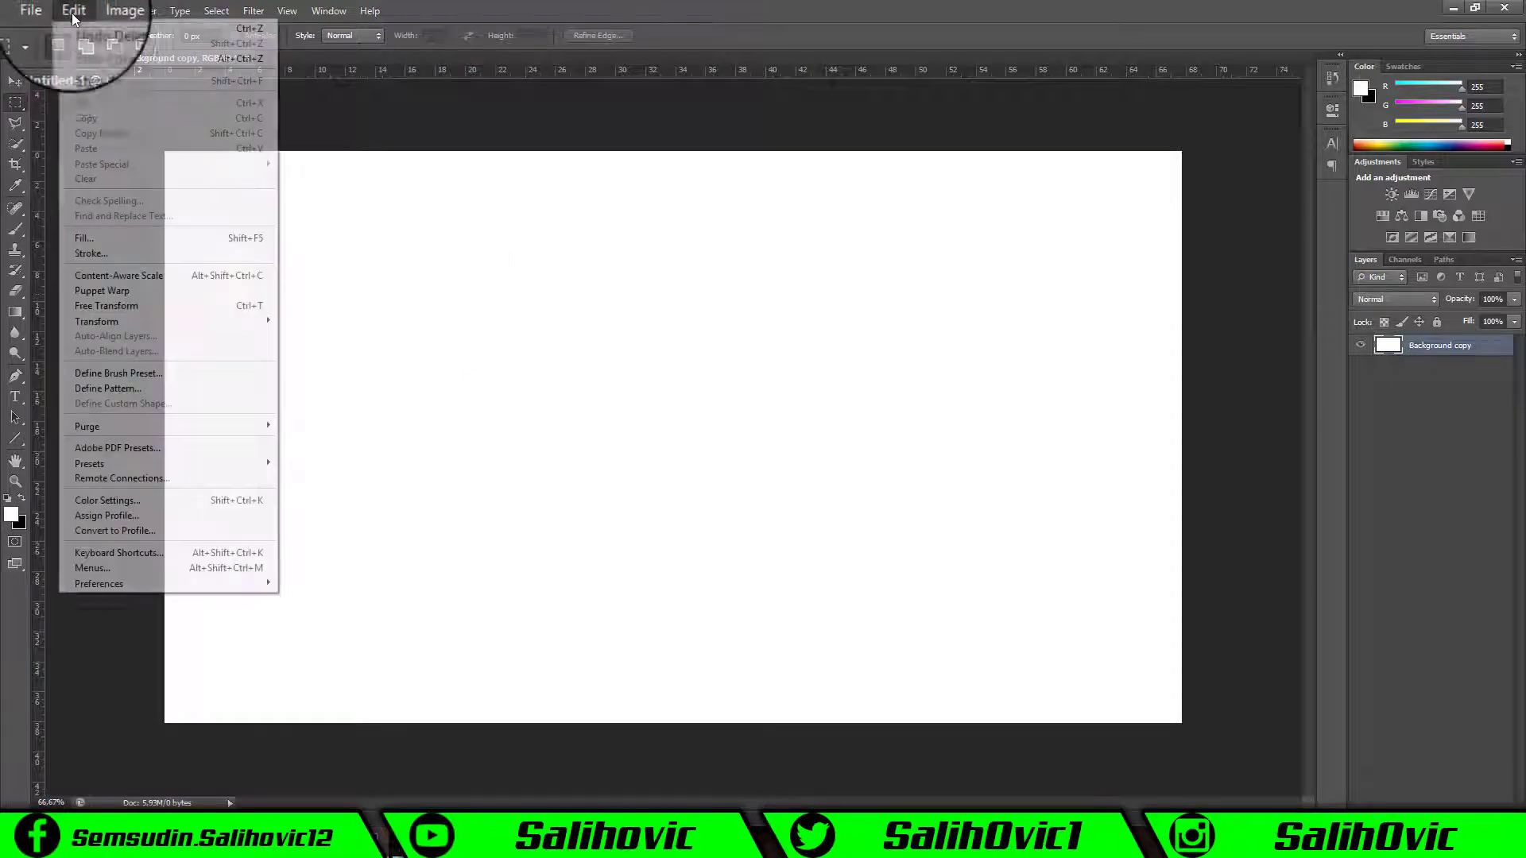
click(113, 309)
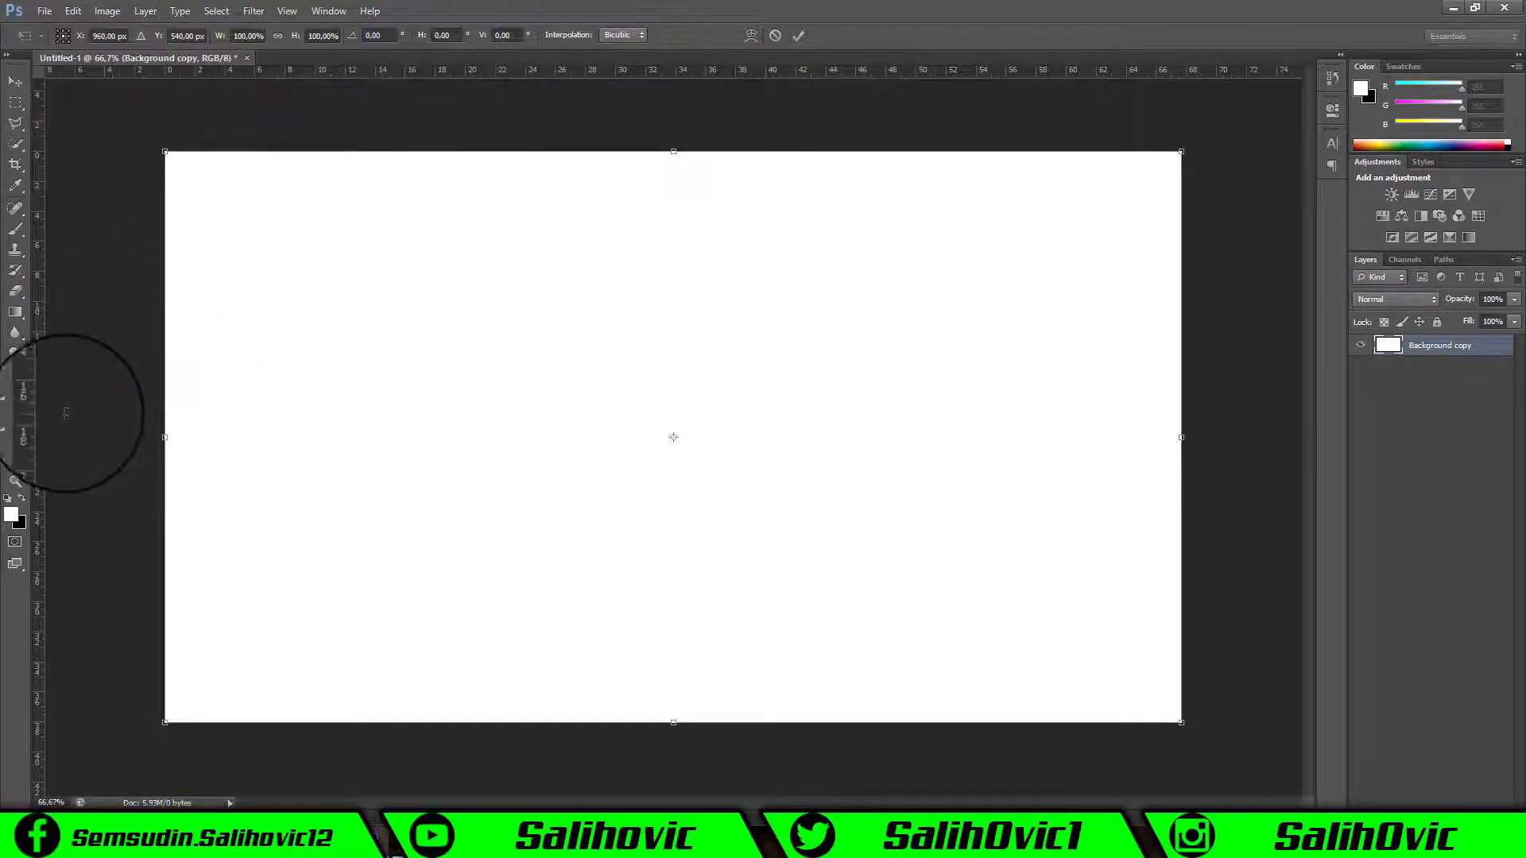
drag(35, 383, 674, 368)
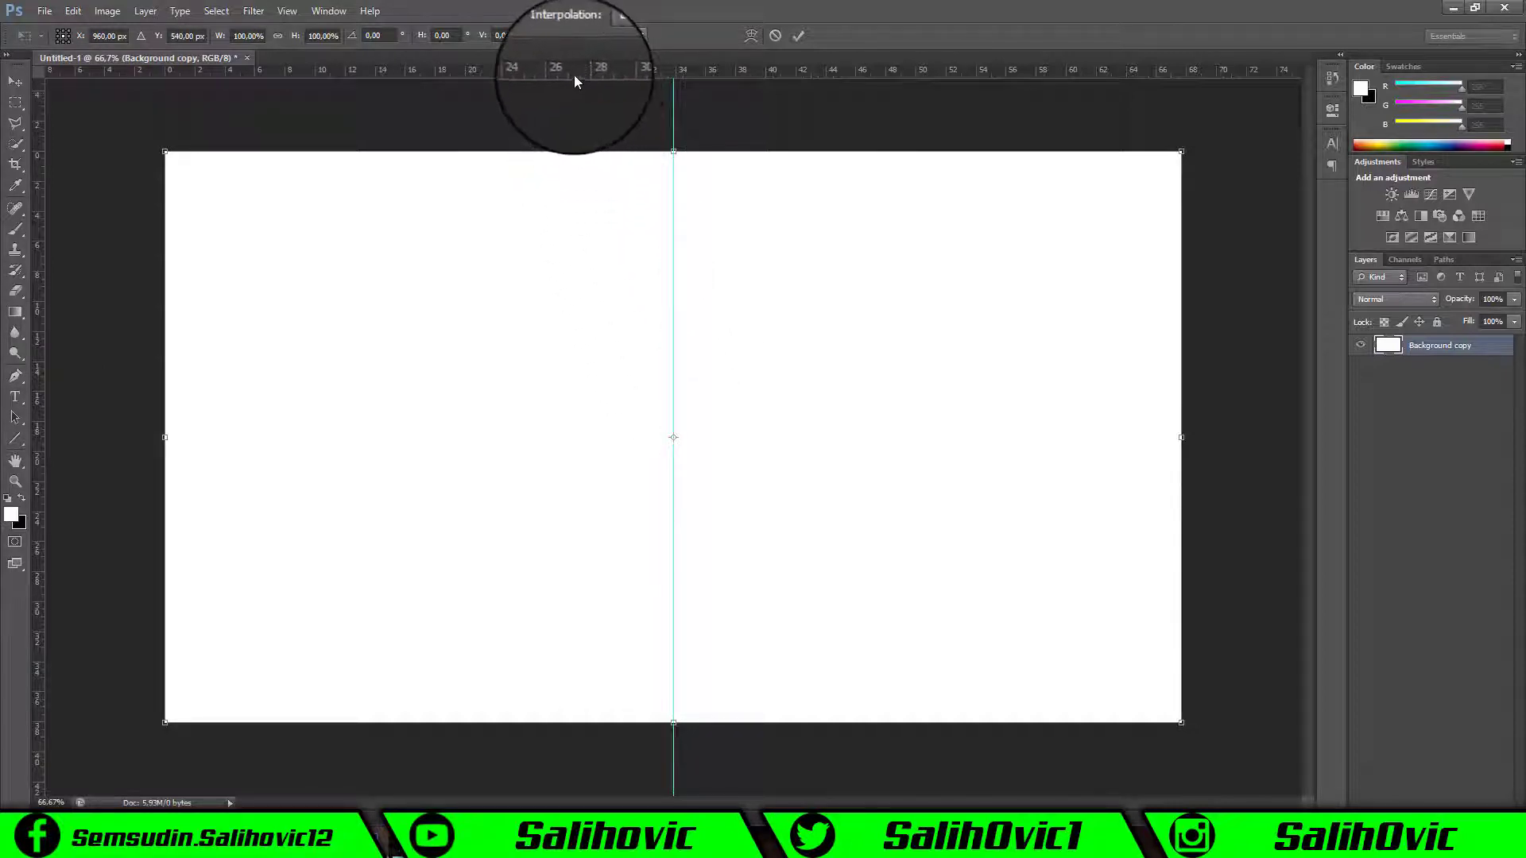
mouse_move(574, 72)
mouse_down()
mouse_move(579, 434)
mouse_move(709, 432)
mouse_up()
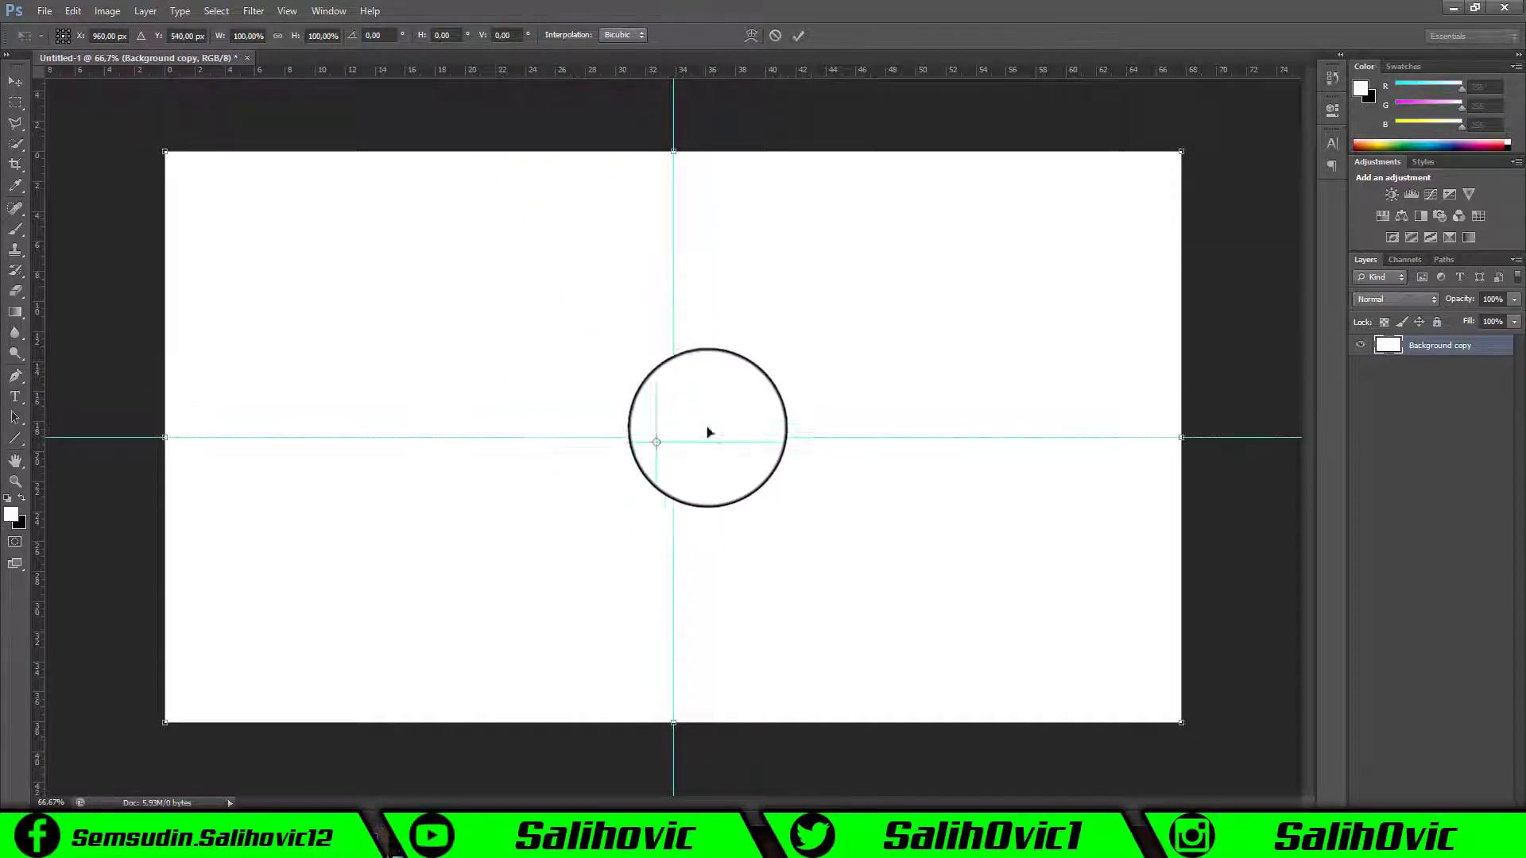
click(16, 81)
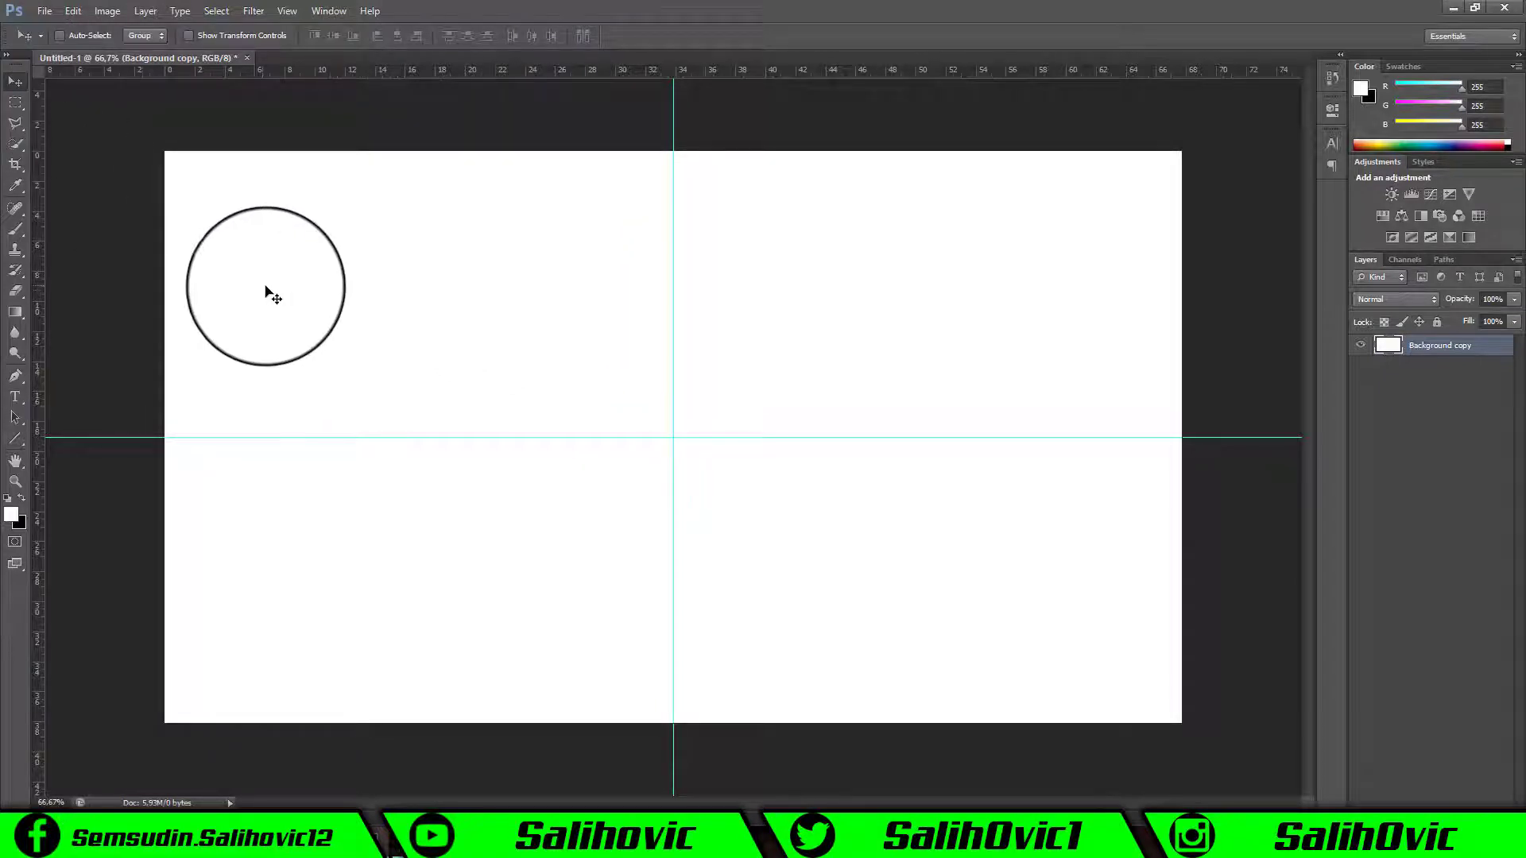
- Open the dark blue wallpaper image from the EFFECTI ZA PHOTOSHOP folder
click(47, 16)
click(59, 46)
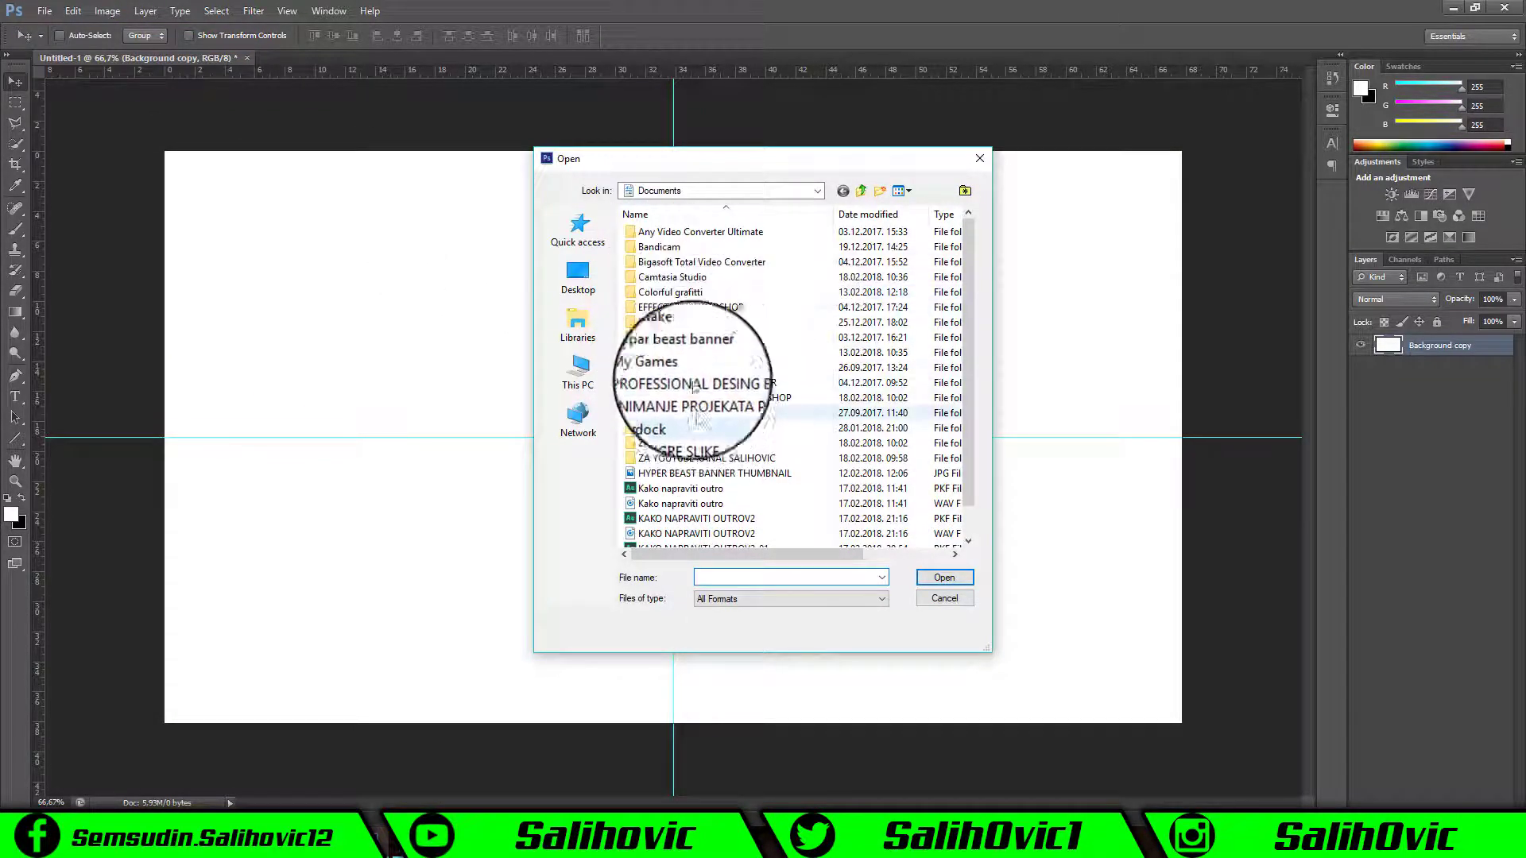
double_click(688, 309)
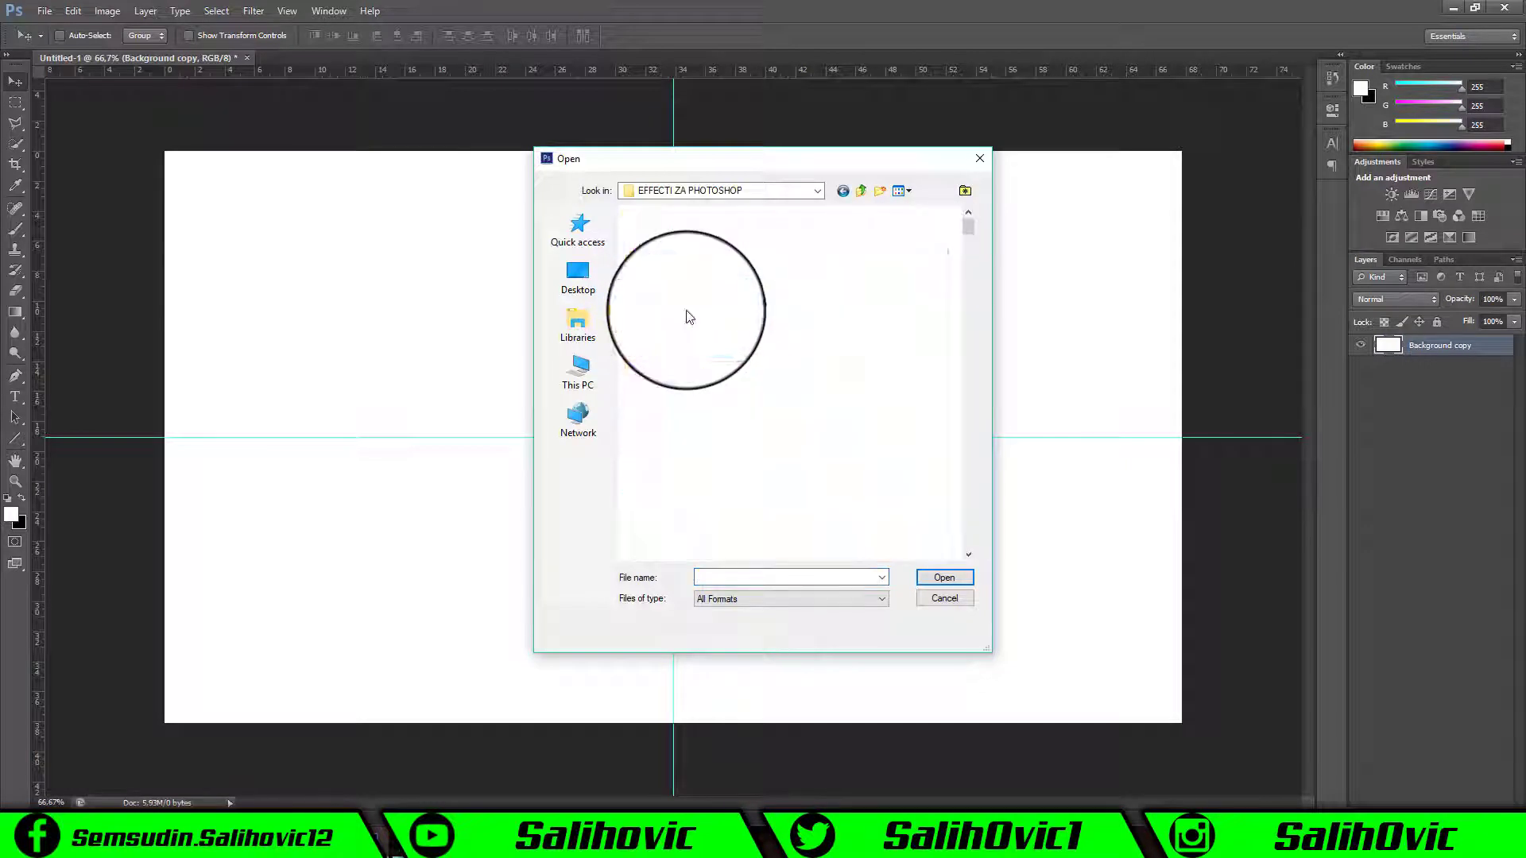
scroll(692, 334, down, 3)
scroll(709, 372, down, 3)
scroll(709, 374, down, 3)
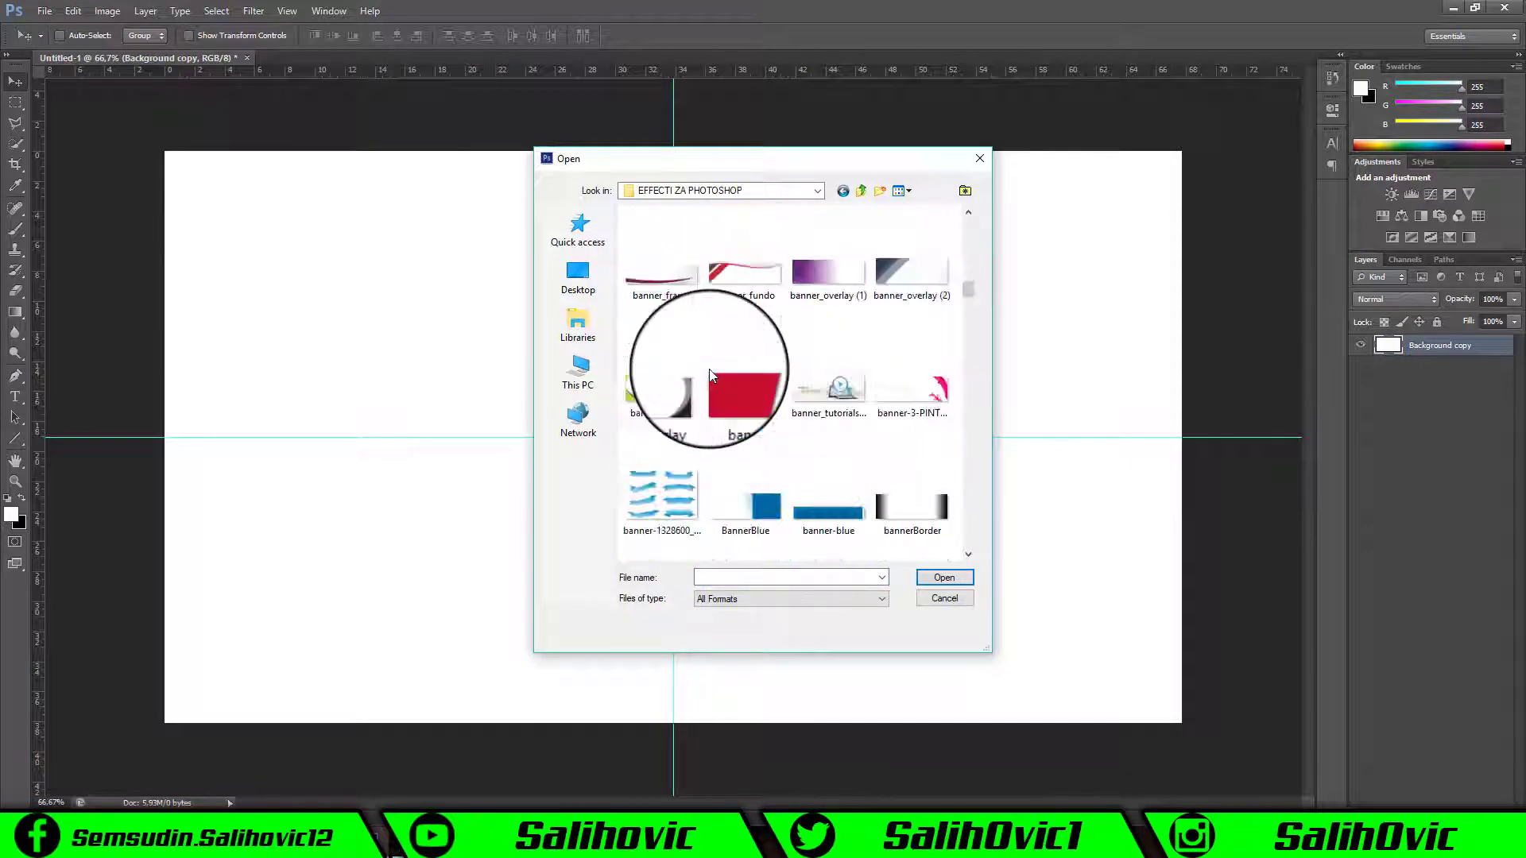
scroll(709, 370, down, 3)
scroll(709, 371, down, 3)
scroll(710, 371, down, 3)
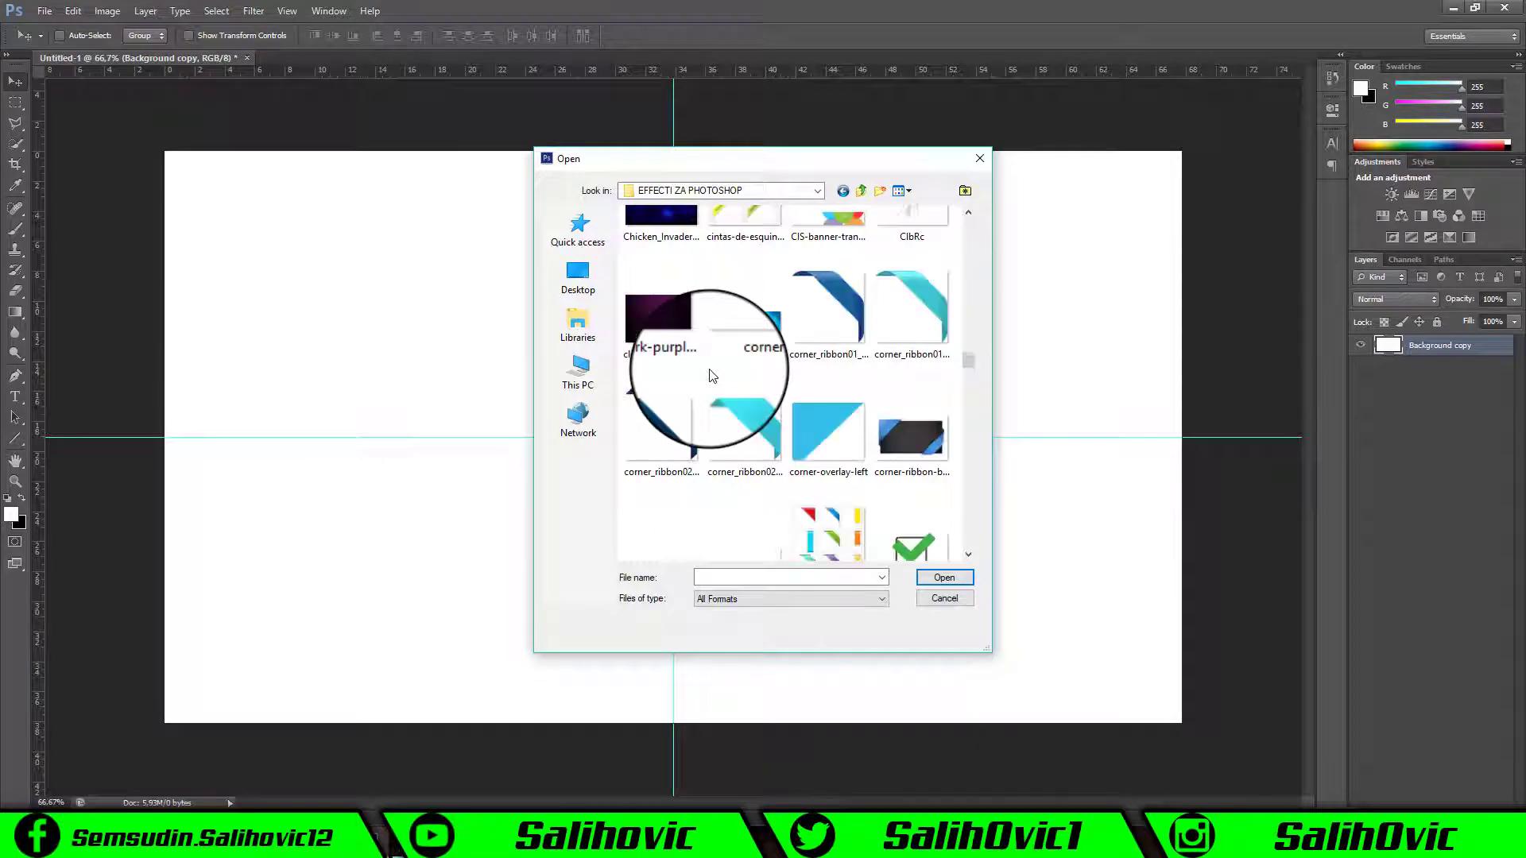
scroll(710, 374, down, 3)
scroll(710, 373, down, 3)
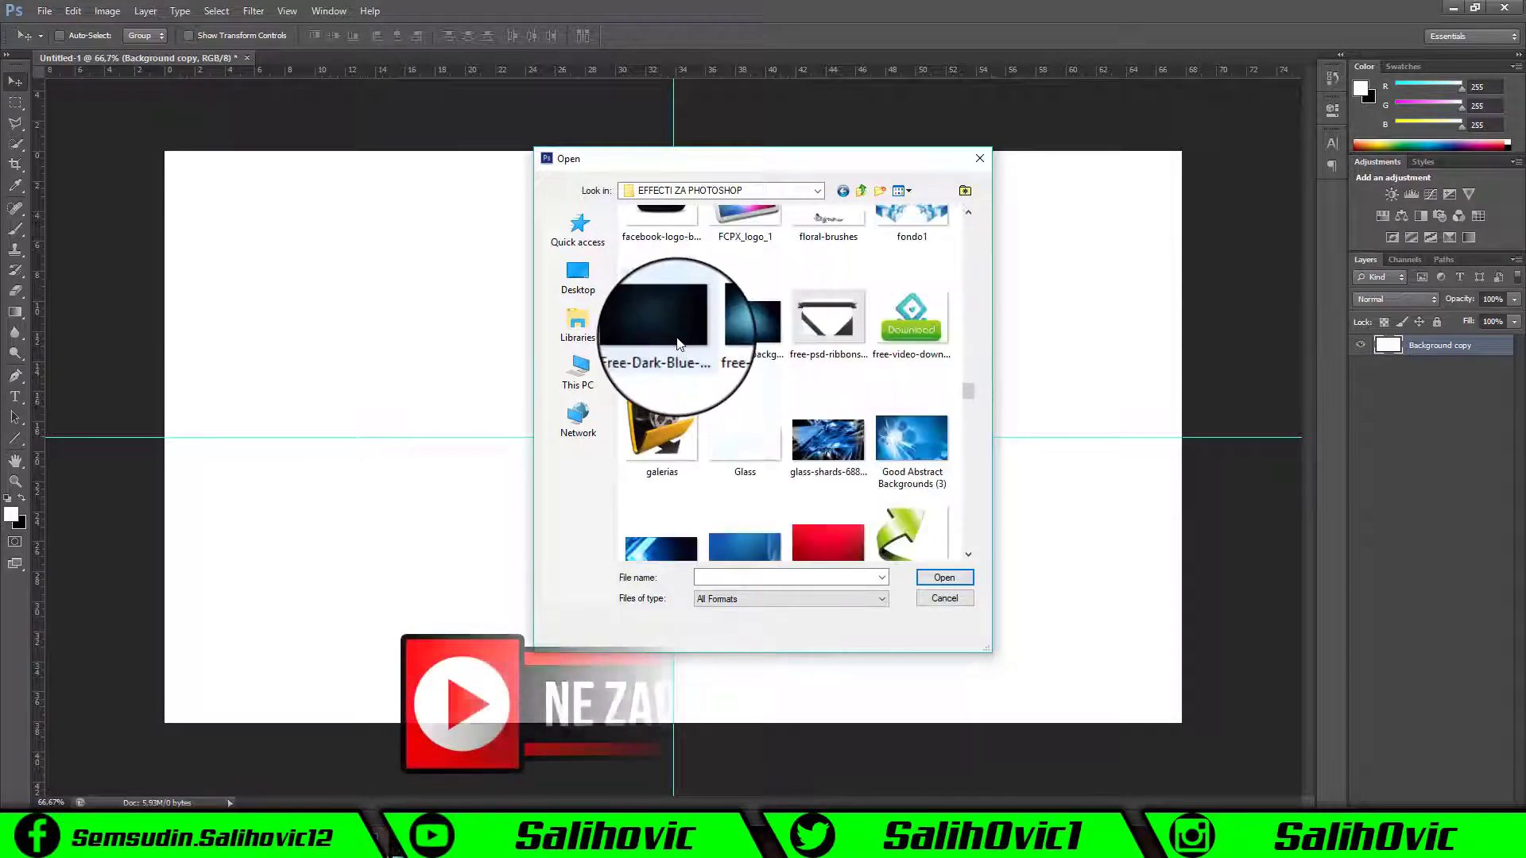
click(678, 344)
click(944, 577)
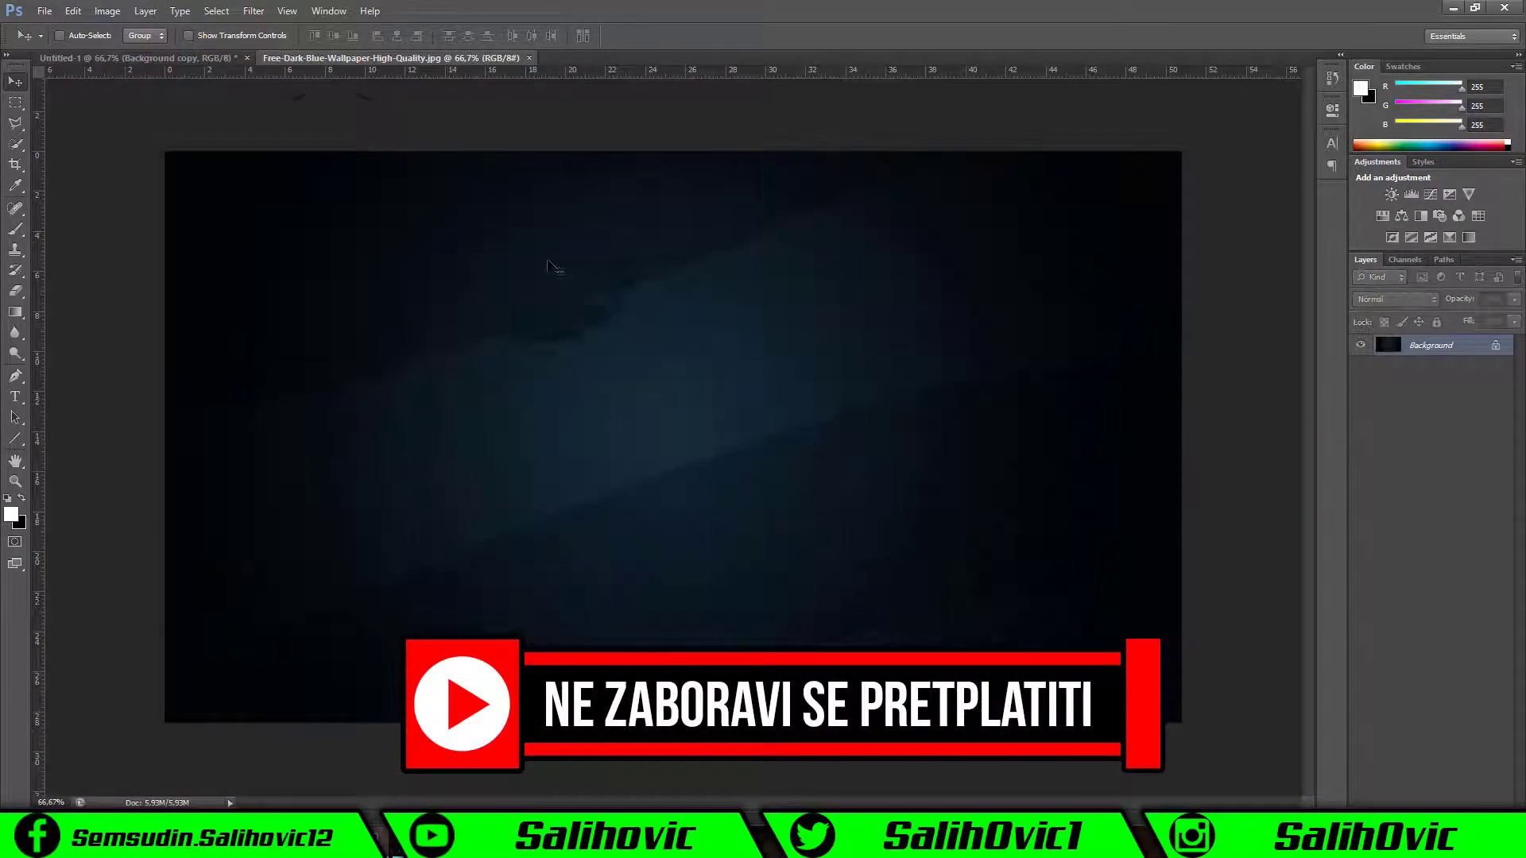
- Drag the wallpaper into Untitled-1 as Layer 1, close its window, and fit it to the canvas
click(175, 58)
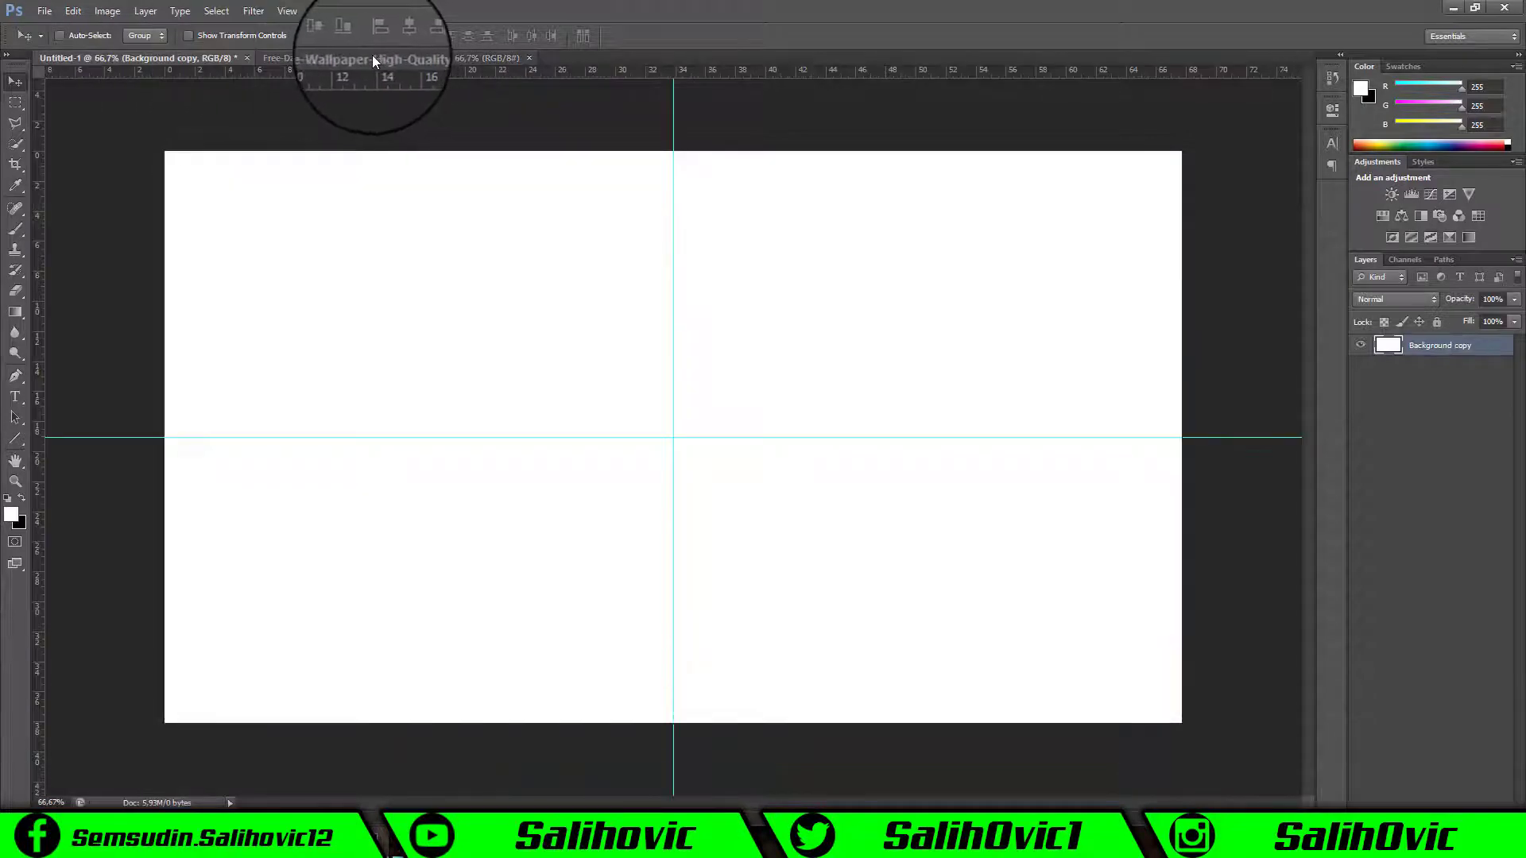
drag(378, 58, 576, 170)
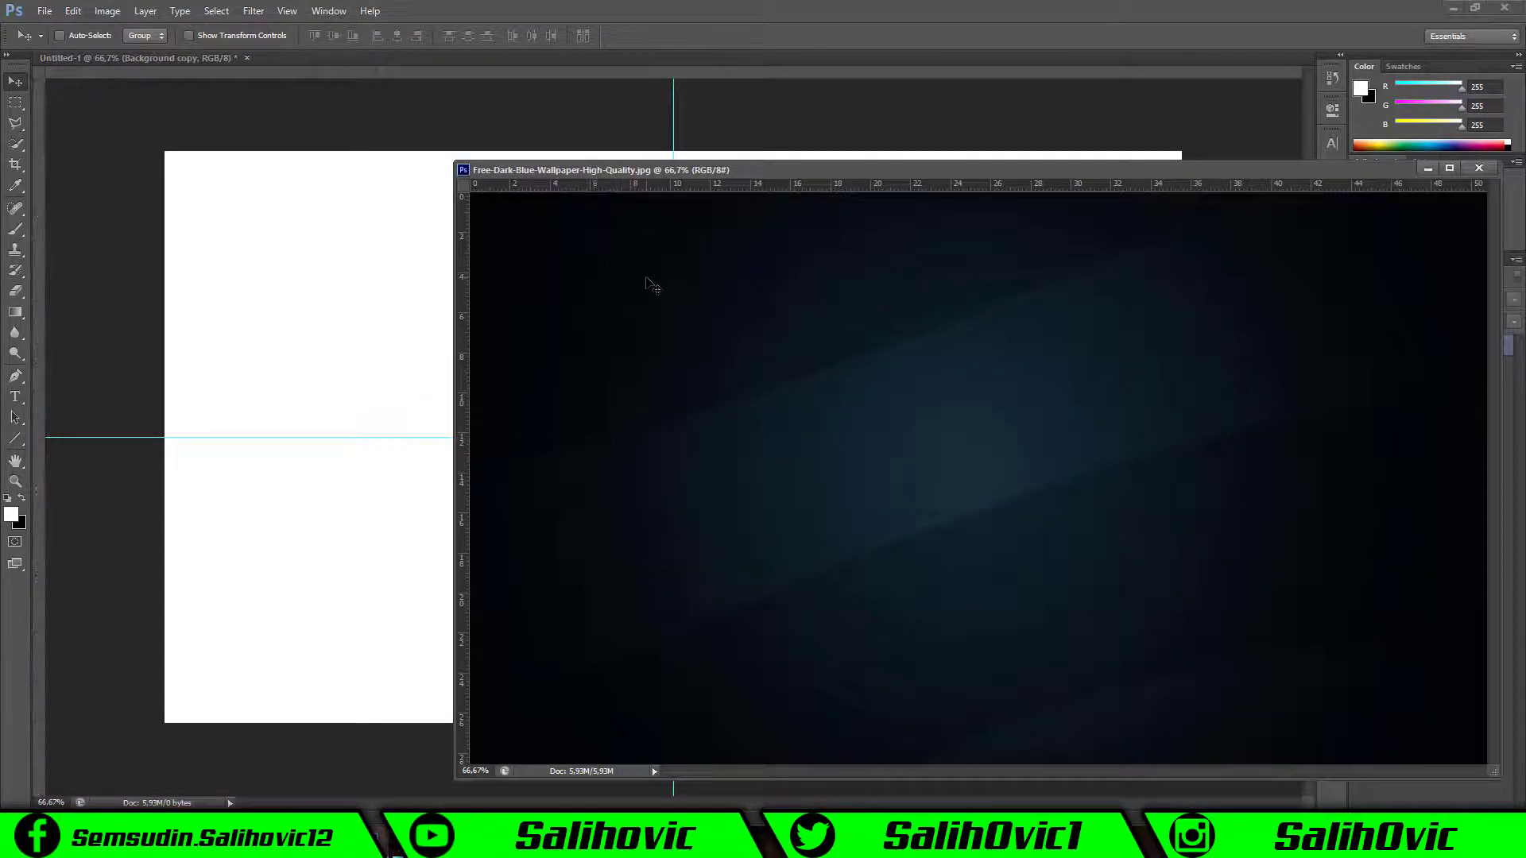
drag(652, 286, 300, 279)
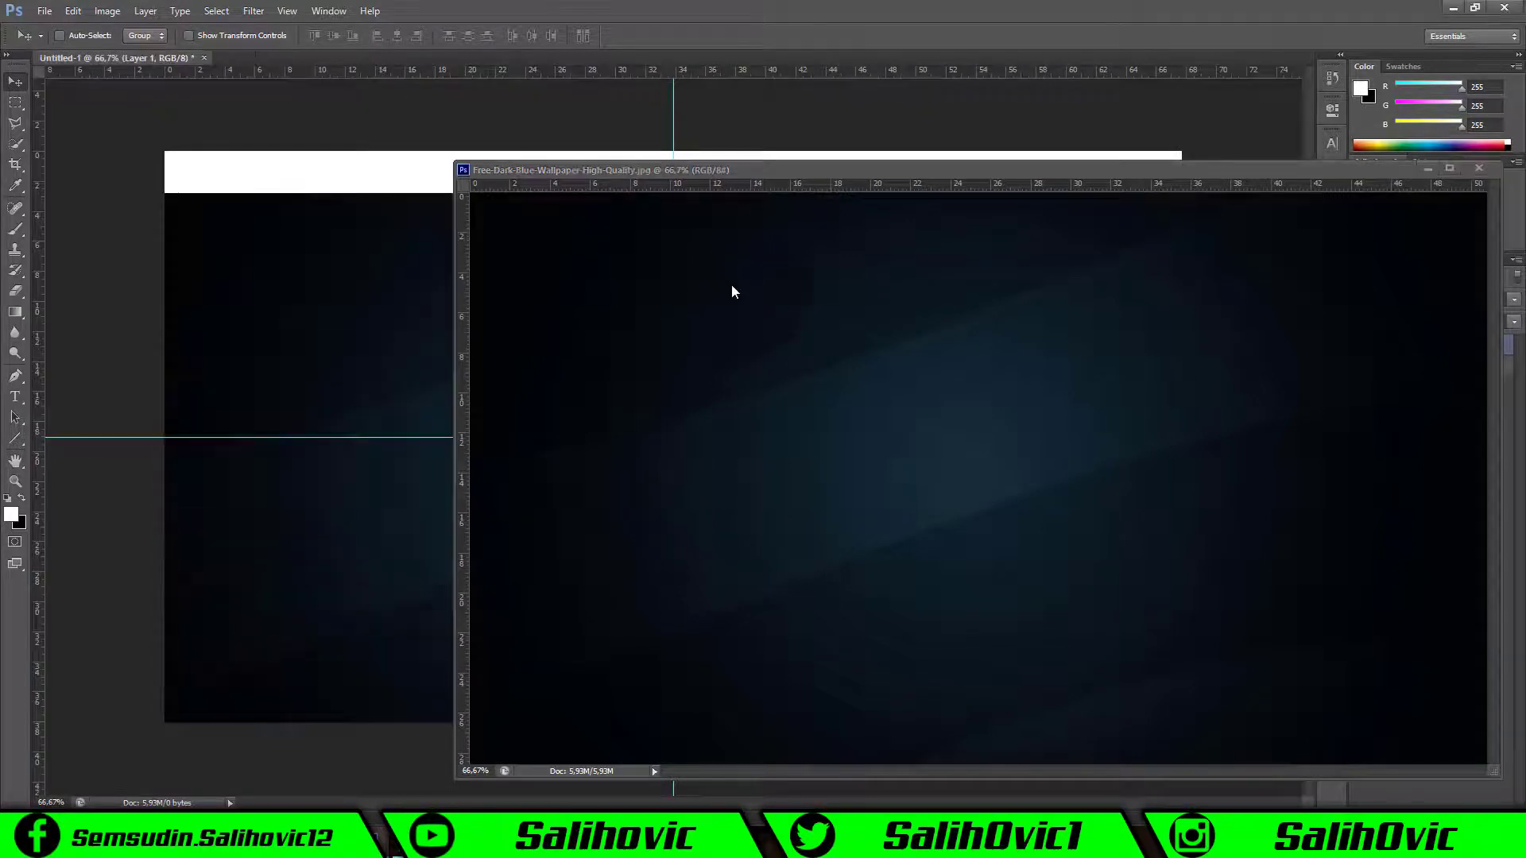
drag(1240, 170, 1126, 181)
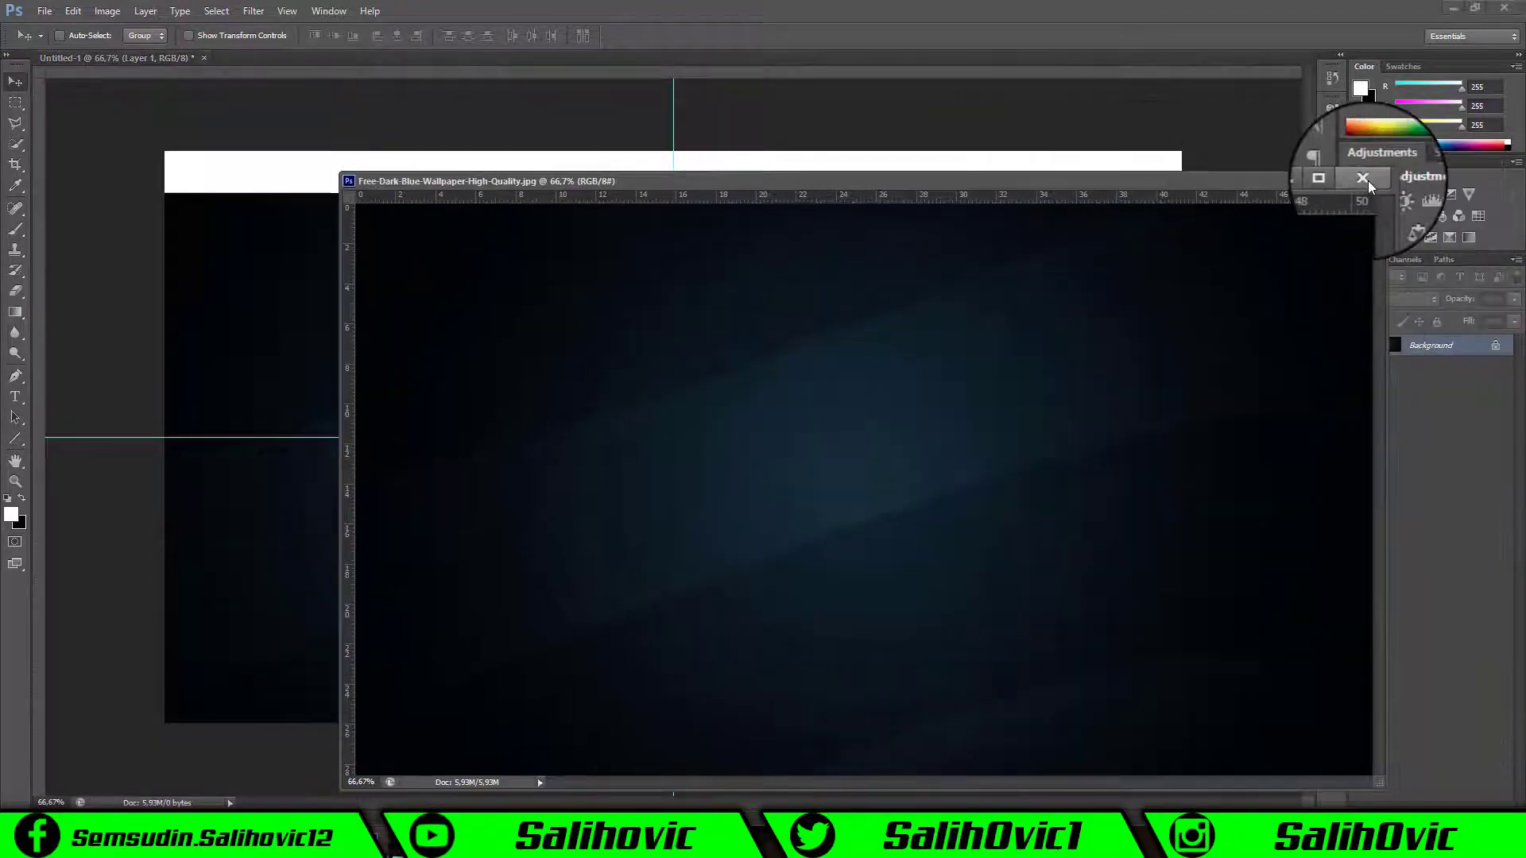
click(1362, 178)
mouse_move(894, 287)
mouse_down()
mouse_move(926, 282)
mouse_move(936, 246)
mouse_up()
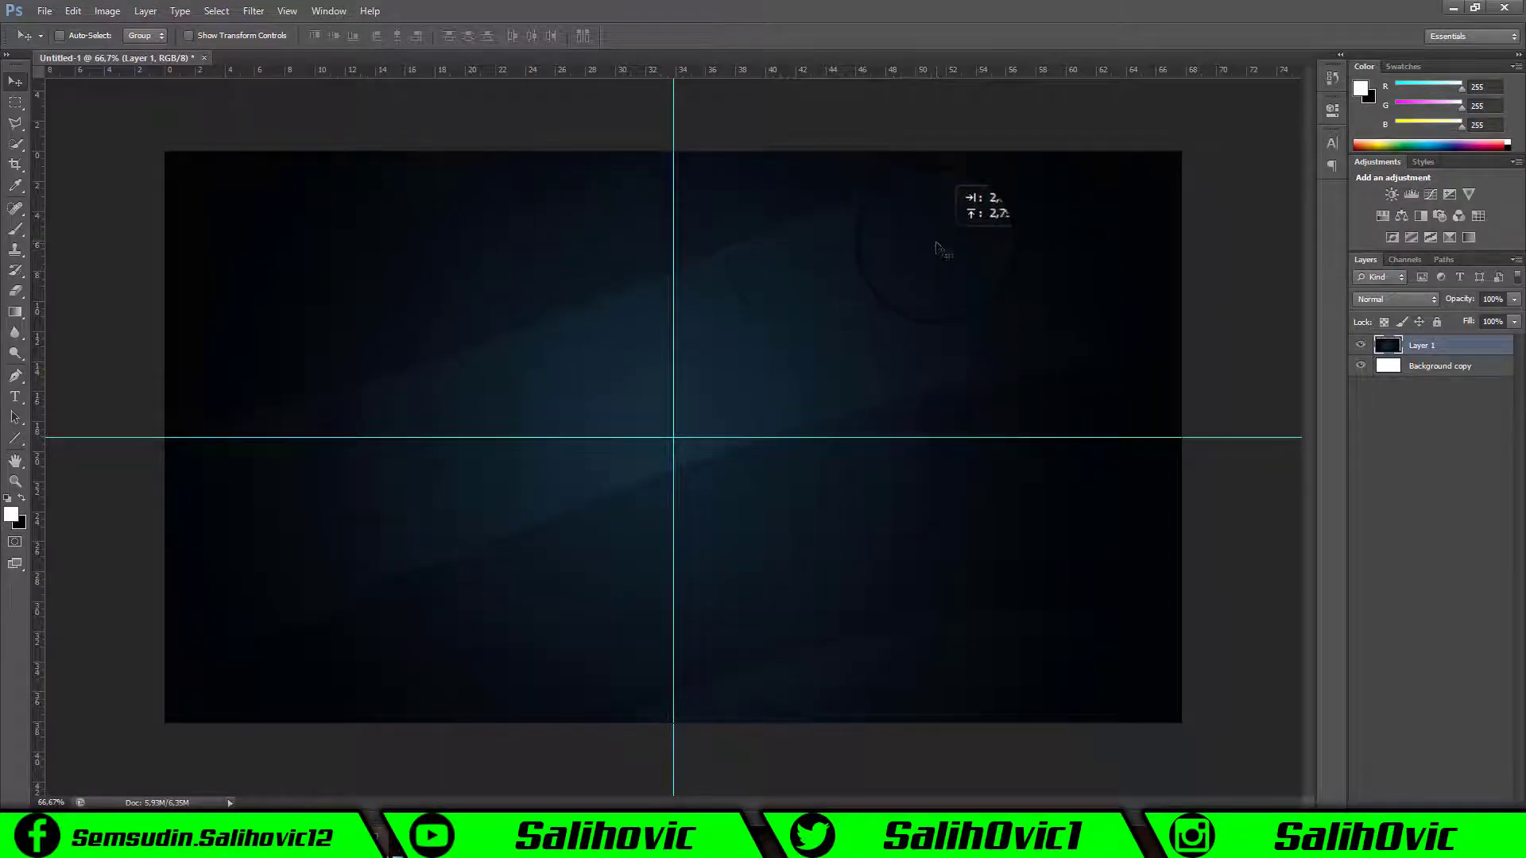
click(76, 11)
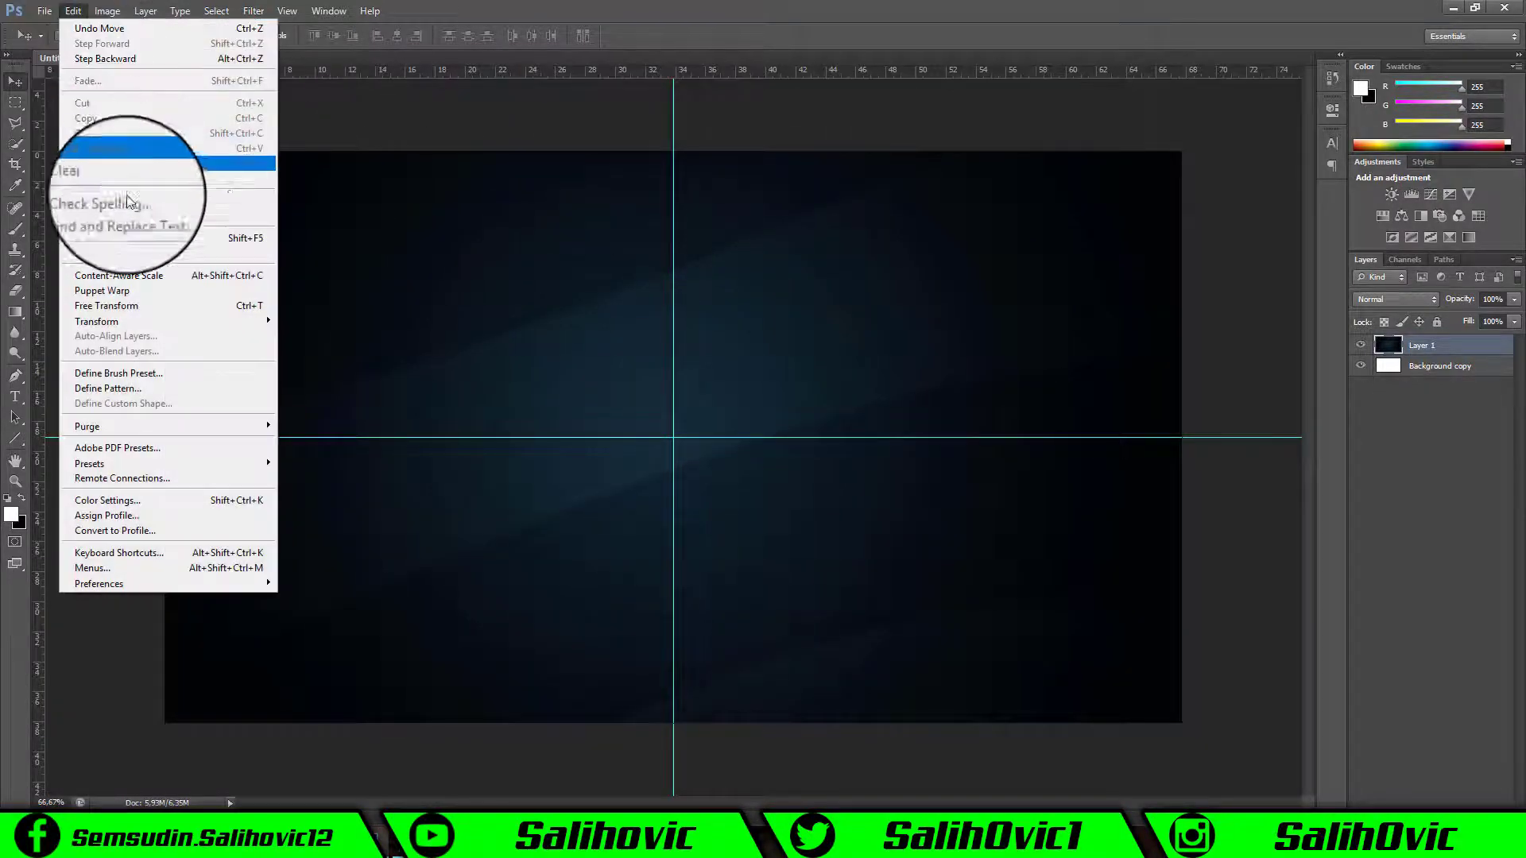
click(106, 305)
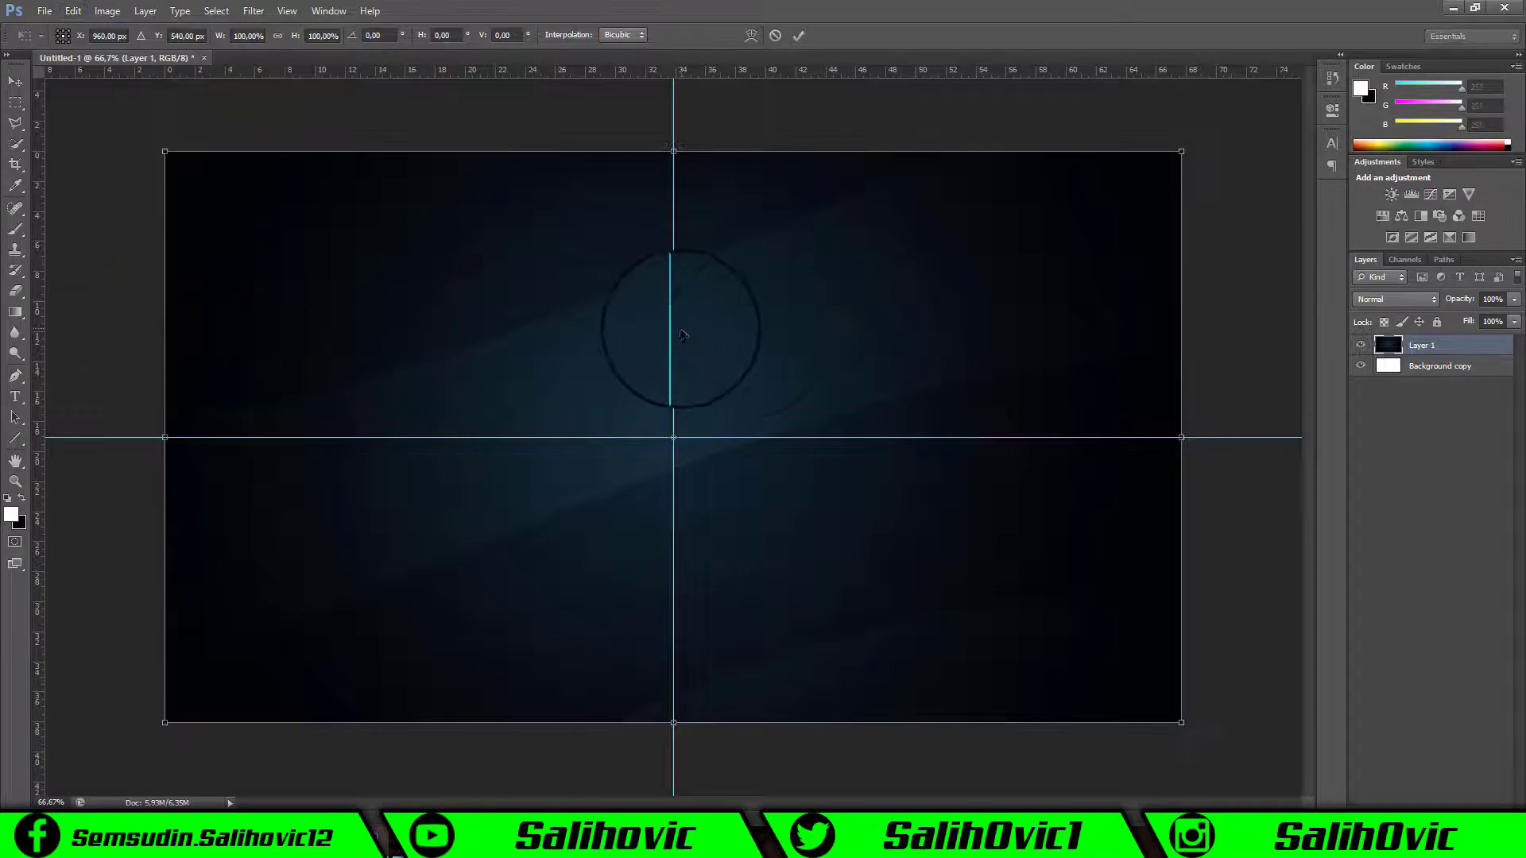
mouse_move(561, 338)
mouse_down()
mouse_move(675, 441)
mouse_move(725, 419)
mouse_move(83, 111)
mouse_move(682, 447)
mouse_move(421, 427)
mouse_up()
key(Return)
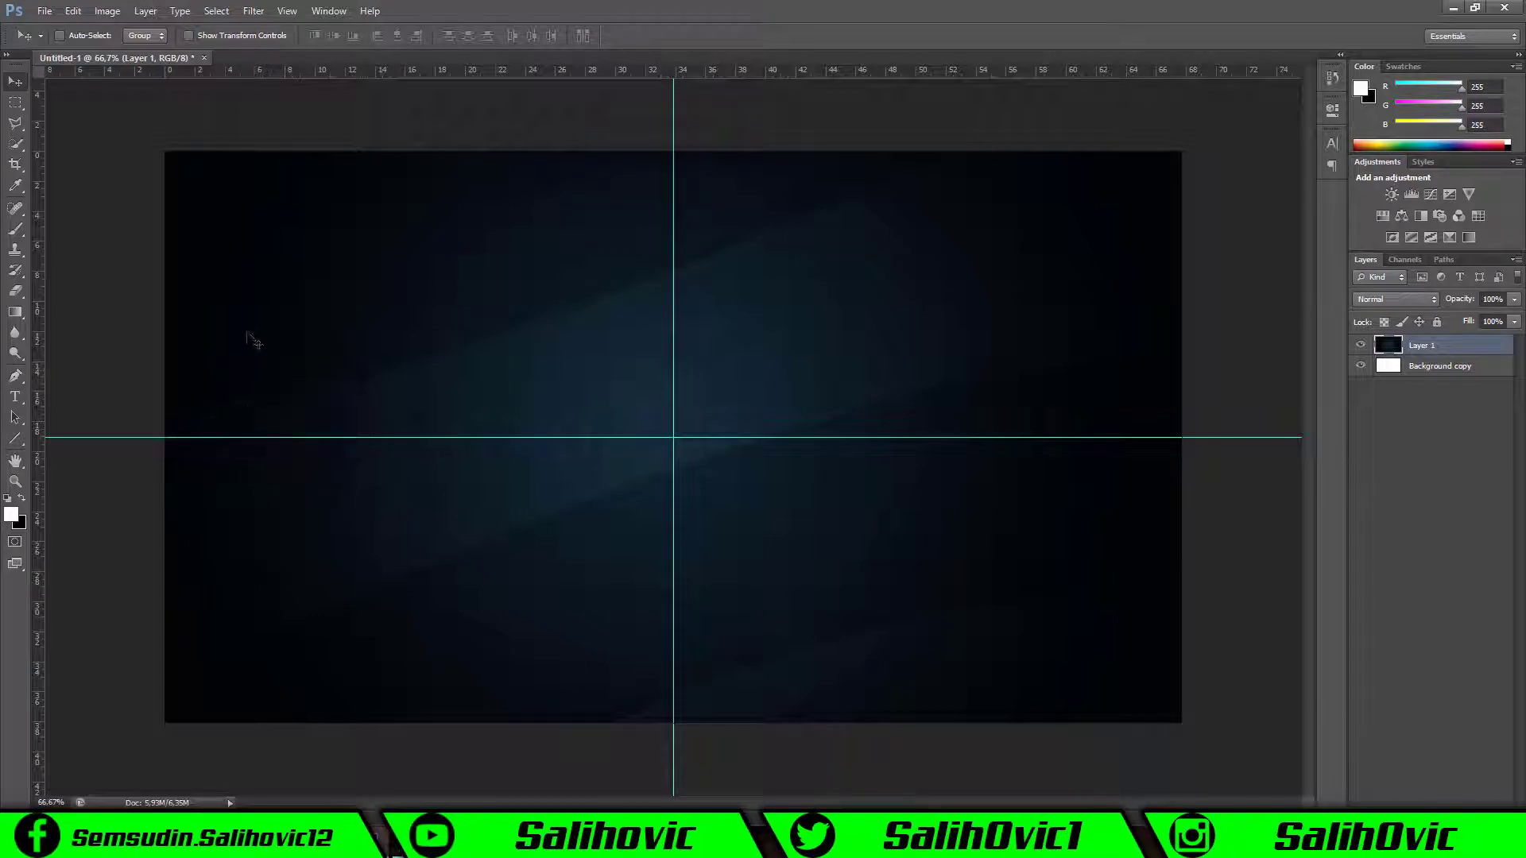
mouse_move(252, 340)
mouse_down()
mouse_move(109, 154)
mouse_move(551, 429)
mouse_move(579, 497)
mouse_up()
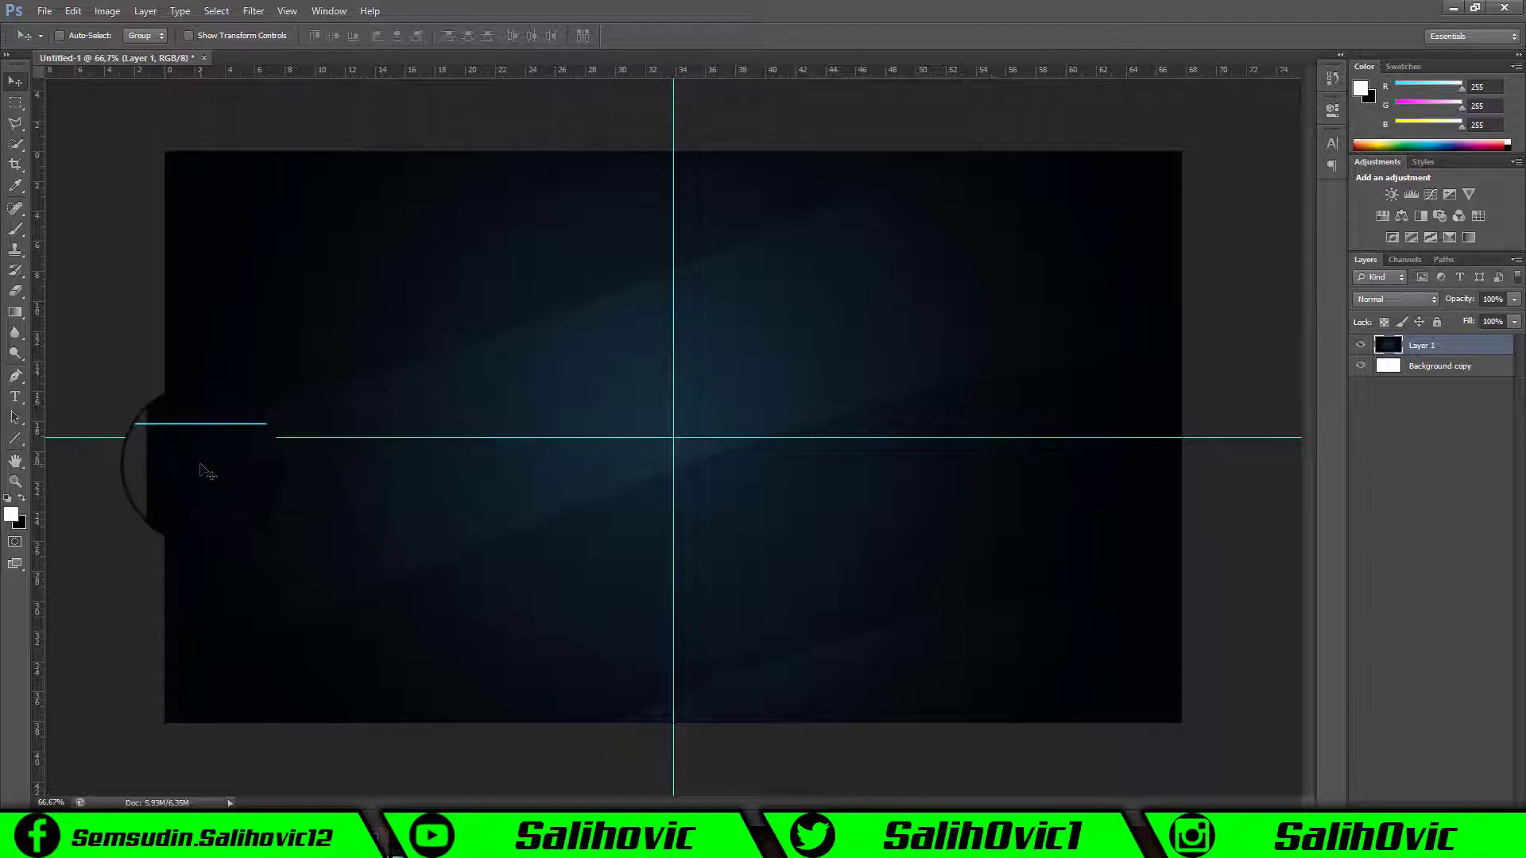
drag(207, 473, 268, 440)
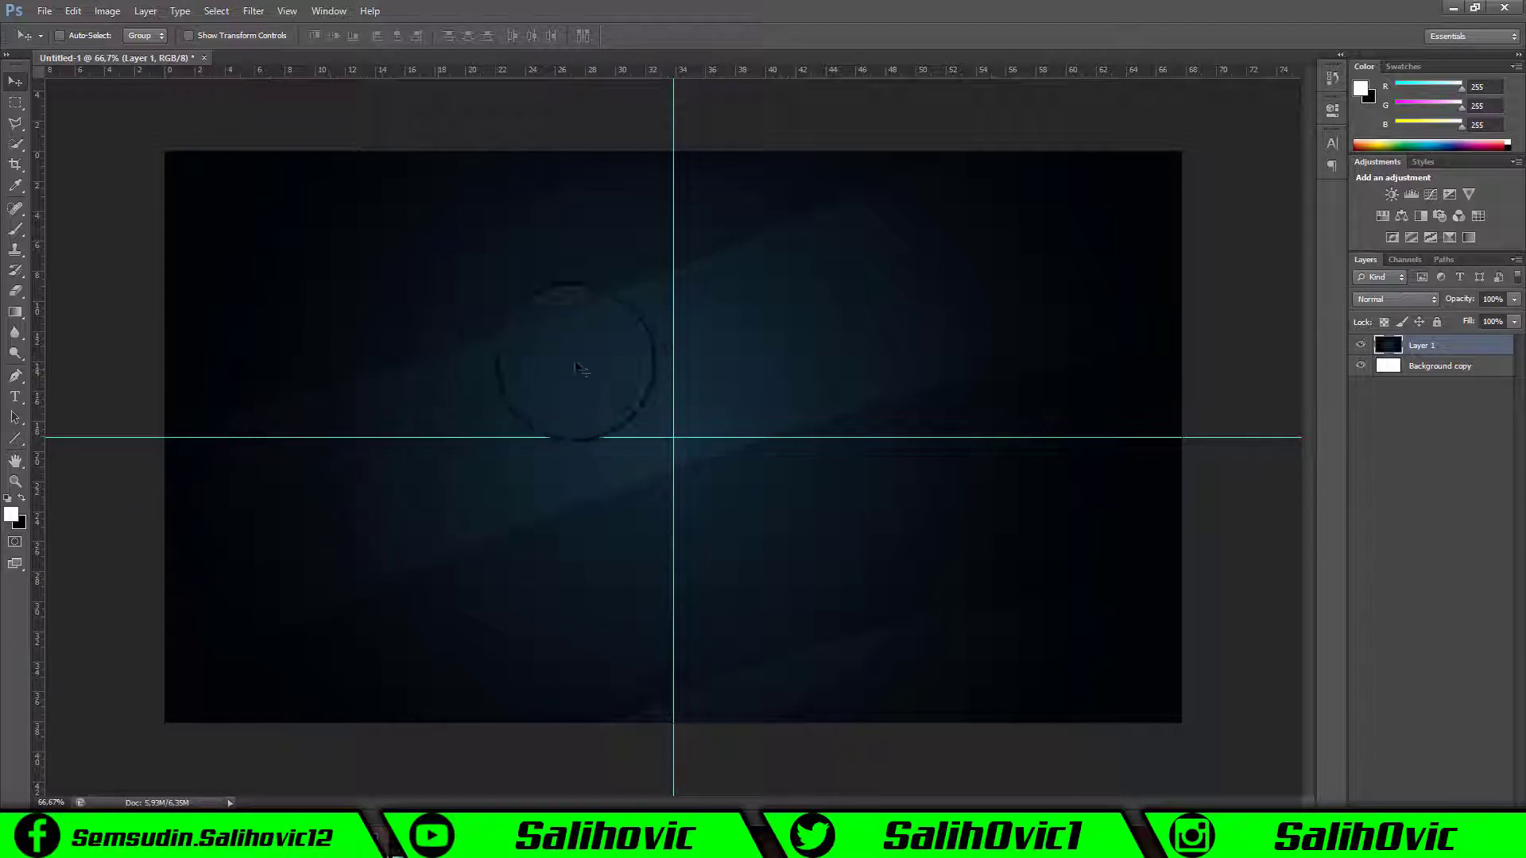
mouse_move(579, 367)
mouse_down()
mouse_move(581, 480)
mouse_move(802, 465)
mouse_move(298, 481)
mouse_up()
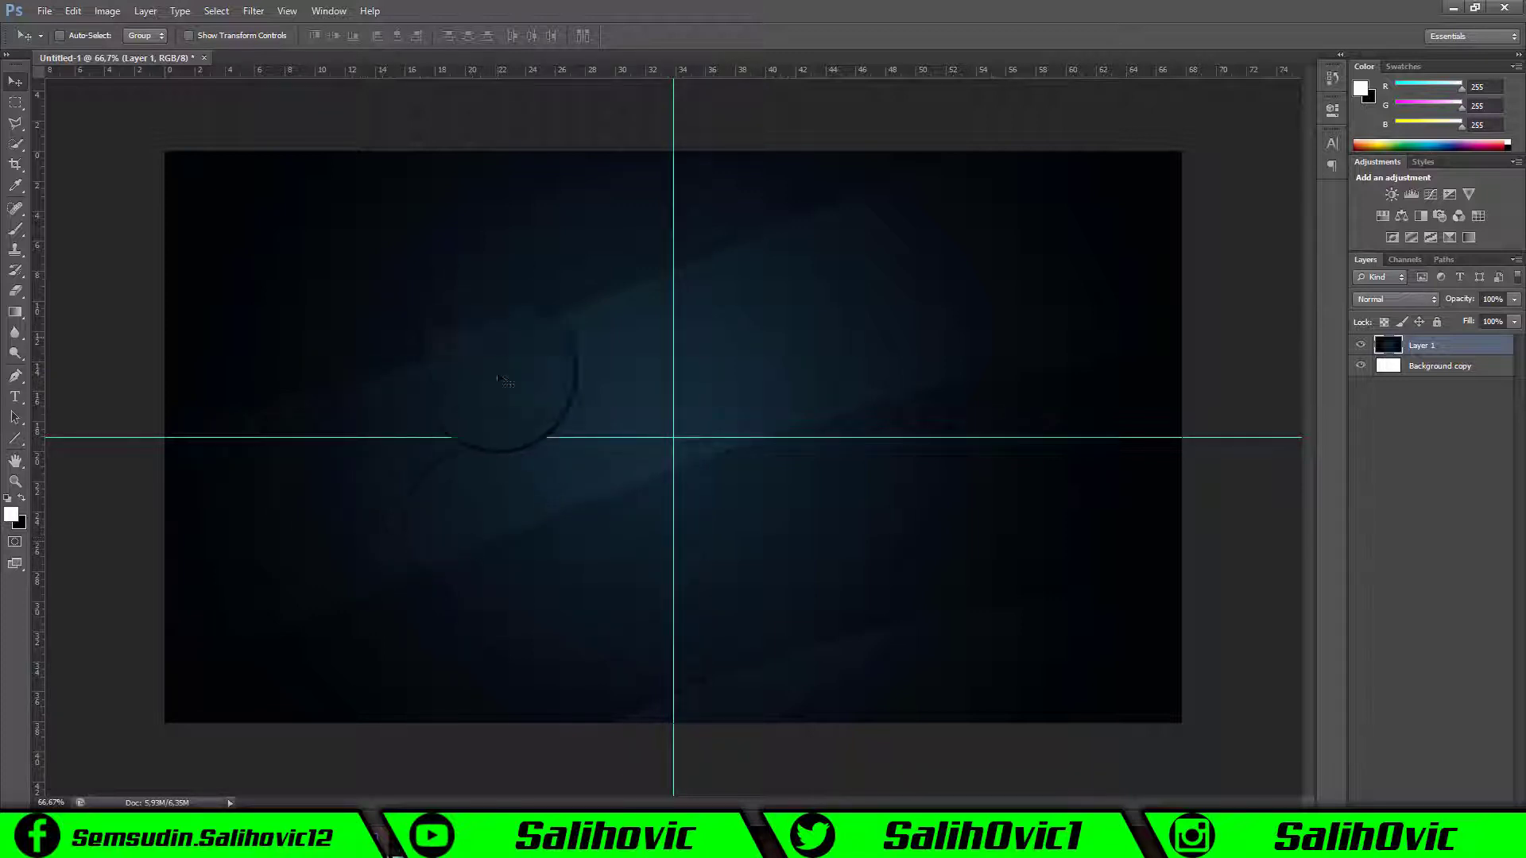
mouse_move(827, 554)
mouse_down()
mouse_move(681, 426)
mouse_move(890, 441)
mouse_up()
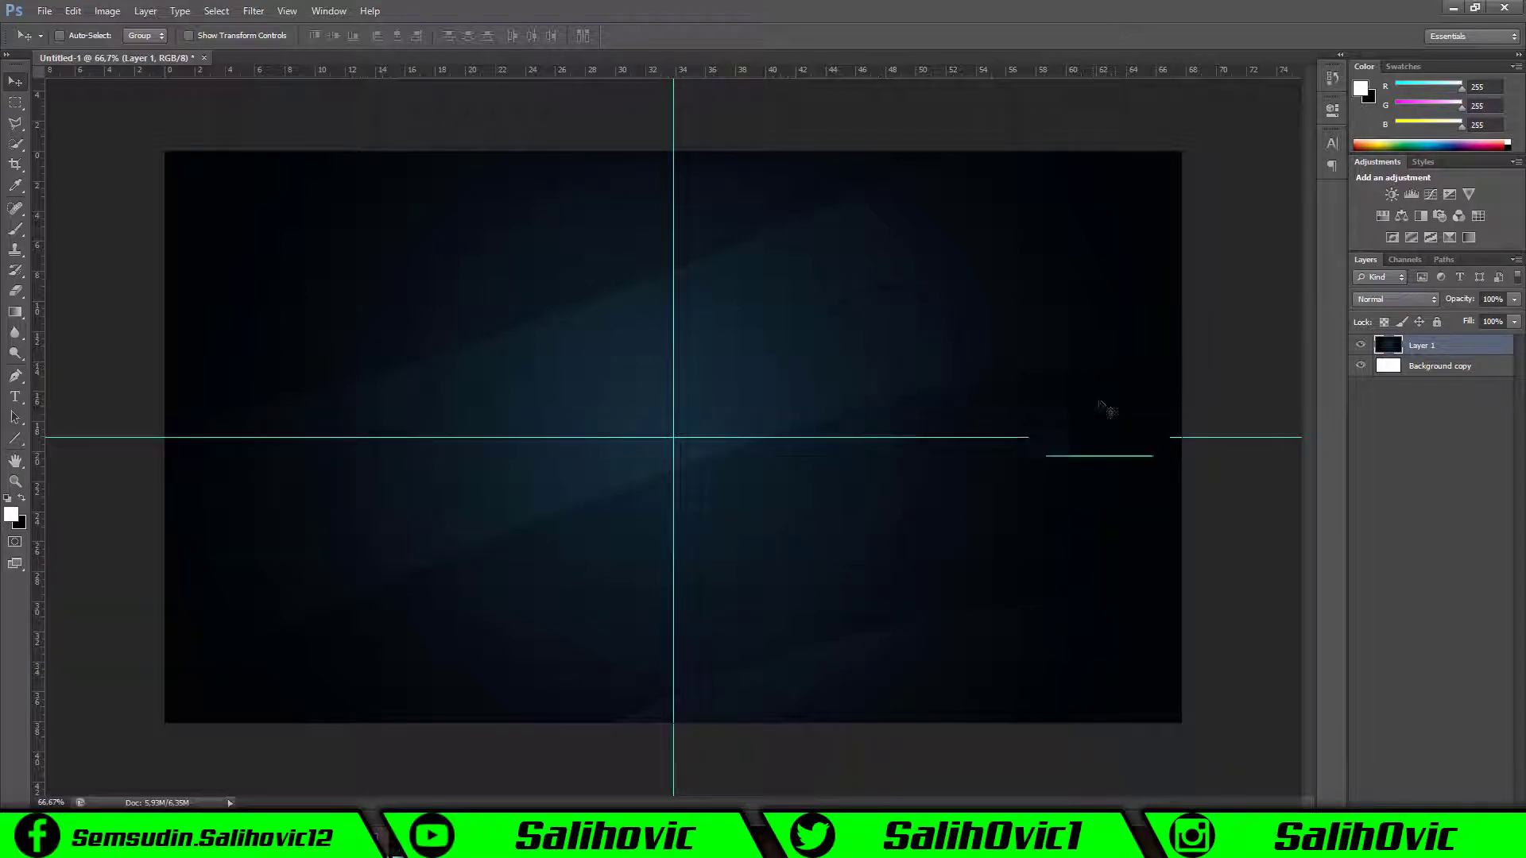
drag(1092, 480, 350, 404)
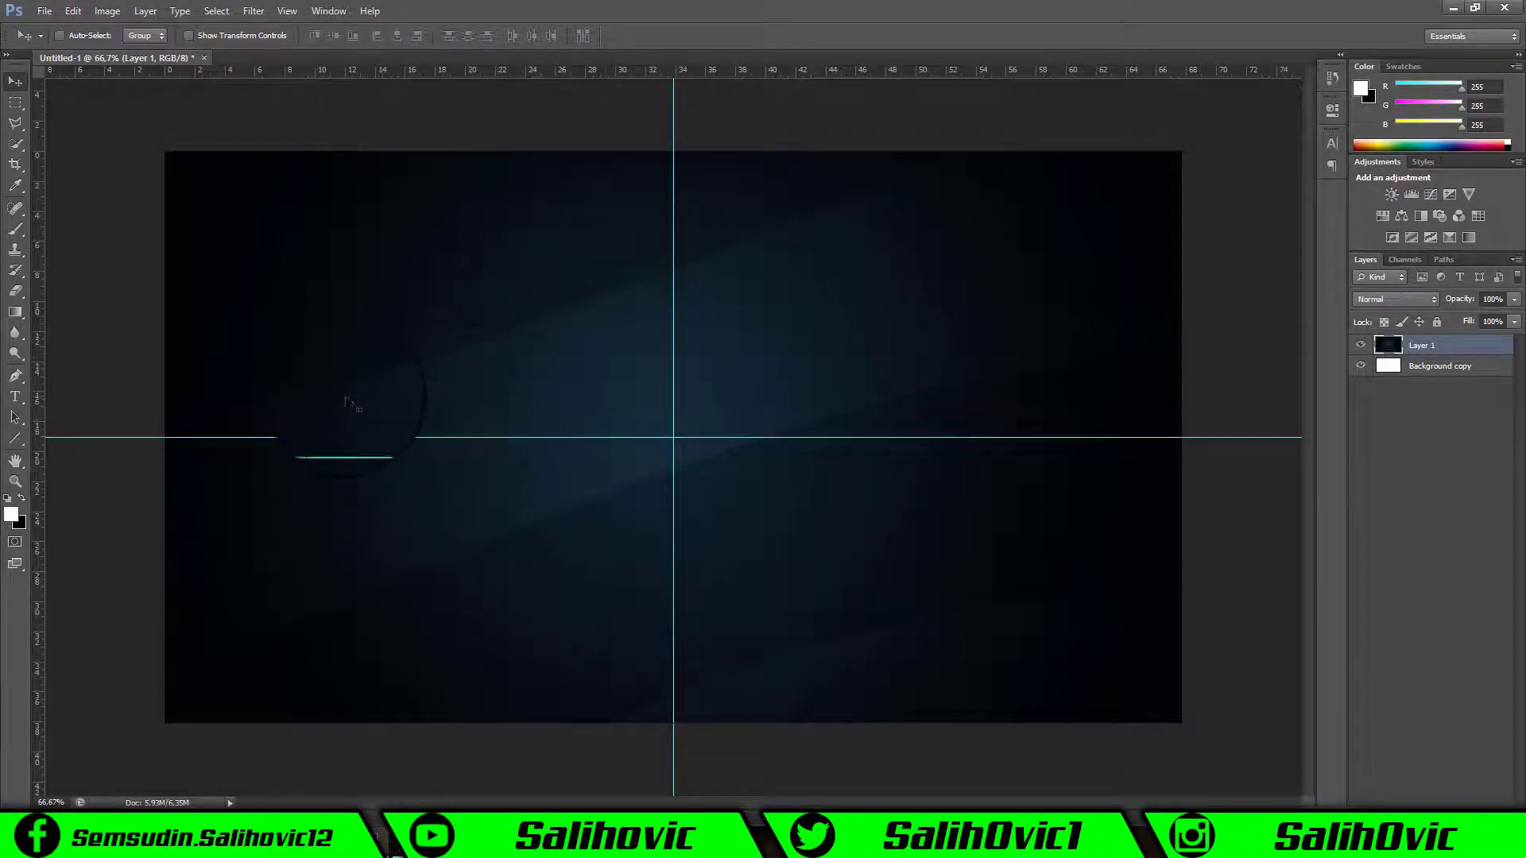
- Set the Rectangle tool to no fill with a 3 pt cyan stroke for an exact-size rectangle
click(13, 439)
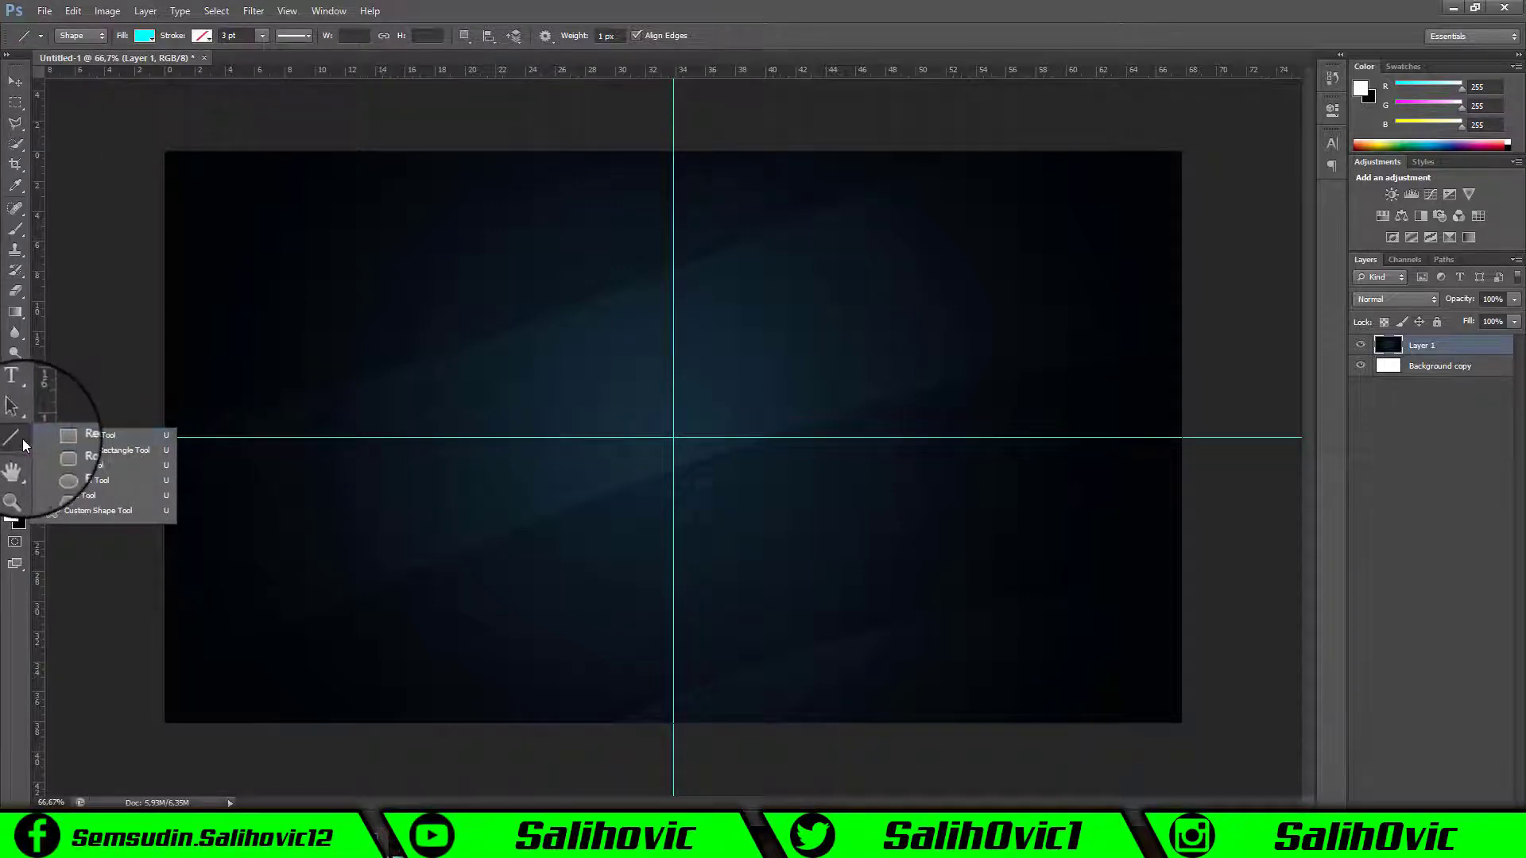
click(83, 437)
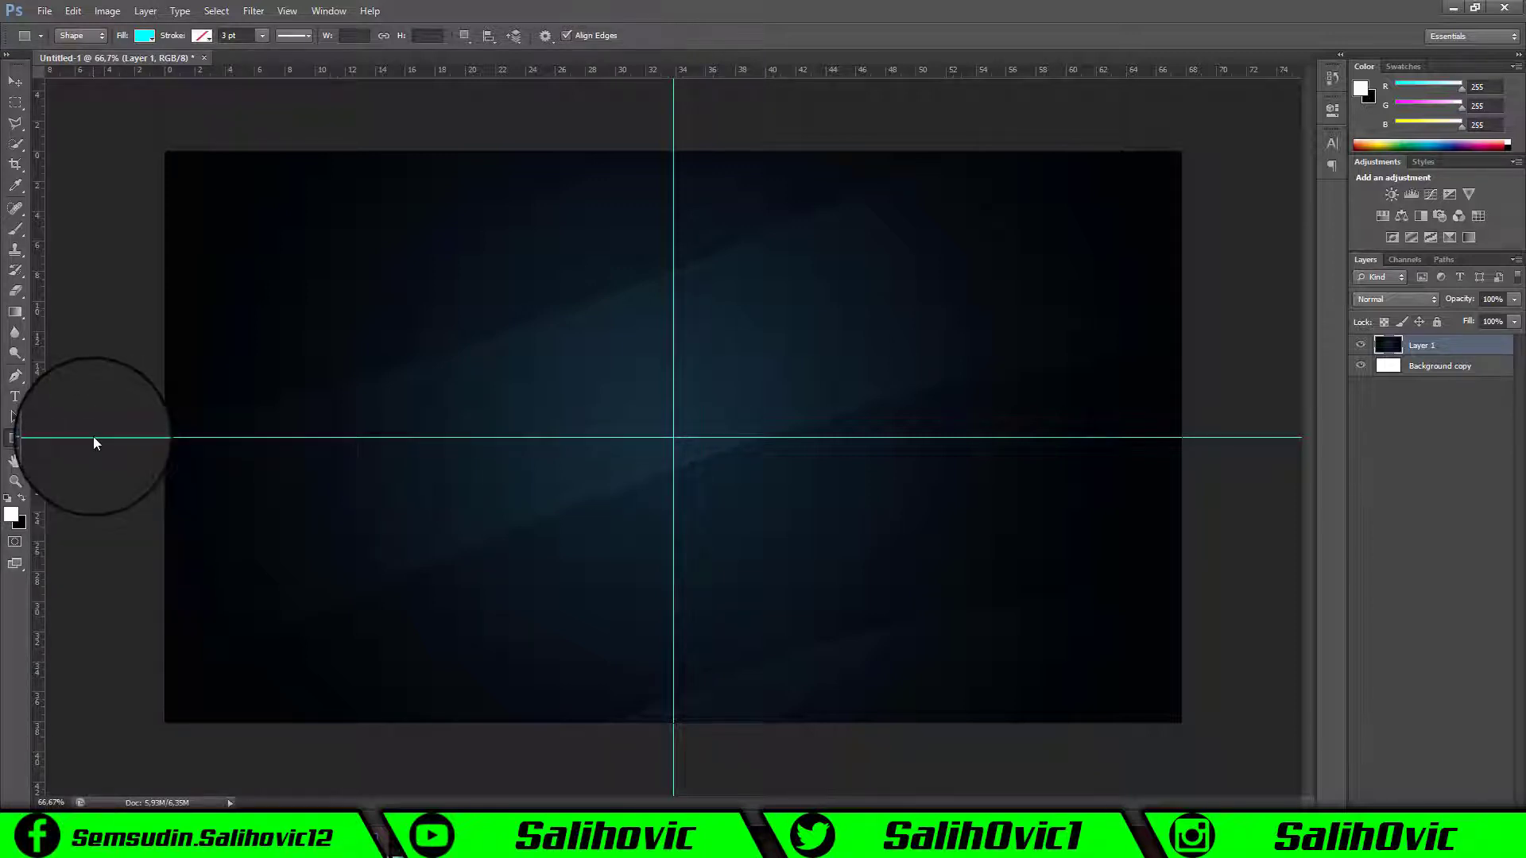
click(143, 35)
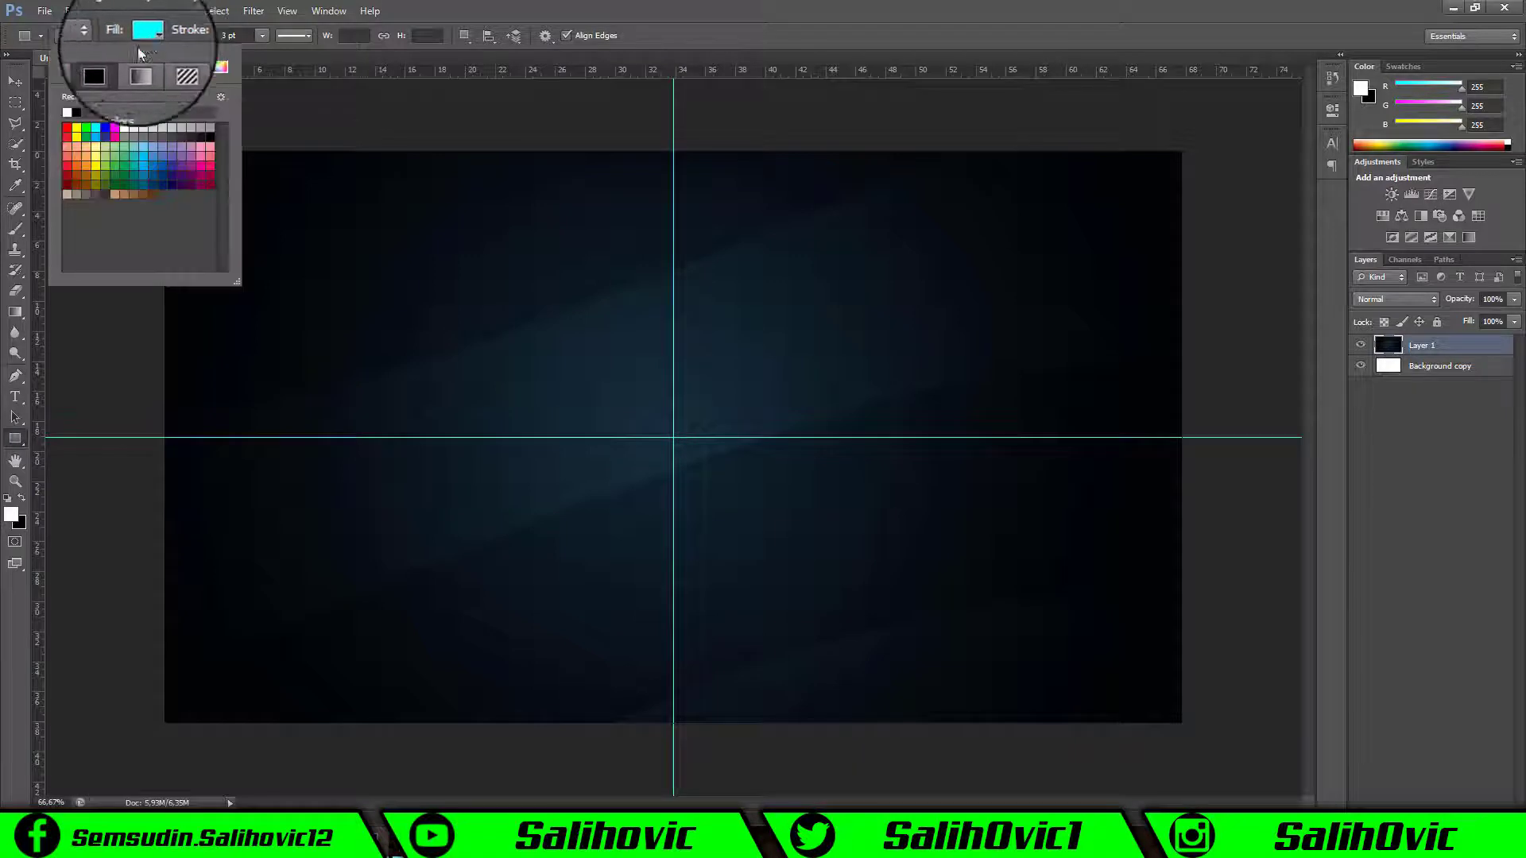
click(201, 37)
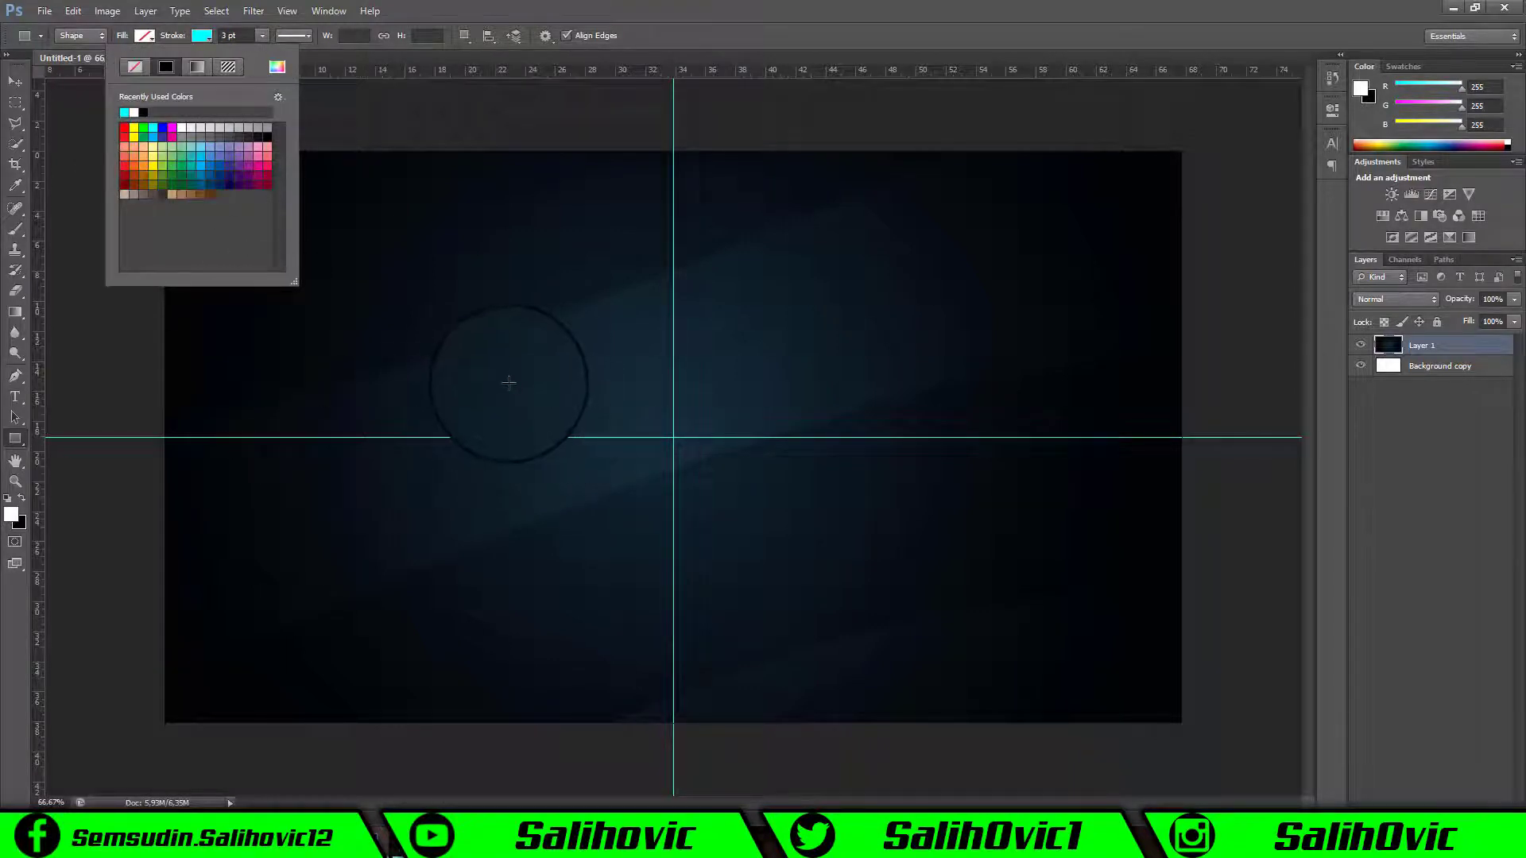
click(506, 381)
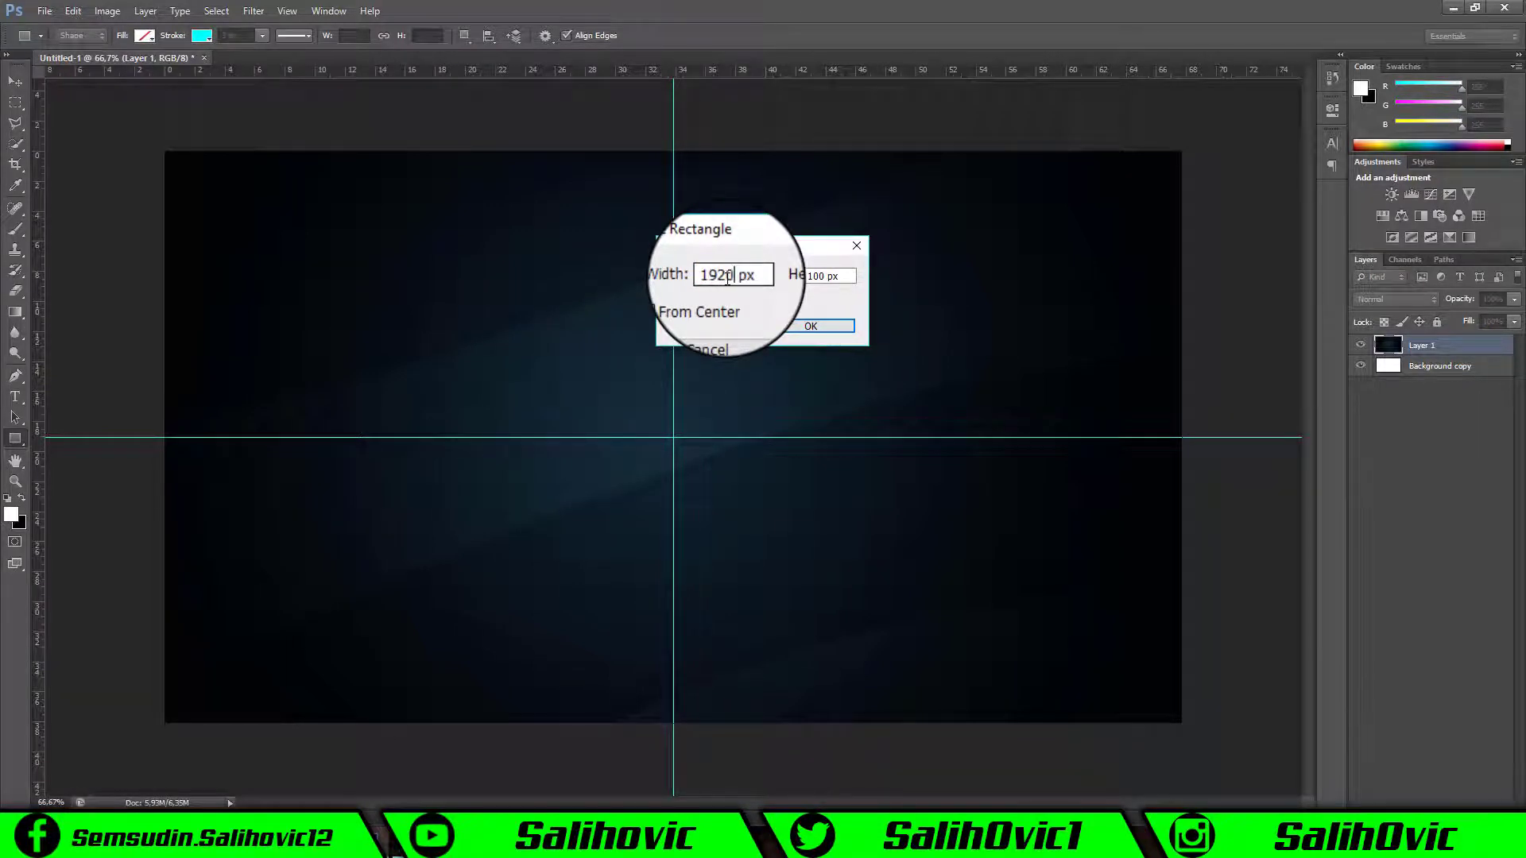
- Create a 1920 × 1080 px cyan-outlined rectangle, Rectangle 1
click(825, 275)
text(1080)
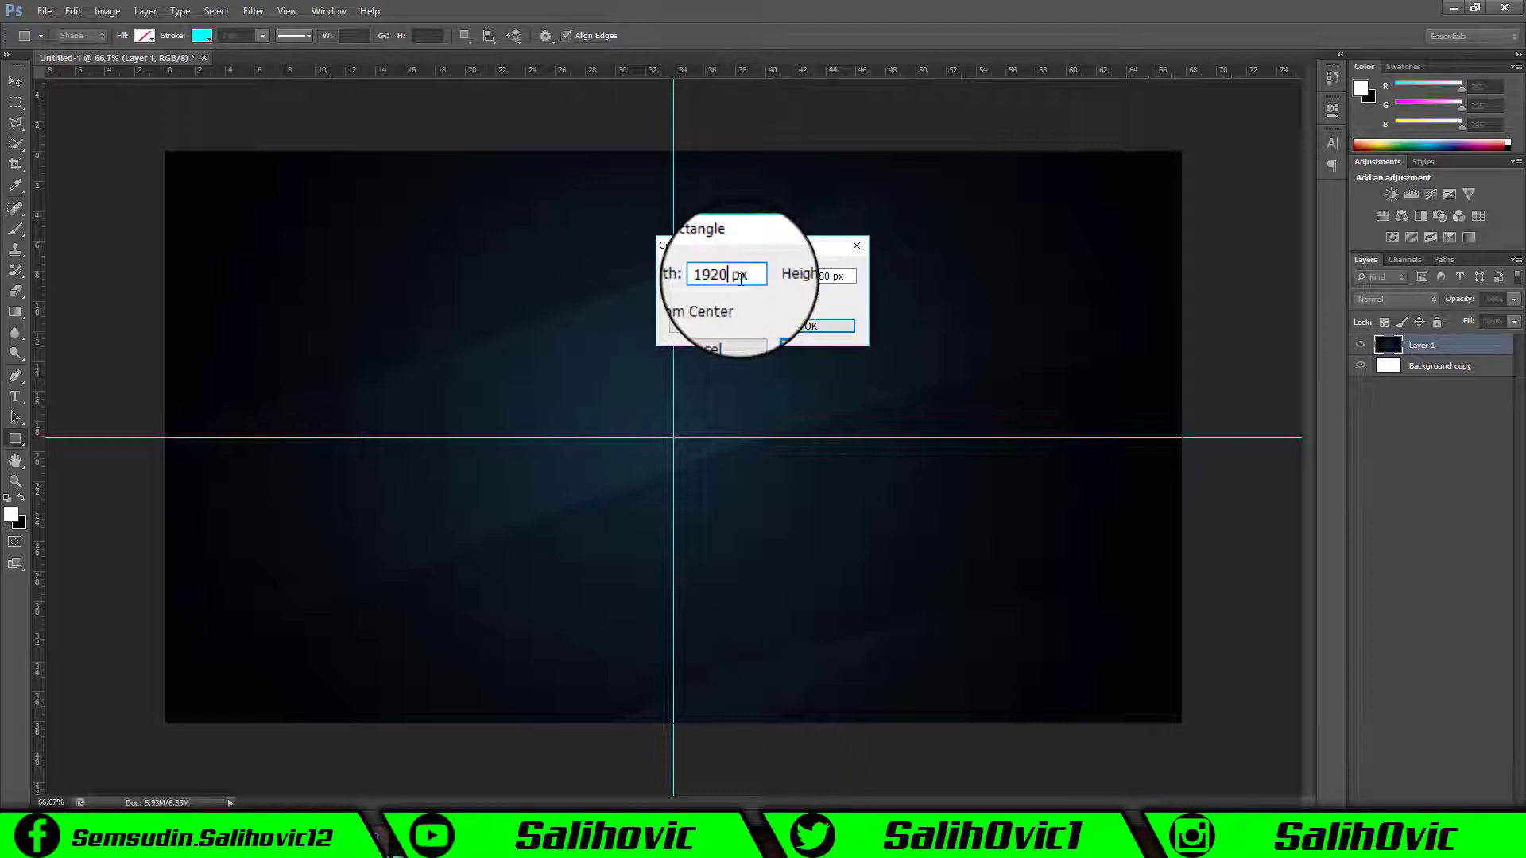
click(831, 277)
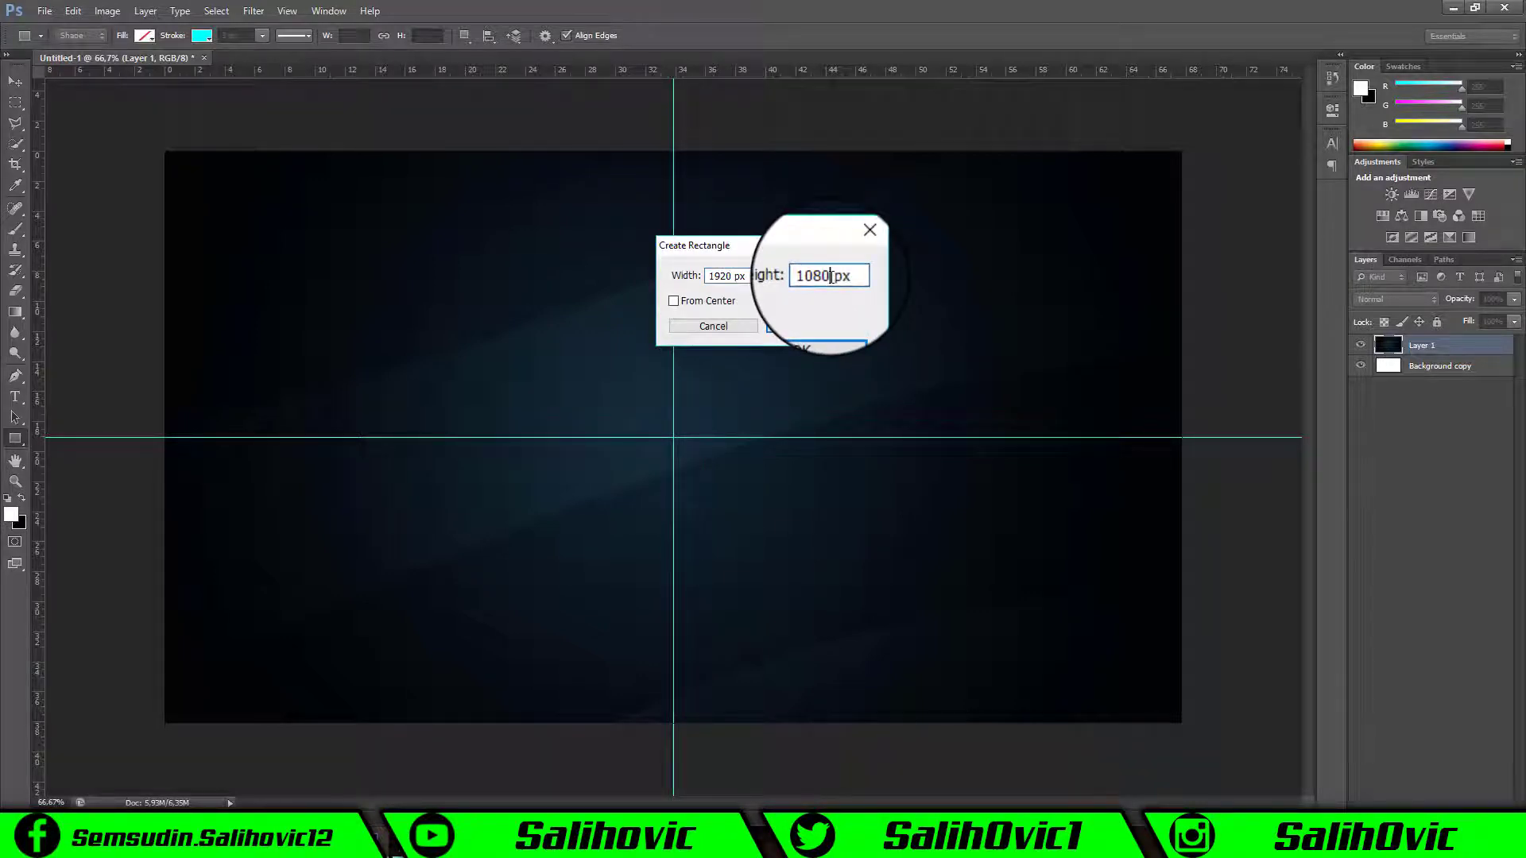
click(721, 275)
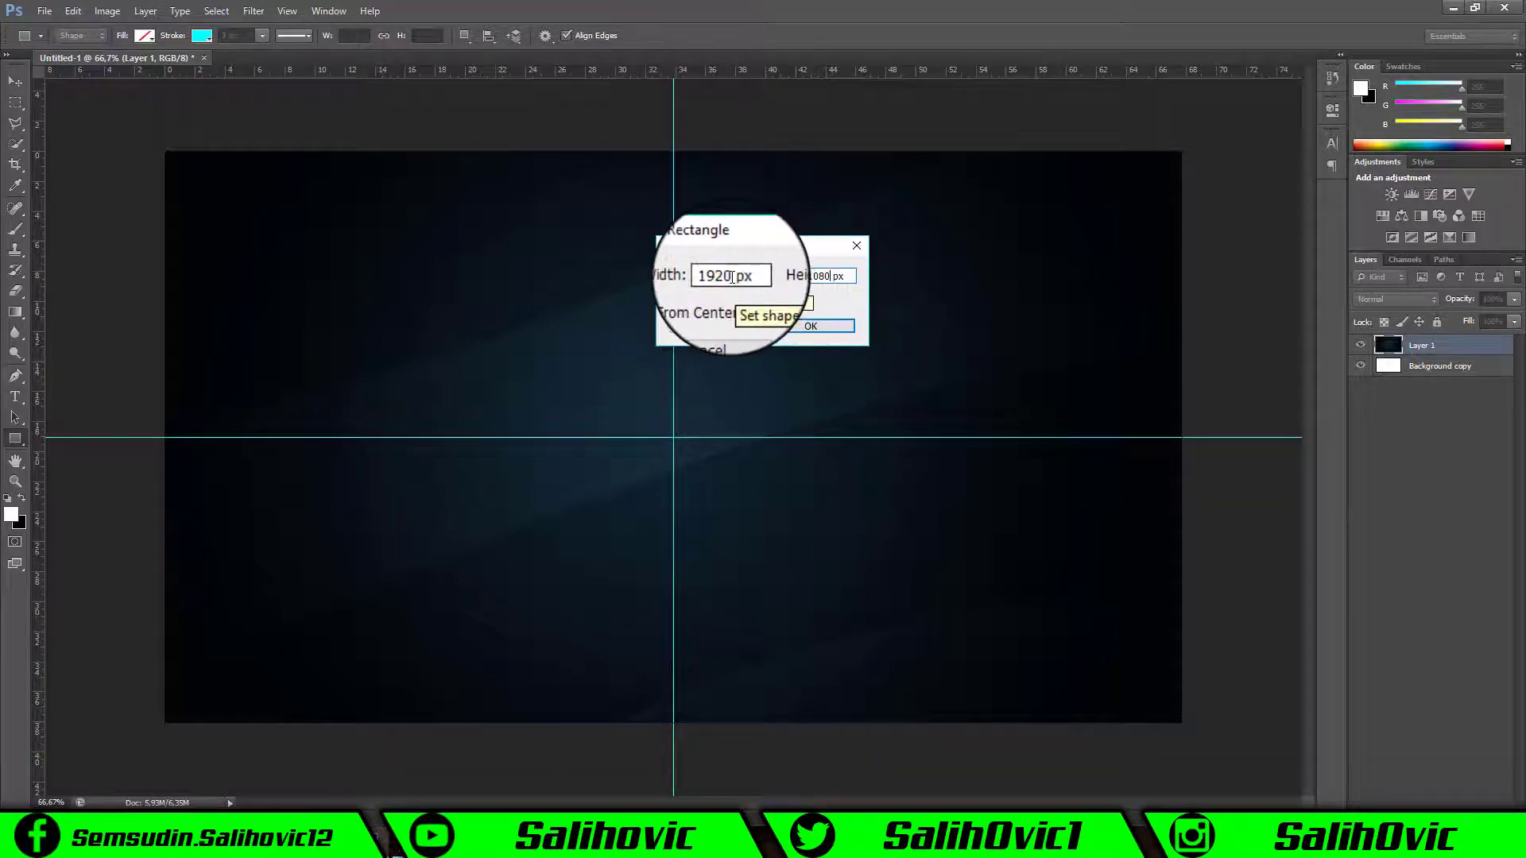
click(830, 276)
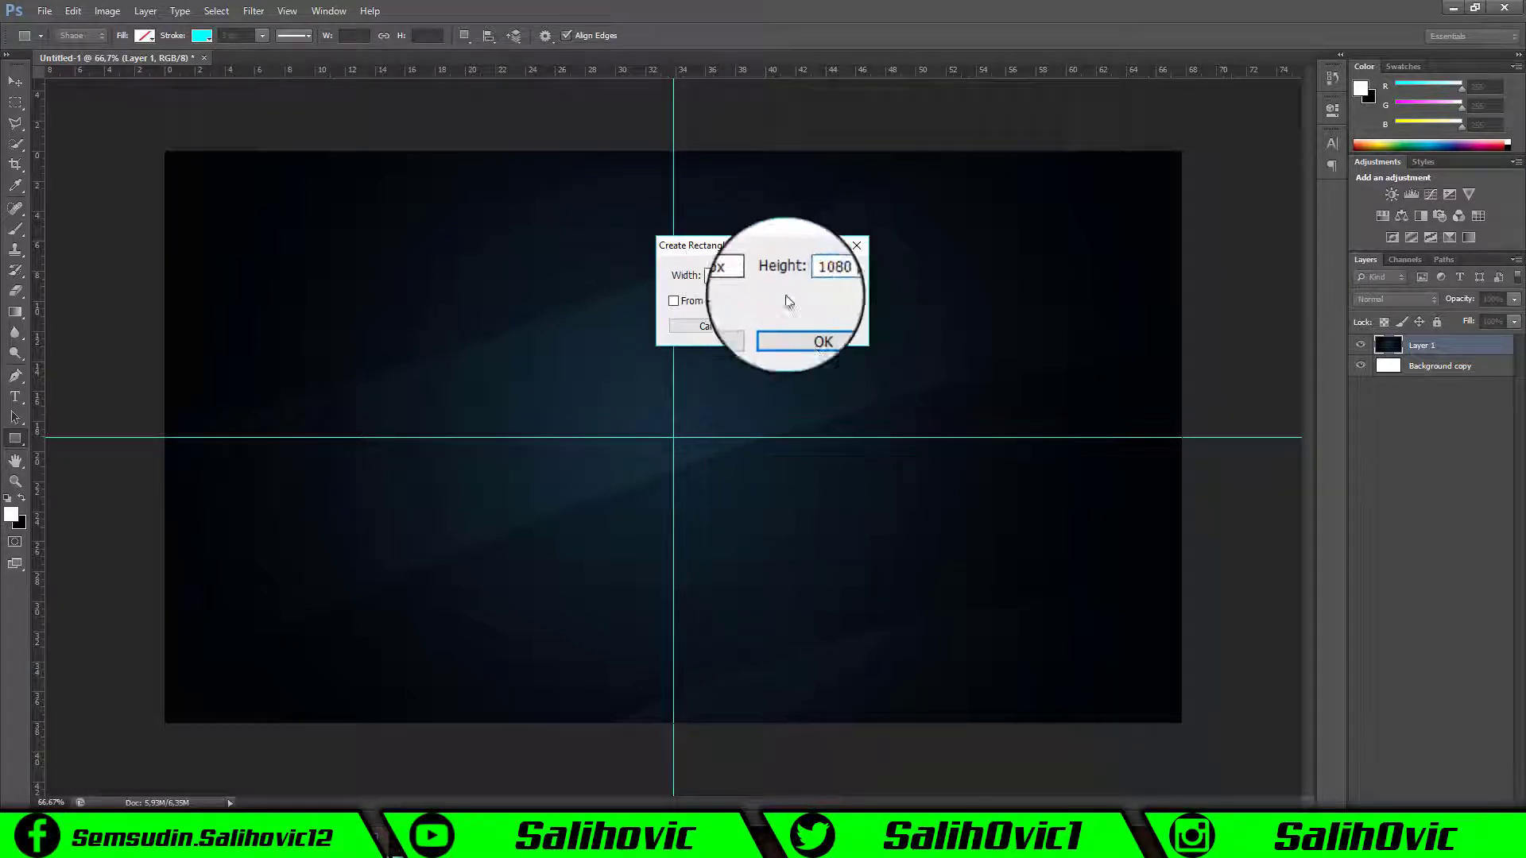
click(798, 332)
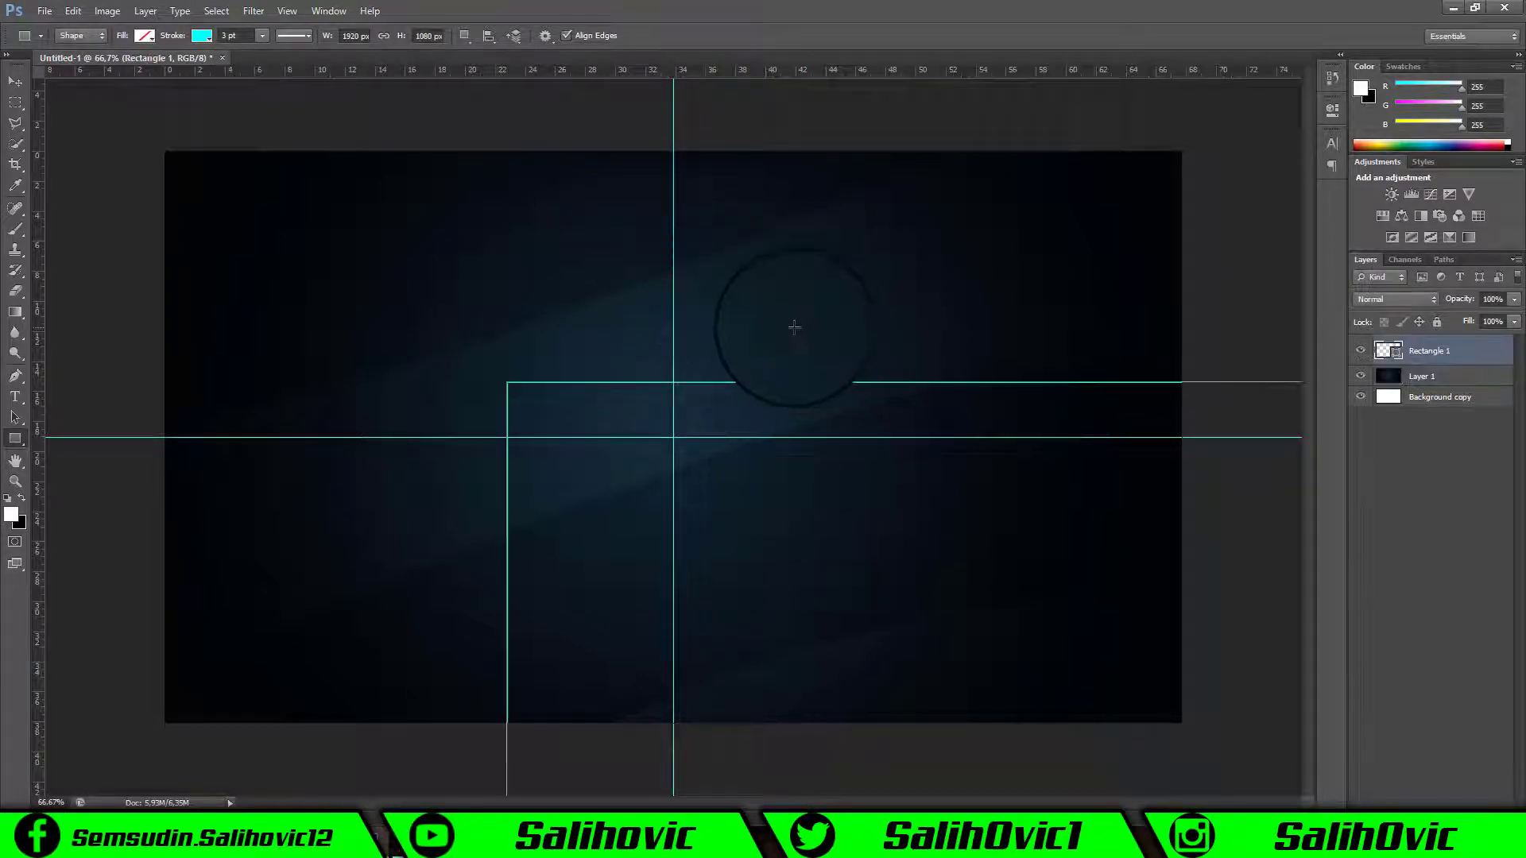
- Zoom out to 33.3% and put the rectangle into Free Transform Path
click(15, 481)
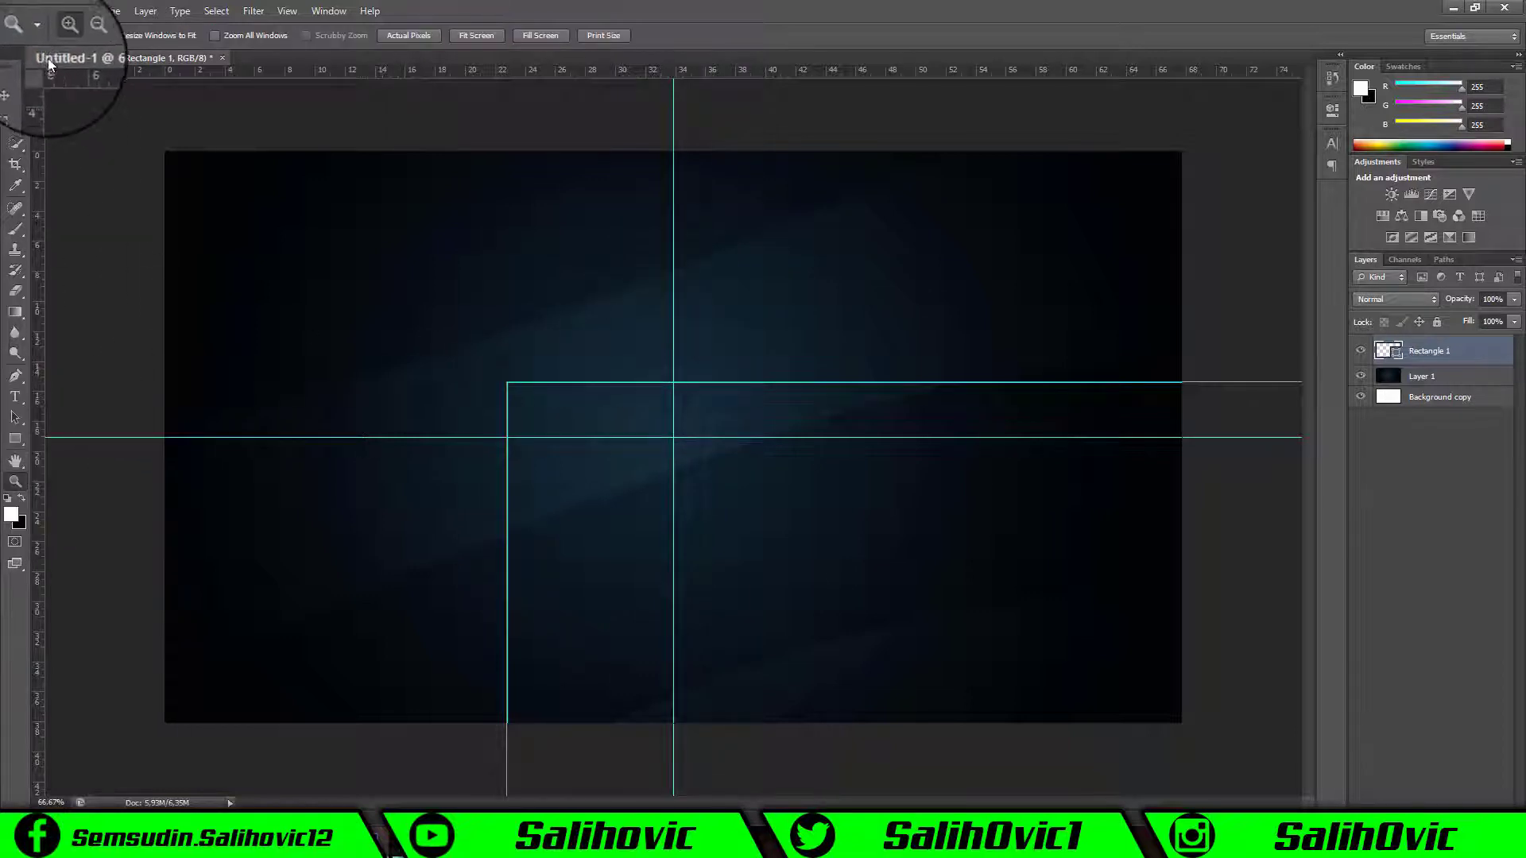
click(313, 297)
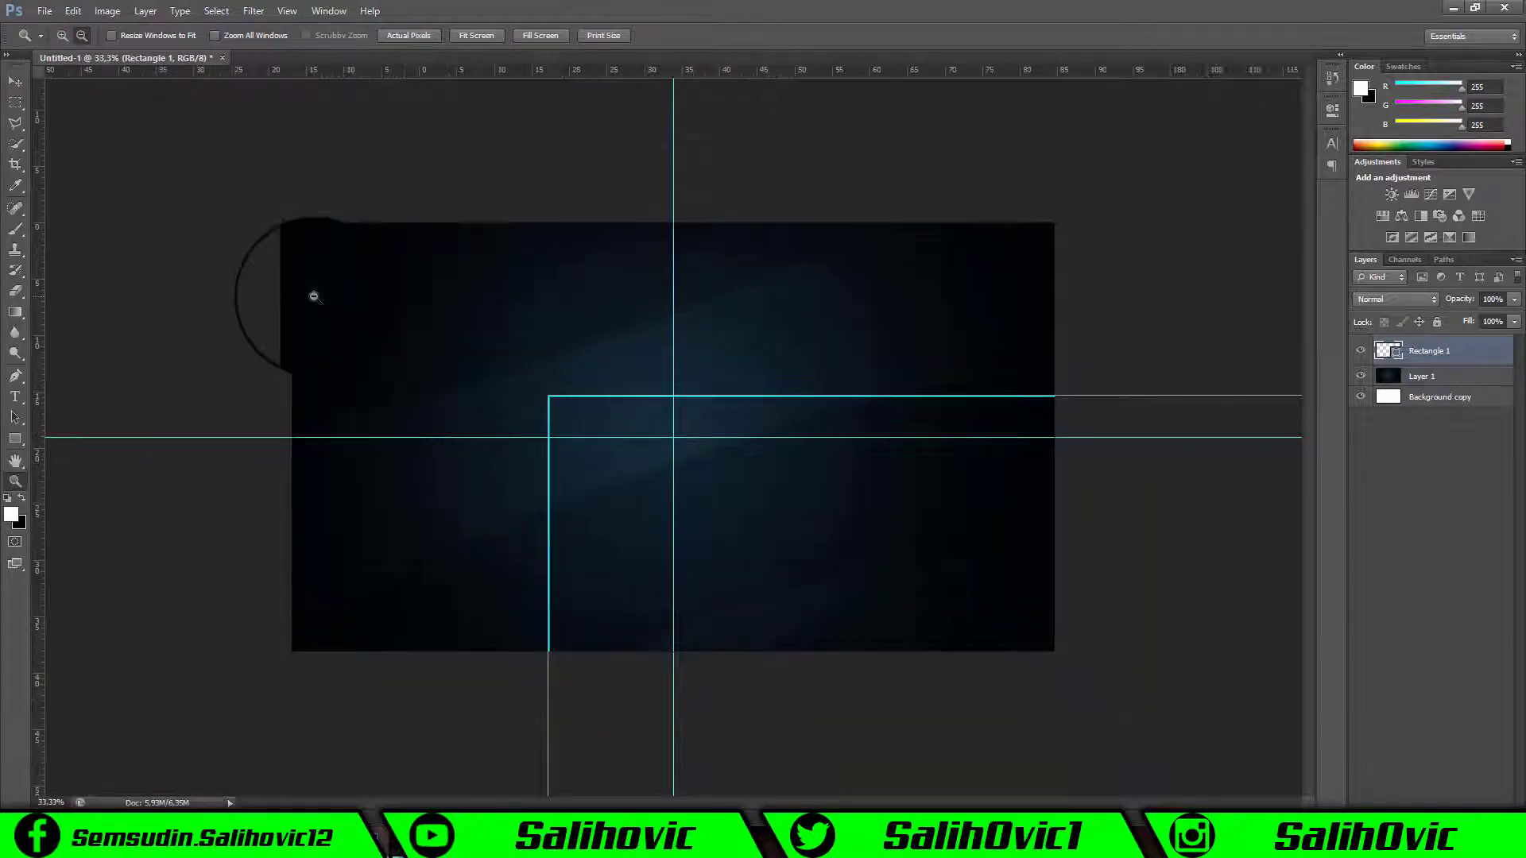
click(313, 296)
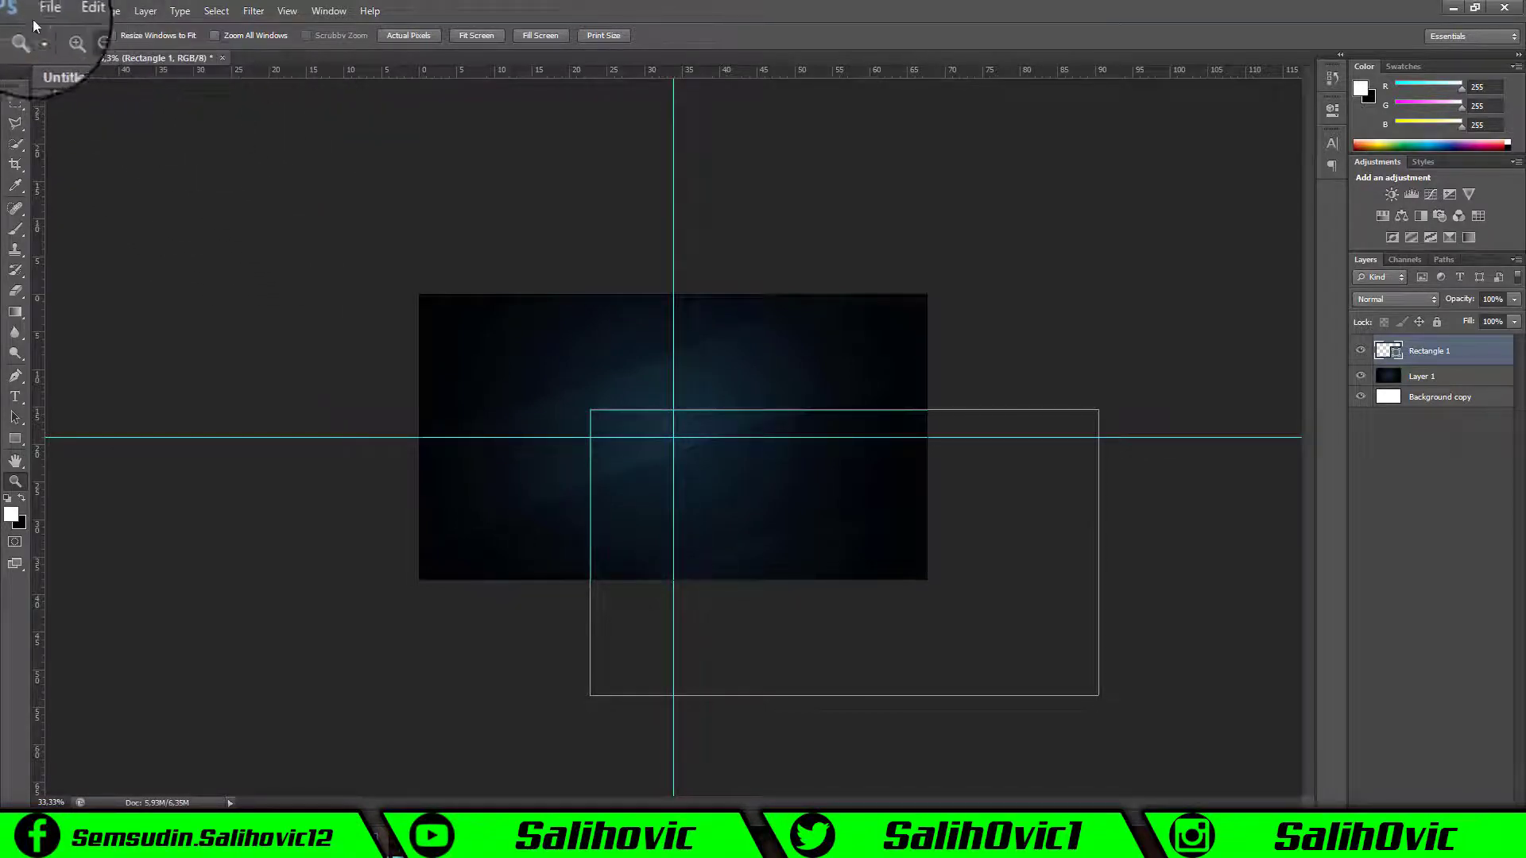
click(72, 10)
click(117, 305)
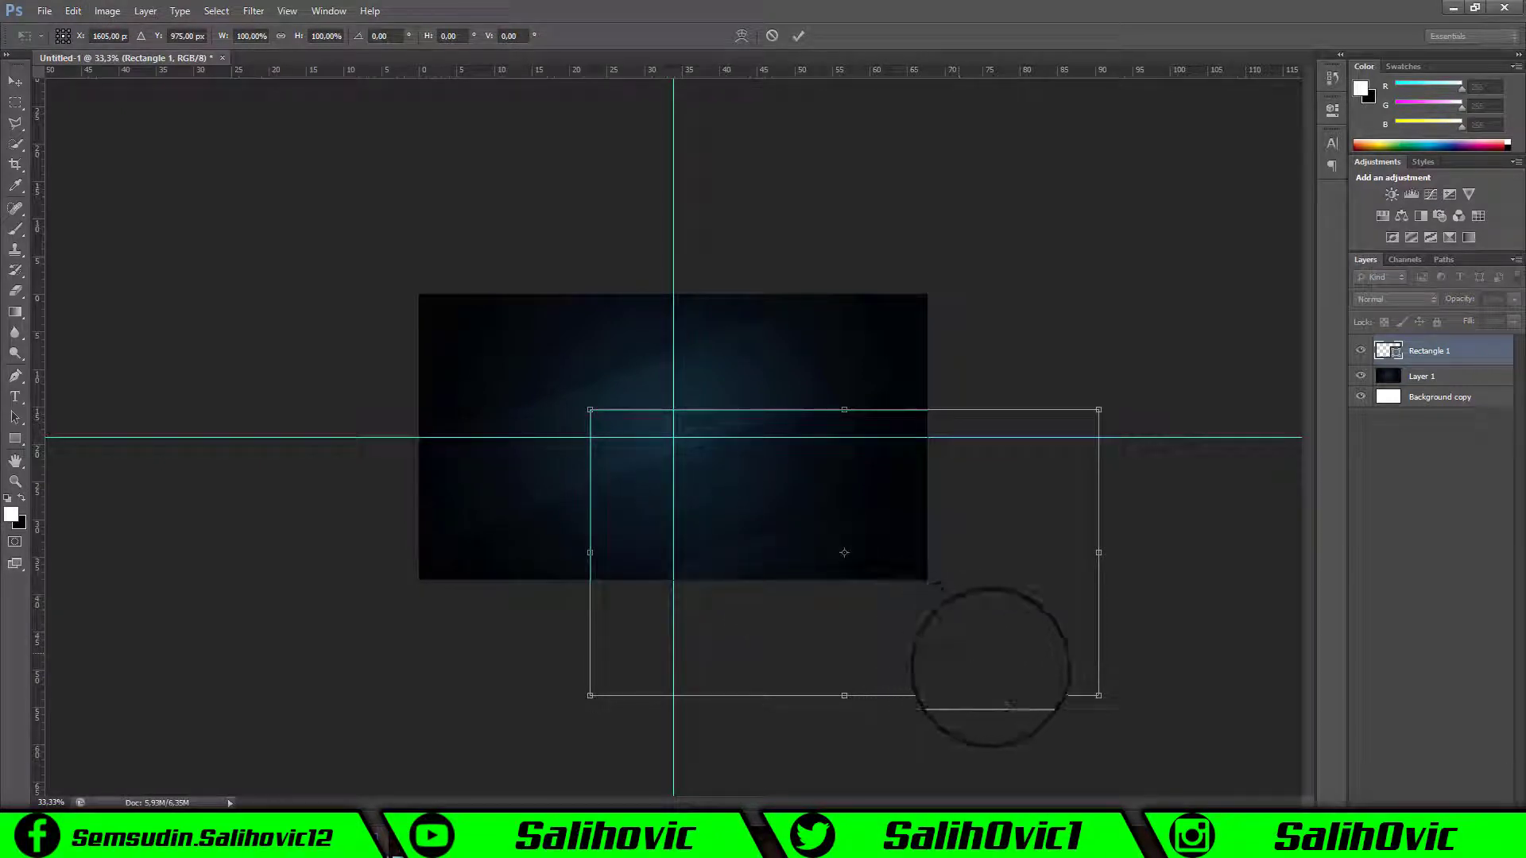
- Scale the rectangle proportionally to about 38.5% and commit it left of the centre guide
key(shift+alt)
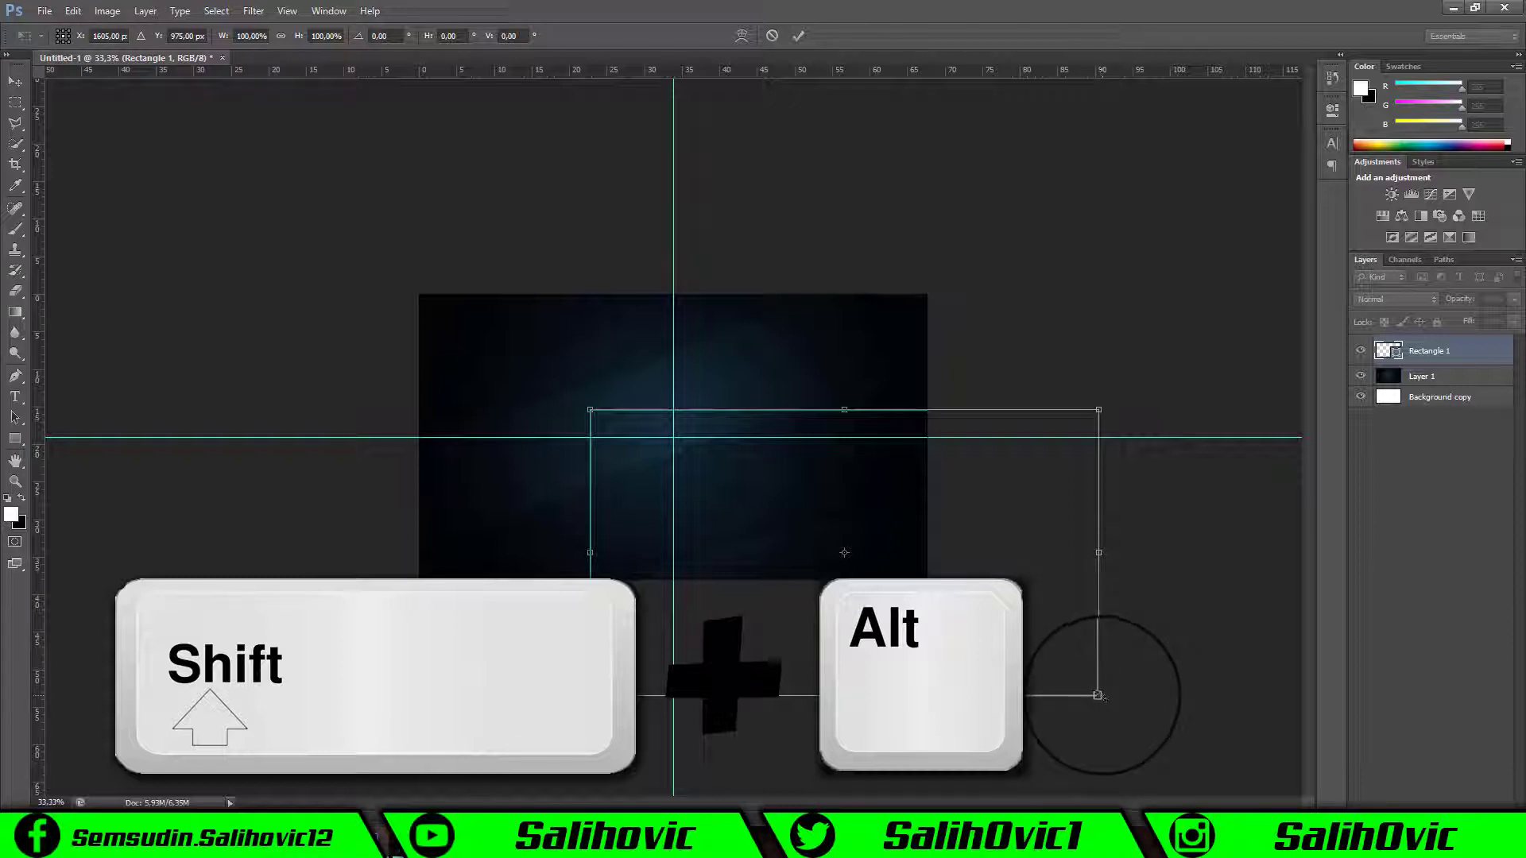
mouse_move(1098, 696)
mouse_down()
mouse_move(943, 607)
mouse_move(581, 487)
mouse_up()
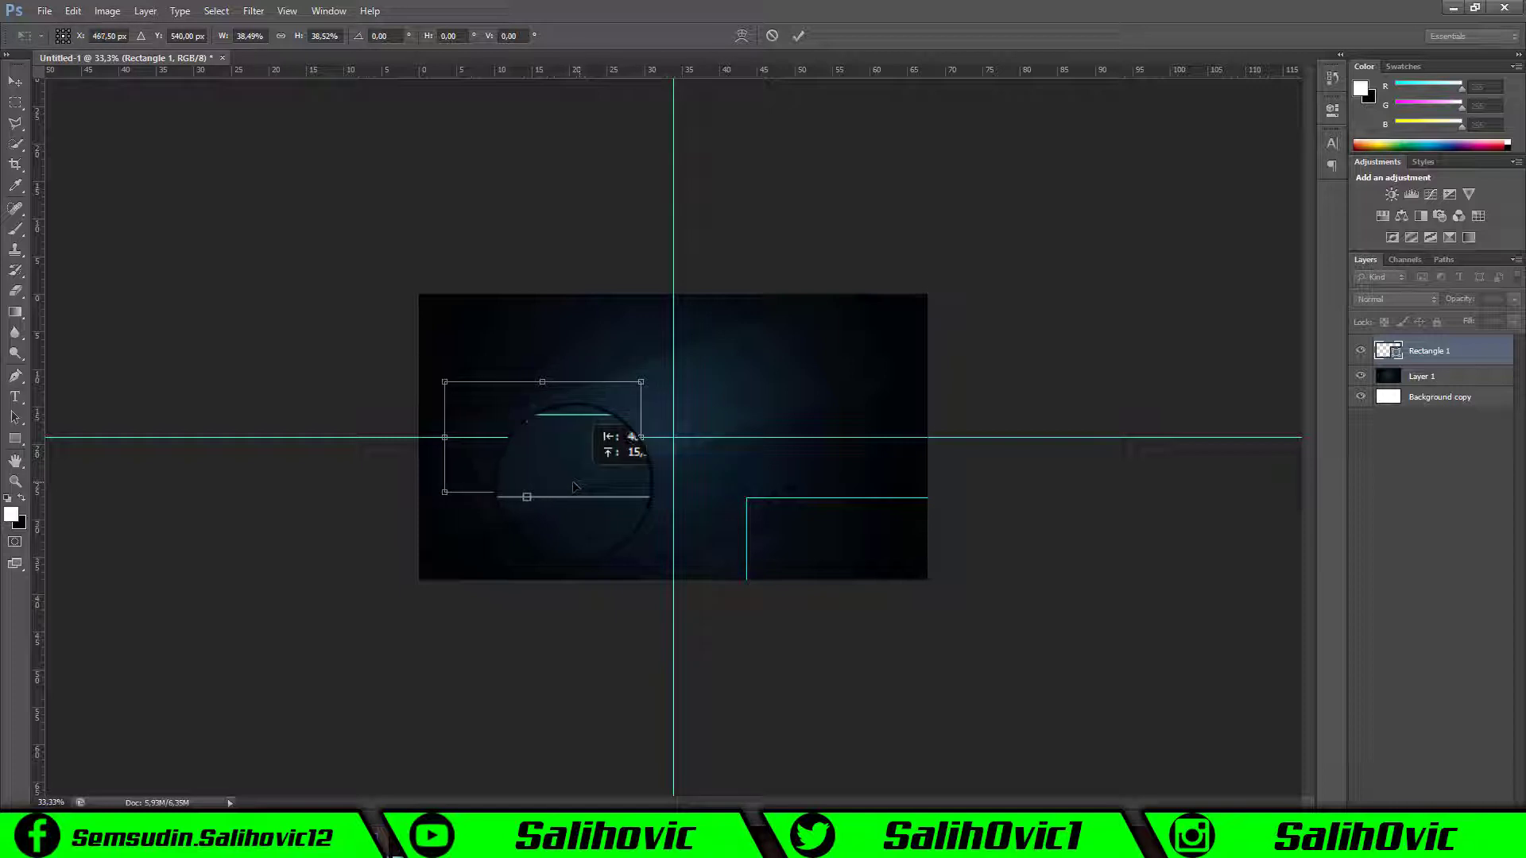
drag(577, 488, 576, 488)
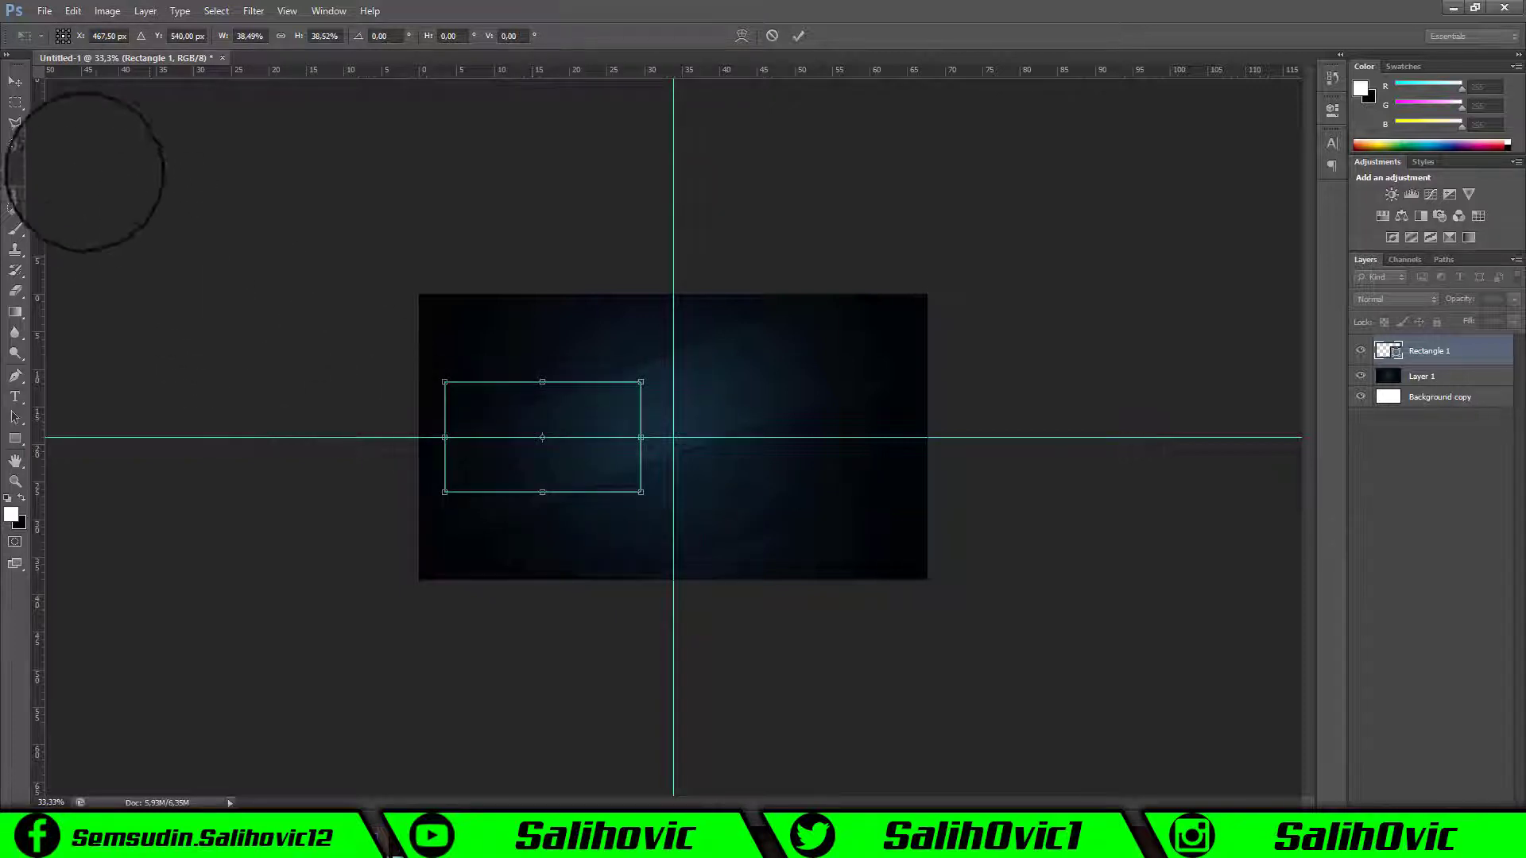
click(16, 82)
click(736, 310)
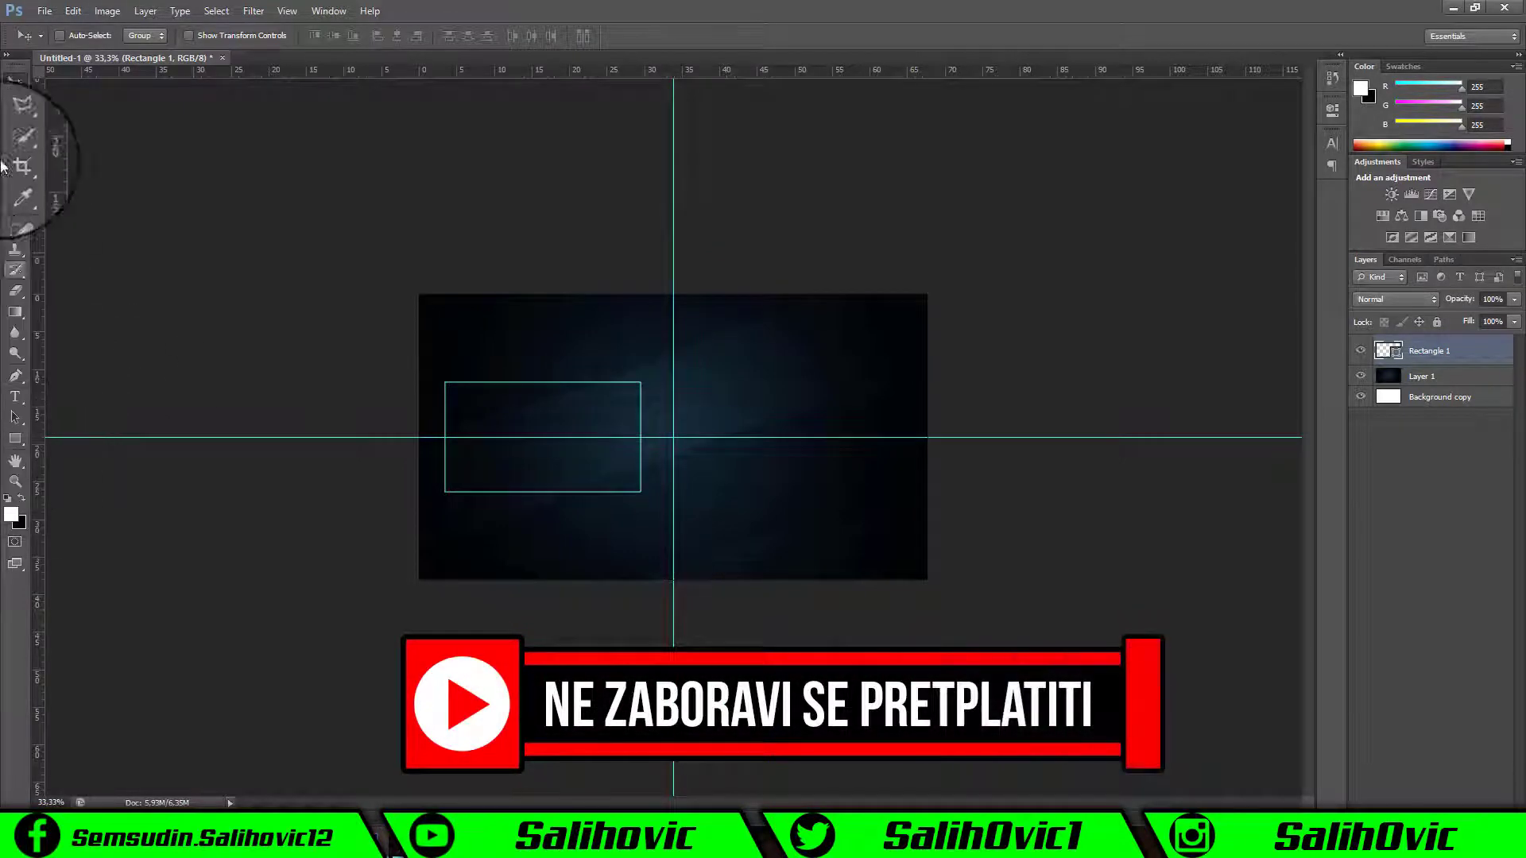
- Thicken Rectangle 1's cyan stroke to about 20.55 pt and select its layer
click(20, 446)
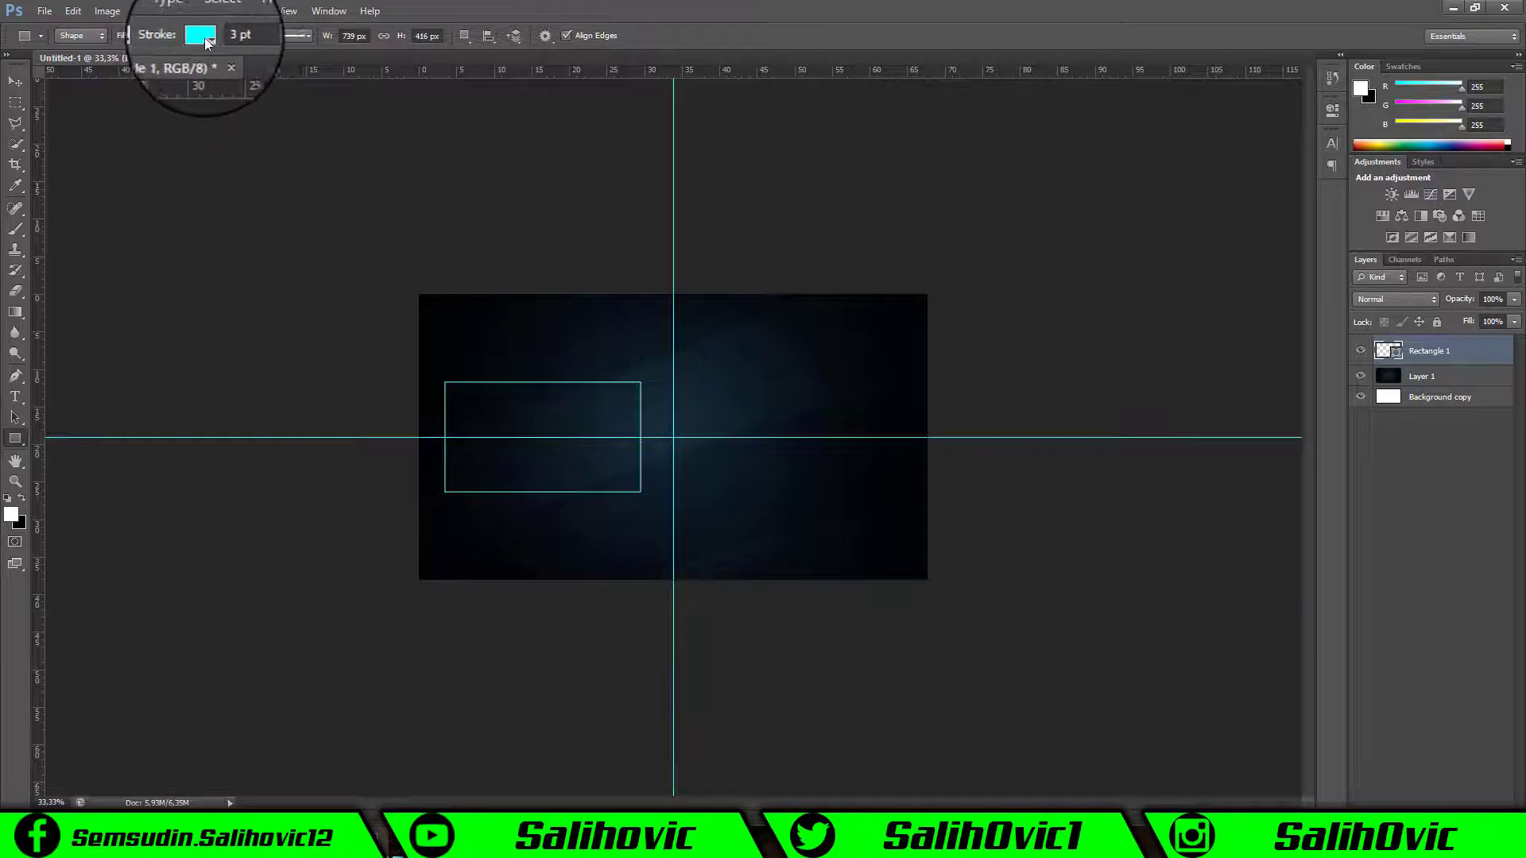
drag(258, 51, 273, 53)
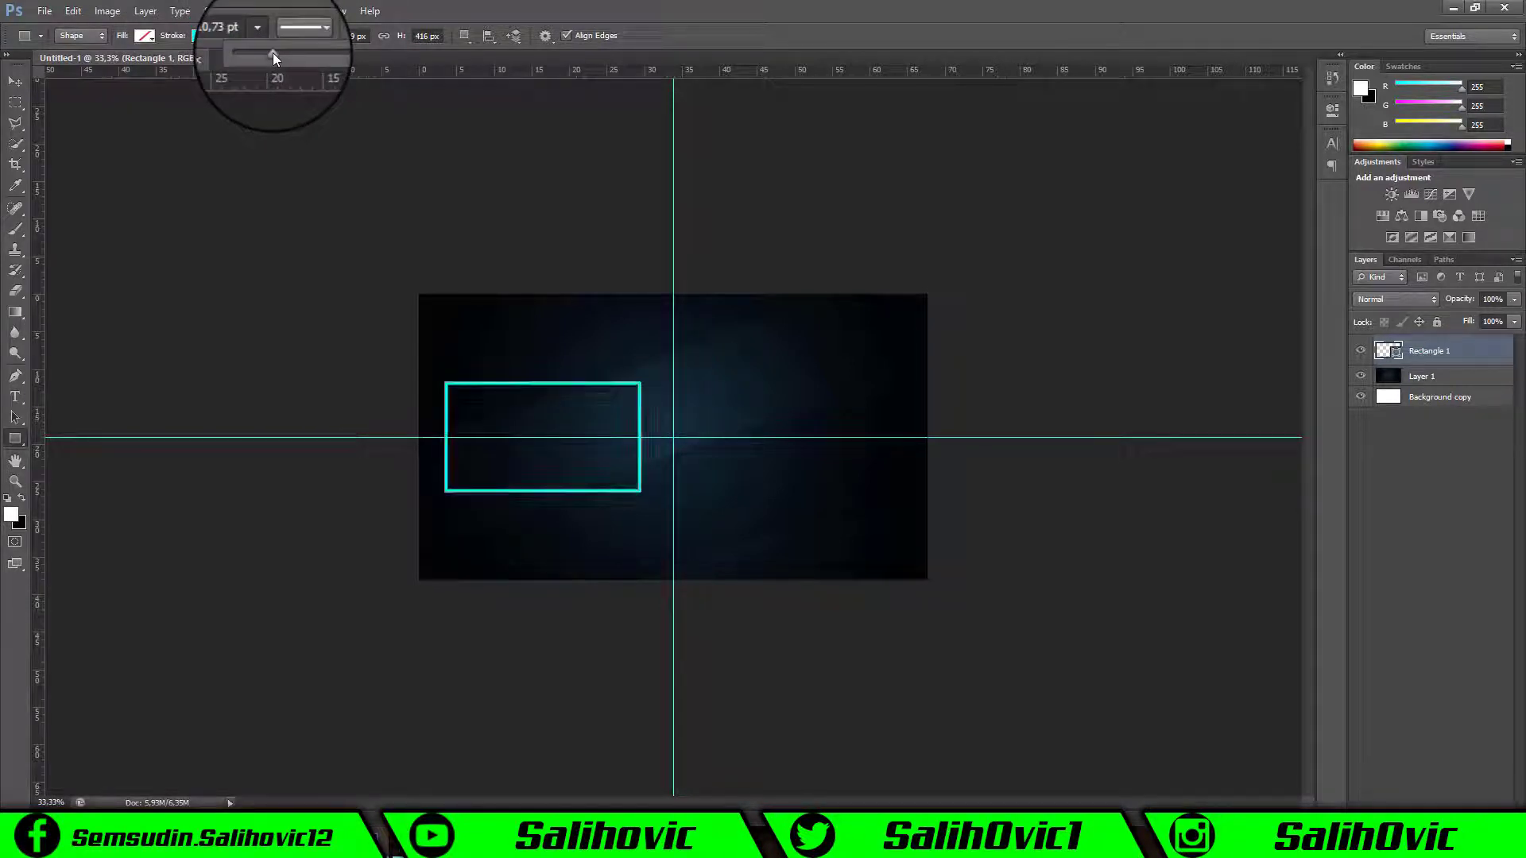
drag(273, 53, 286, 53)
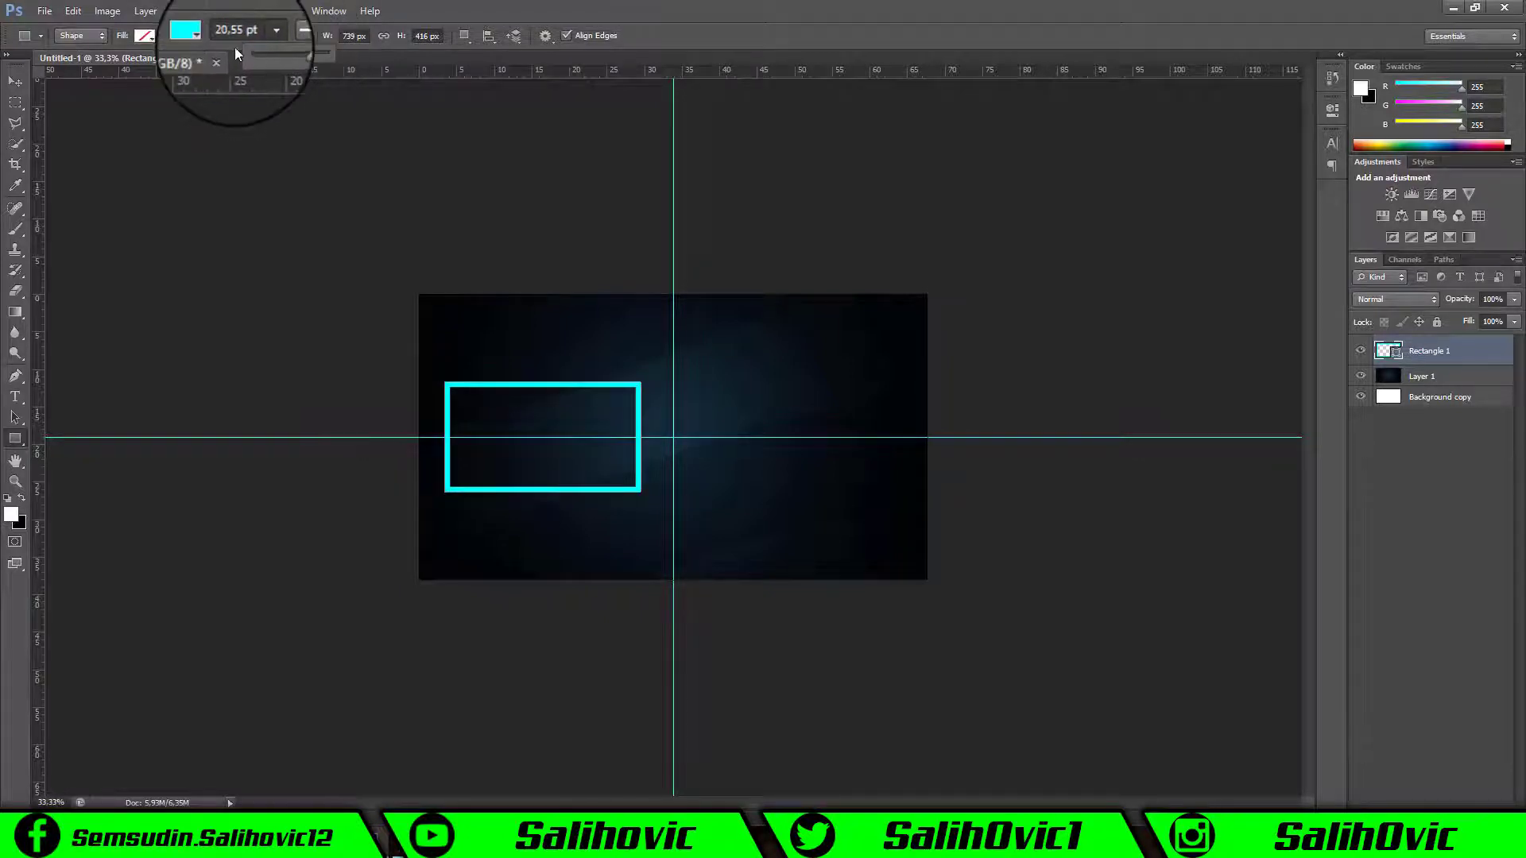
click(1447, 471)
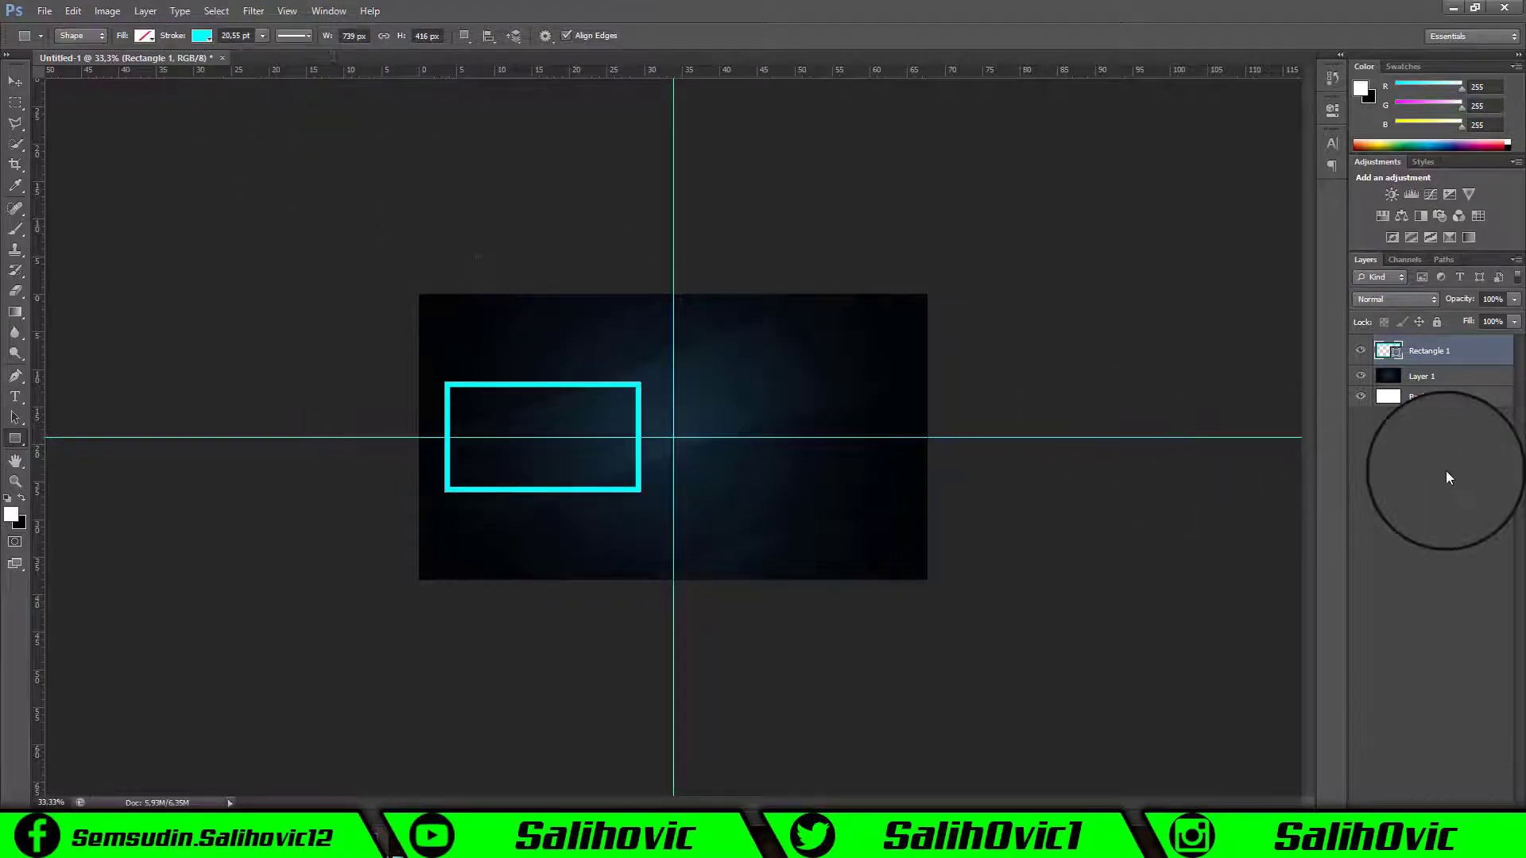
click(1434, 364)
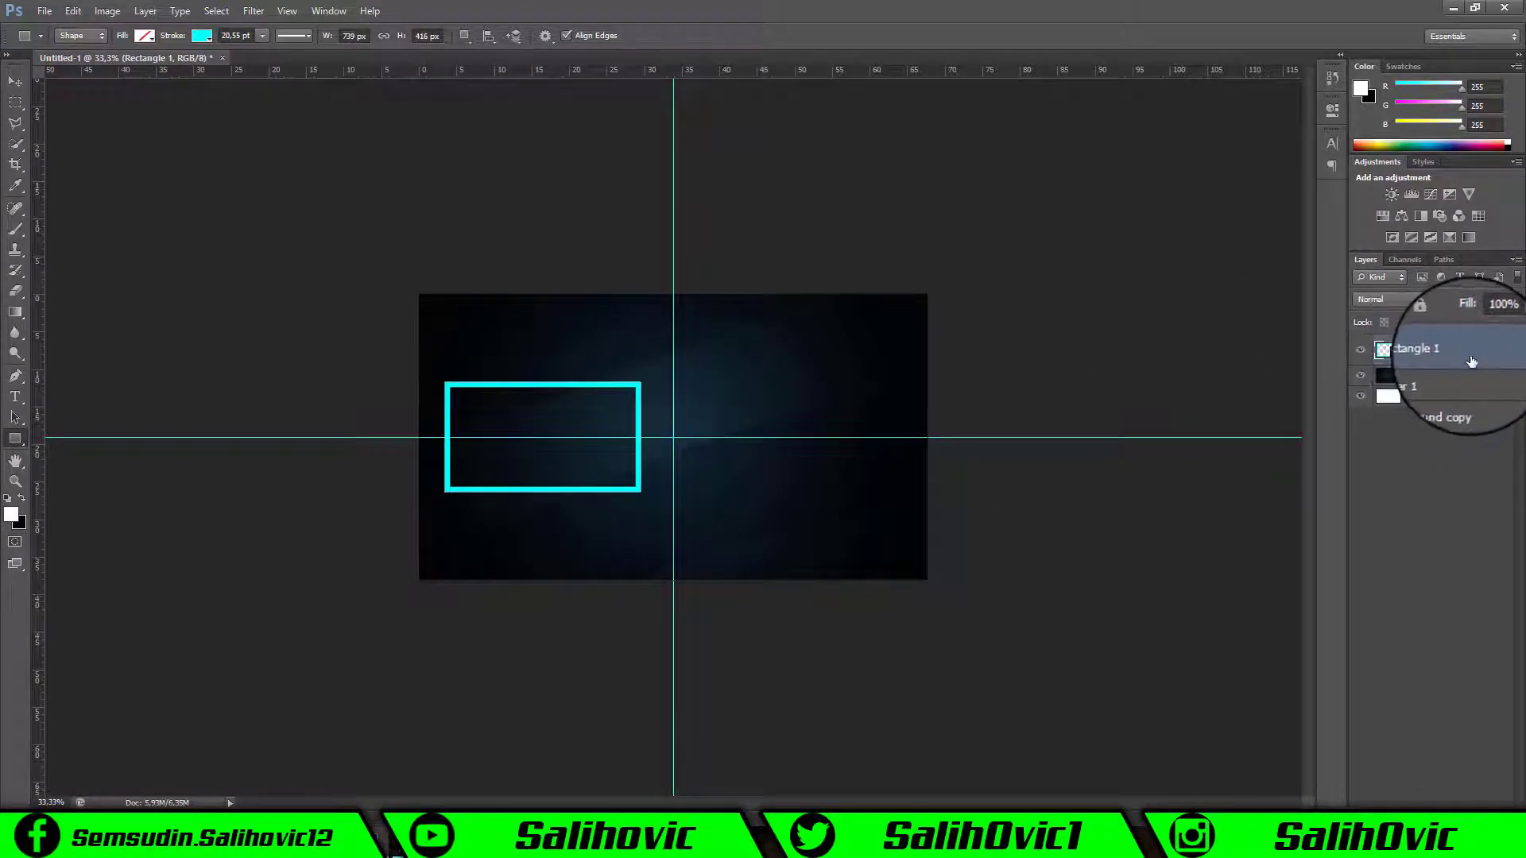
- Duplicate Rectangle 1 and move the copy right of the vertical centre guide
right_click(1466, 354)
click(1405, 334)
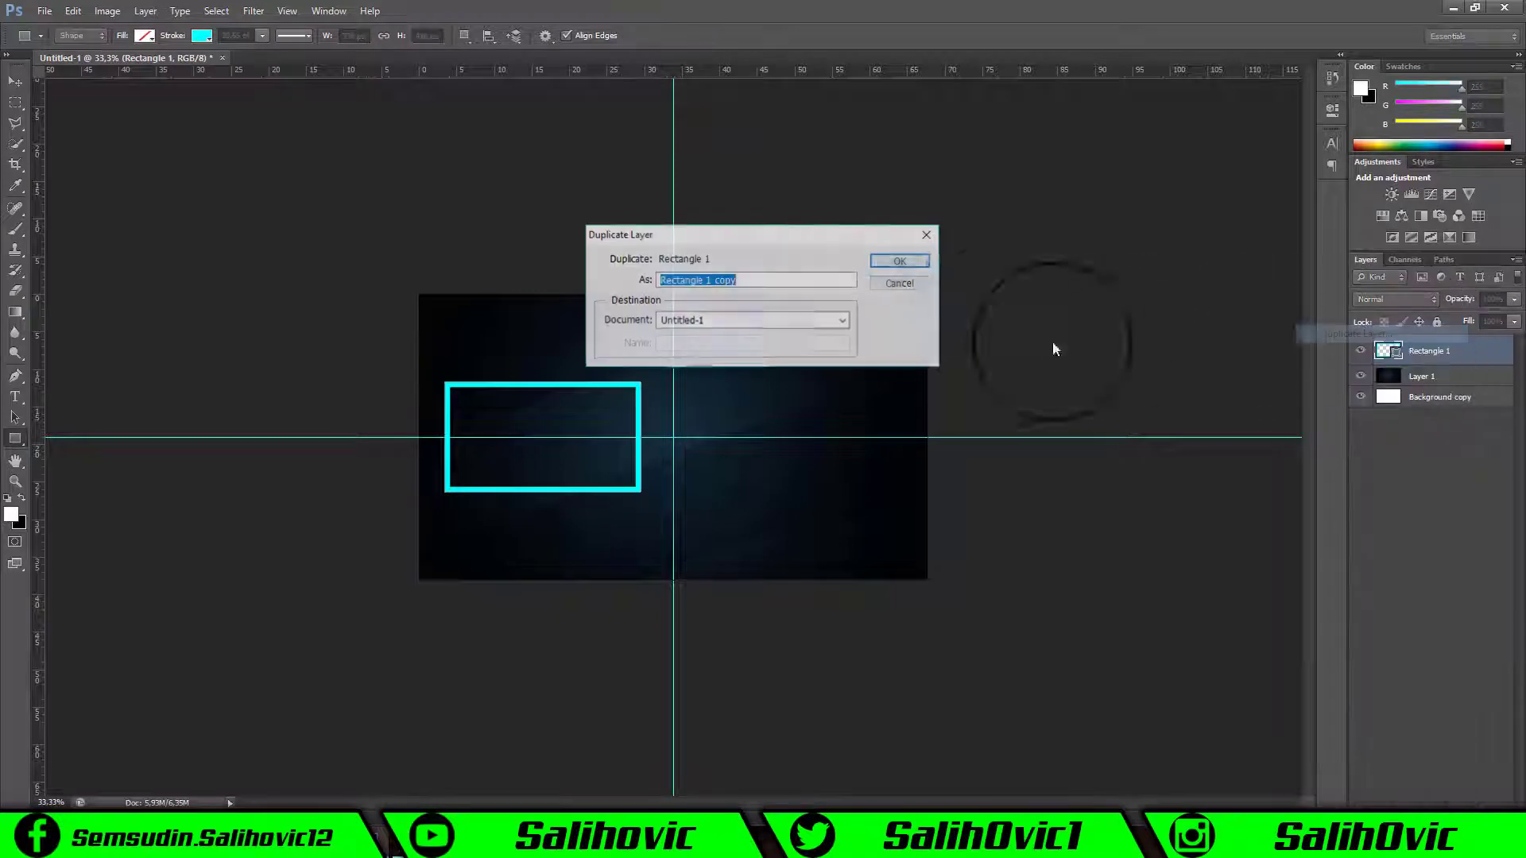
click(899, 261)
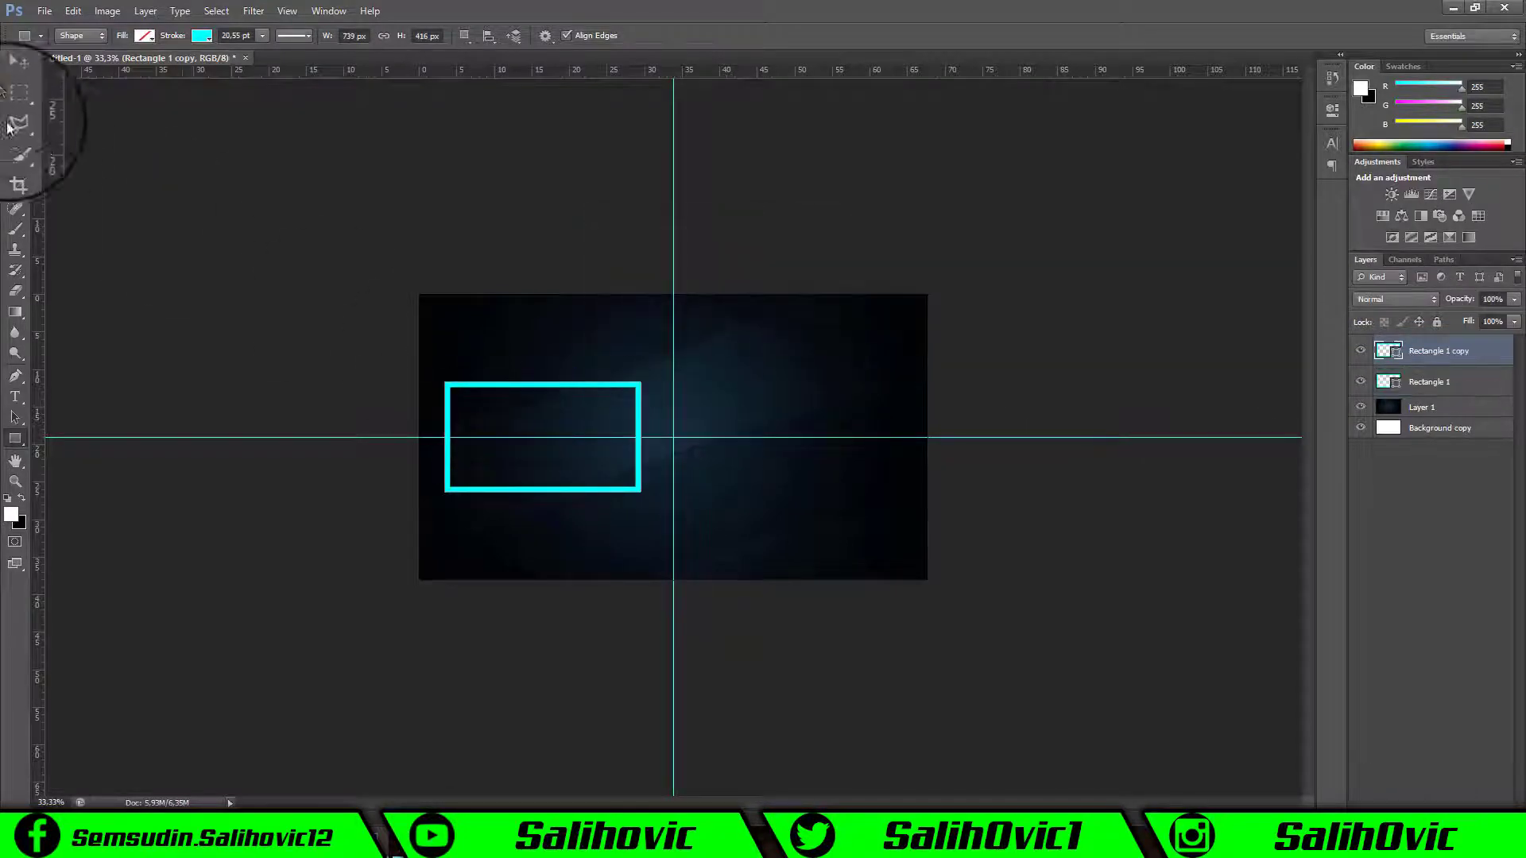
click(15, 80)
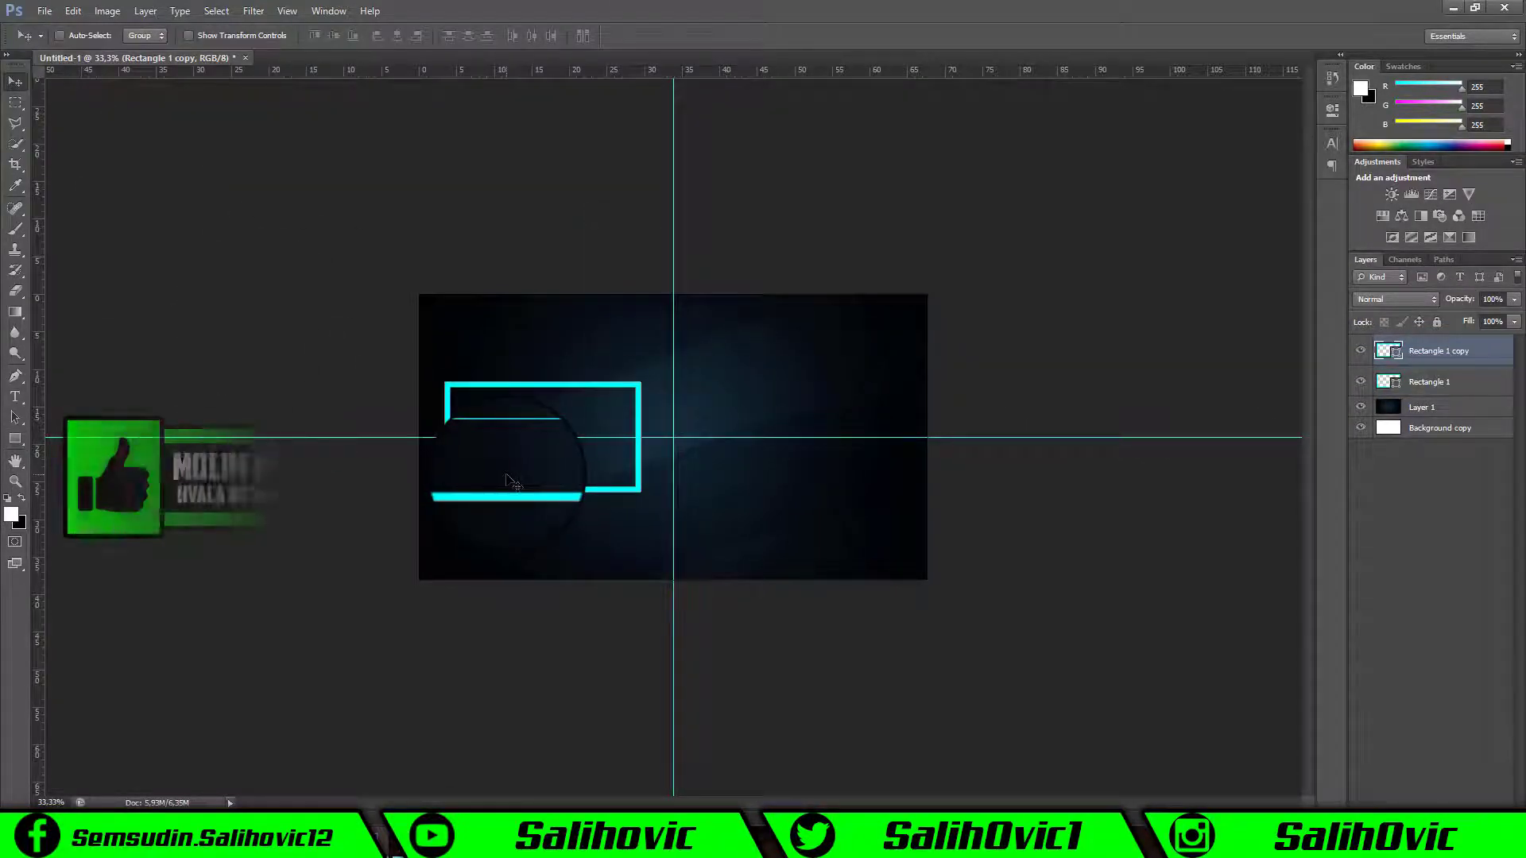
drag(508, 481, 767, 474)
drag(767, 476, 768, 475)
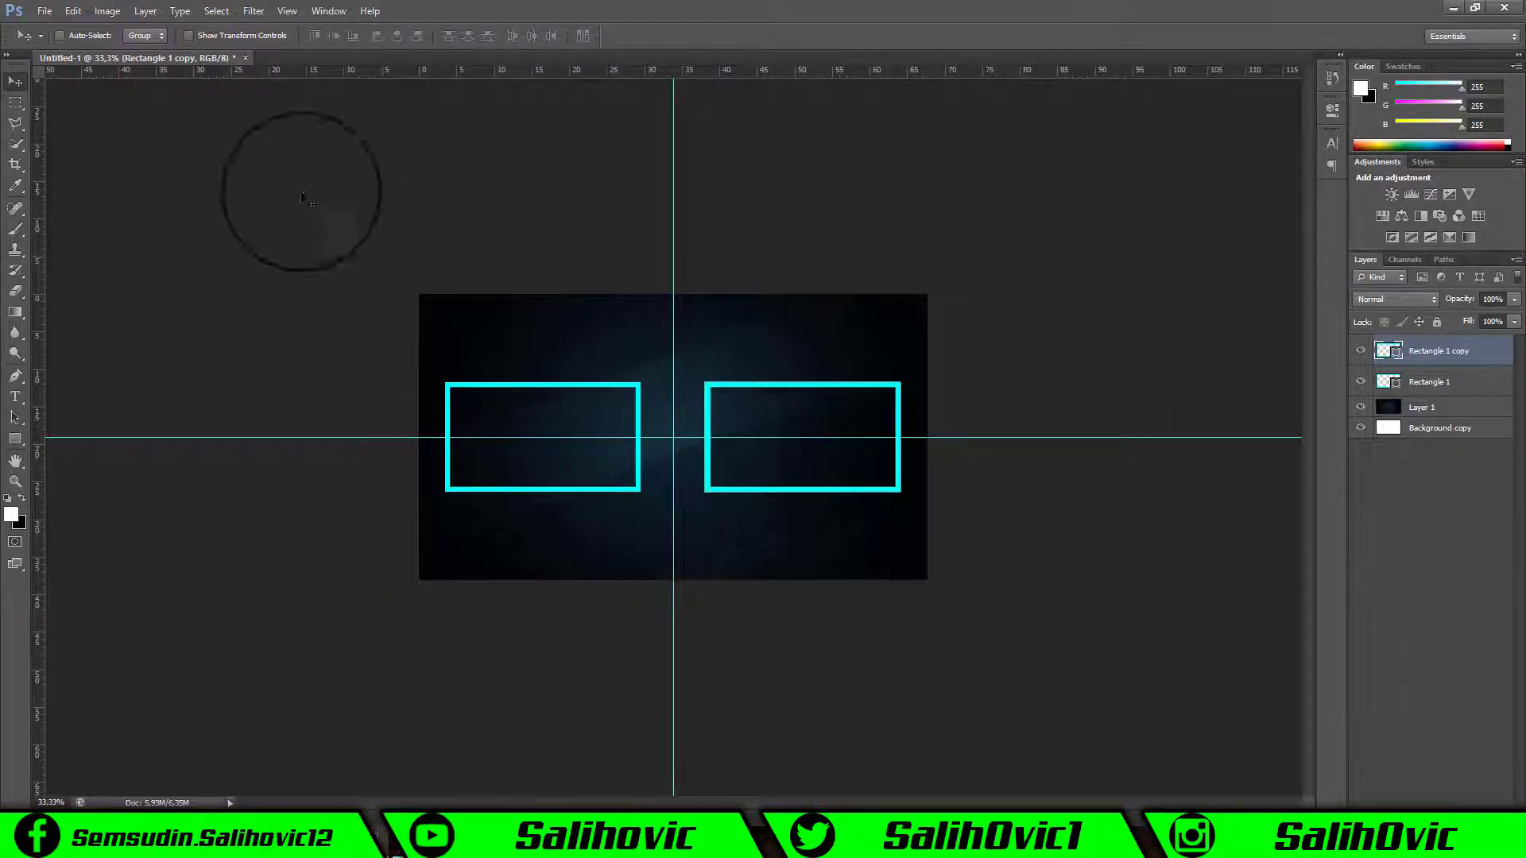
click(73, 12)
- Commit the copy's transform, select Rectangle 1, then zoom in and back out to 50%
click(111, 300)
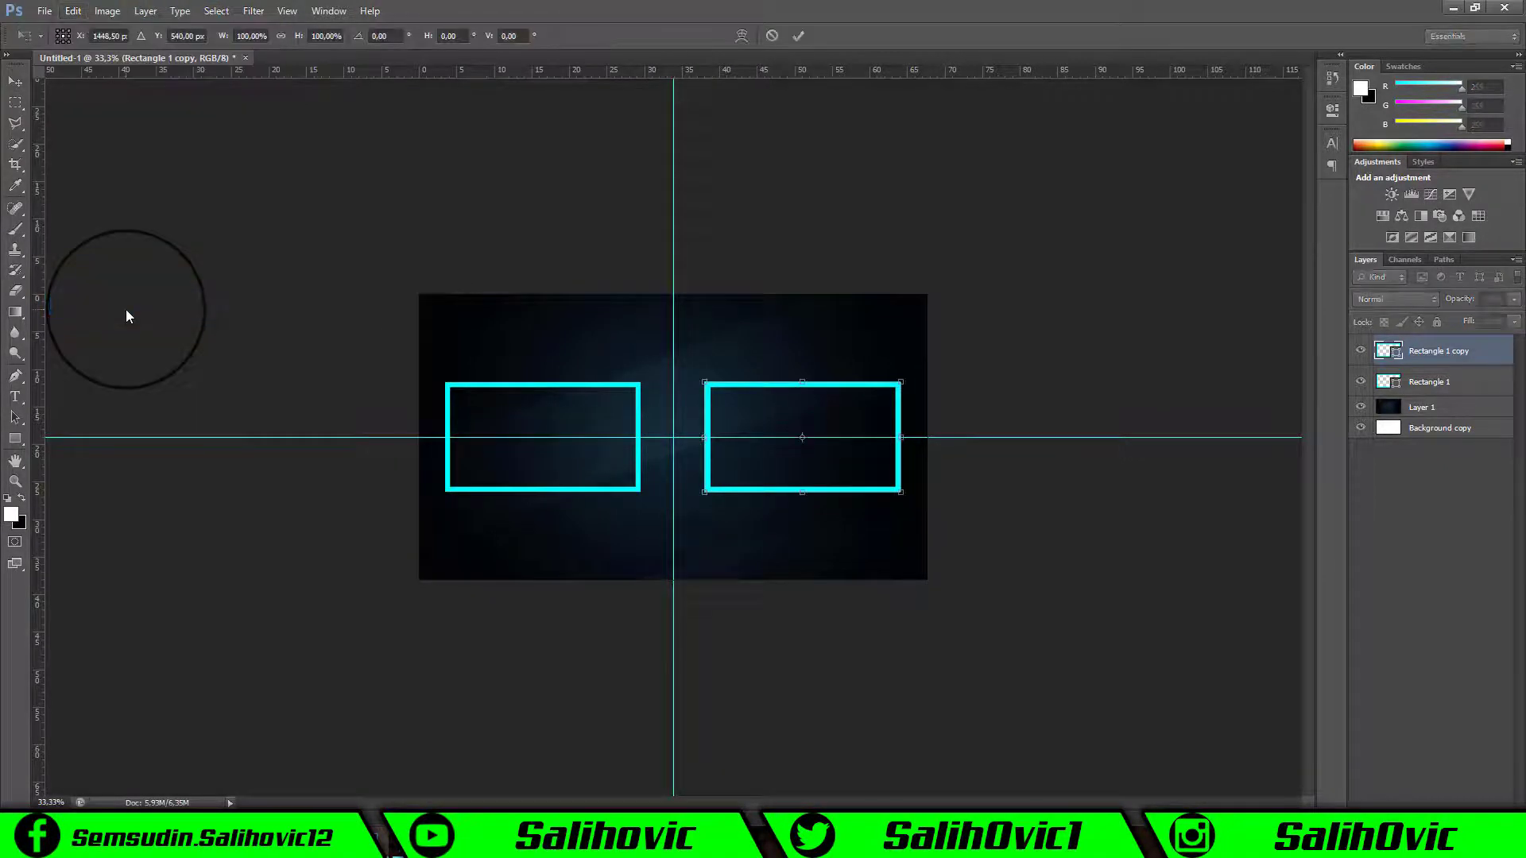
click(15, 81)
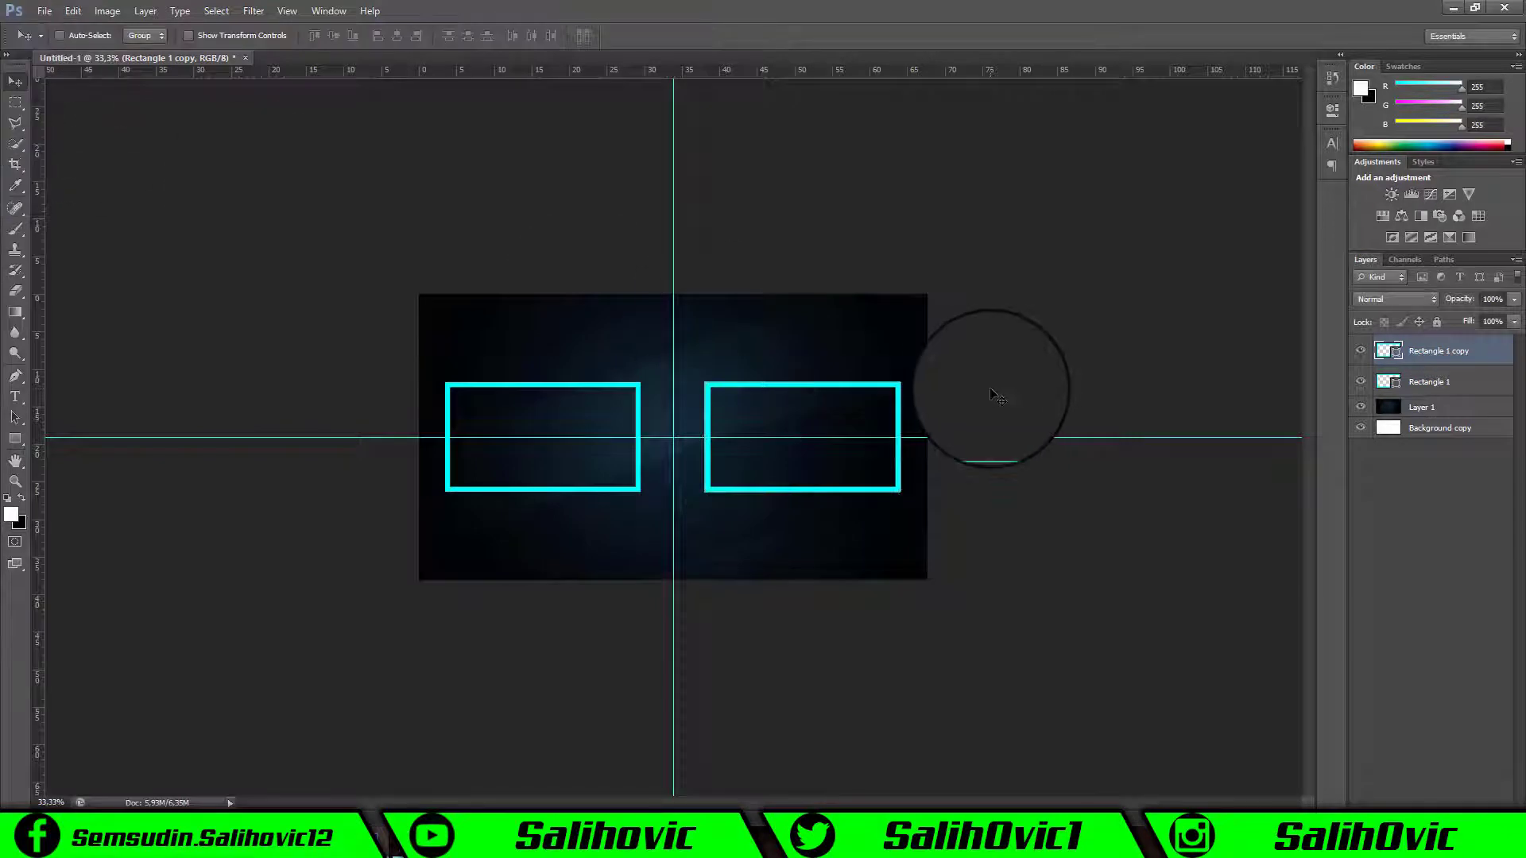
click(1379, 389)
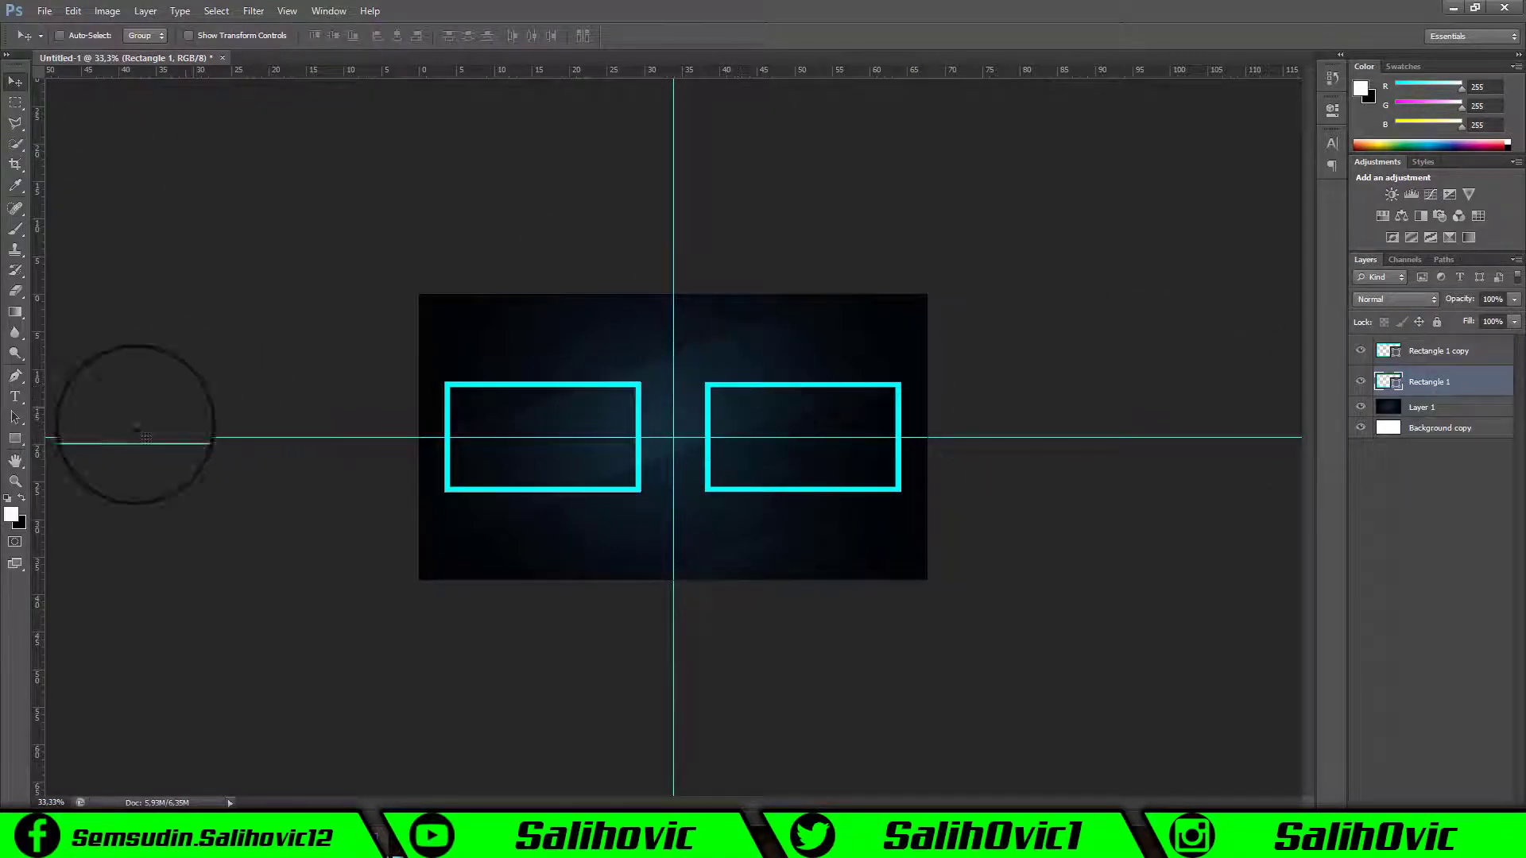
click(15, 483)
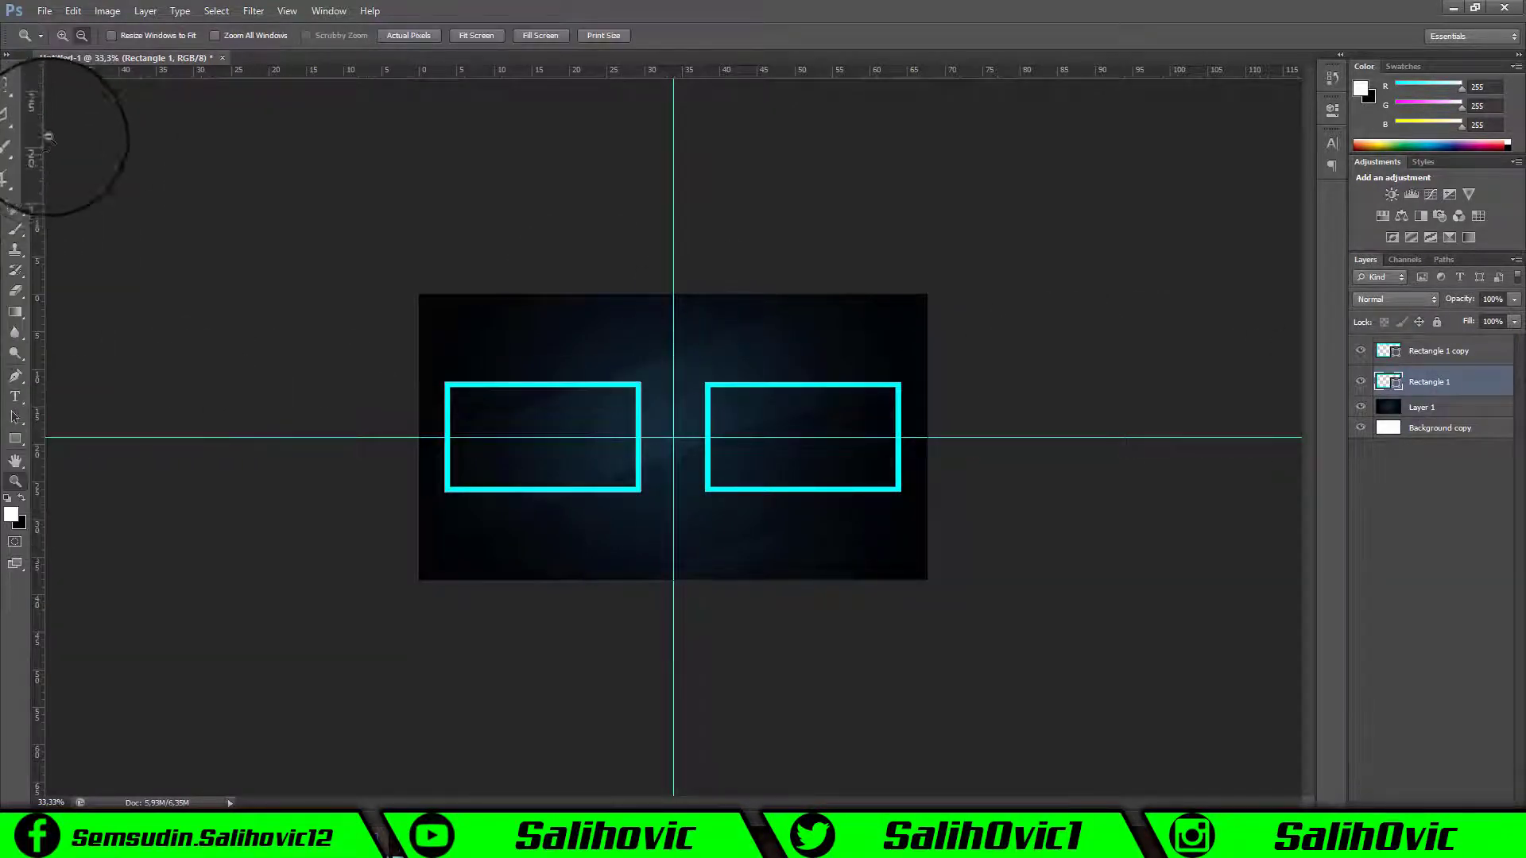
click(303, 347)
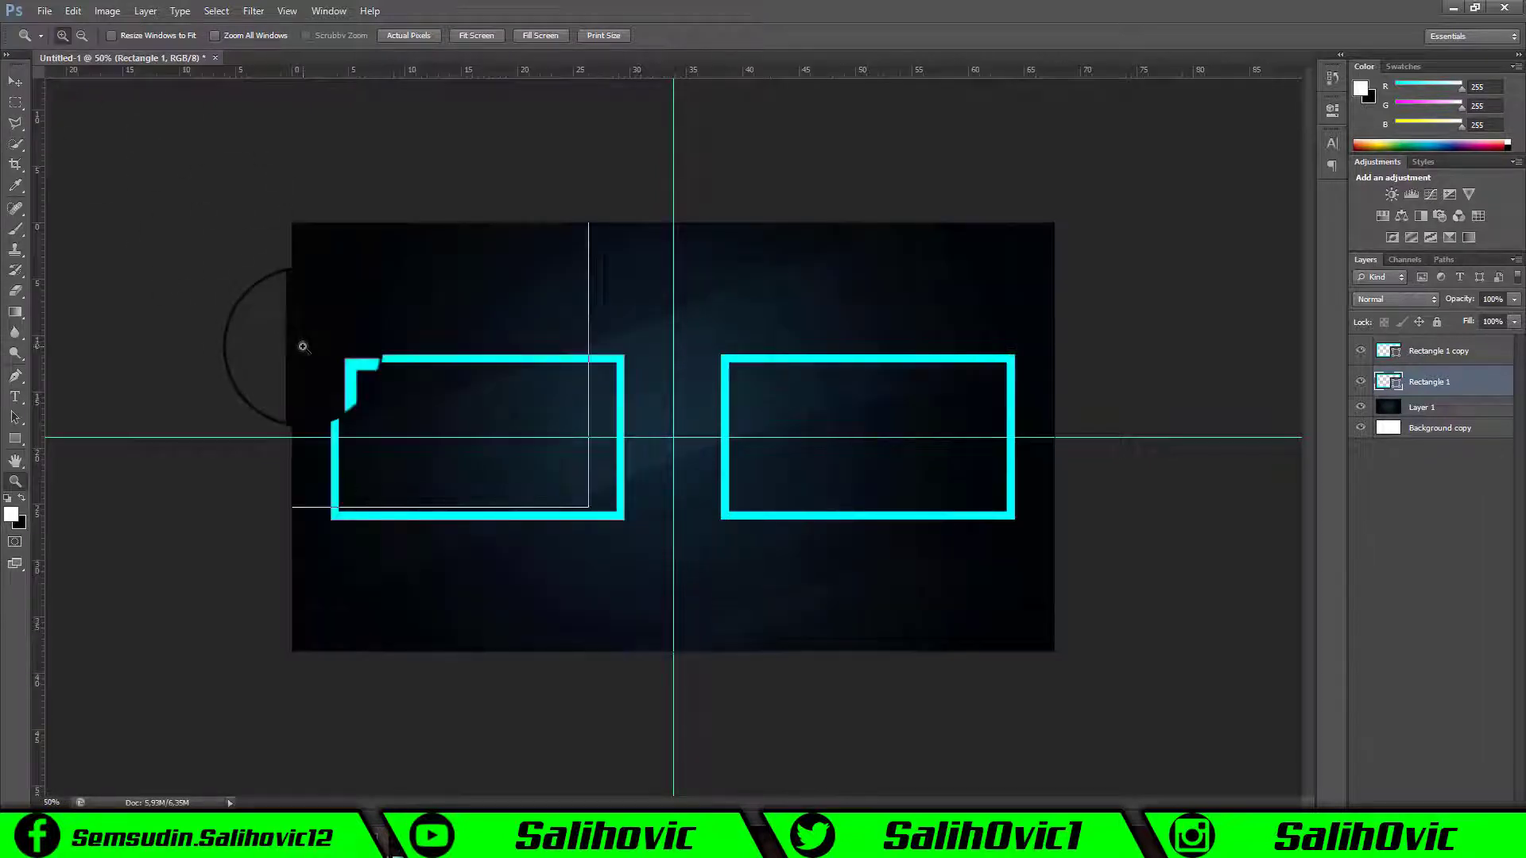
click(88, 42)
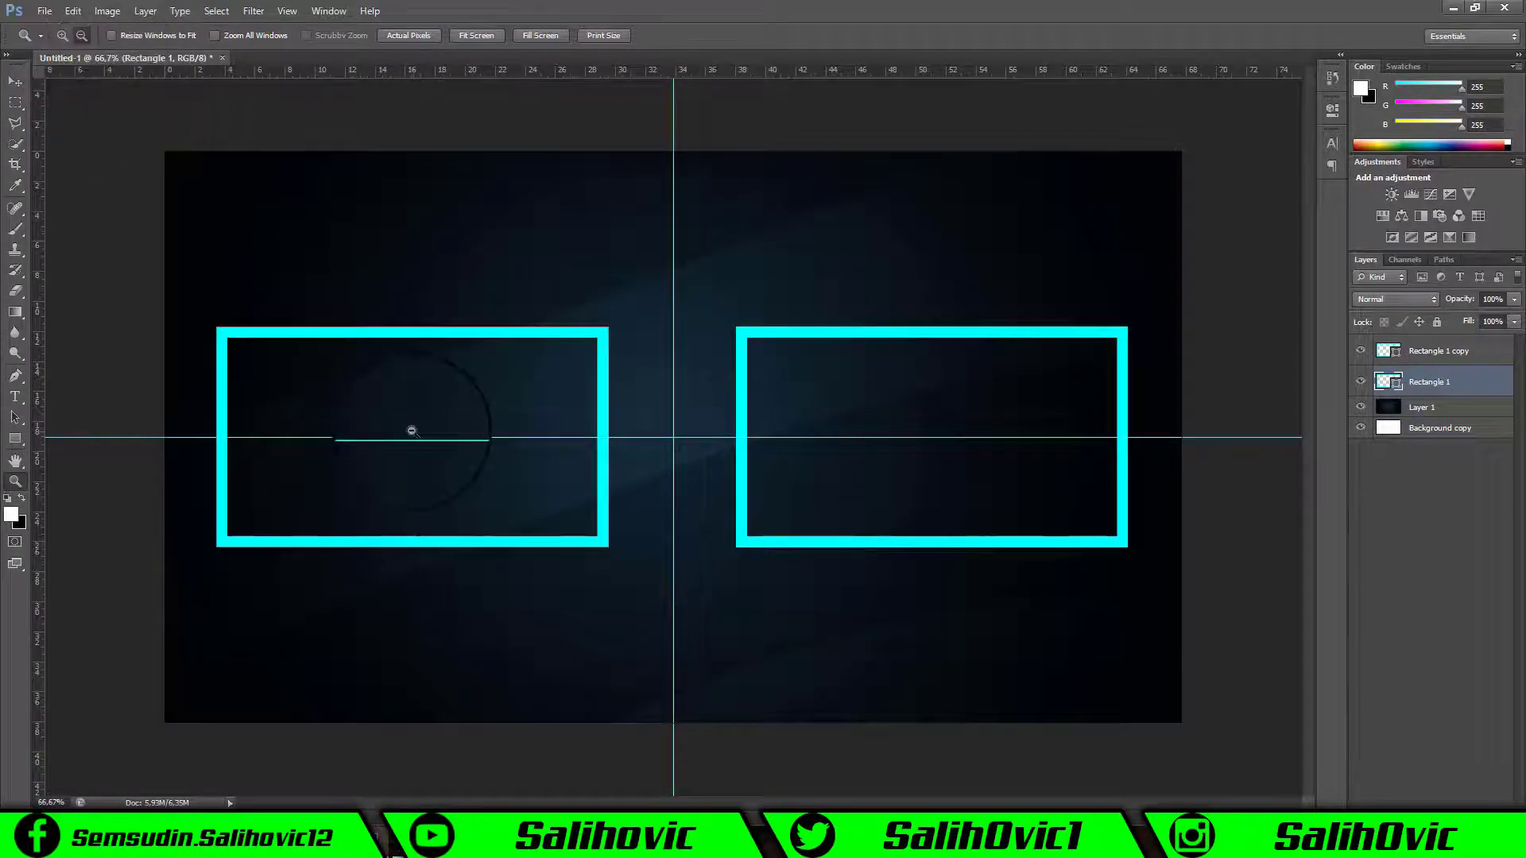
click(411, 431)
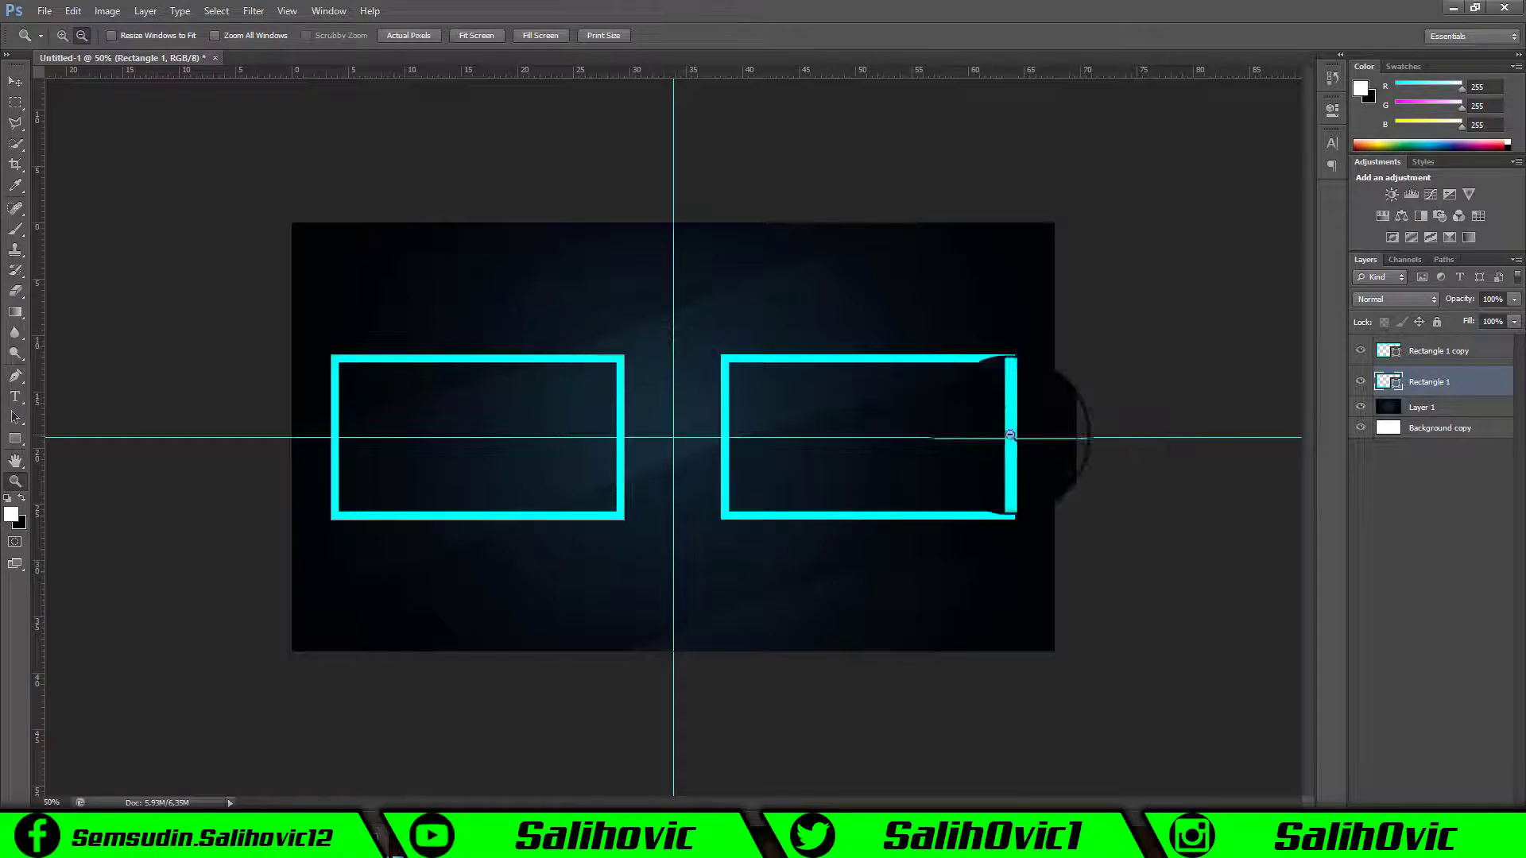
- Hide both background layers and try a yellow stroke on the left rectangle
click(1361, 406)
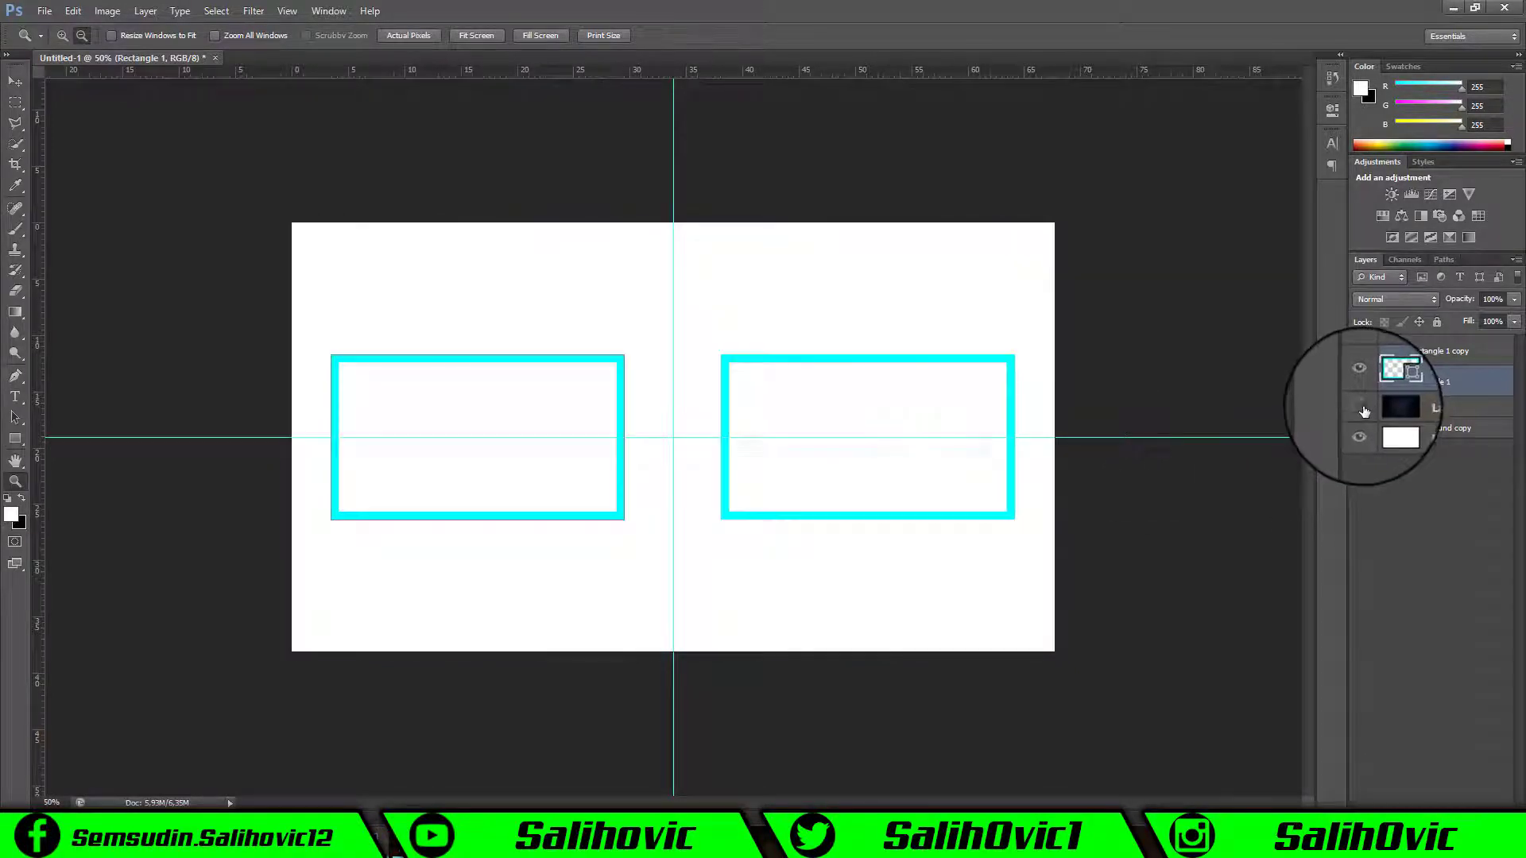
click(1360, 427)
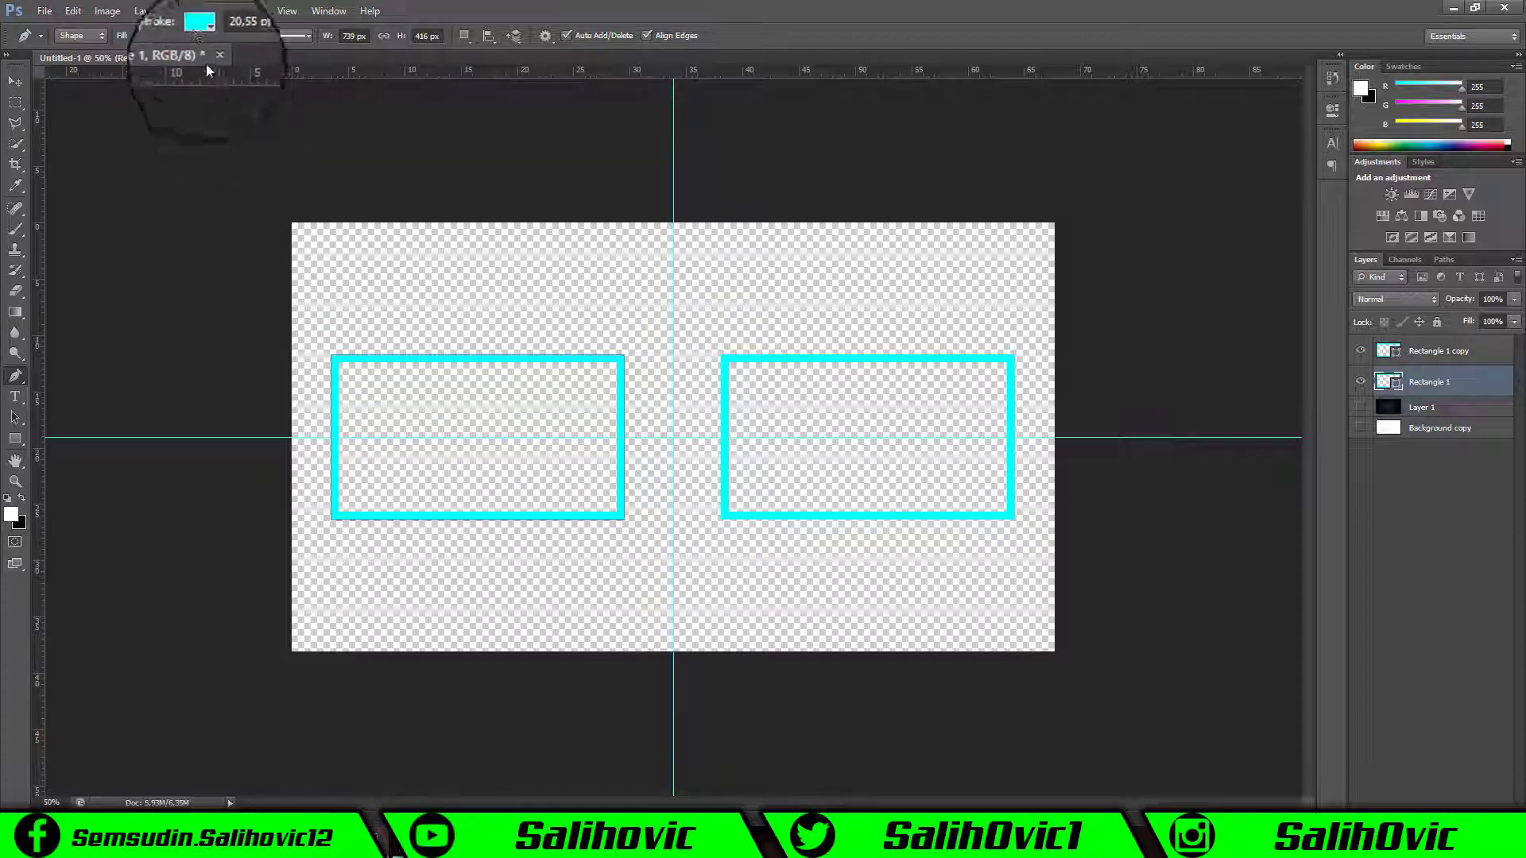
click(198, 36)
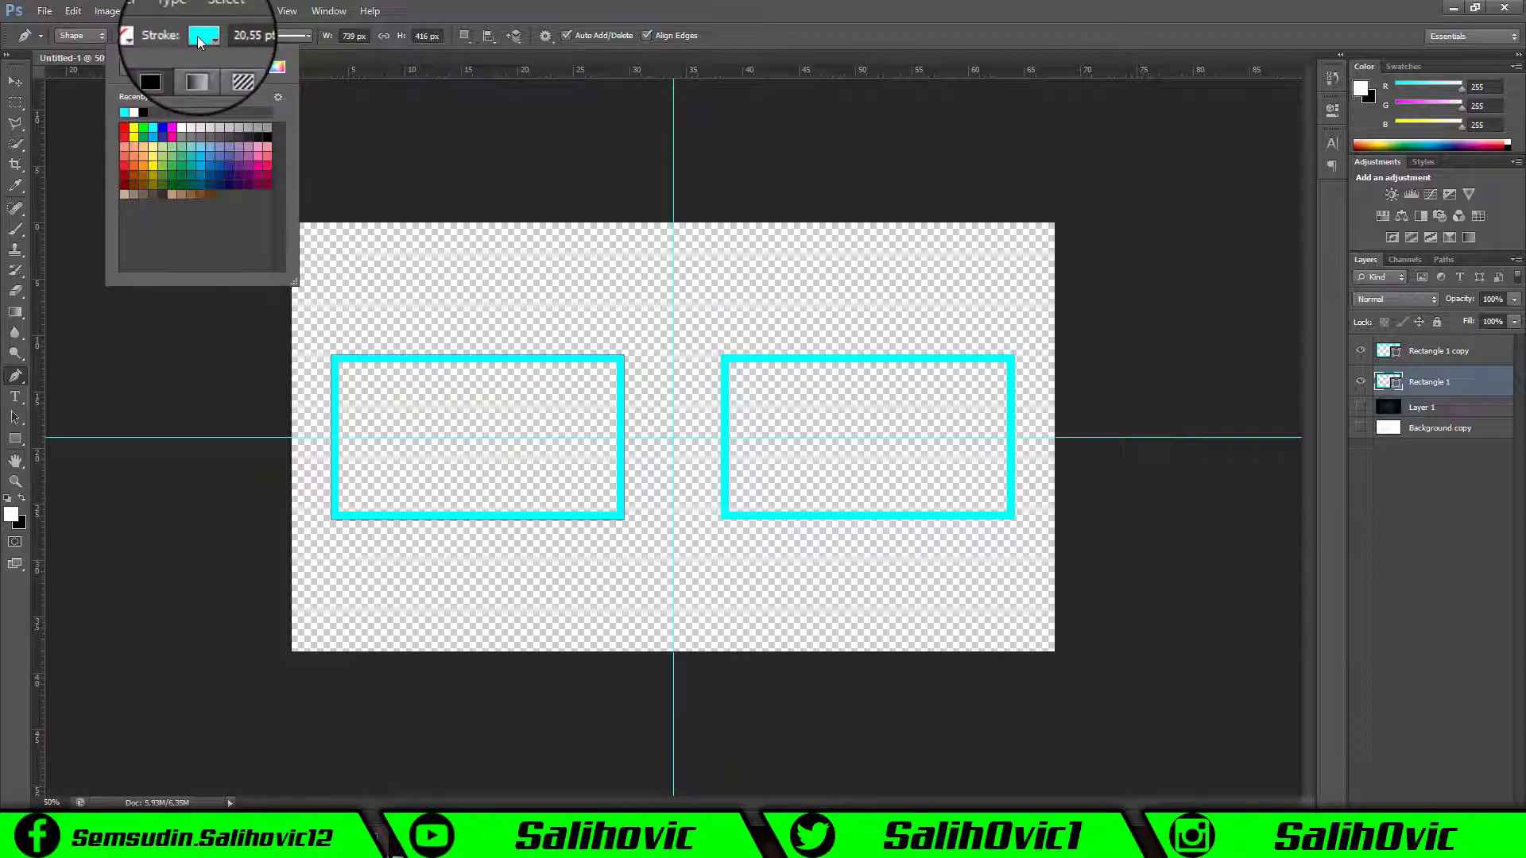
click(133, 127)
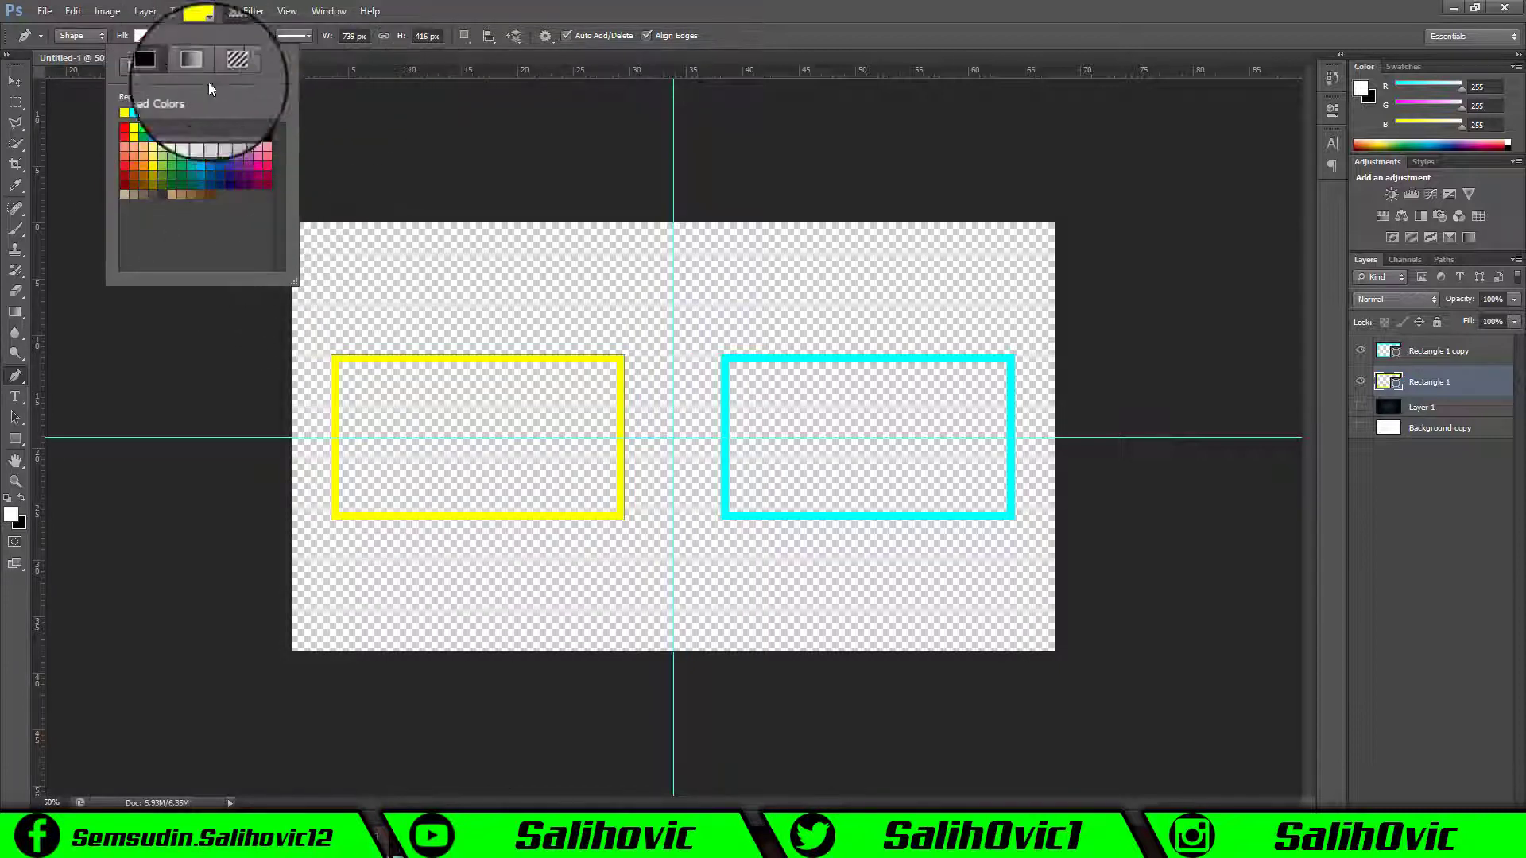
- Undo the yellow stroke with Edit > Step Backward and select Layer 1
click(74, 10)
click(95, 55)
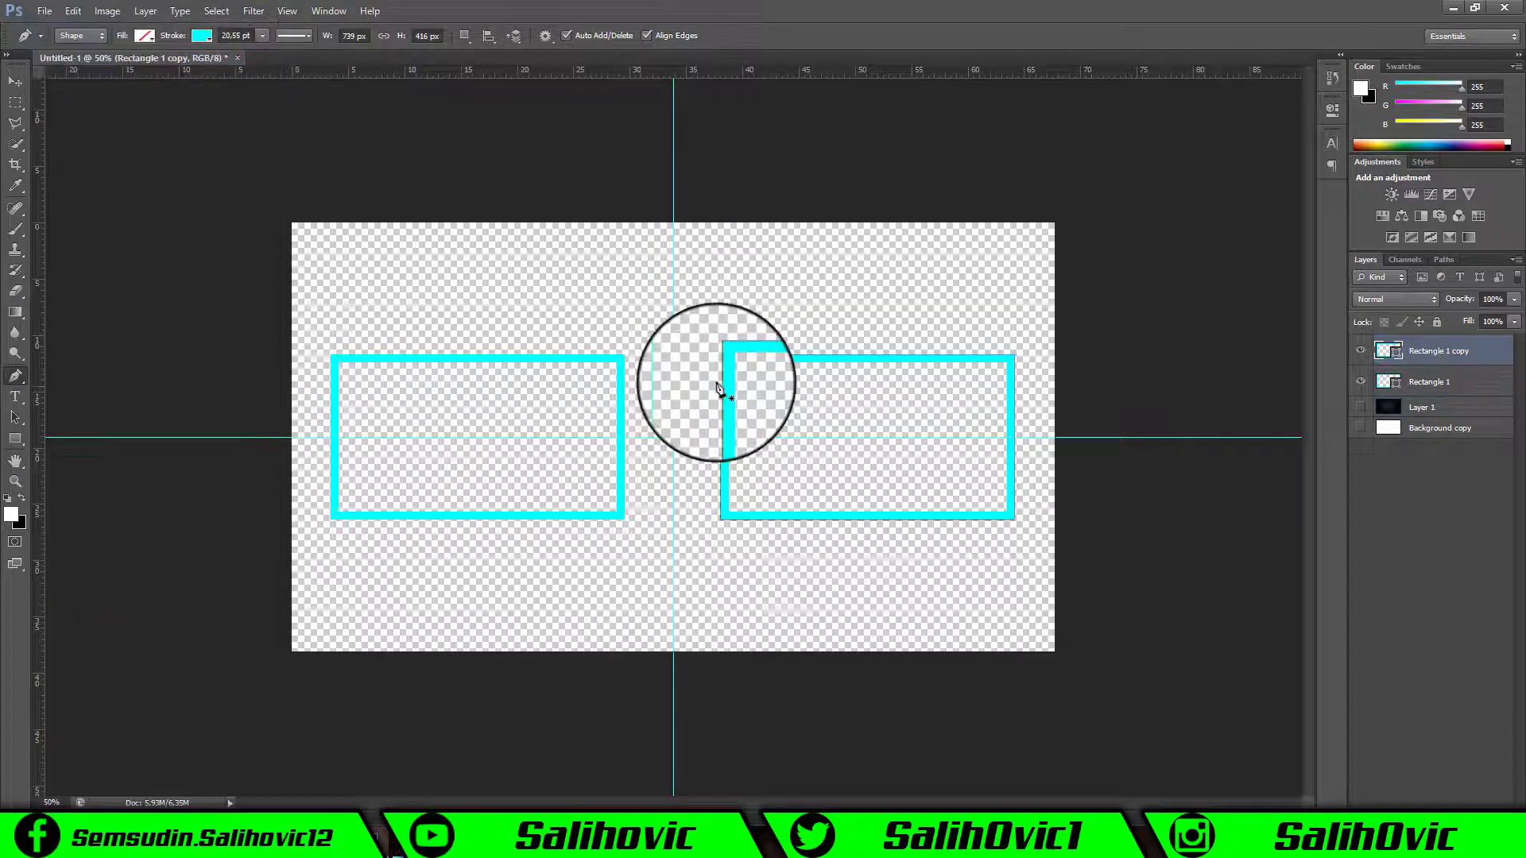
click(1375, 408)
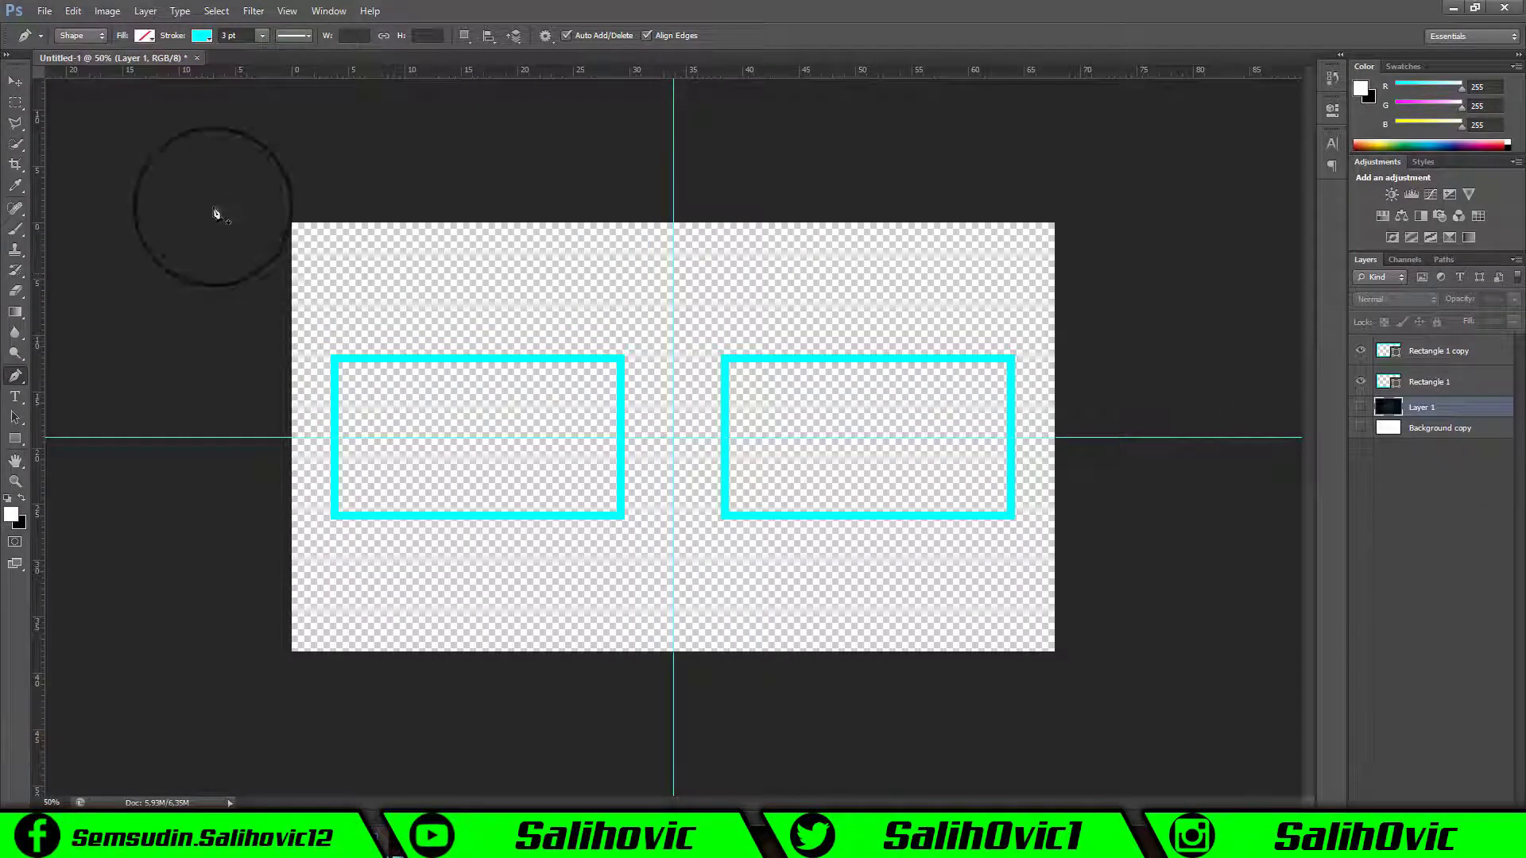
- Pen-draw an angular shape around the left rectangle's top-left corner
click(208, 40)
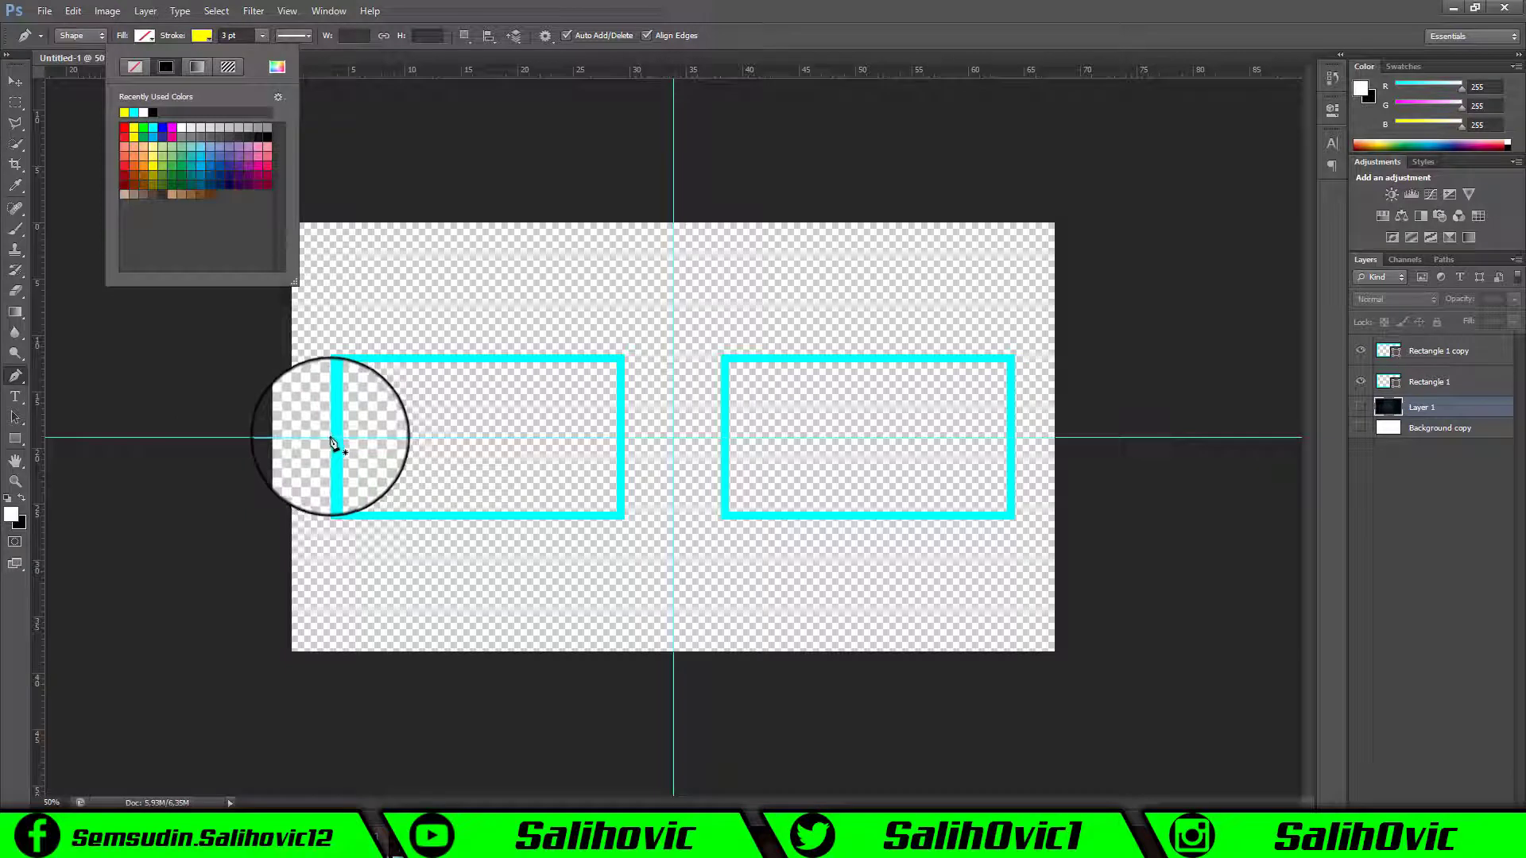
click(332, 442)
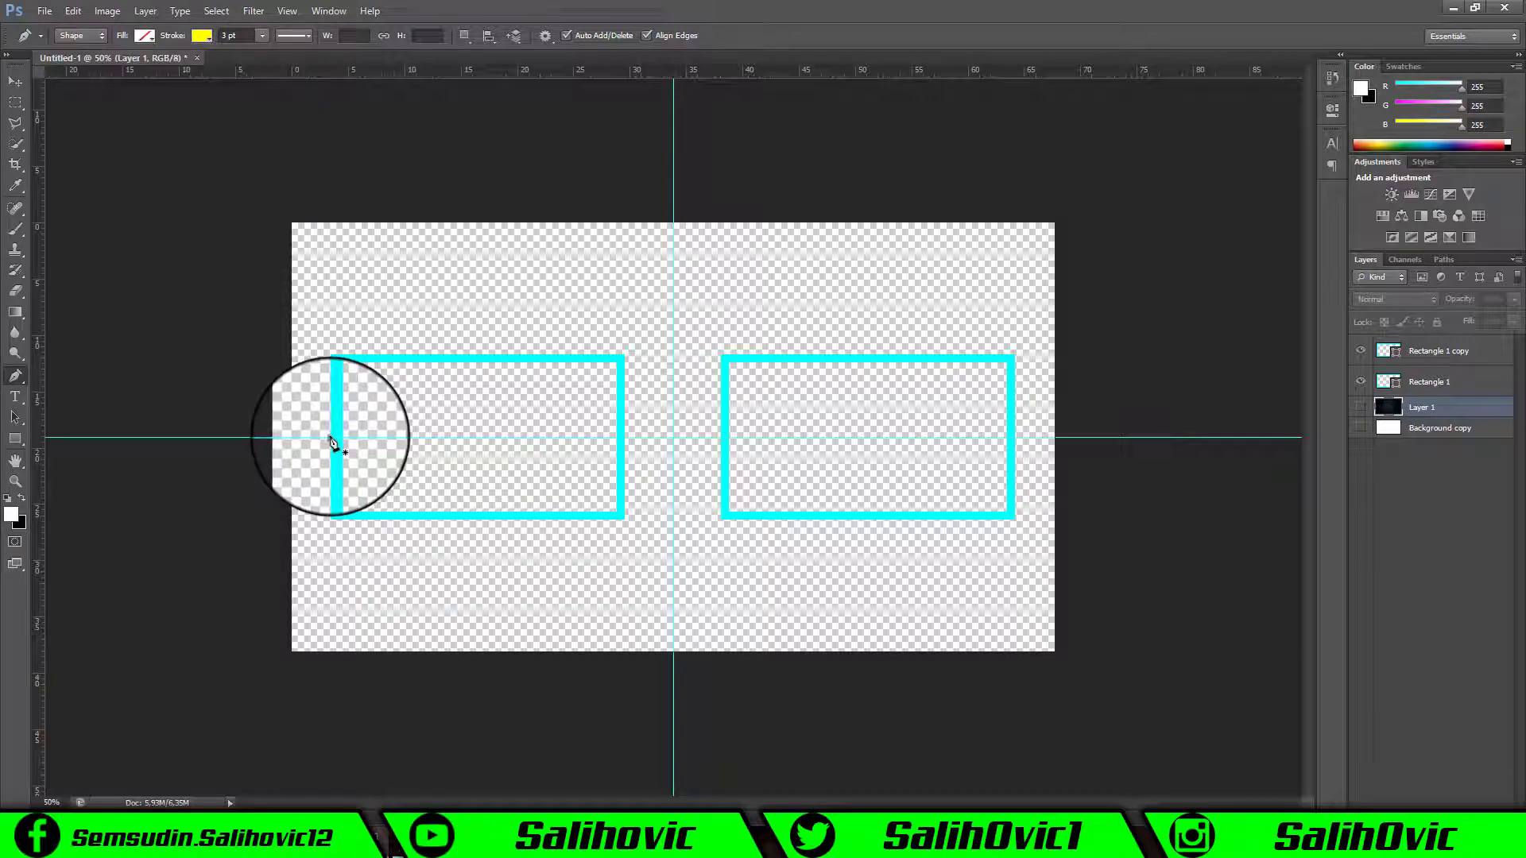
click(332, 356)
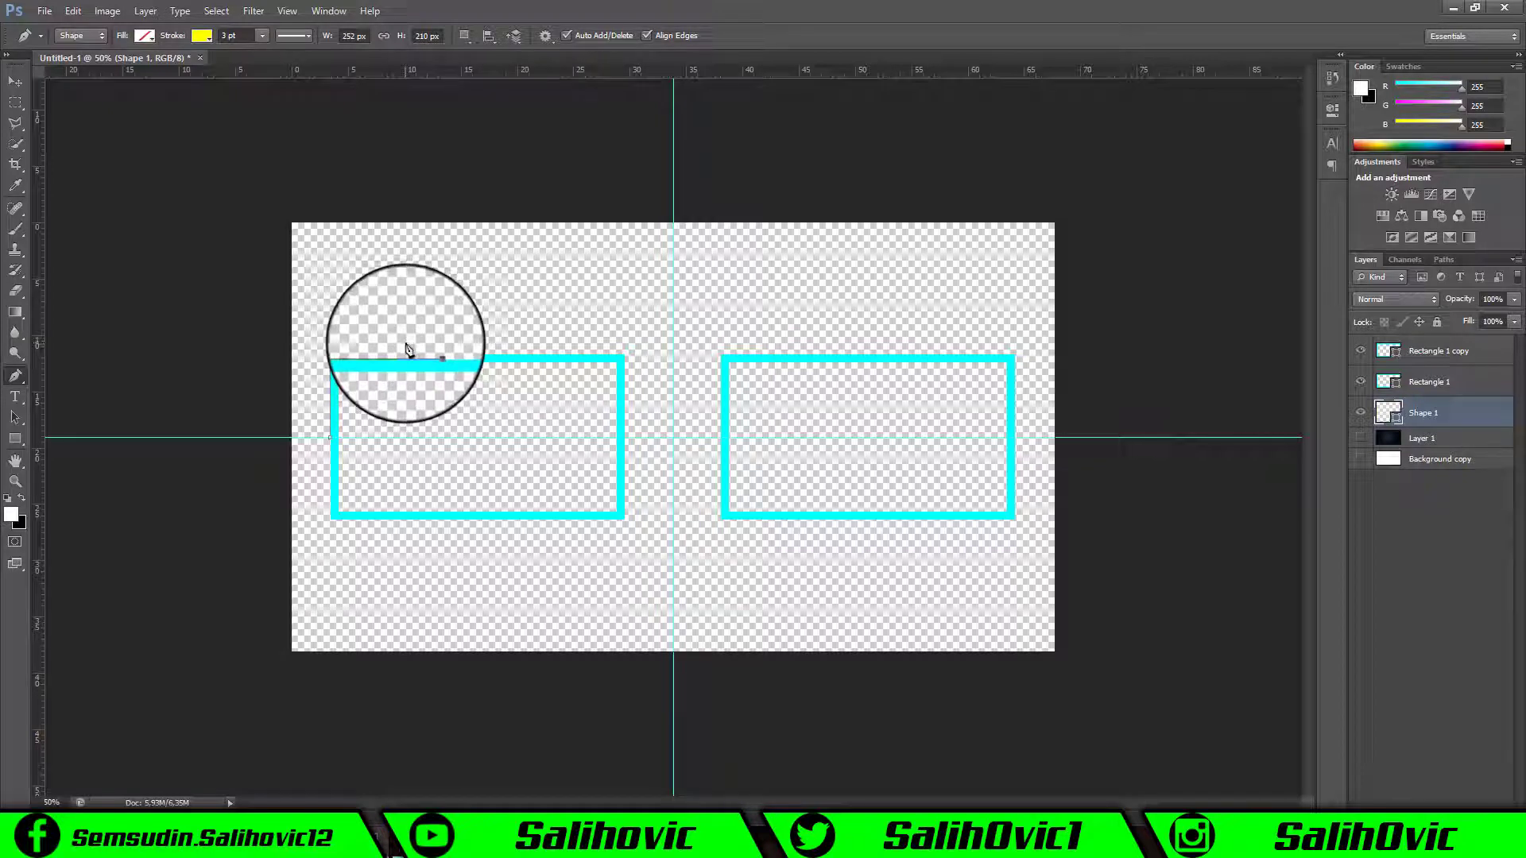
click(317, 345)
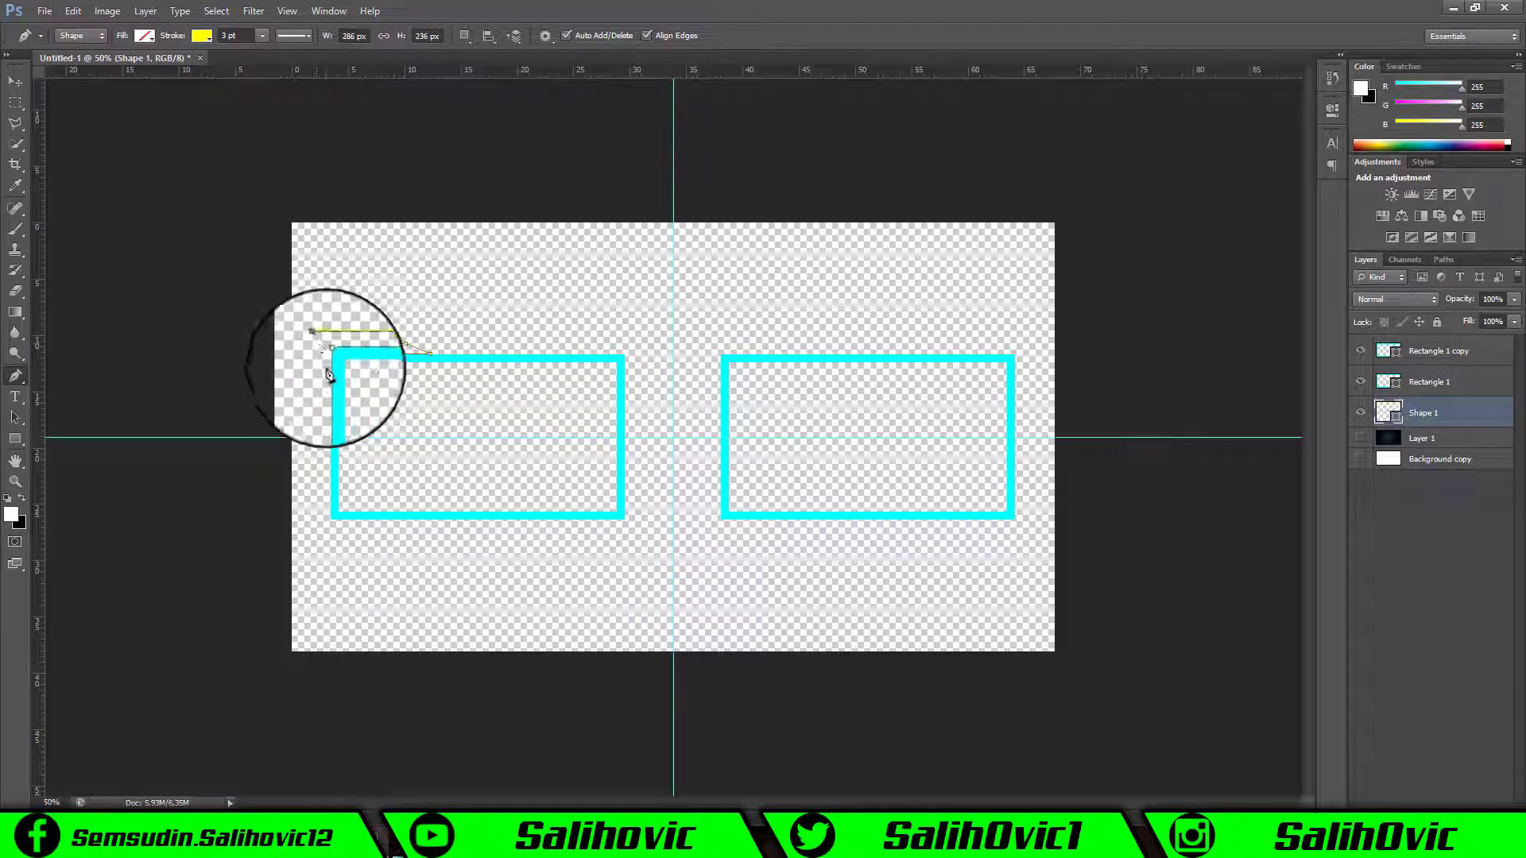
click(330, 438)
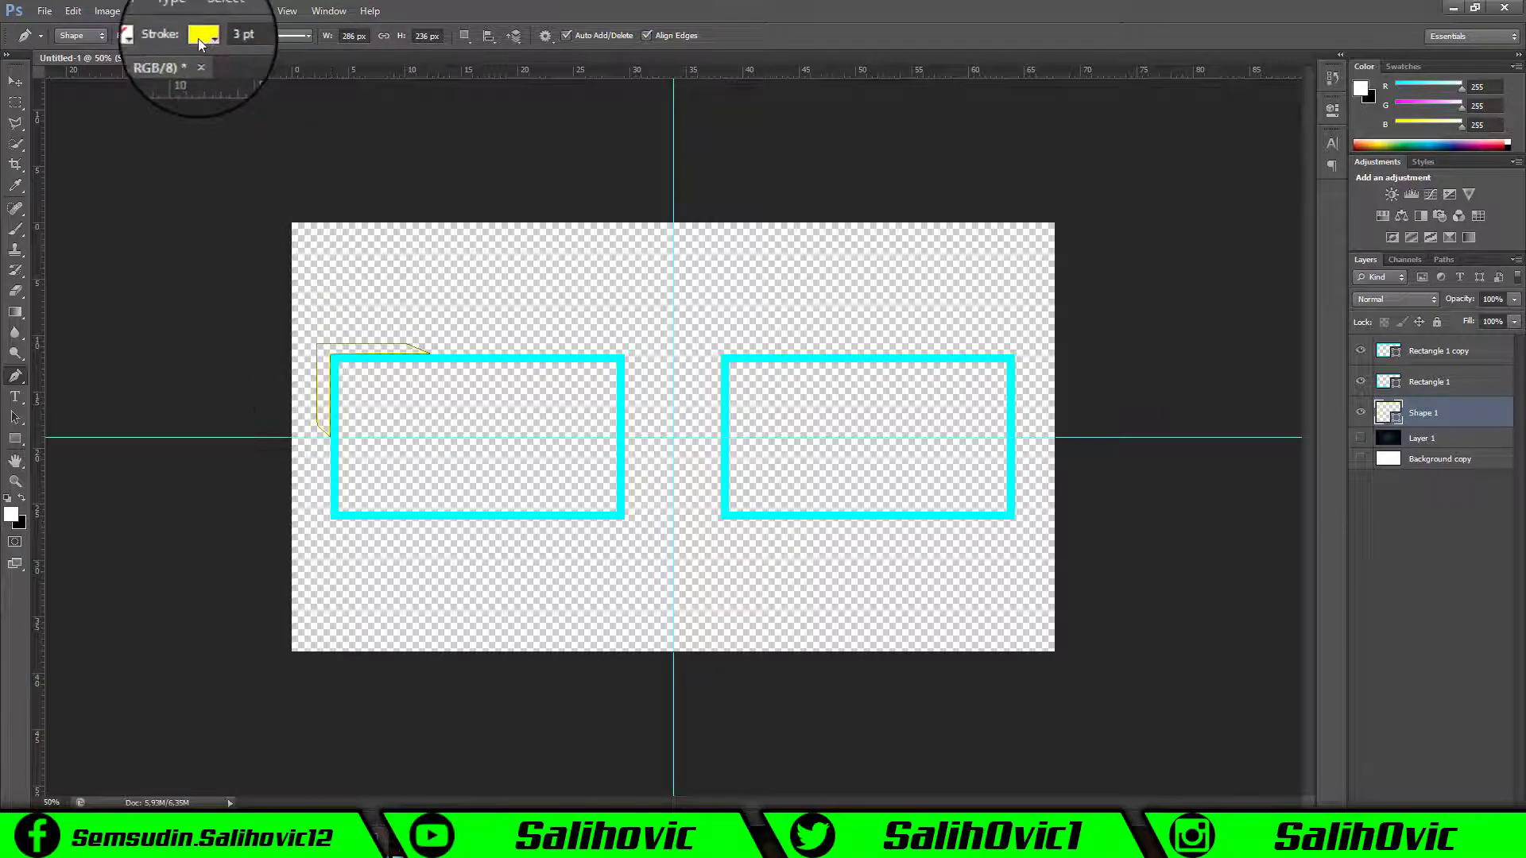
- Give the new corner shape no stroke and a yellow fill
click(200, 36)
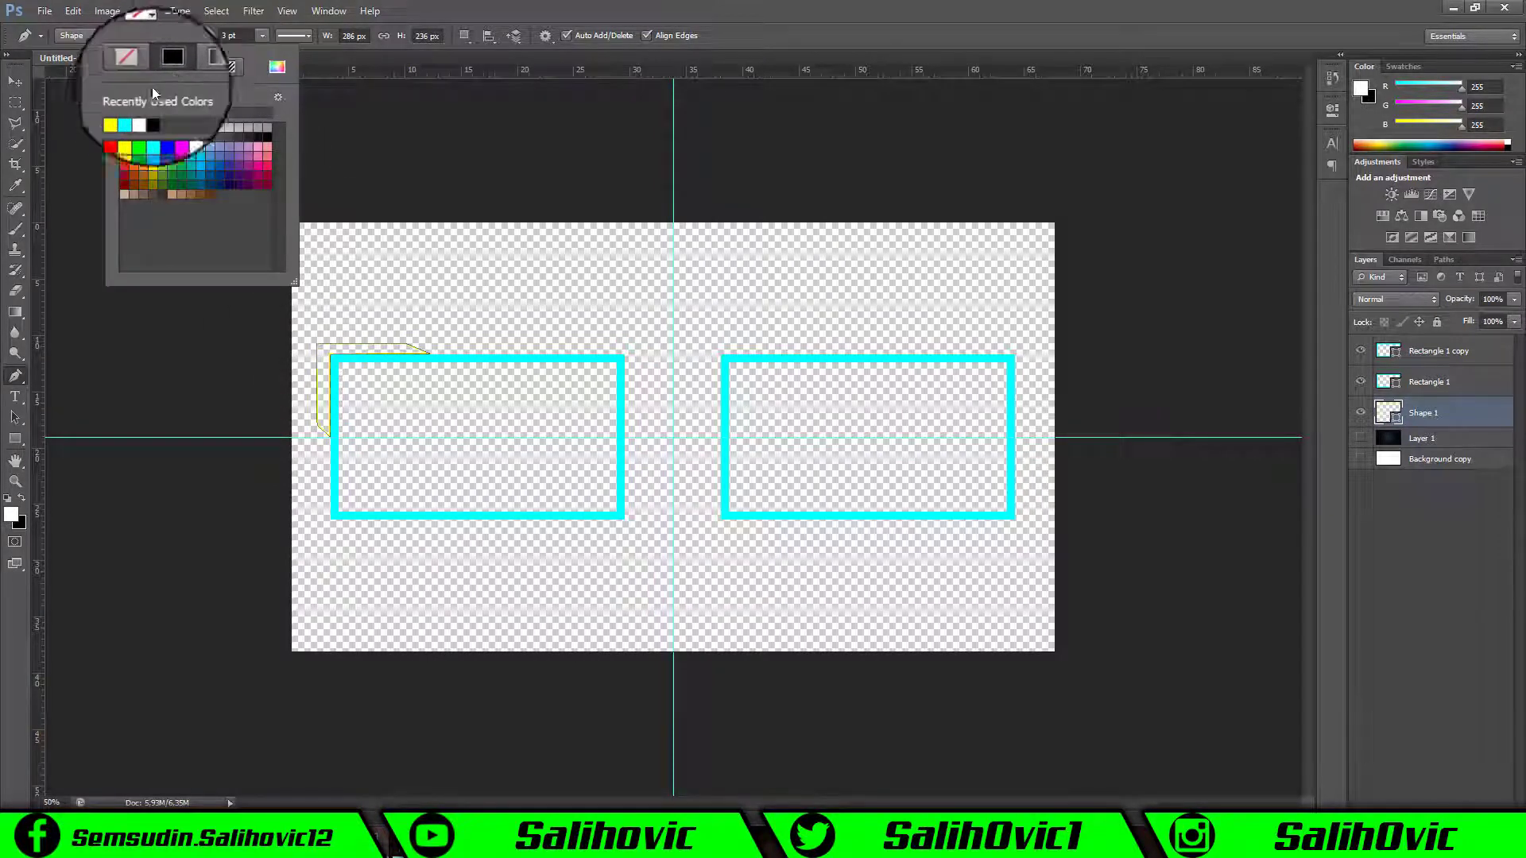
click(135, 67)
click(143, 37)
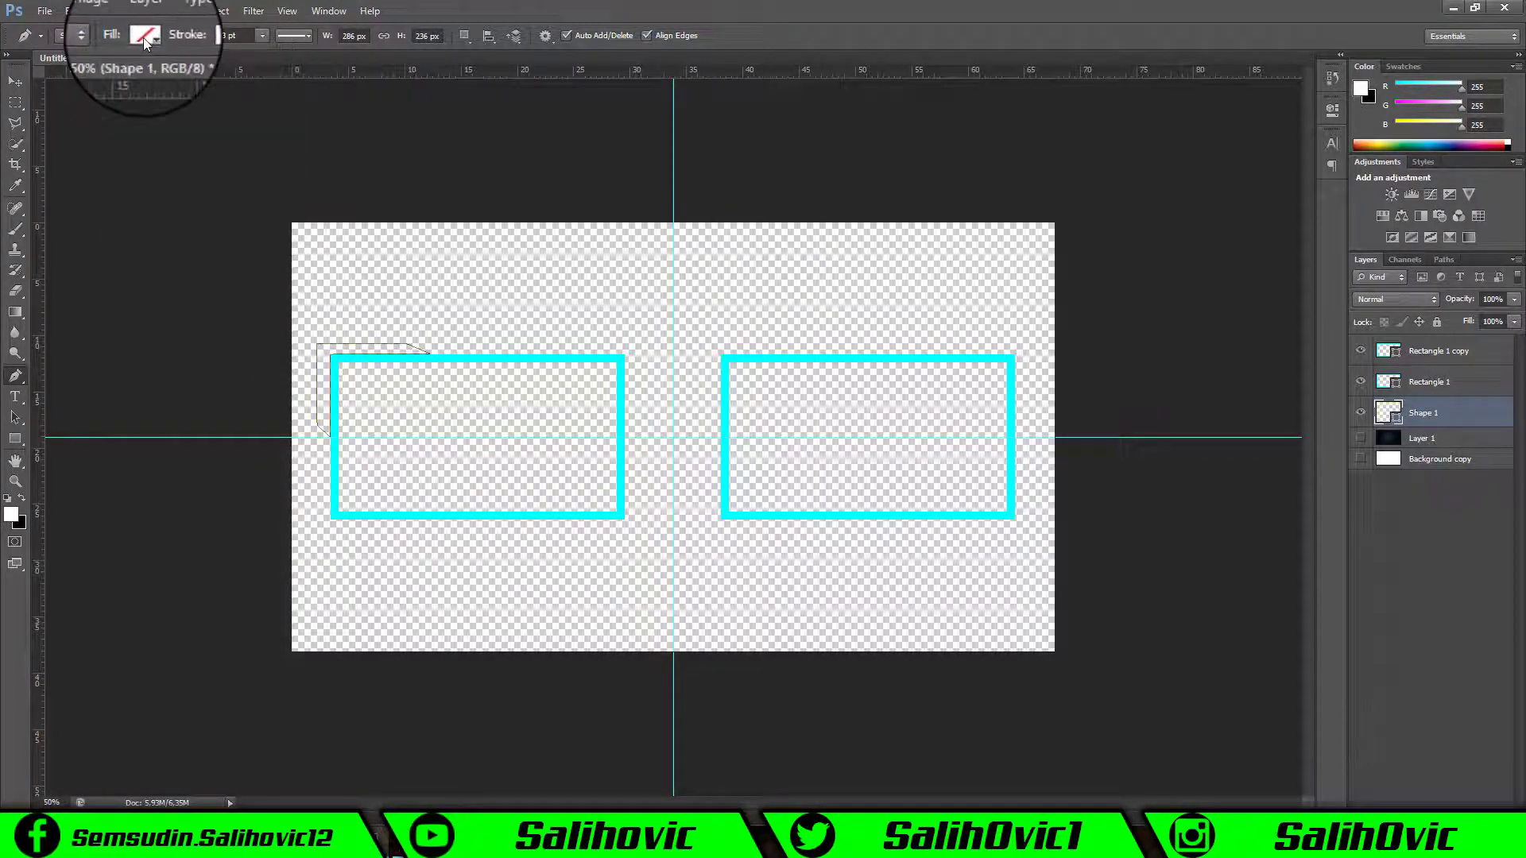
click(46, 113)
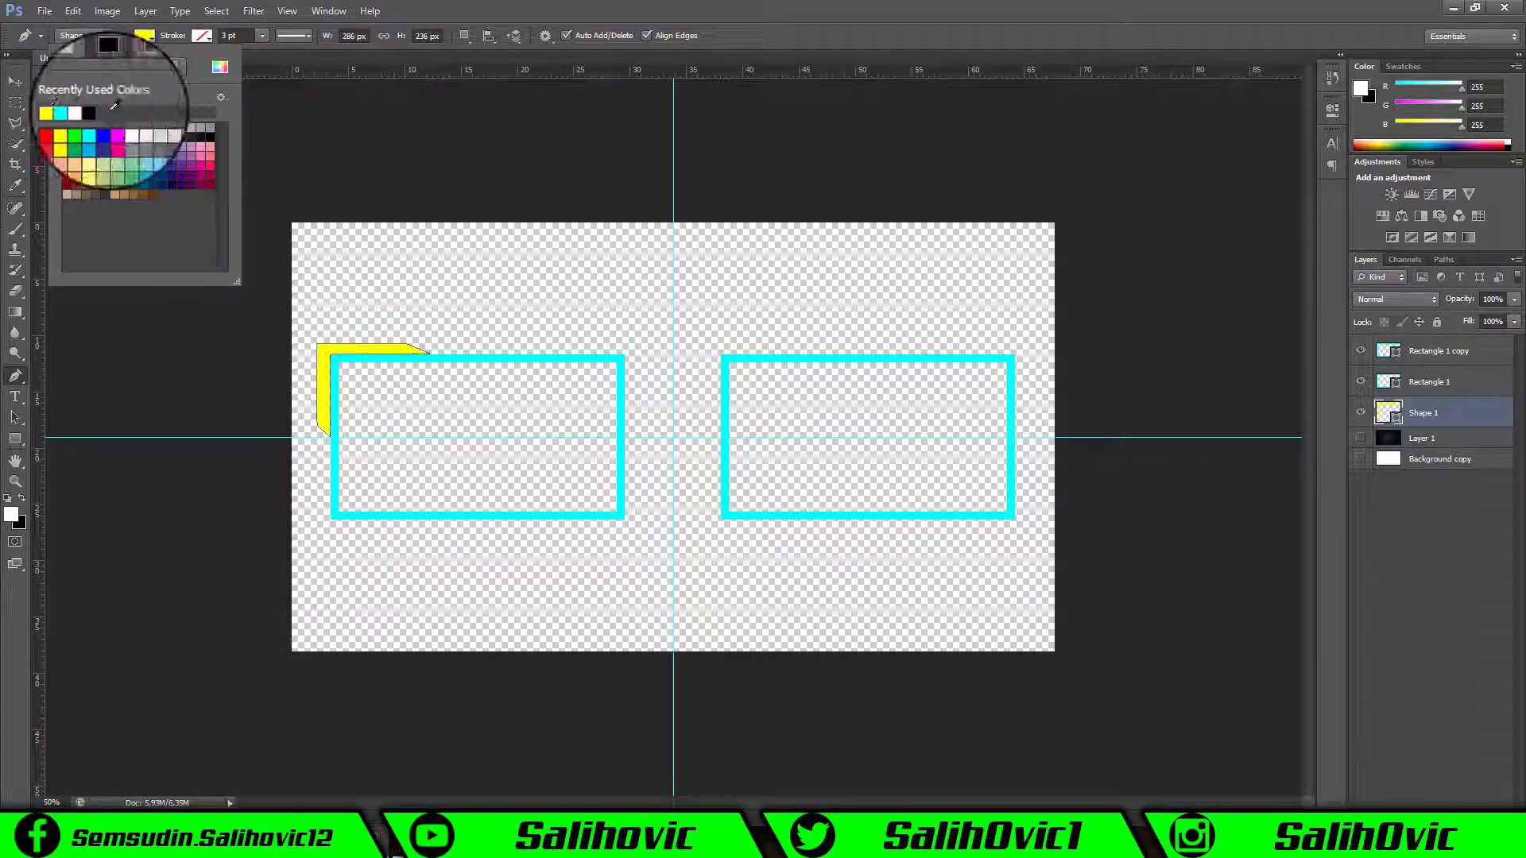
click(1375, 506)
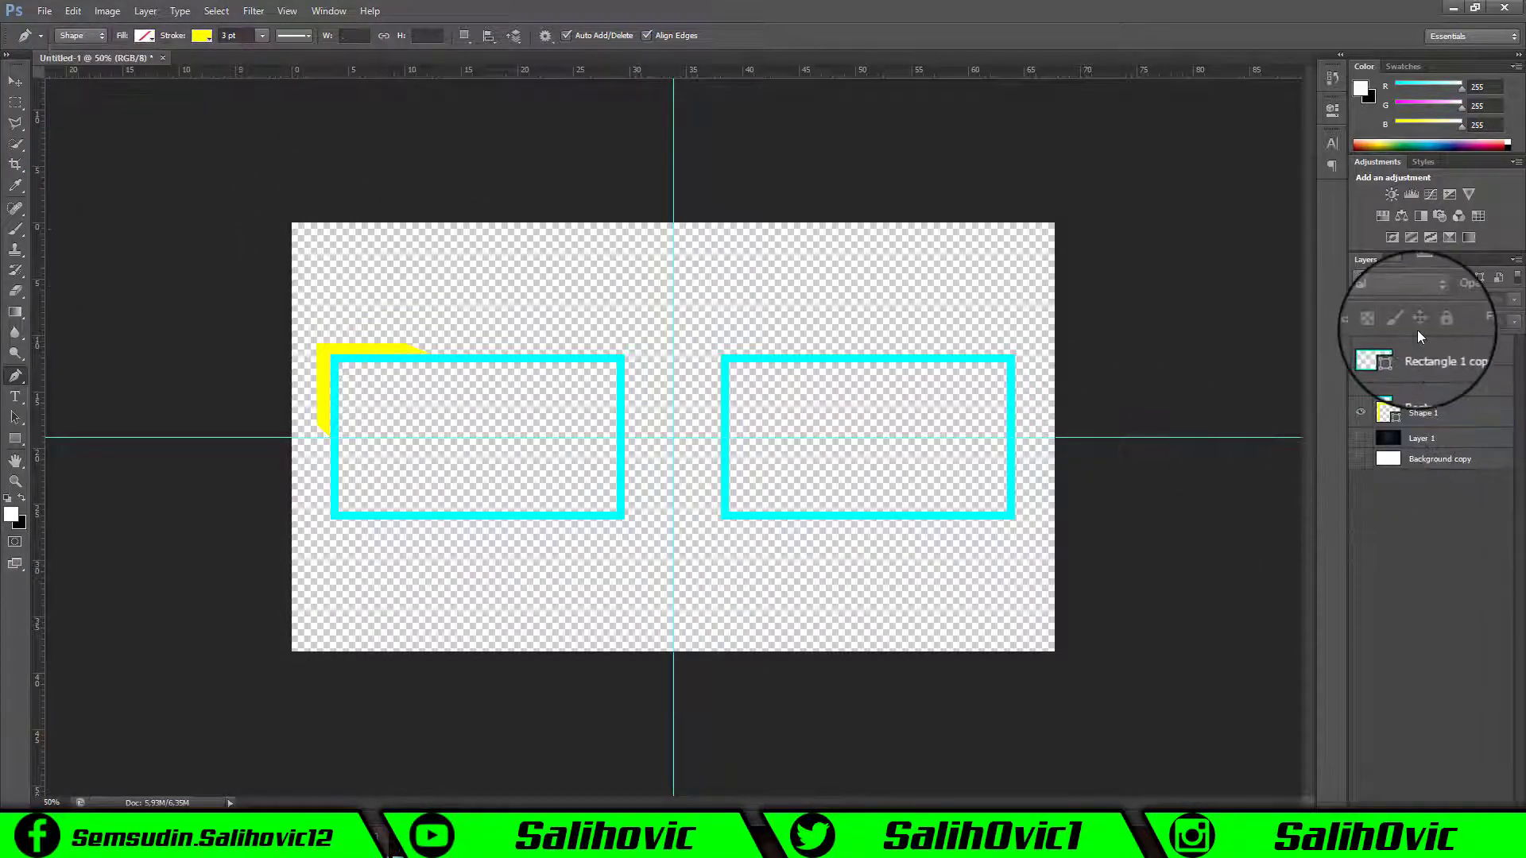
- Show the dark background, nudge the yellow shape left, and zoom into the corner
click(1360, 438)
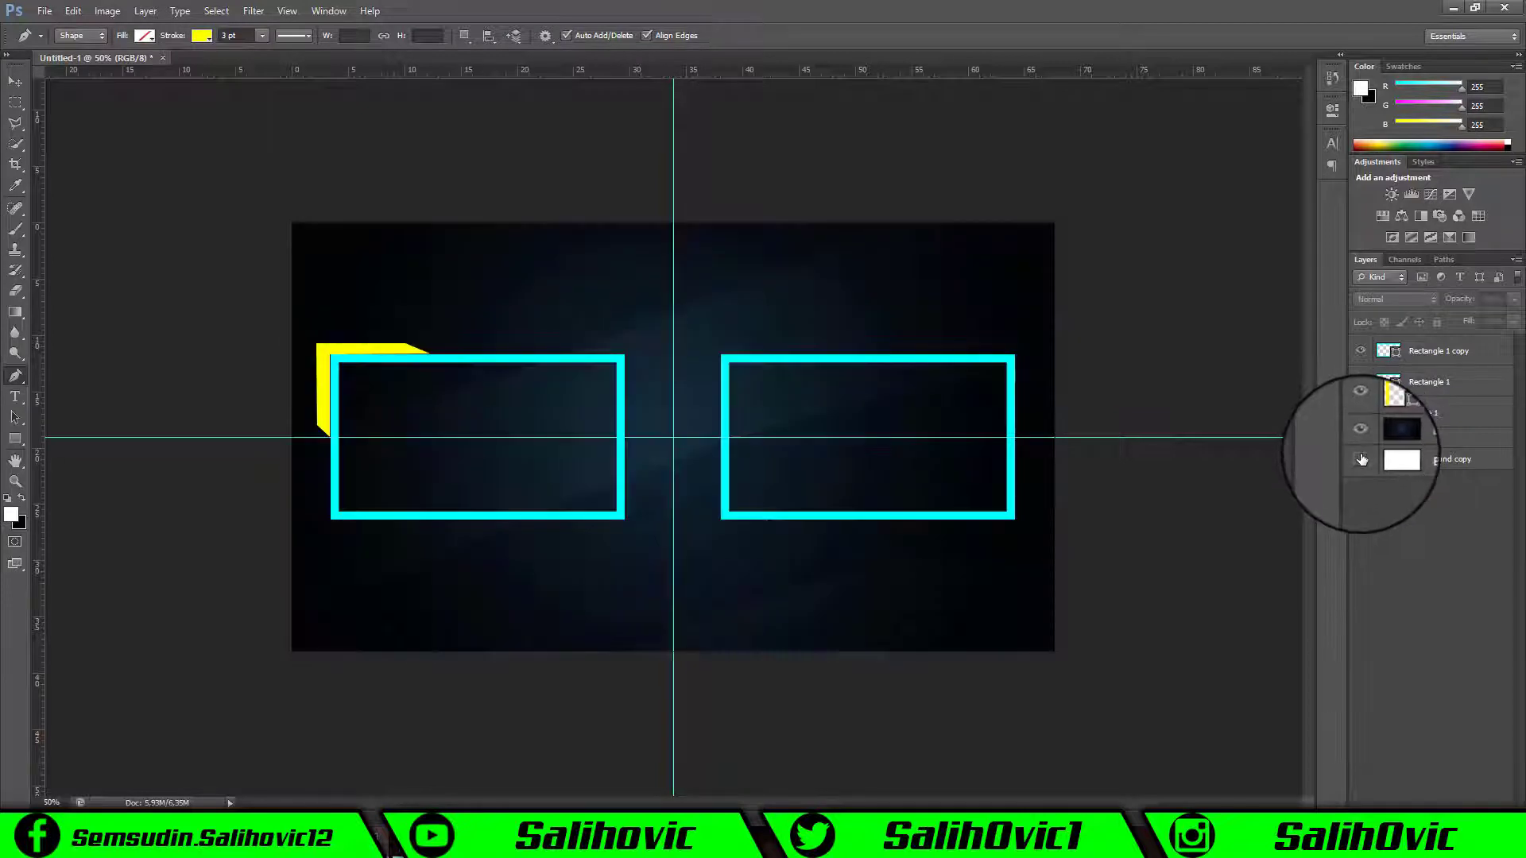
click(23, 84)
drag(360, 354, 347, 353)
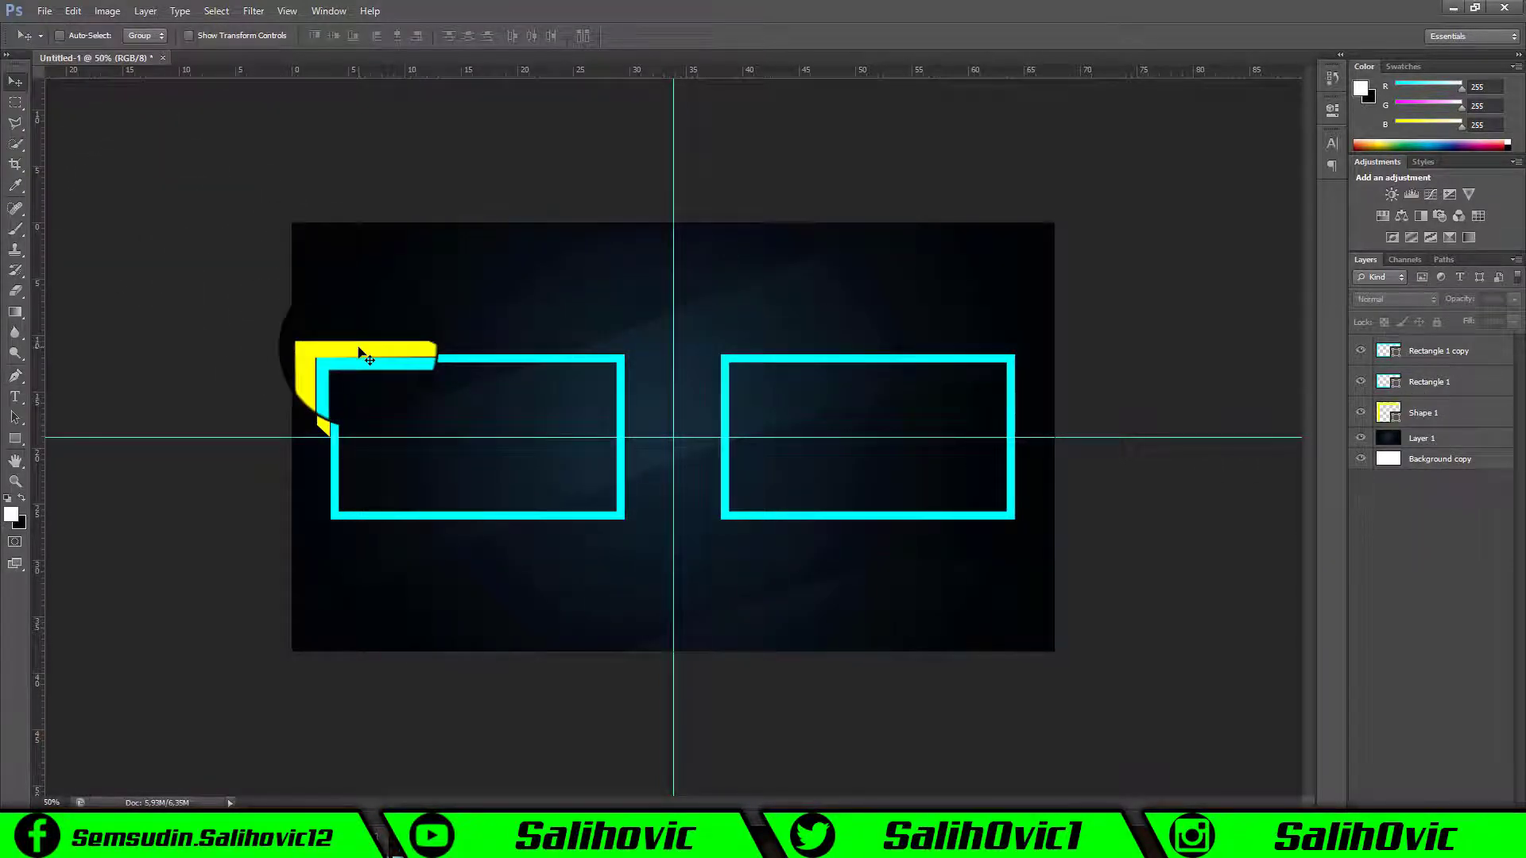
click(787, 305)
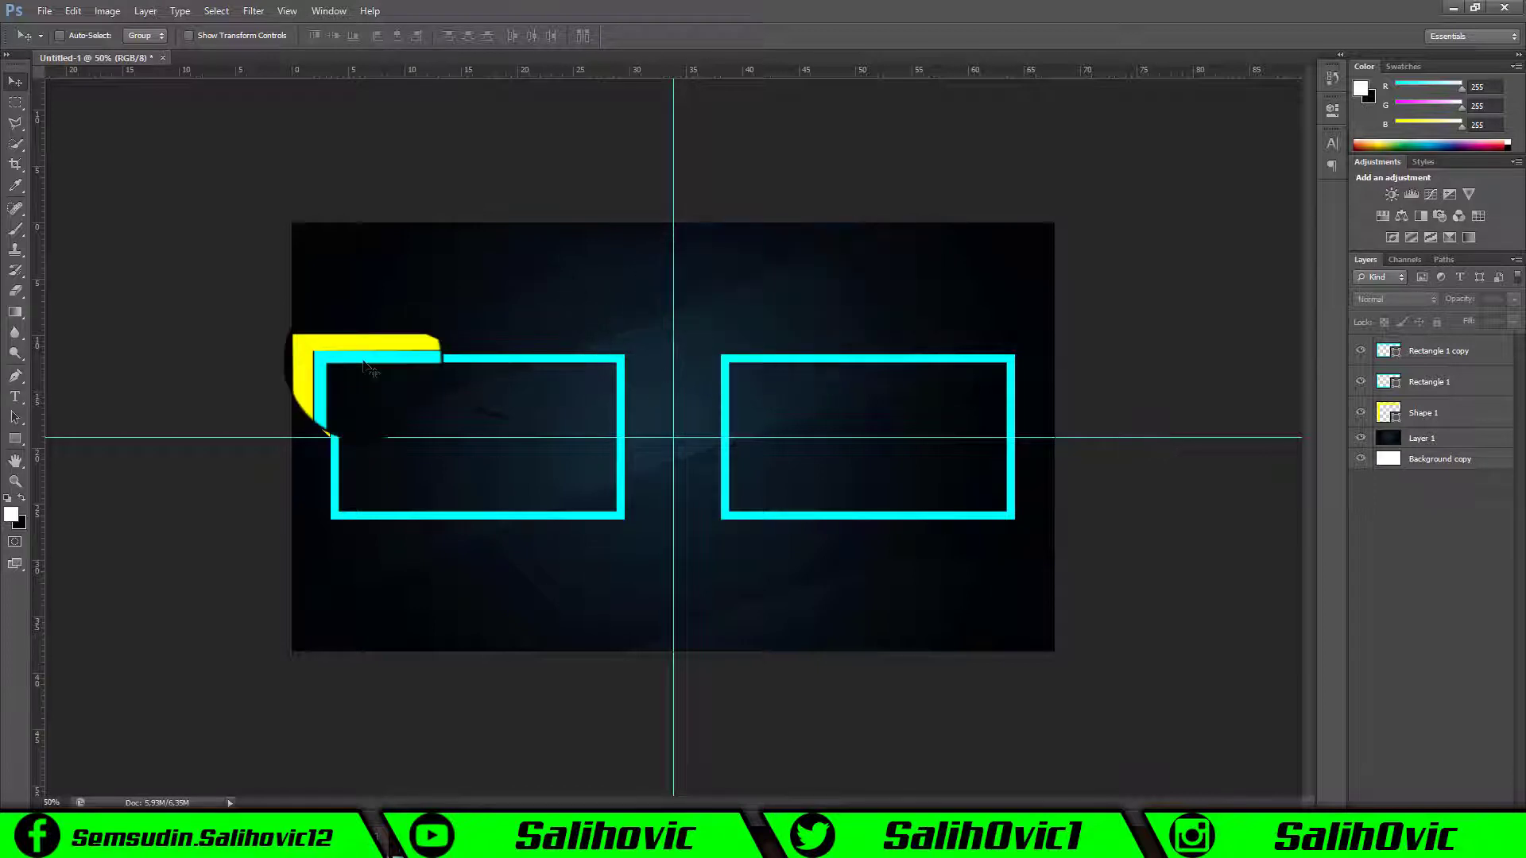
click(15, 482)
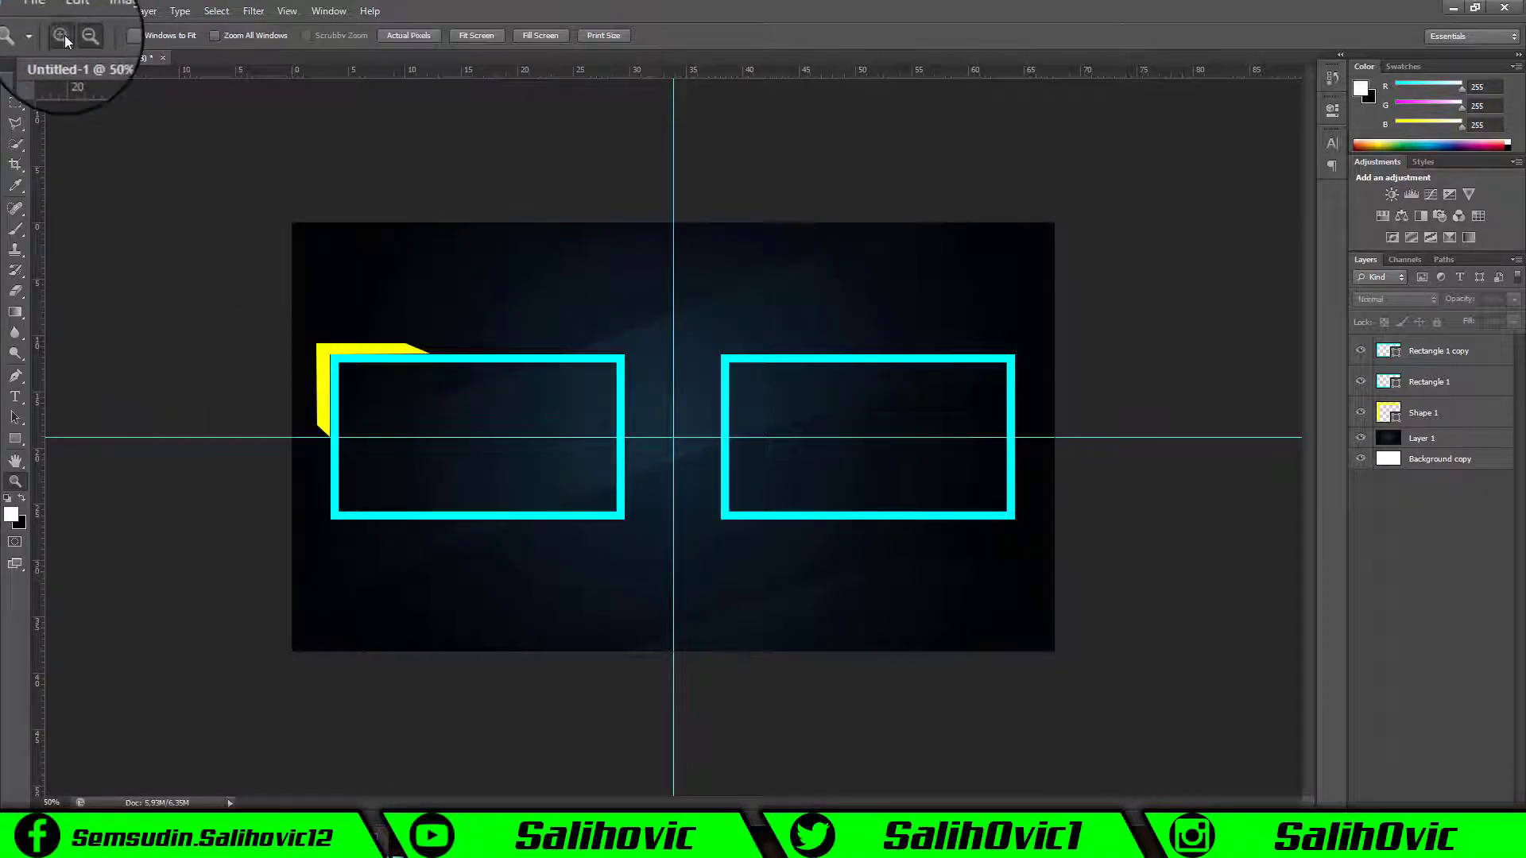
click(346, 359)
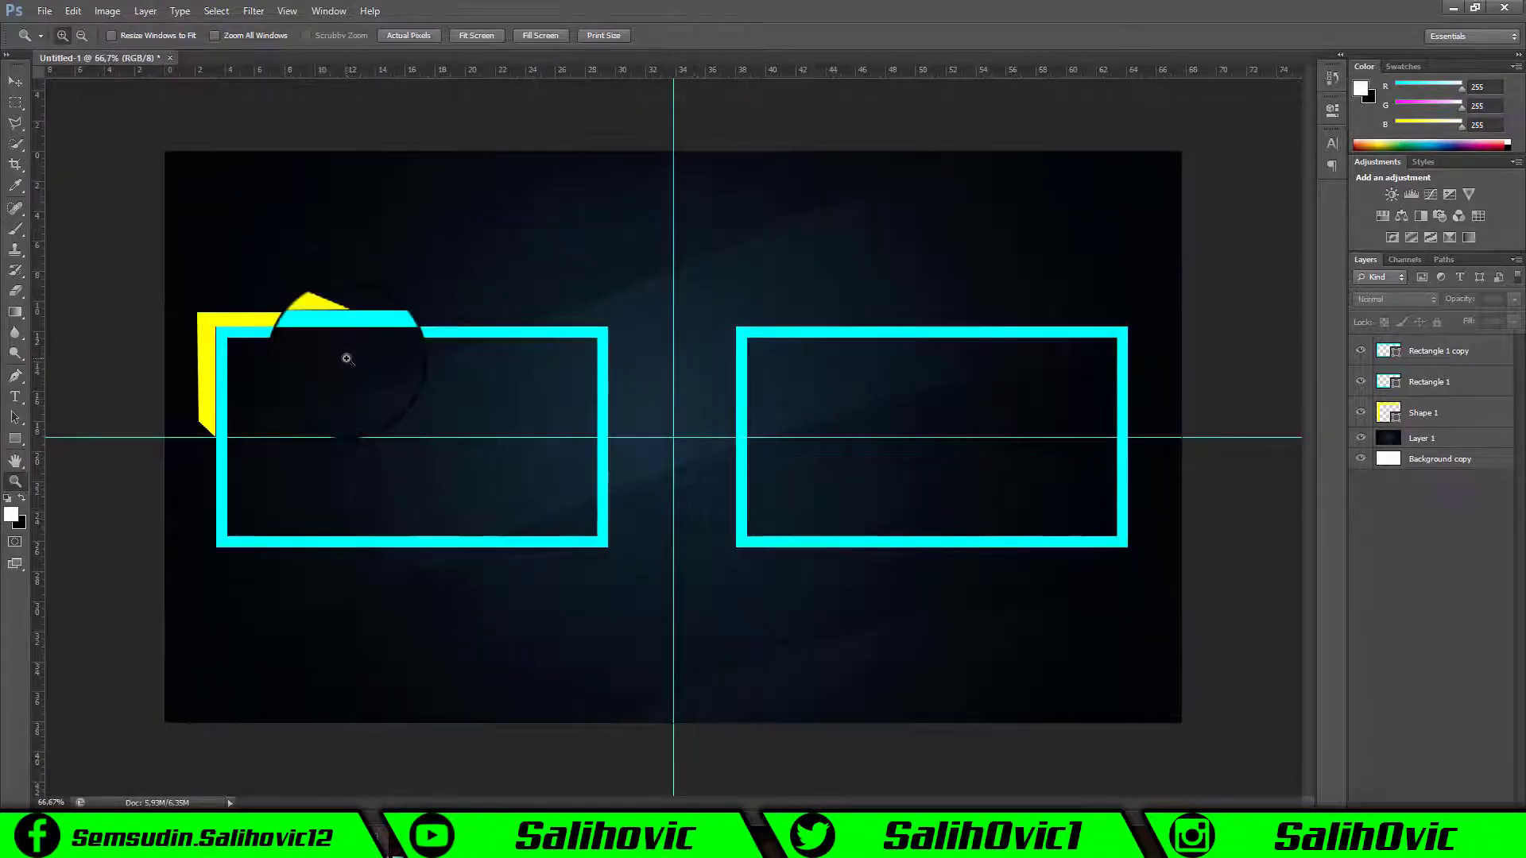
click(347, 359)
click(16, 81)
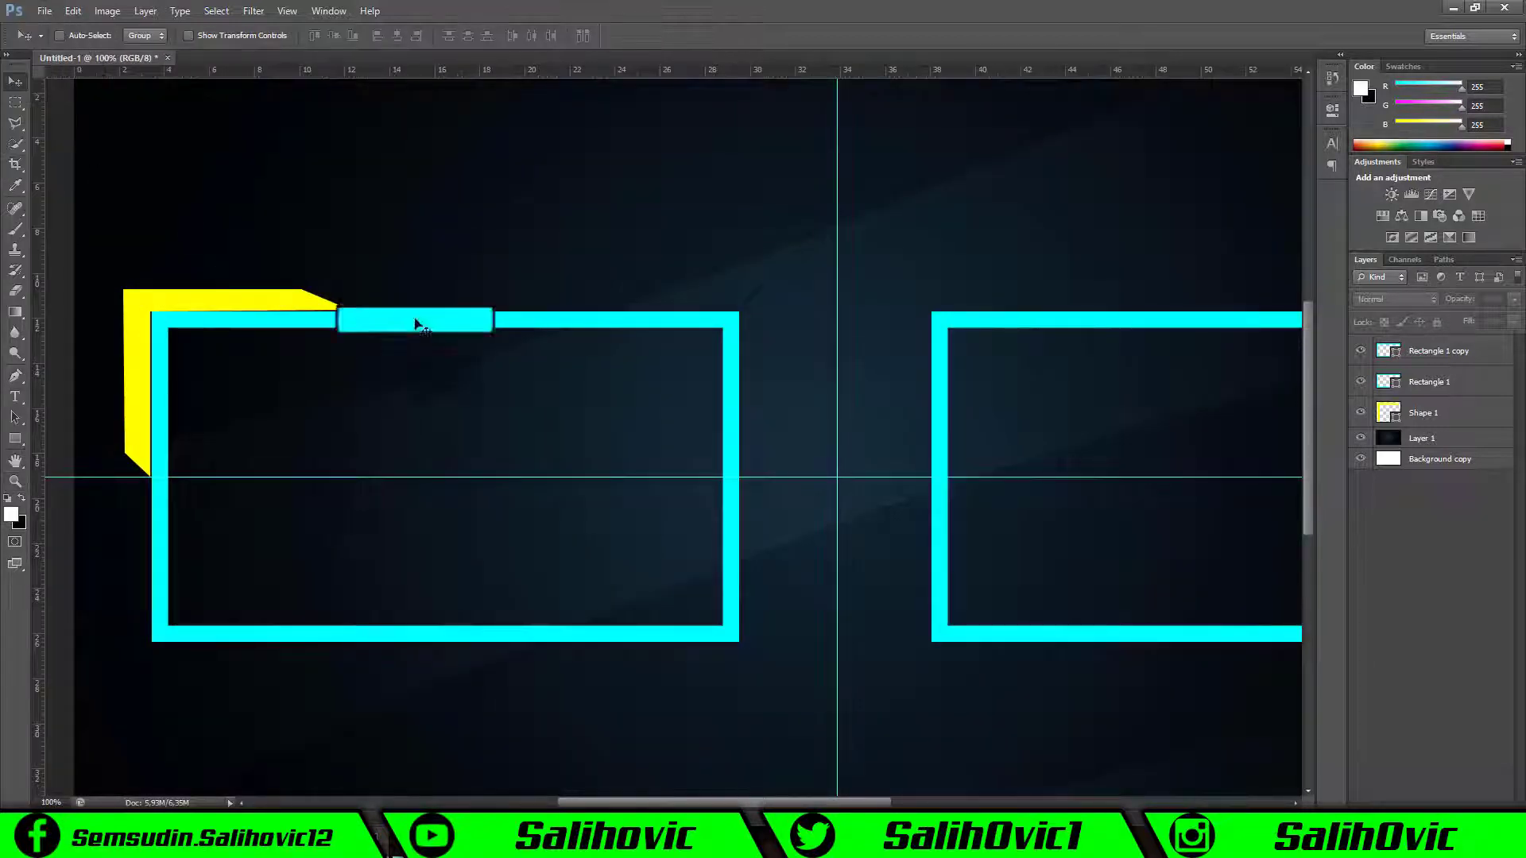
- Fine-tune the yellow corner piece onto the left rectangle's top-left corner
click(1423, 413)
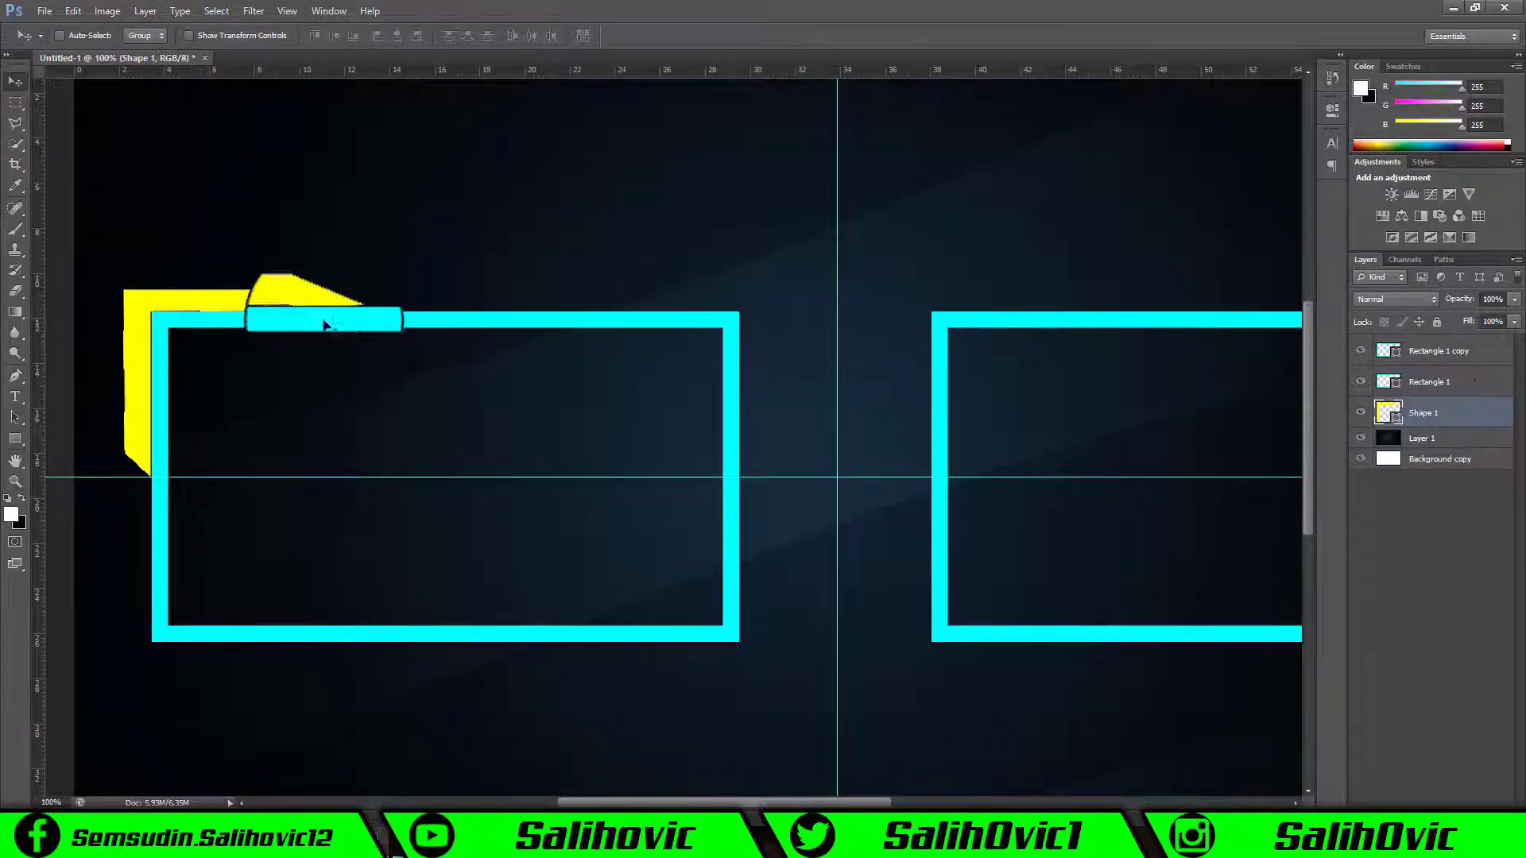
drag(274, 306, 289, 295)
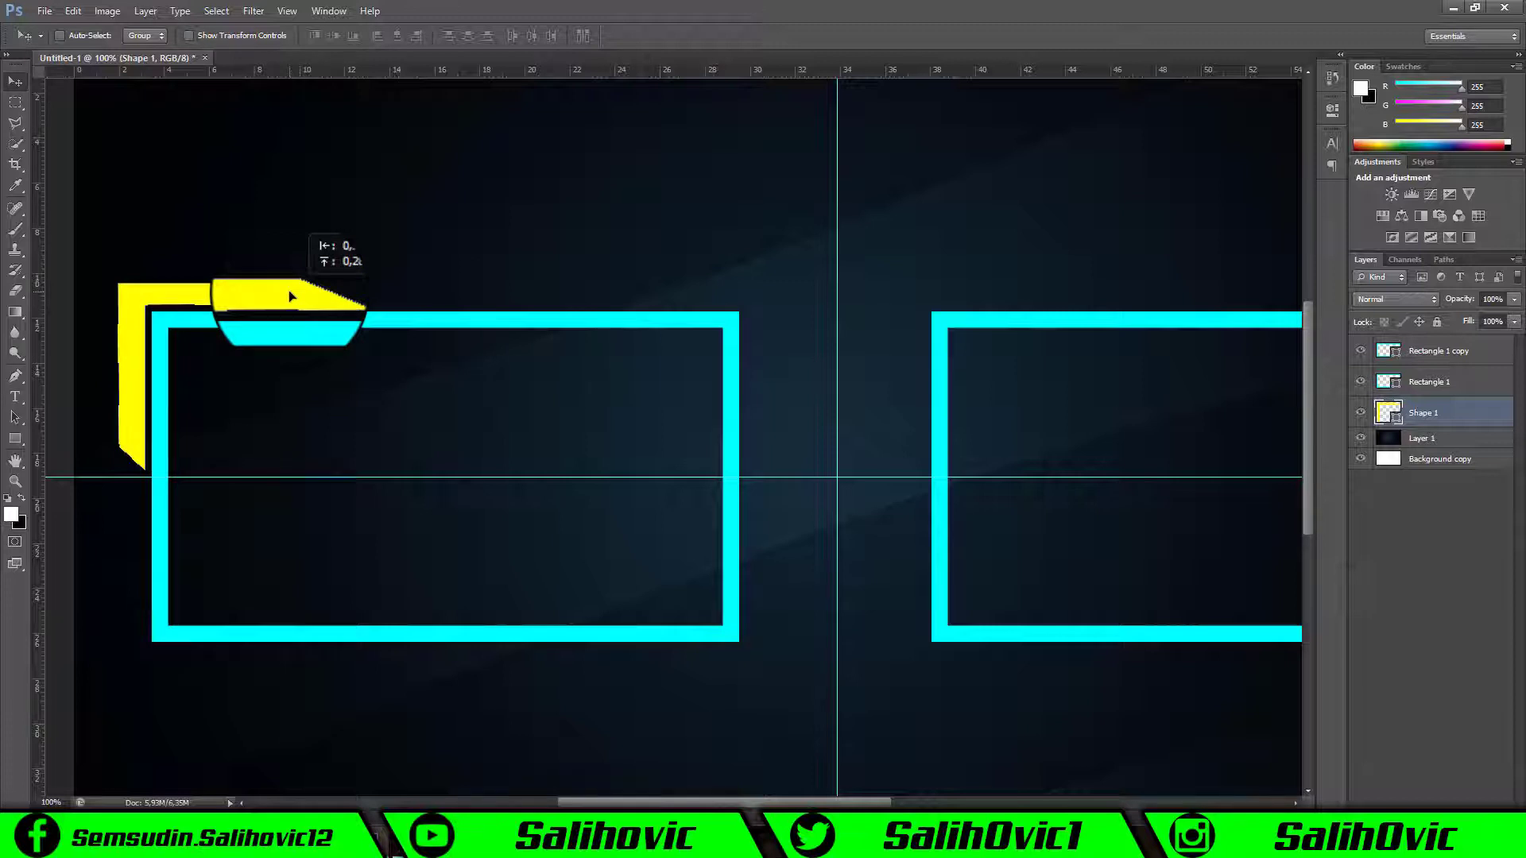
drag(288, 297, 289, 294)
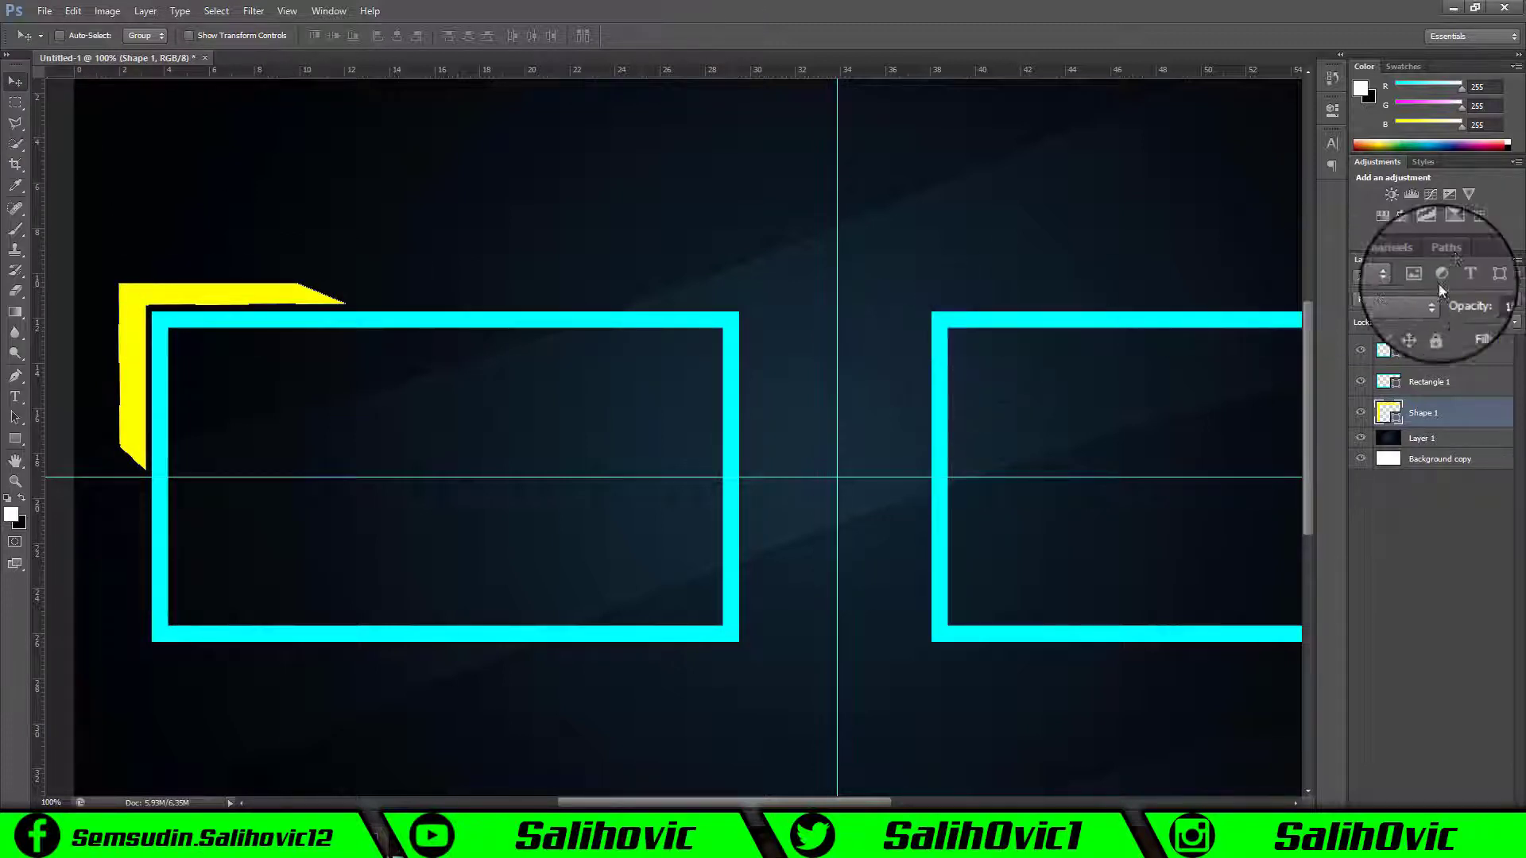
click(1444, 261)
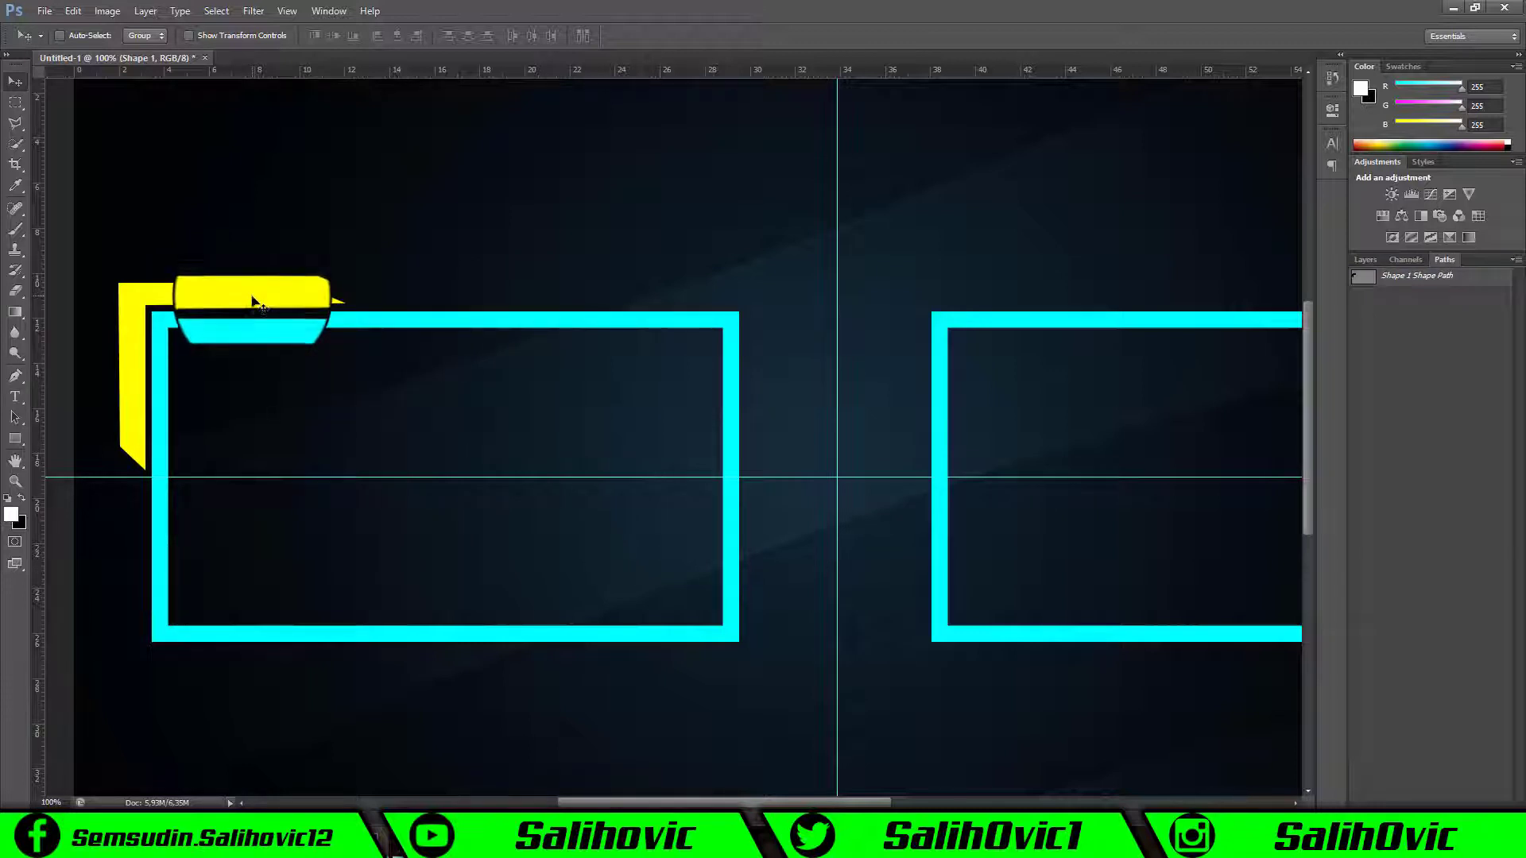
drag(253, 300, 259, 302)
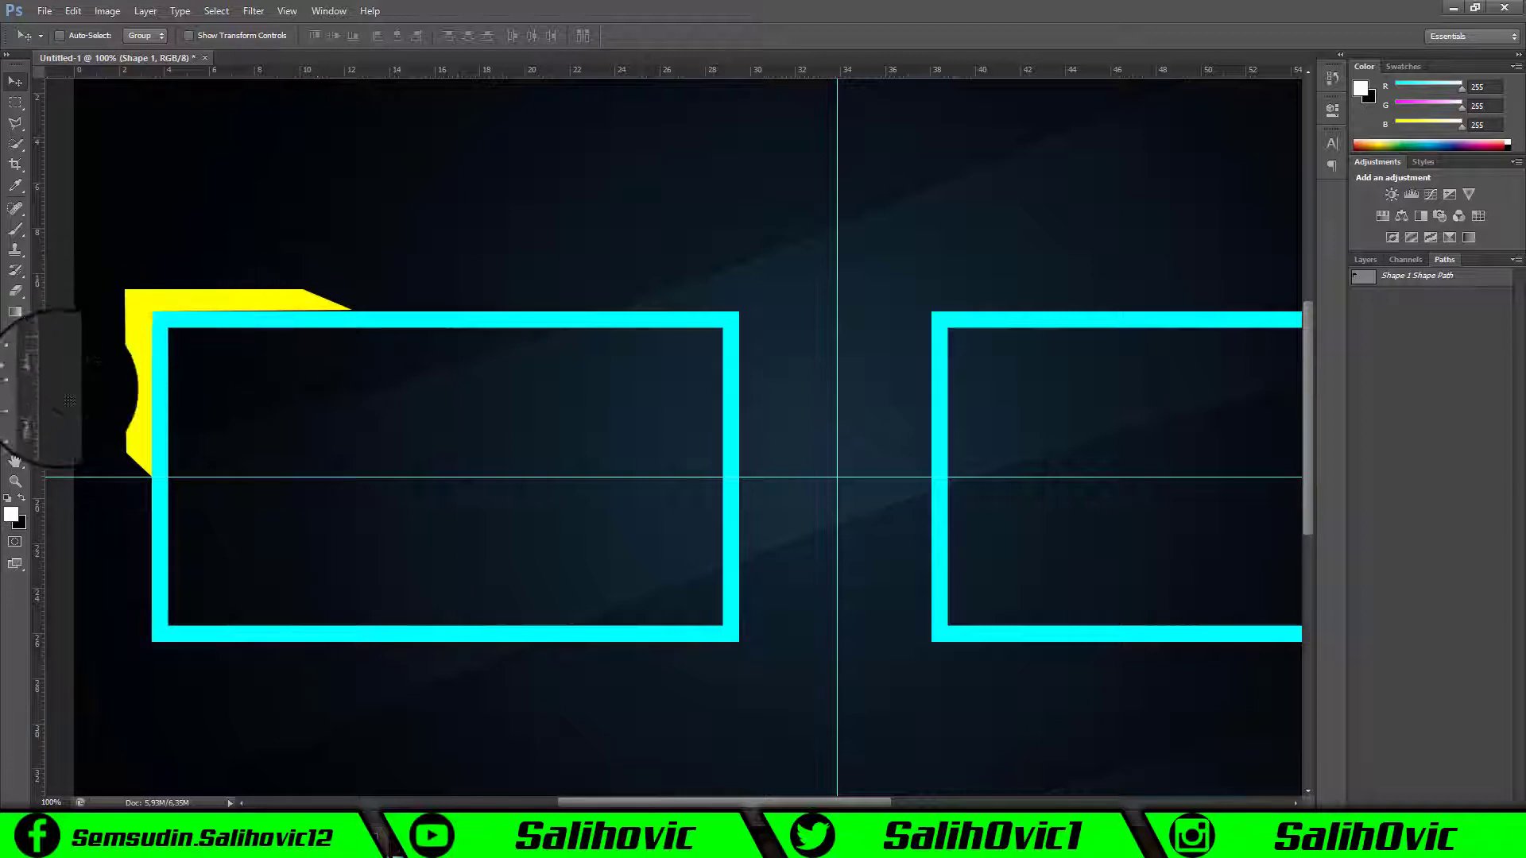
click(14, 480)
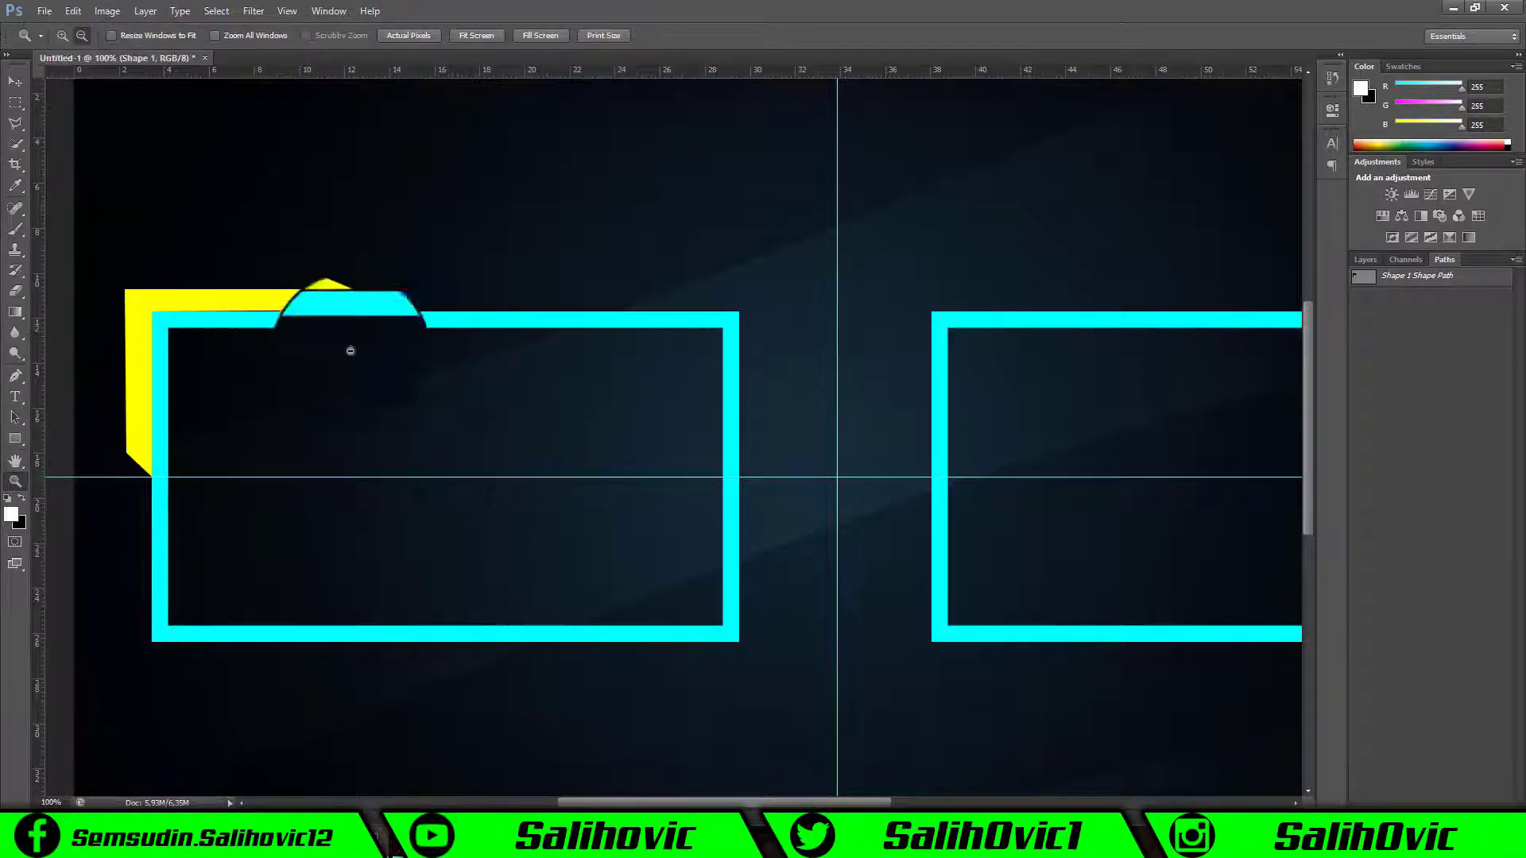
- Zoom out and duplicate the Shape 1 layer as Shape 1 copy
alt+click(419, 400)
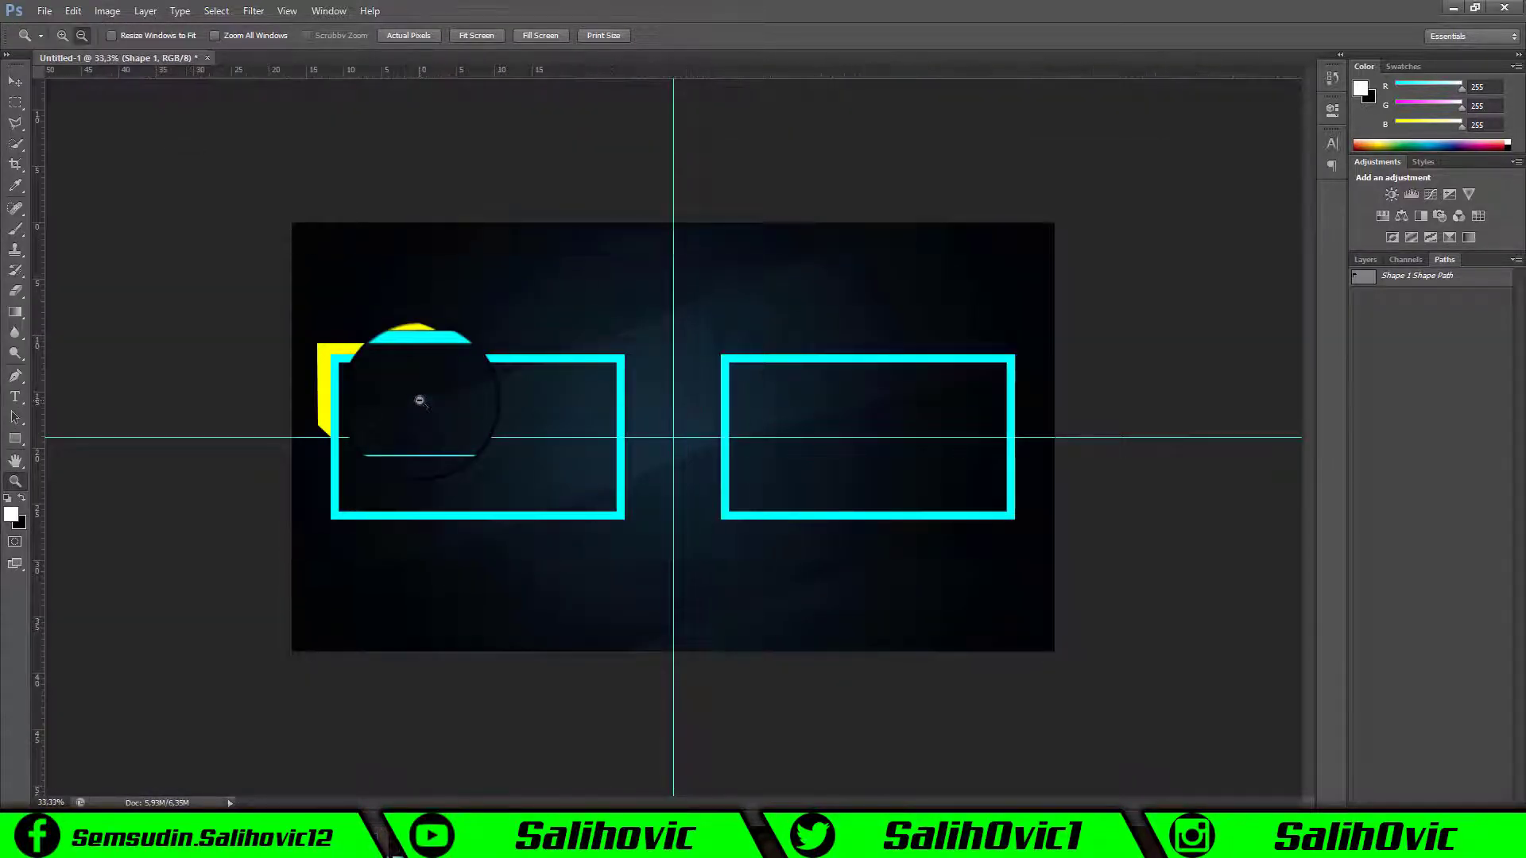
alt+click(419, 400)
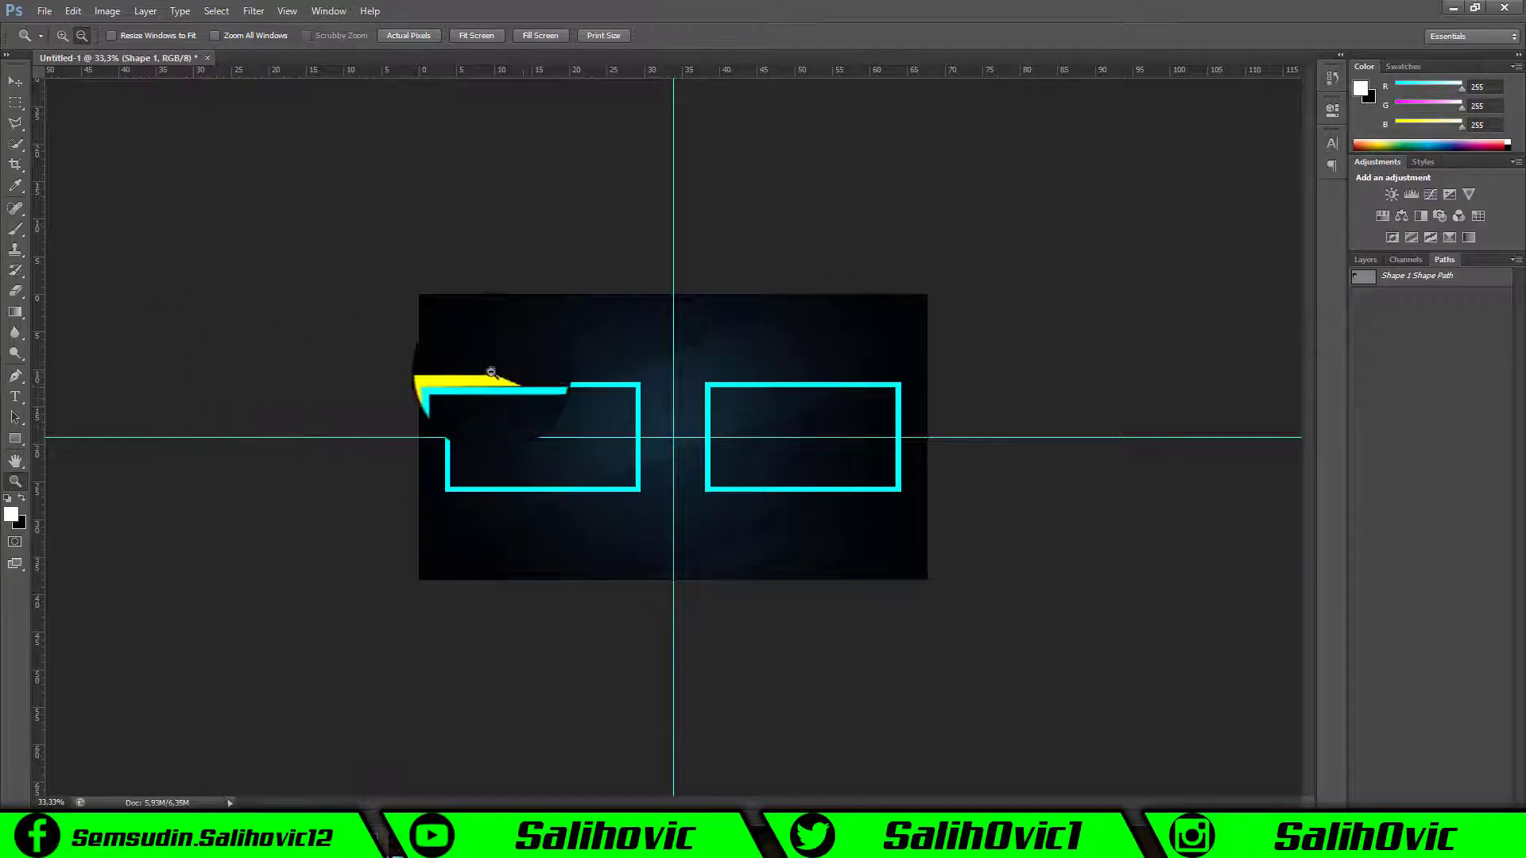
click(1366, 259)
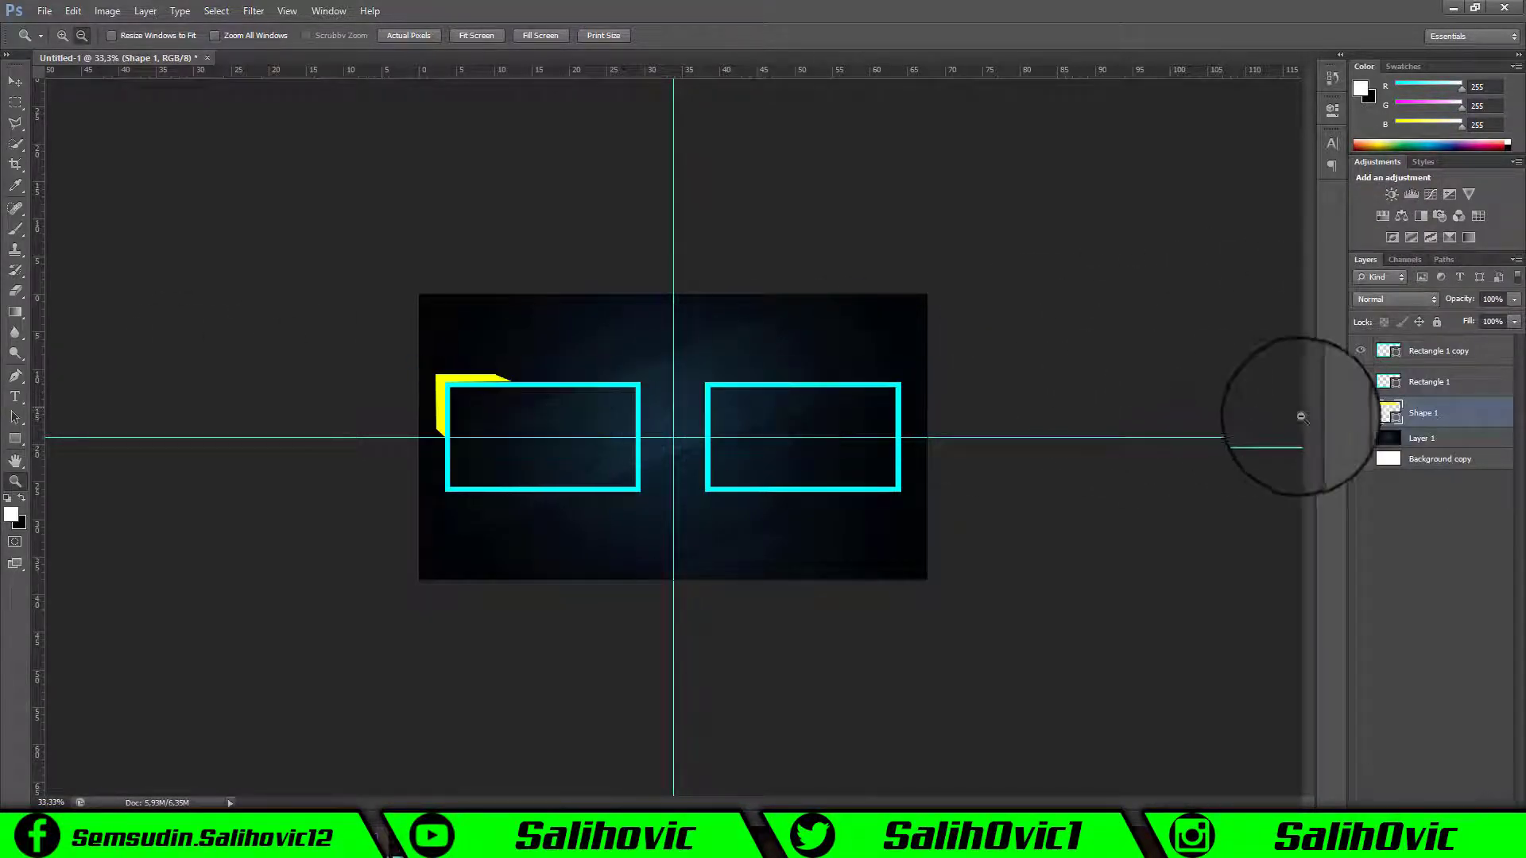
right_click(1445, 419)
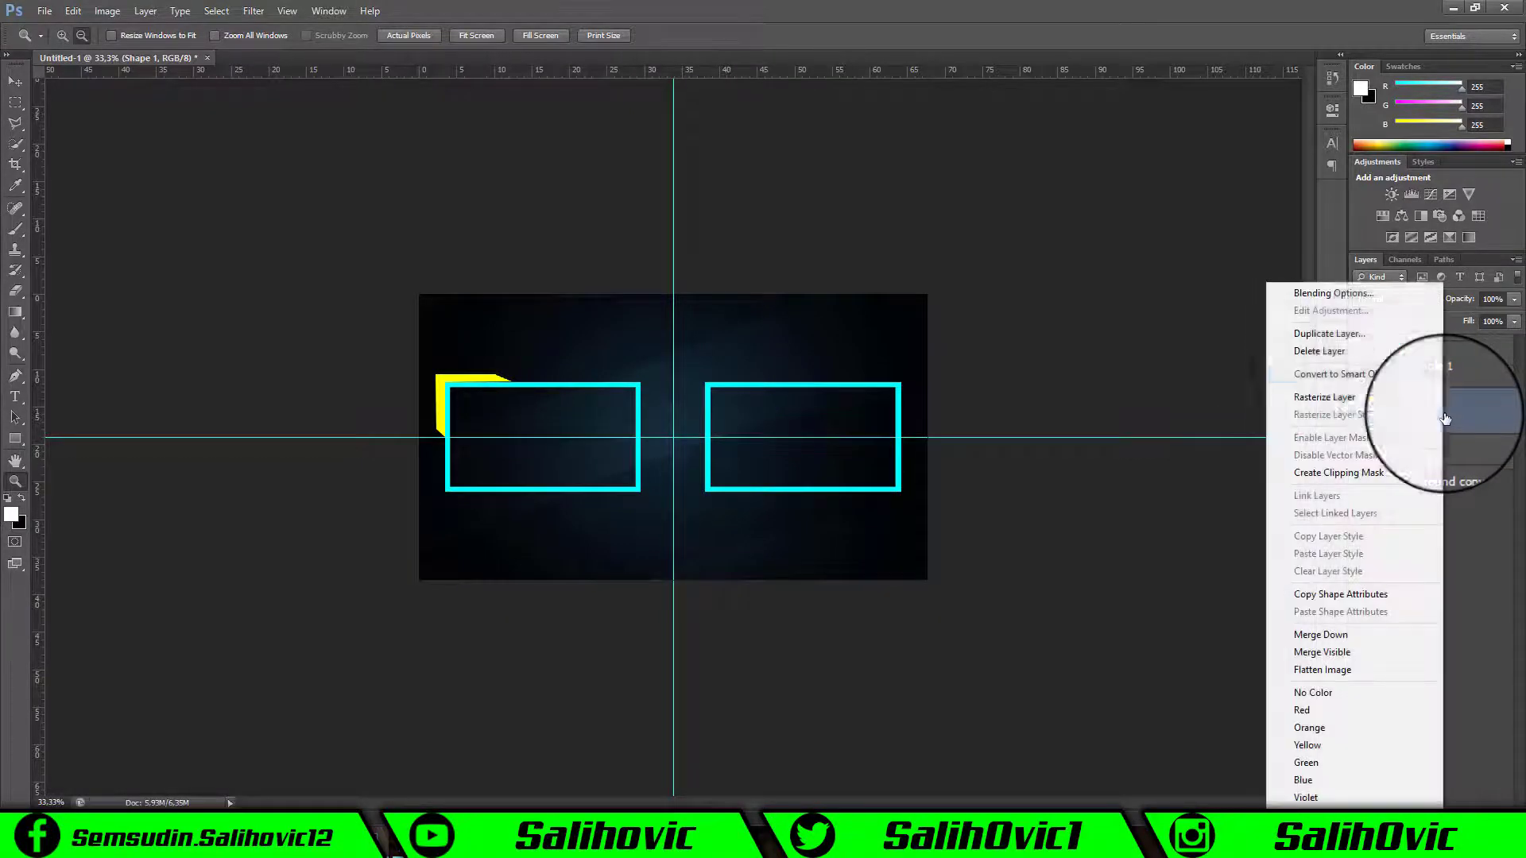
click(1351, 332)
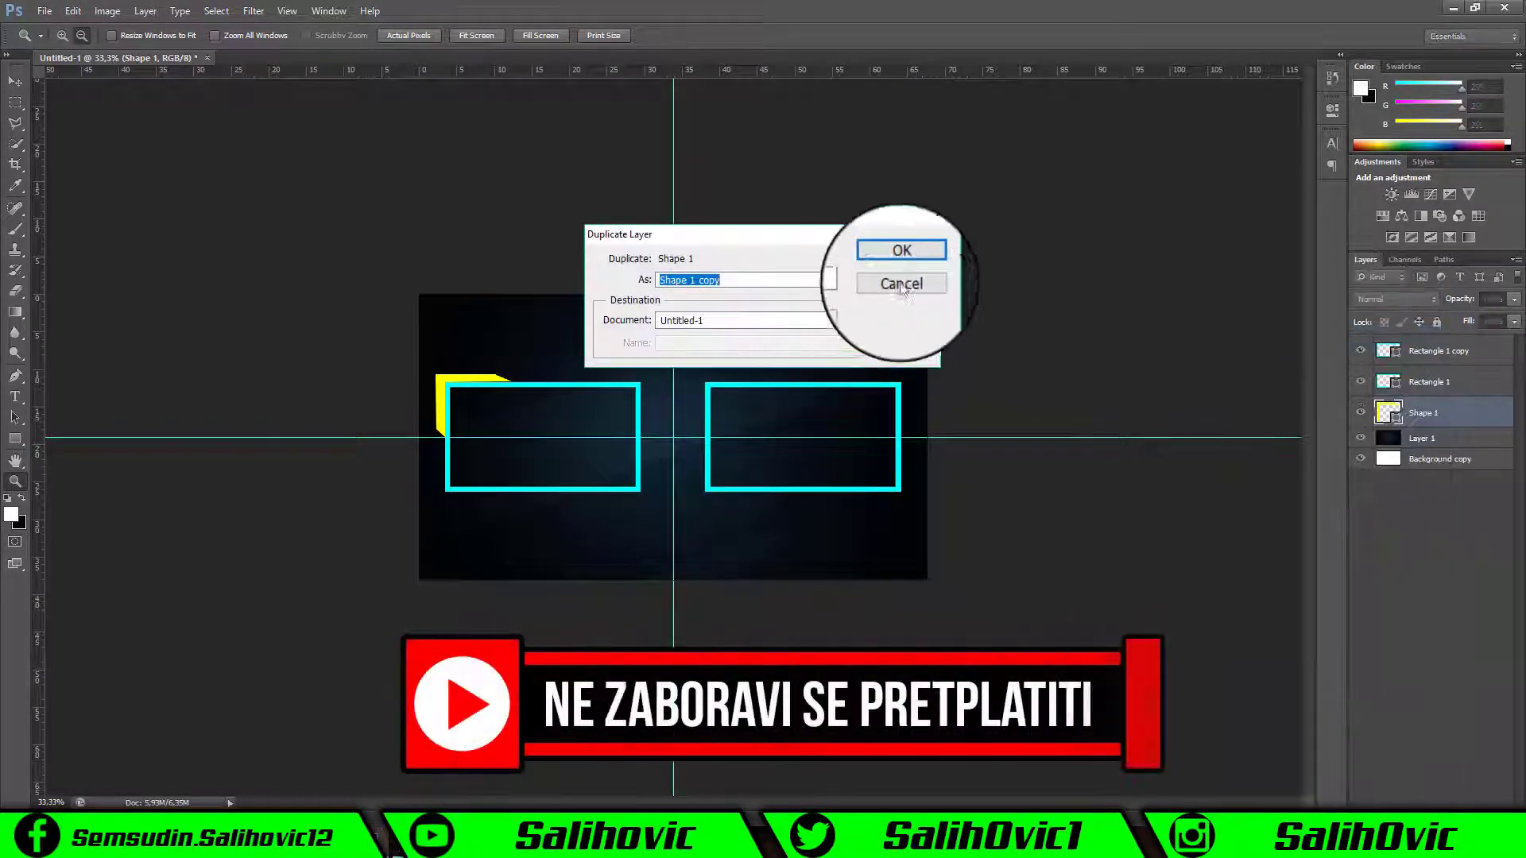
key(Return)
- Move Shape 1 copy above the left frame's top edge near its right end
click(16, 81)
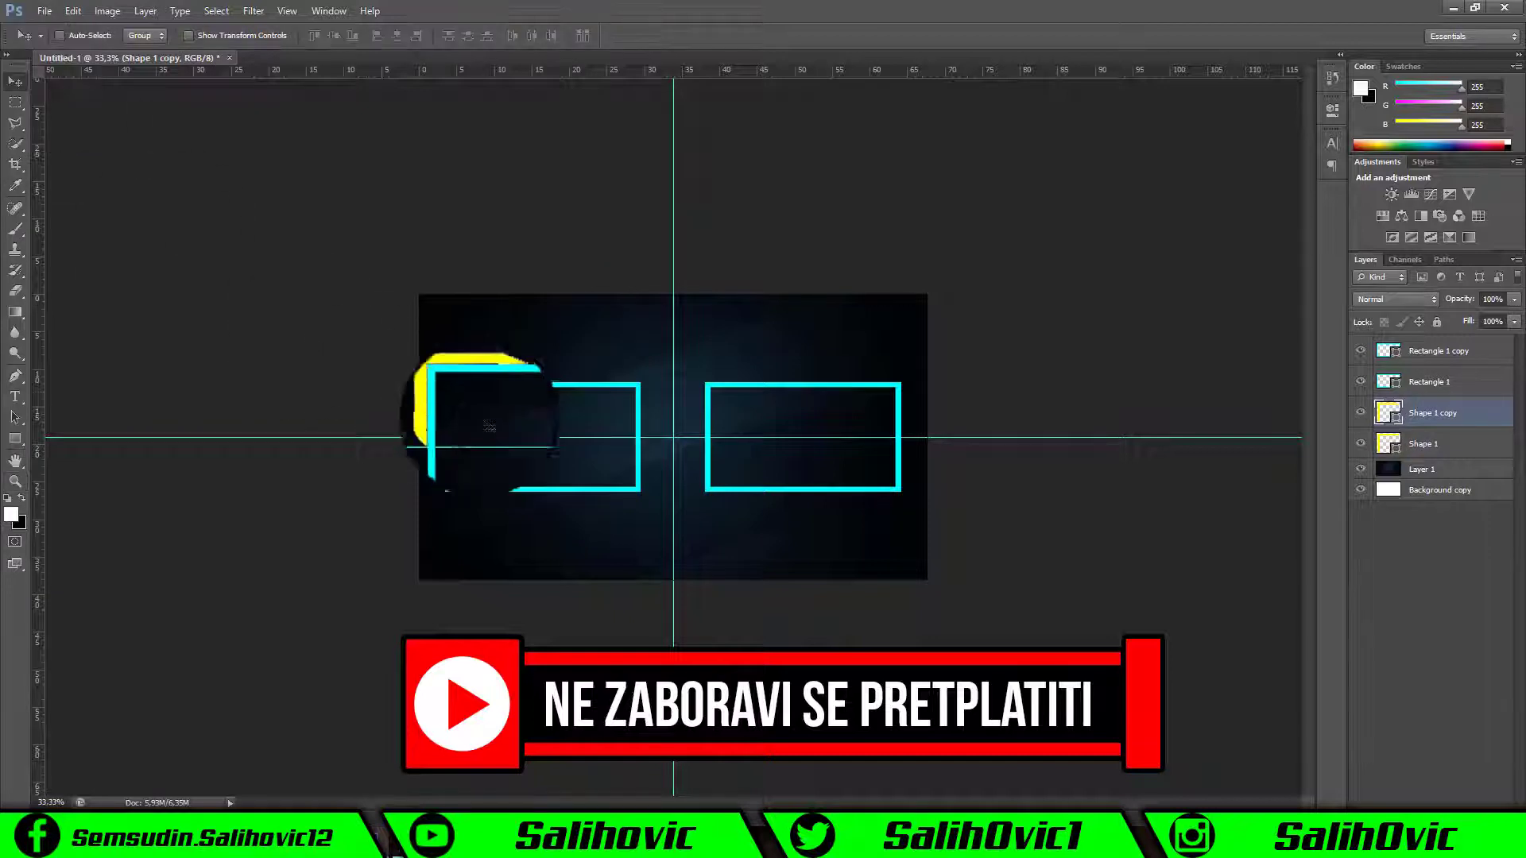
mouse_move(487, 373)
mouse_down()
mouse_move(599, 379)
mouse_move(610, 352)
mouse_move(556, 389)
mouse_move(450, 385)
mouse_up()
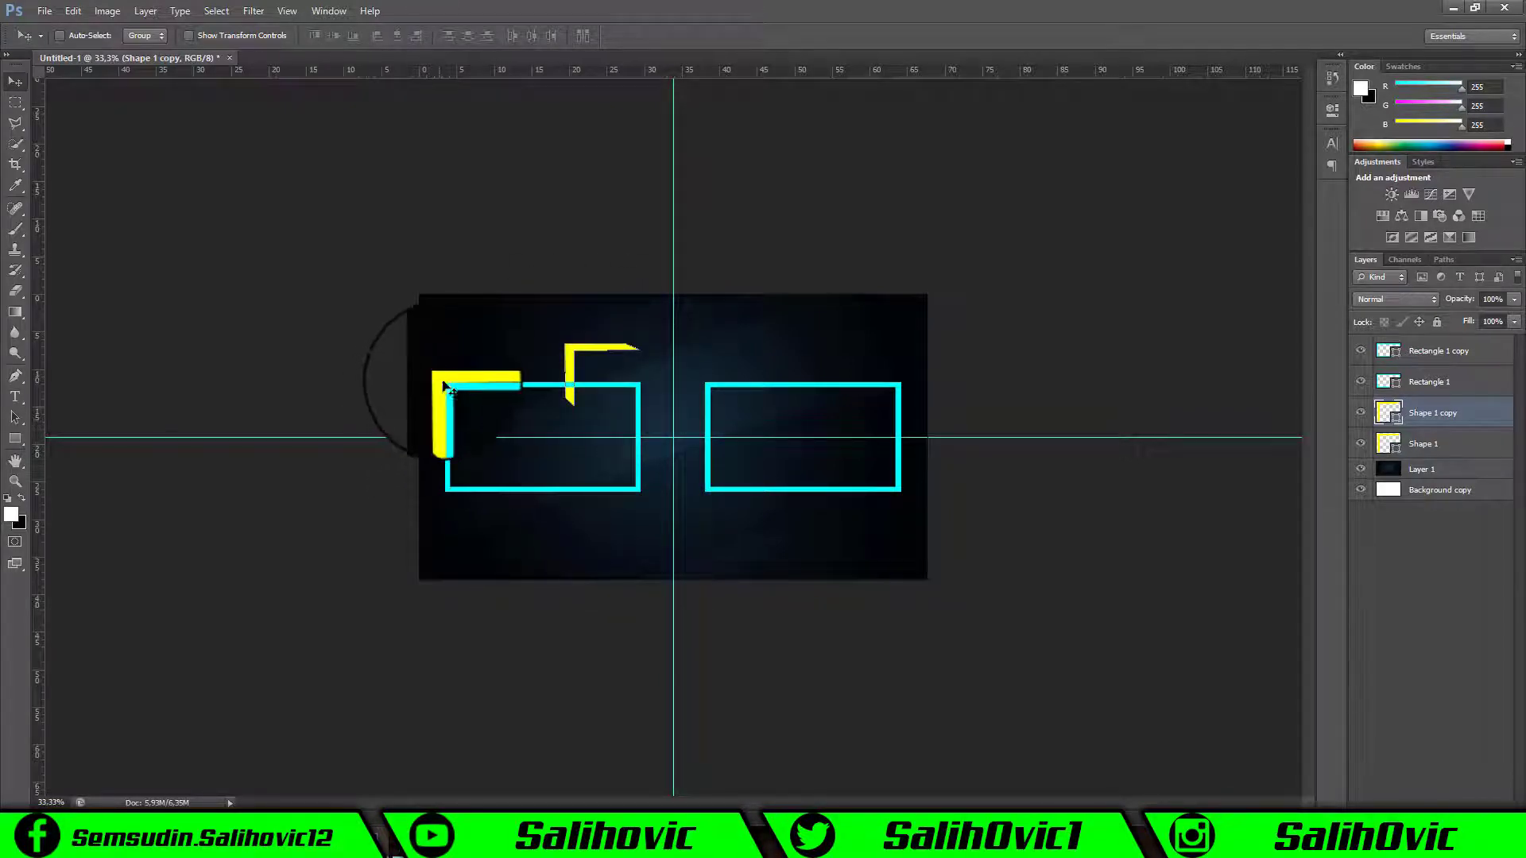
drag(448, 403, 564, 345)
mouse_move(874, 388)
mouse_down()
mouse_move(576, 397)
mouse_move(579, 419)
mouse_up()
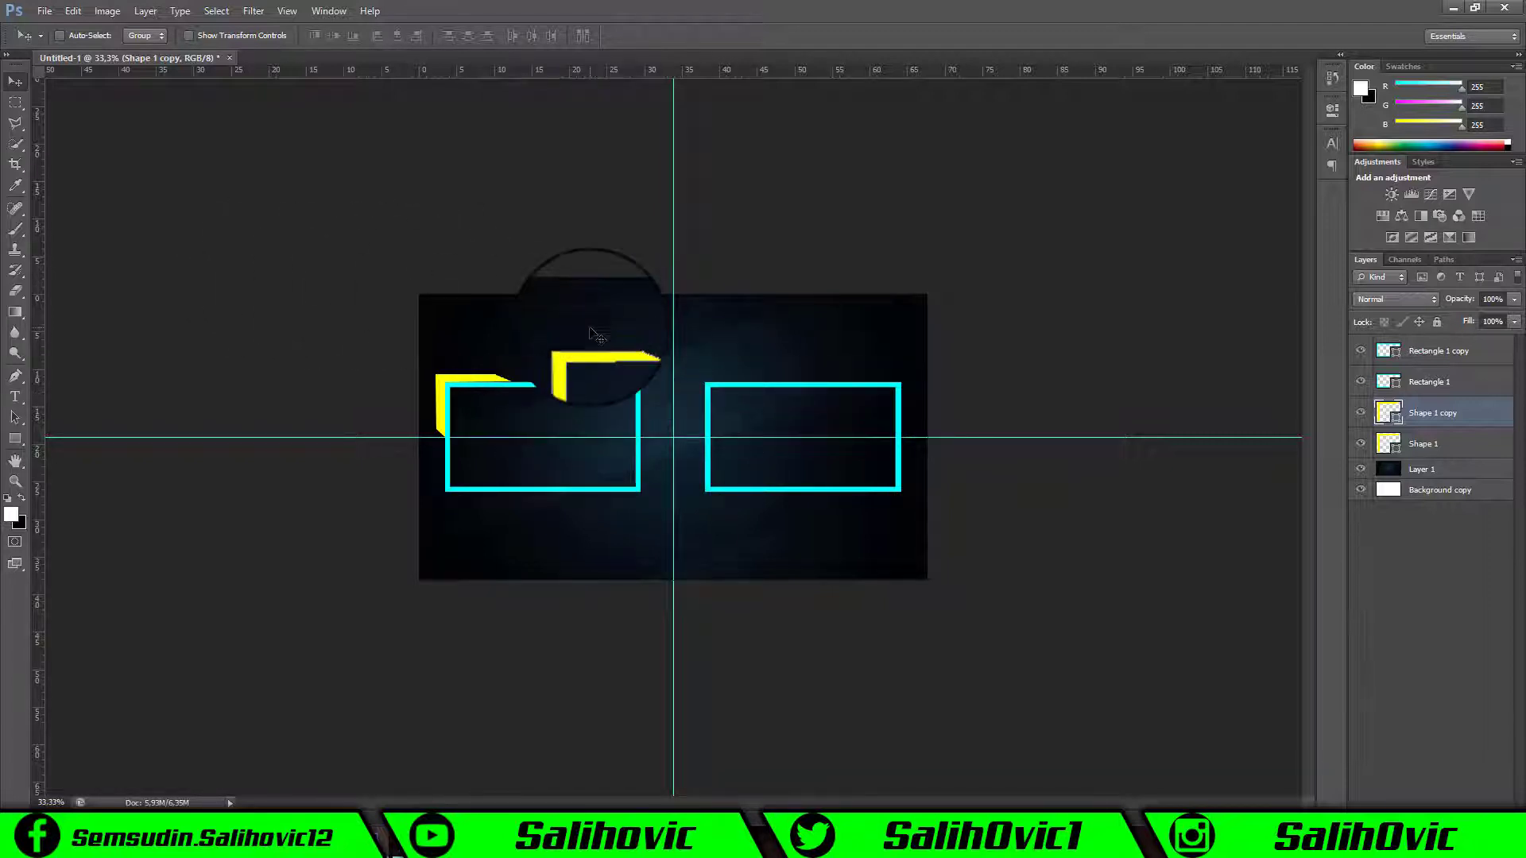
click(72, 11)
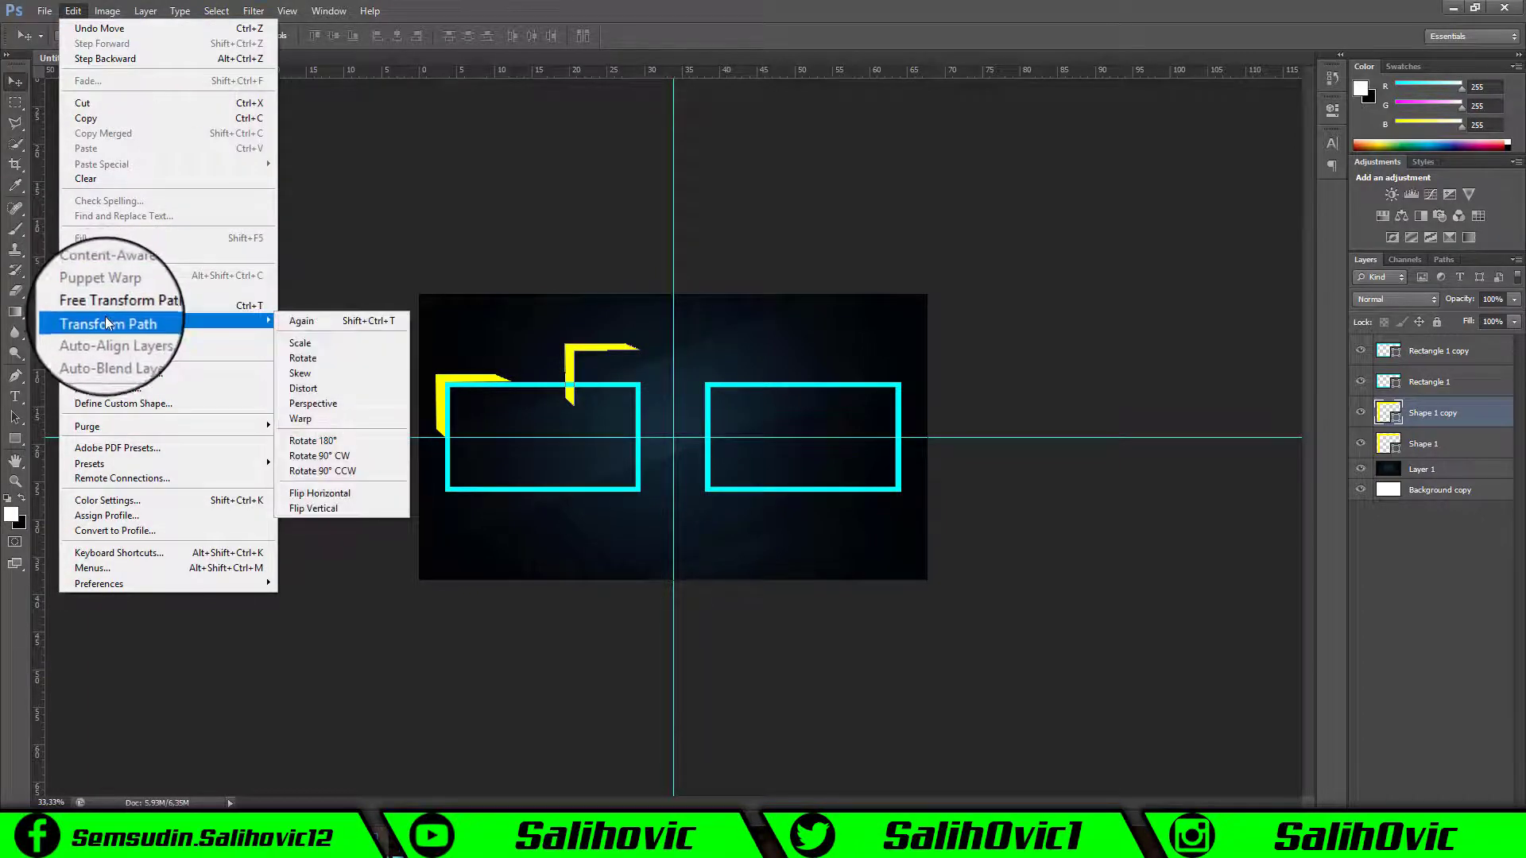
mouse_move(108, 321)
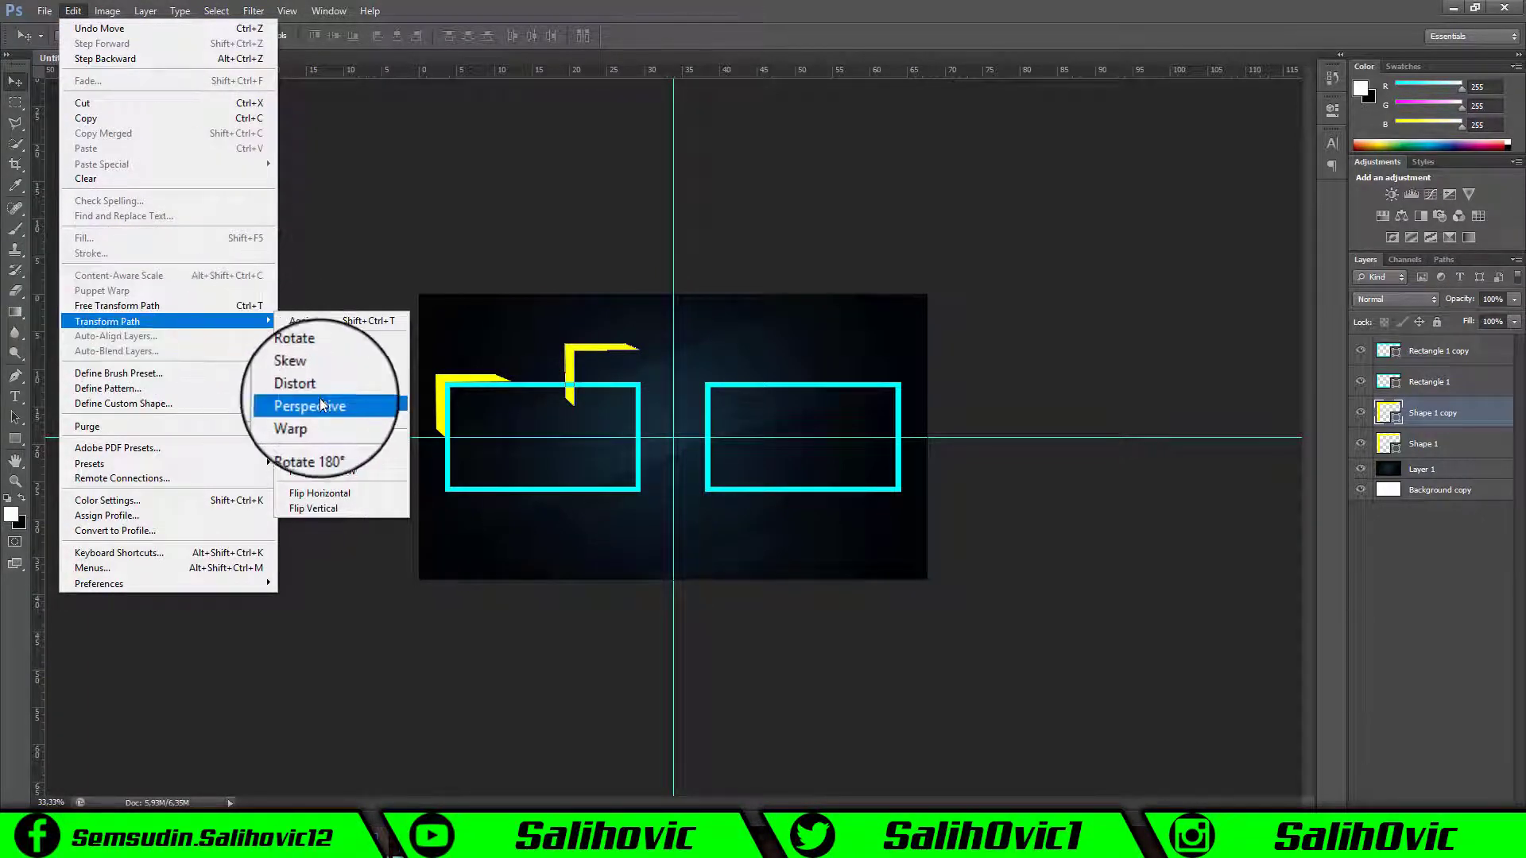
- Flip Shape 1 copy horizontally and fit it onto the left frame's top-right corner
click(300, 493)
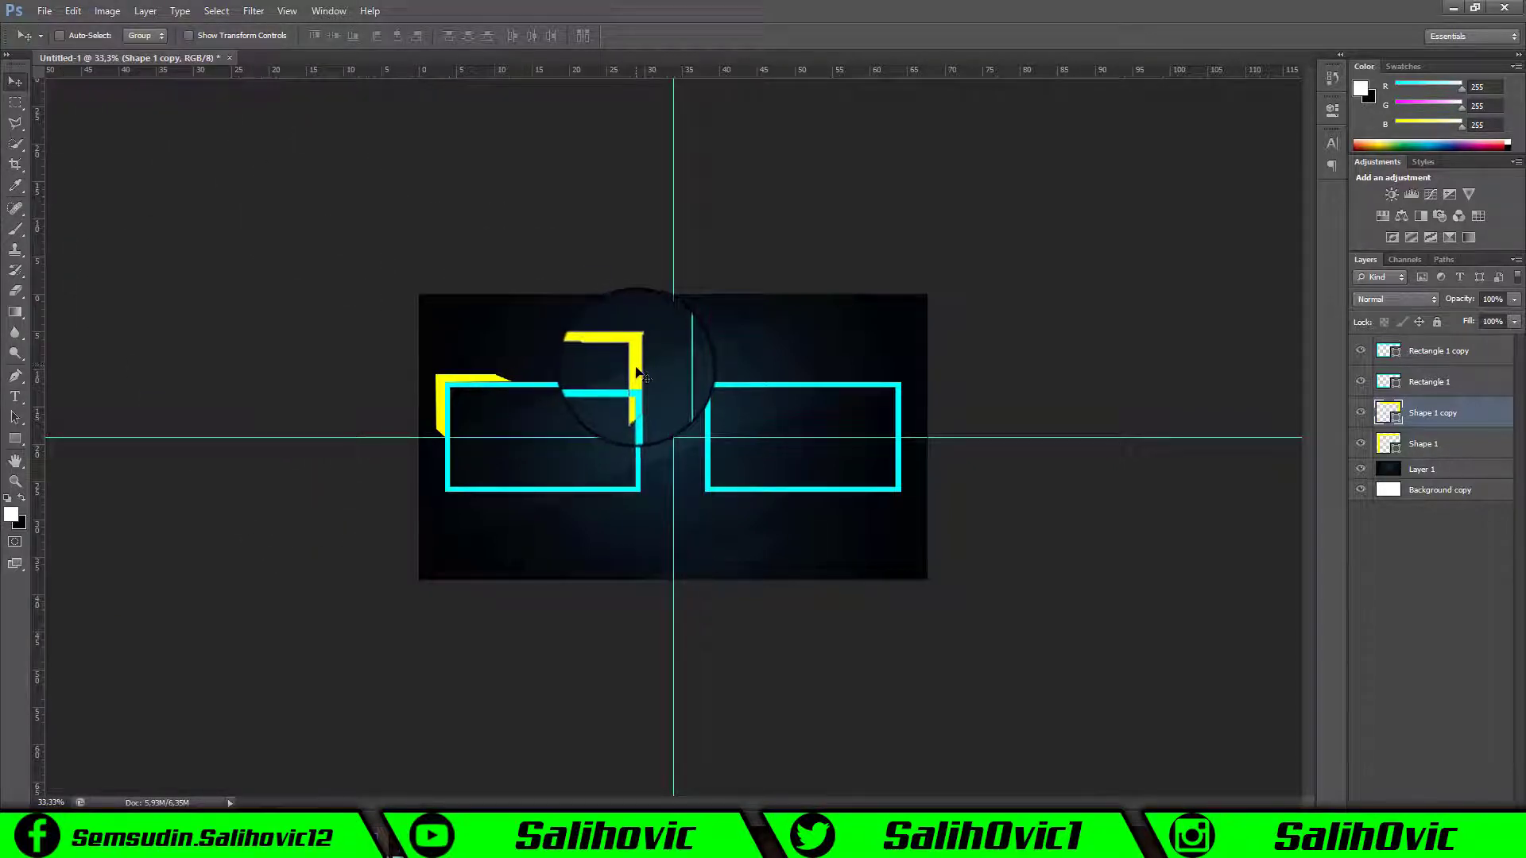
drag(638, 393, 644, 393)
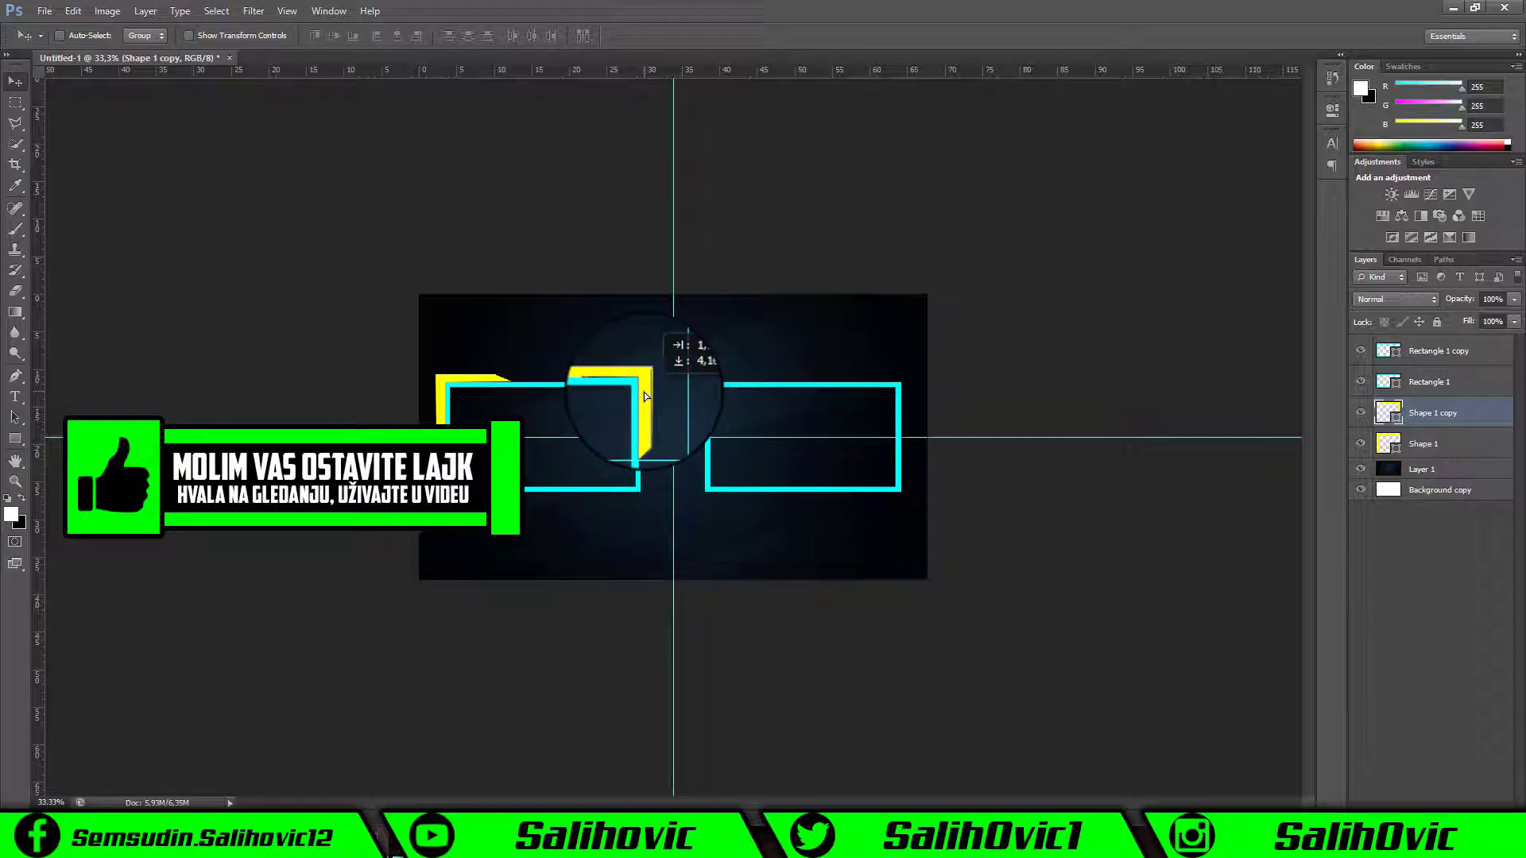
drag(644, 392, 642, 397)
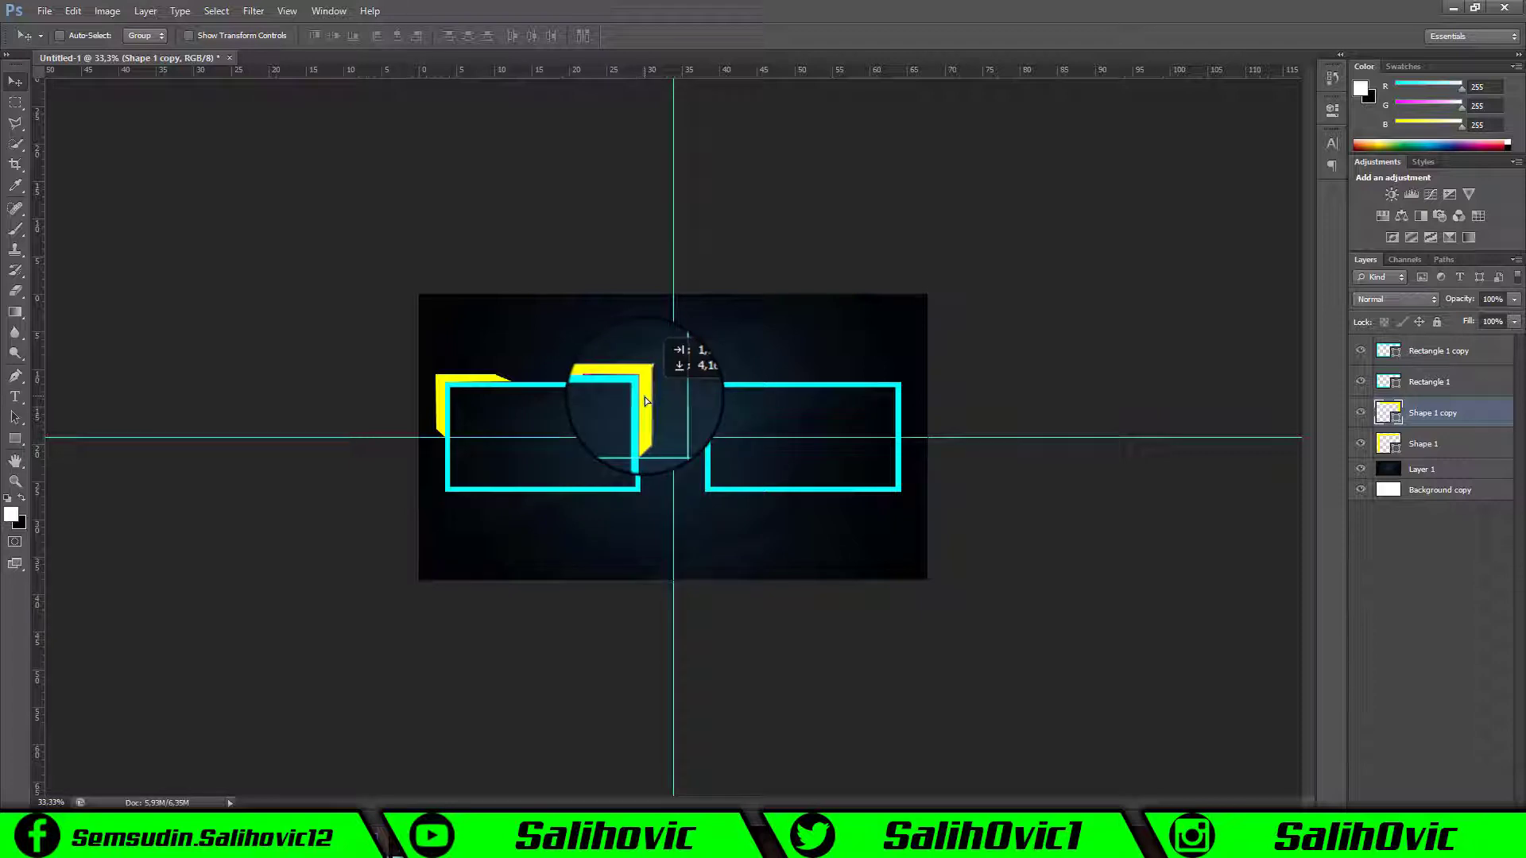
drag(644, 398, 643, 398)
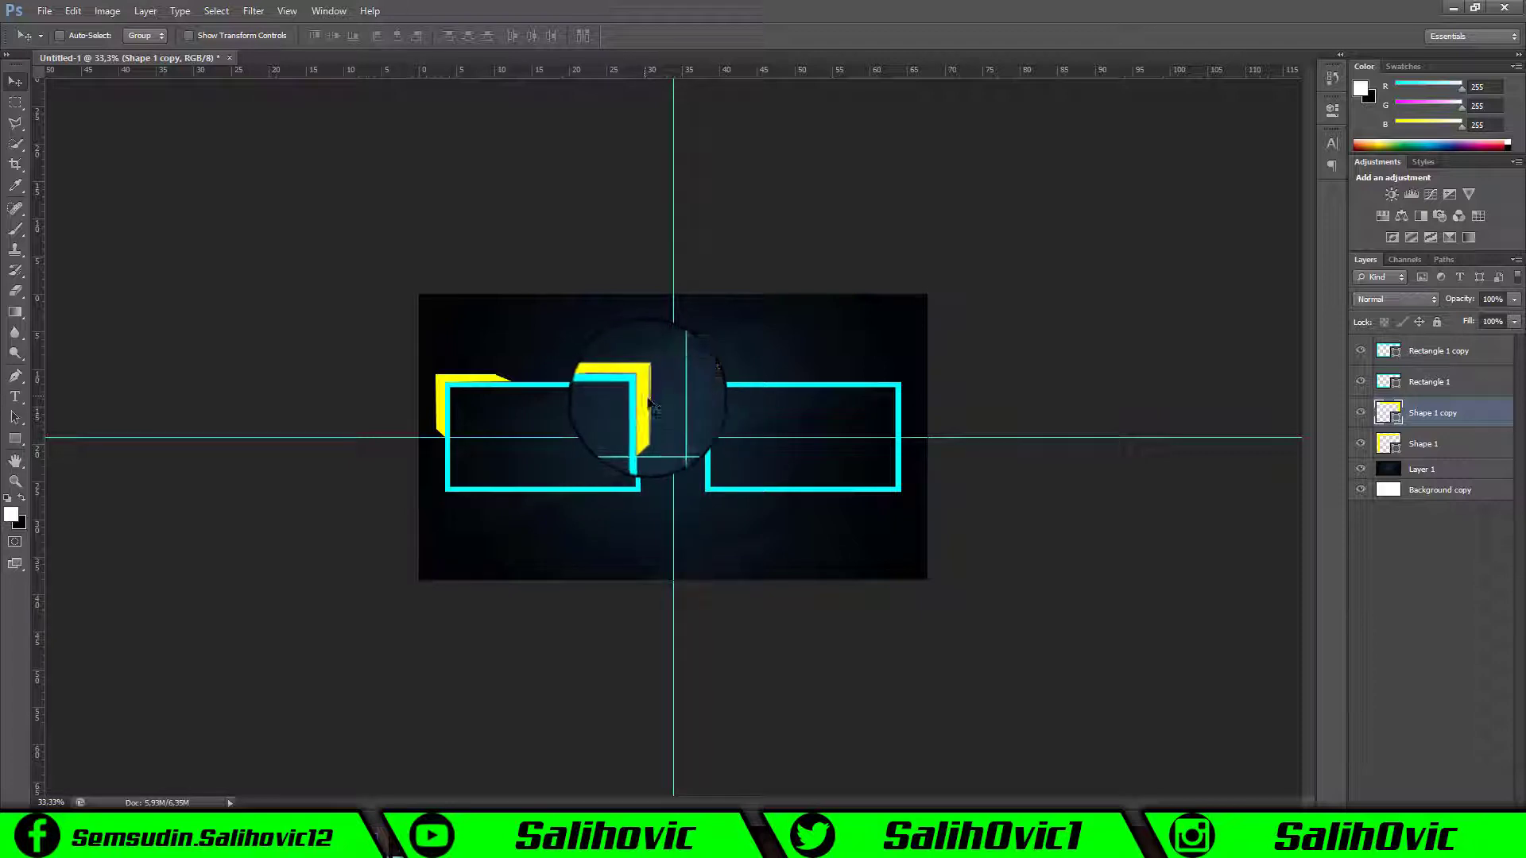
click(1445, 259)
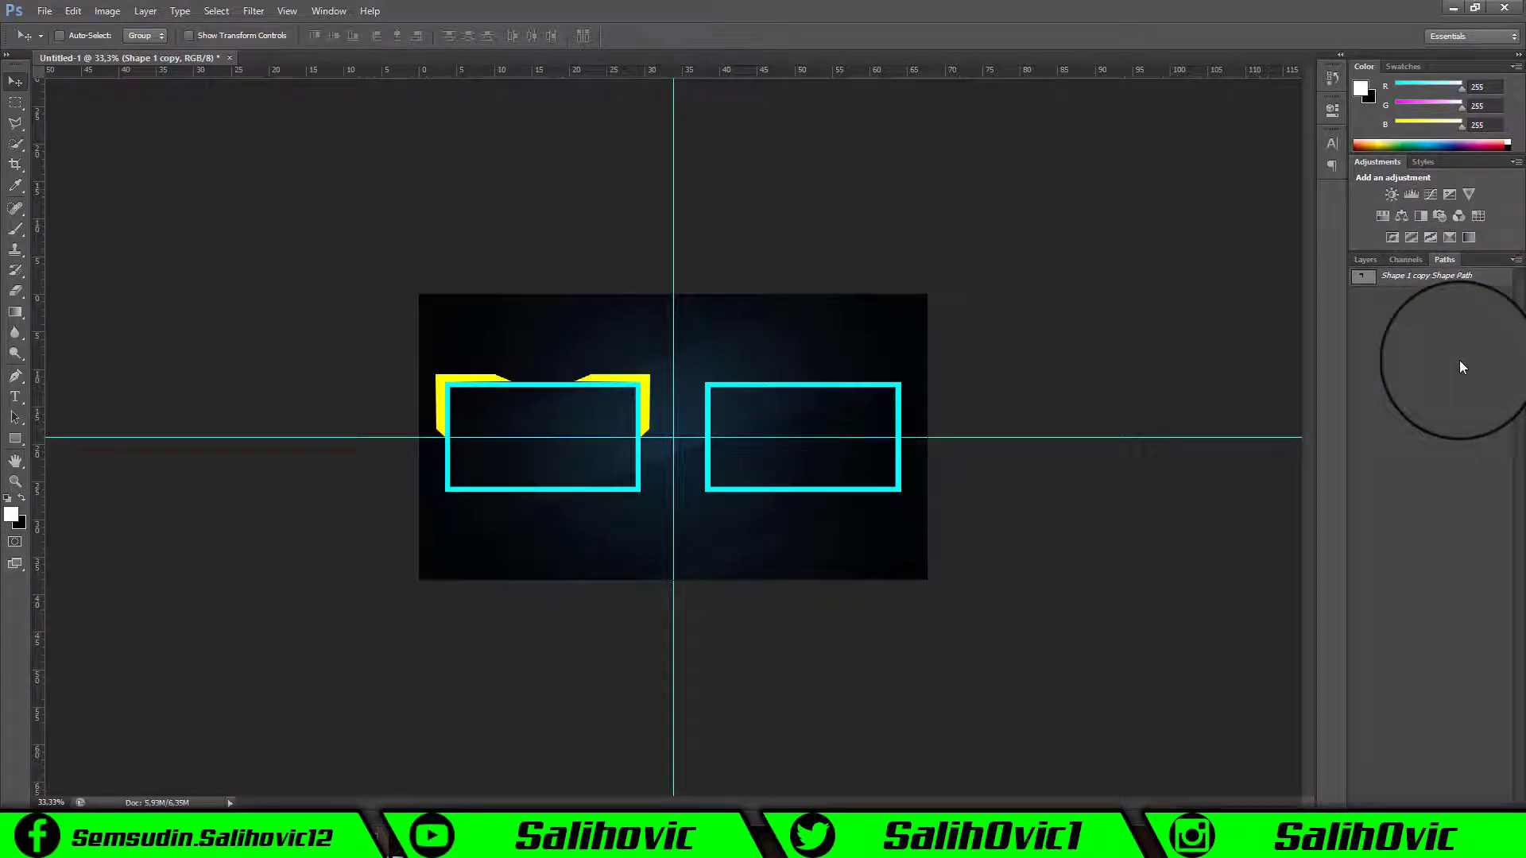
drag(894, 367, 697, 365)
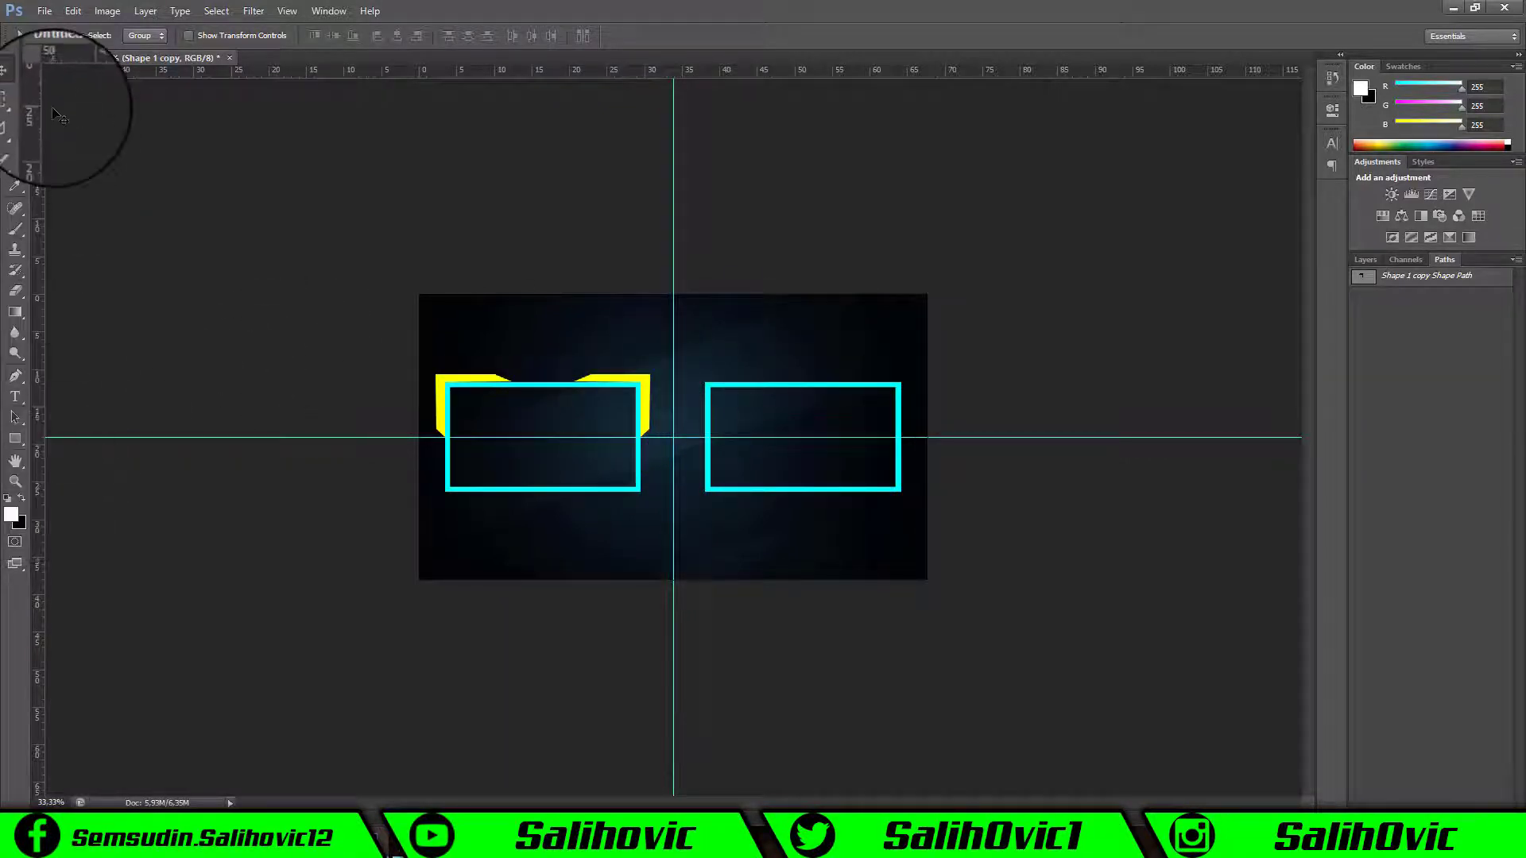
click(16, 482)
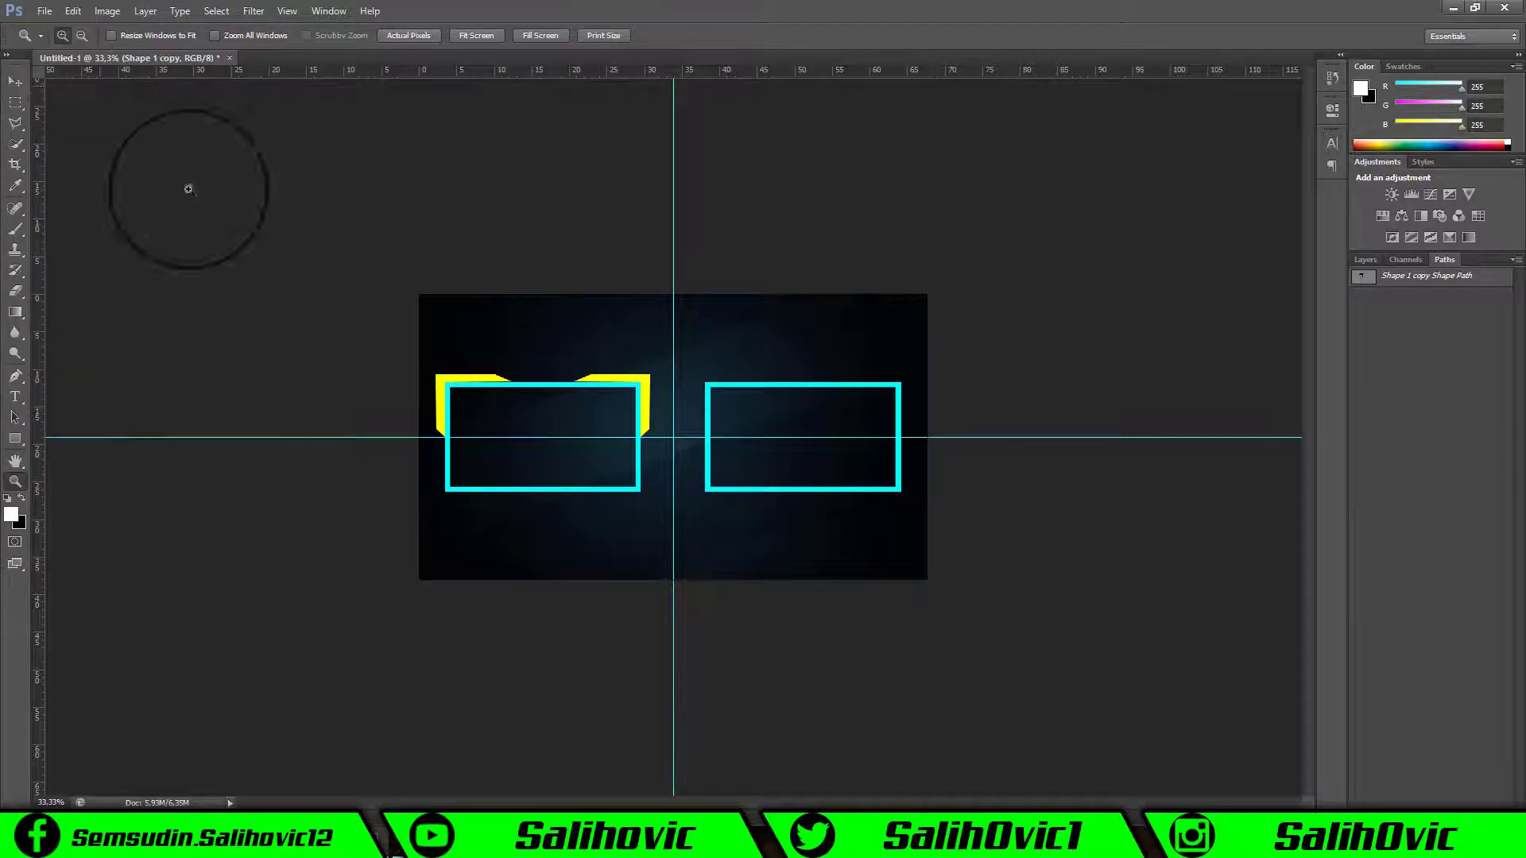
- Zoom to 50% and duplicate Shape 1 as Shape 1 copy 2
click(520, 399)
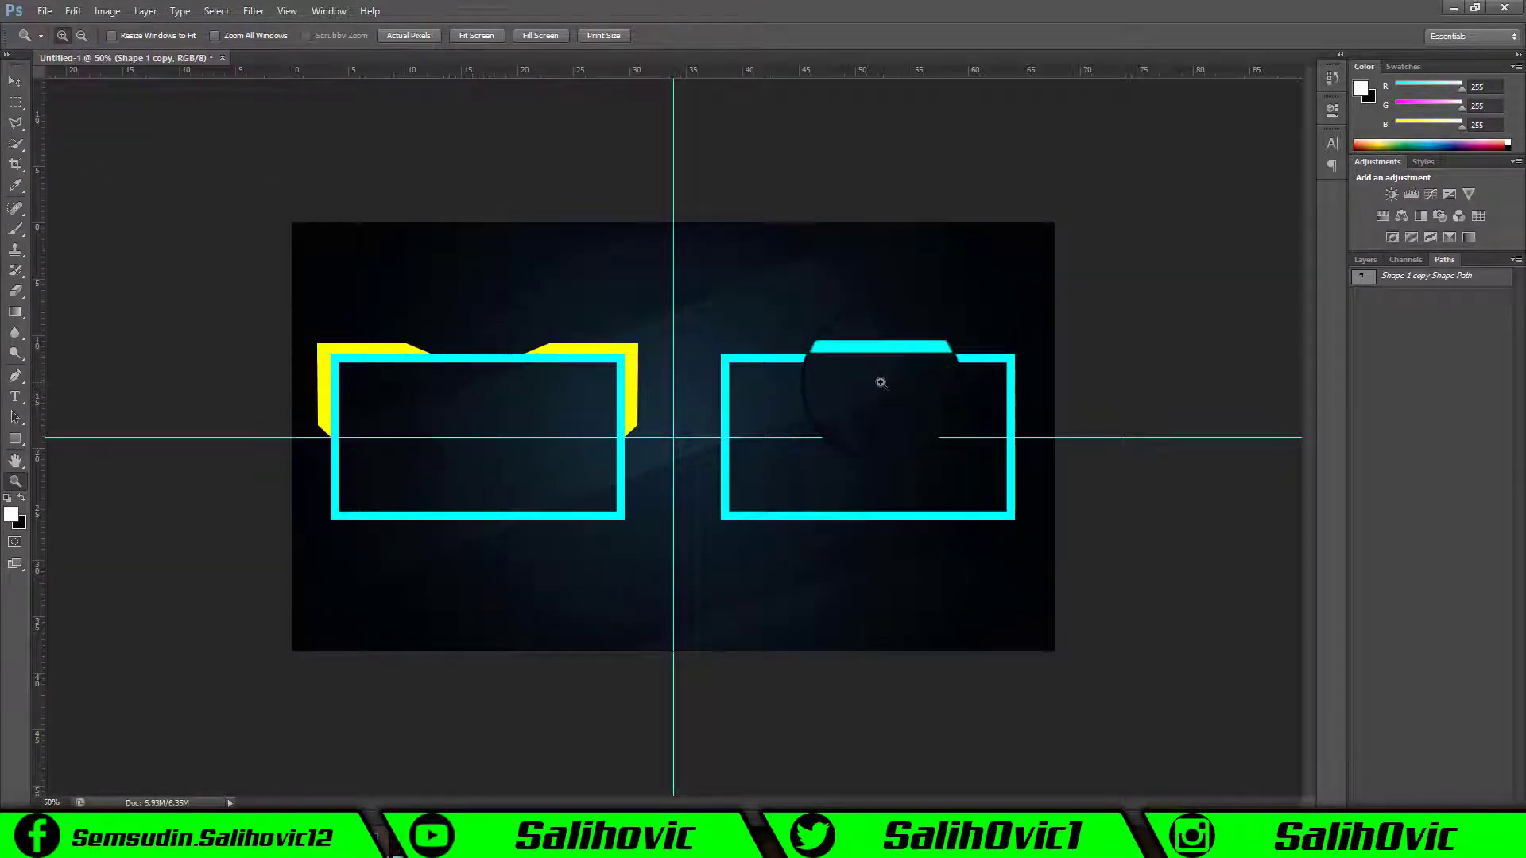
click(1356, 259)
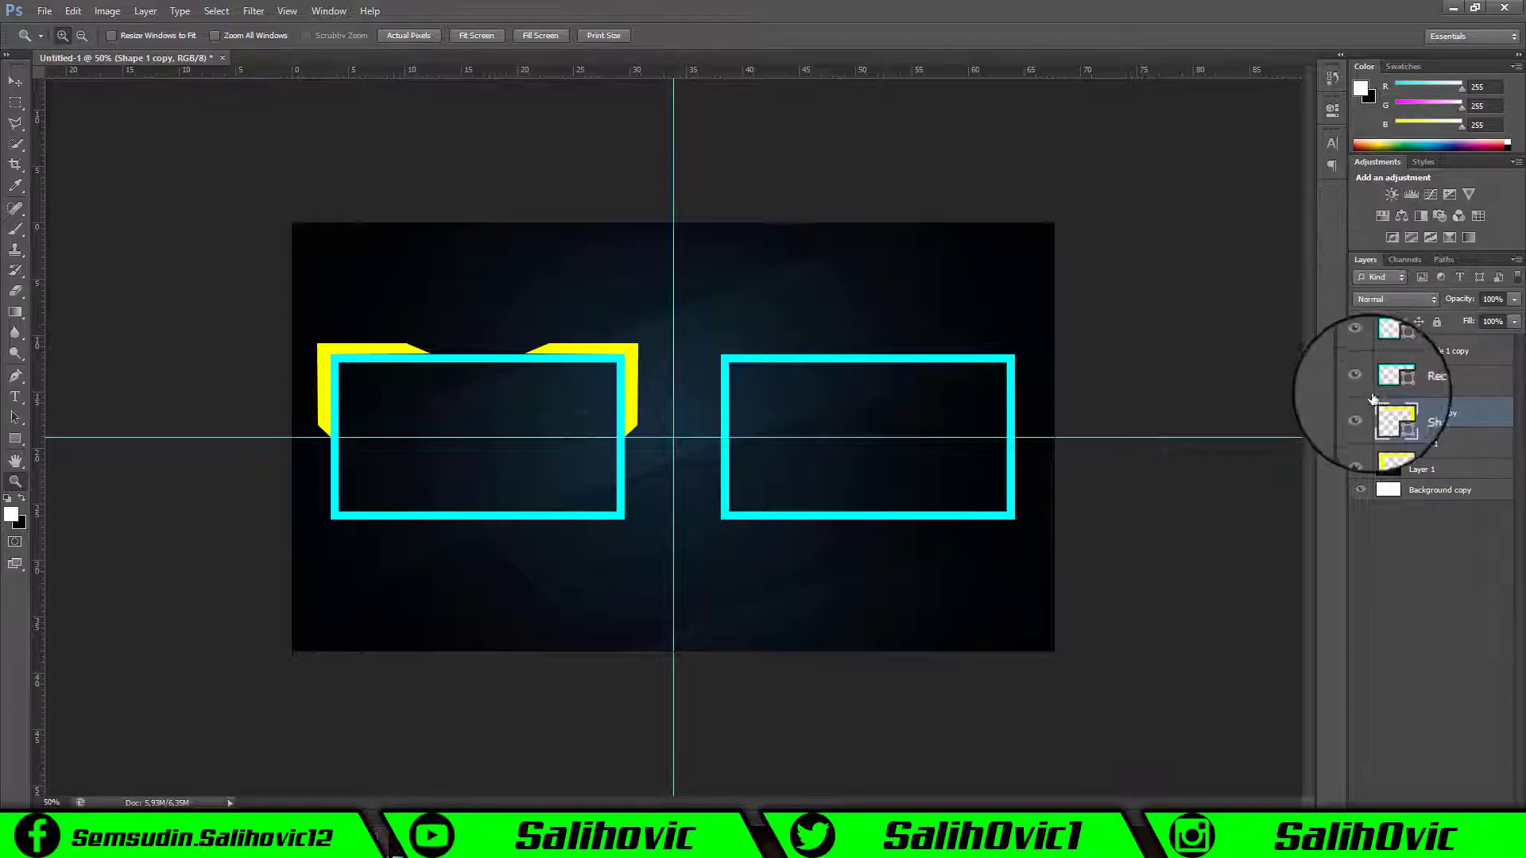
click(1445, 452)
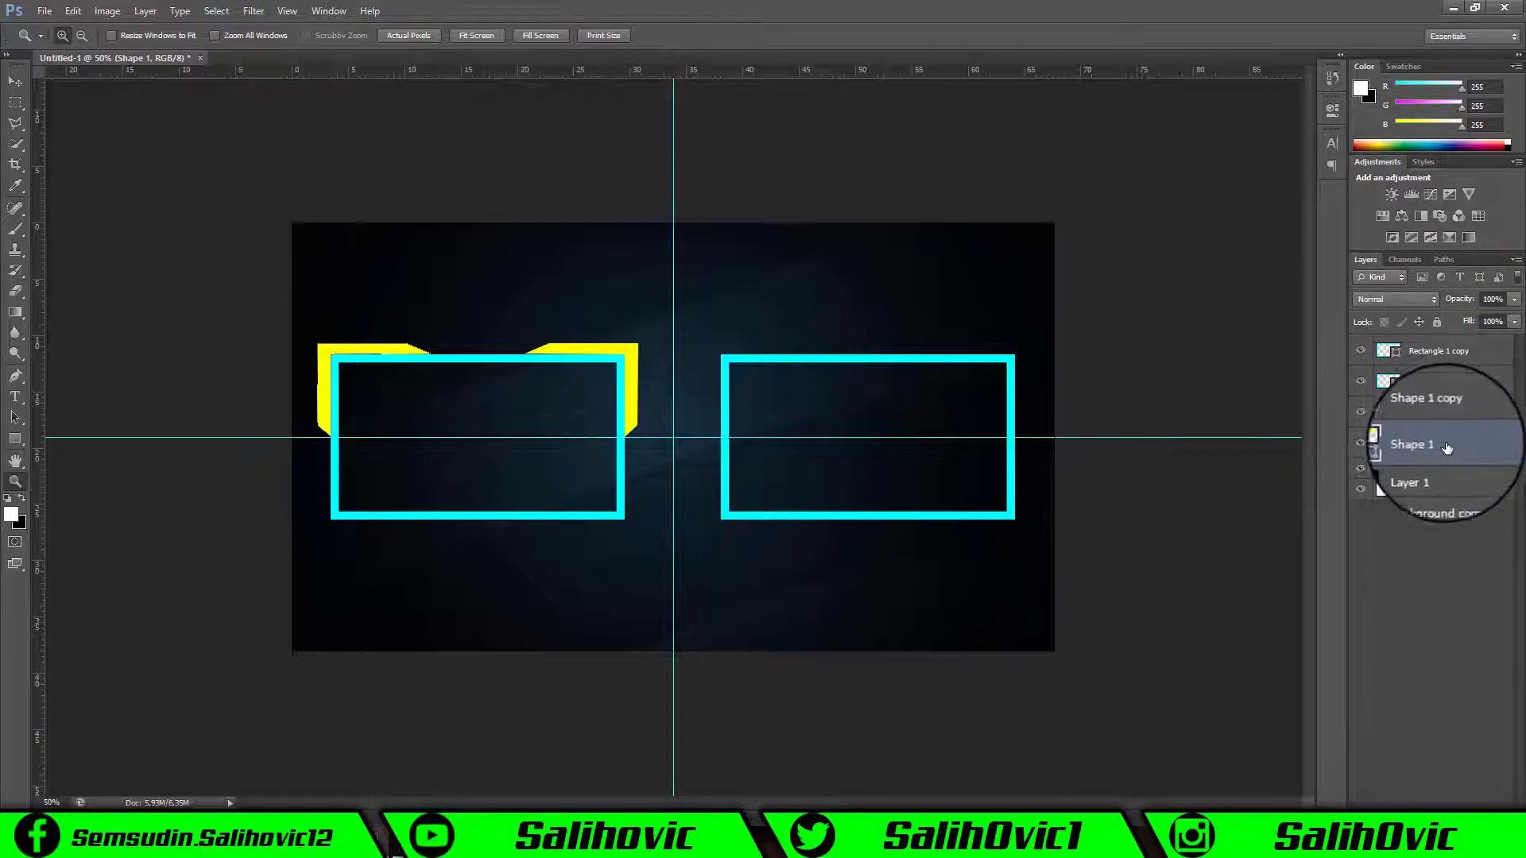
right_click(1438, 450)
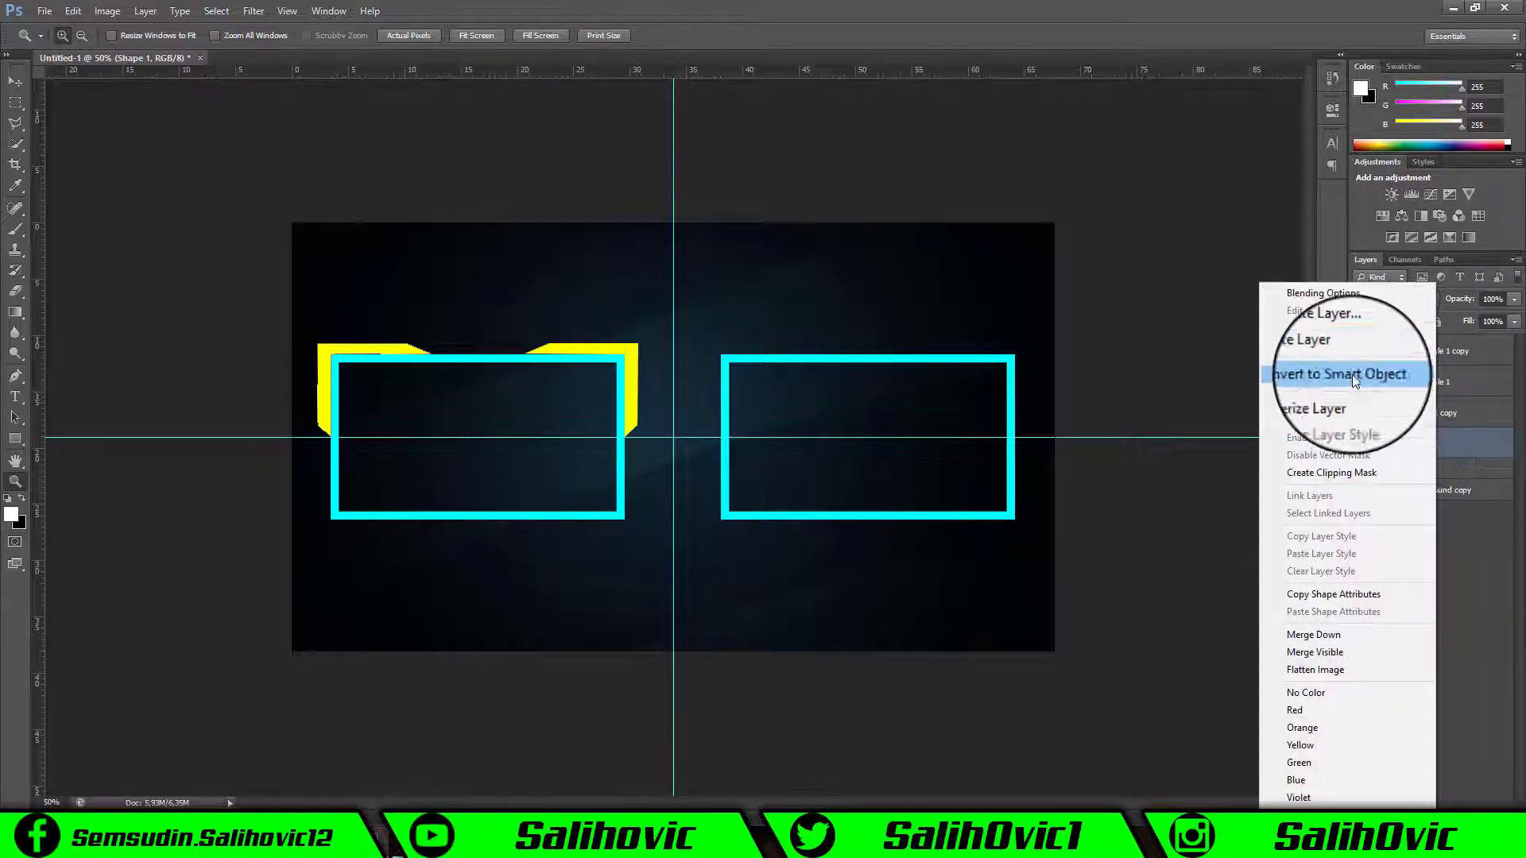
click(1321, 334)
click(906, 256)
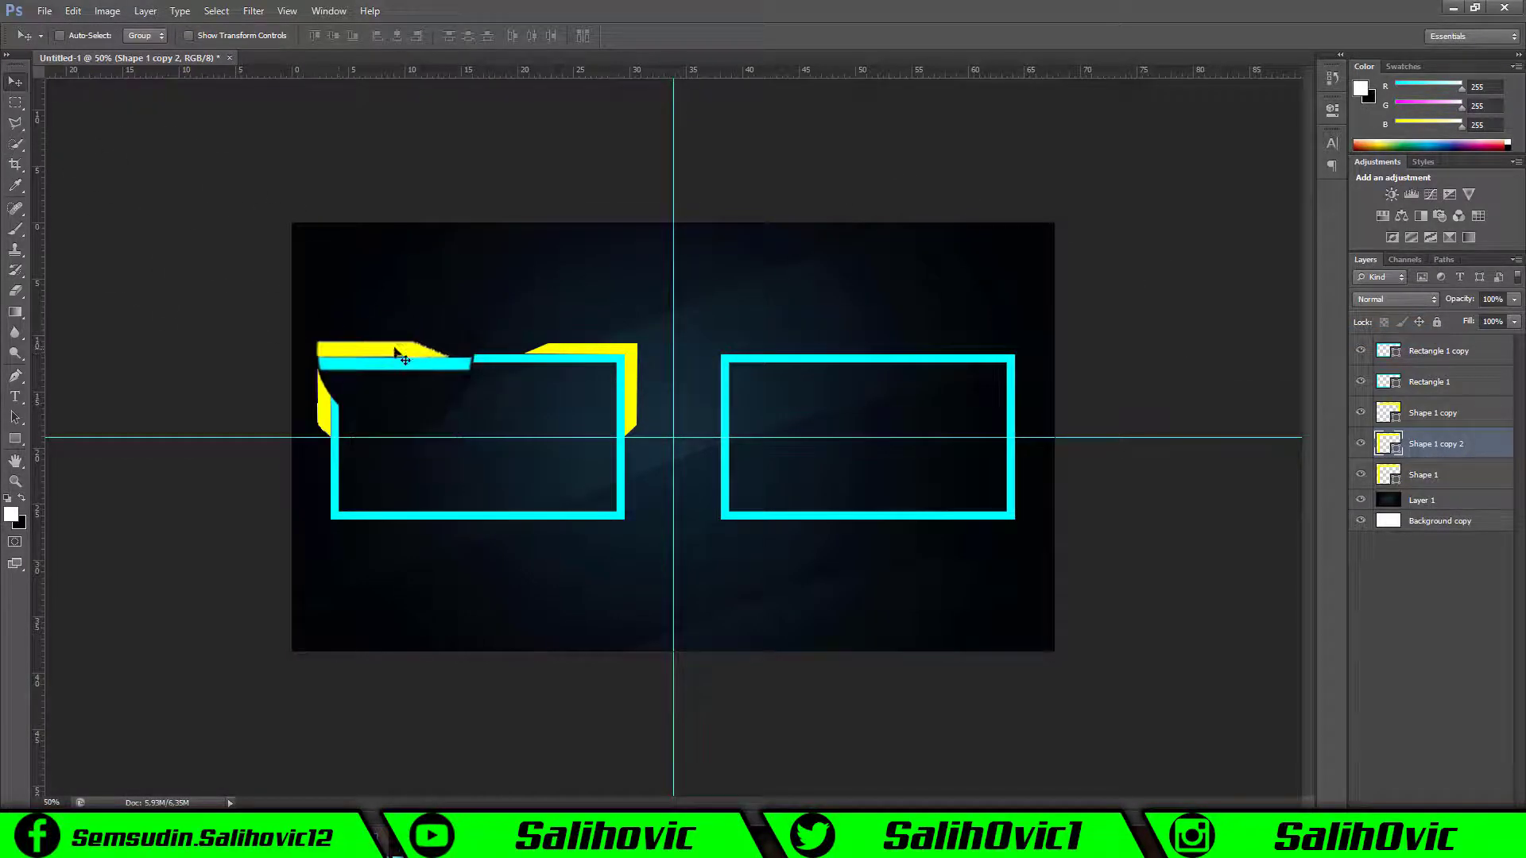
- Flip Shape 1 copy 2 vertically and fit it to the left frame's bottom-left corner
mouse_move(379, 505)
mouse_down()
mouse_move(489, 487)
mouse_move(437, 503)
mouse_up()
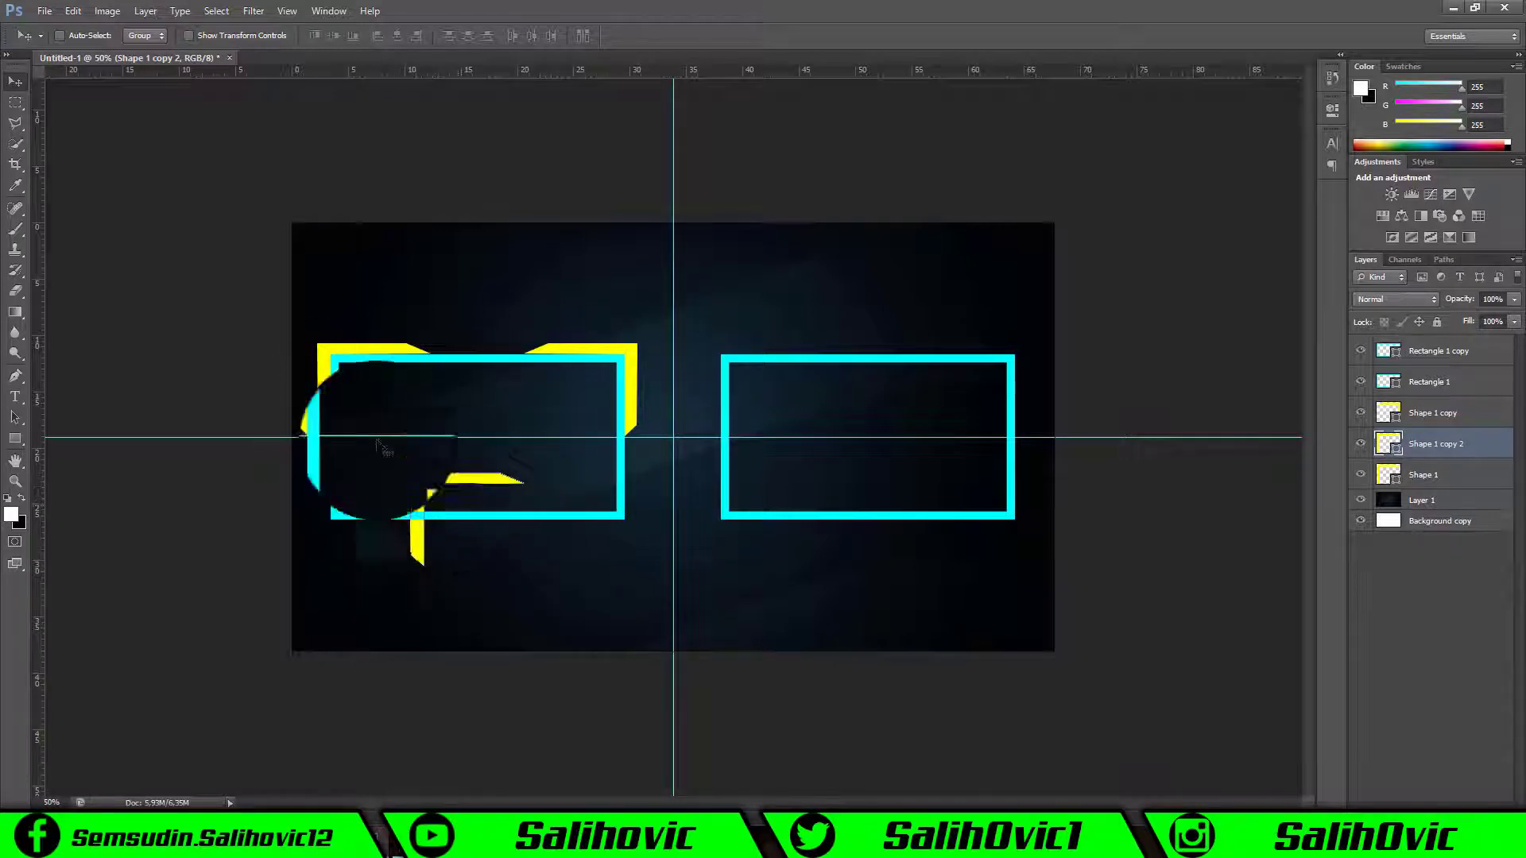
click(72, 11)
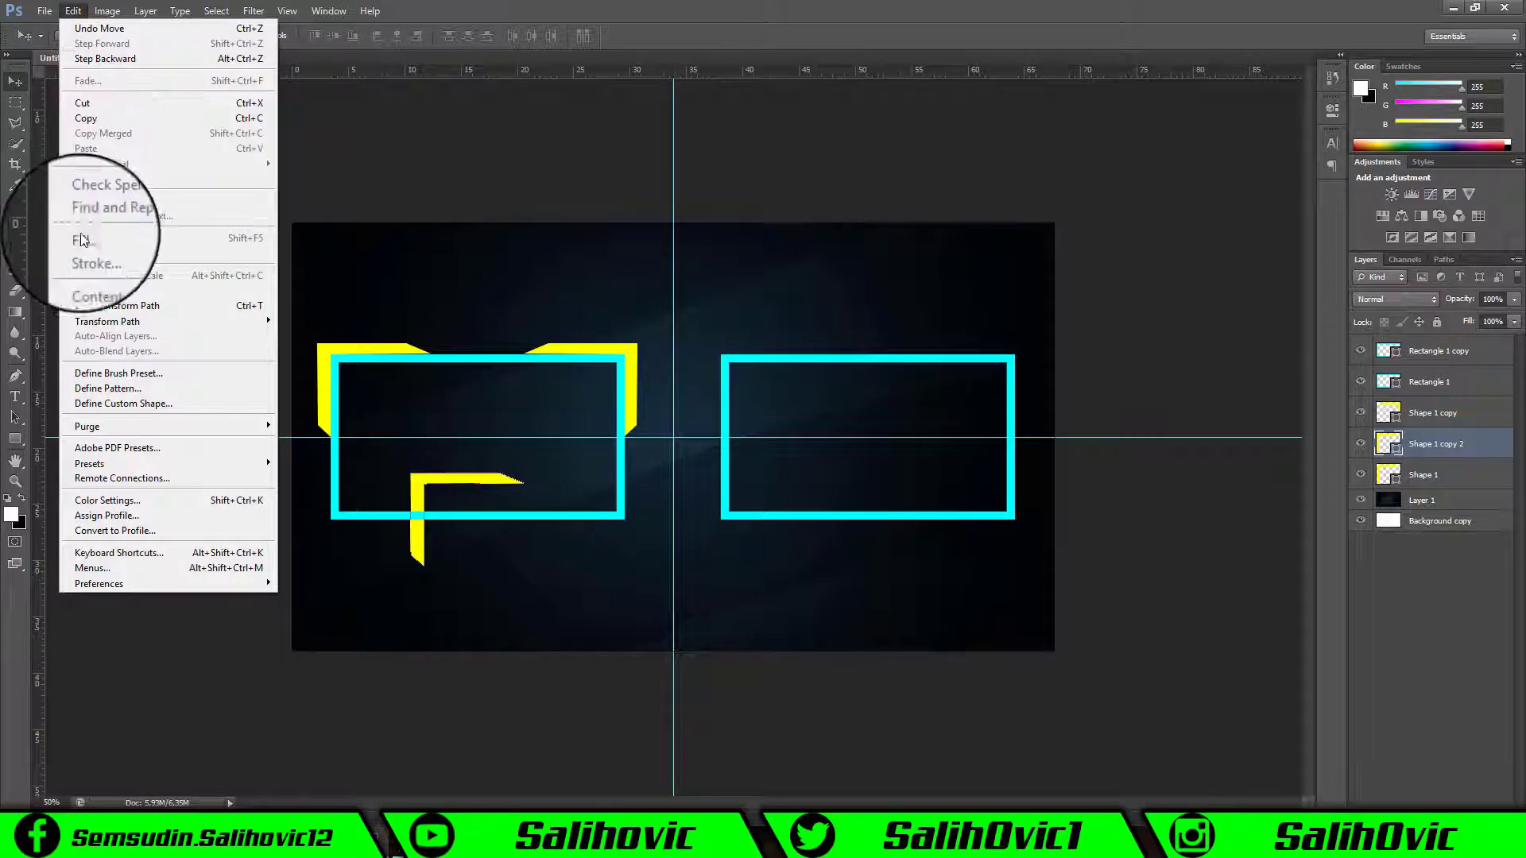
mouse_move(108, 323)
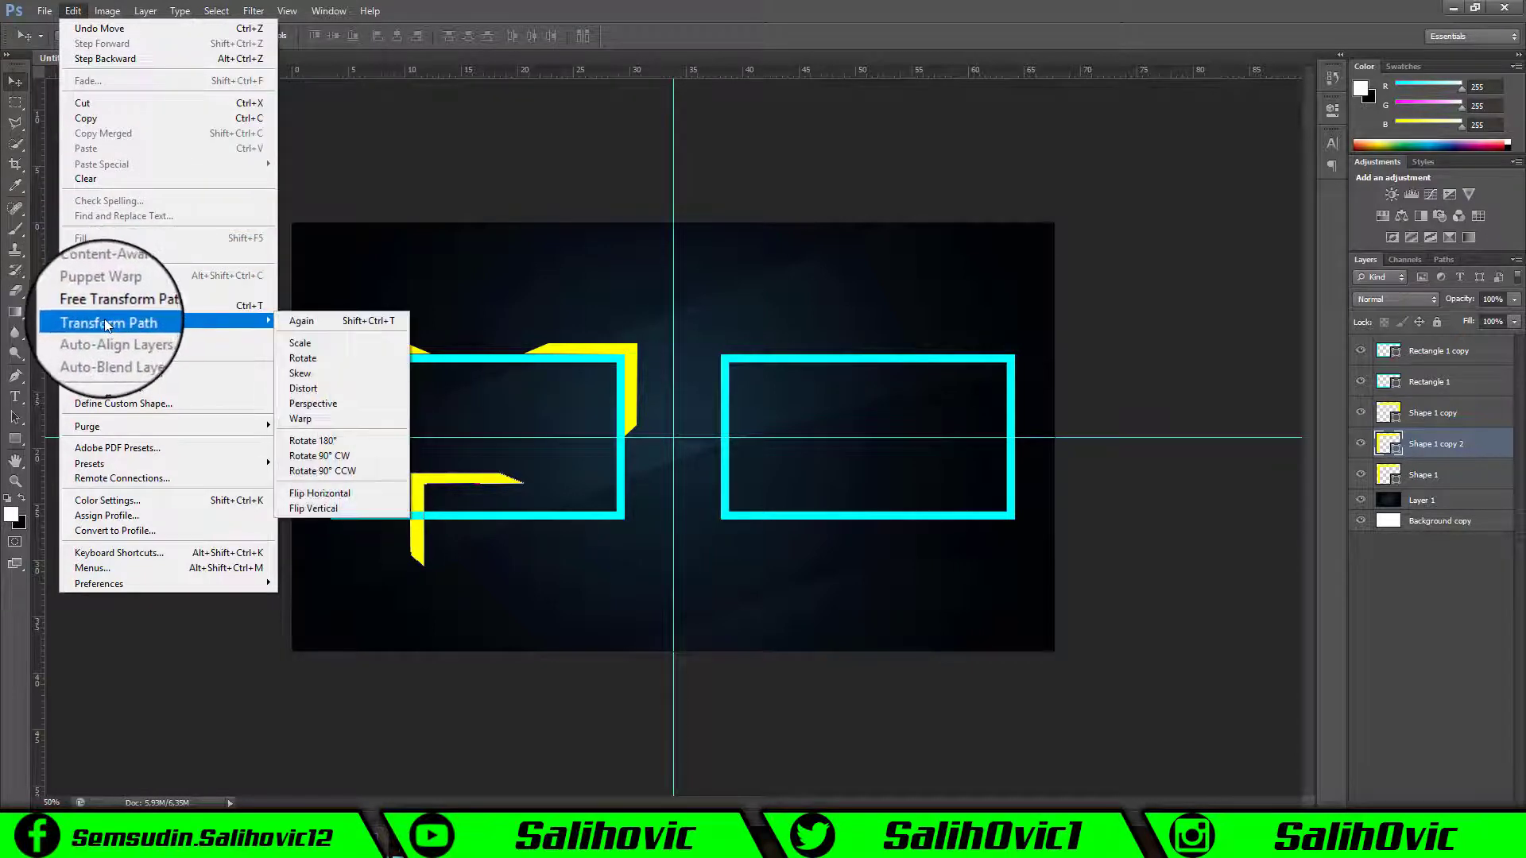
click(308, 510)
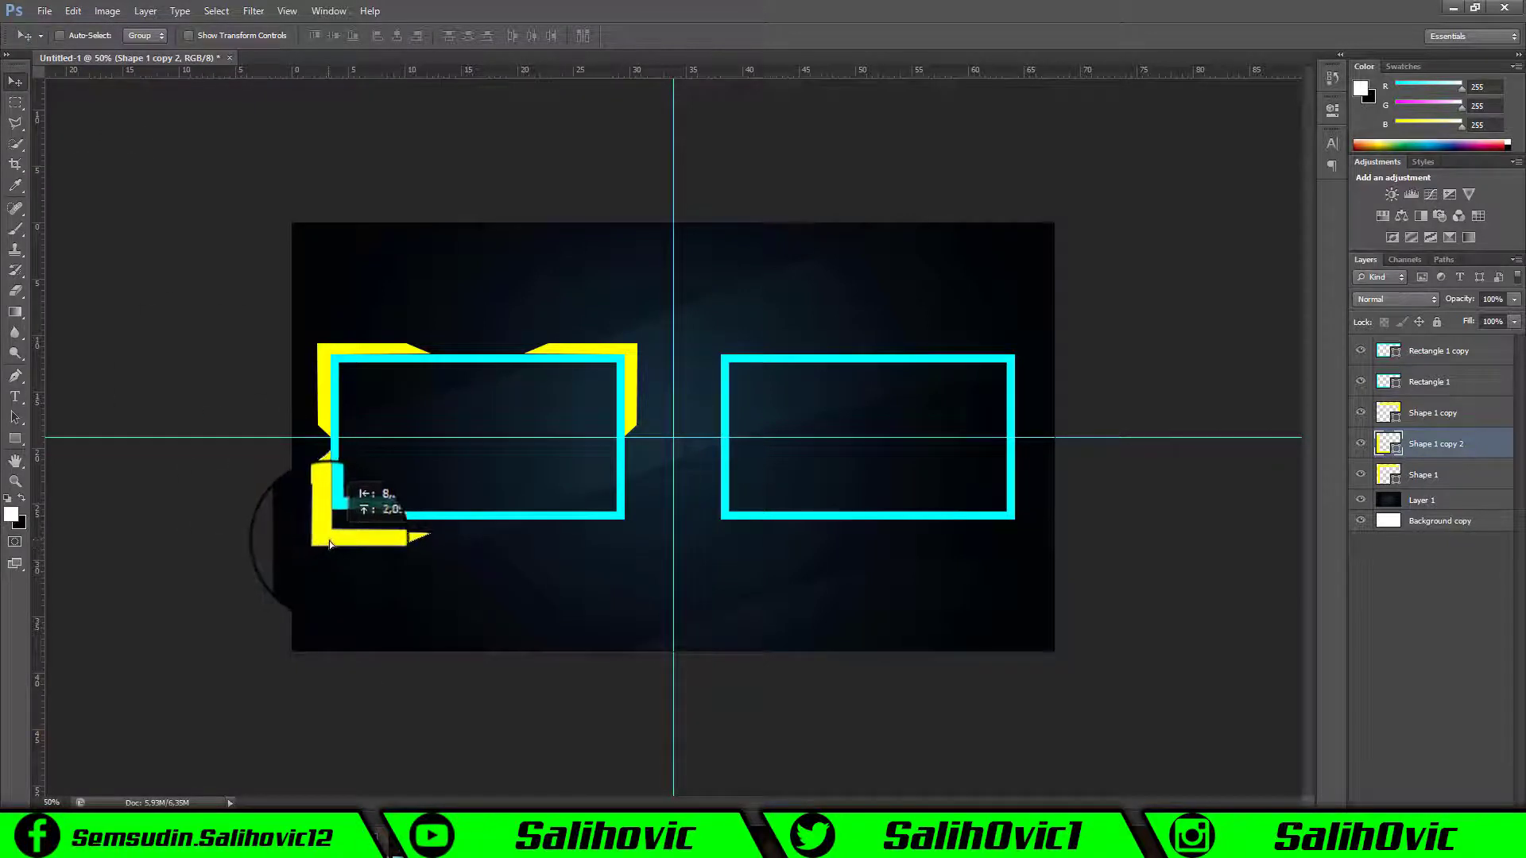
drag(330, 543, 331, 531)
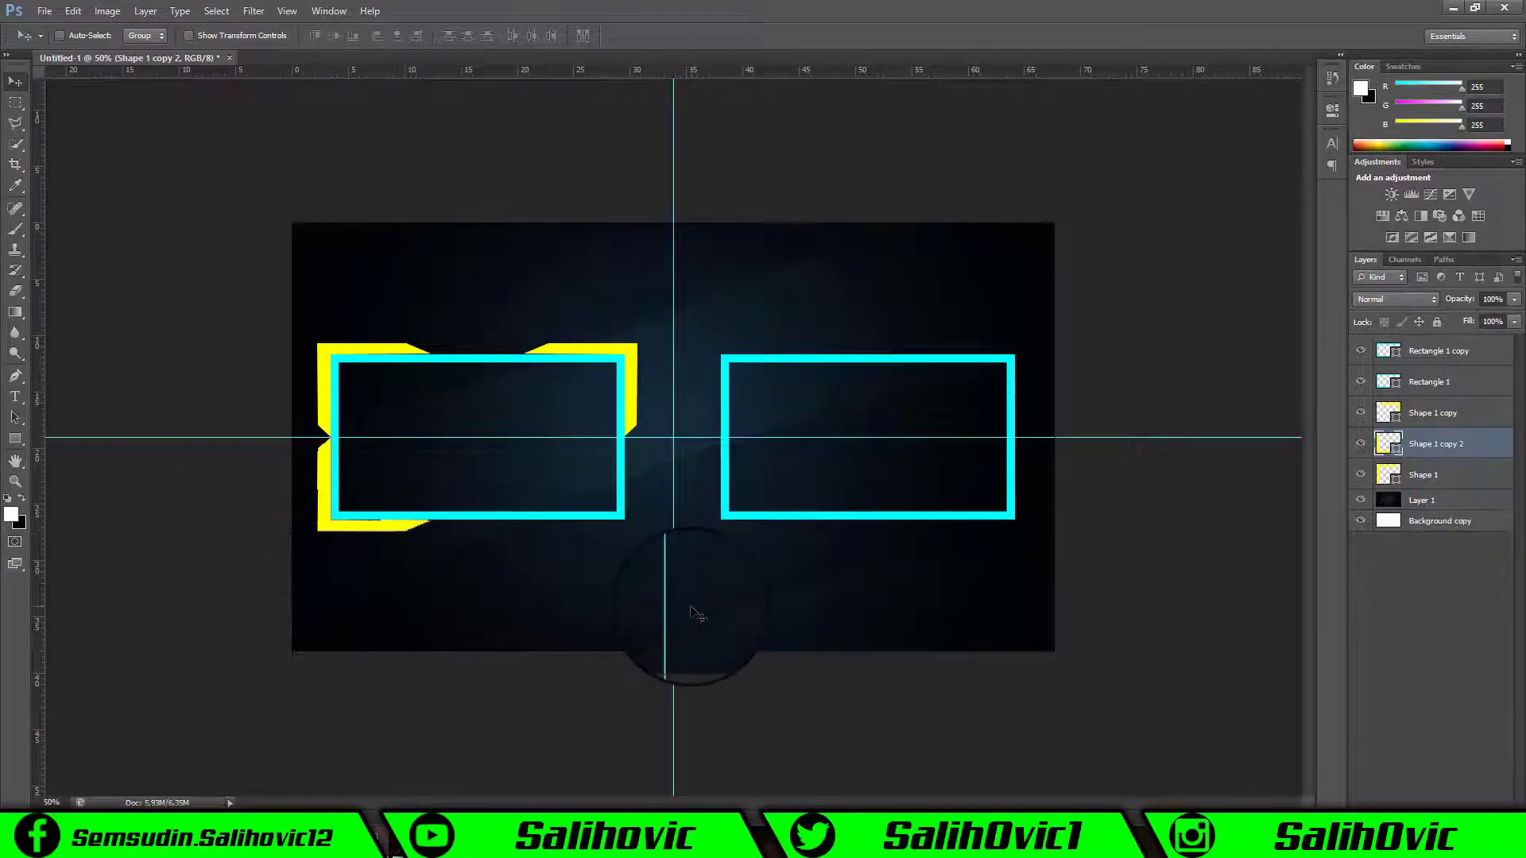
click(1422, 581)
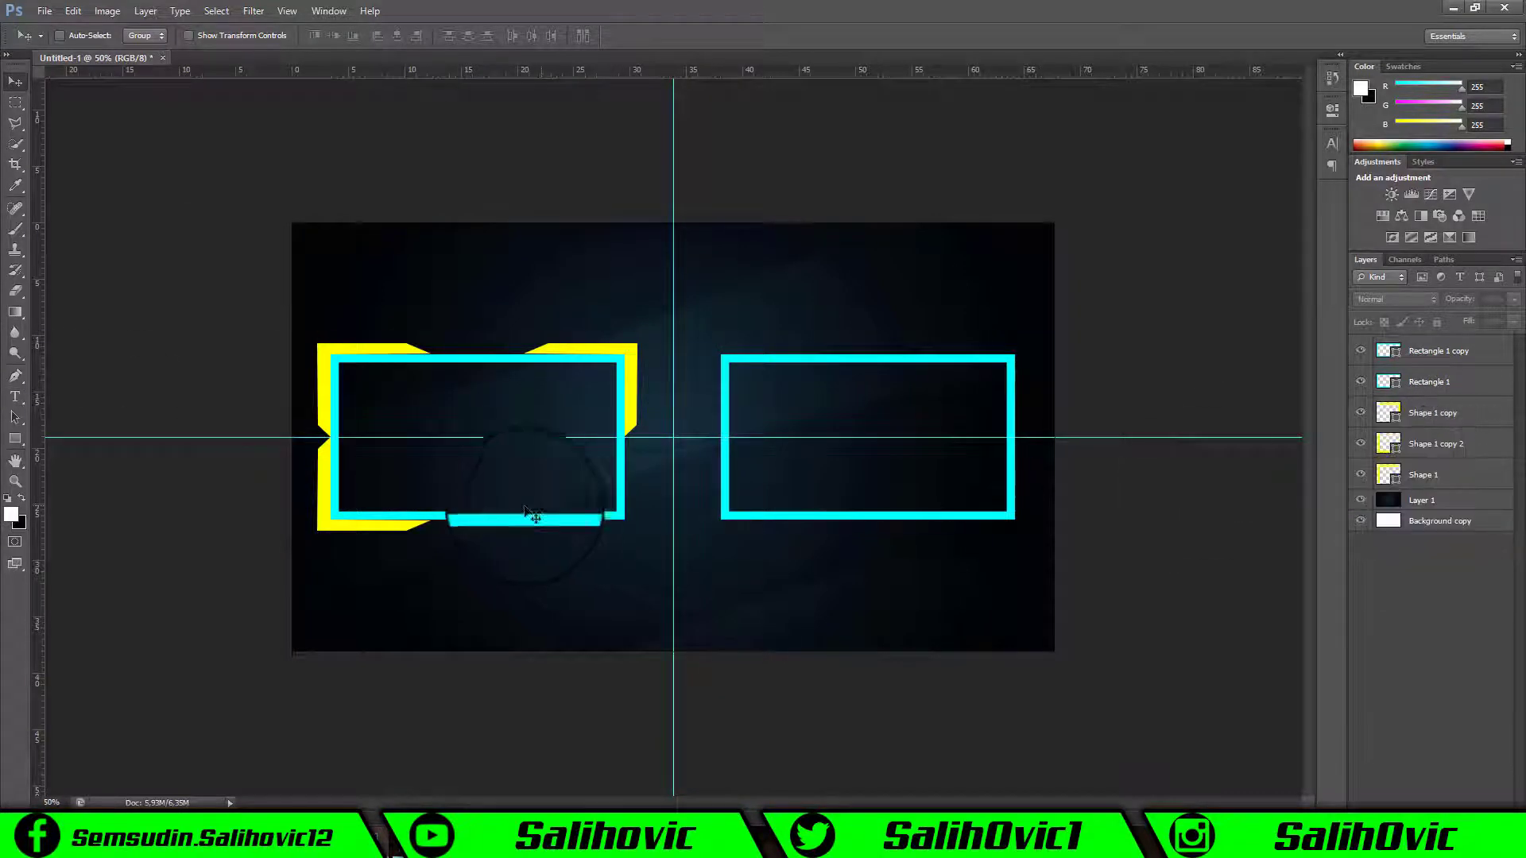
- Duplicate Shape 1 copy 2 as Shape 1 copy 3 and move it to the frame's lower right
click(1448, 446)
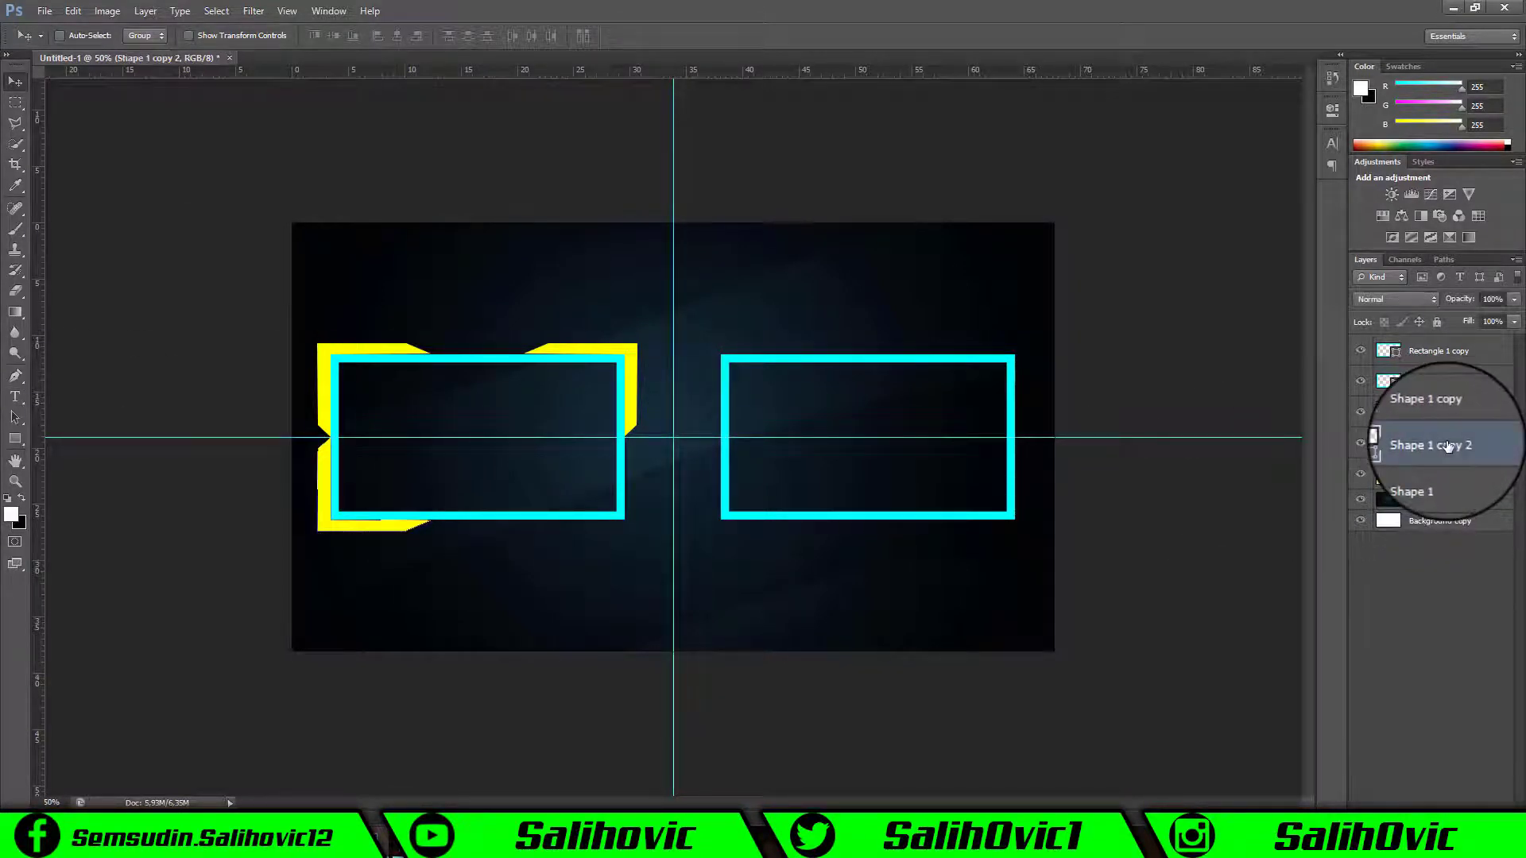
right_click(1449, 446)
click(1350, 337)
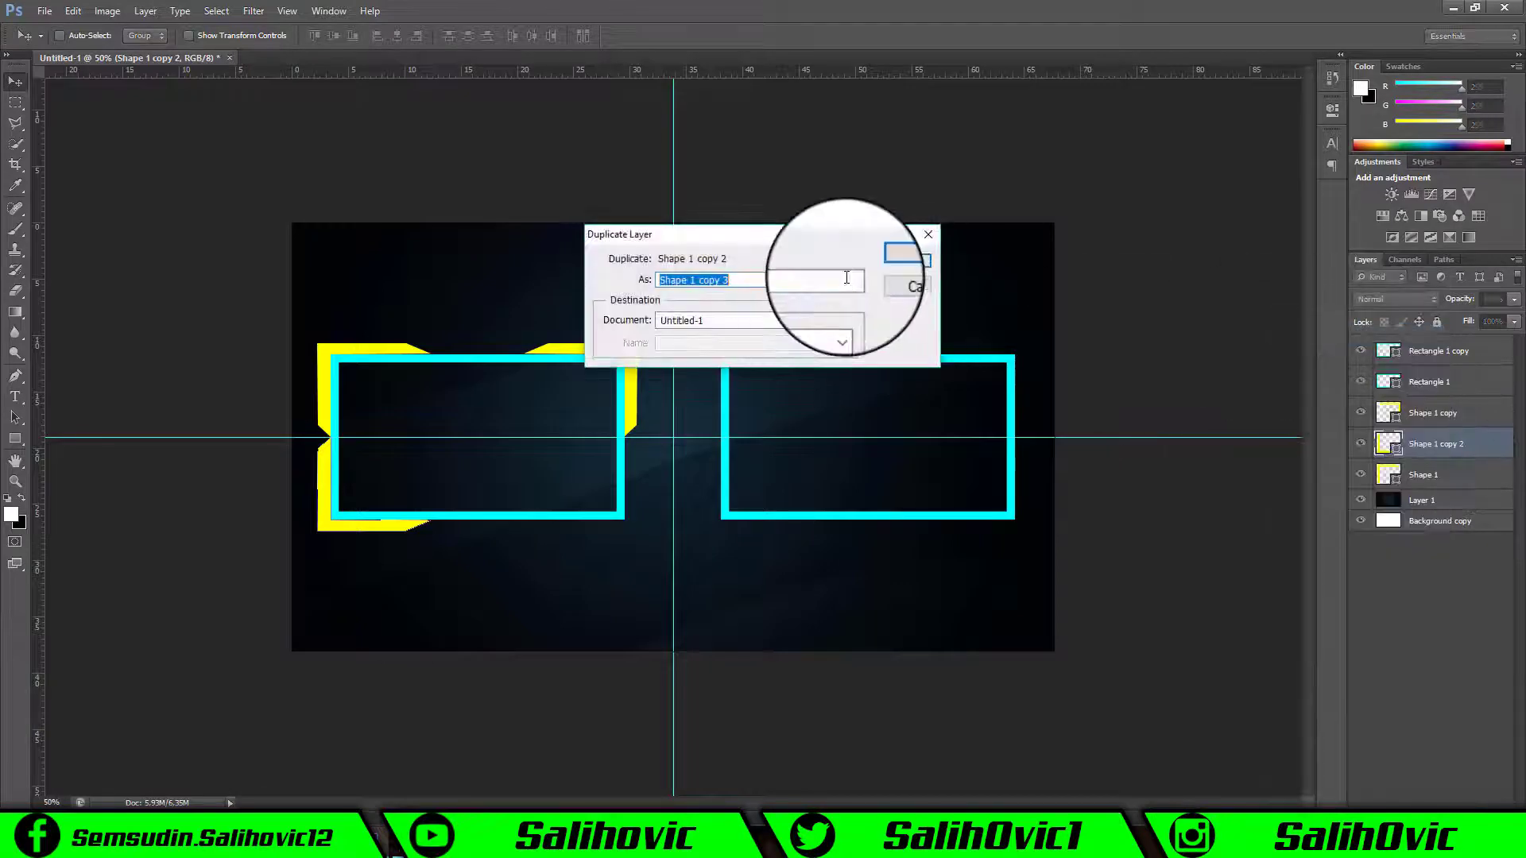
click(907, 255)
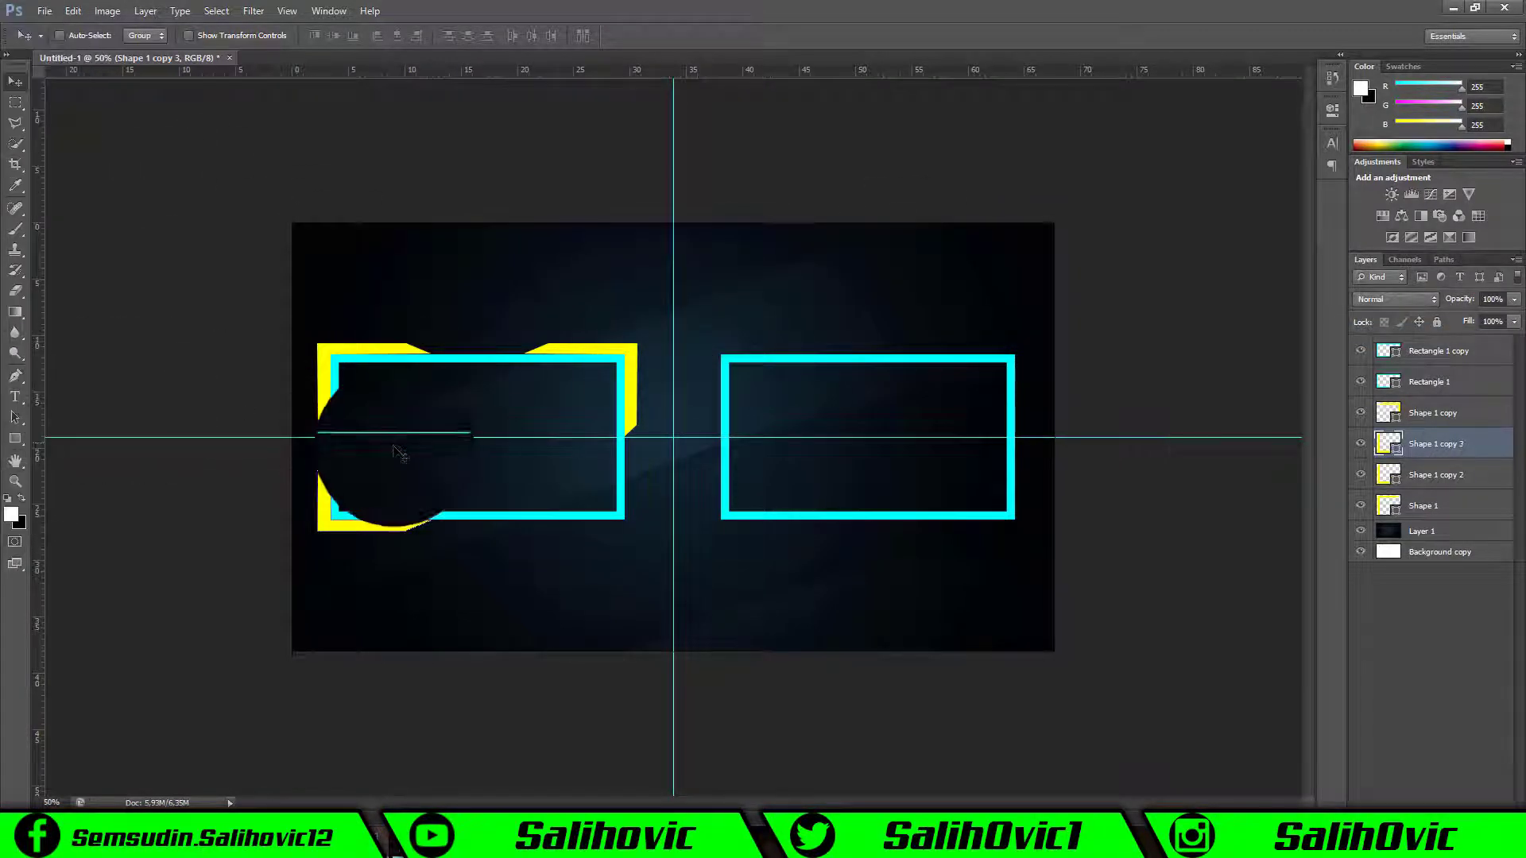
drag(372, 522, 355, 528)
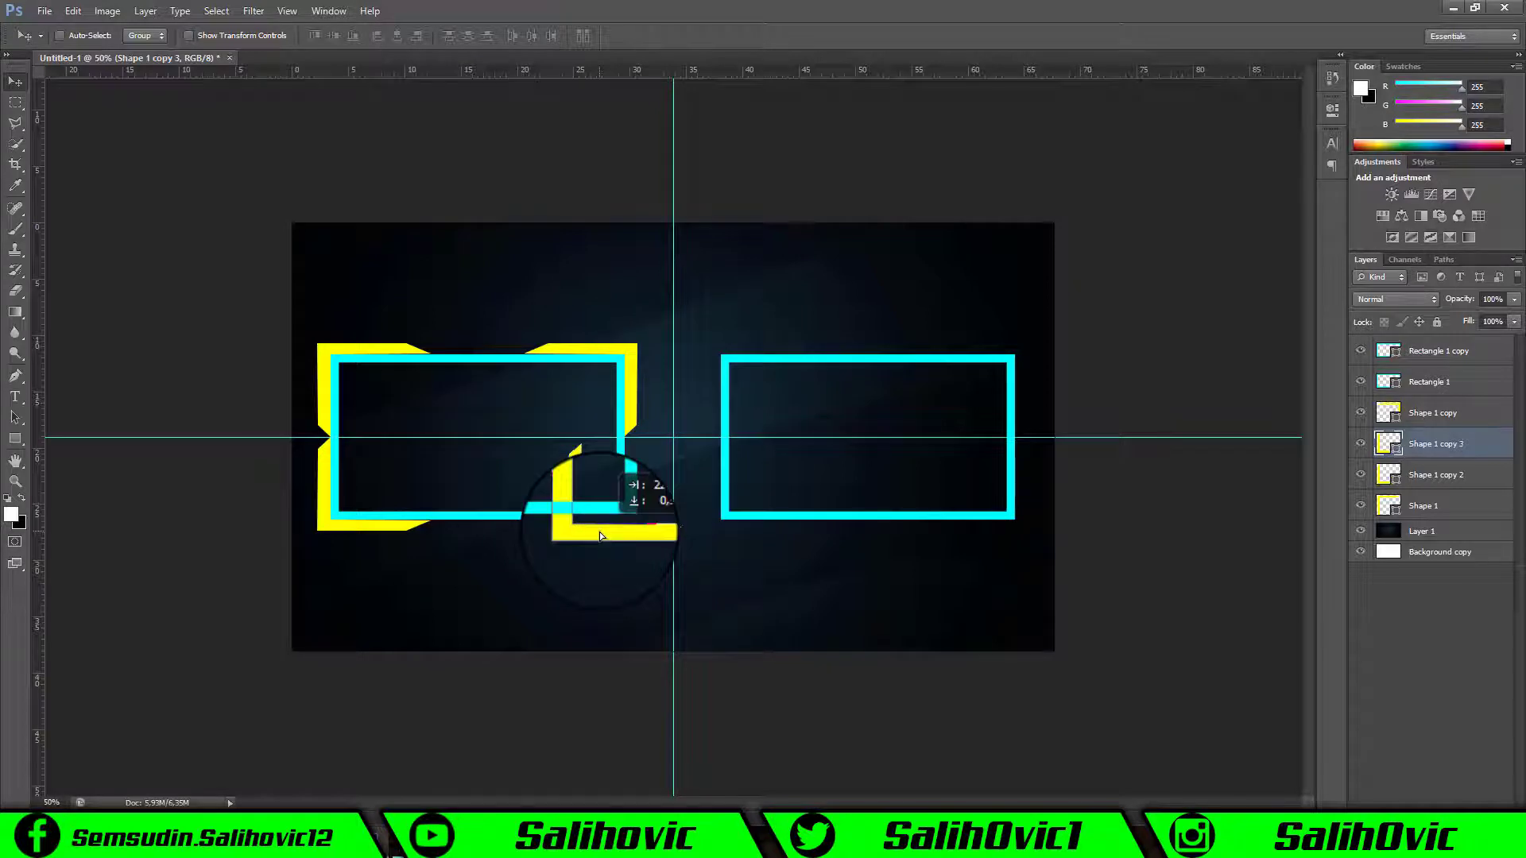
drag(600, 532, 599, 532)
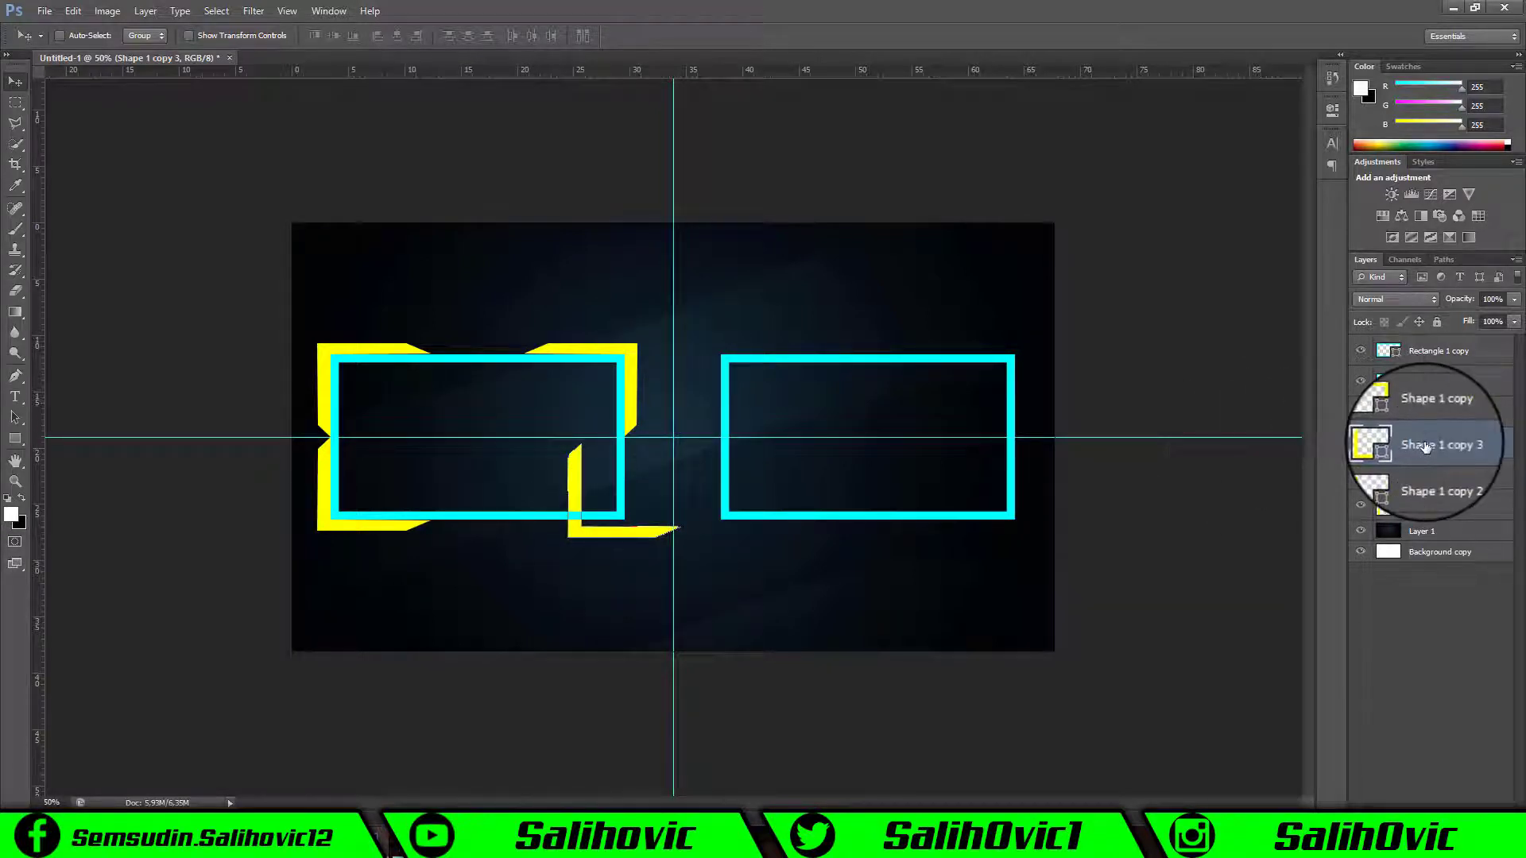
- Delete the Shape 1 copy 3 and Shape 1 copy 2 layers
right_click(1361, 447)
click(1361, 351)
click(722, 310)
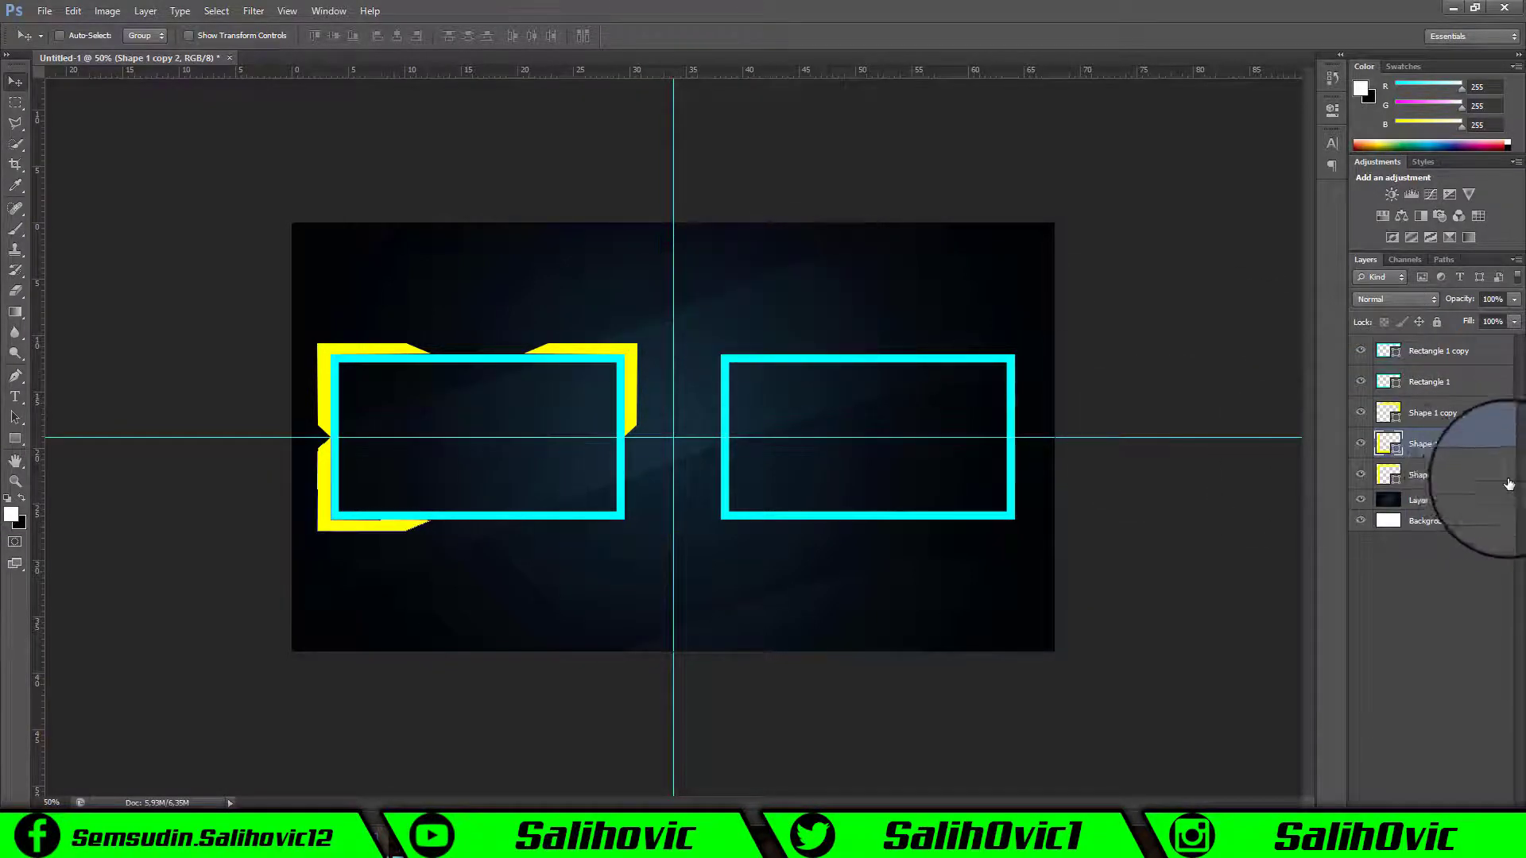
right_click(1423, 443)
click(1352, 354)
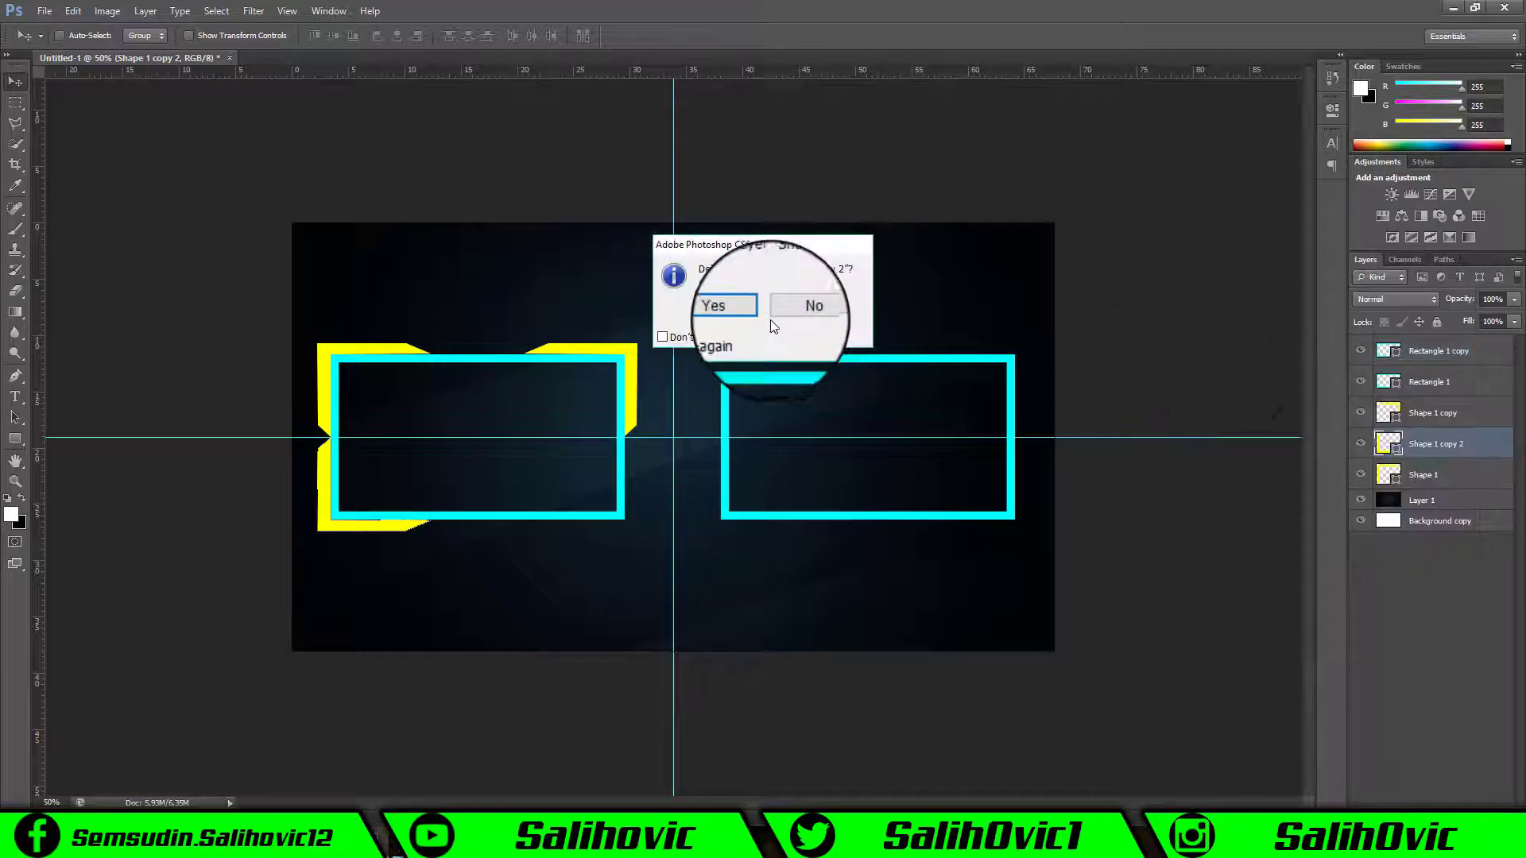
click(721, 310)
- Delete the remaining Shape 1 and Shape 1 copy layers
right_click(1451, 445)
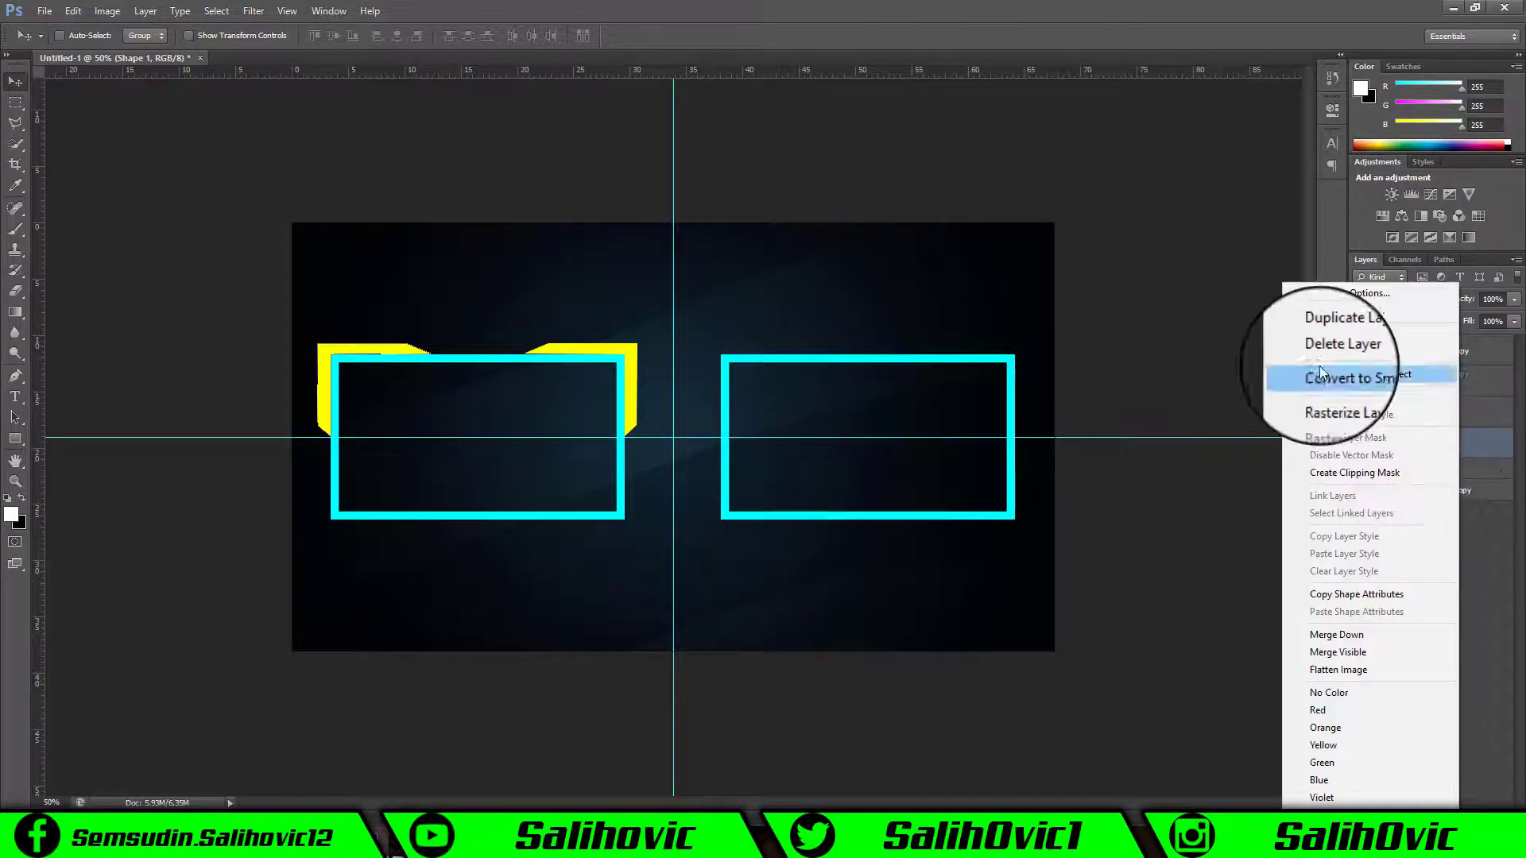
click(1335, 353)
click(722, 310)
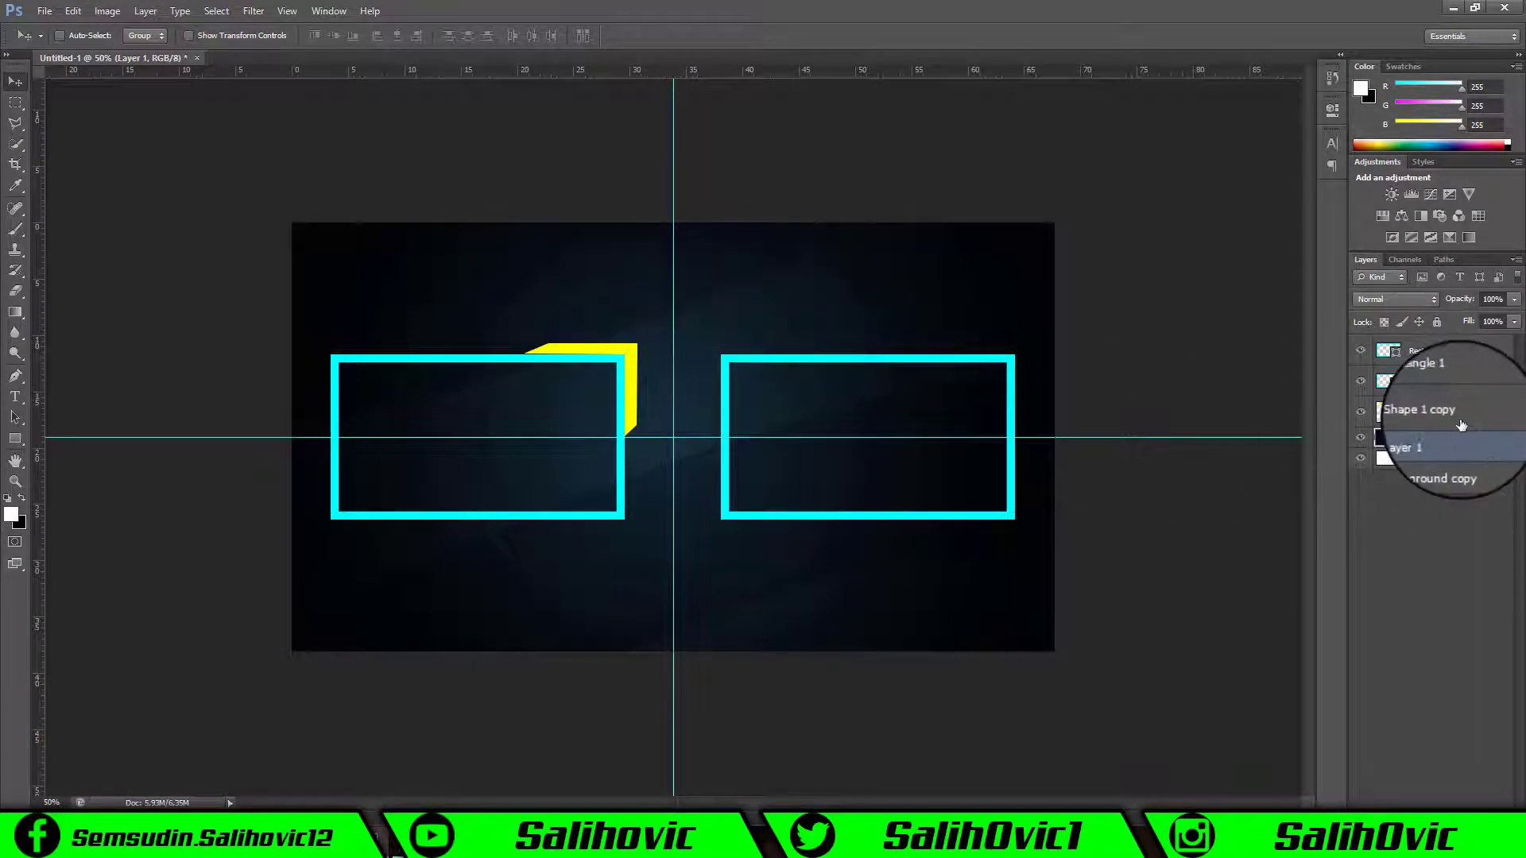
right_click(1414, 412)
click(1343, 344)
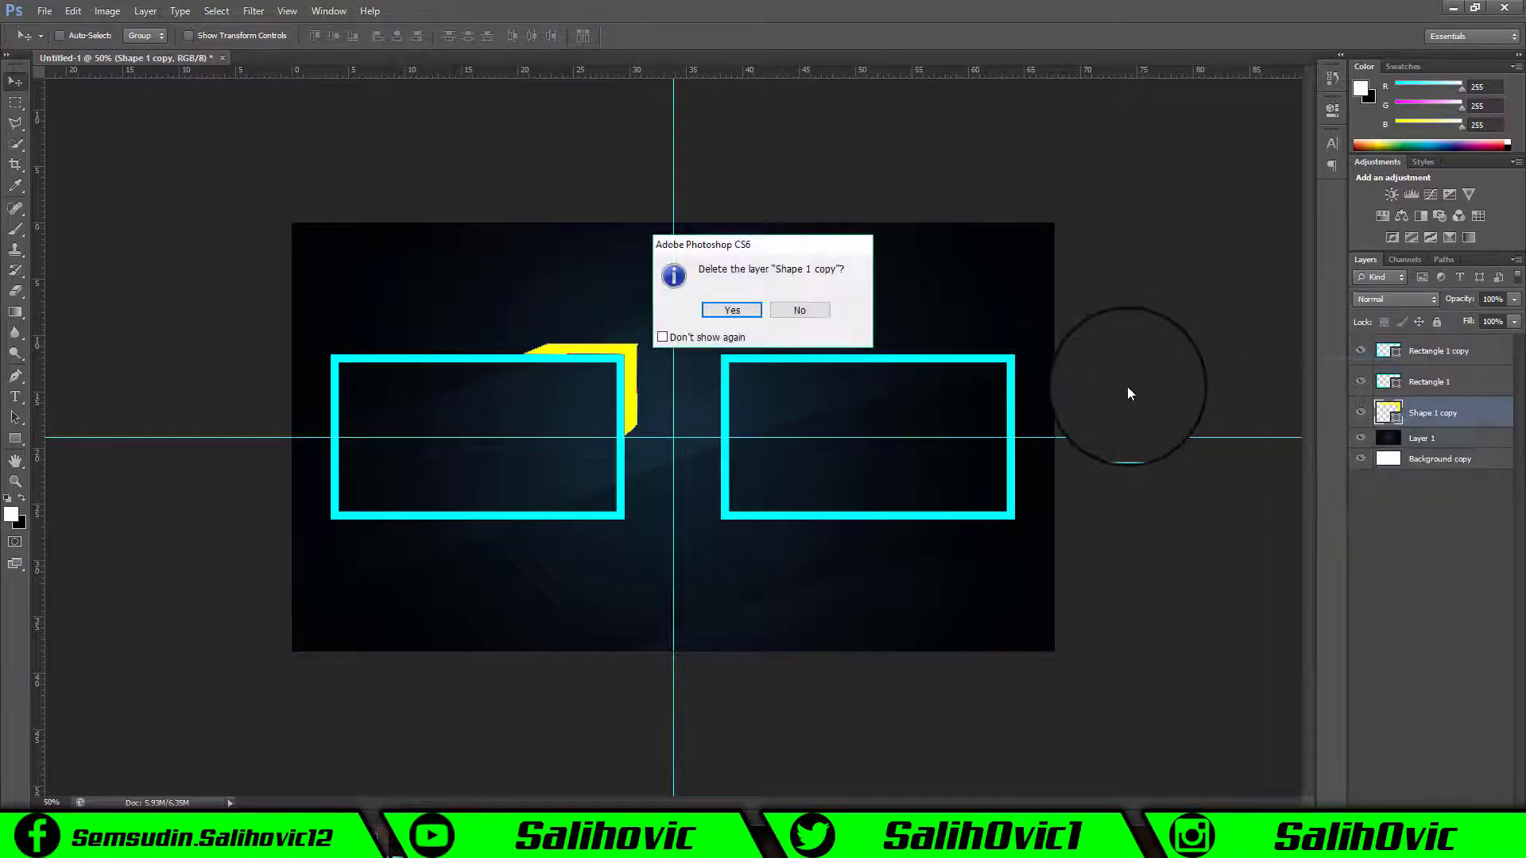
click(755, 312)
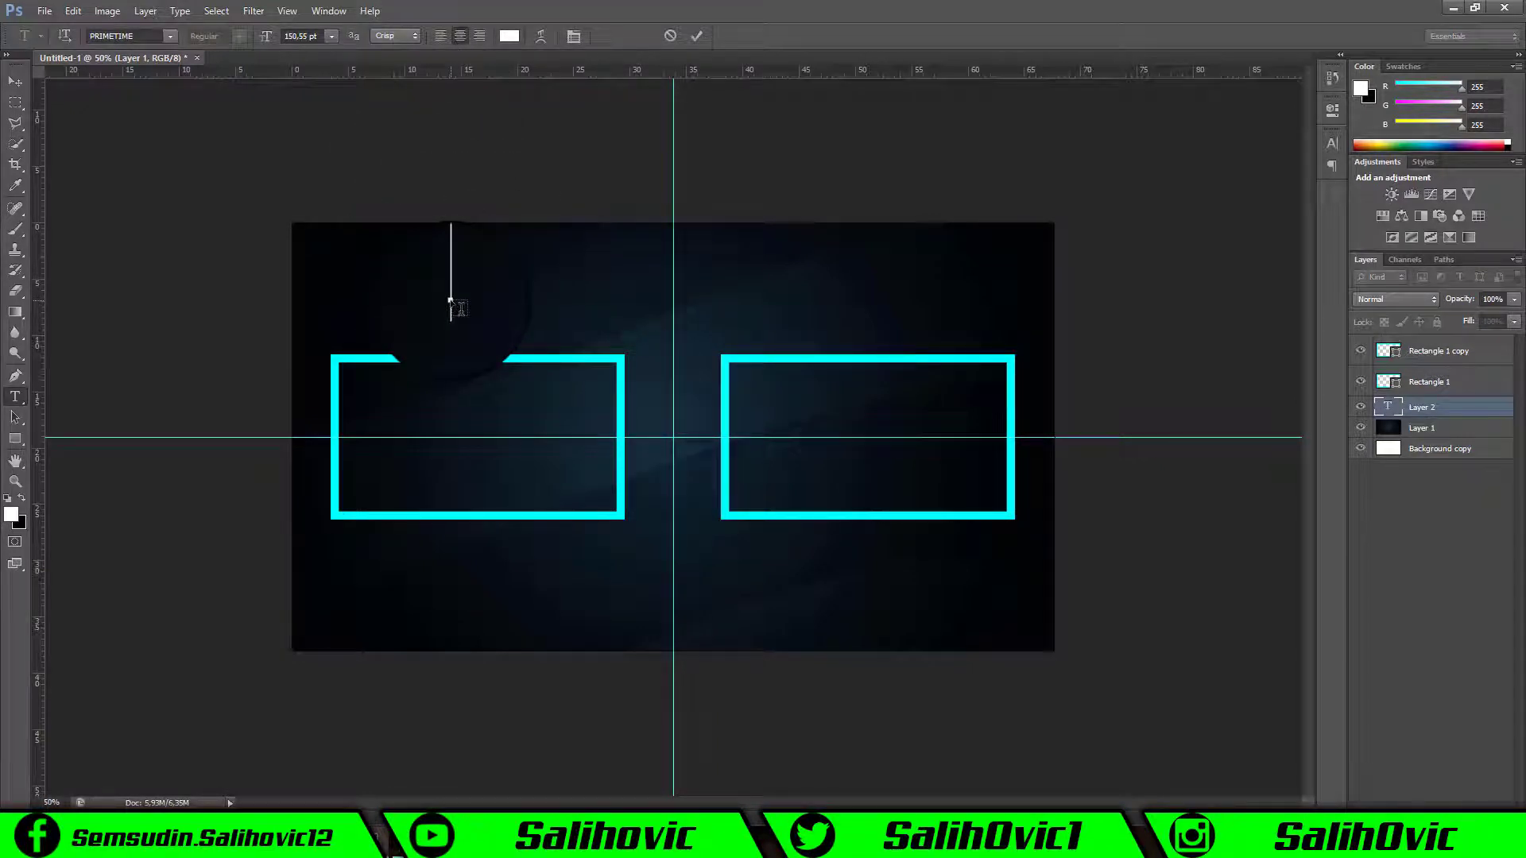
- Finish typing the white PRIMETIME title so it reads HVALA NA GLEDANJU
text(HVALA)
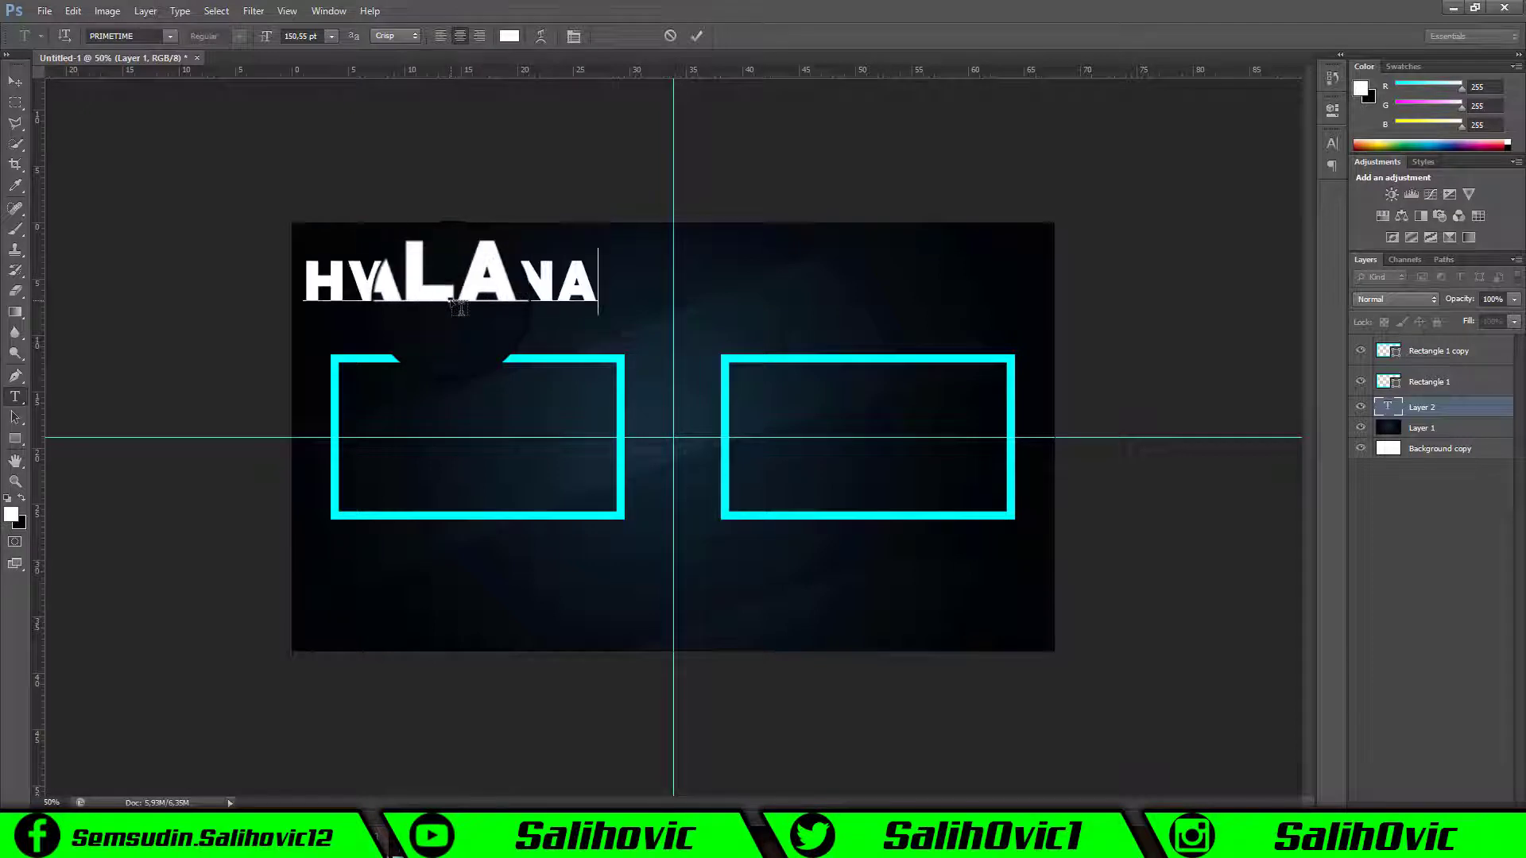
text(NA GLED)
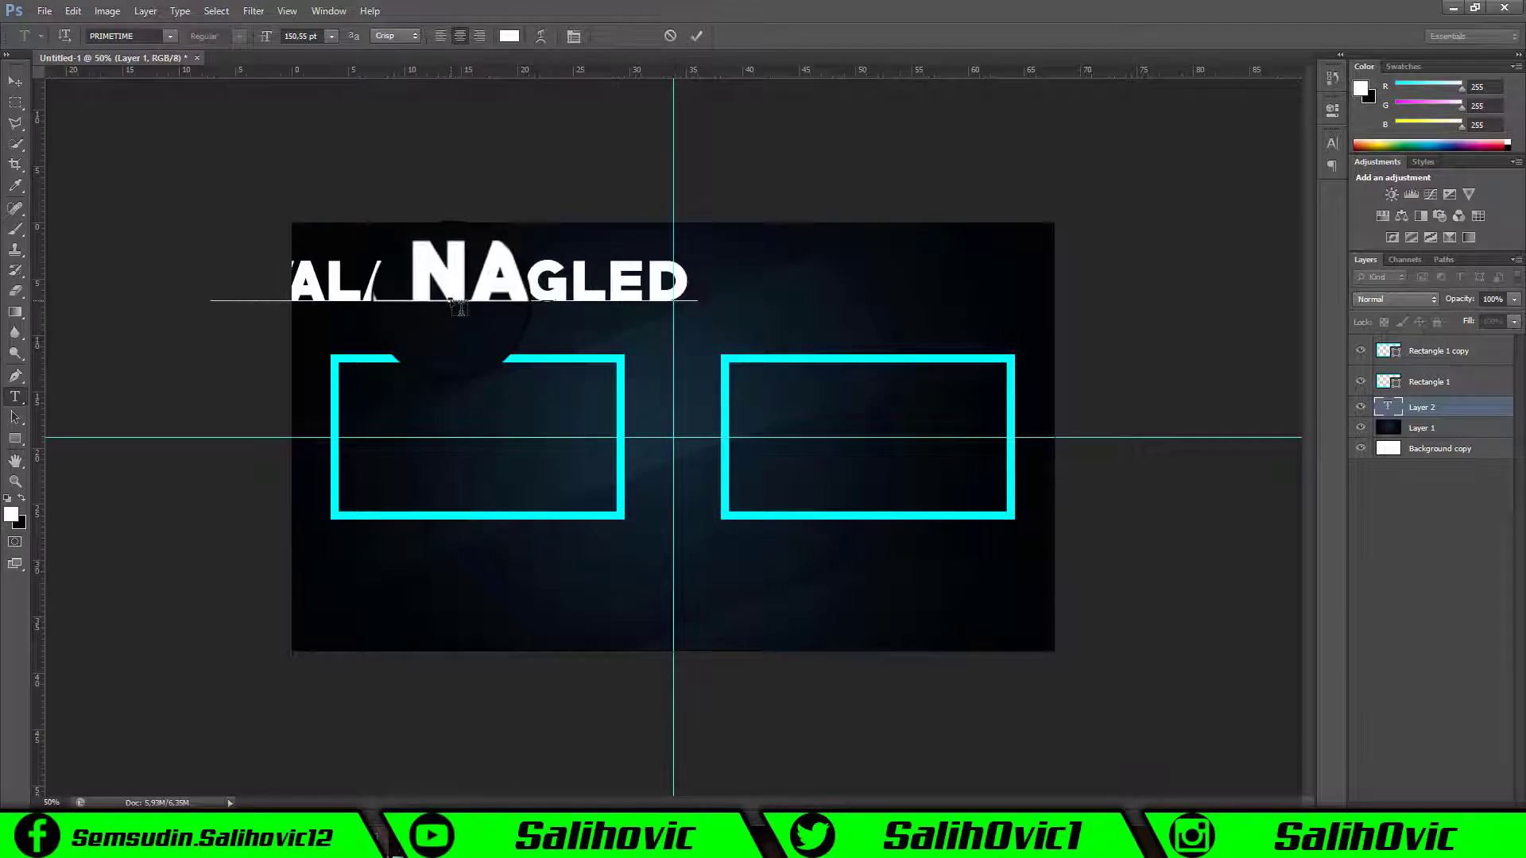
text(ANJU)
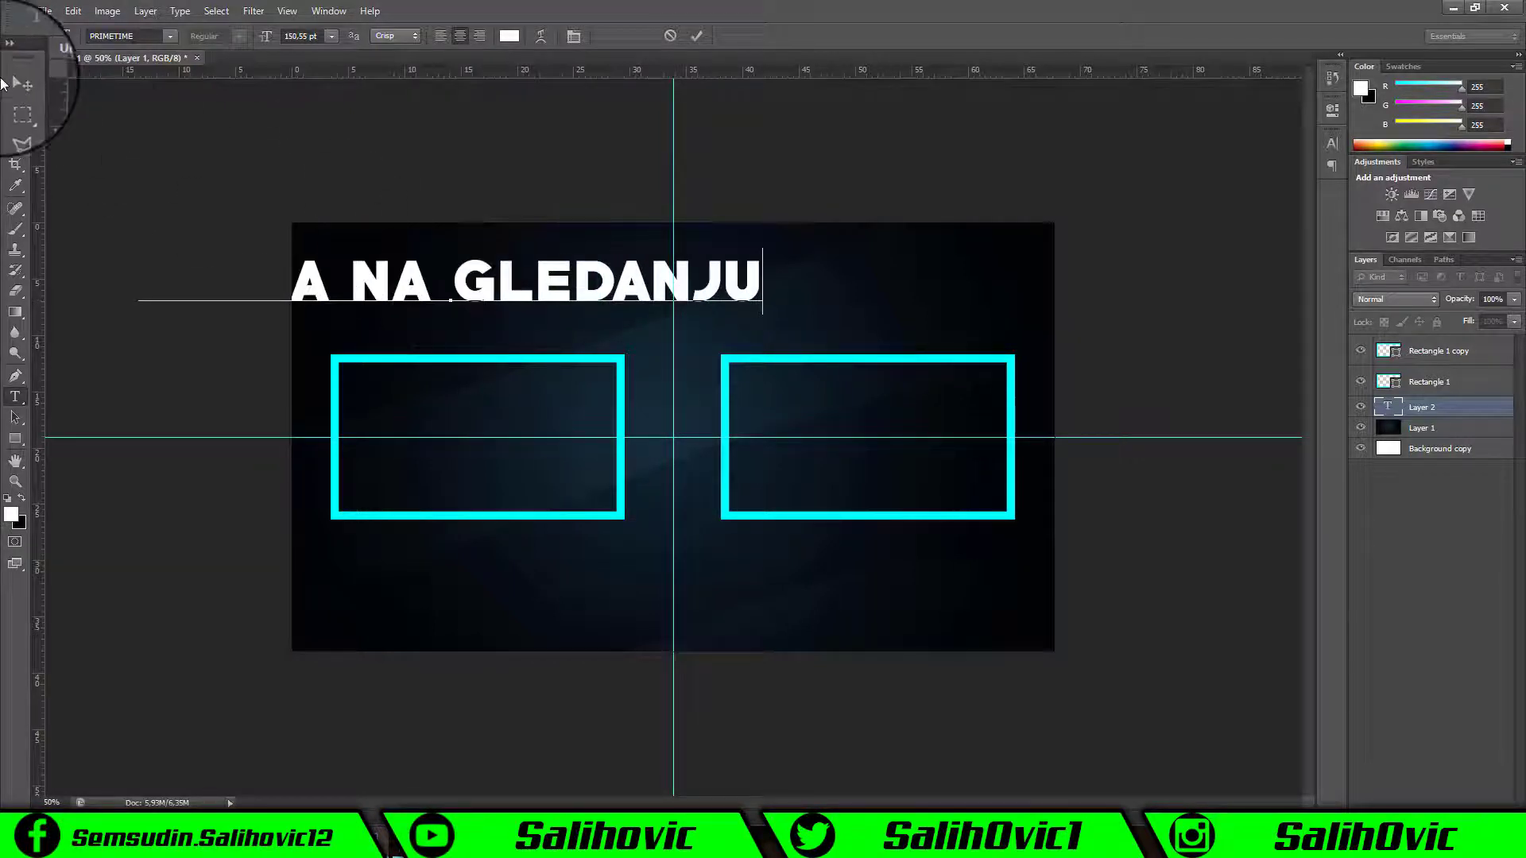
- Commit the title and Free Transform it to centre above both cyan frames
click(17, 86)
click(73, 10)
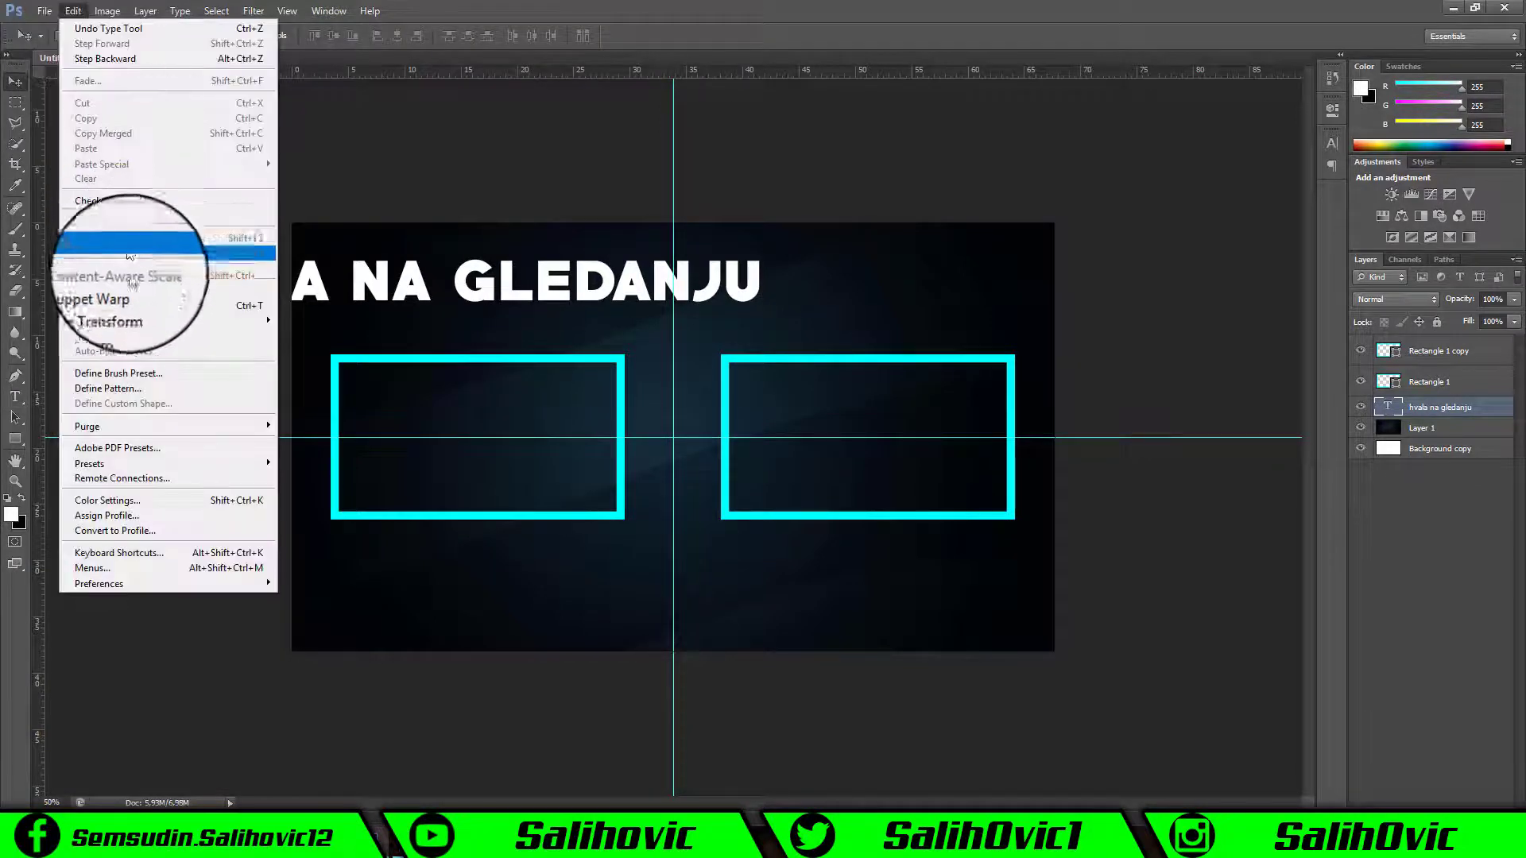
click(123, 308)
mouse_move(572, 294)
mouse_down()
mouse_move(769, 300)
mouse_move(769, 314)
mouse_up()
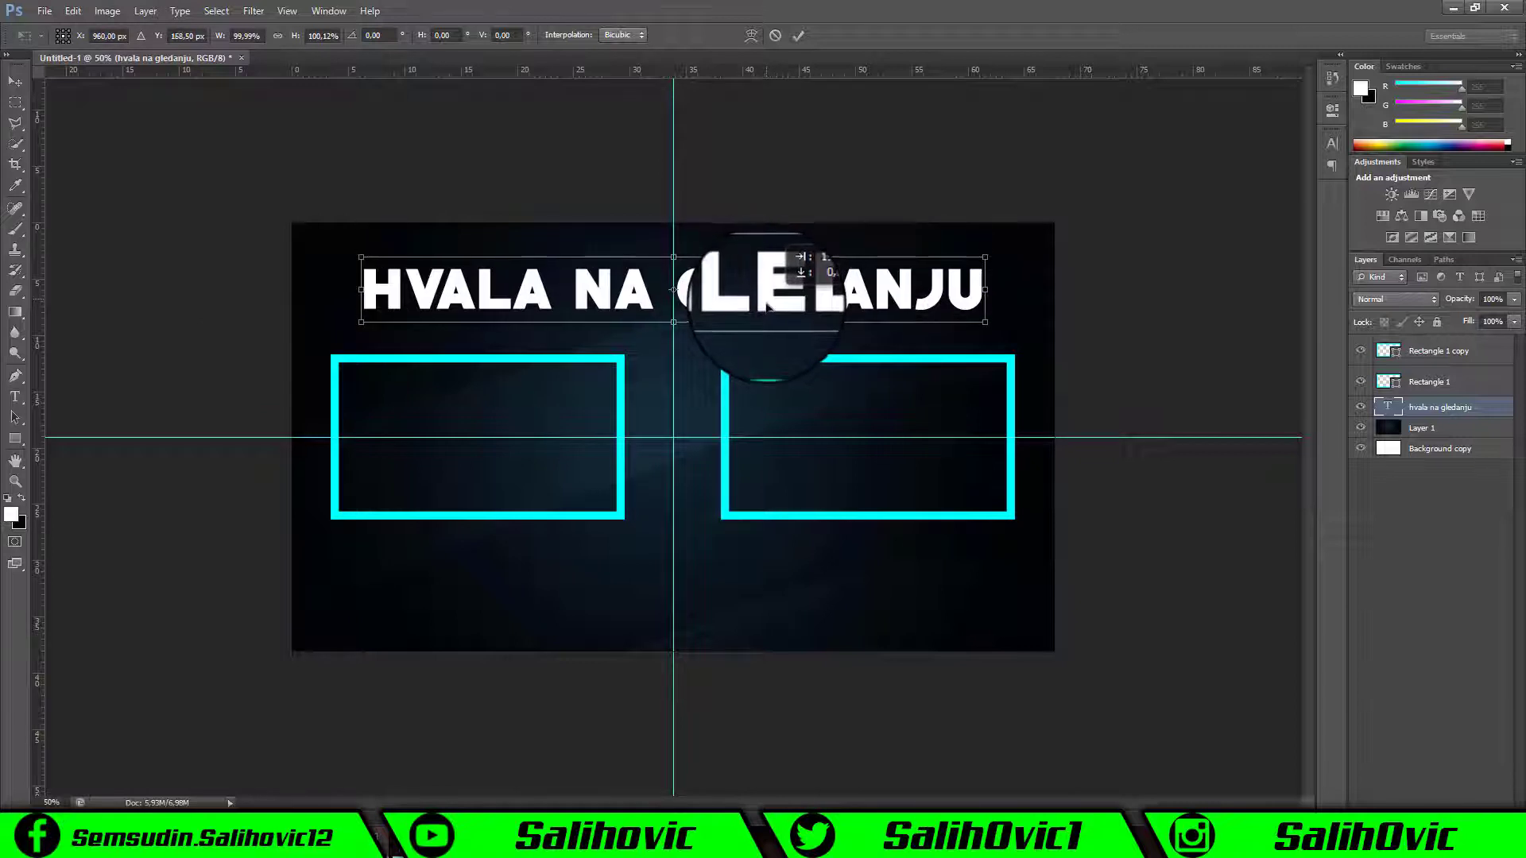
click(19, 93)
click(732, 310)
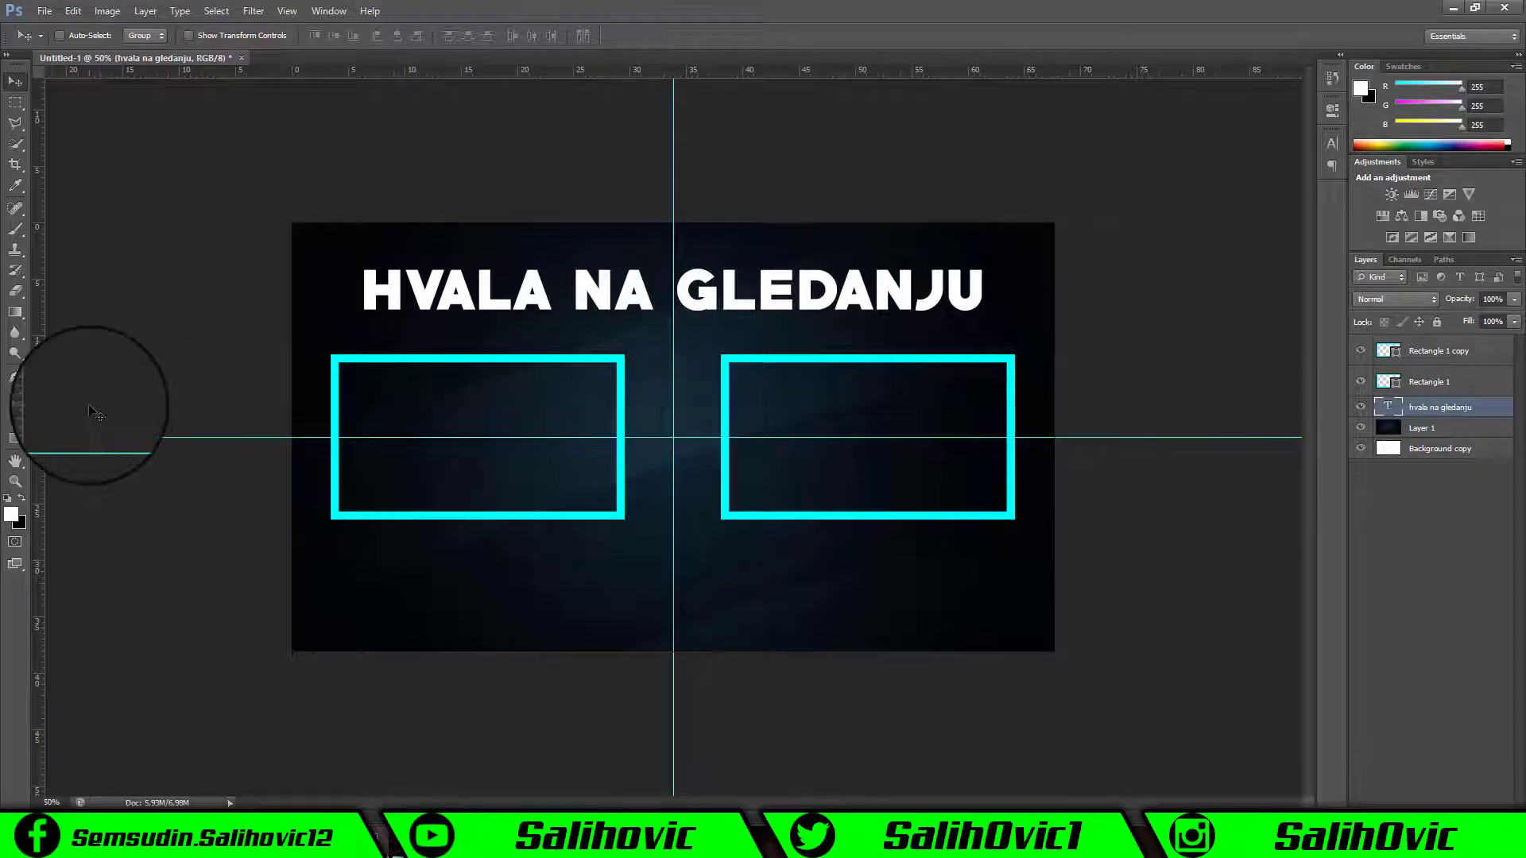
- Draw a cyan-stroked Line Tool line across the canvas above the title
click(16, 439)
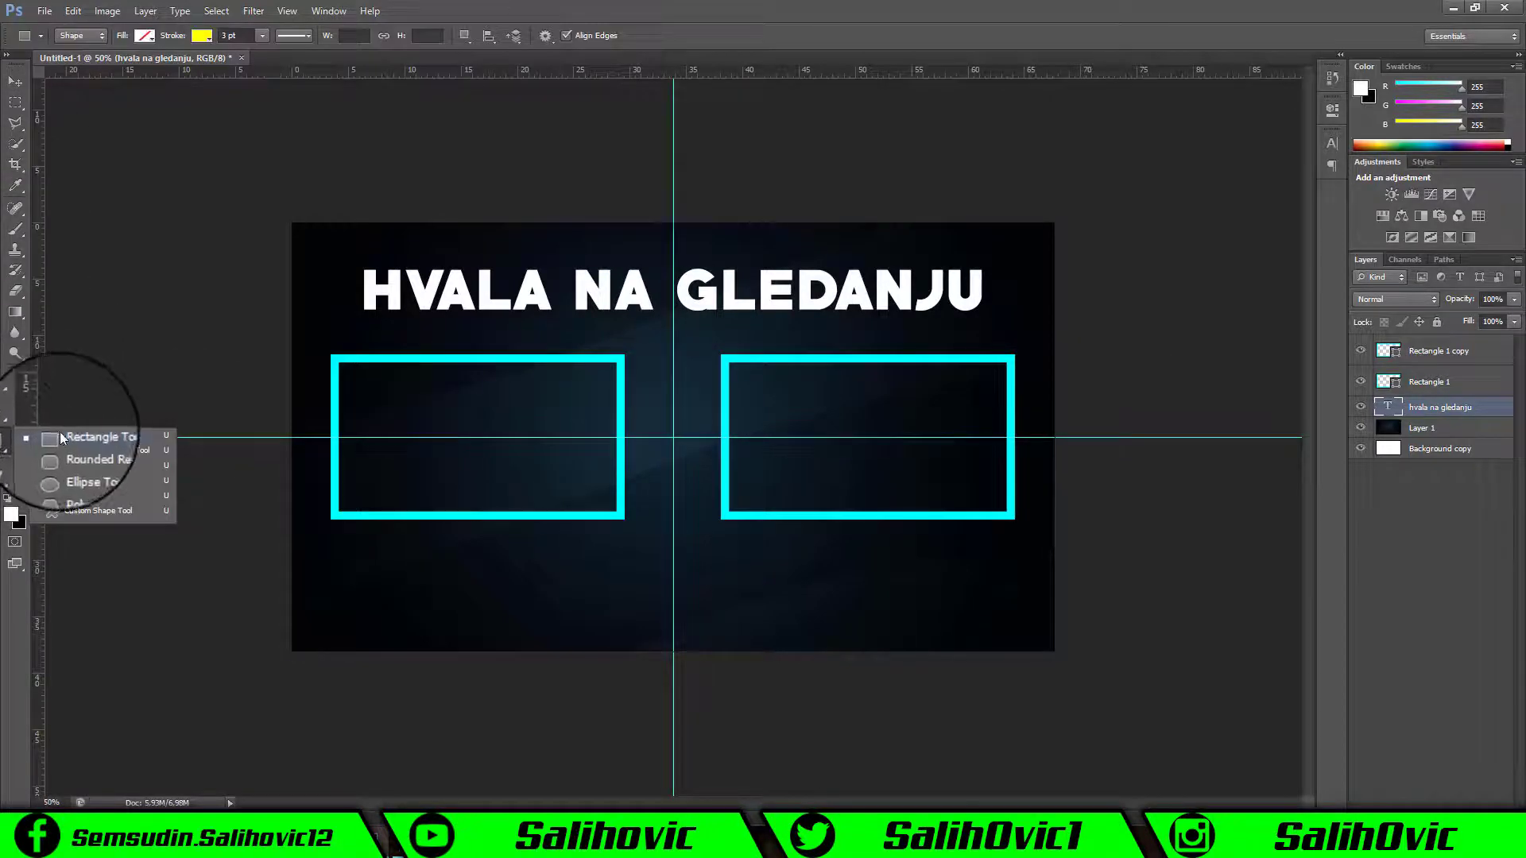
click(84, 494)
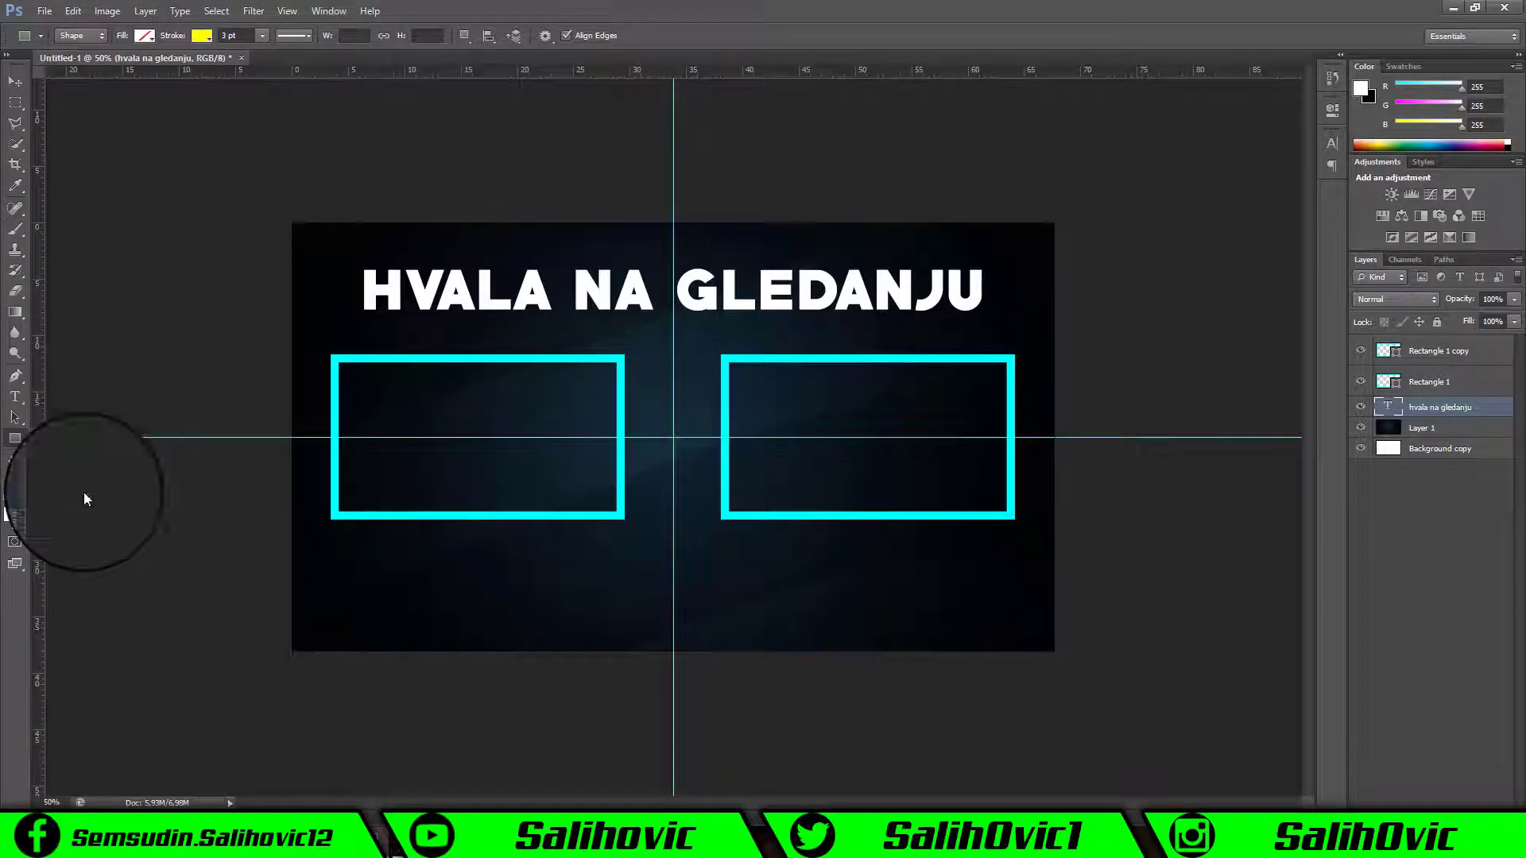
click(202, 35)
click(134, 112)
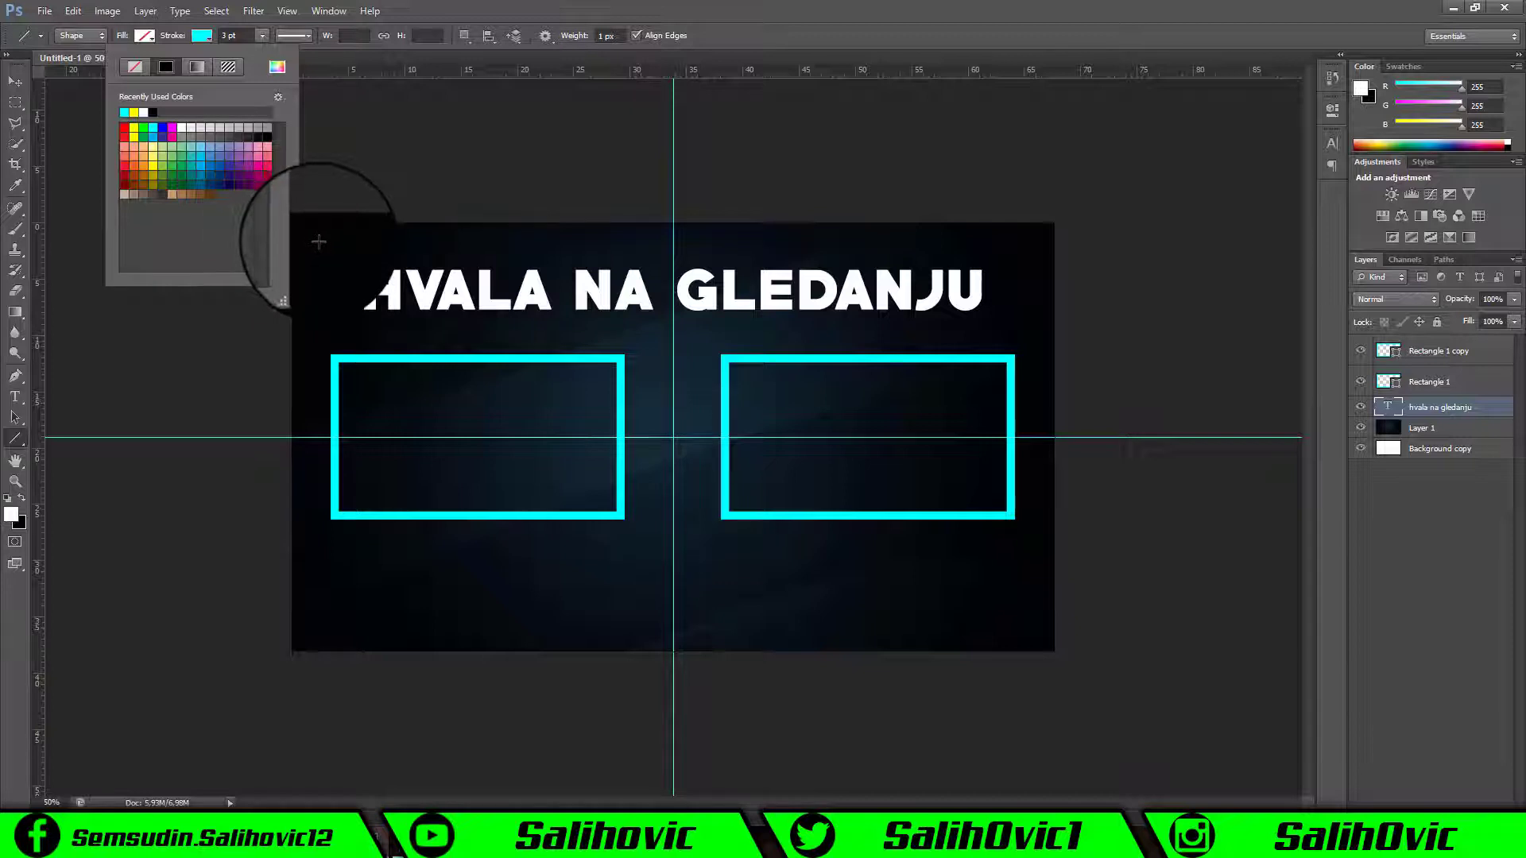
drag(318, 242, 1011, 248)
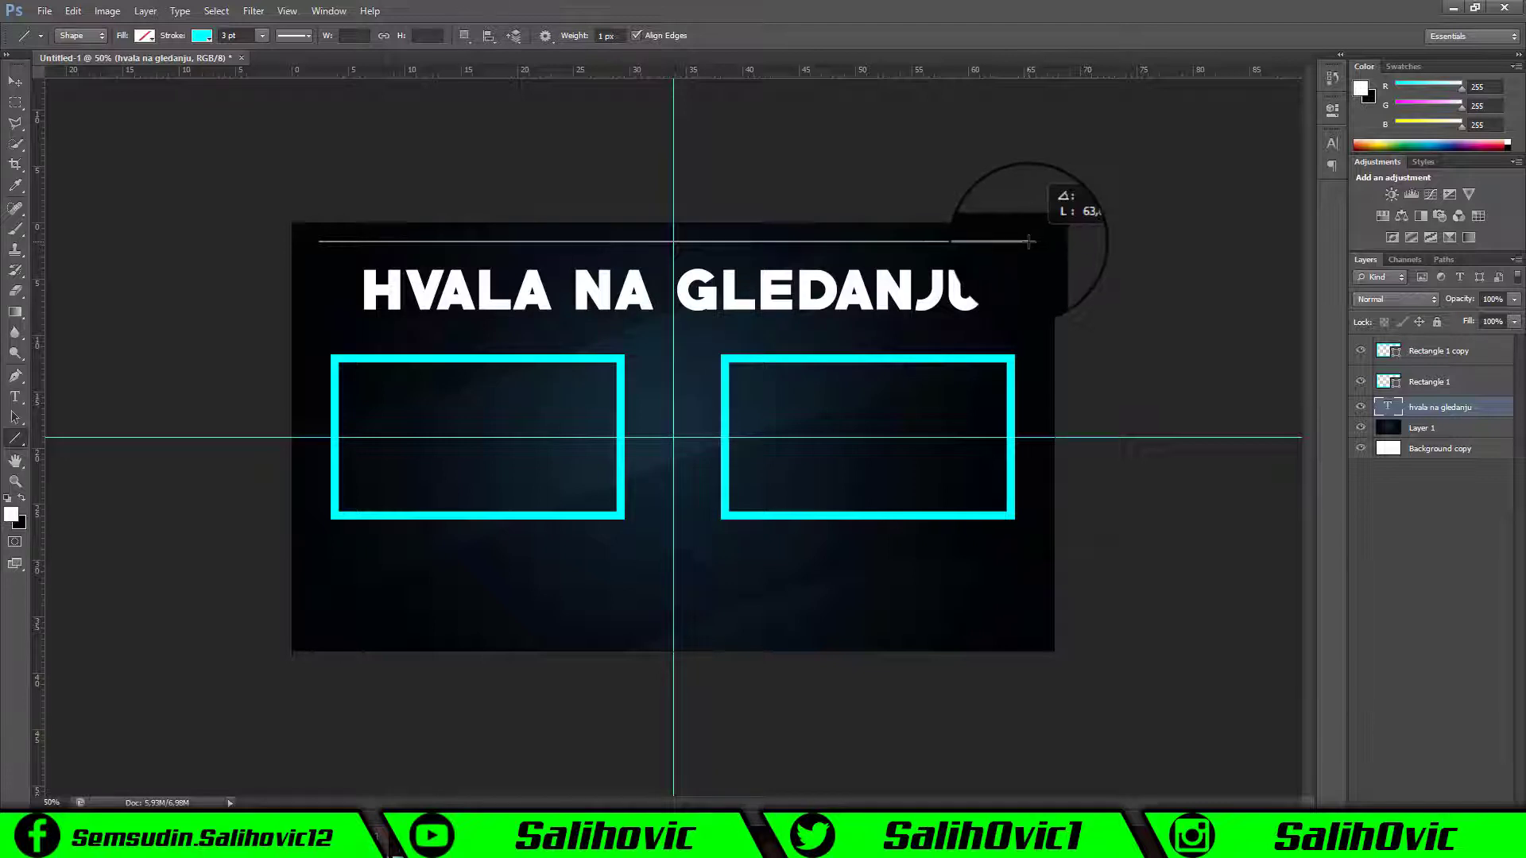
drag(1028, 241, 1029, 242)
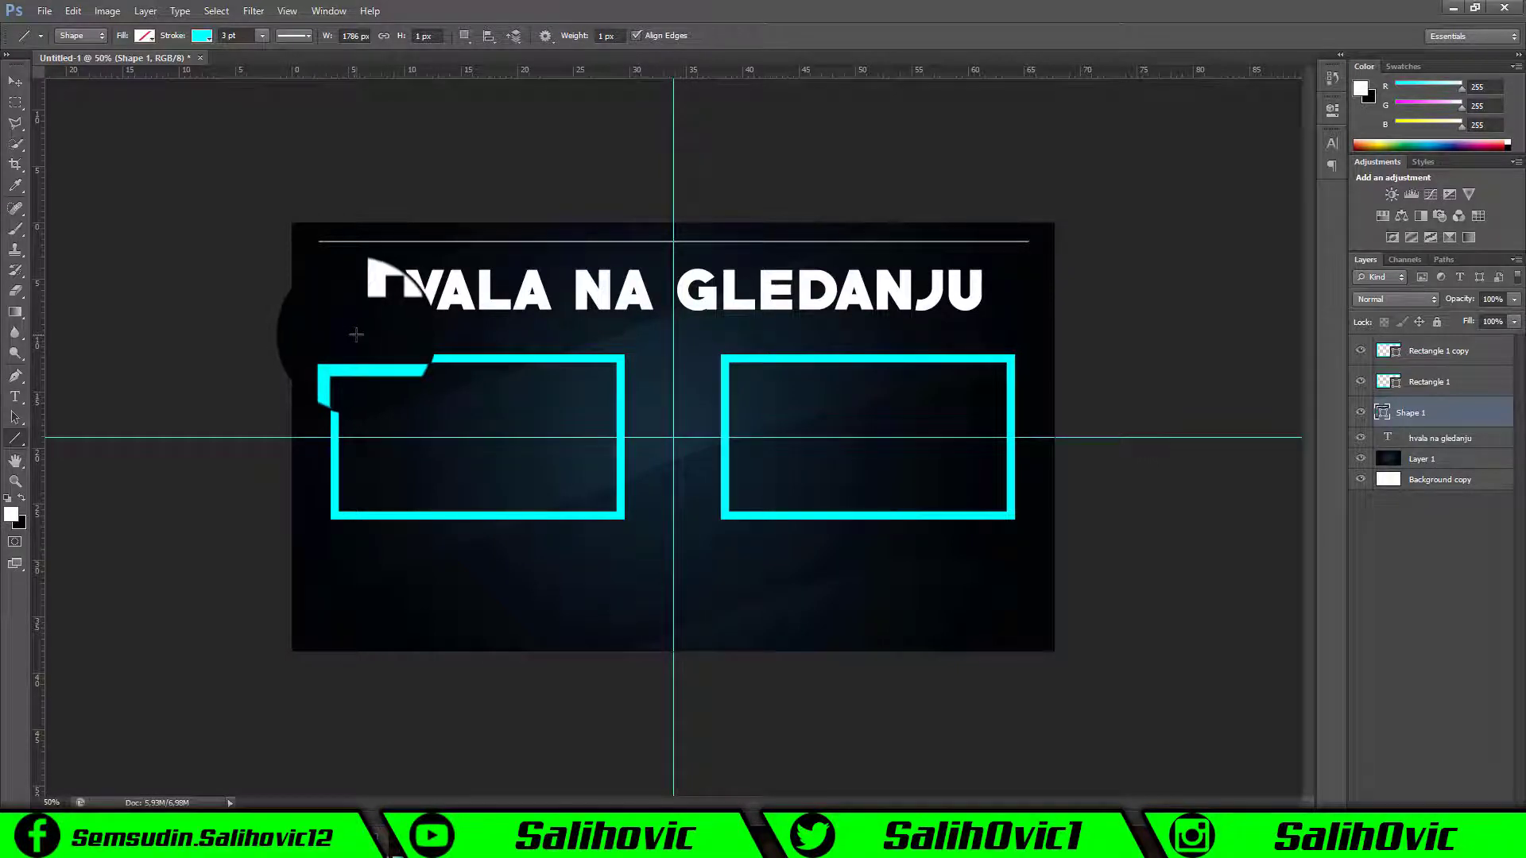
- Draw a second line beneath the title and select the Shape 1 line layer
drag(357, 334, 979, 331)
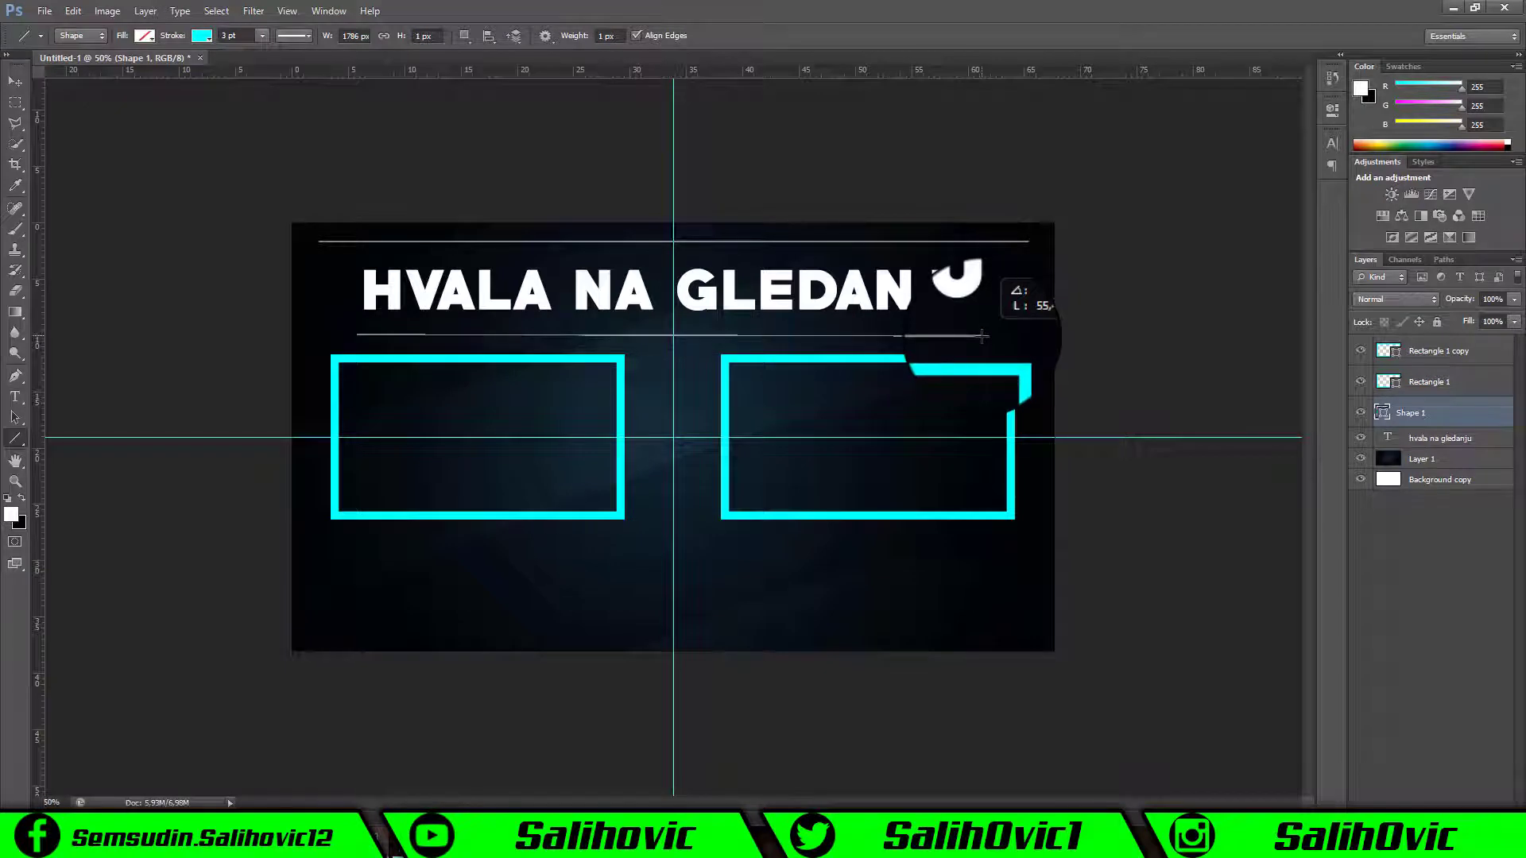
drag(982, 334, 982, 335)
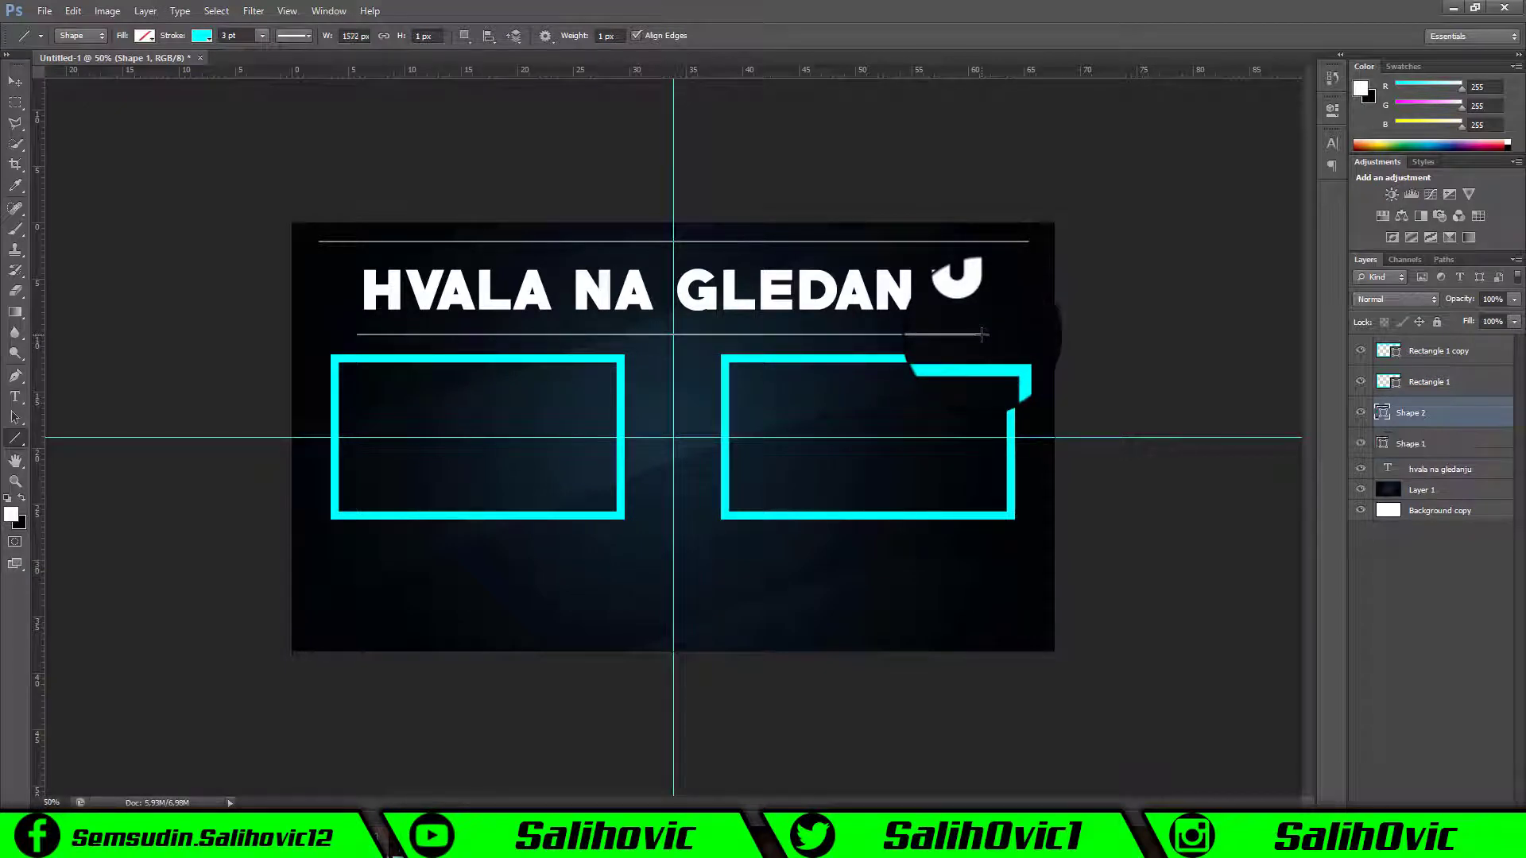
click(1439, 260)
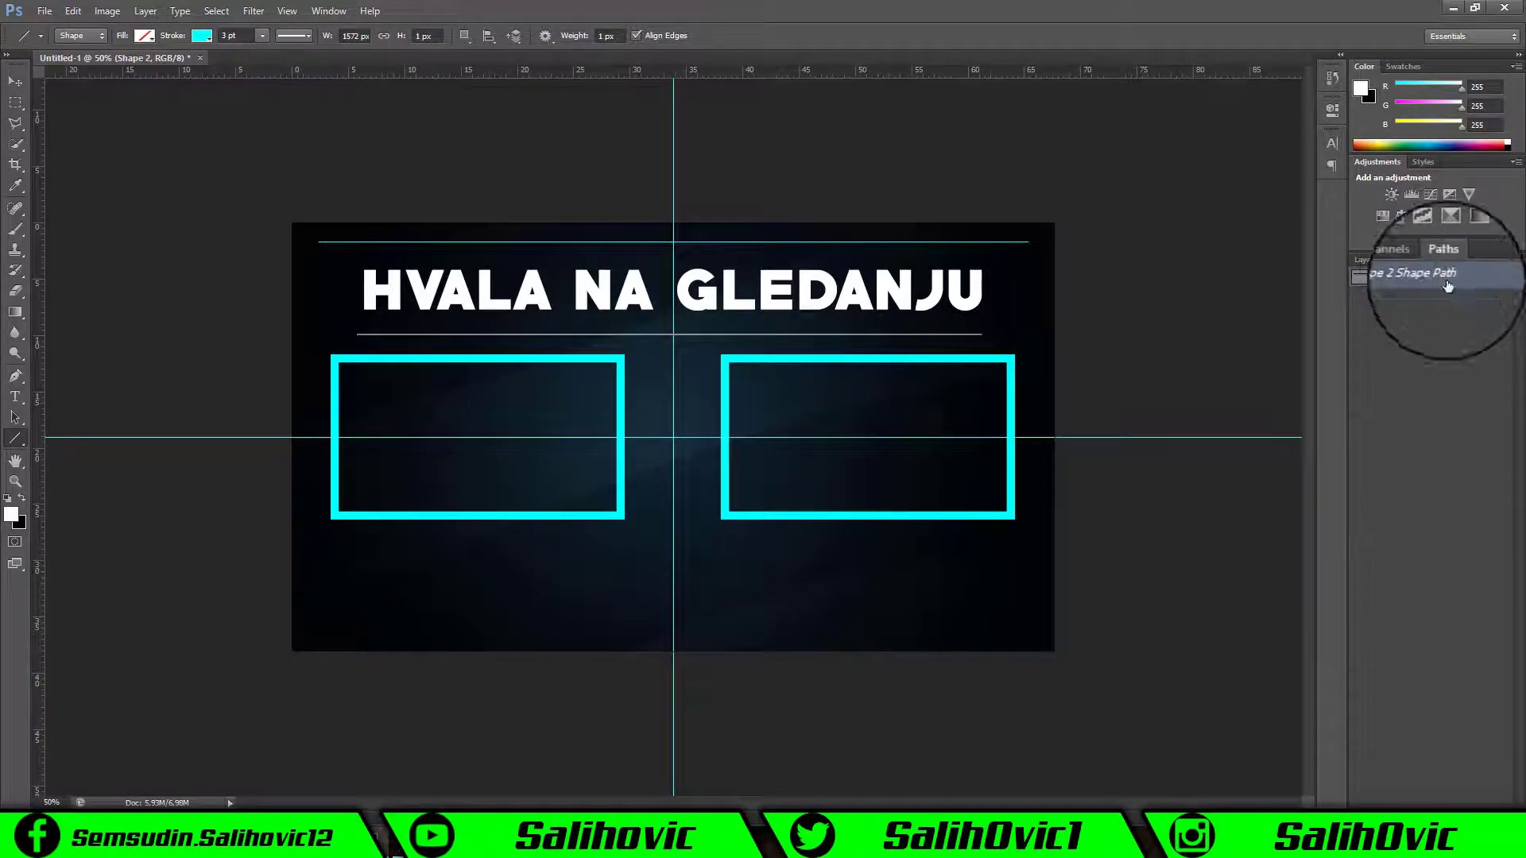
click(1387, 259)
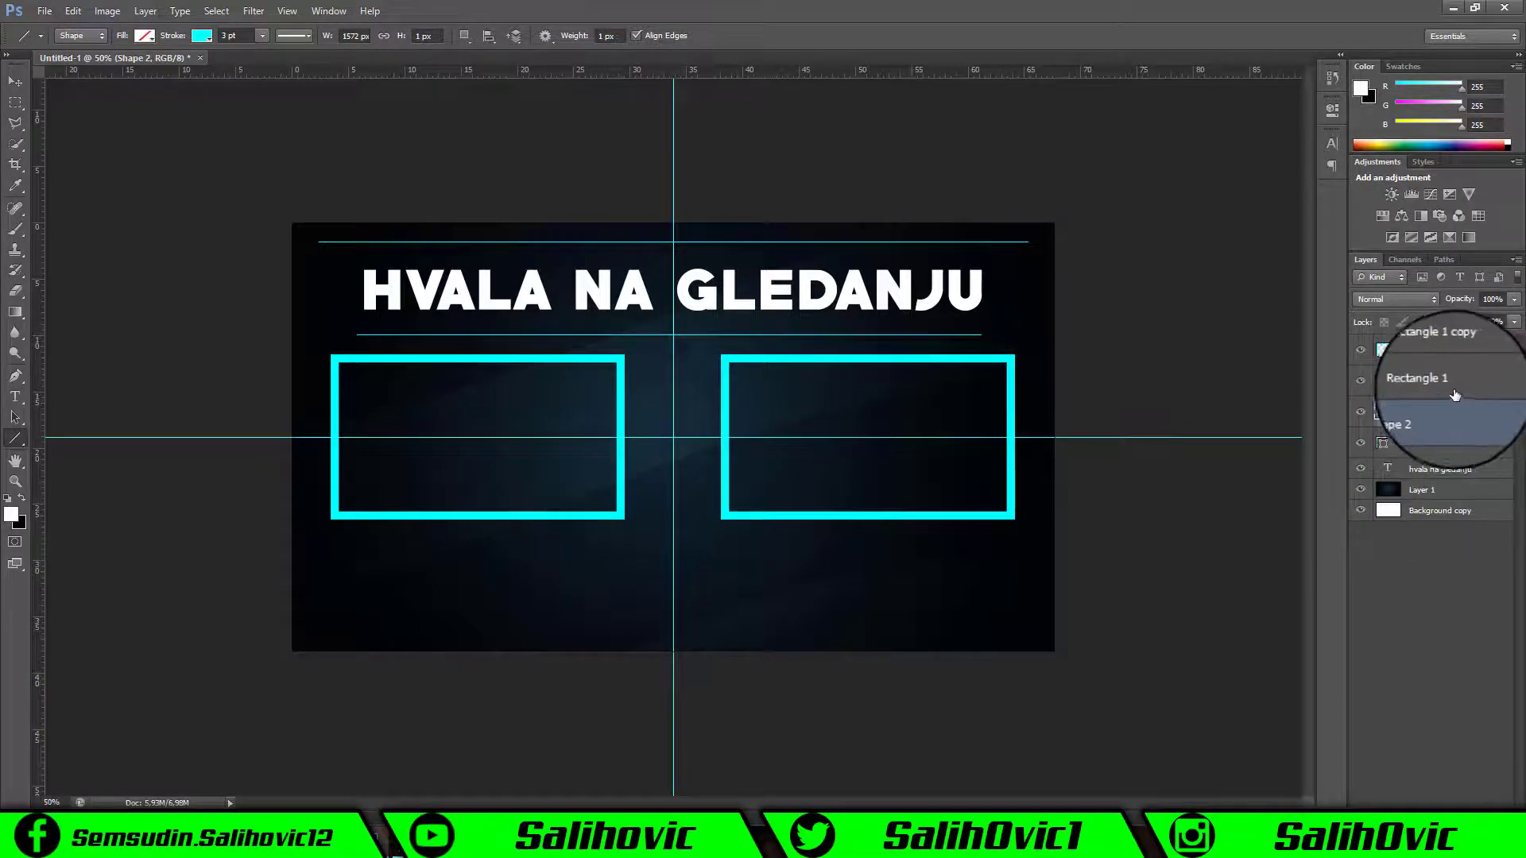
click(1435, 380)
click(1448, 445)
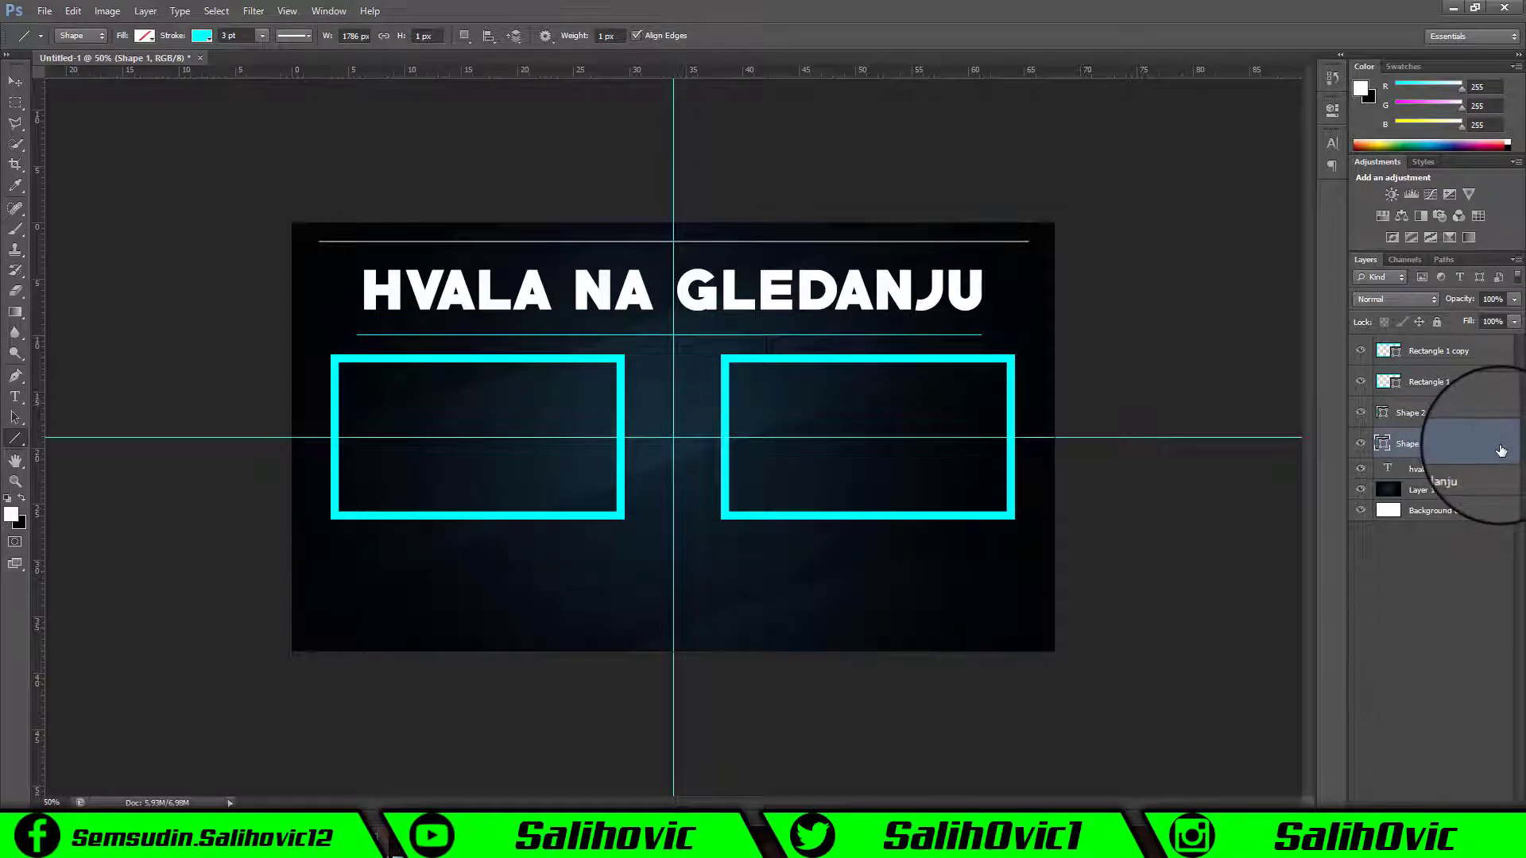
- Try an Outer Glow on Shape 1's layer style, then cancel without applying it
double_click(1500, 451)
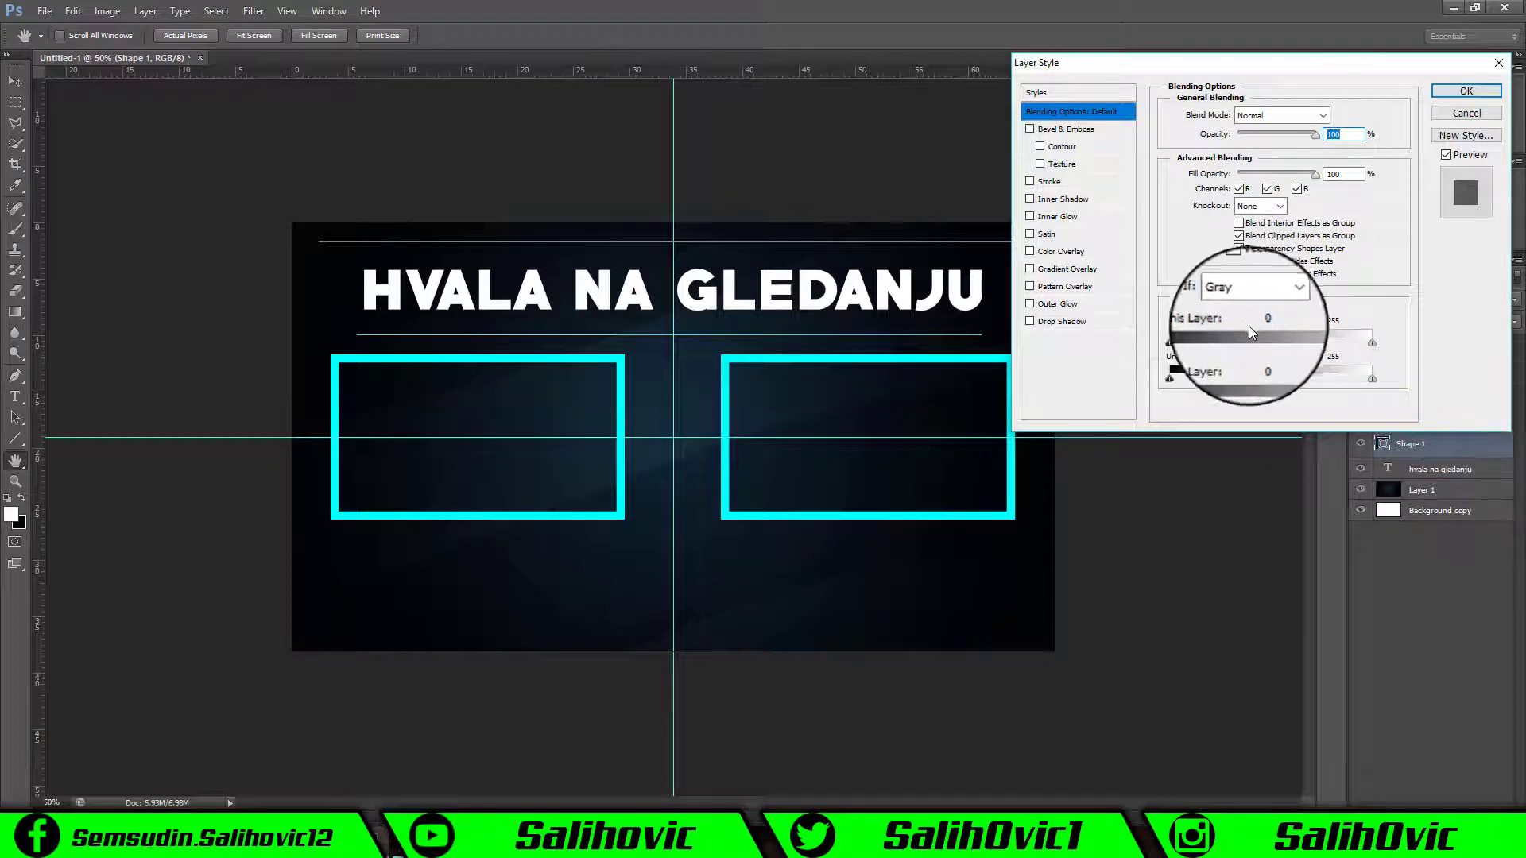
click(1050, 305)
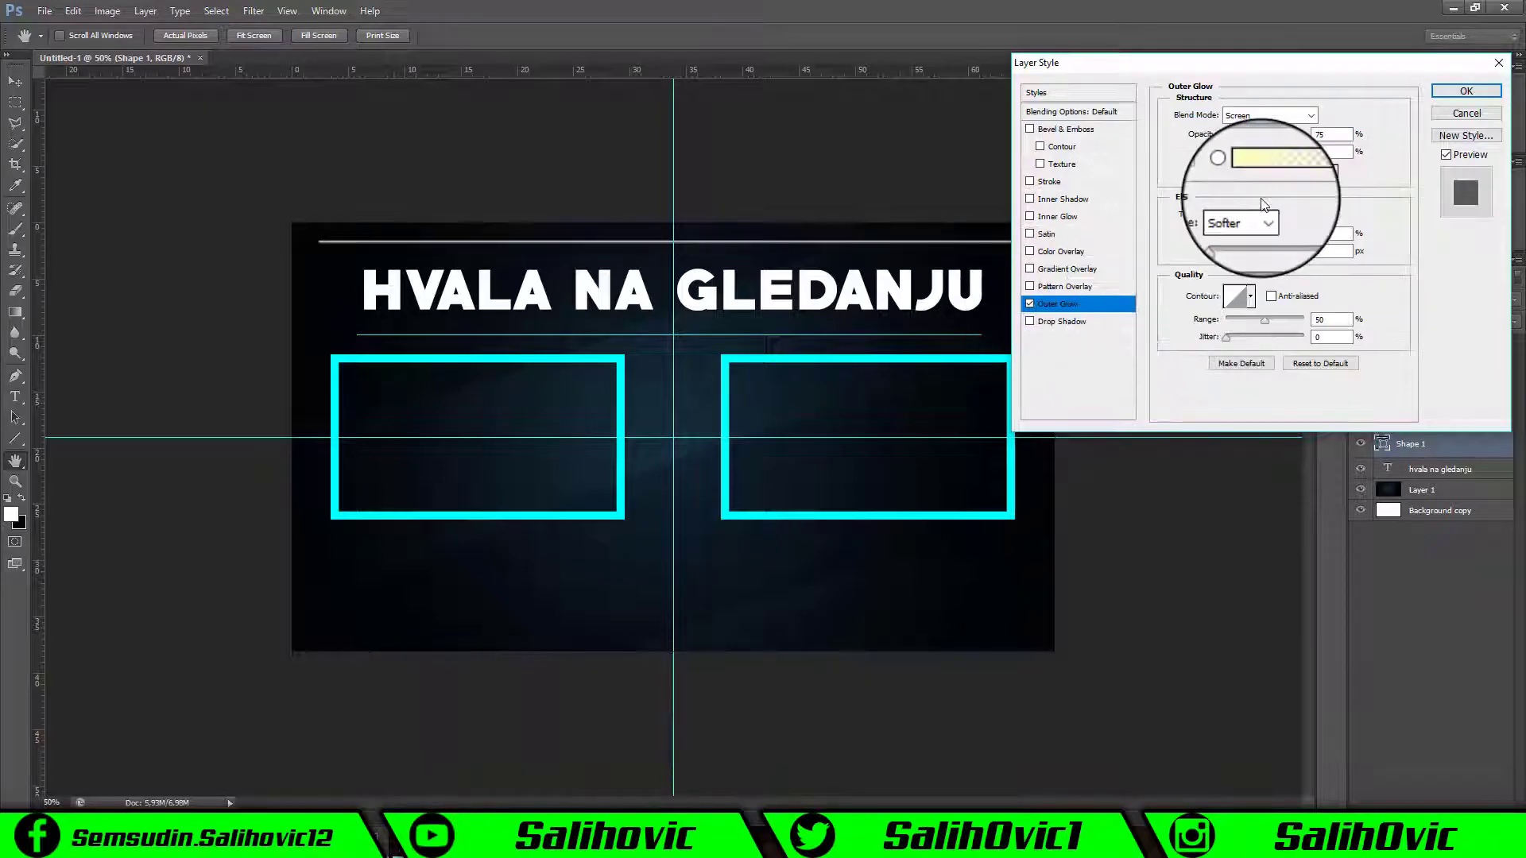
click(1211, 174)
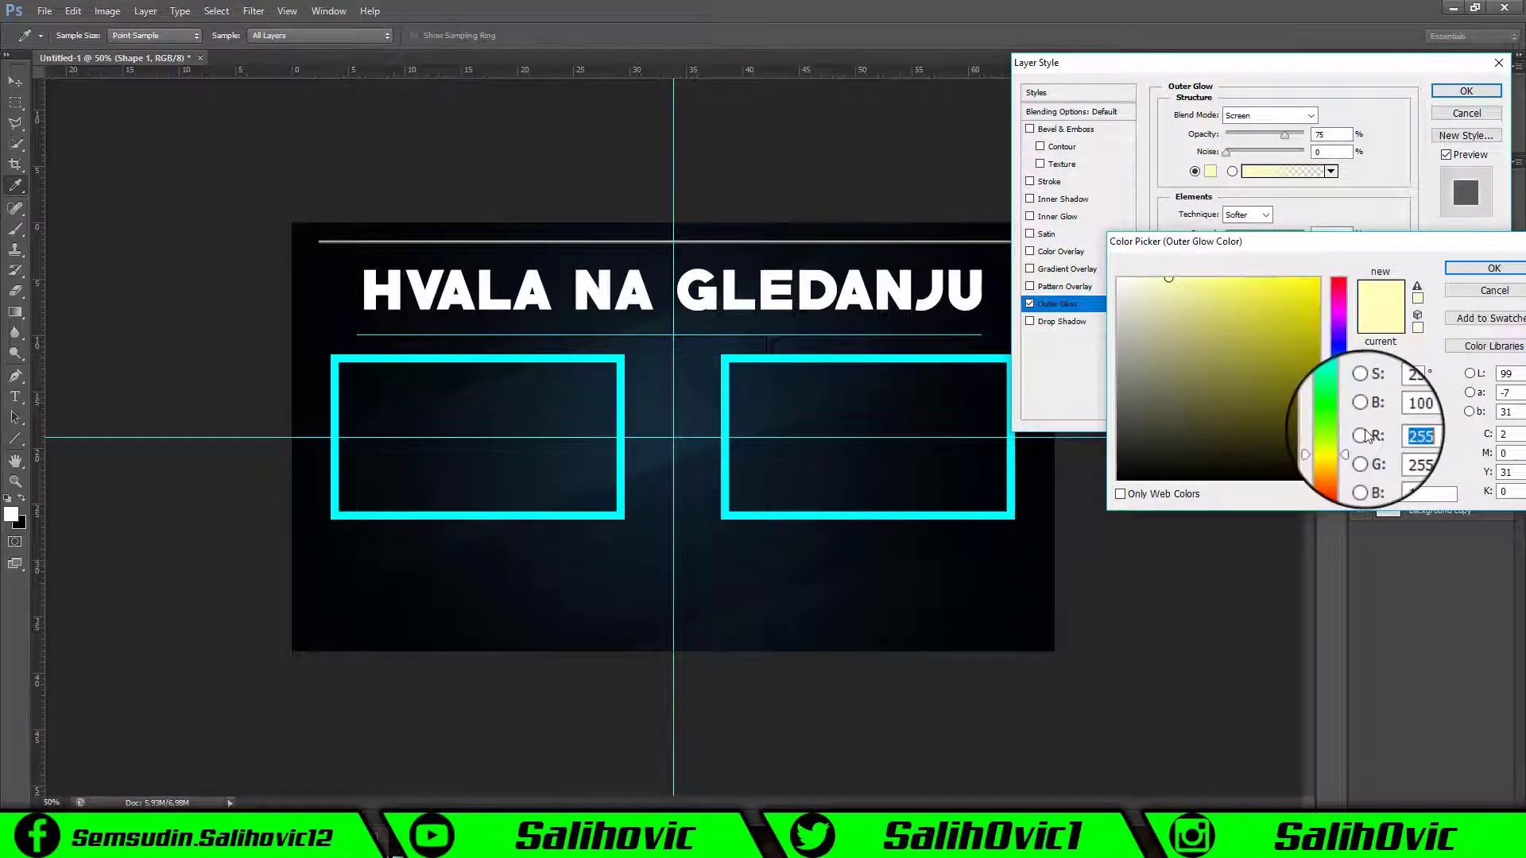
click(1485, 293)
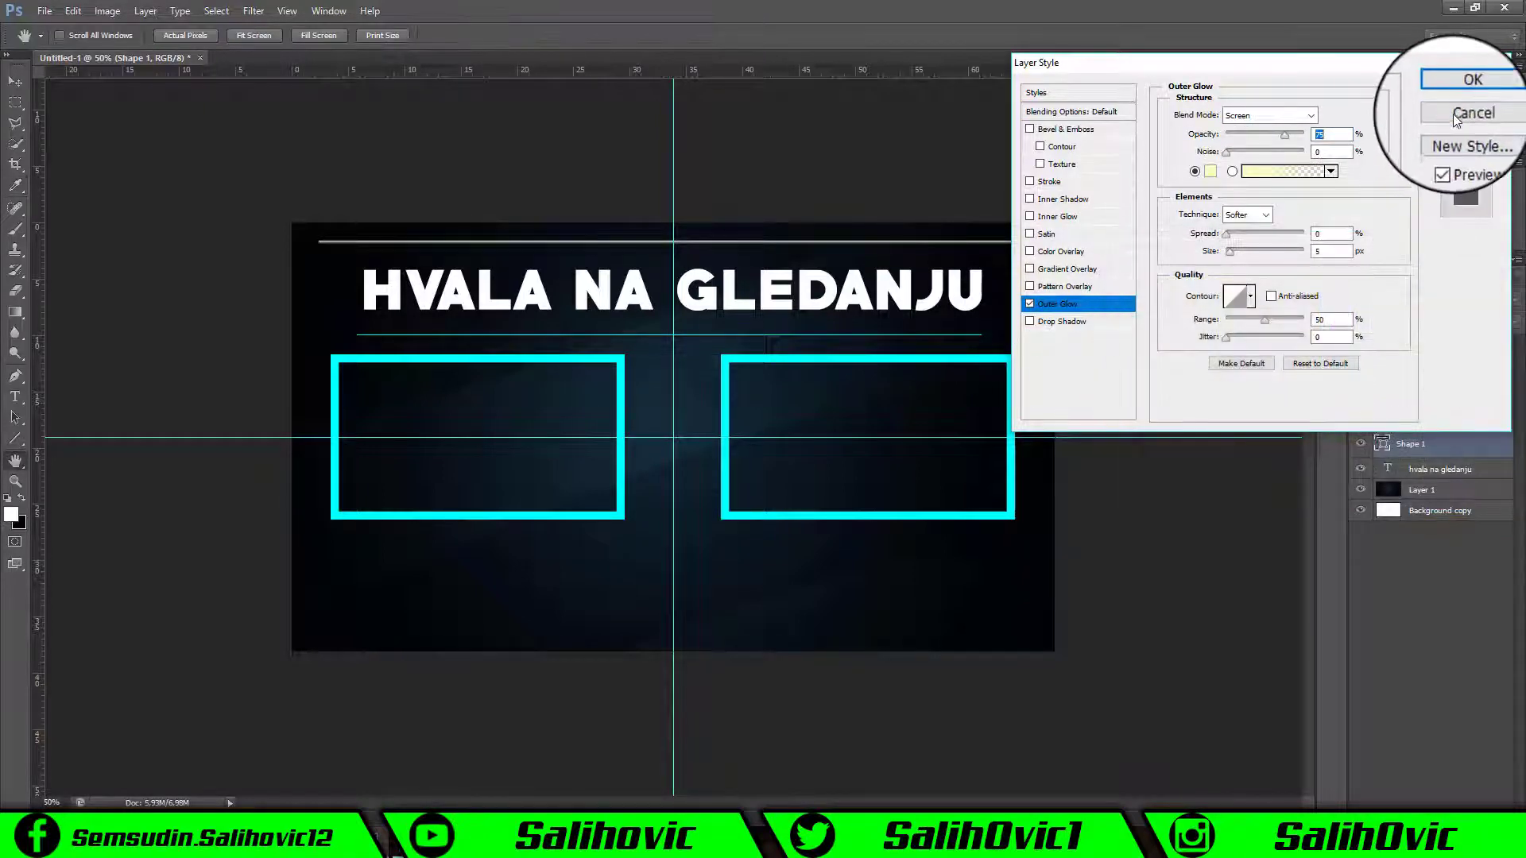
click(1467, 113)
- Copy the line's cyan stroke hex value 00ffff from the stroke colour picker
click(203, 41)
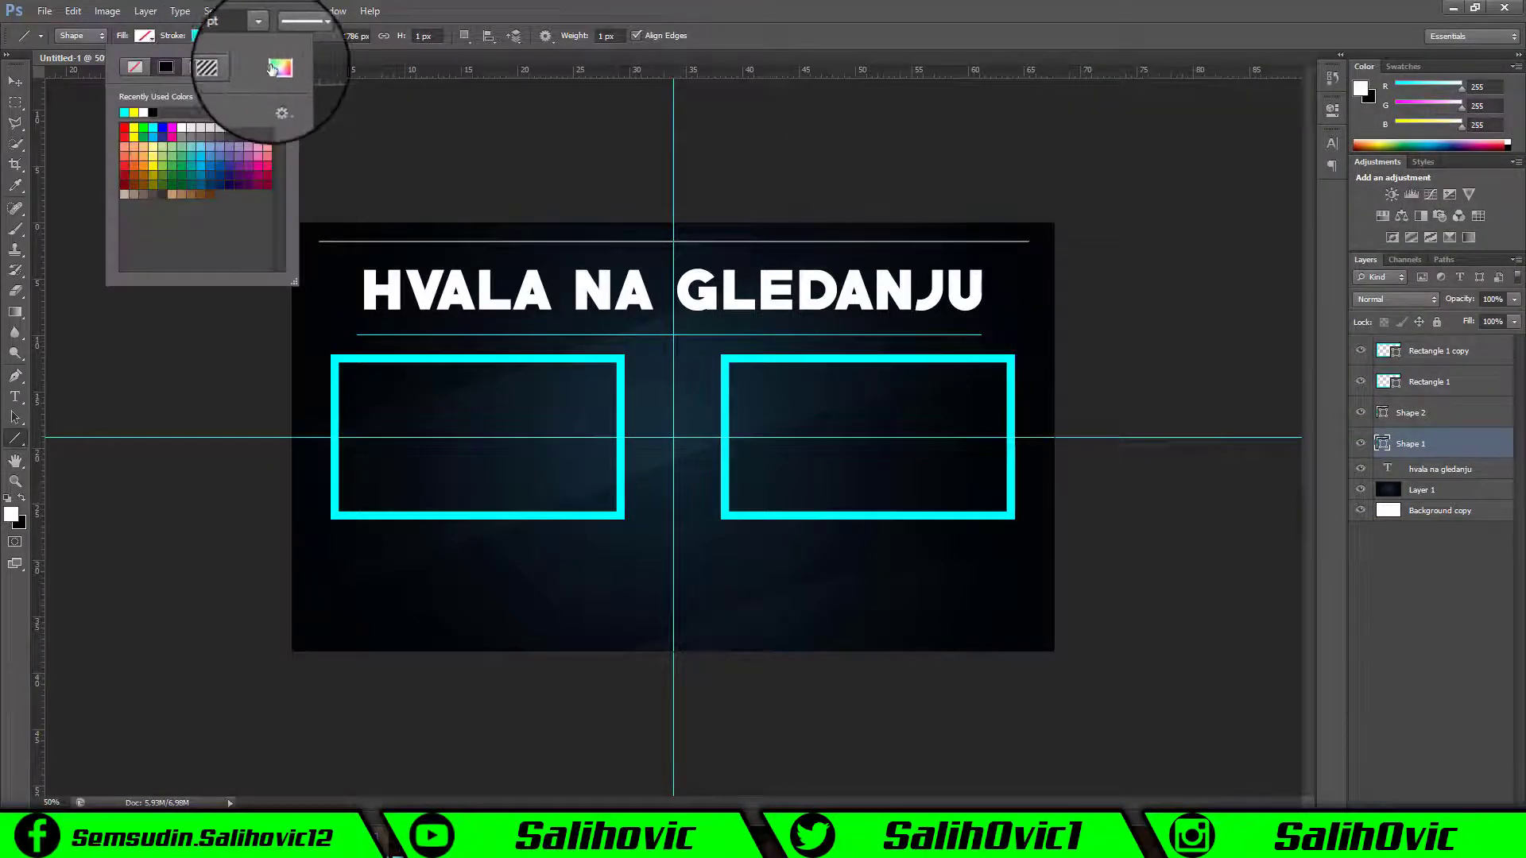
click(276, 67)
double_click(1387, 494)
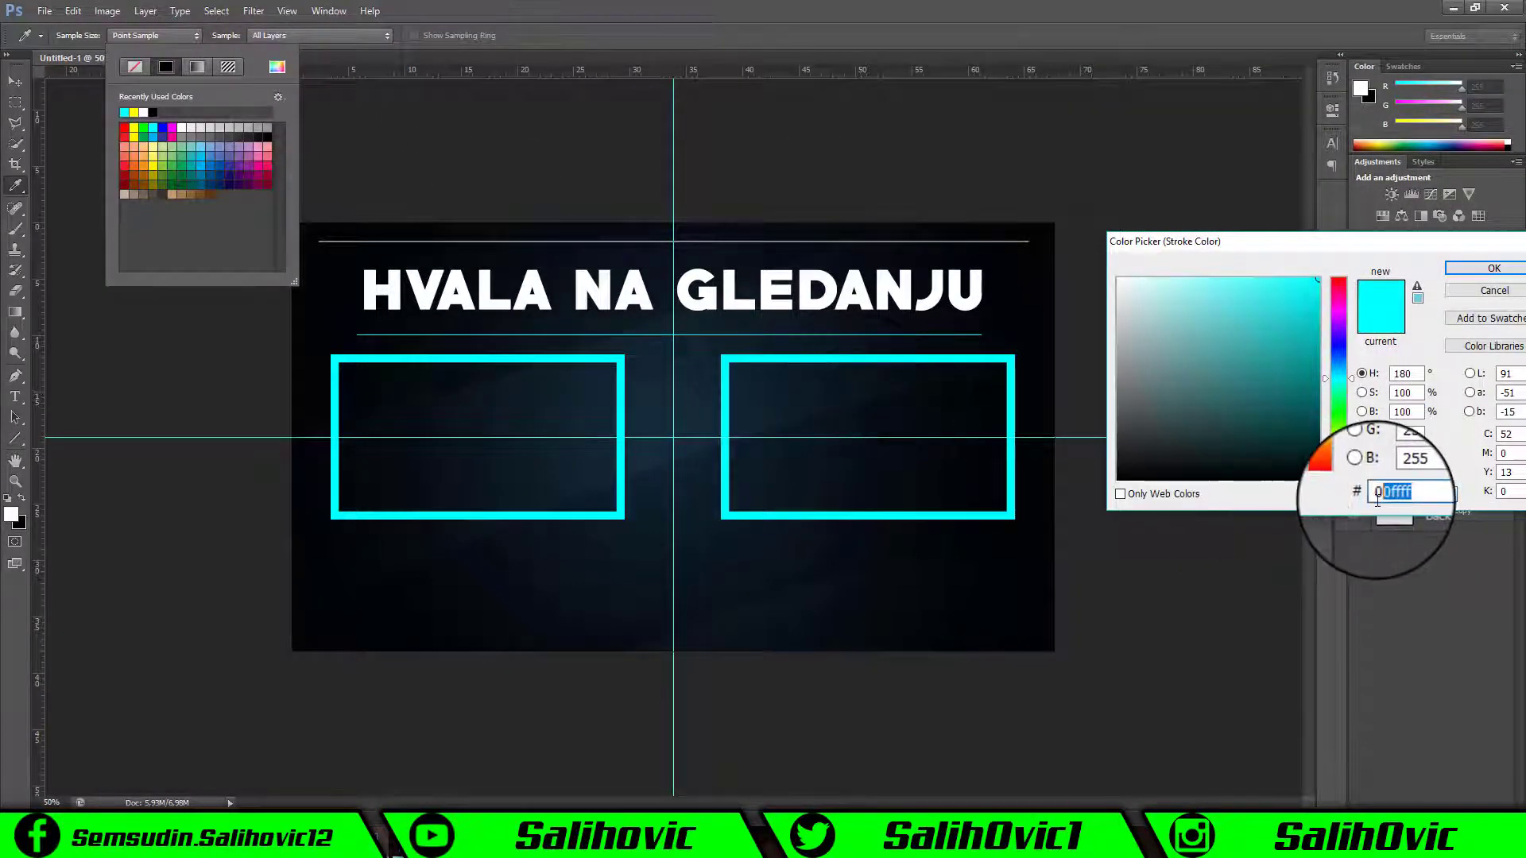
right_click(1387, 496)
click(1409, 546)
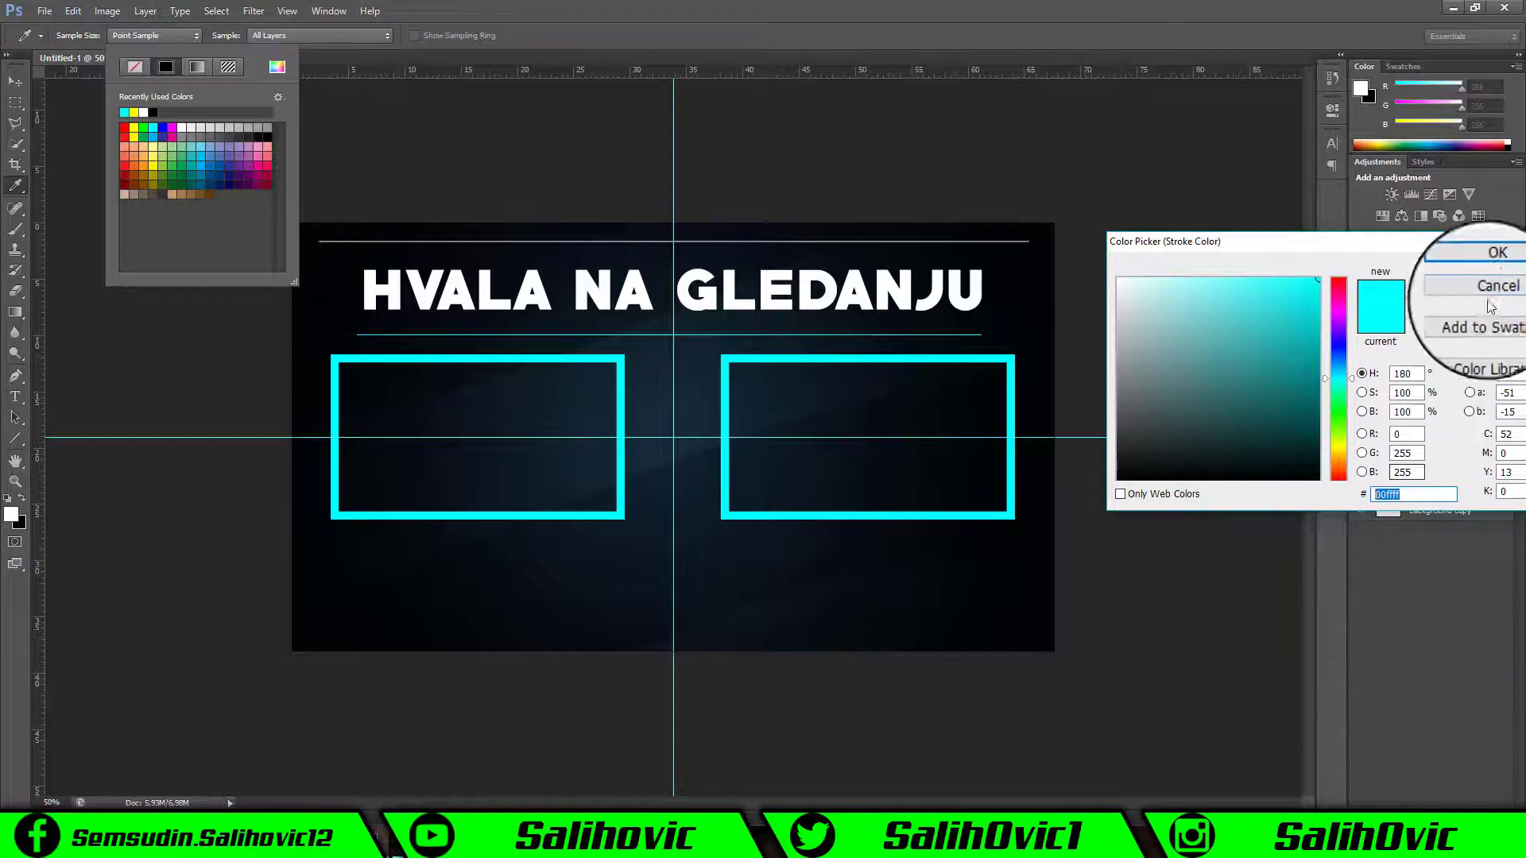
click(1493, 269)
click(1432, 390)
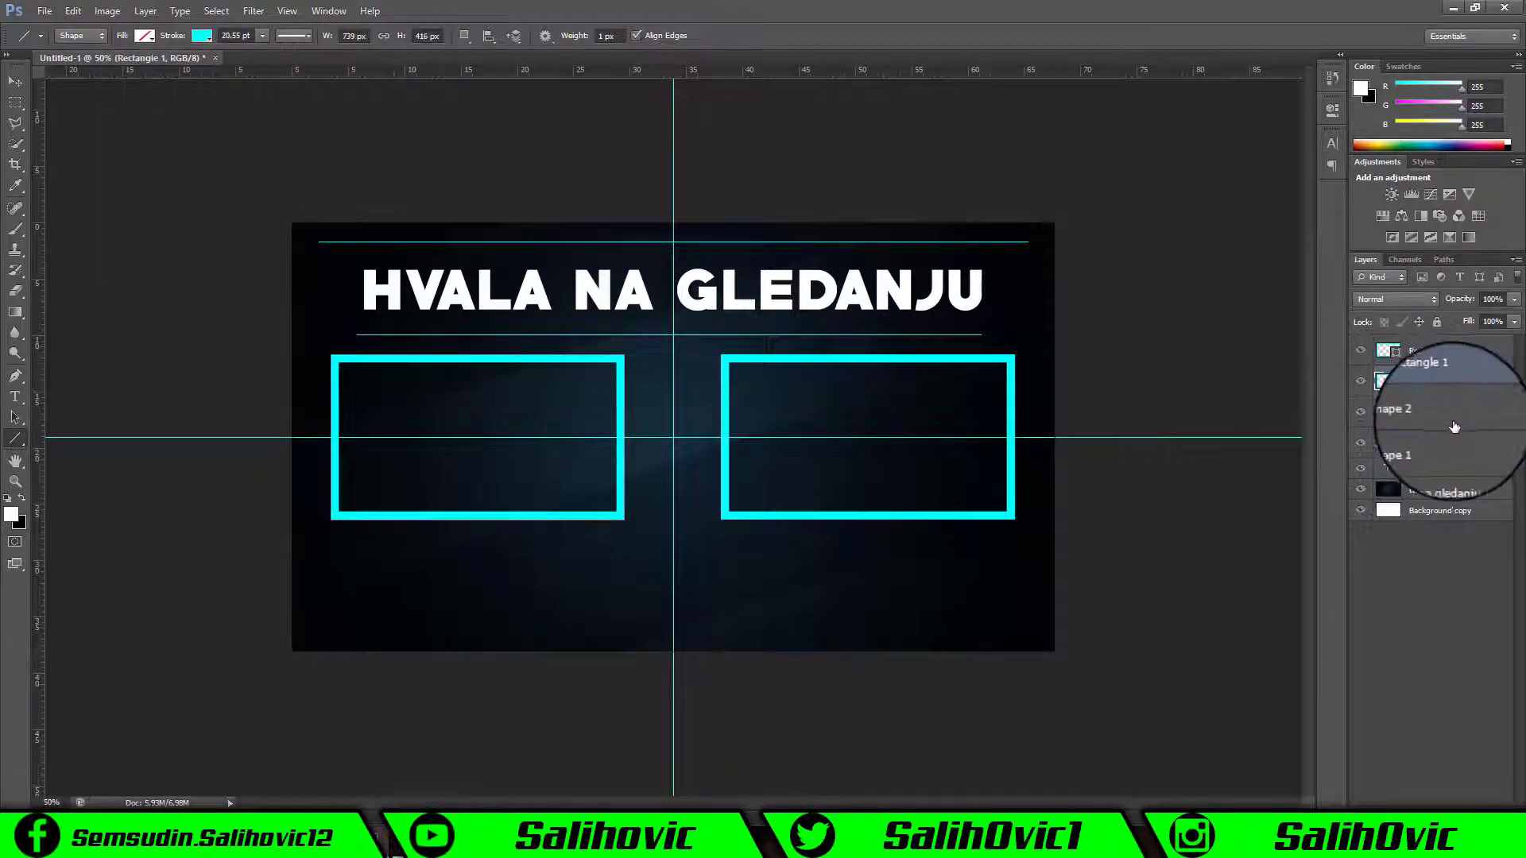
- Give Shape 1 a cyan 00ffff Outer Glow with Precise technique and a larger size
double_click(1459, 451)
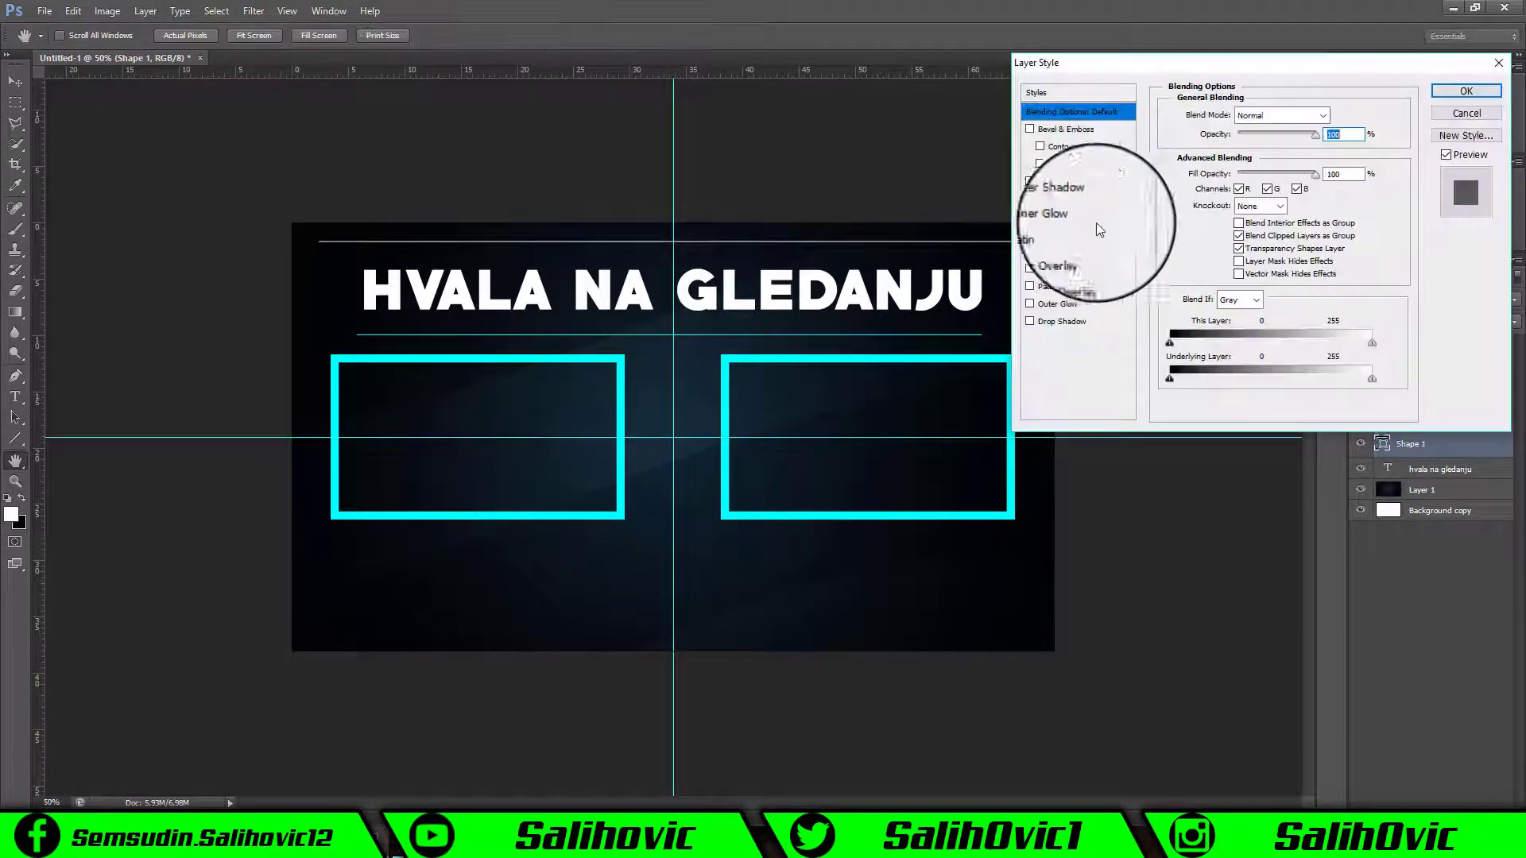
click(1057, 304)
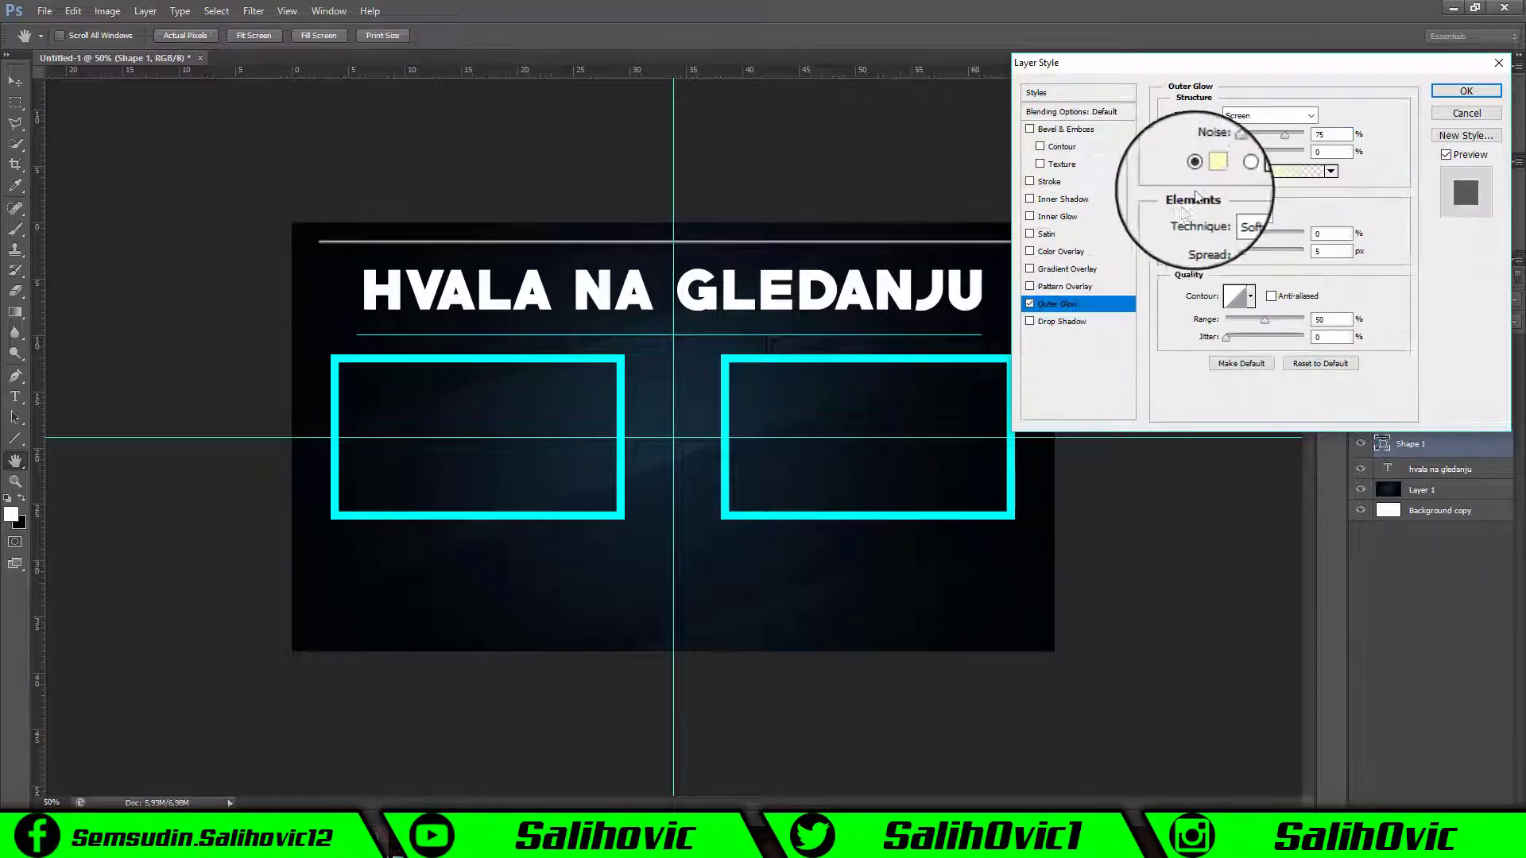
click(1209, 171)
click(1391, 494)
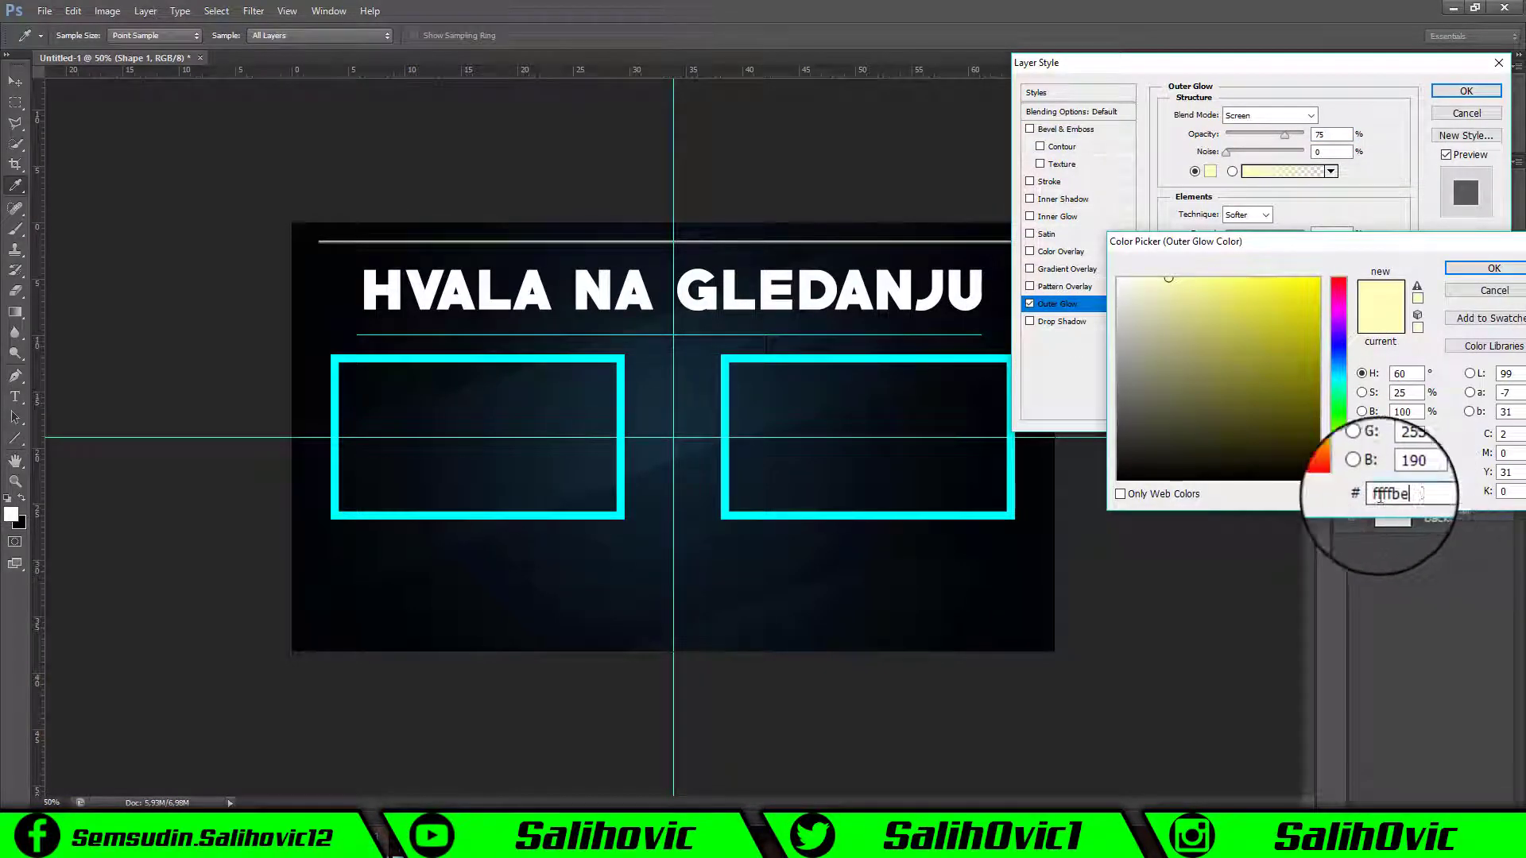
key(Delete)
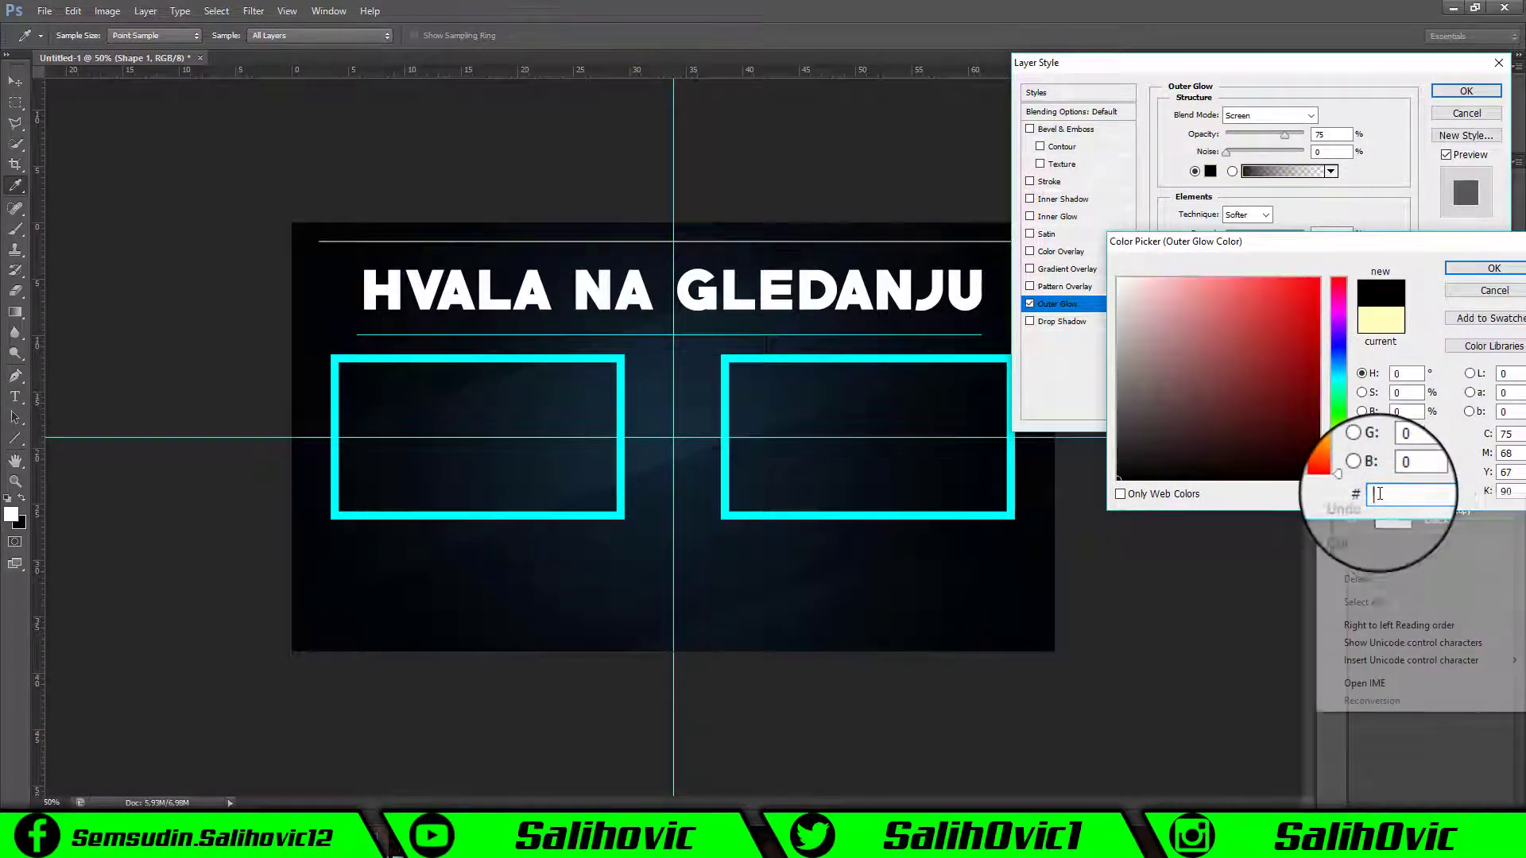
right_click(1399, 493)
click(1351, 566)
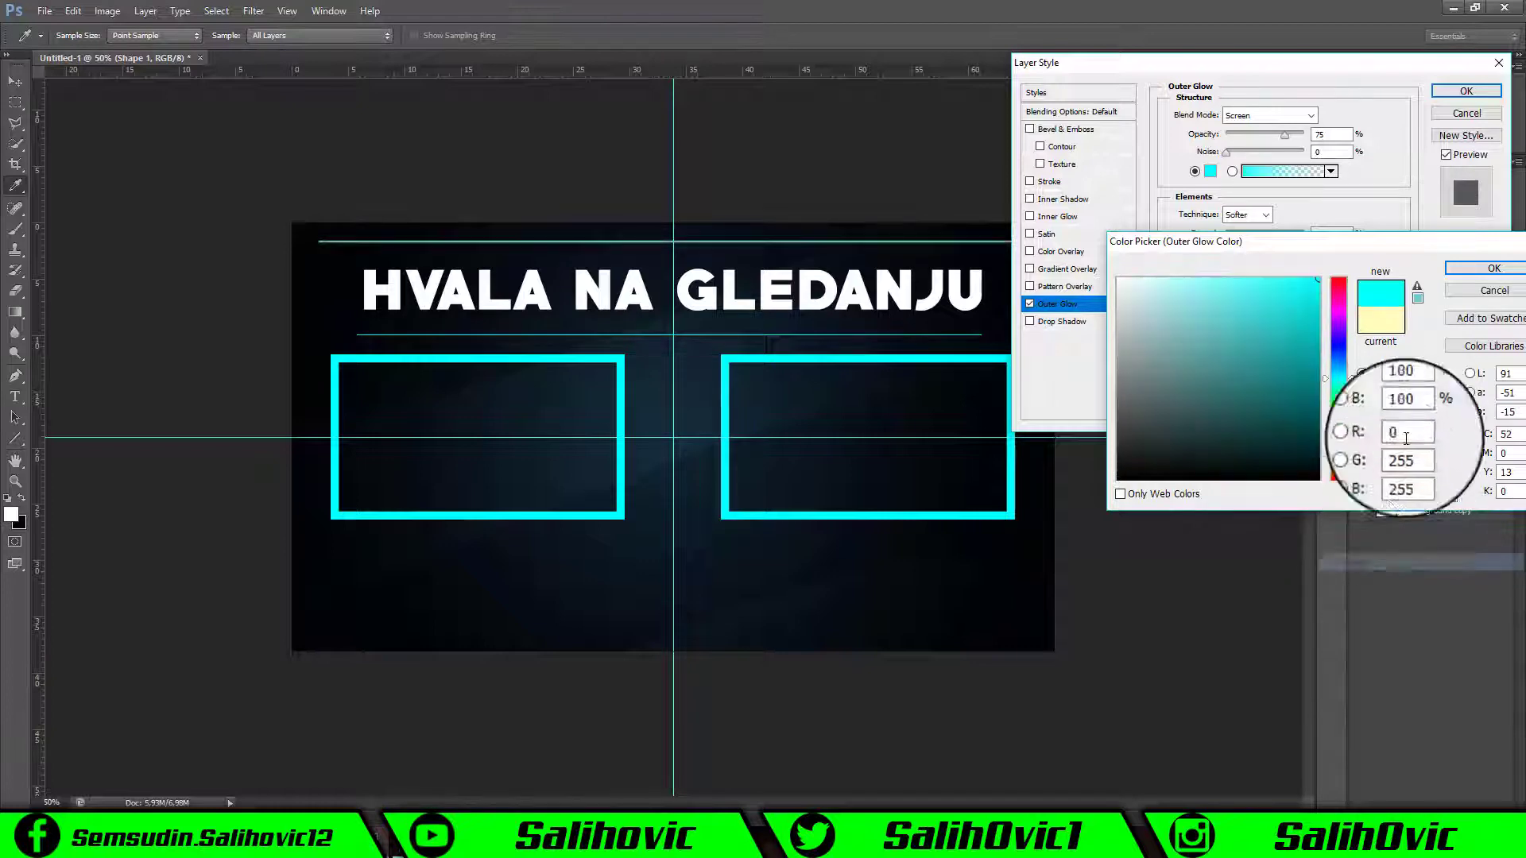
click(1475, 274)
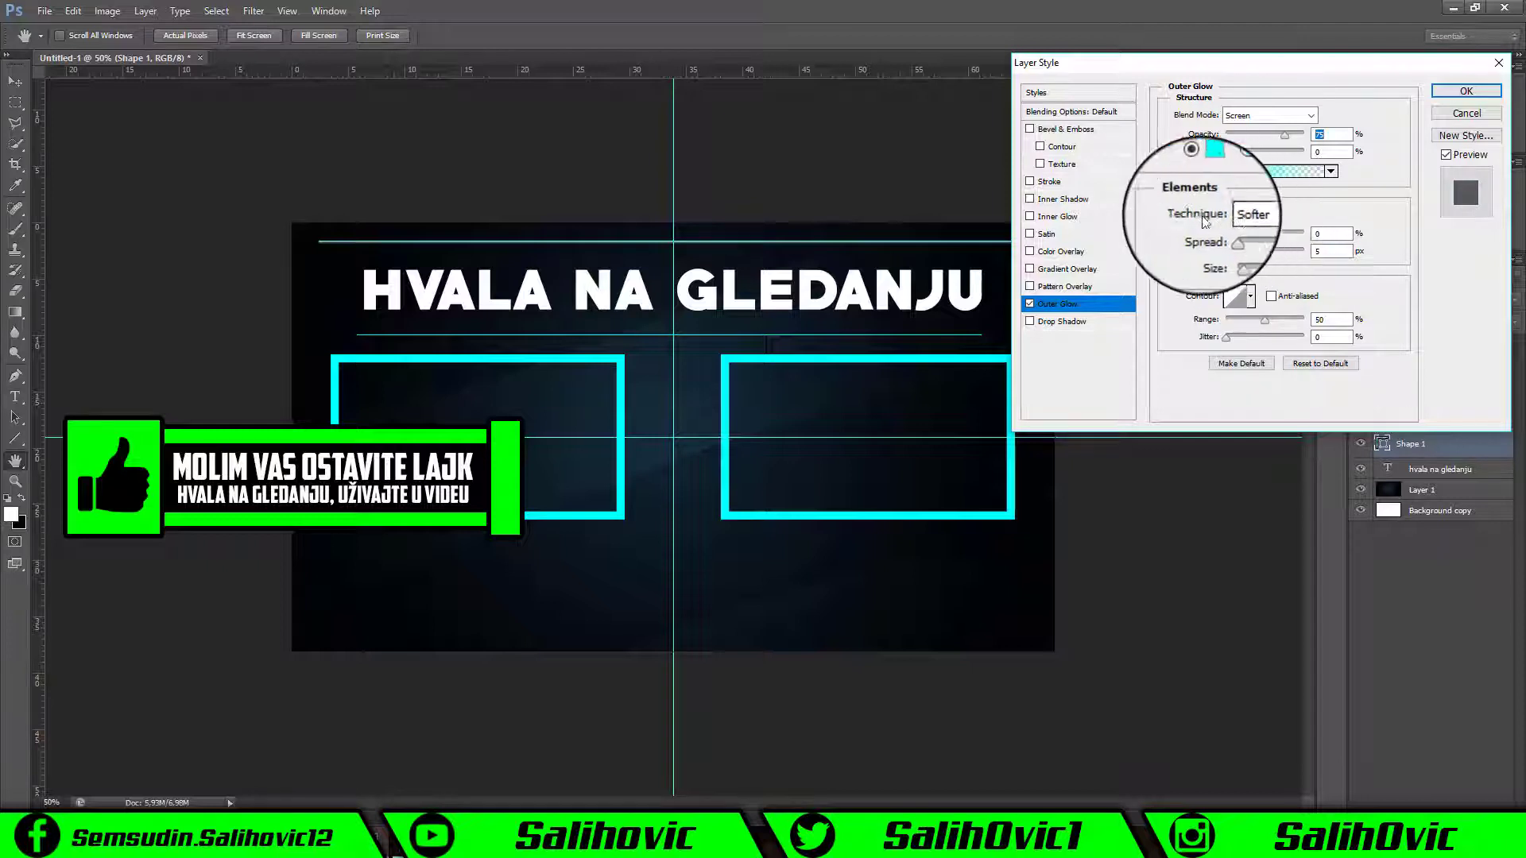
click(1267, 216)
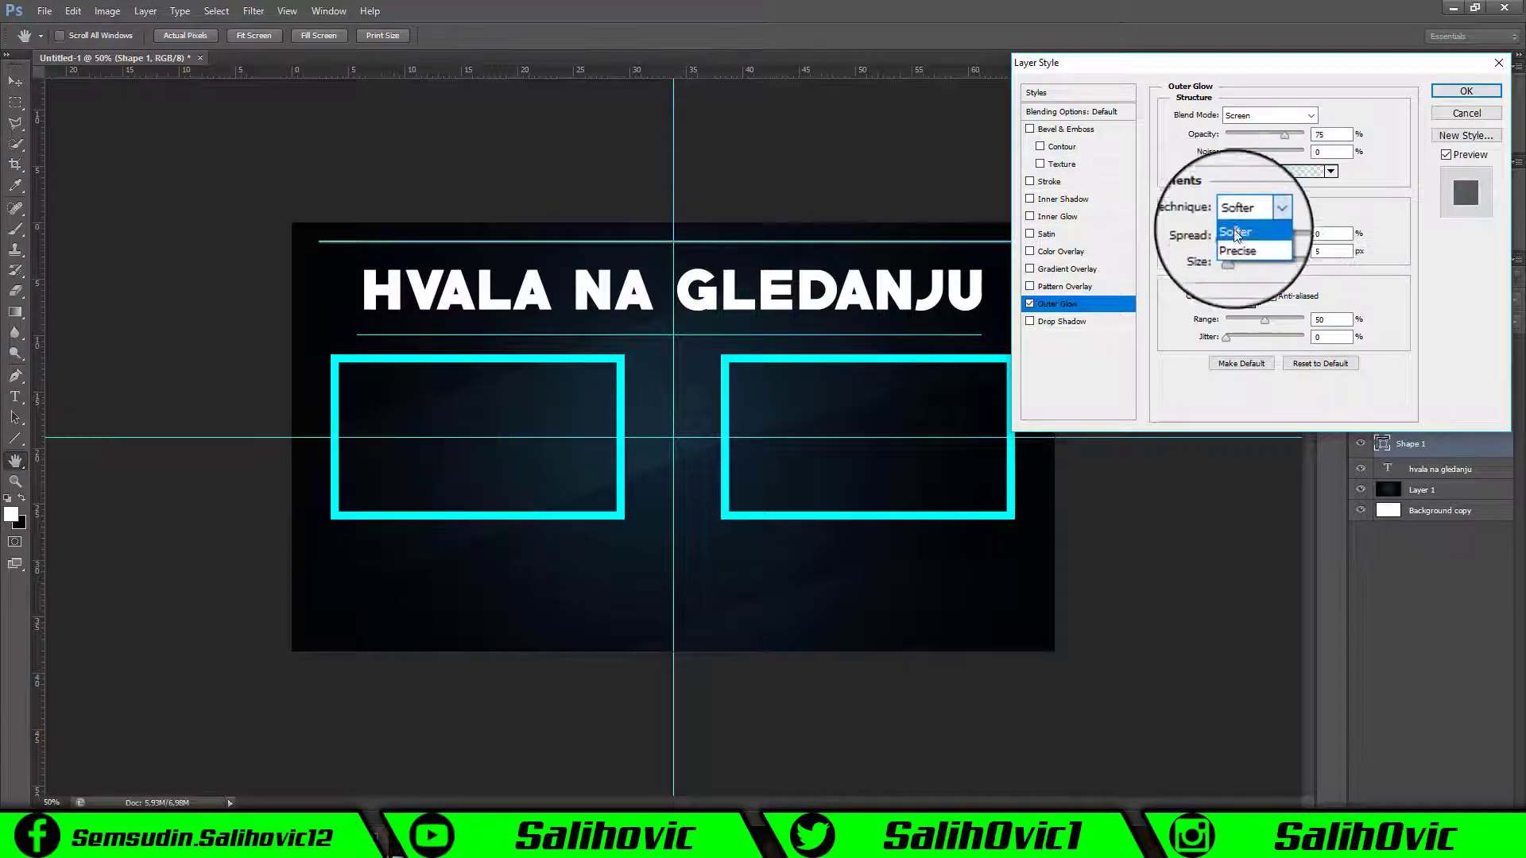
click(1244, 238)
click(1237, 256)
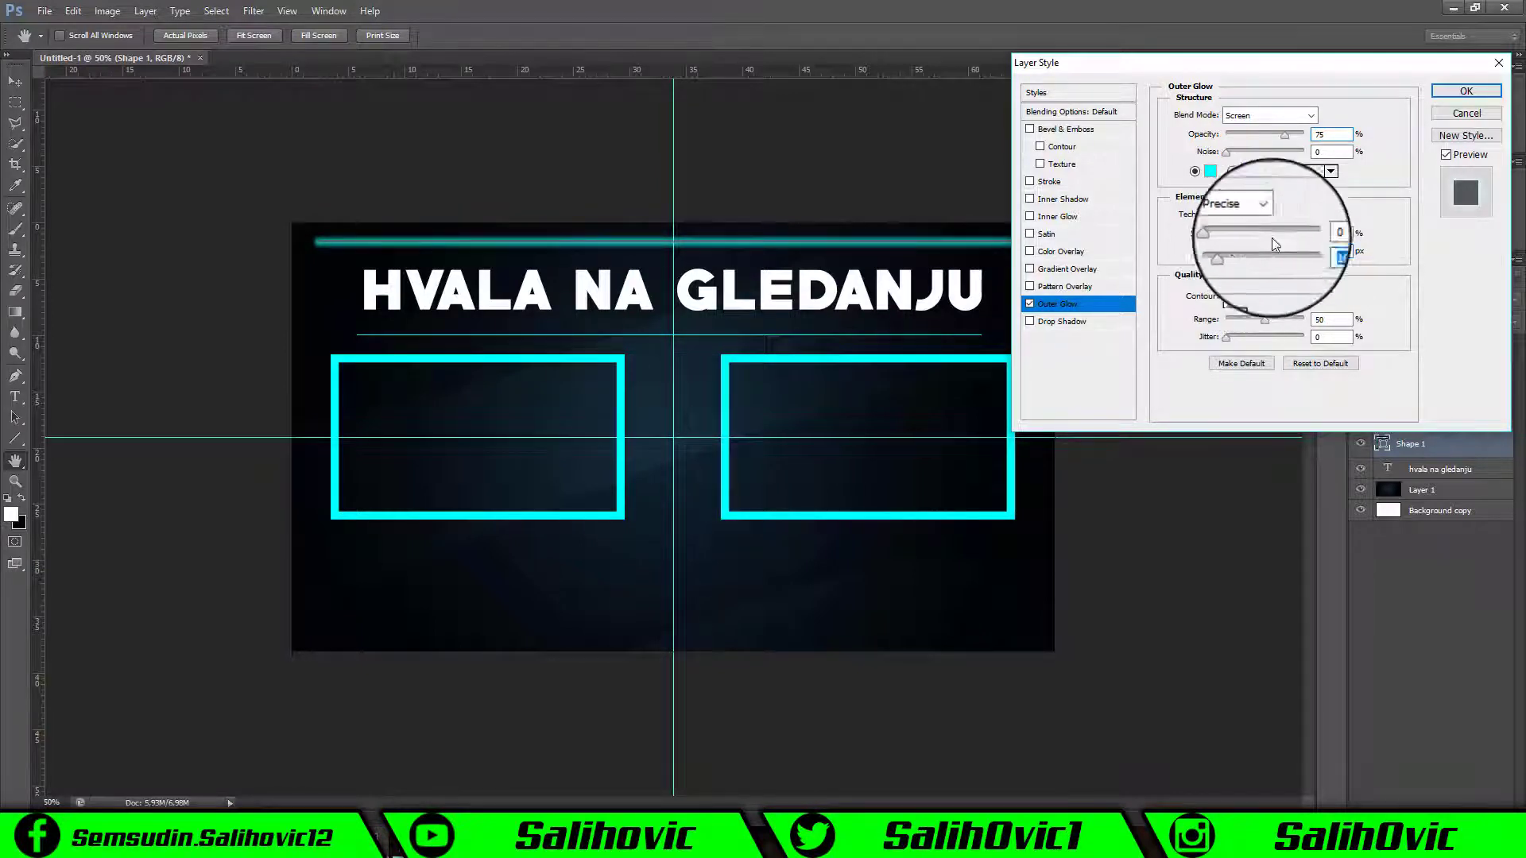
click(1466, 90)
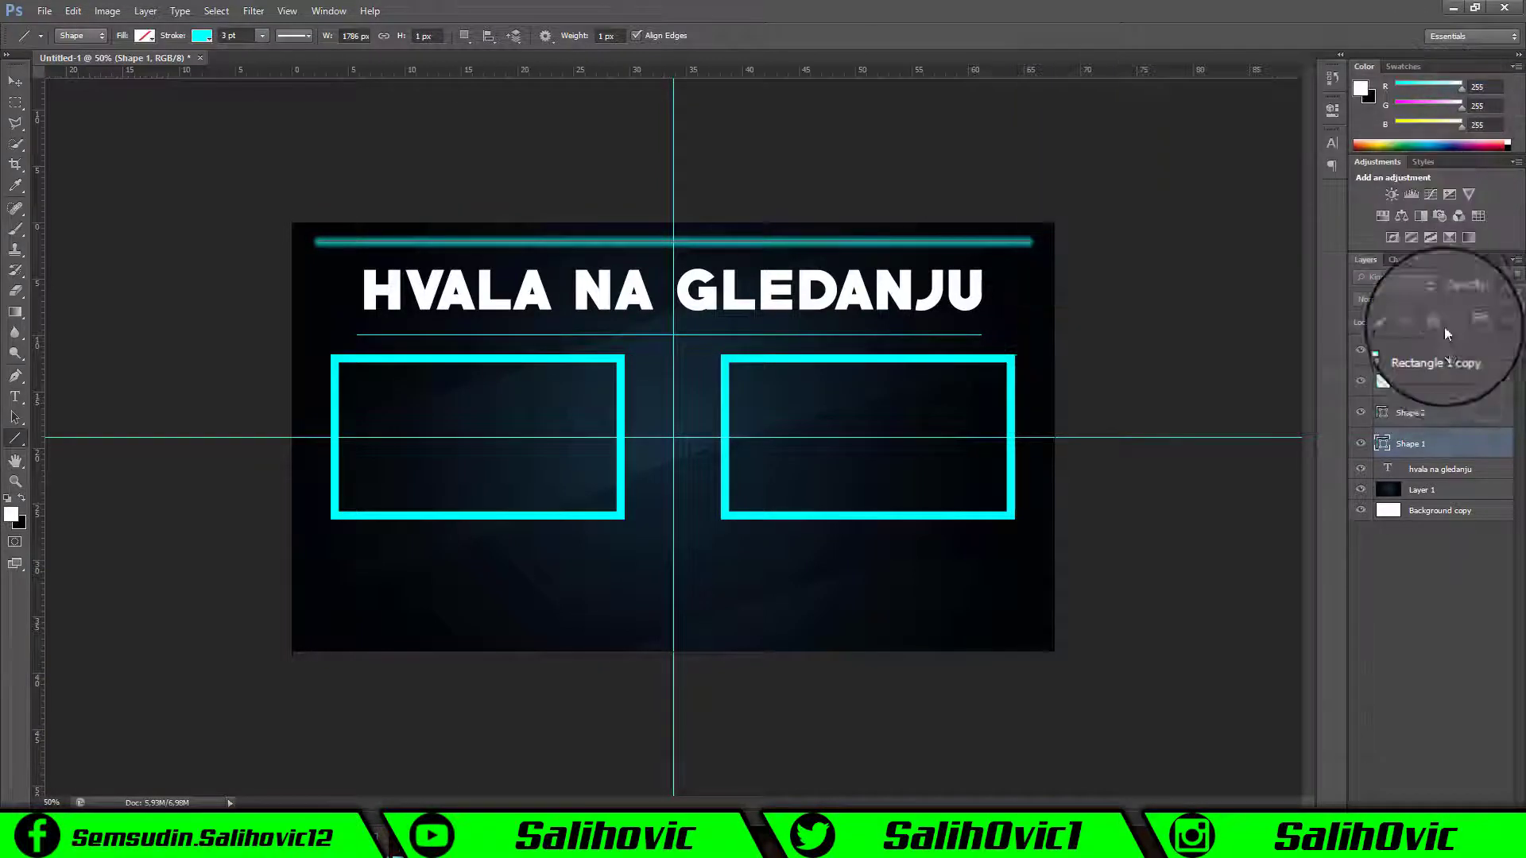
- Copy Shape 1's glow layer style and paste it onto Shape 2, the lower title line
right_click(1460, 451)
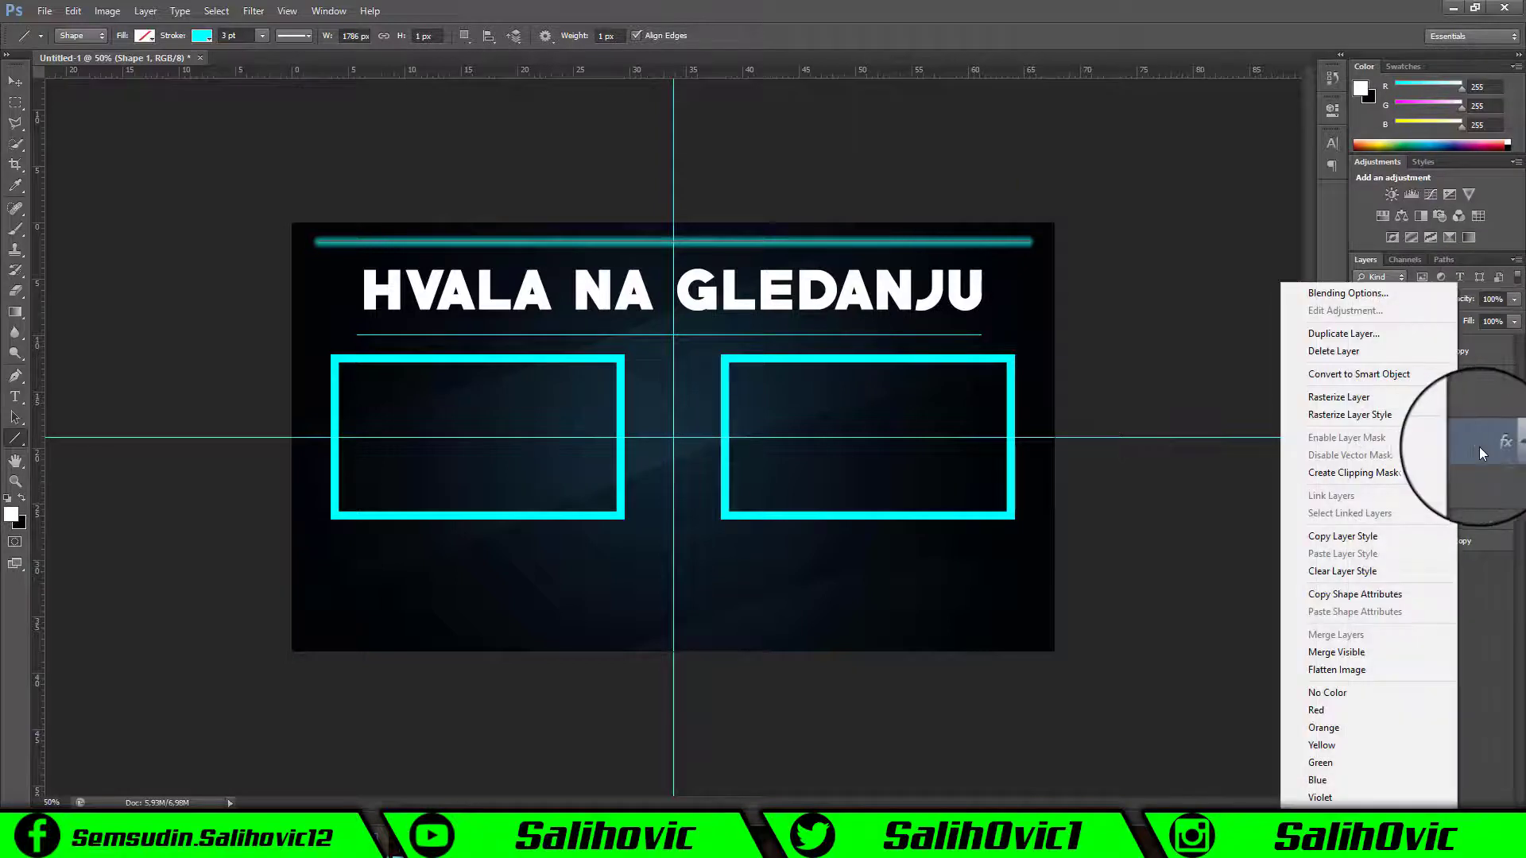
click(1352, 540)
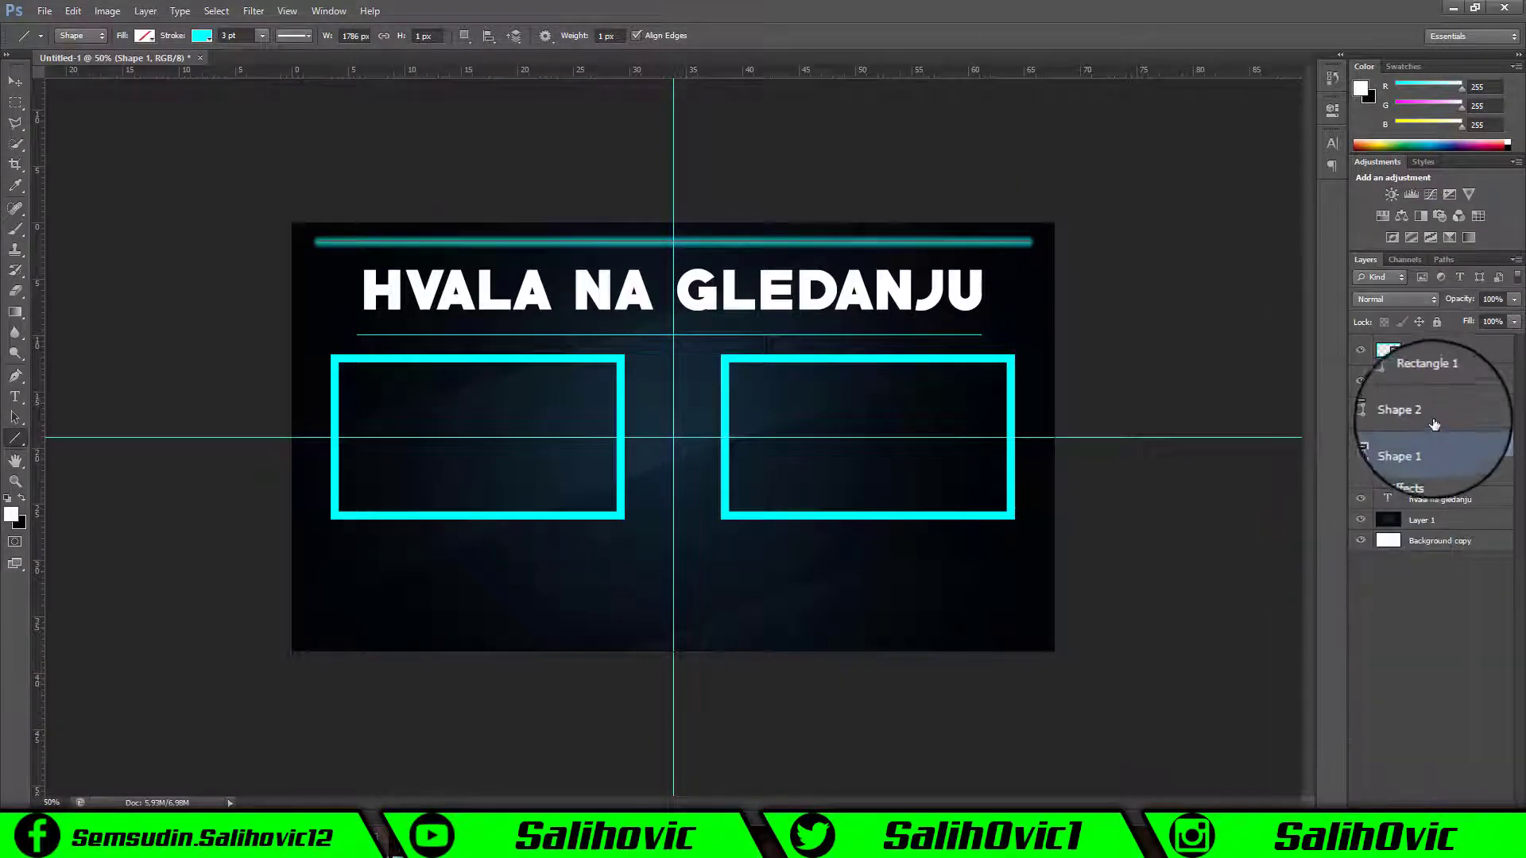
click(1392, 422)
right_click(1465, 418)
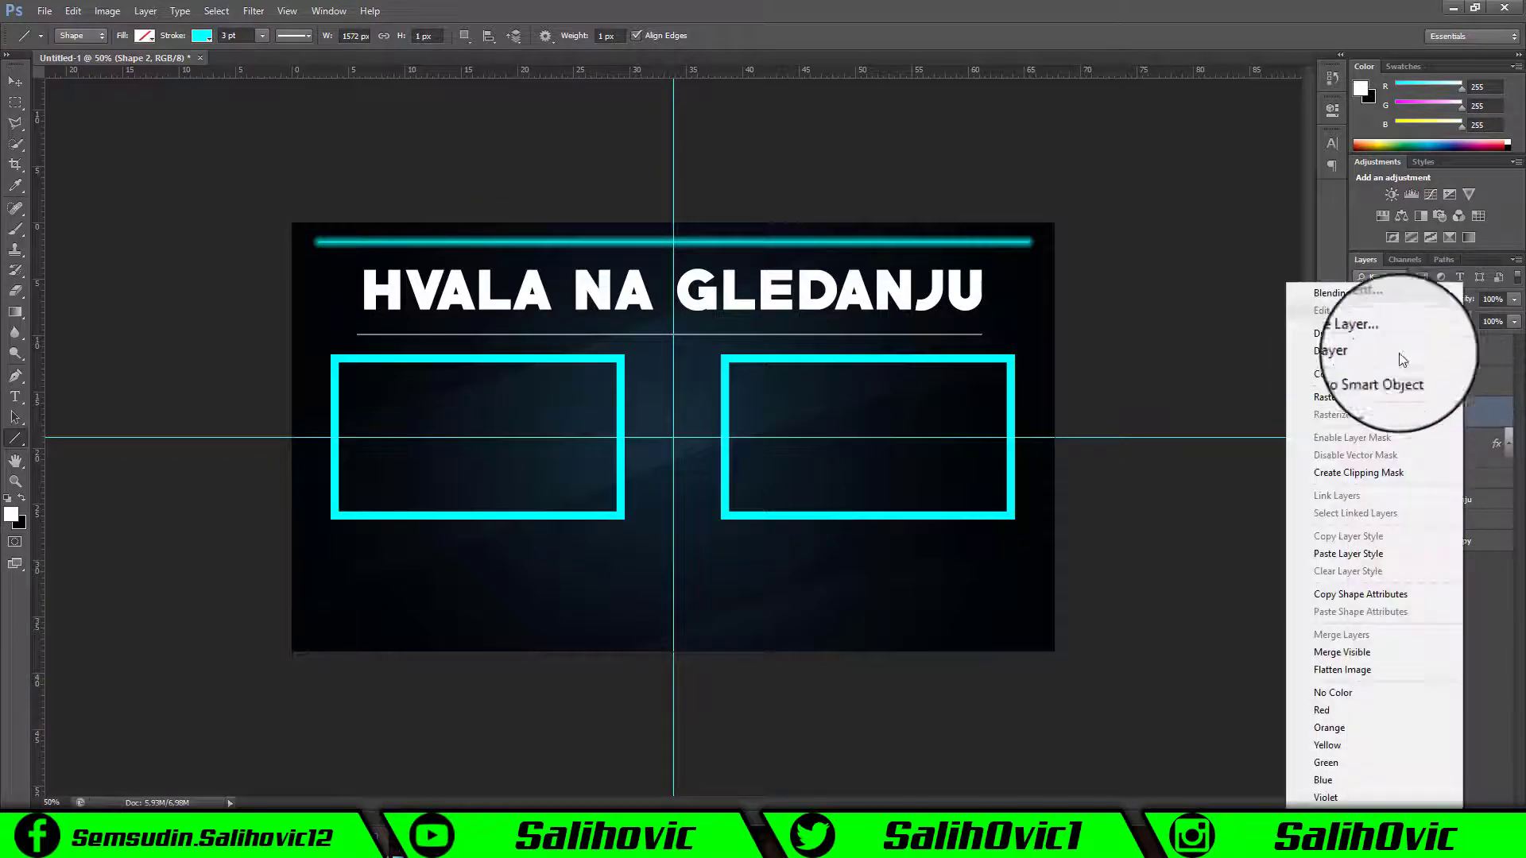
click(1372, 556)
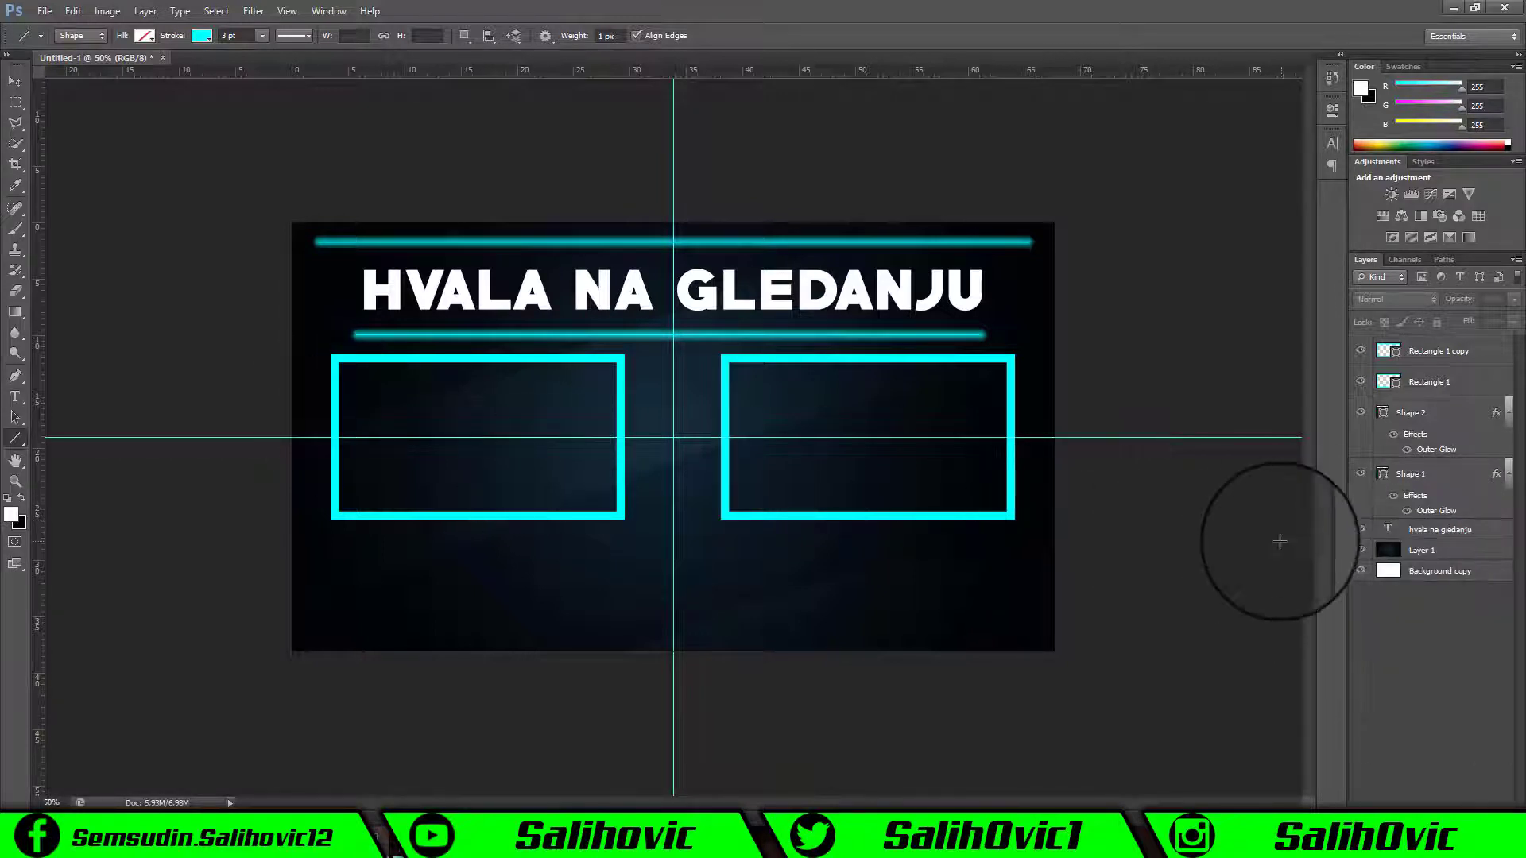
- Duplicate the HVALA NA GLEDANJU text layer and move the copy near the canvas bottom
click(1443, 530)
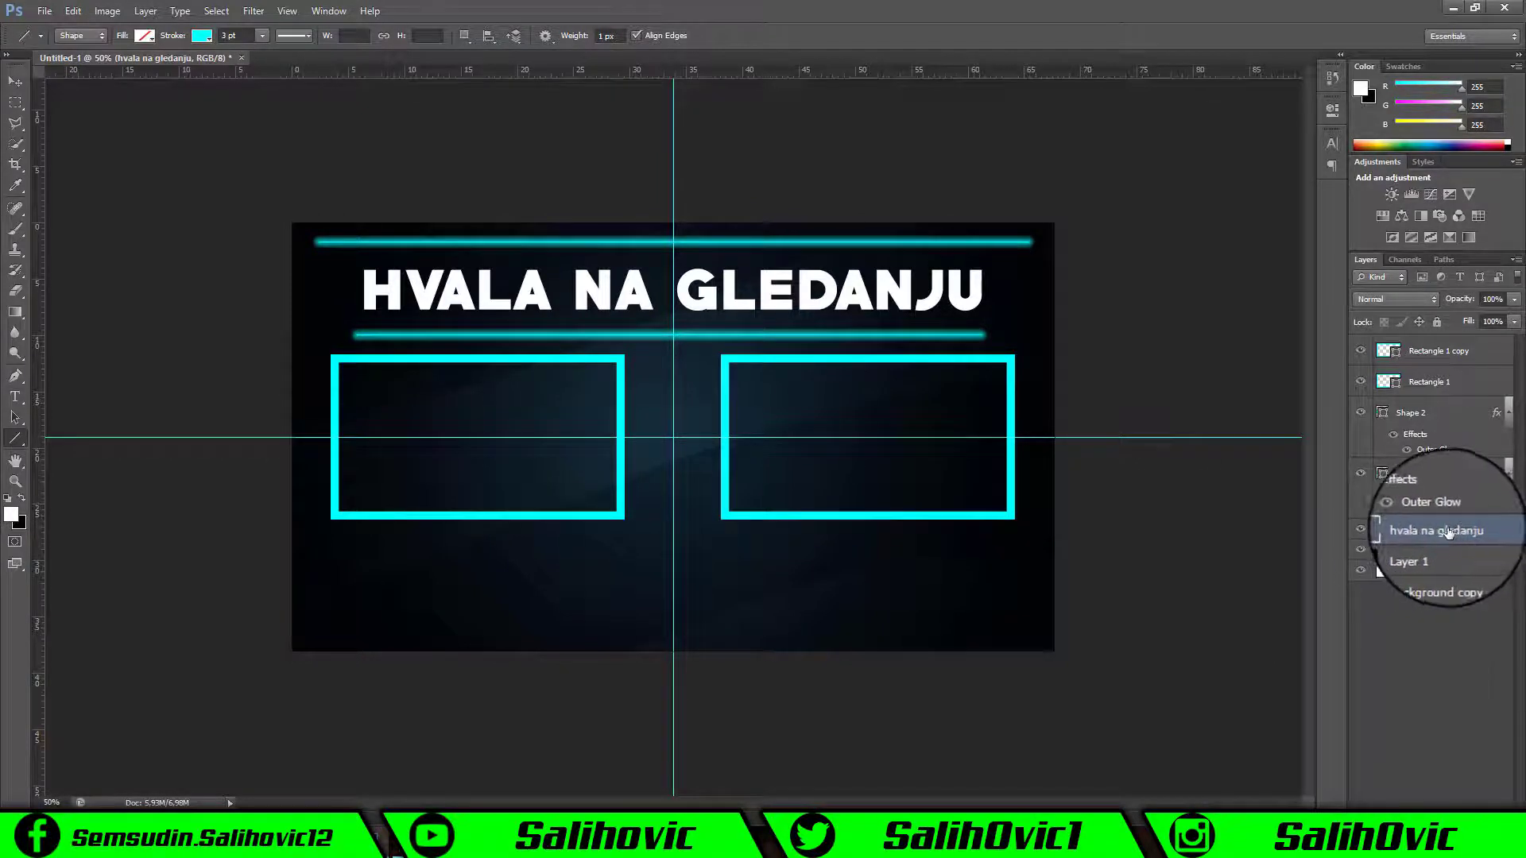
right_click(1451, 535)
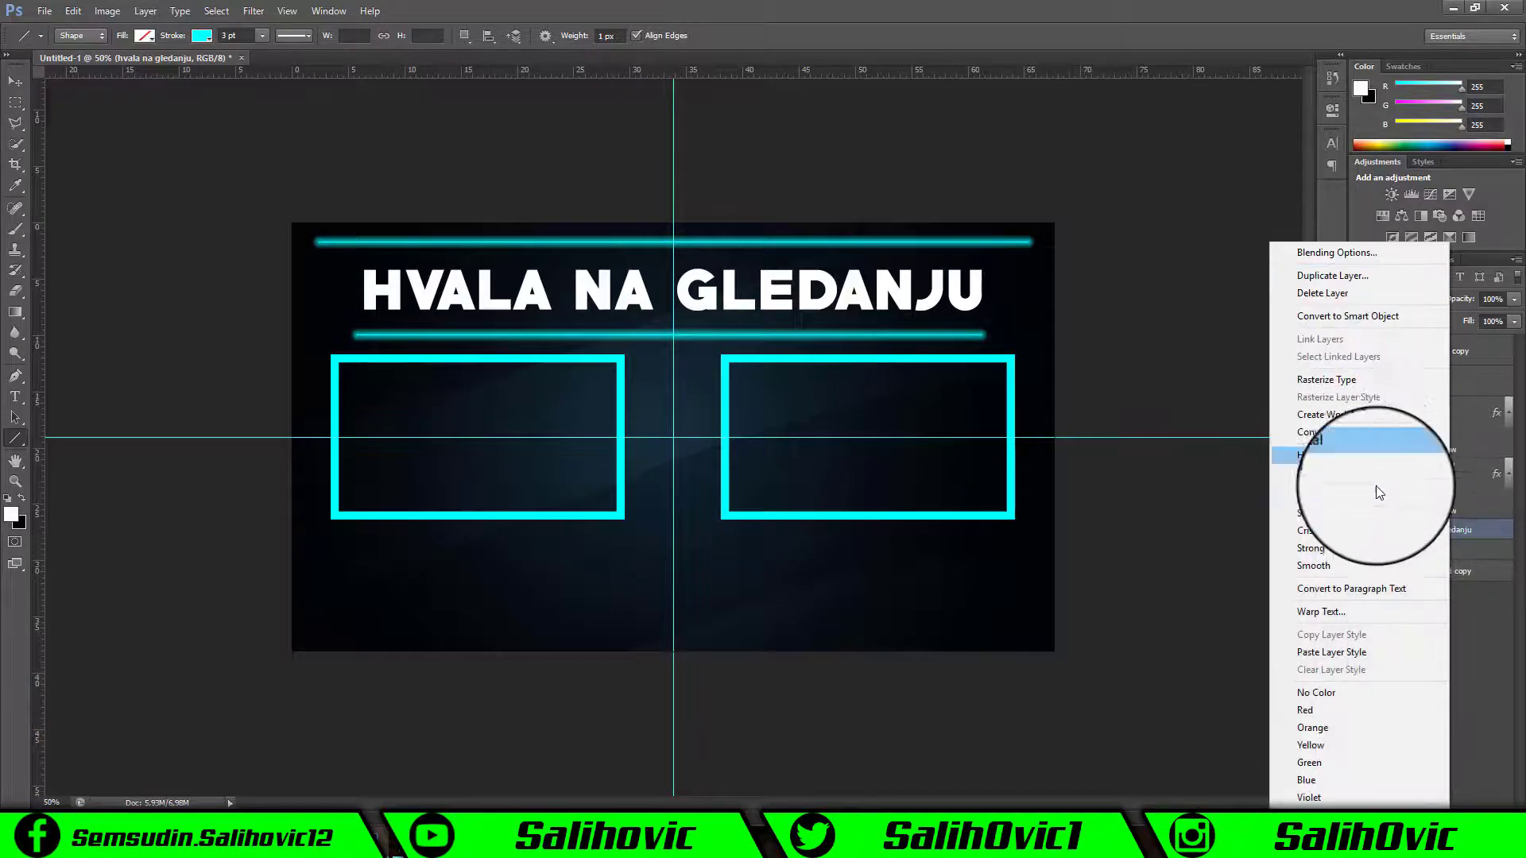
click(1327, 282)
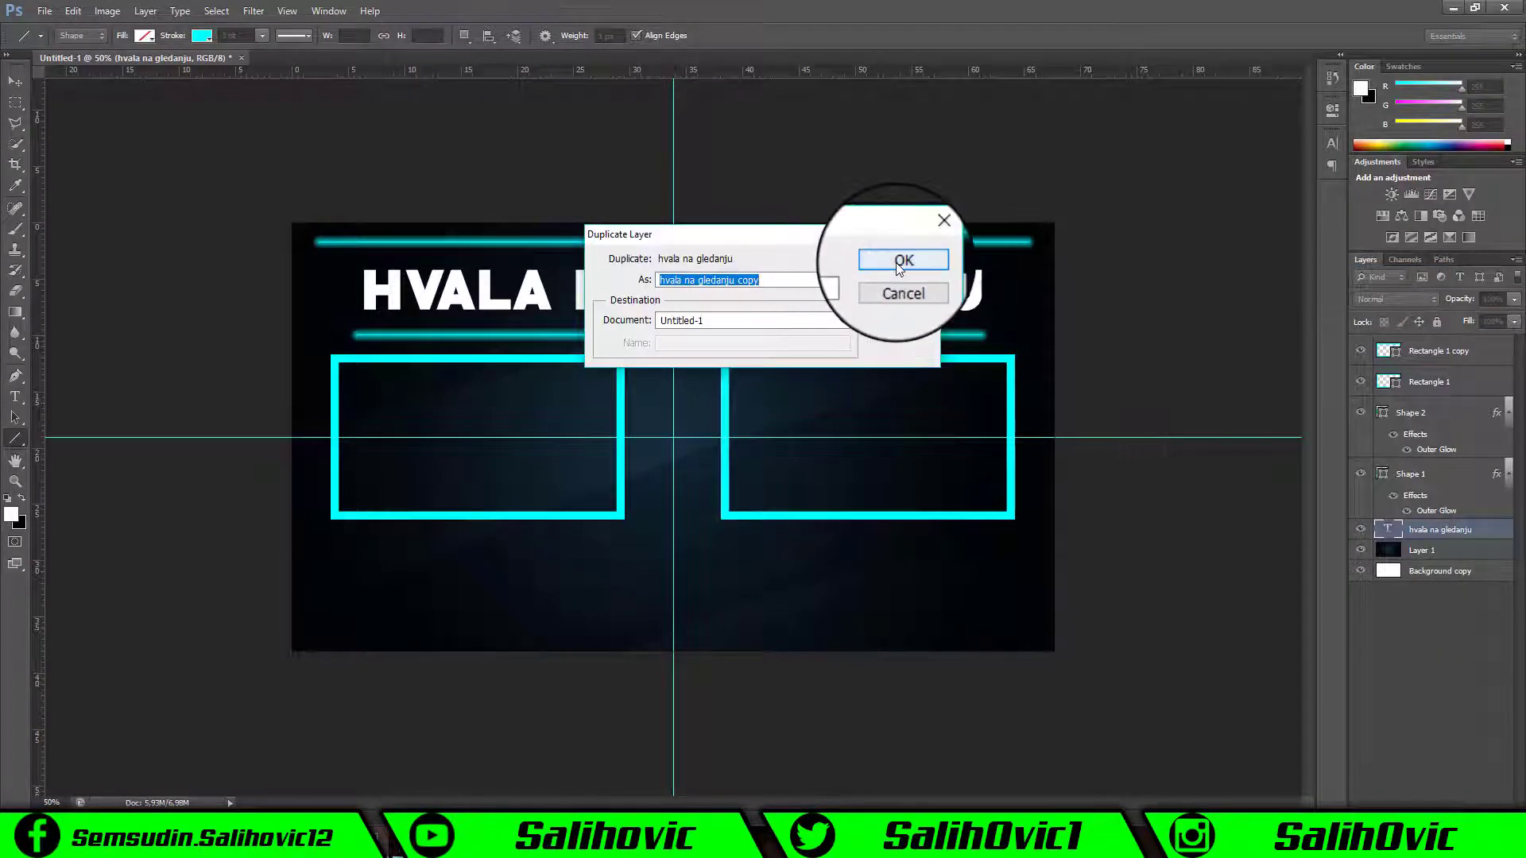
click(900, 259)
click(15, 81)
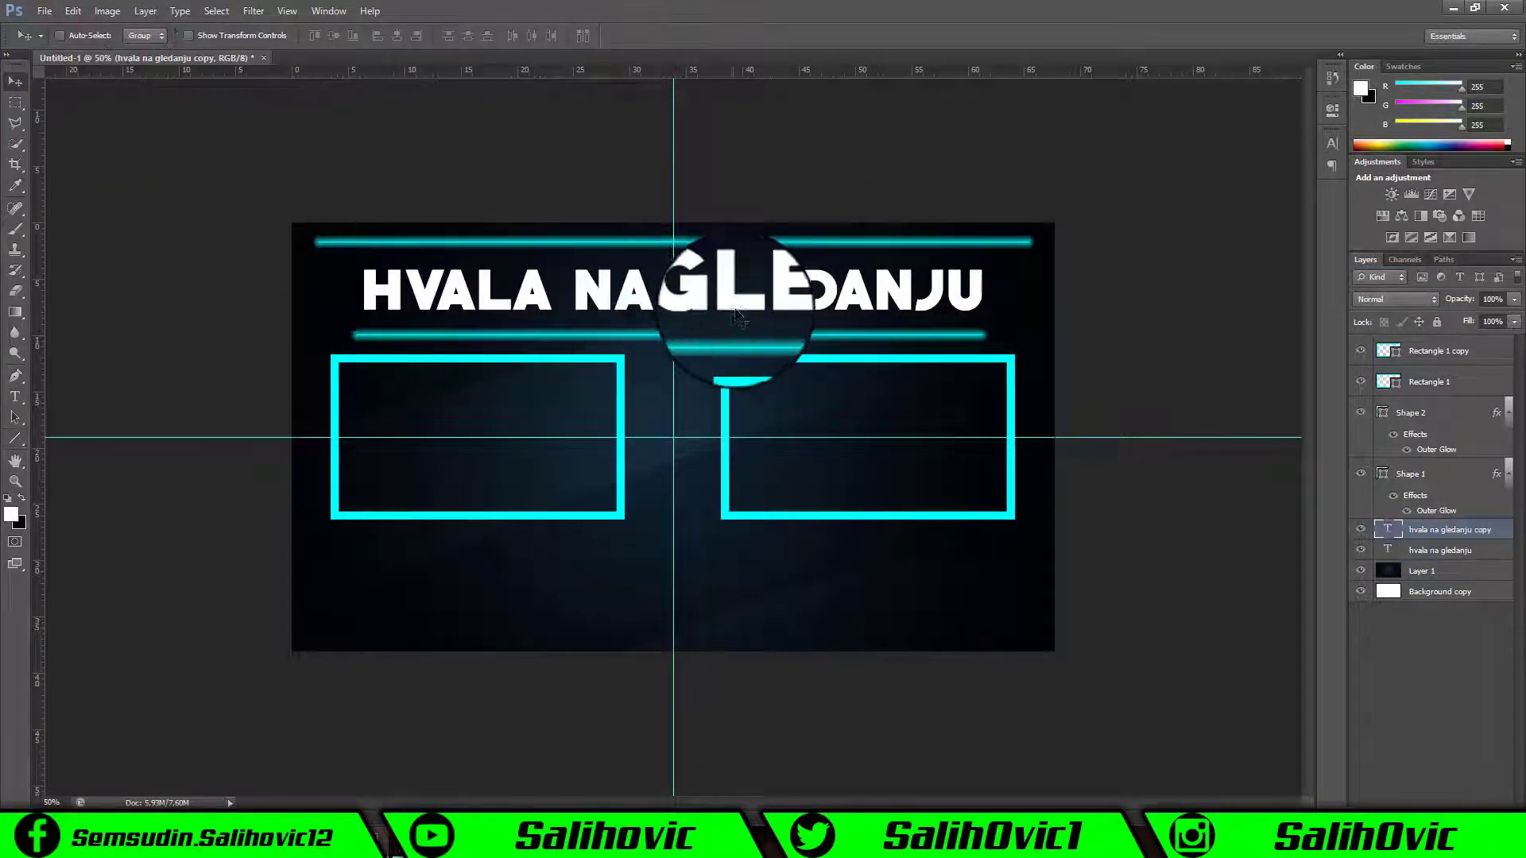
drag(743, 330, 740, 606)
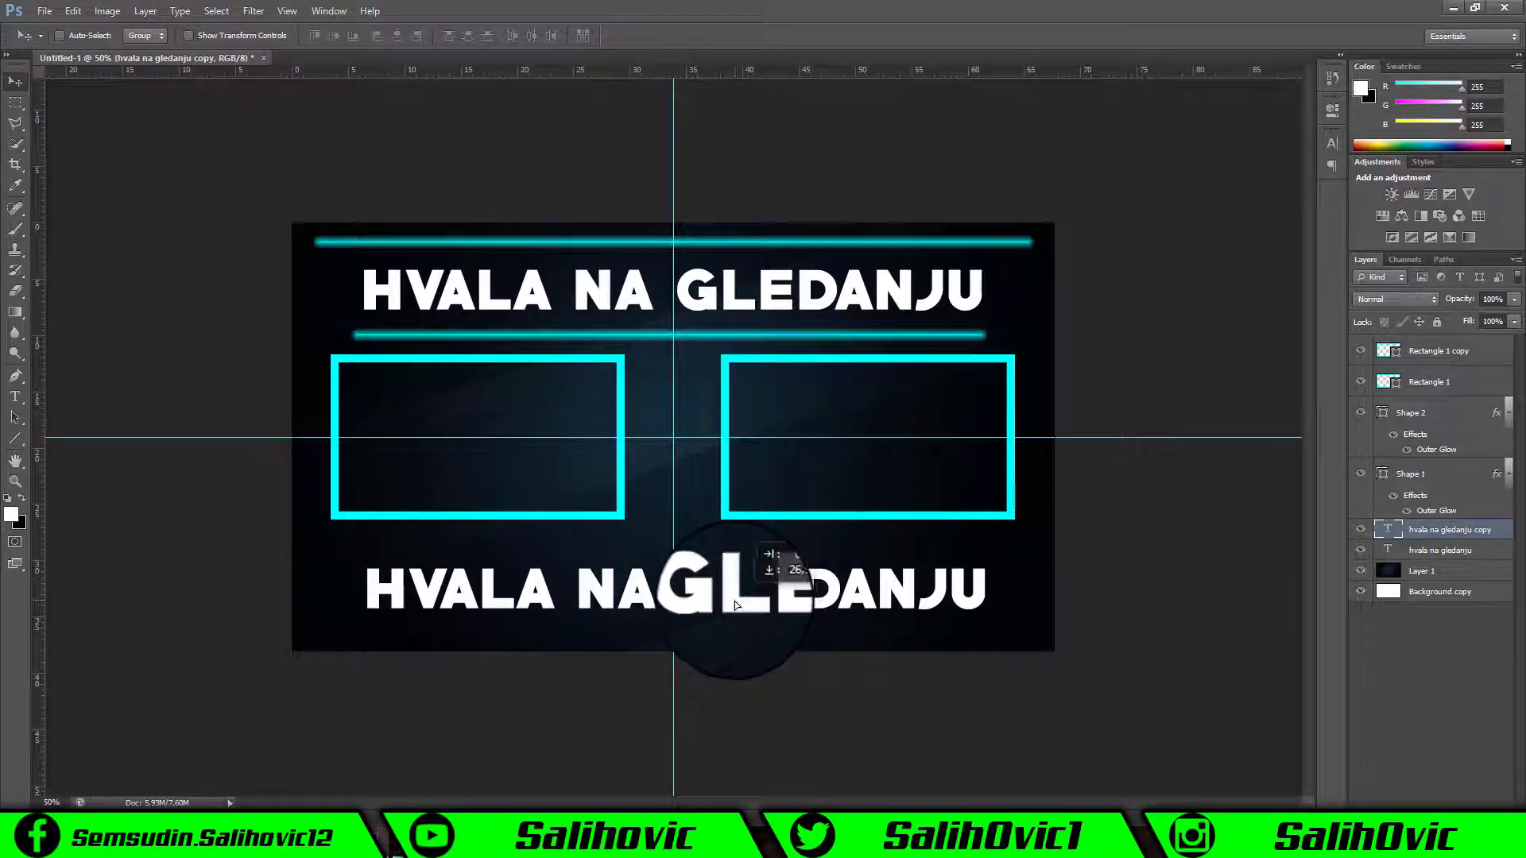
- Retype the copied text as PRETPLATI SE, then start duplicating the Shape 1 line layer
click(15, 397)
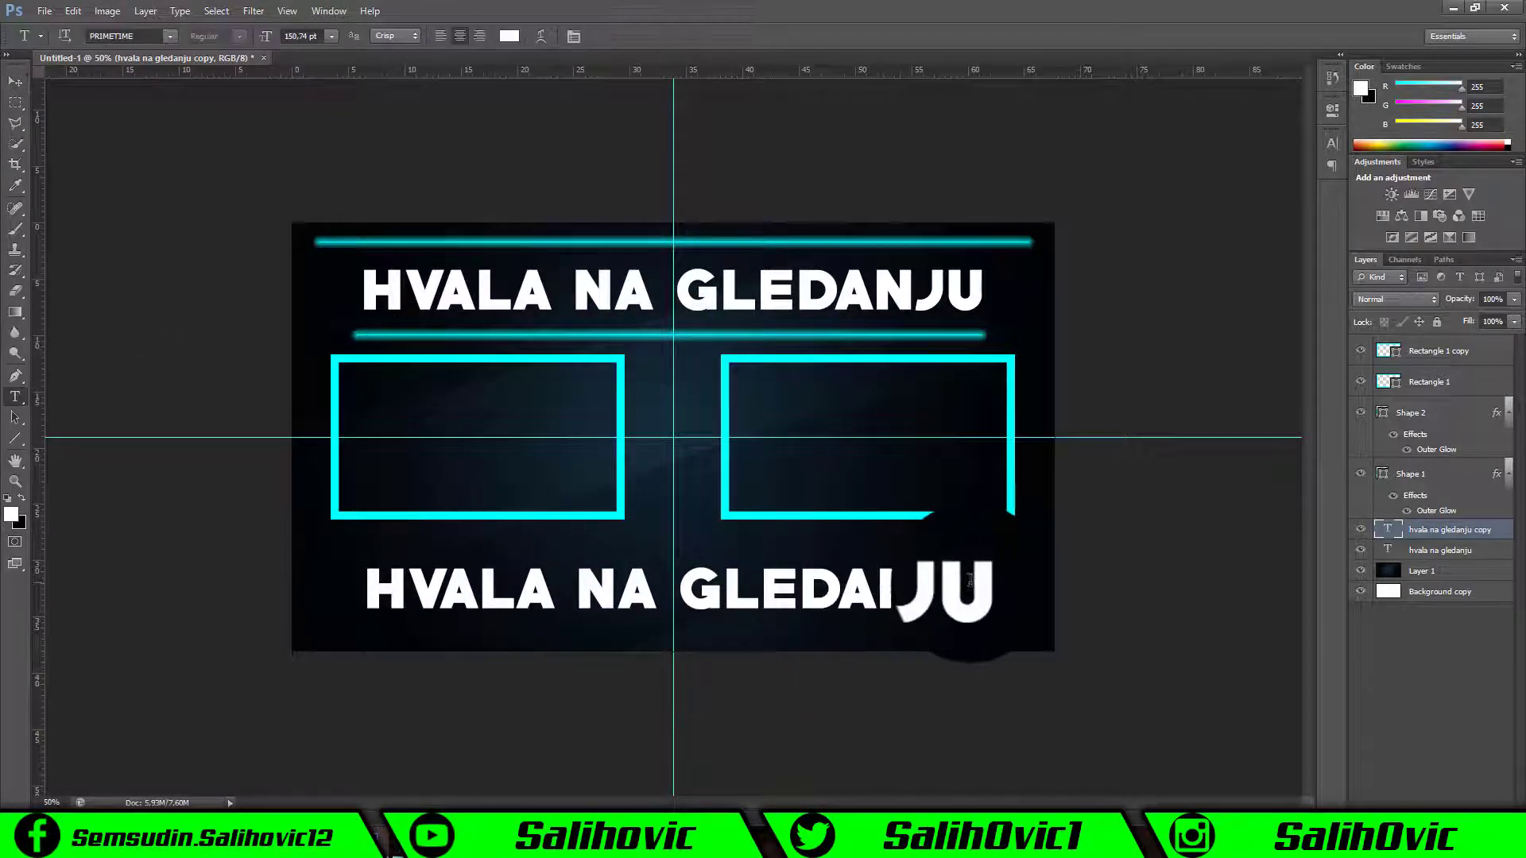
key(BackSpace)
key(BackSpace)
key(BackSpace)
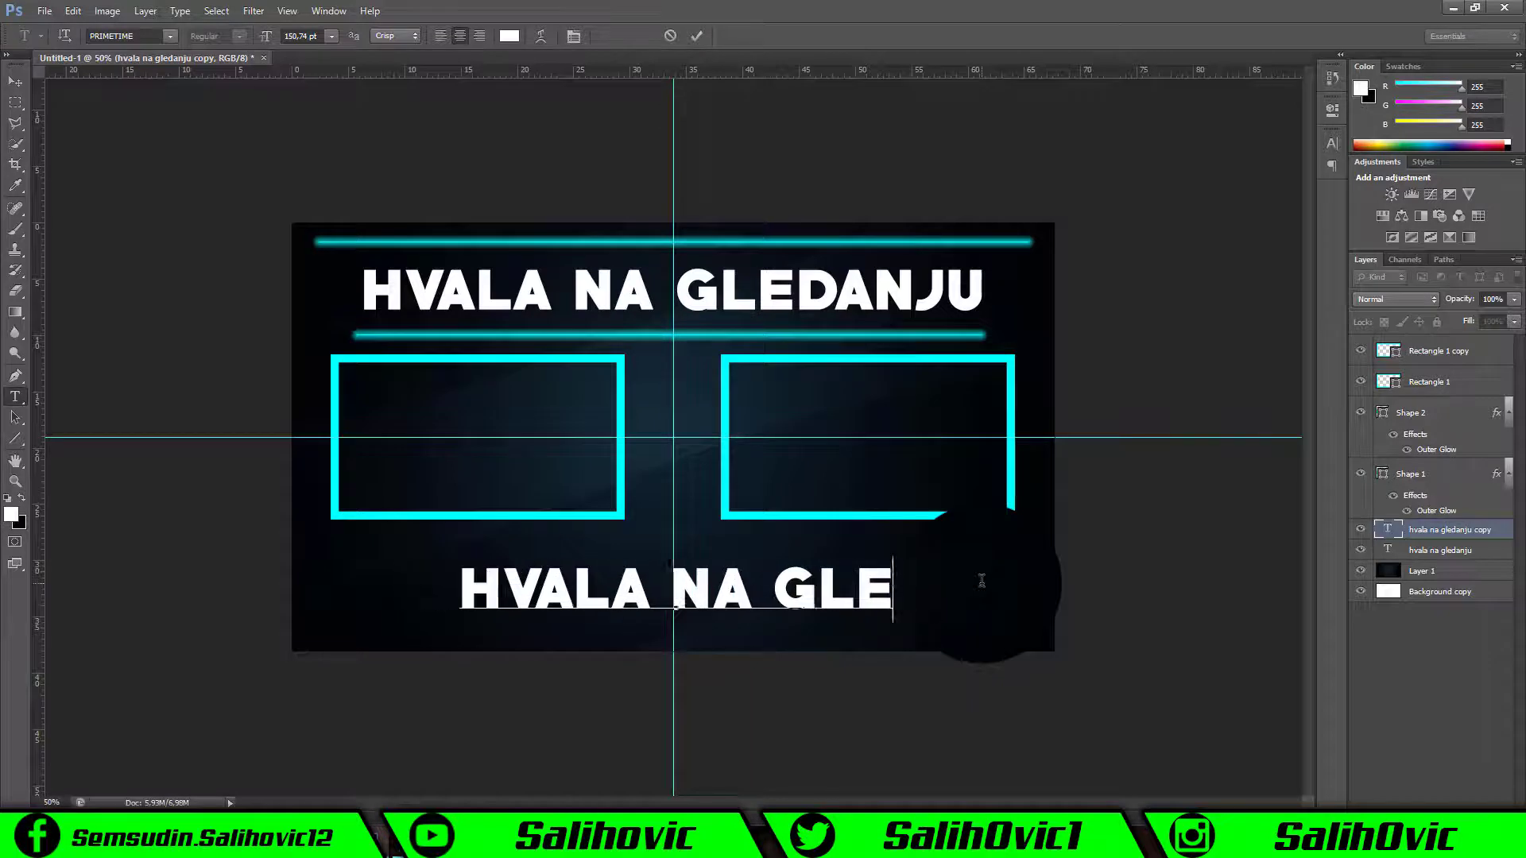
key(BackSpace)
key(BackSpace)
key(BackSpace)
key(BackSpace)
key(BackSpace)
text(PRETPL)
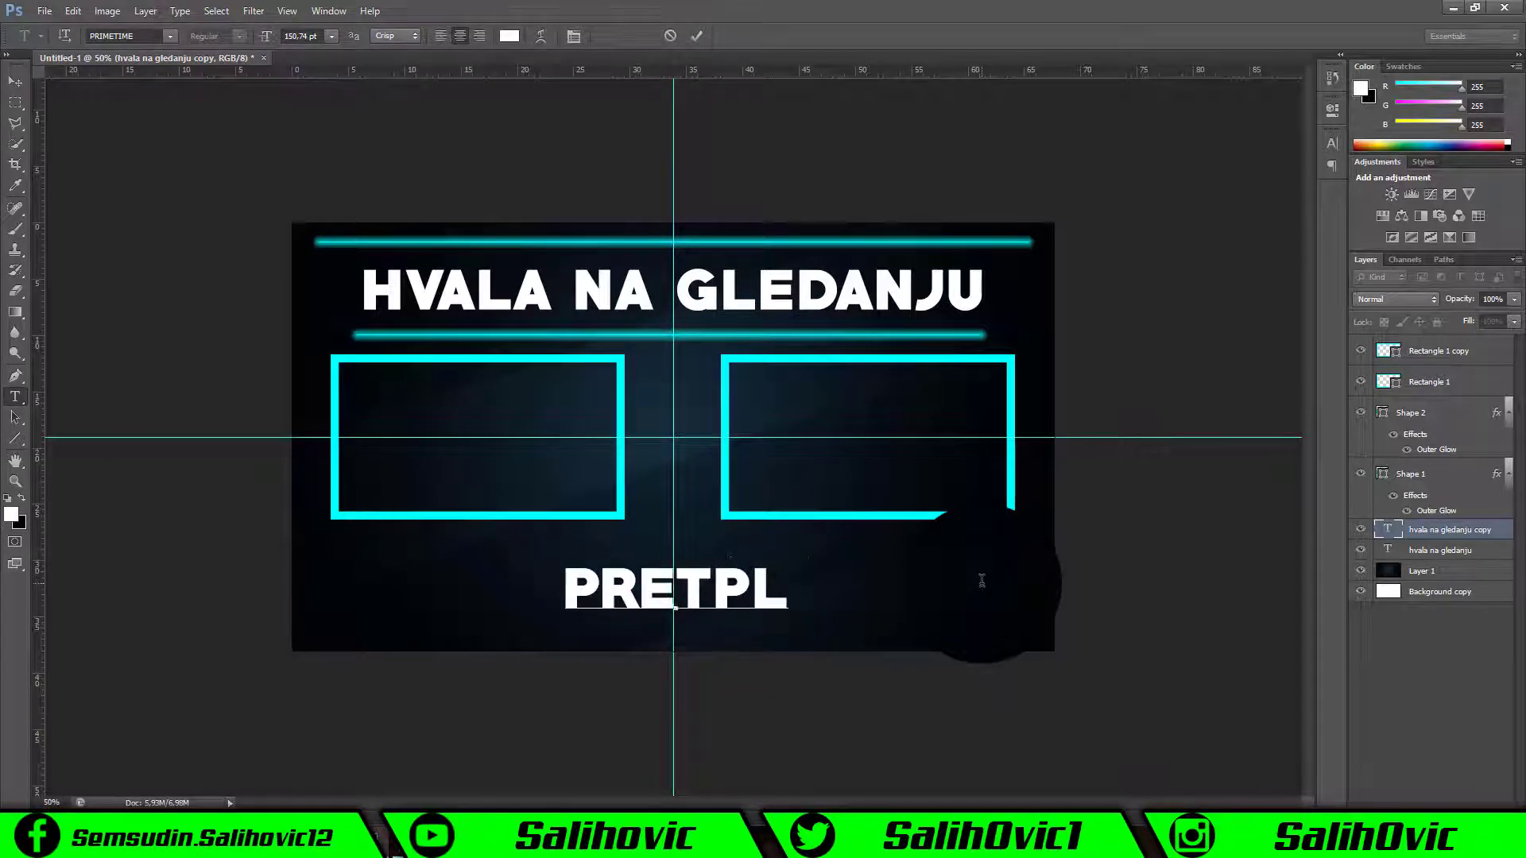
text(ATI SE)
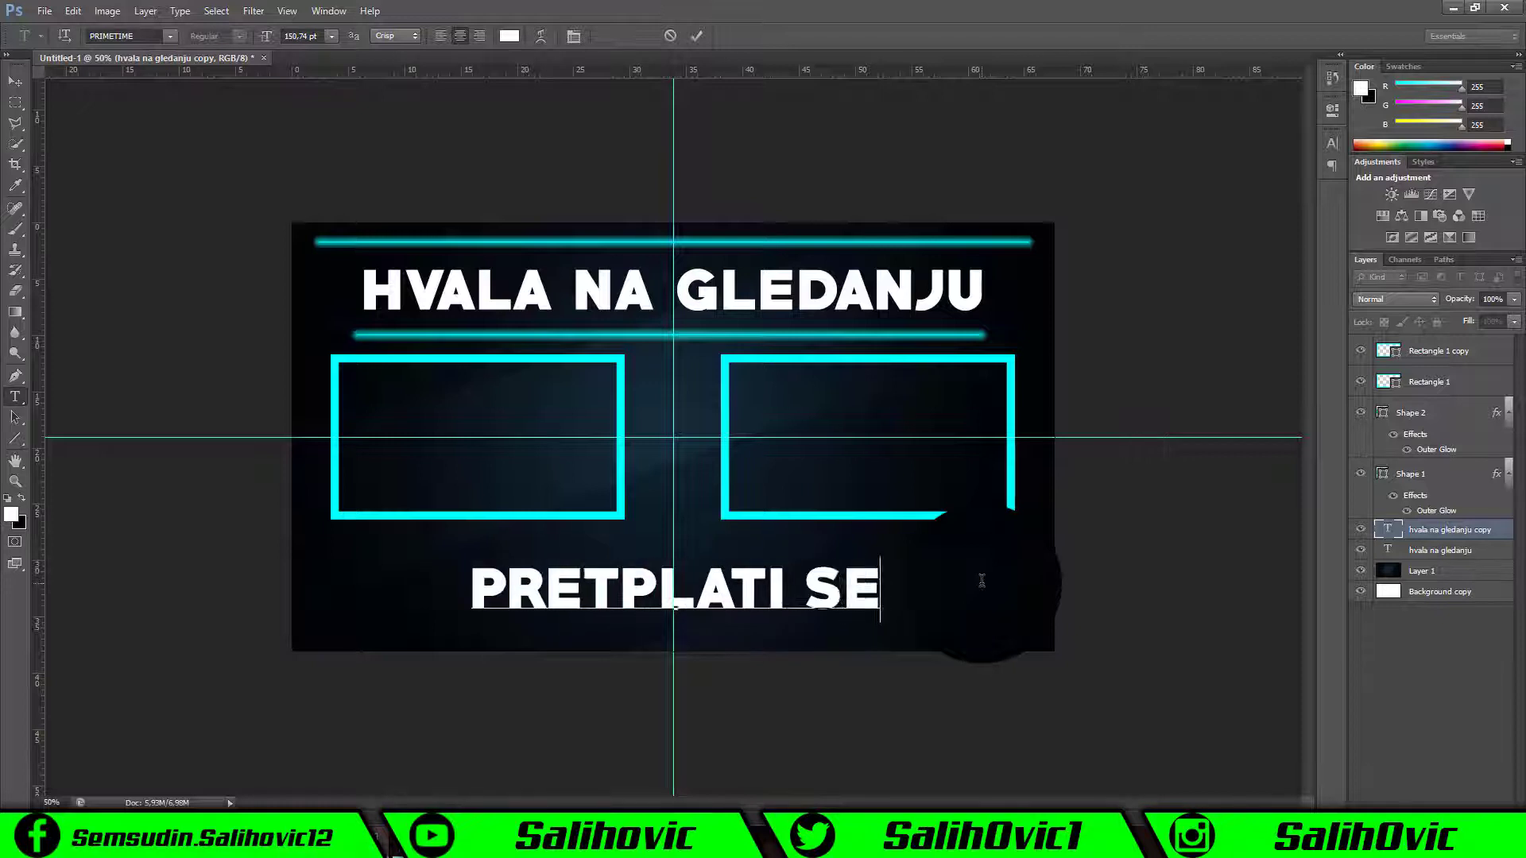
click(15, 81)
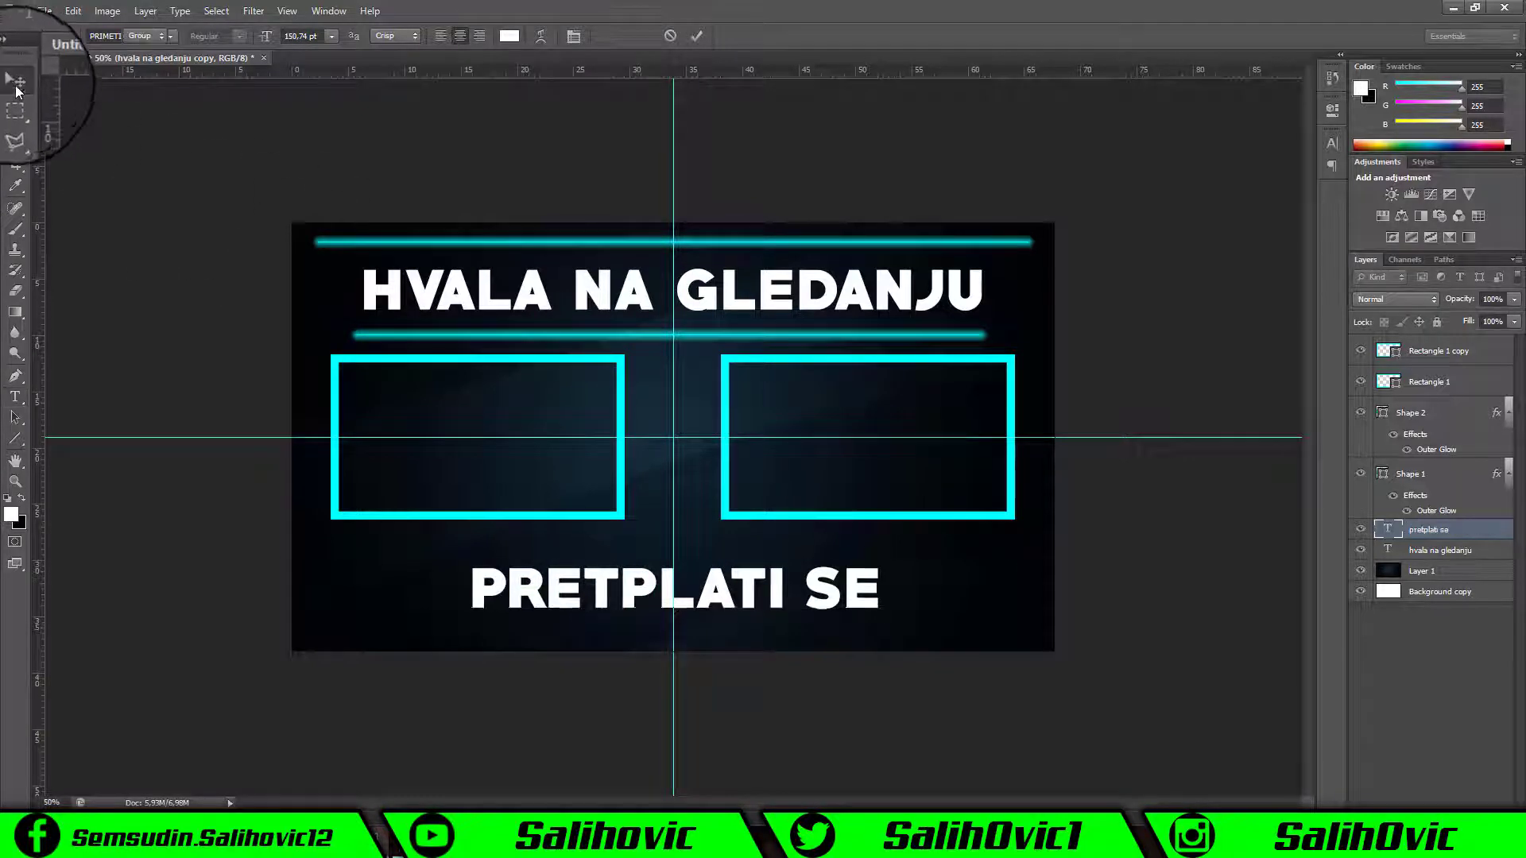
right_click(1448, 475)
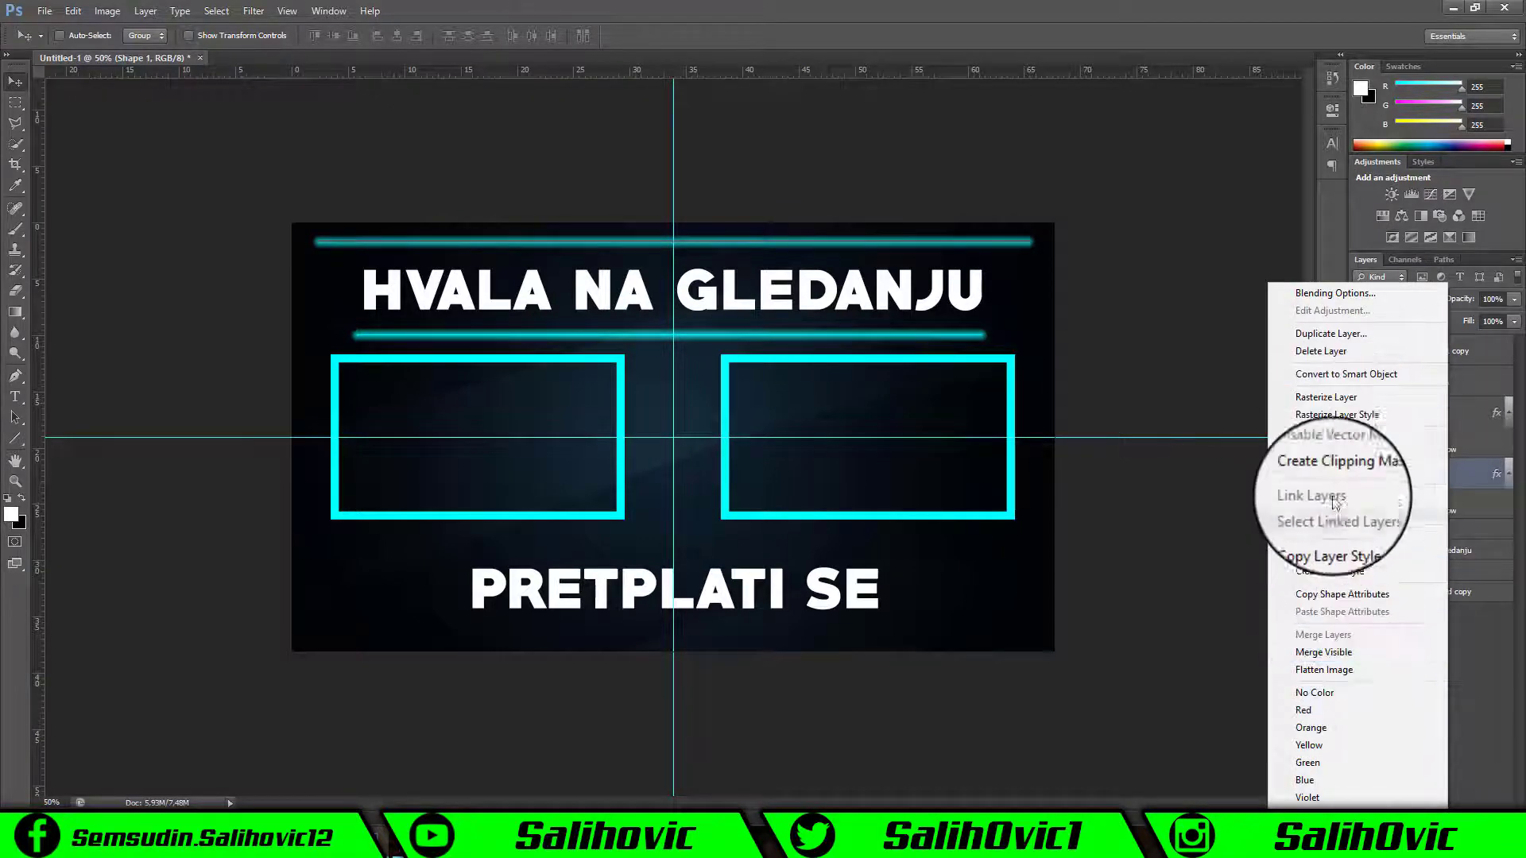
click(1323, 331)
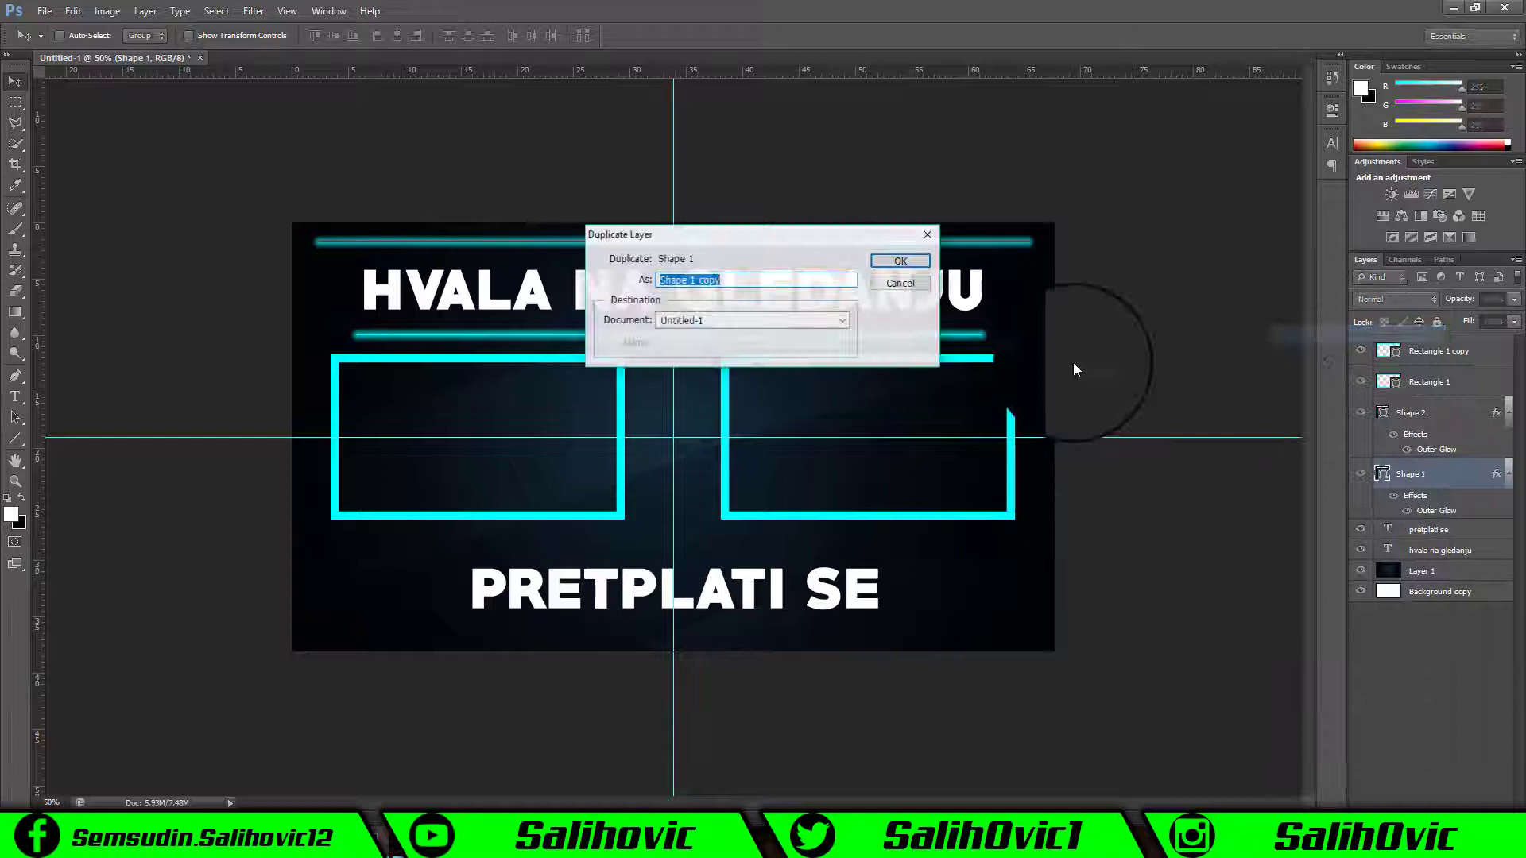
- Place the Shape 1 copy just above the PRETPLATI SE caption
click(910, 265)
drag(858, 246, 863, 556)
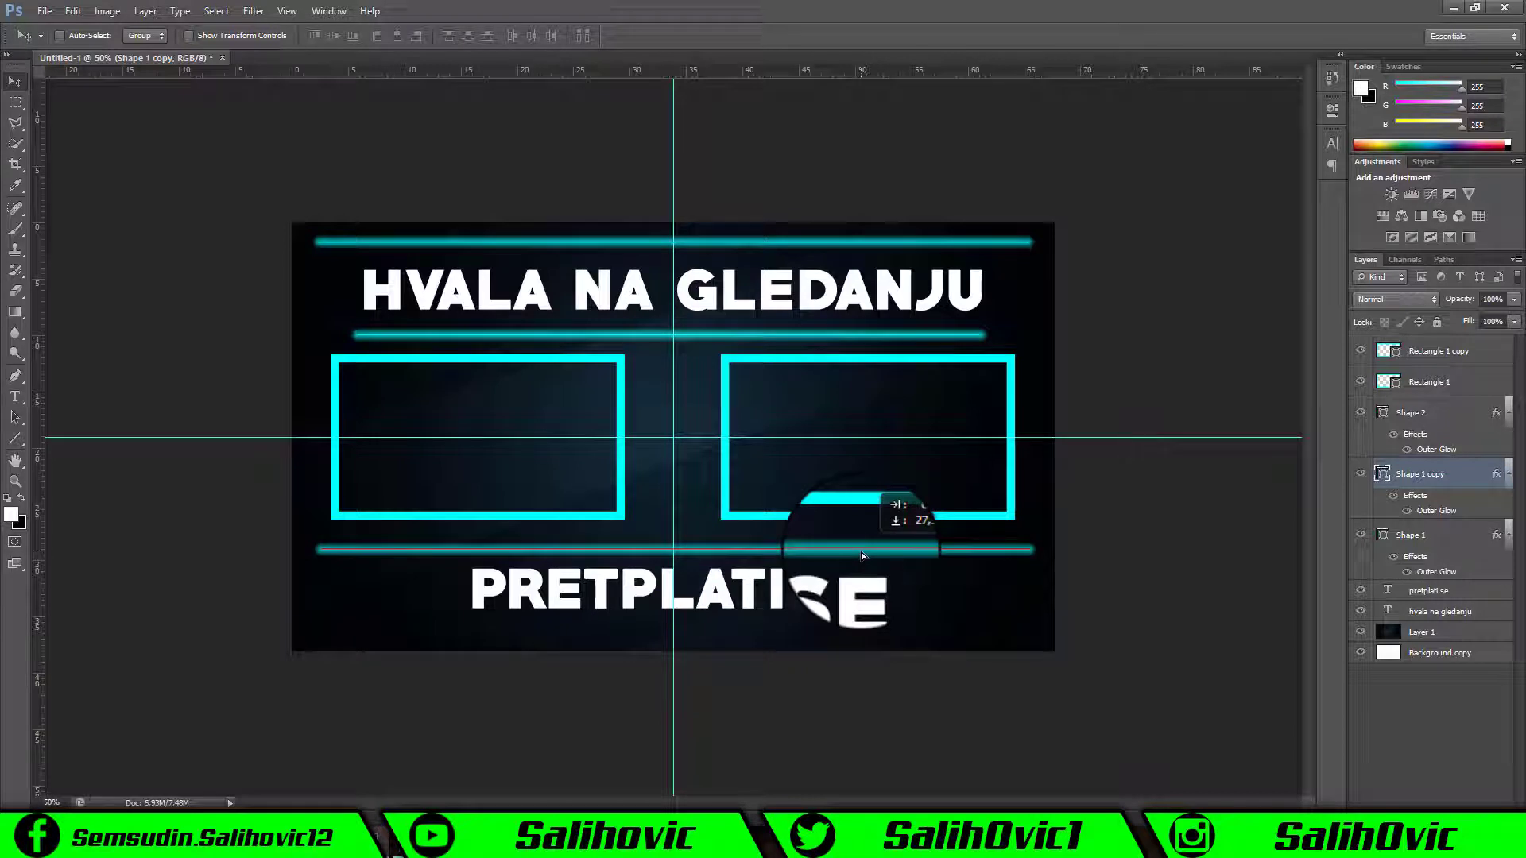
drag(861, 552, 862, 549)
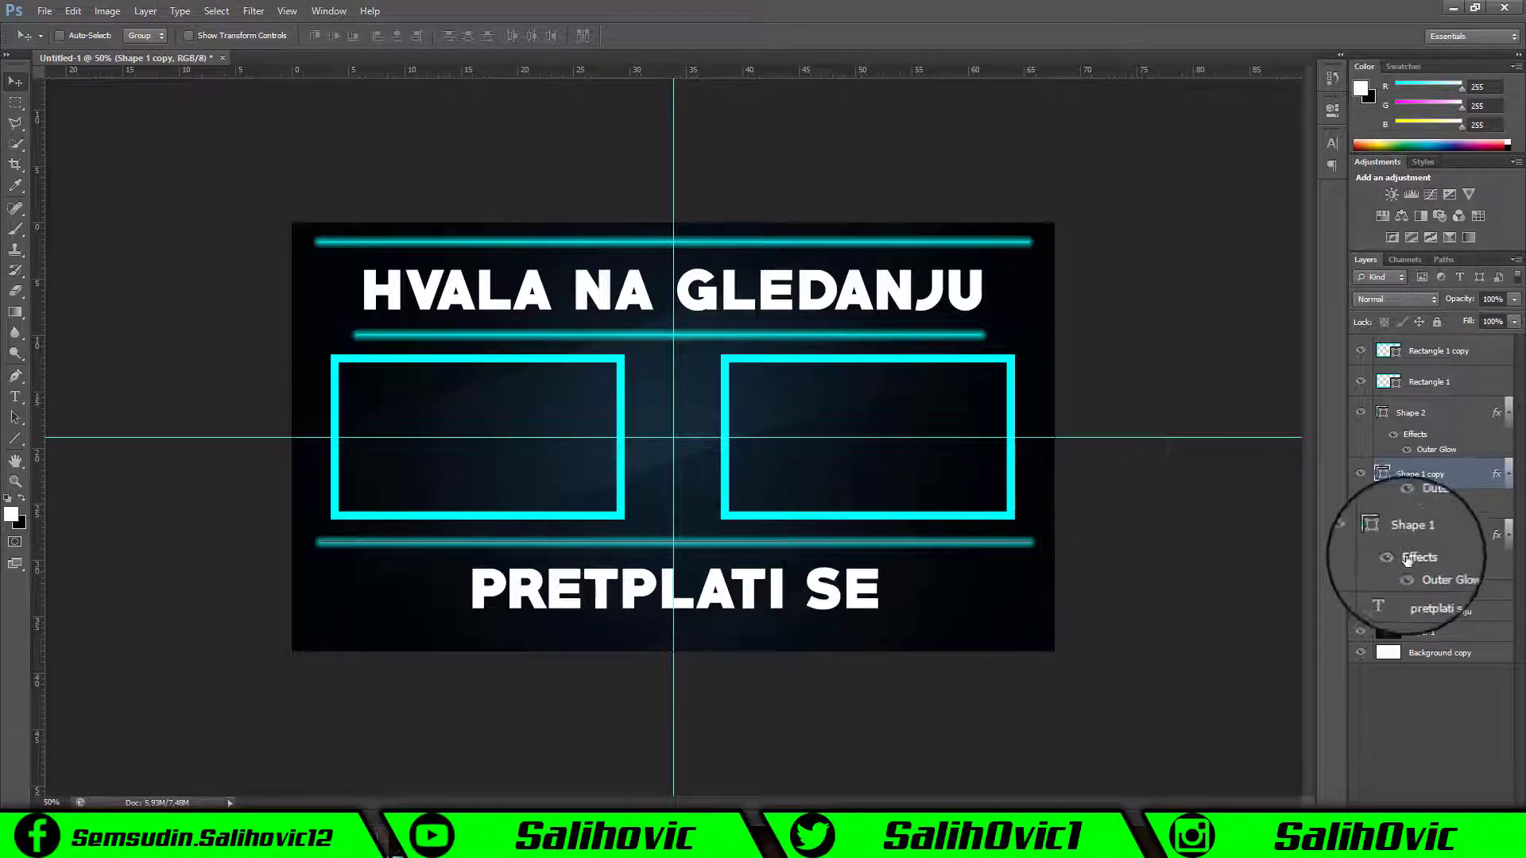
- Duplicate the Shape 2 glow line and position the copy below PRETPLATI SE
click(1423, 413)
right_click(1422, 413)
click(1320, 333)
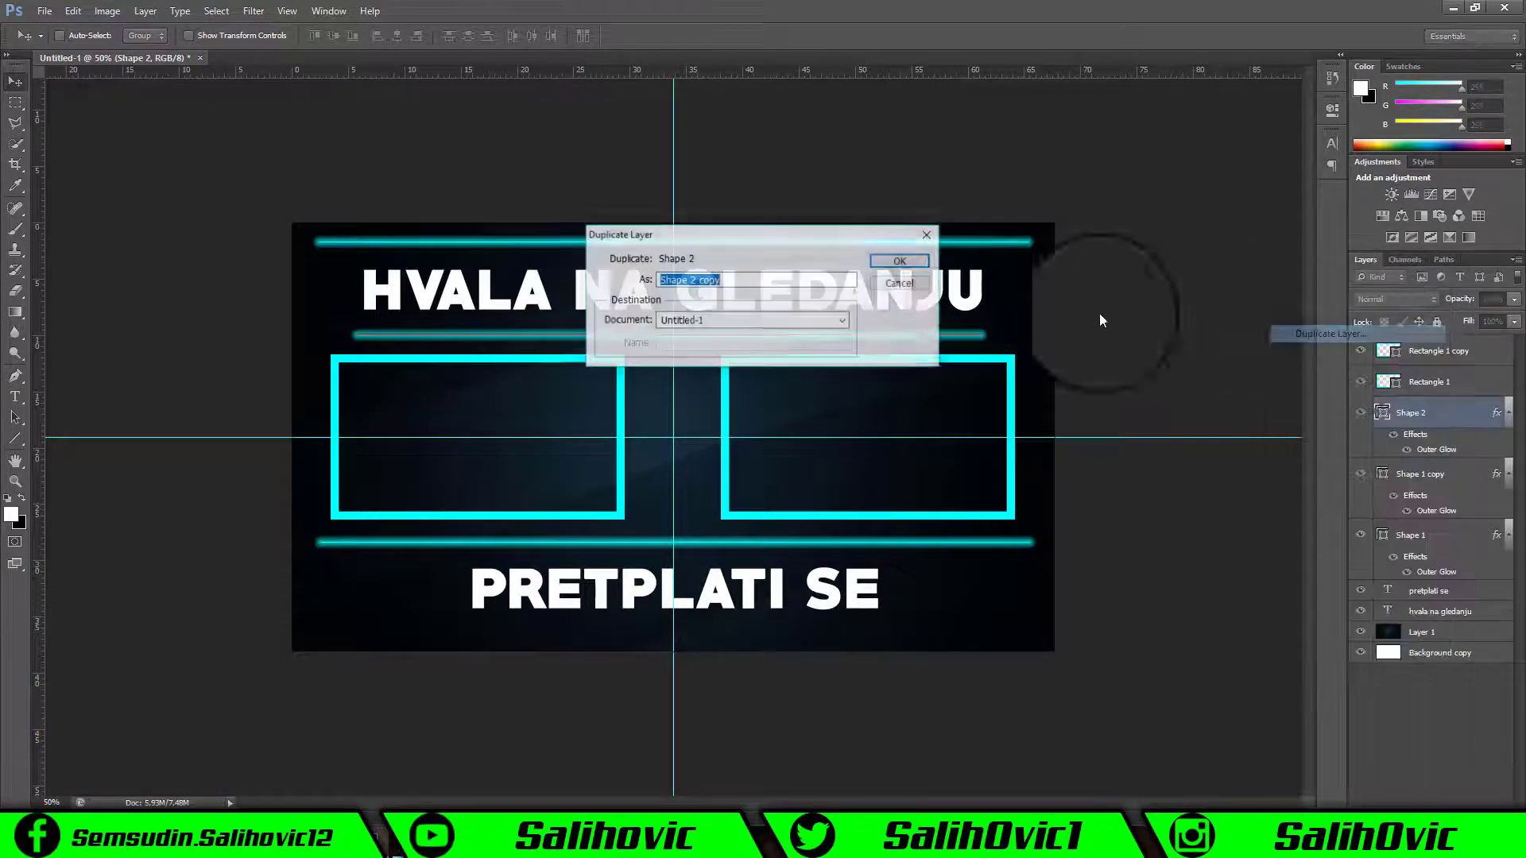
click(893, 256)
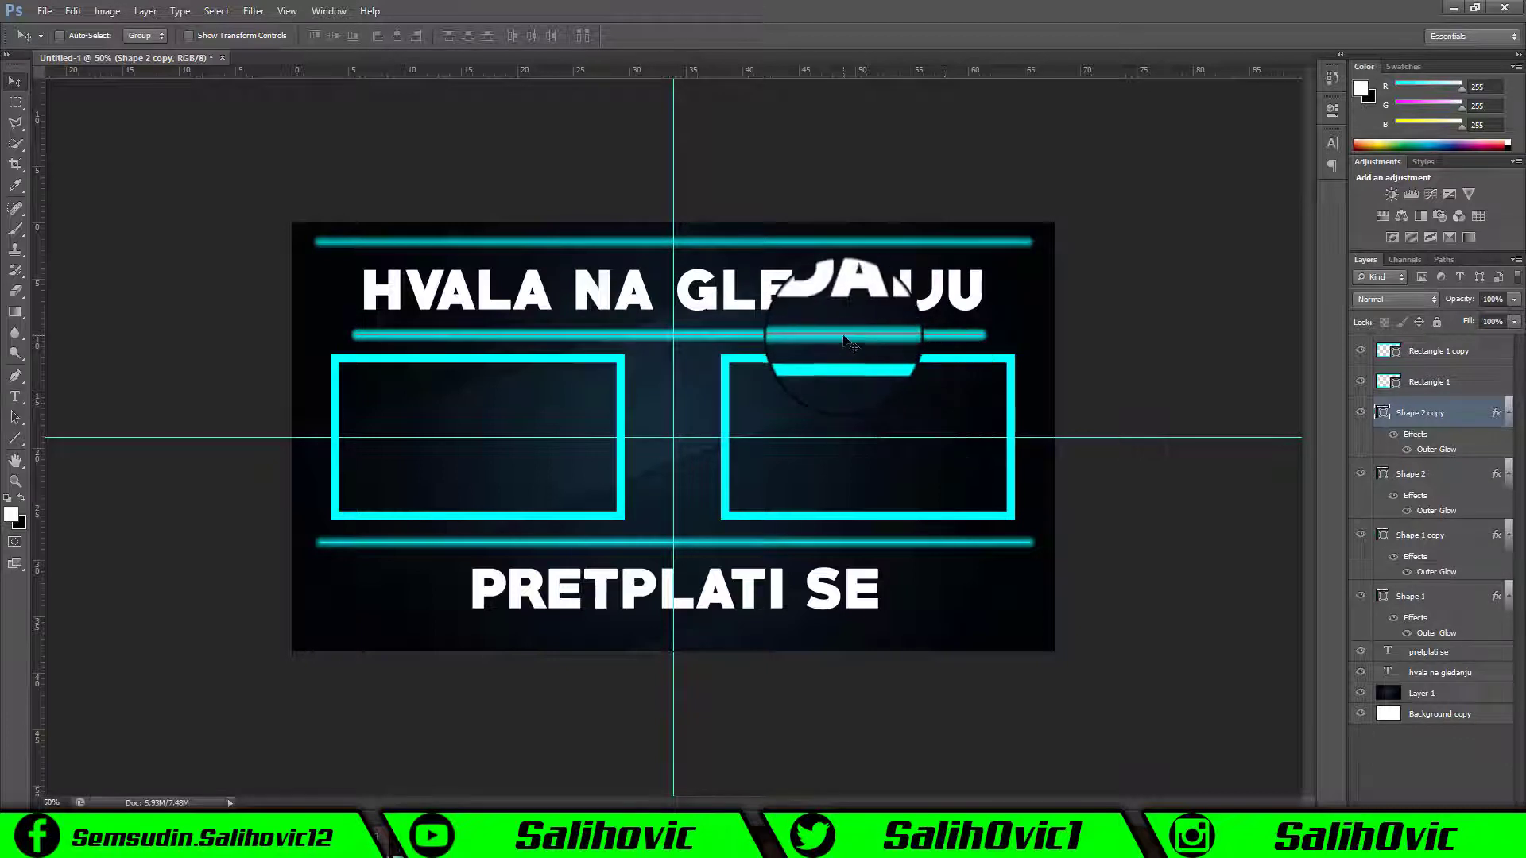
drag(862, 334, 863, 638)
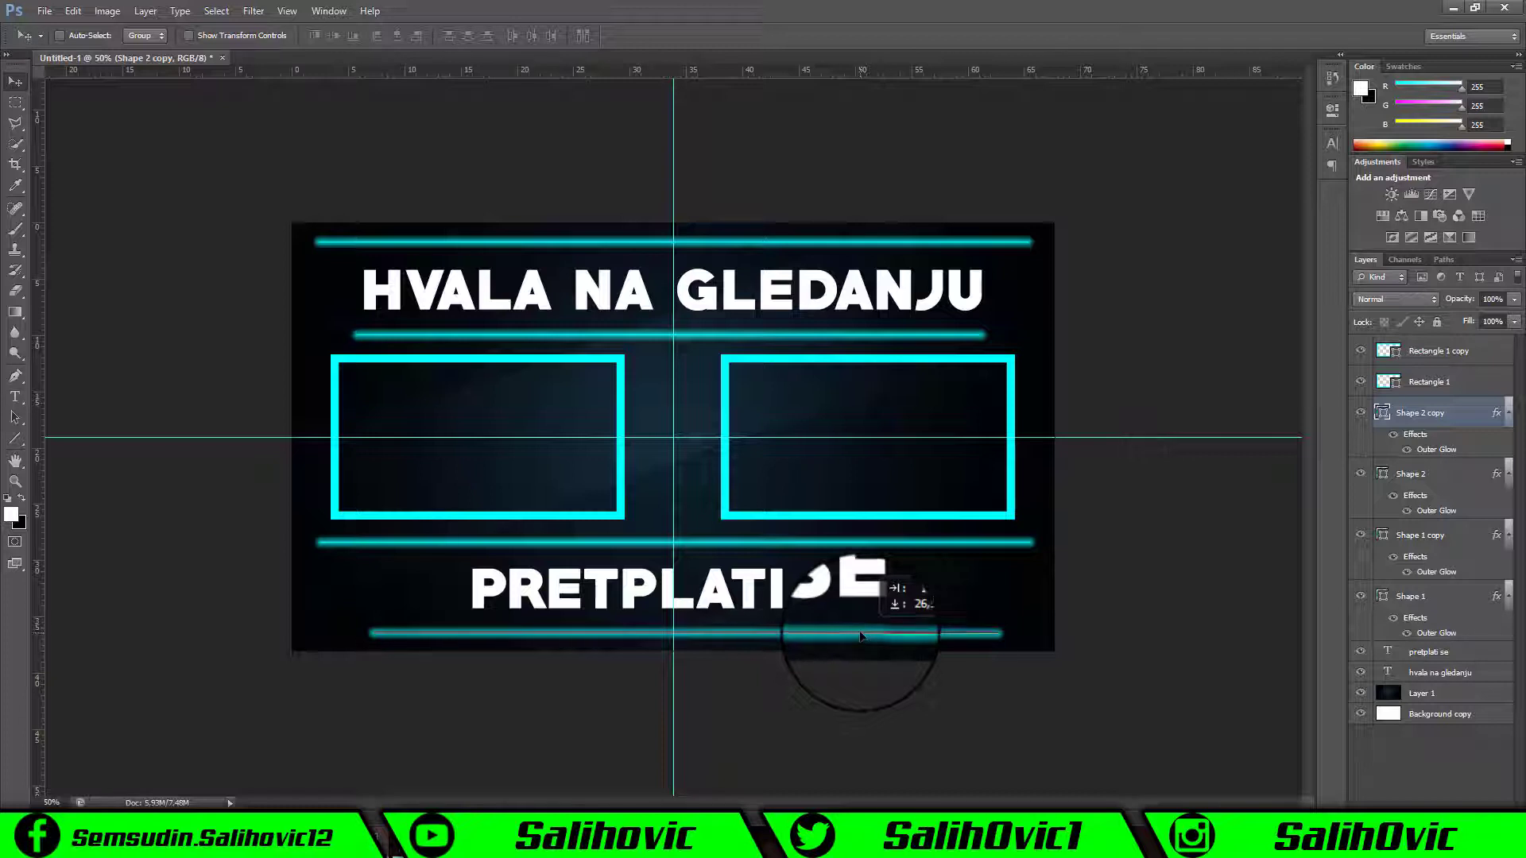
click(1368, 745)
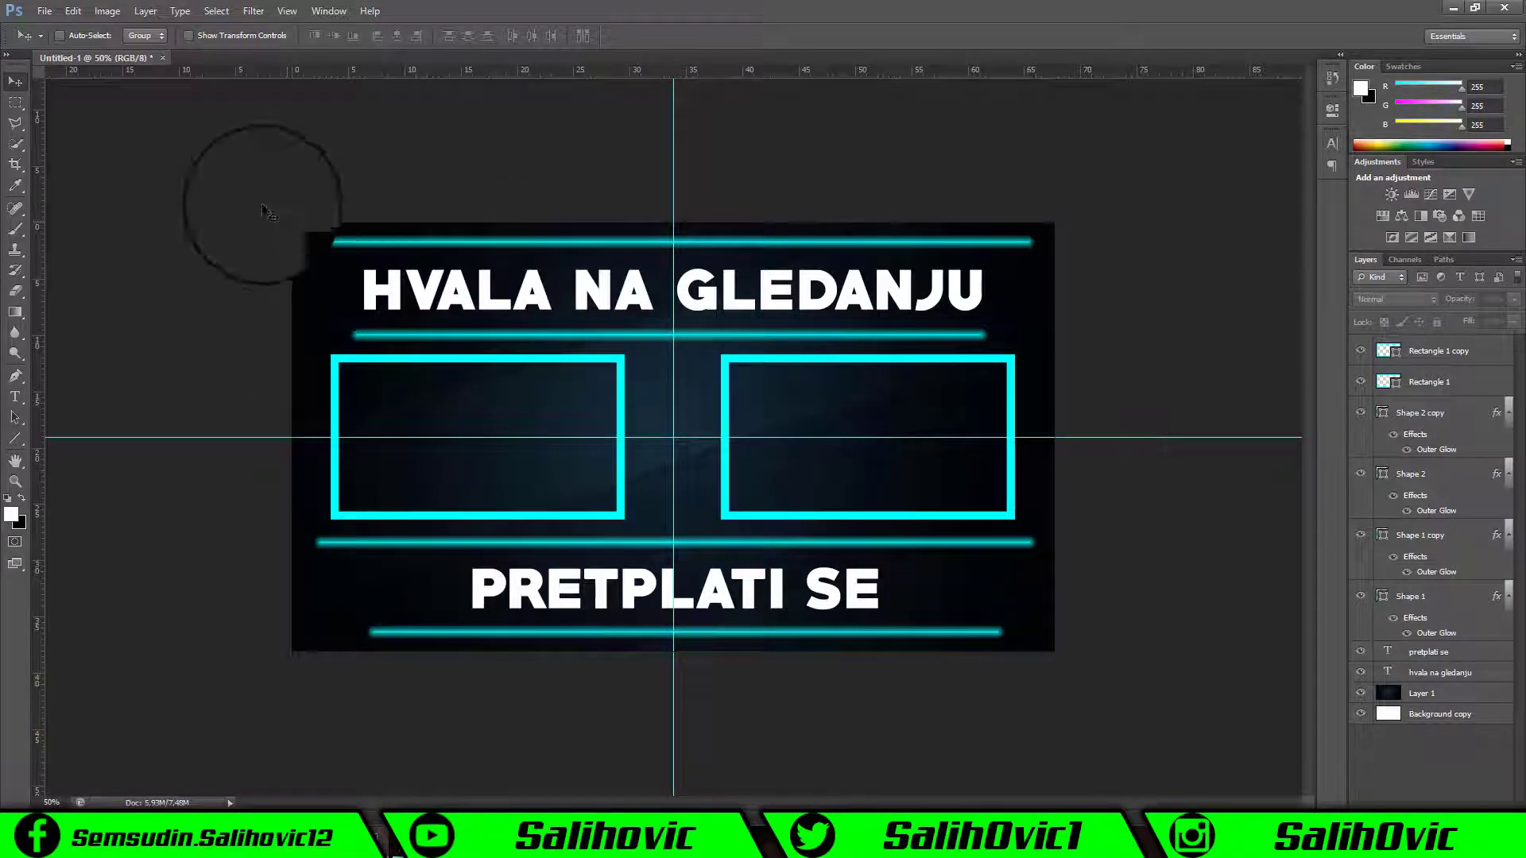
- Save the outro in Documents as a JPEG named MOJ OUTRO TEST.jpg
click(44, 11)
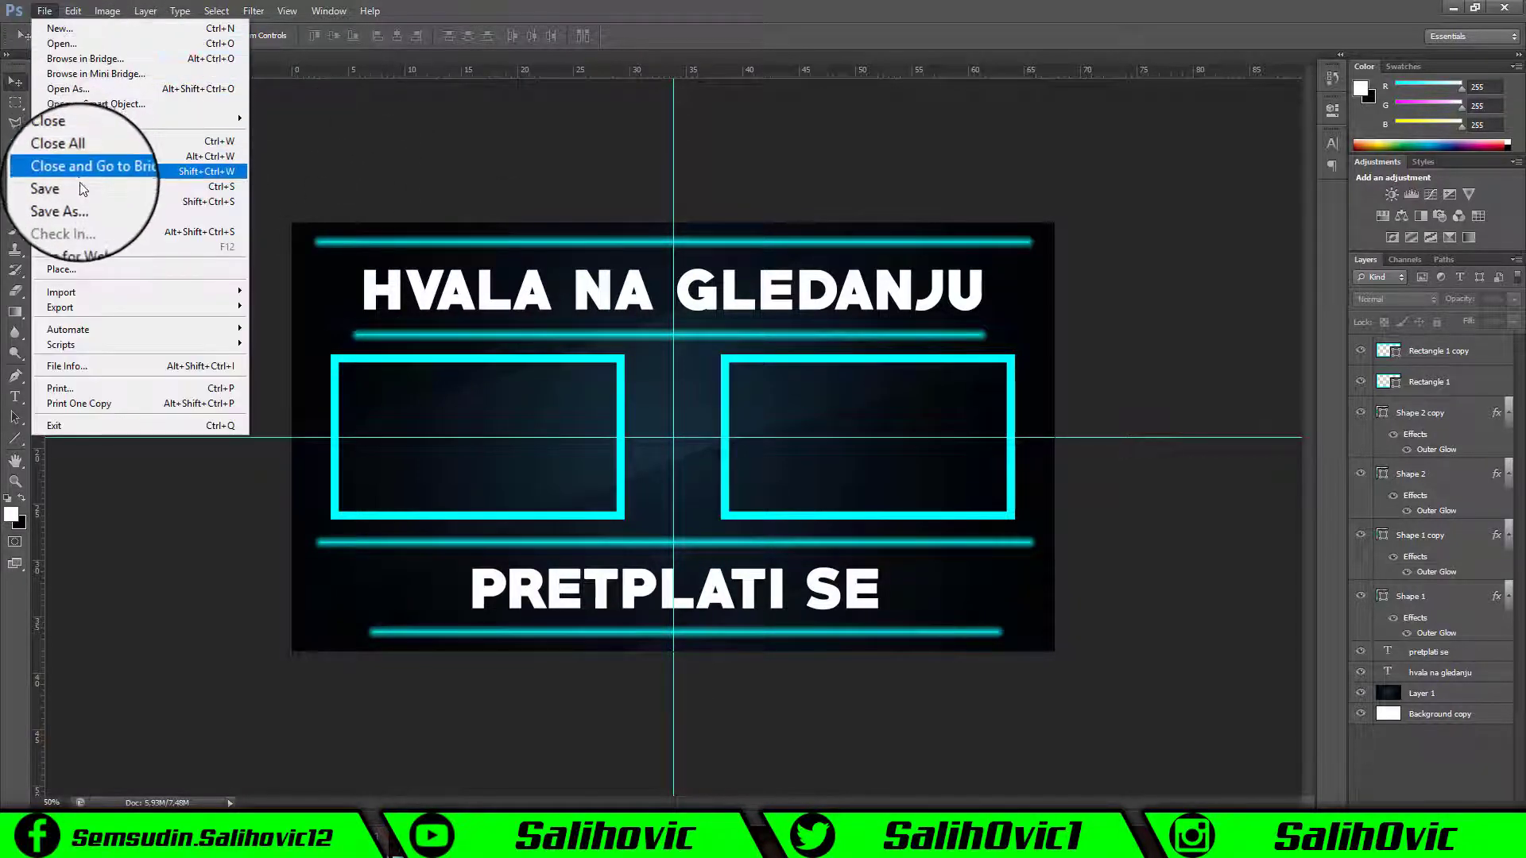
click(65, 201)
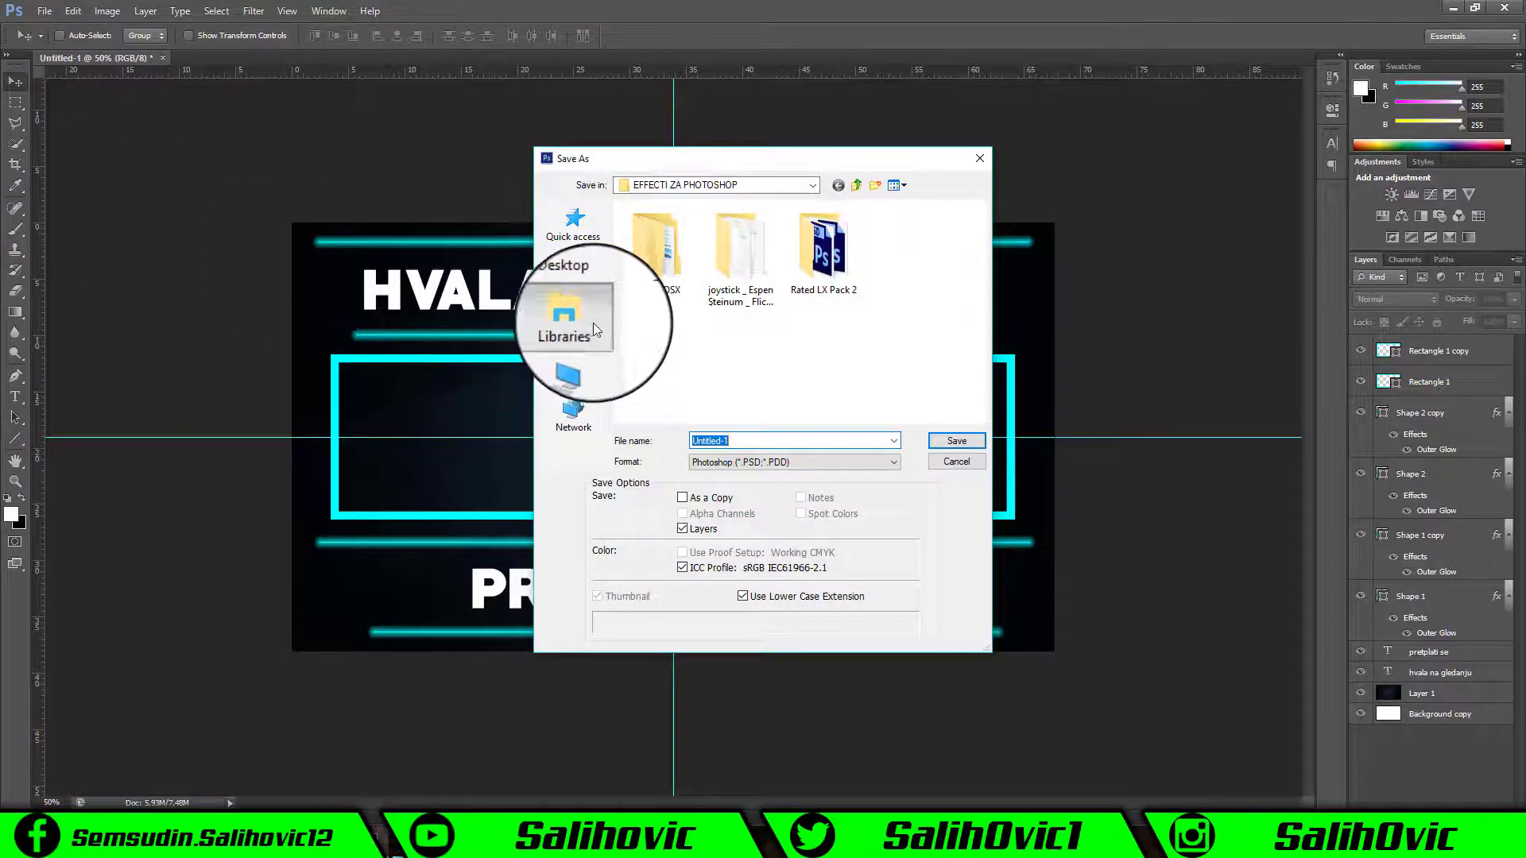
click(593, 326)
double_click(872, 253)
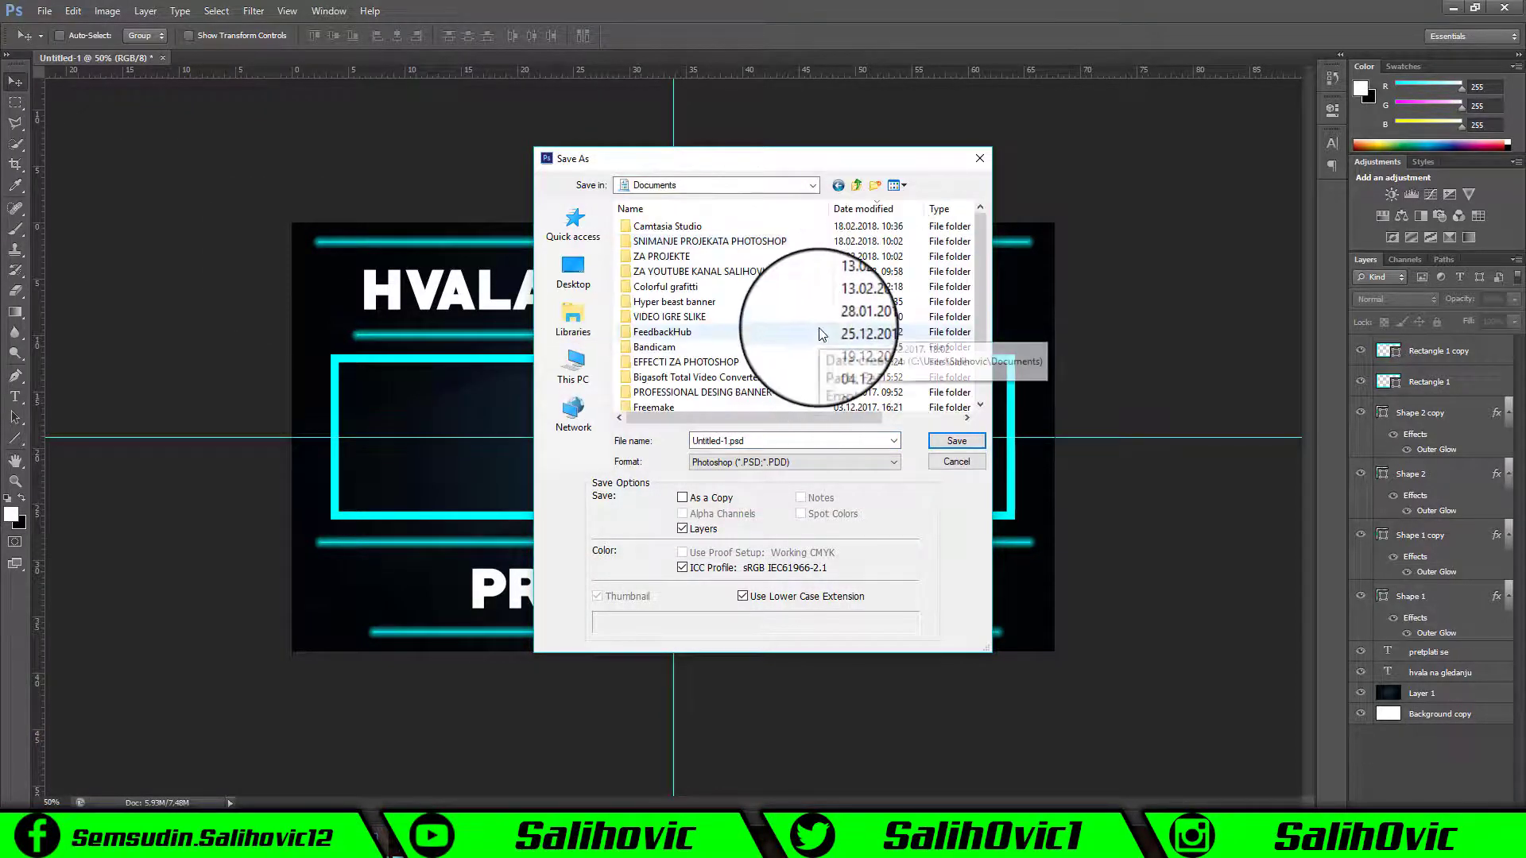
scroll(831, 350, down, 2)
drag(782, 441, 690, 447)
text(MOJ OUTRO)
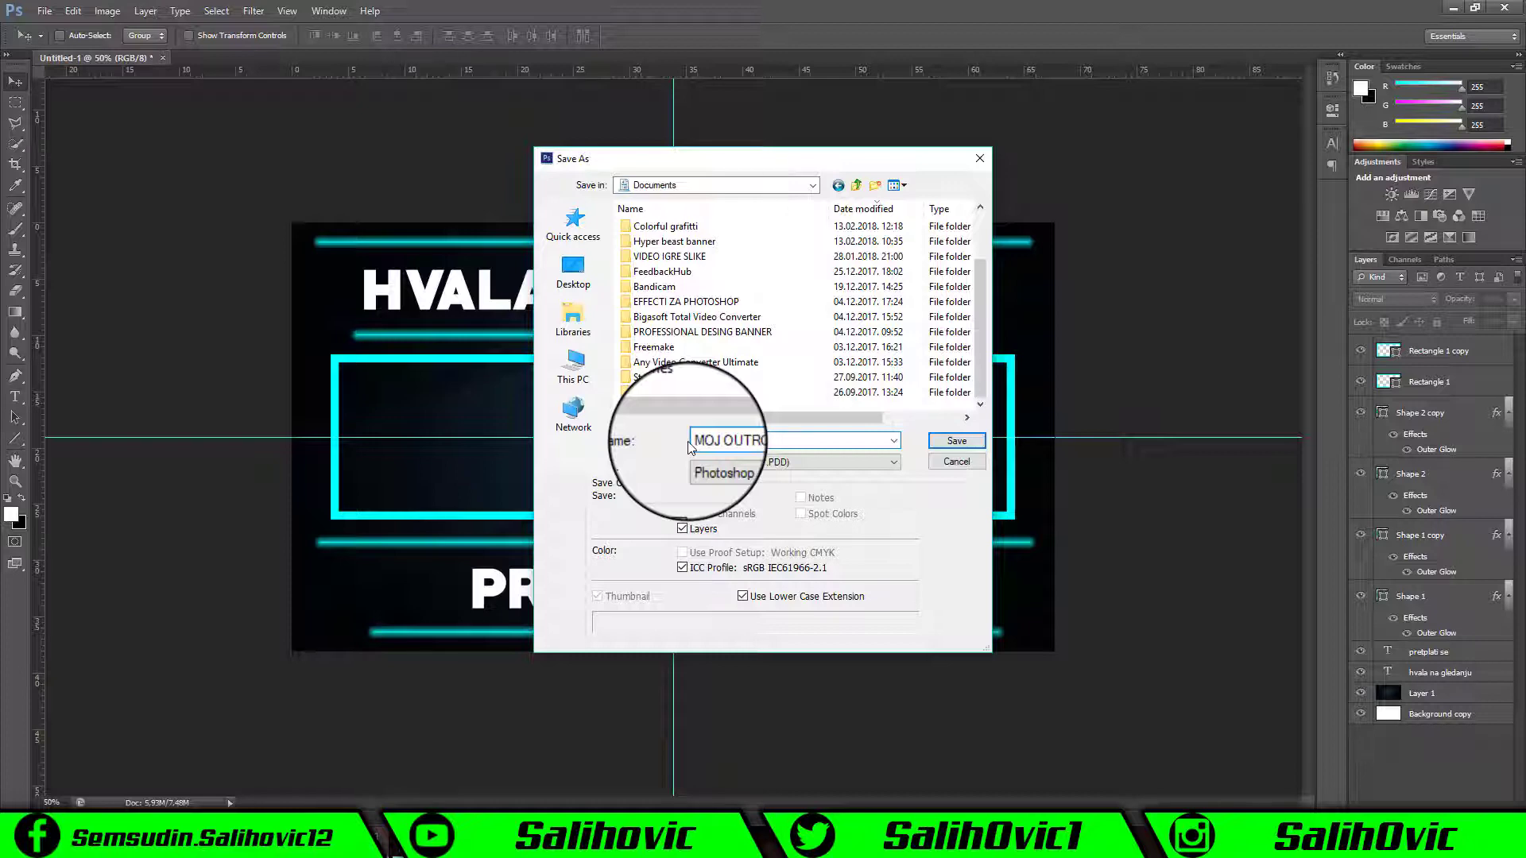
text(TEST)
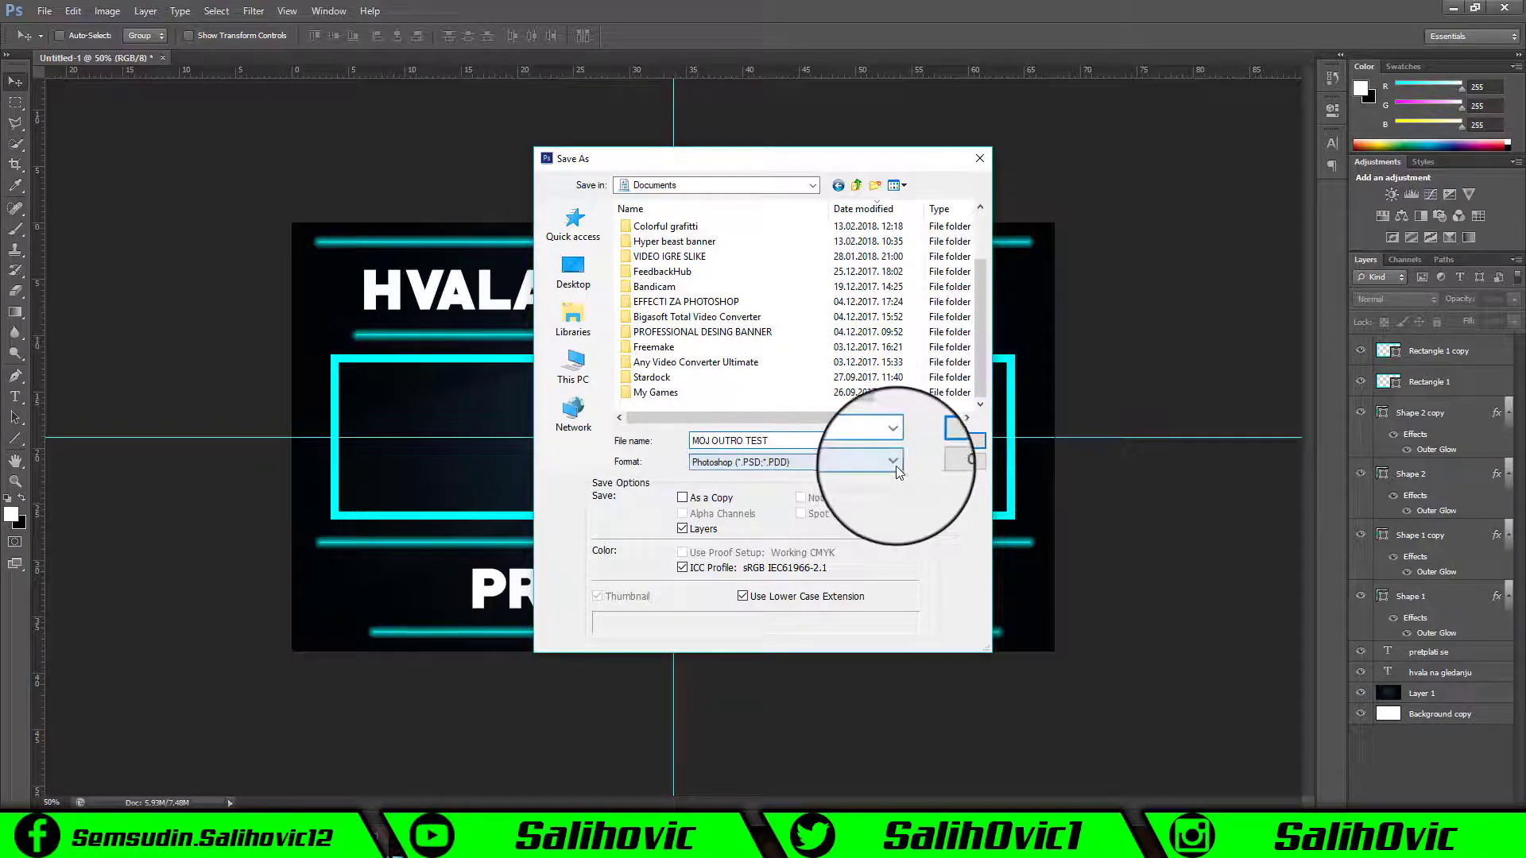
click(893, 461)
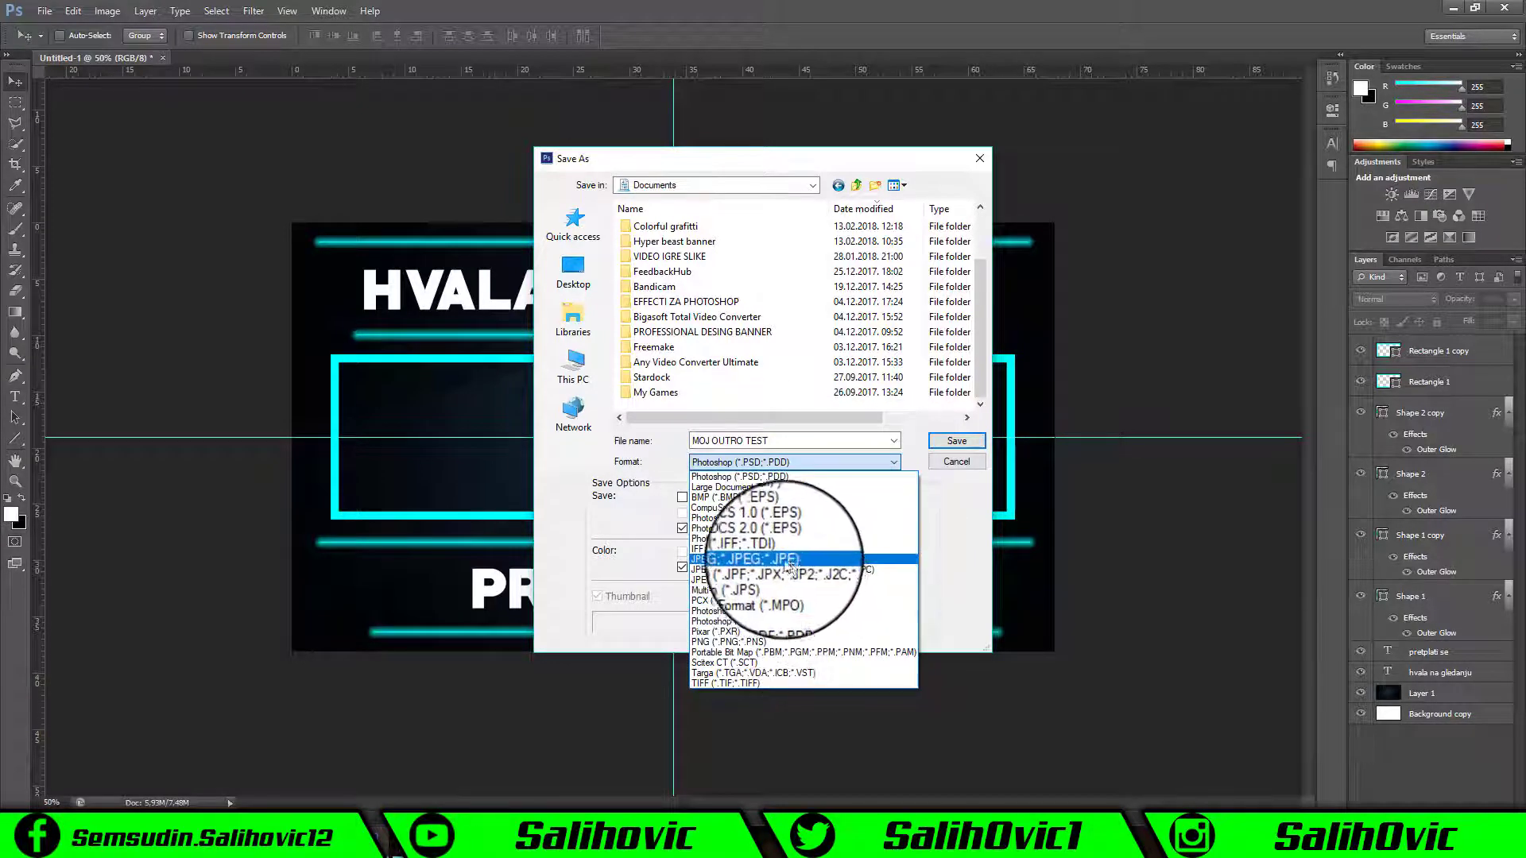
click(720, 561)
click(948, 445)
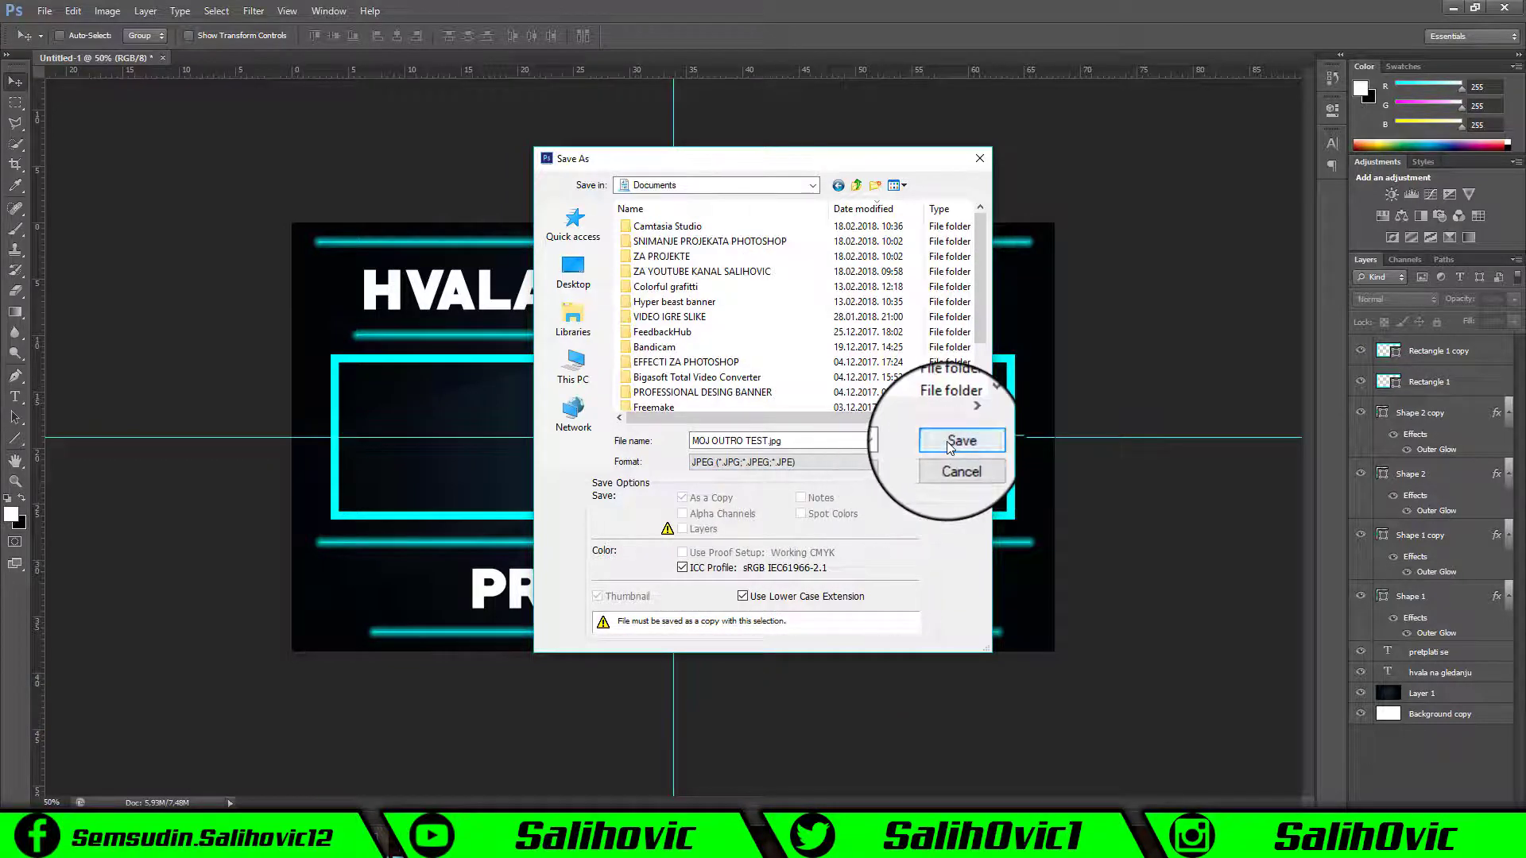
click(948, 445)
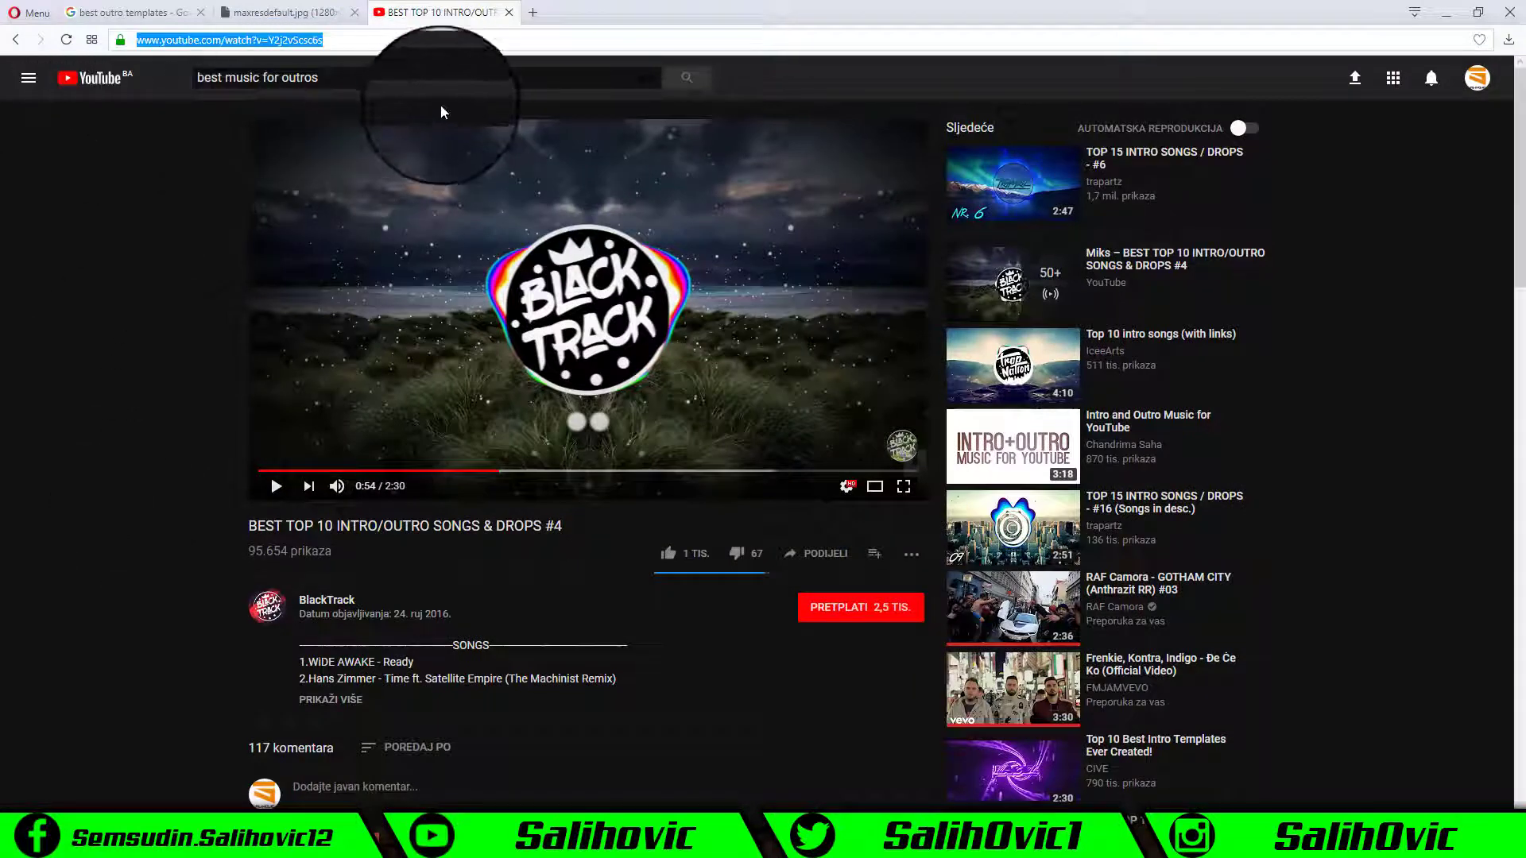
- Select the YouTube search query, then minimize the Opera browser to reach the desktop
drag(441, 104, 184, 99)
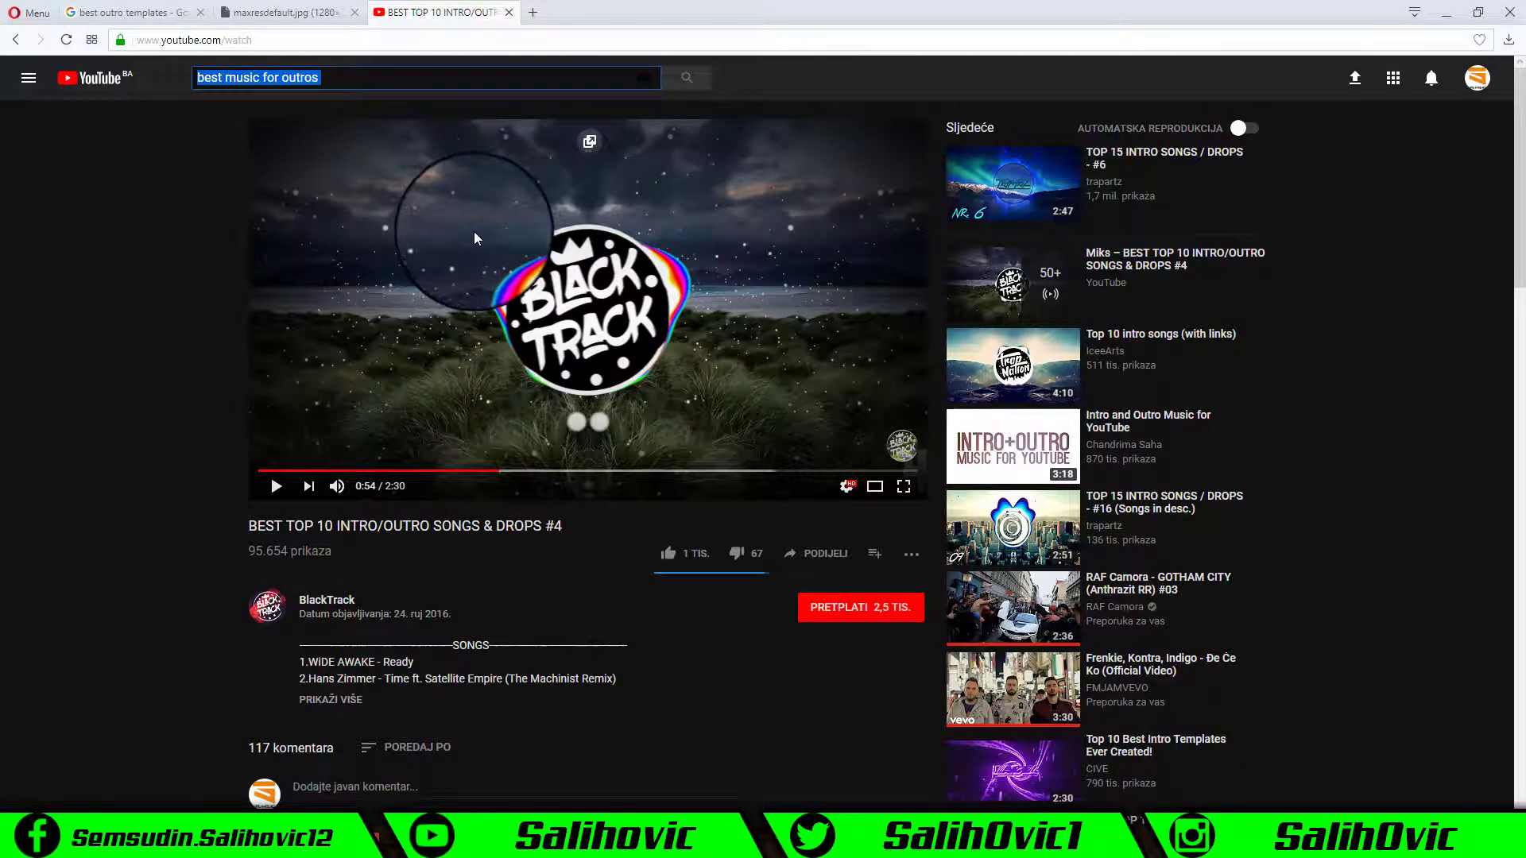
mouse_move(613, 286)
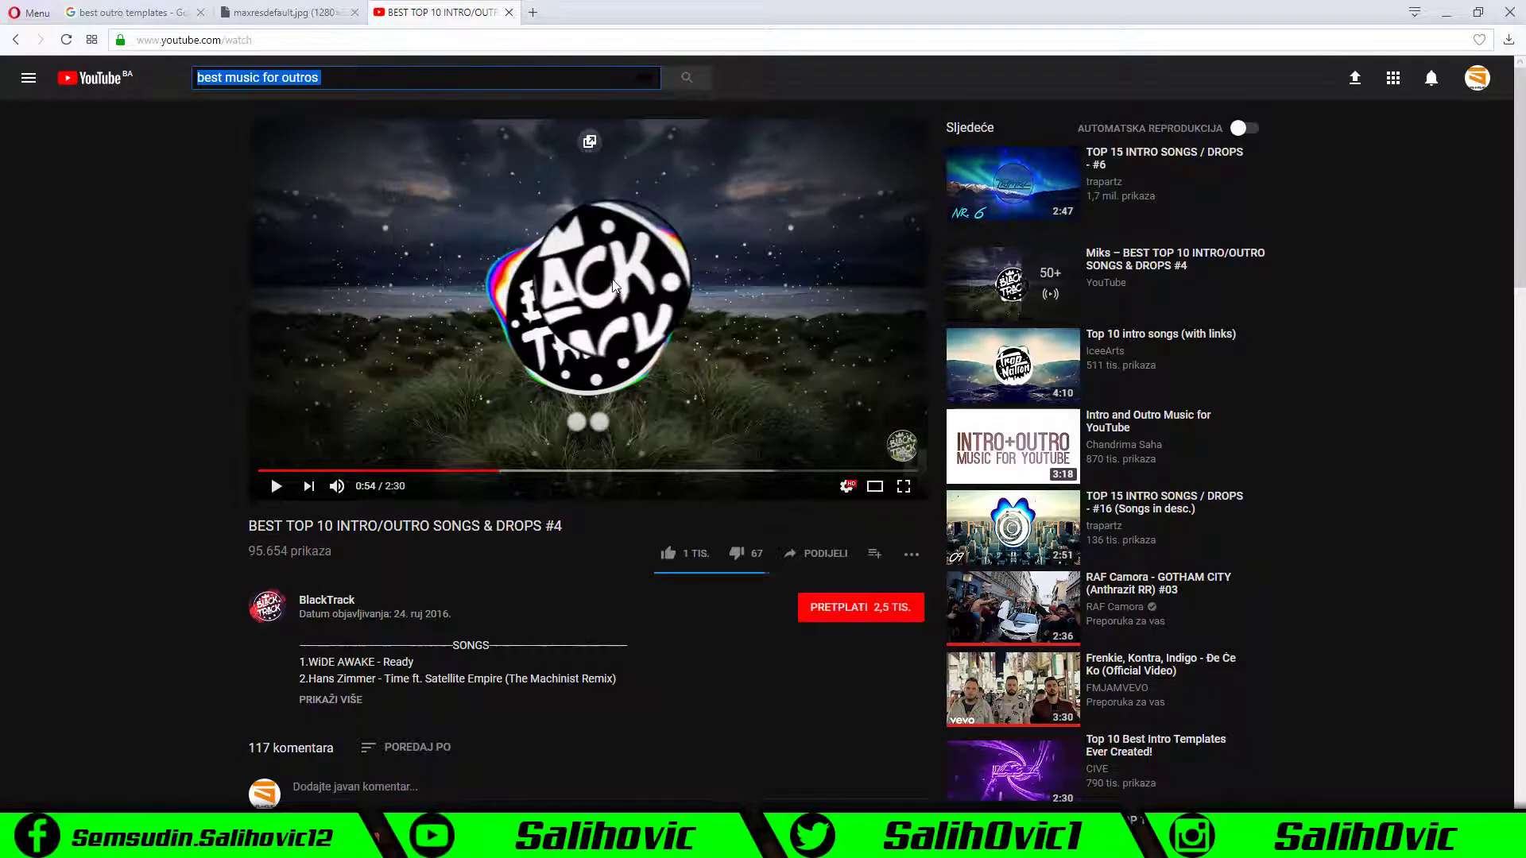
scroll(612, 285, down, 3)
scroll(612, 284, up, 3)
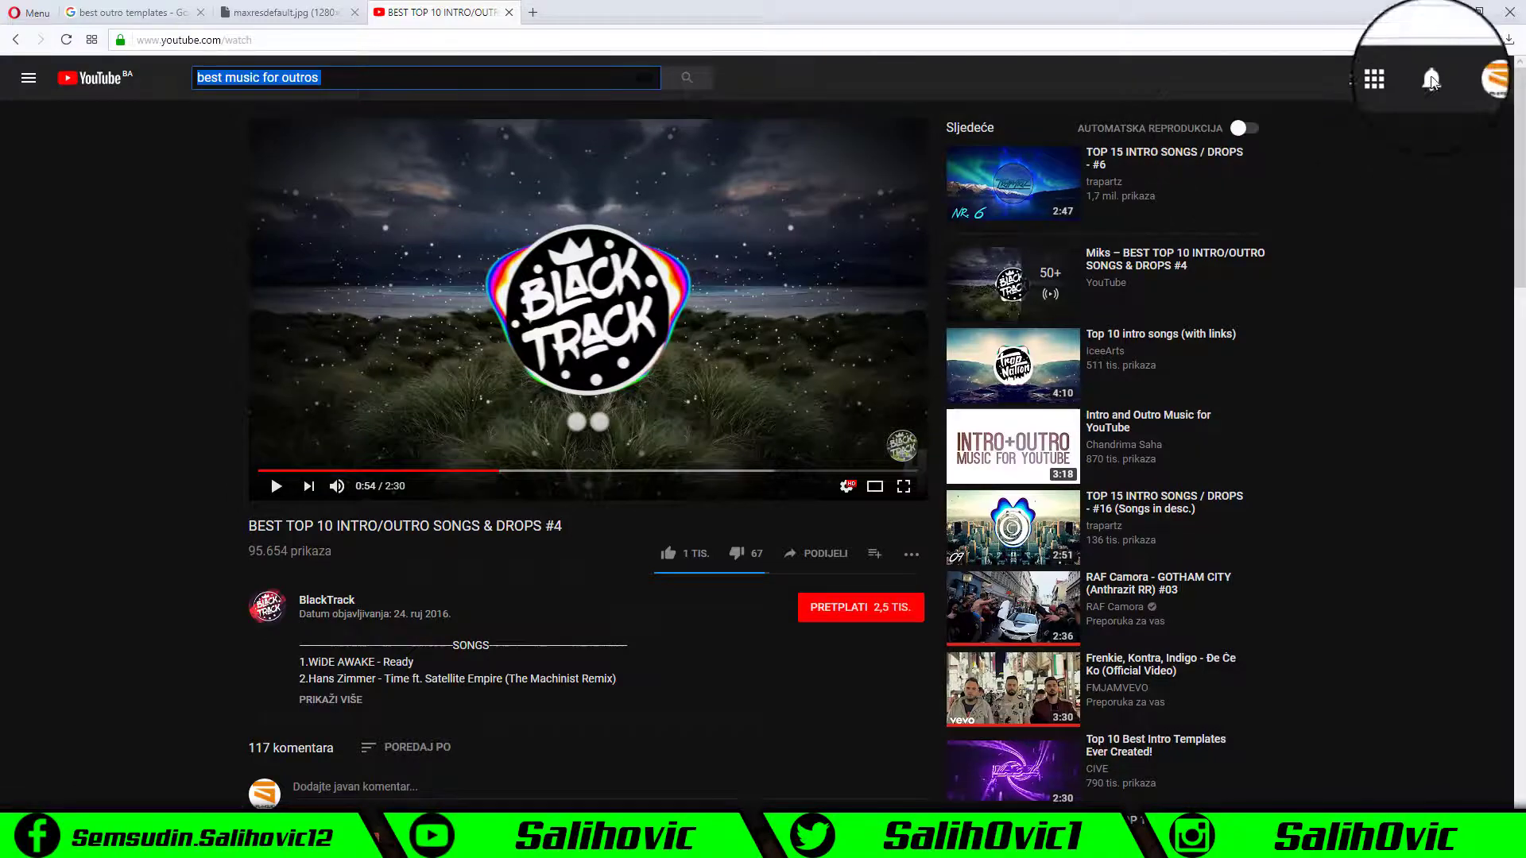
click(1446, 19)
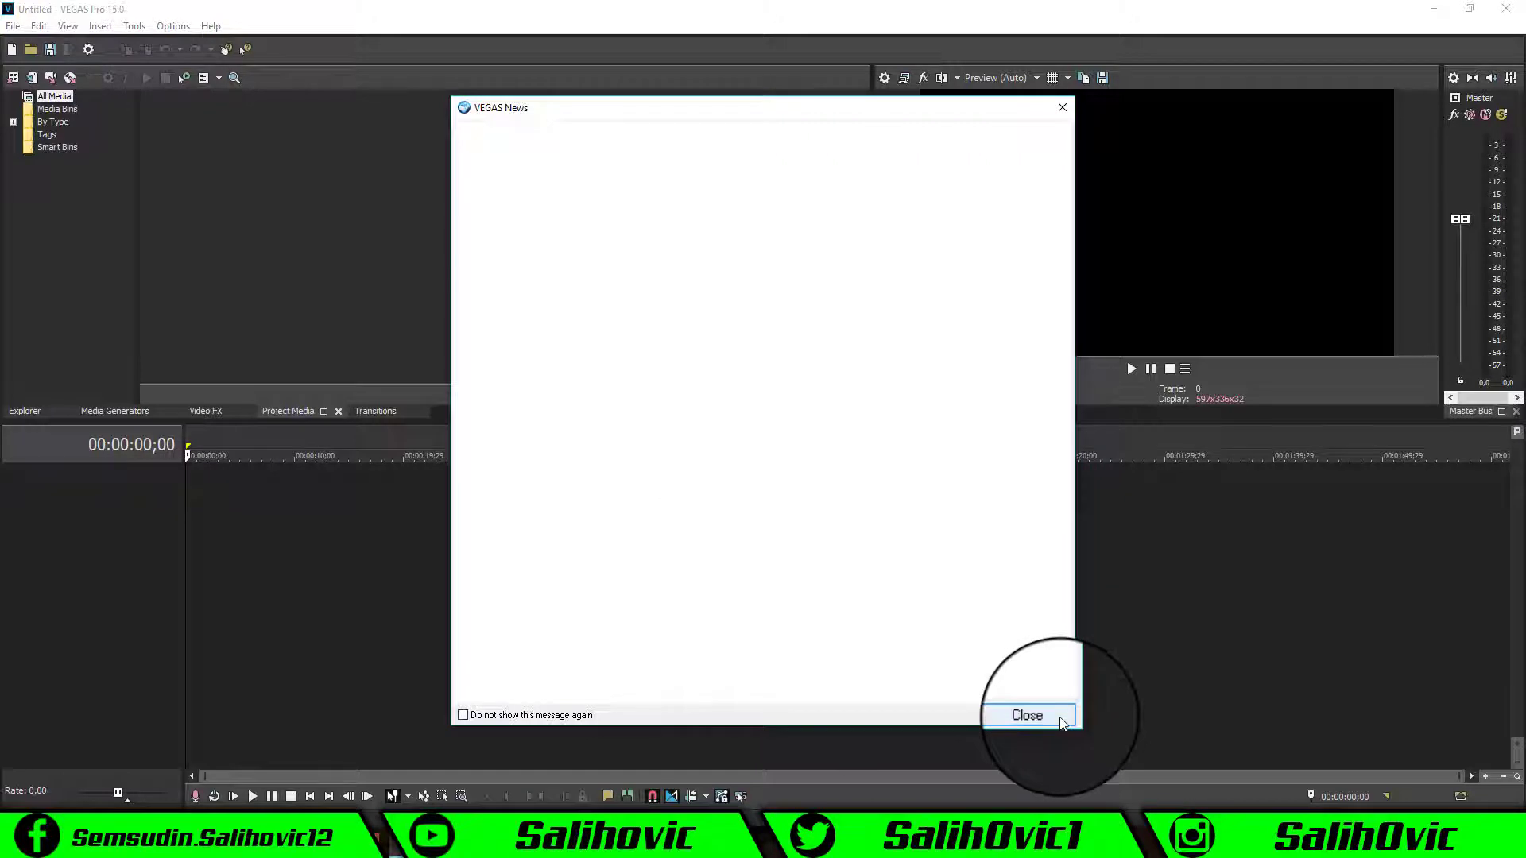
- Dismiss VEGAS News and add two video tracks and one audio track to the timeline
click(1027, 715)
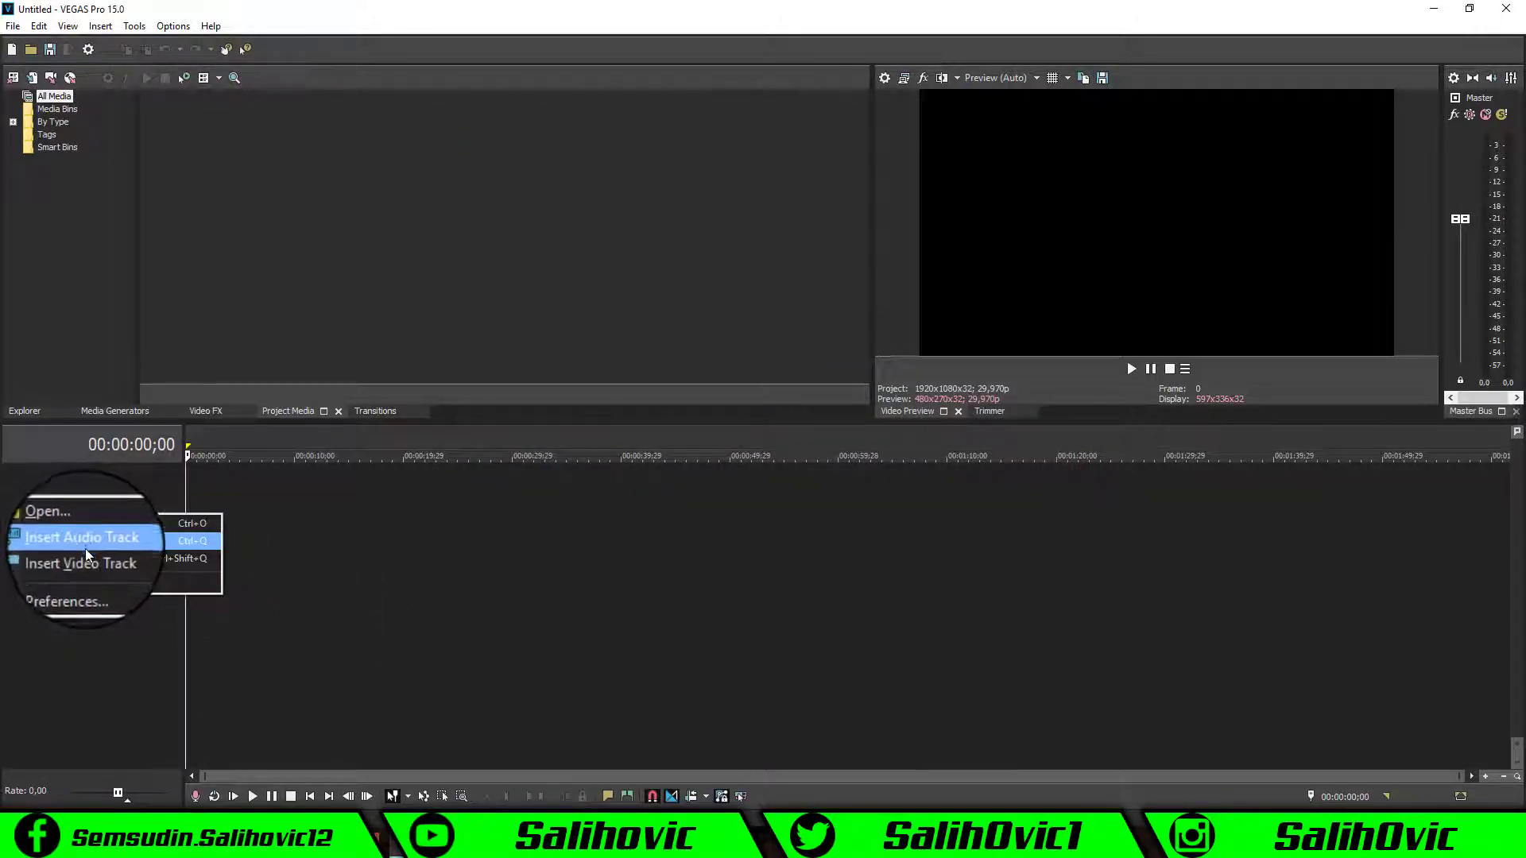
click(86, 560)
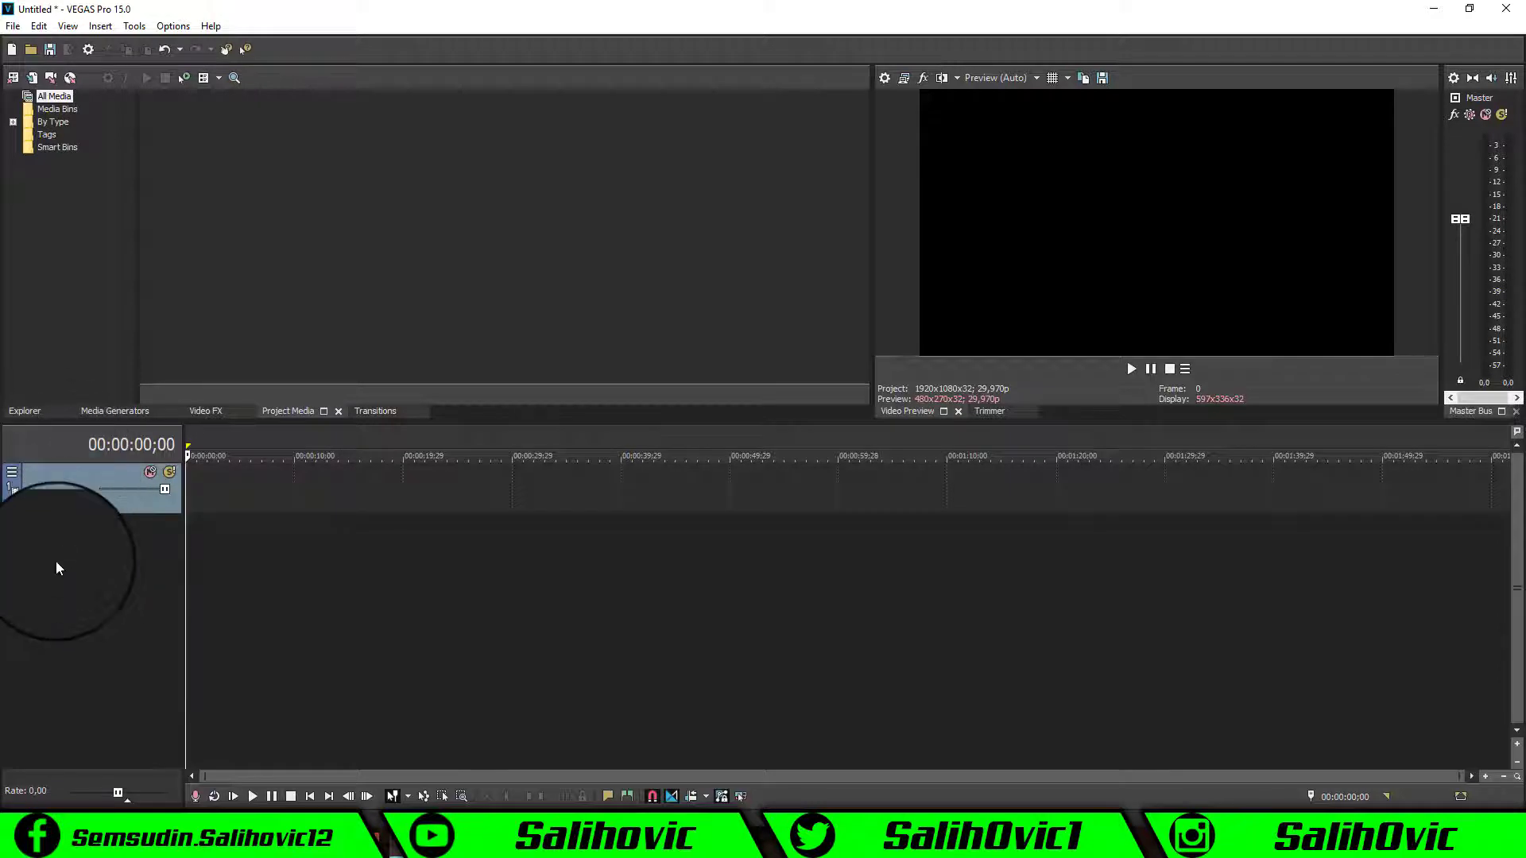
right_click(48, 559)
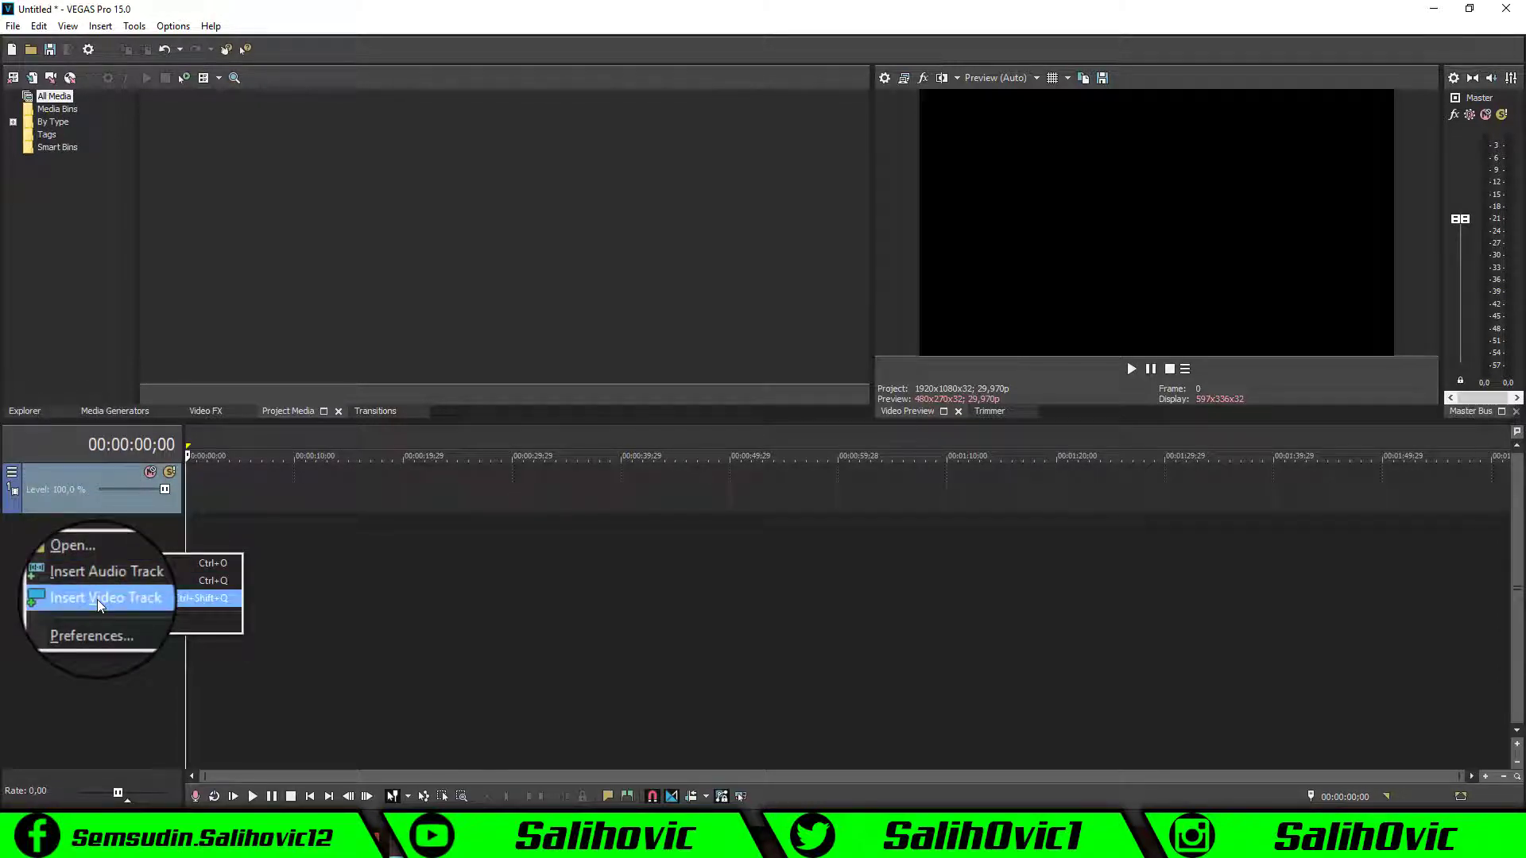
click(100, 600)
right_click(35, 606)
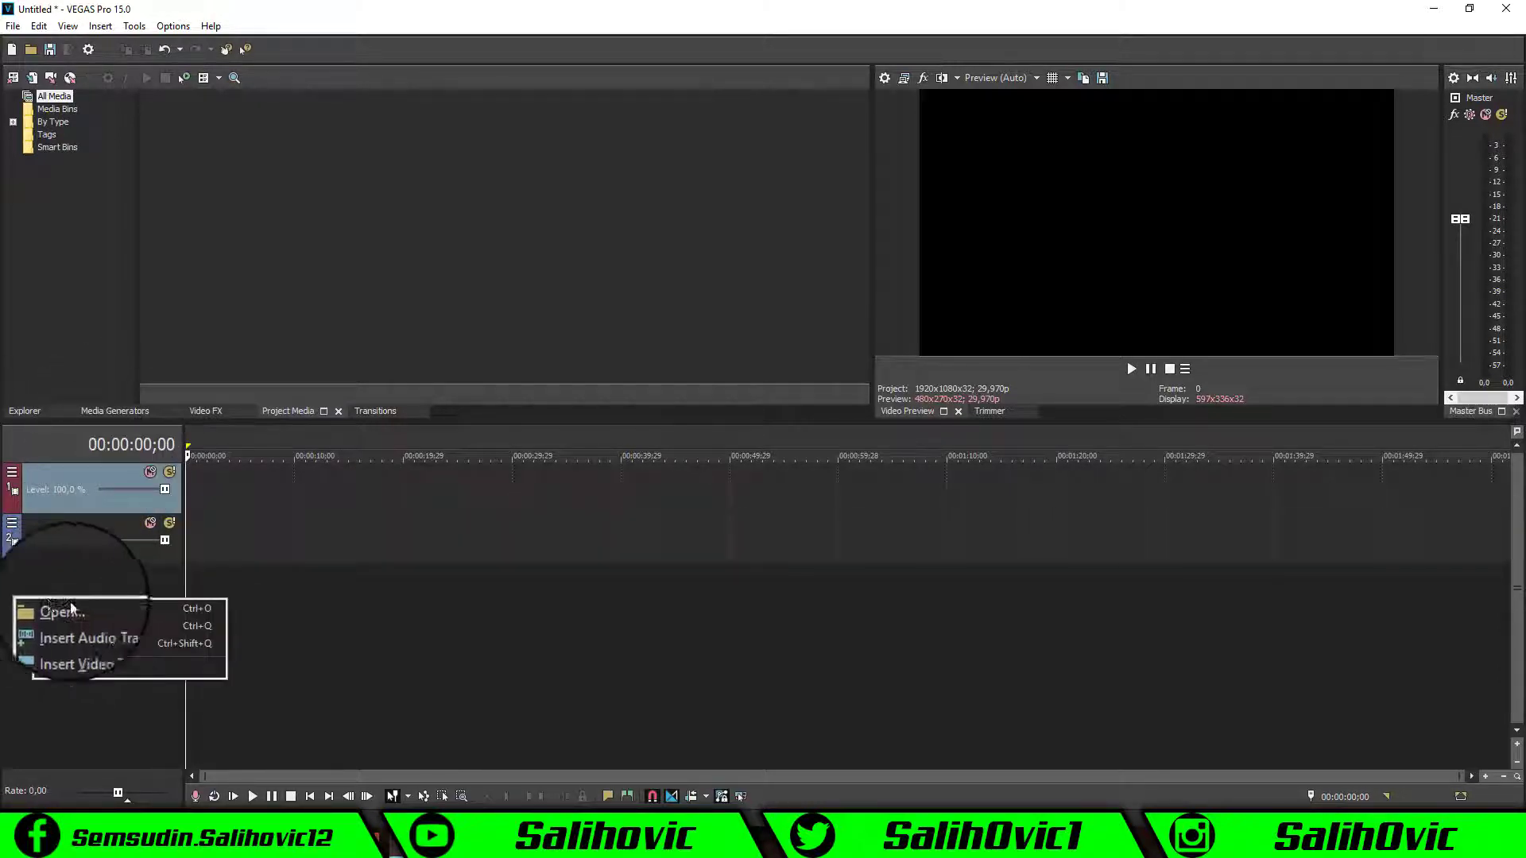
click(83, 624)
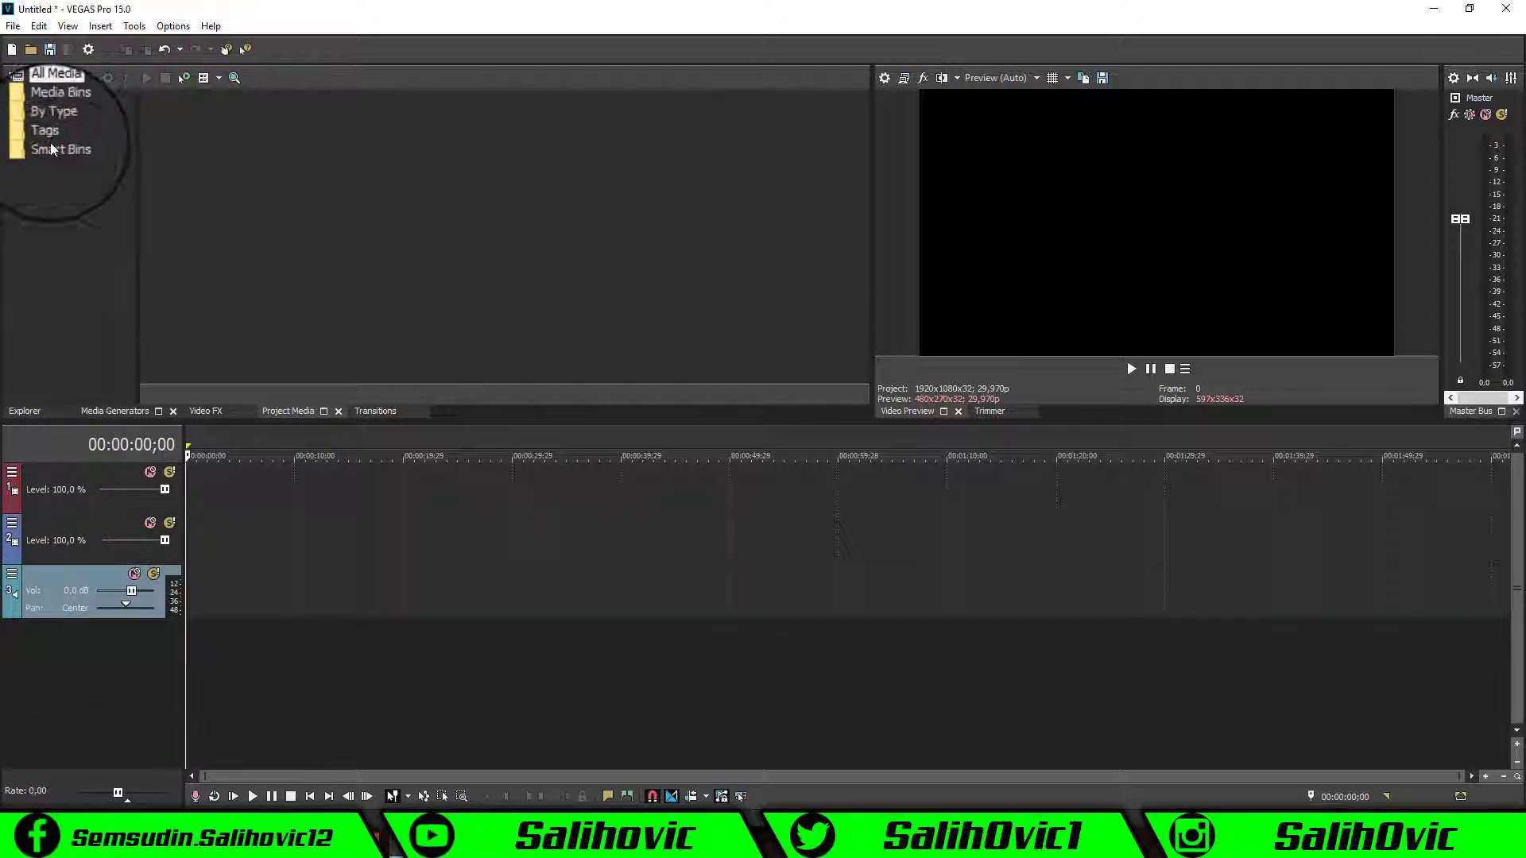
- Import MOJ OUTRO TEST.jpg from Documents and place it on the timeline
click(12, 26)
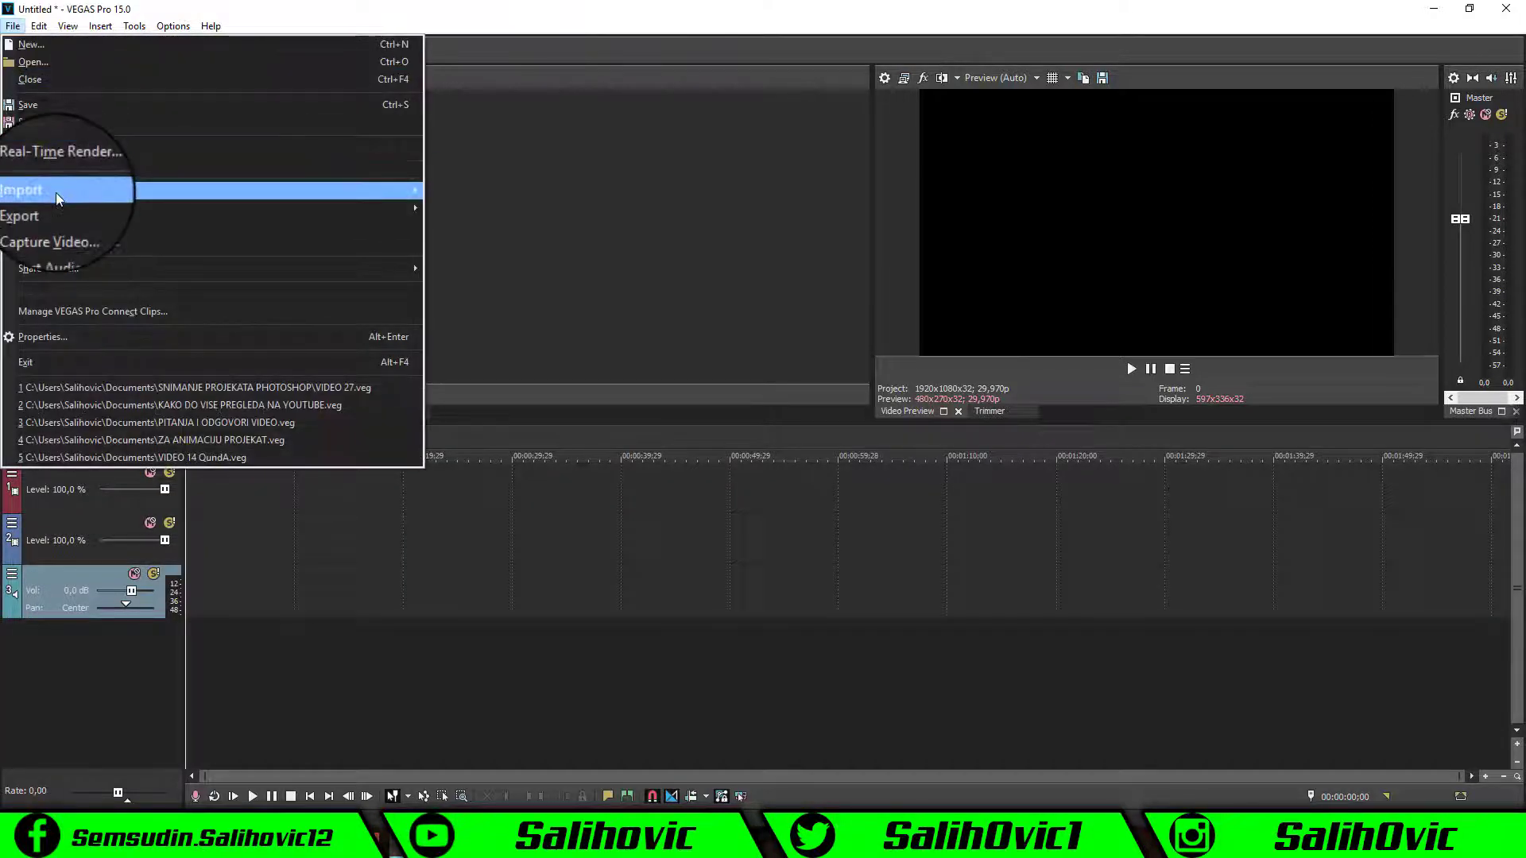
mouse_move(72, 191)
click(449, 191)
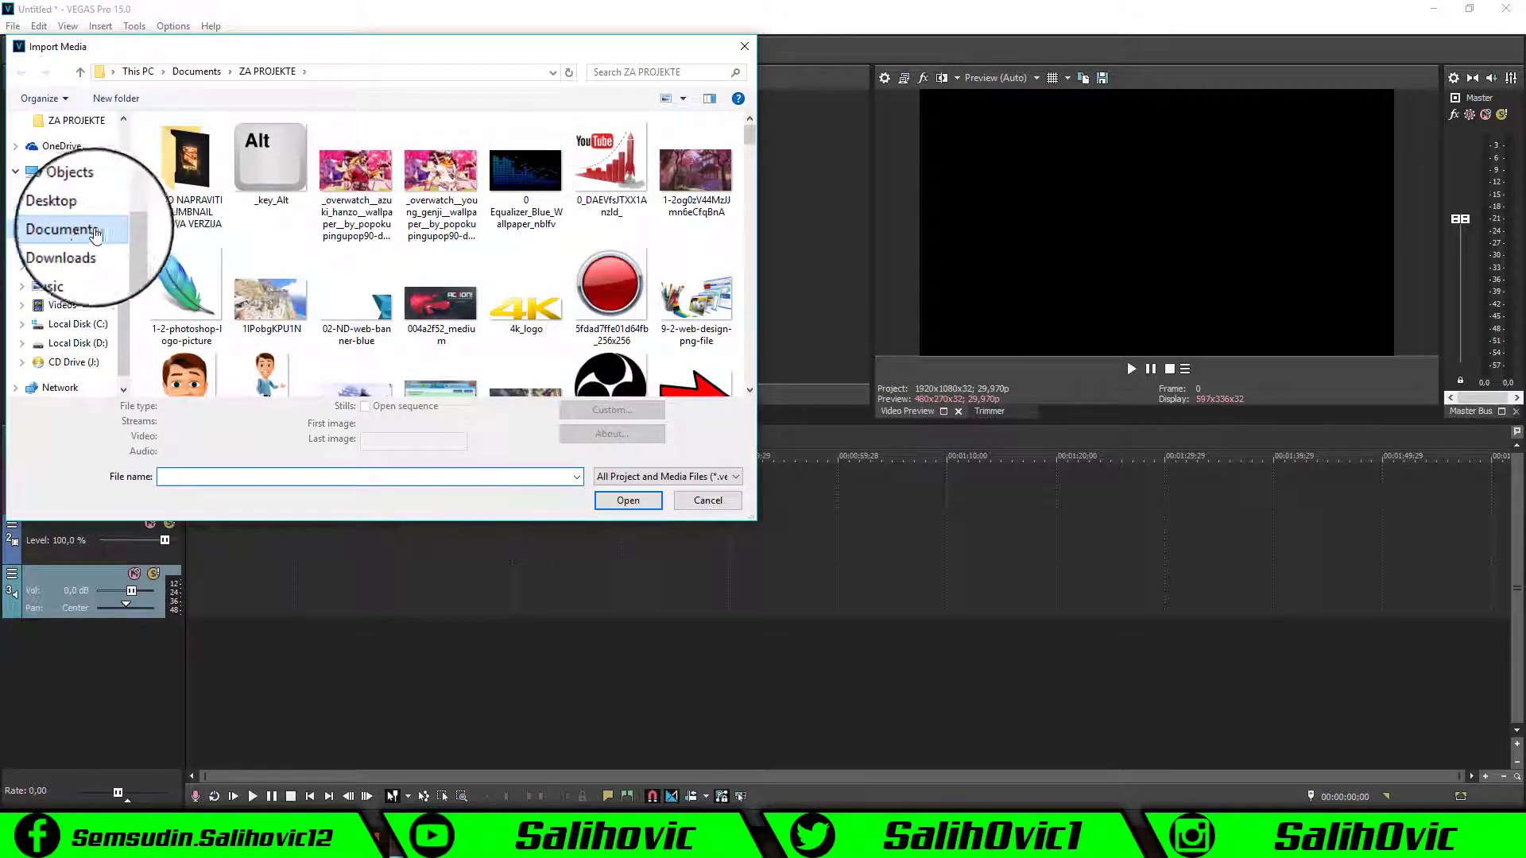
click(76, 229)
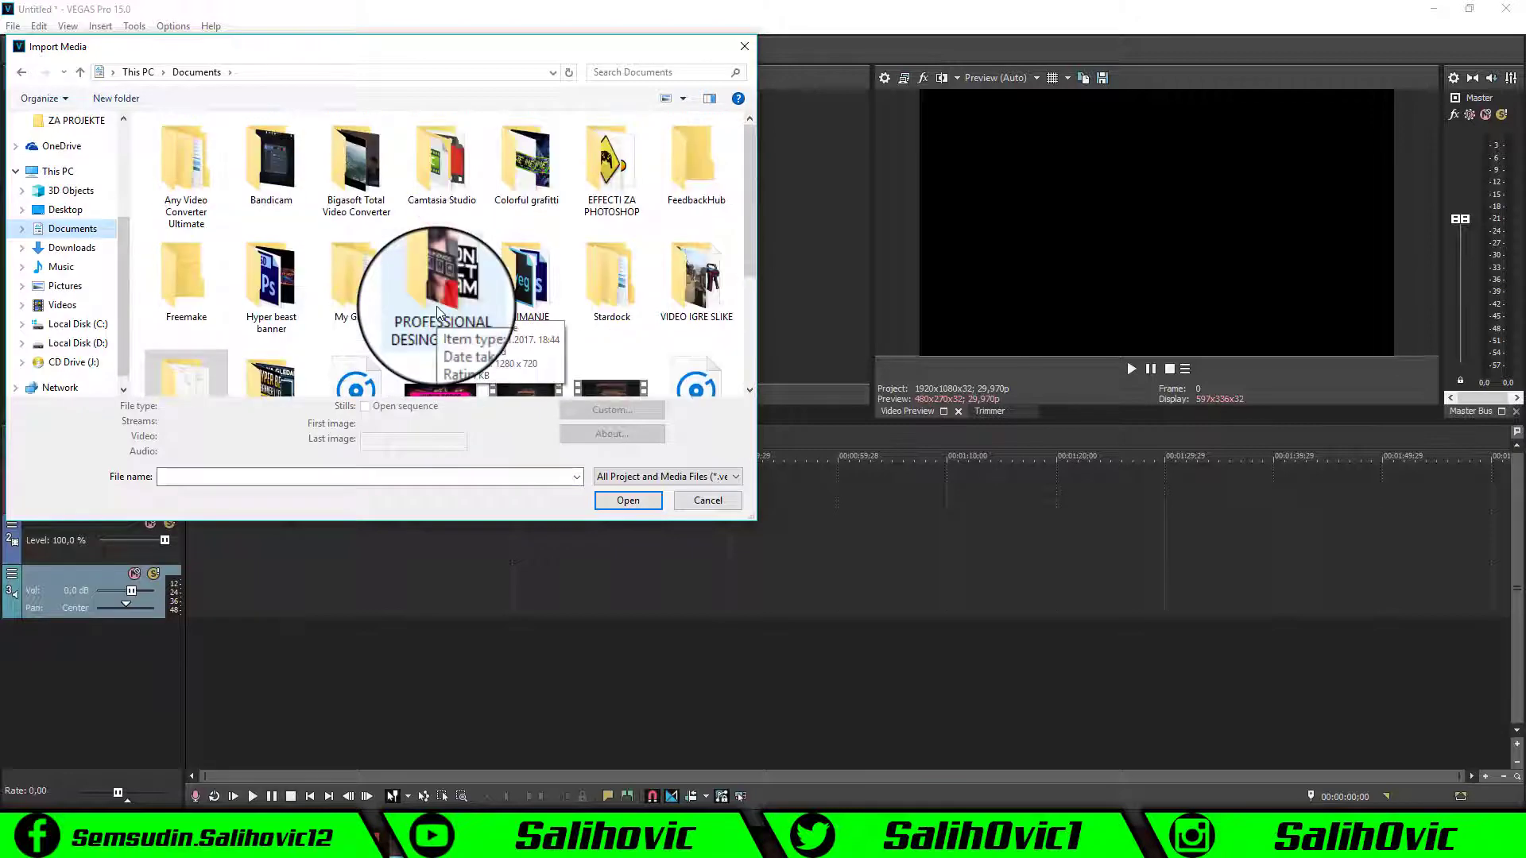
scroll(436, 310, down, 2)
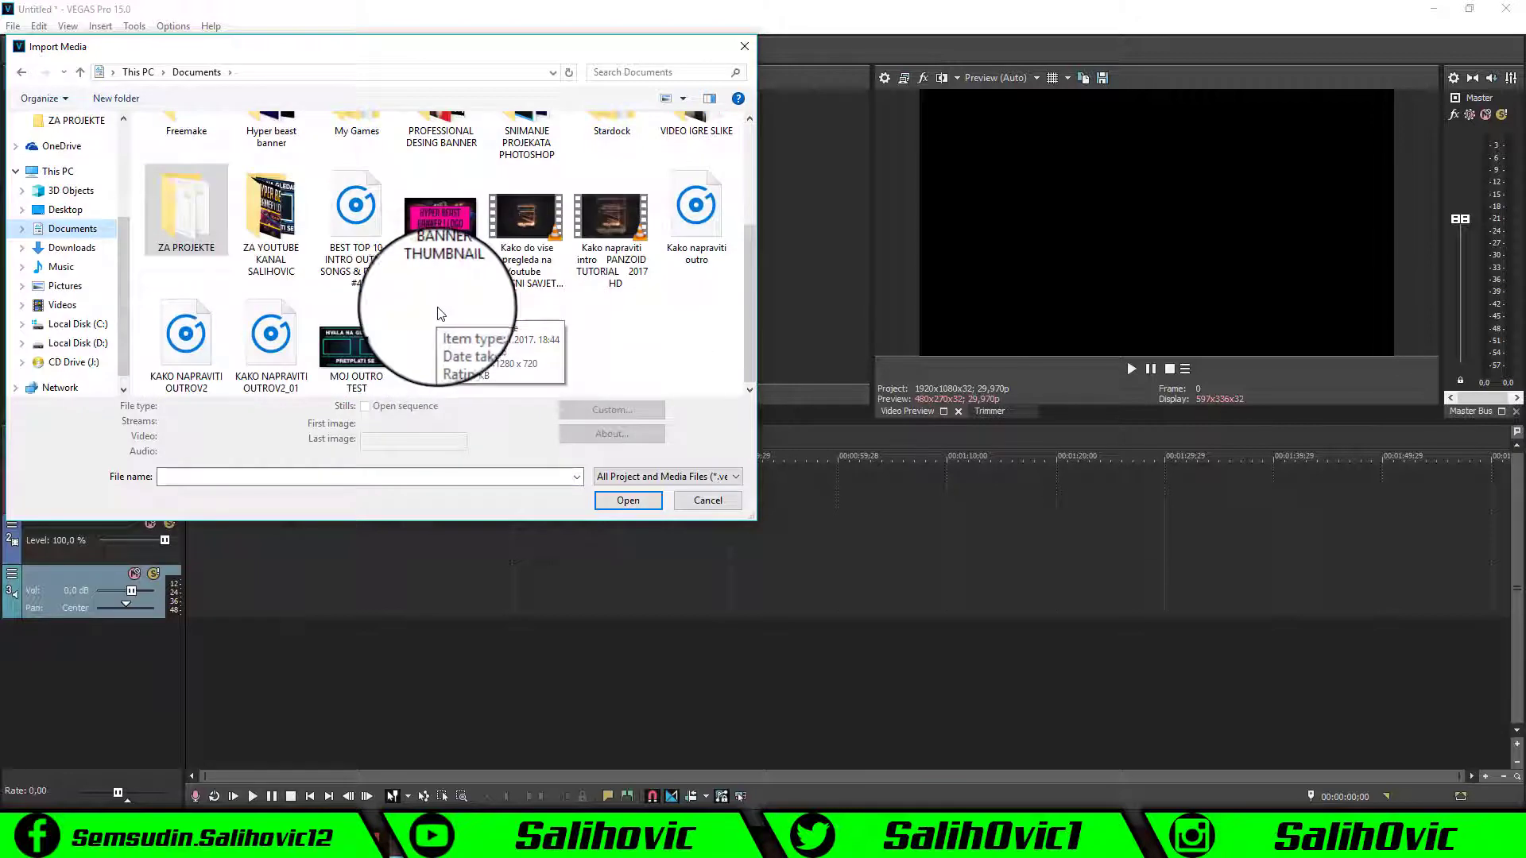
click(357, 356)
click(647, 500)
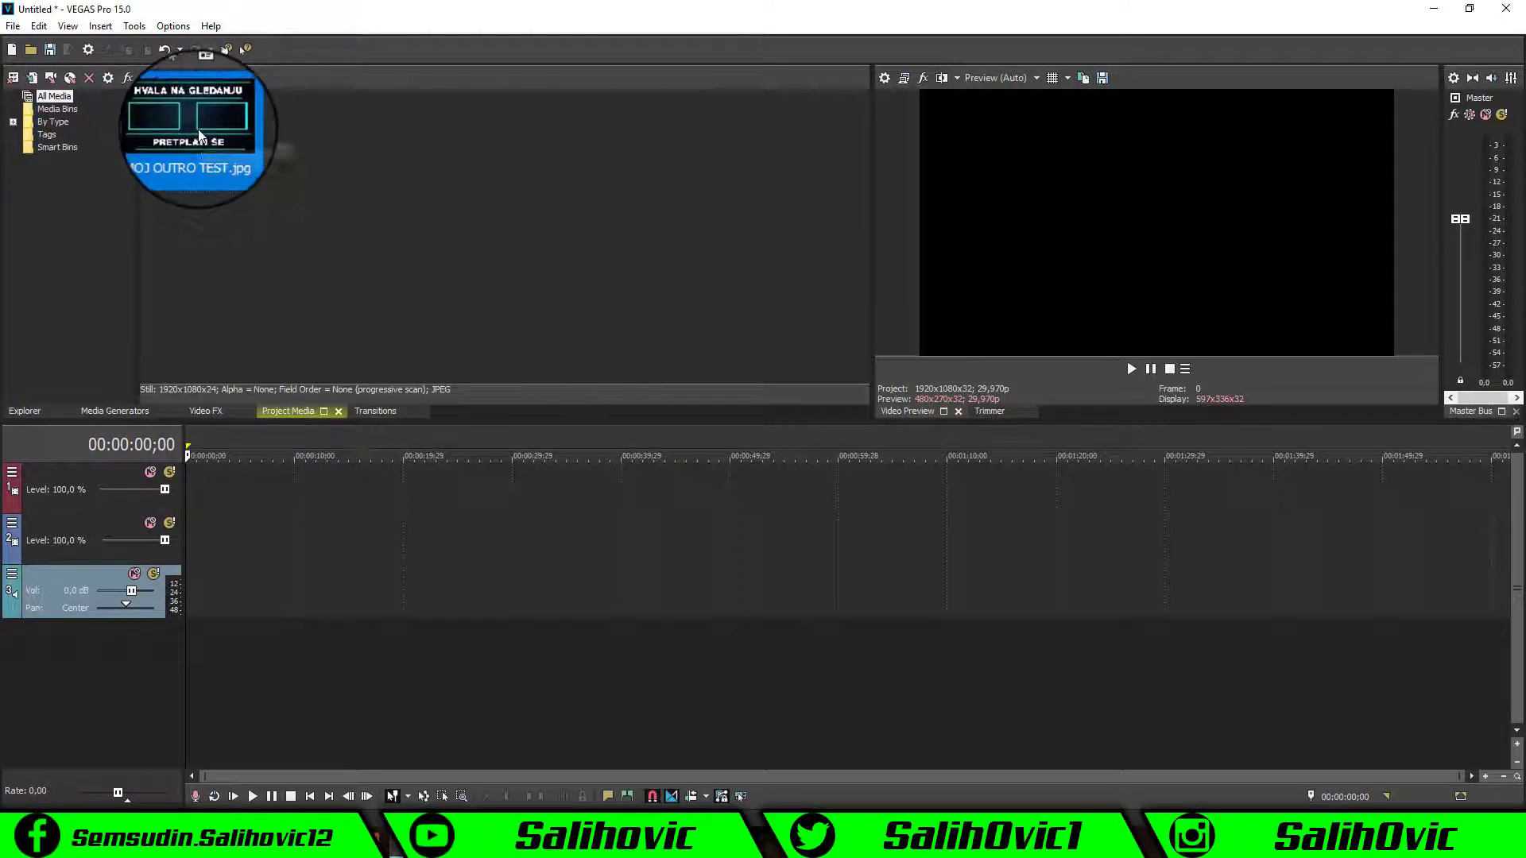
mouse_move(198, 137)
mouse_down()
mouse_move(208, 542)
mouse_move(197, 534)
mouse_up()
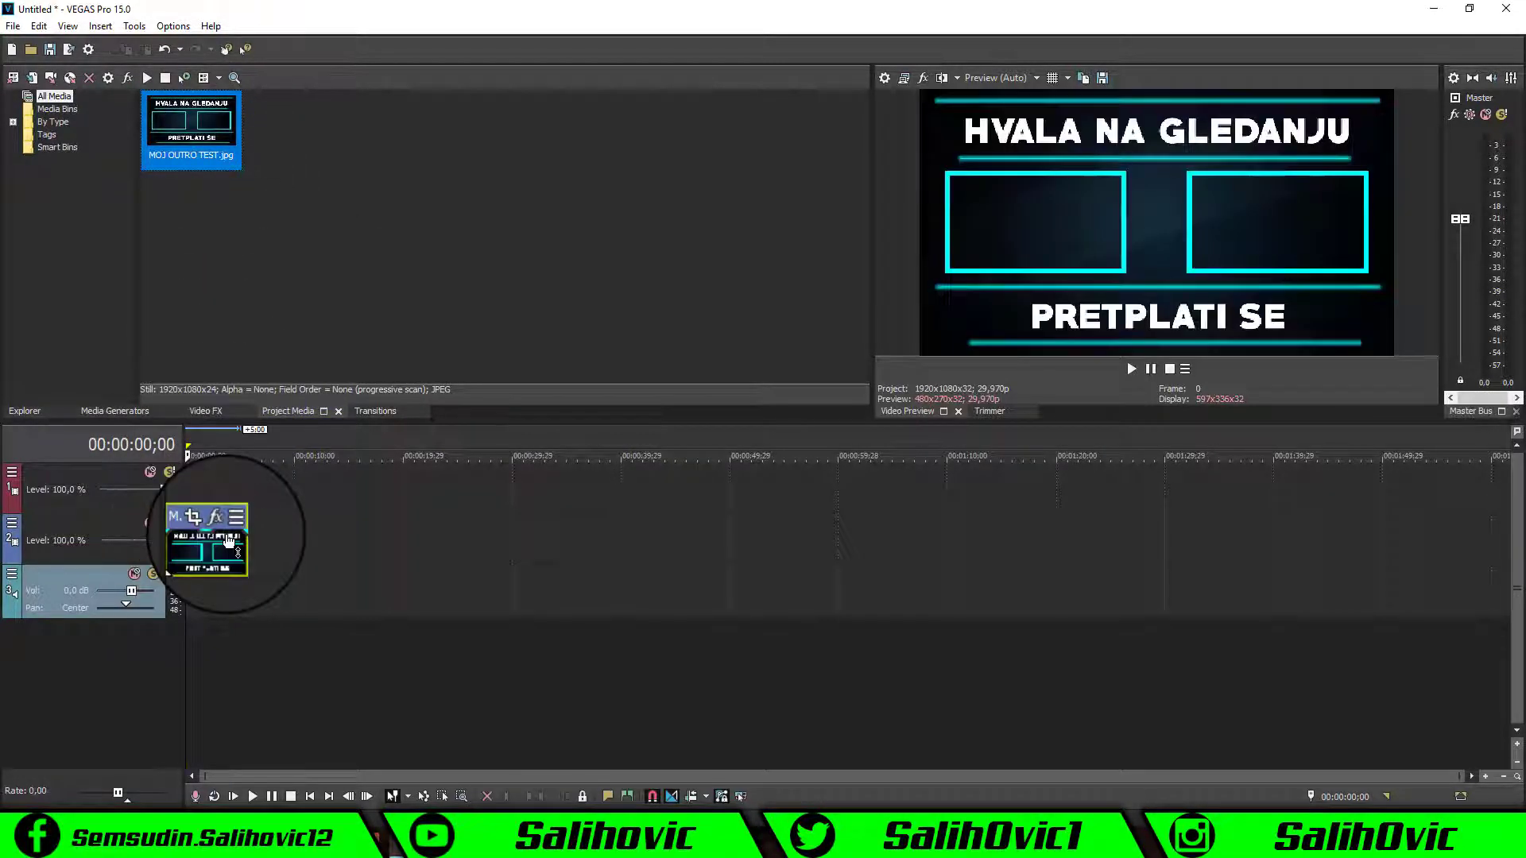
- Extend the MOJ OUTRO TEST.jpg event to about 10 seconds, then park the playhead near 22 seconds
click(216, 611)
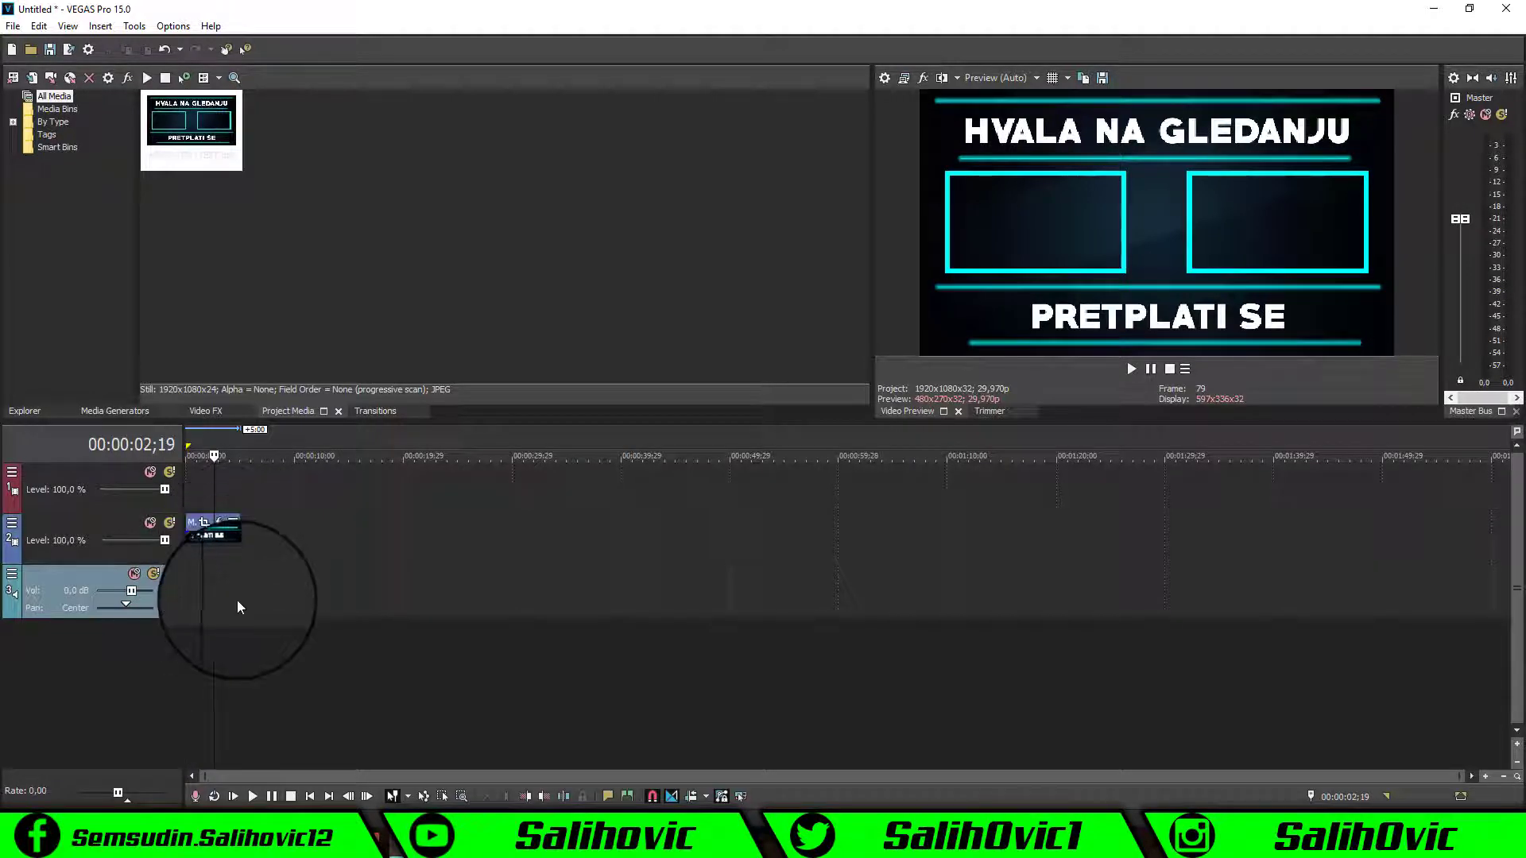
click(188, 629)
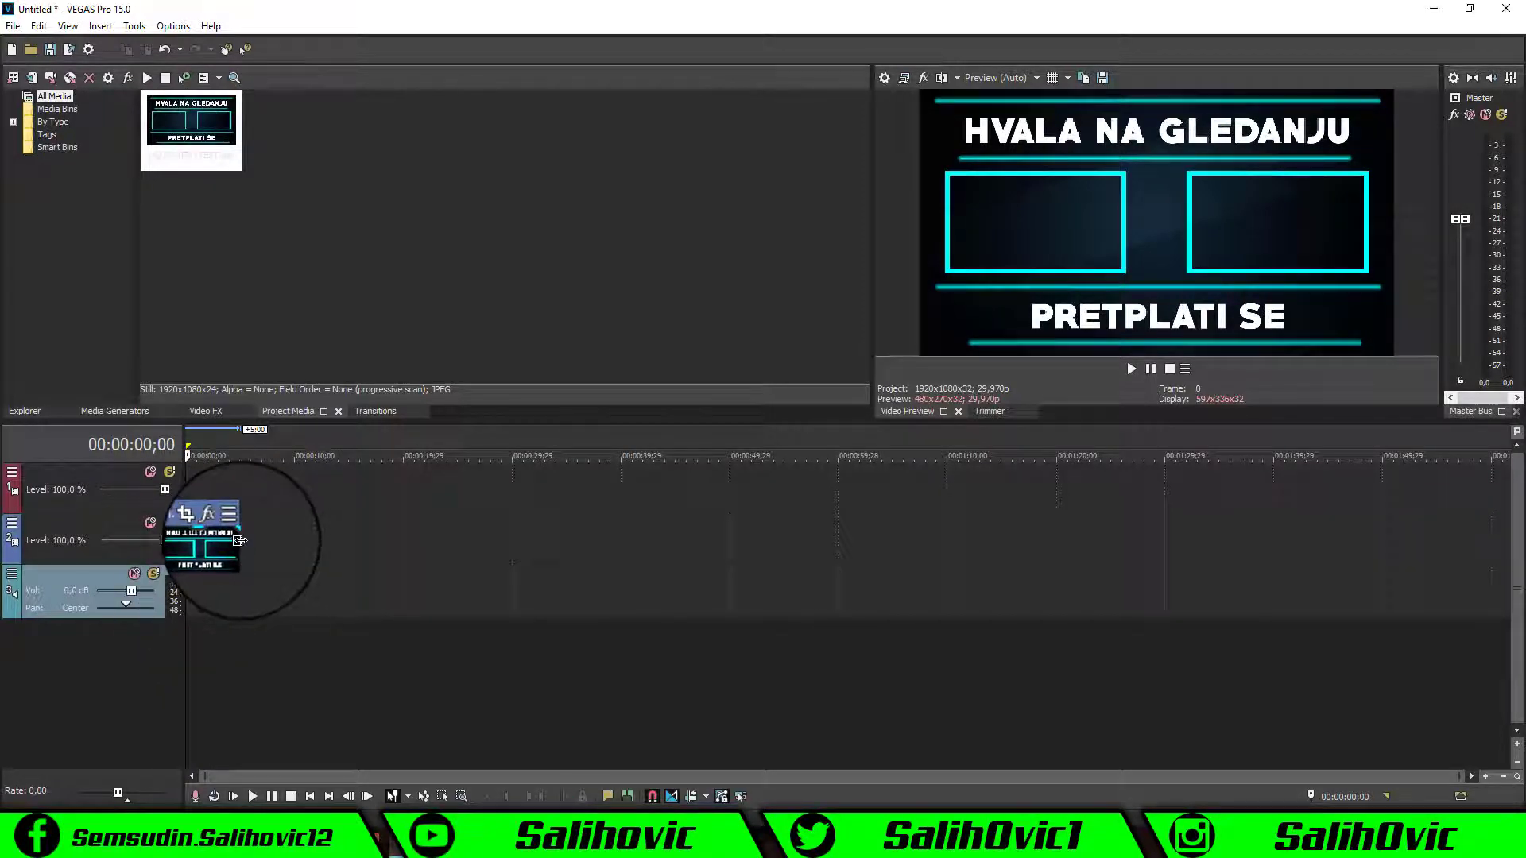
drag(241, 549, 271, 538)
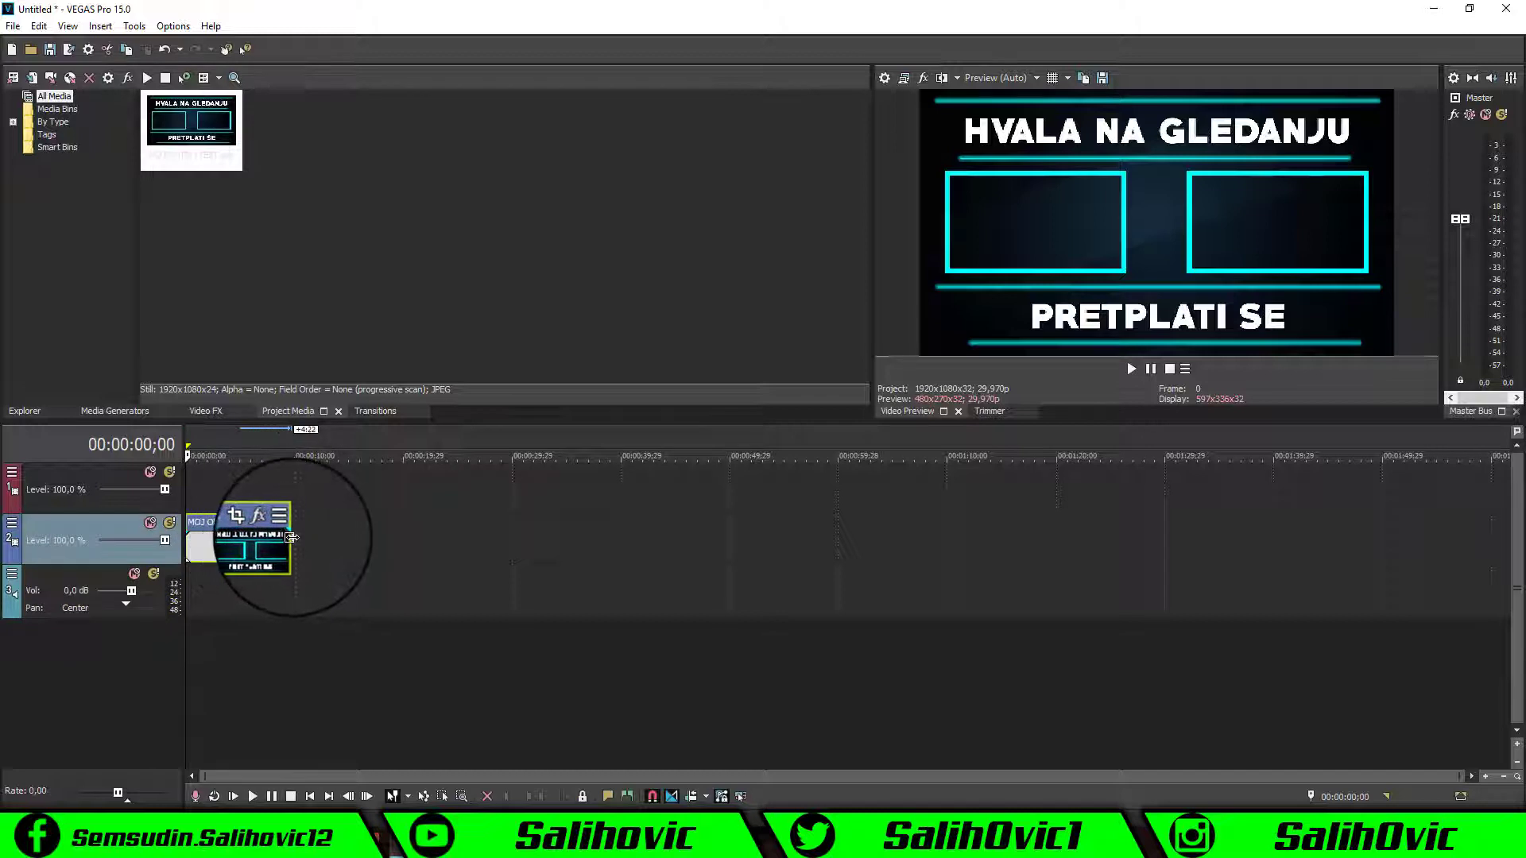
click(294, 623)
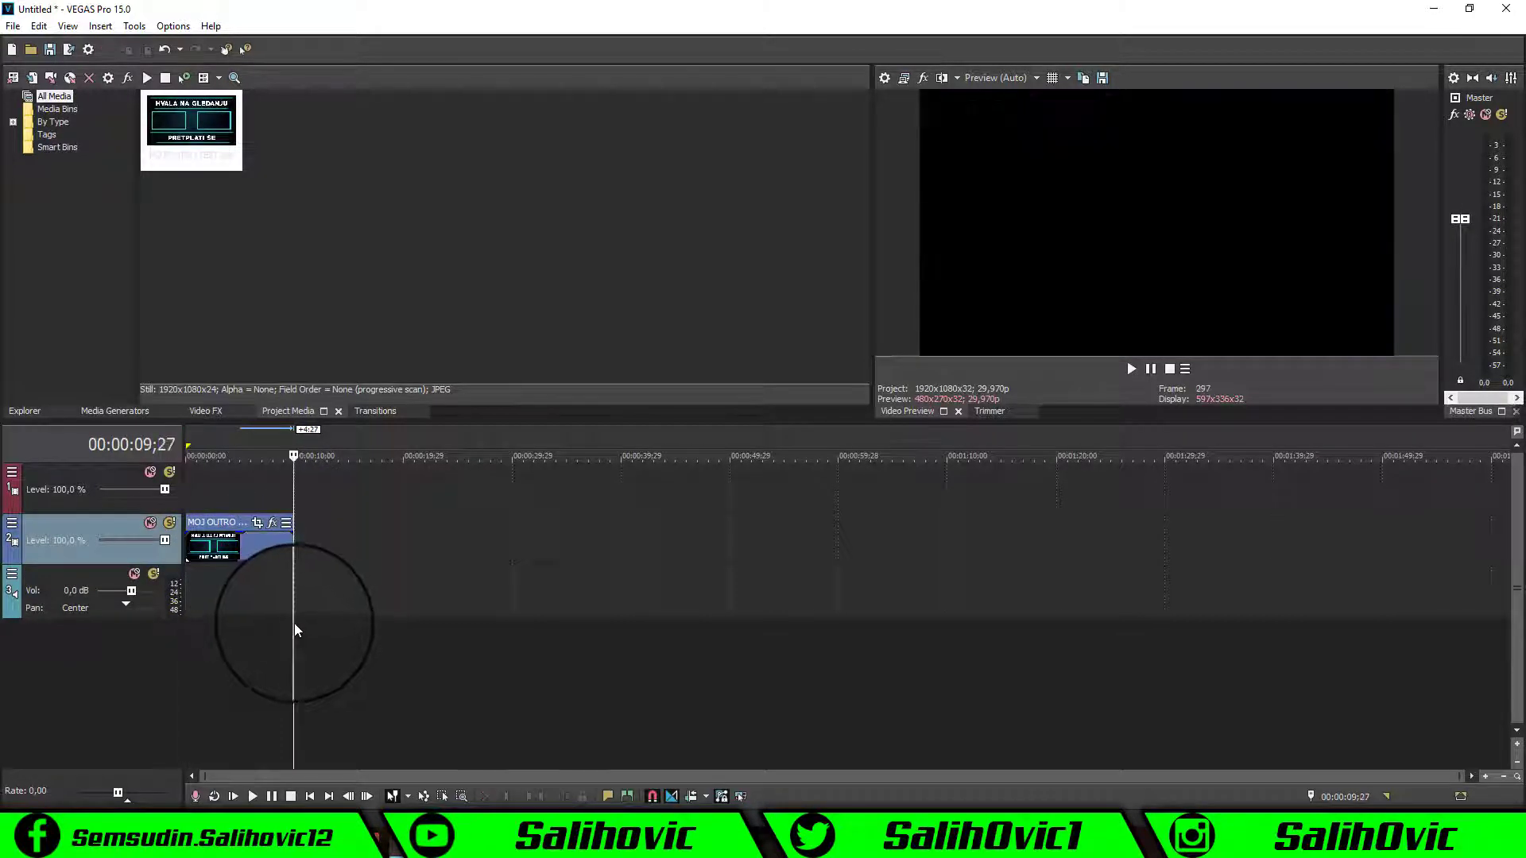
click(256, 540)
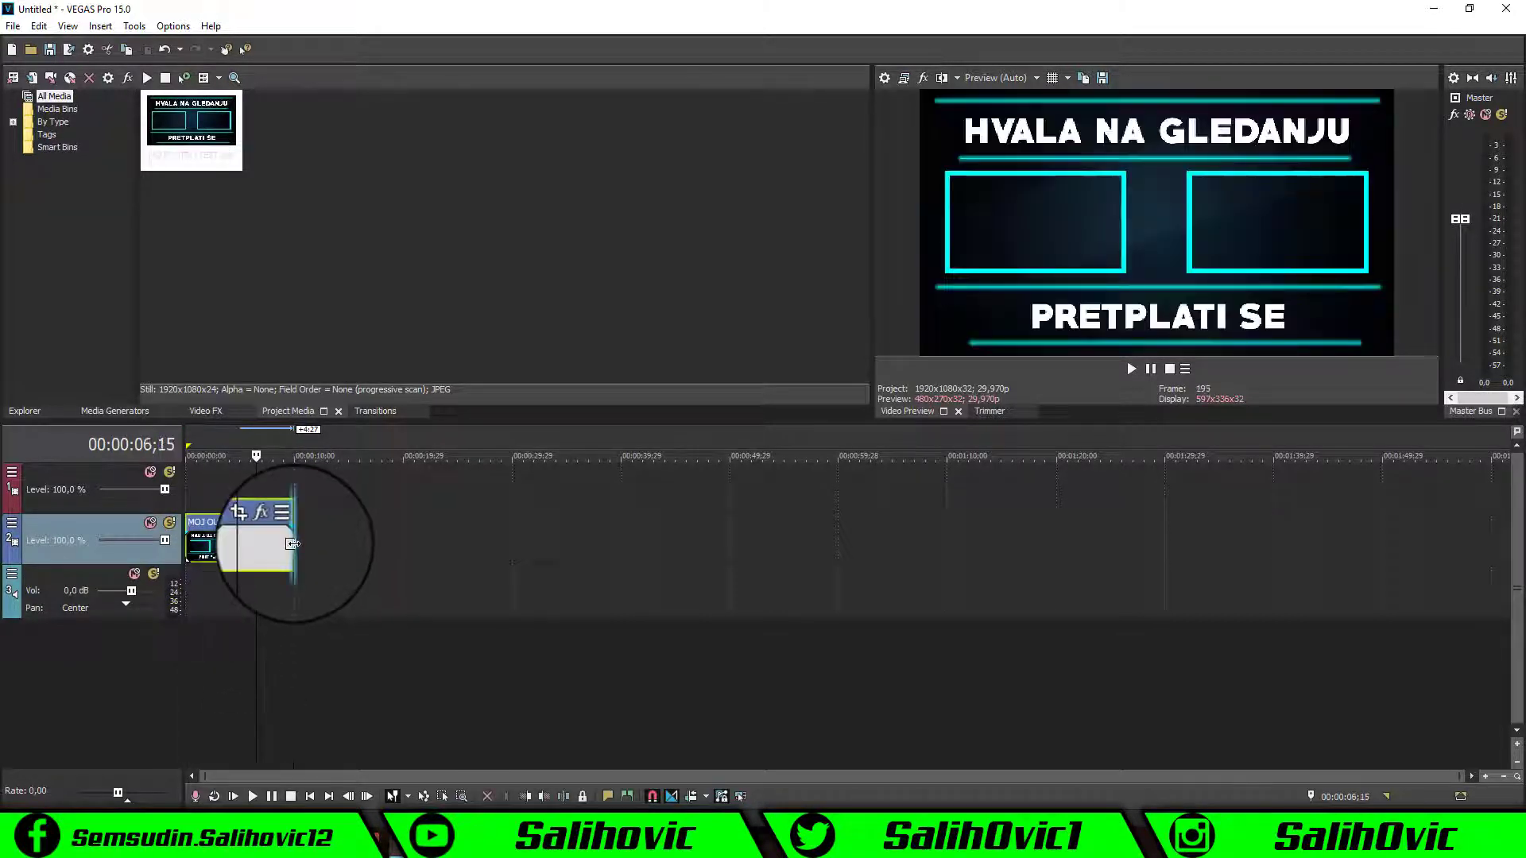
click(298, 603)
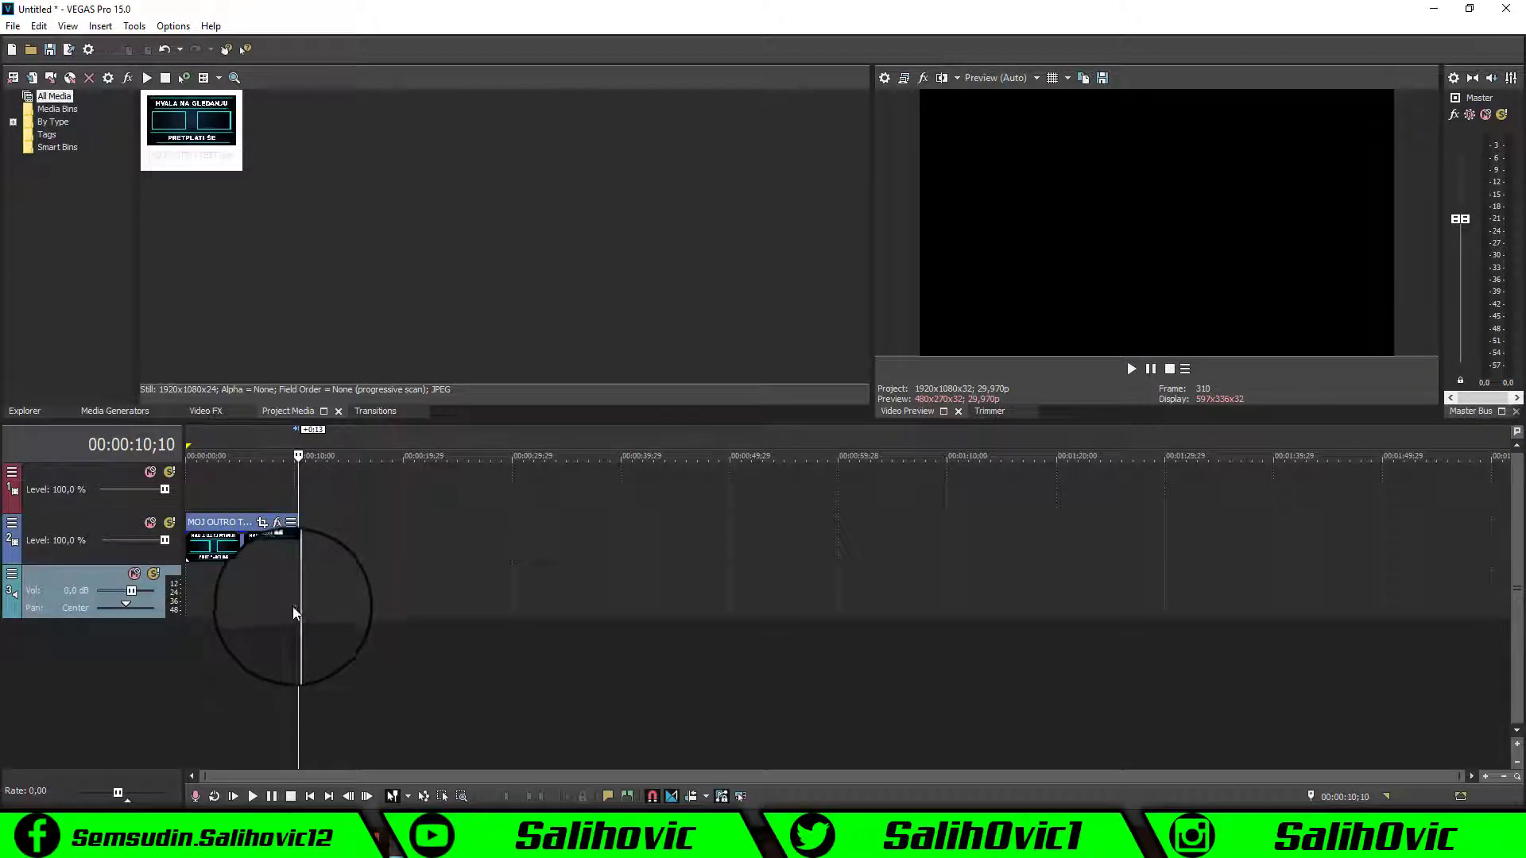
drag(293, 607, 186, 633)
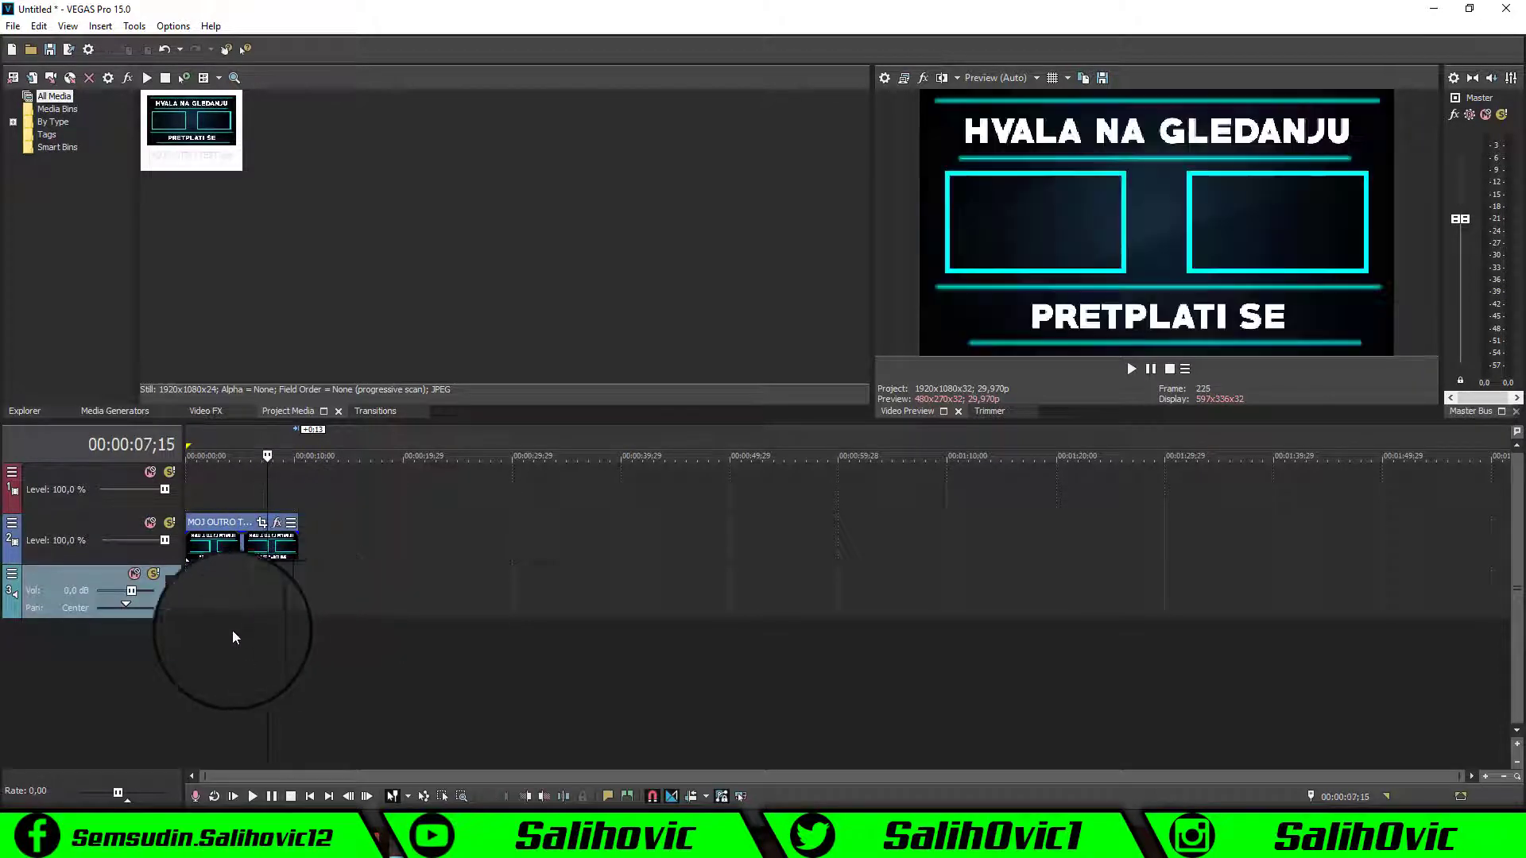
click(426, 641)
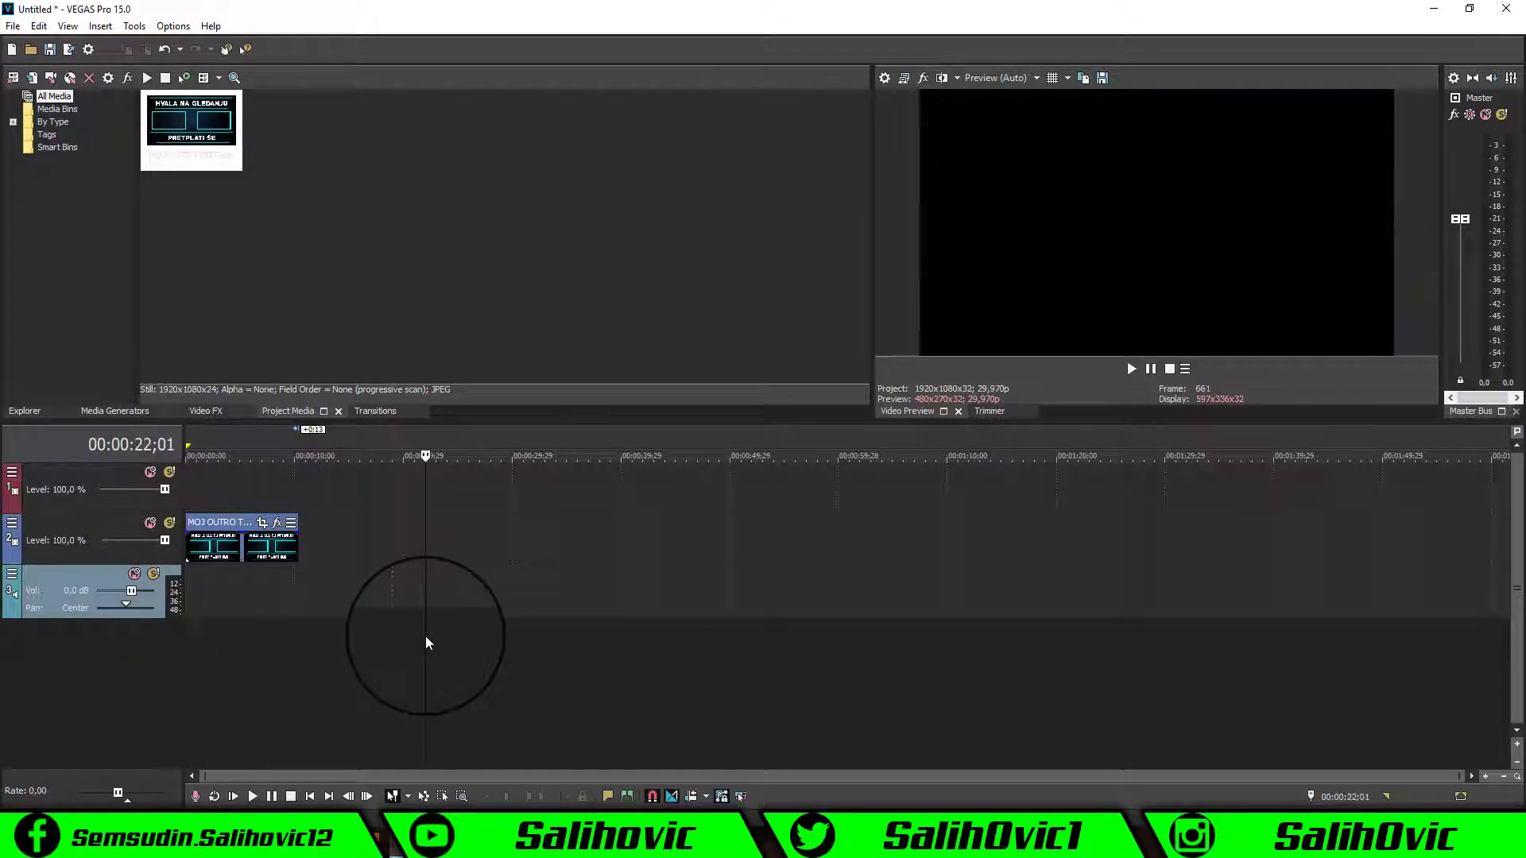
- Import the BEST TOP 10 INTRO OUTRO SONGS & DROPS #4 song and place it on the audio track
click(14, 28)
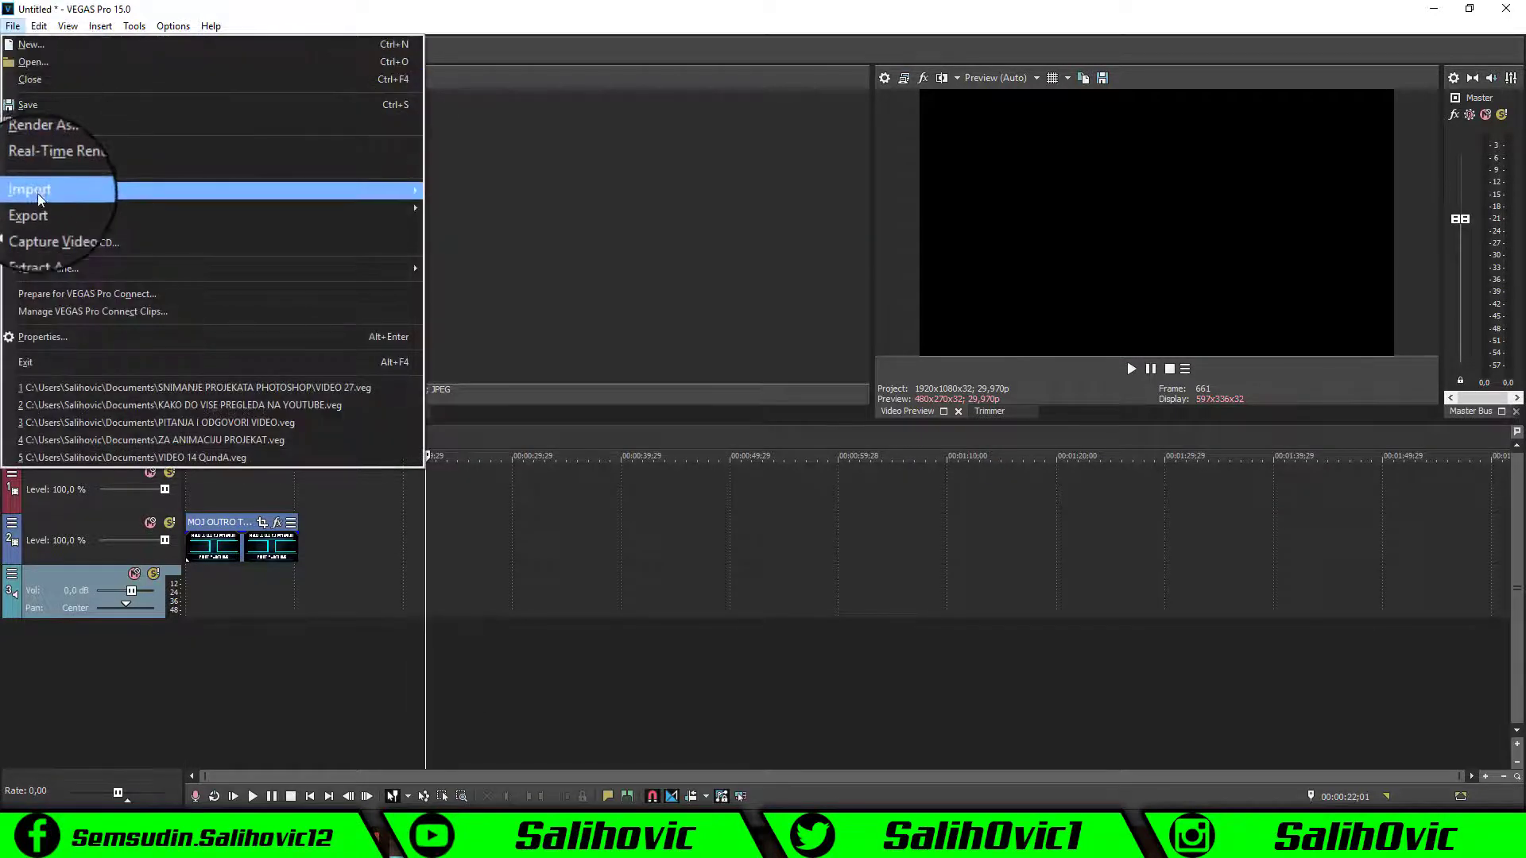
mouse_move(30, 189)
click(445, 197)
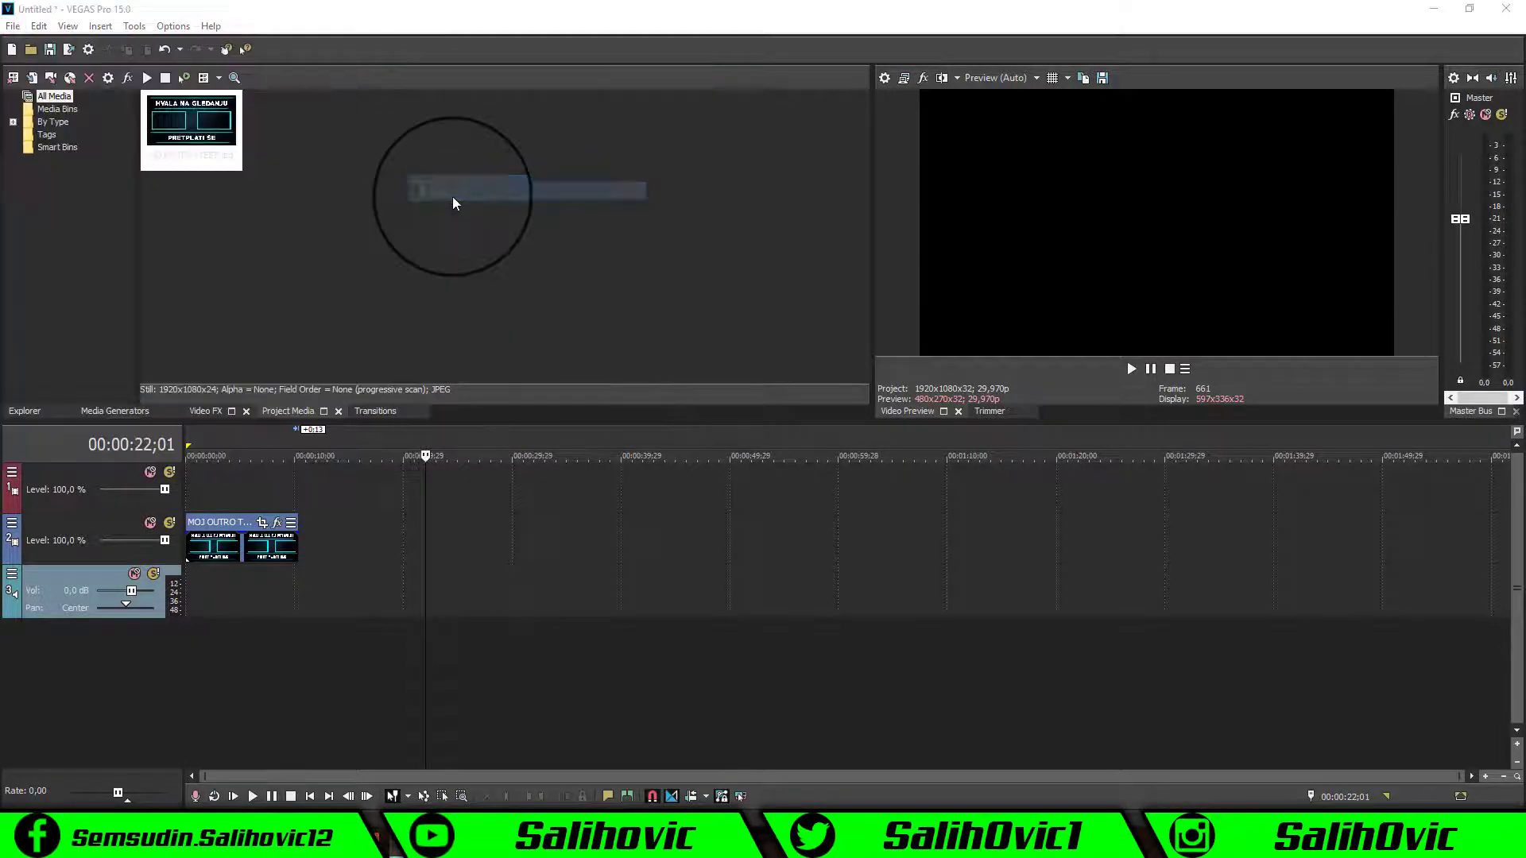
scroll(443, 278, down, 2)
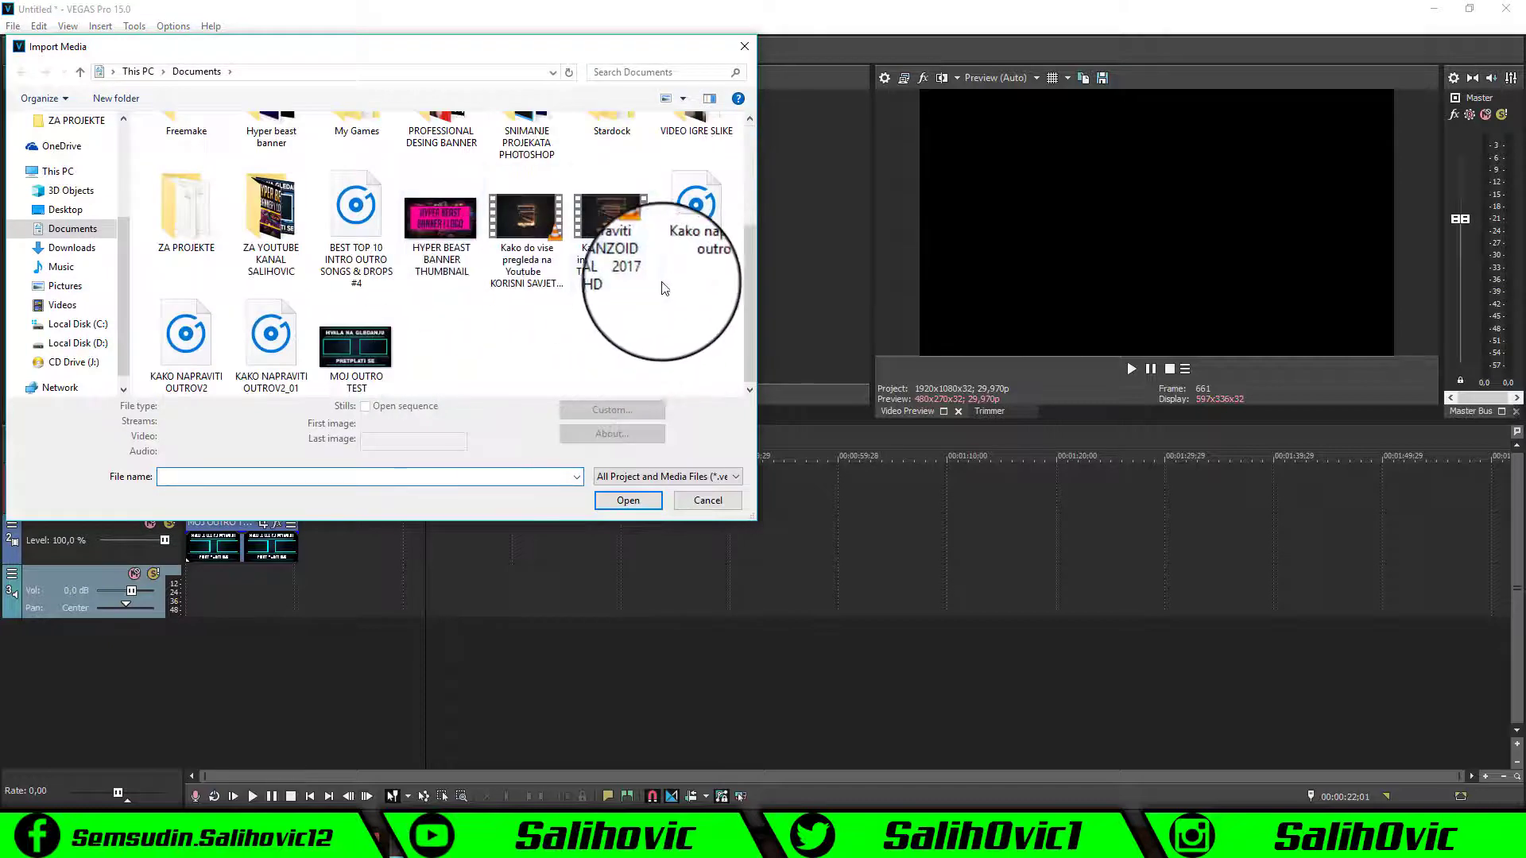
scroll(665, 288, up, 2)
scroll(664, 288, down, 2)
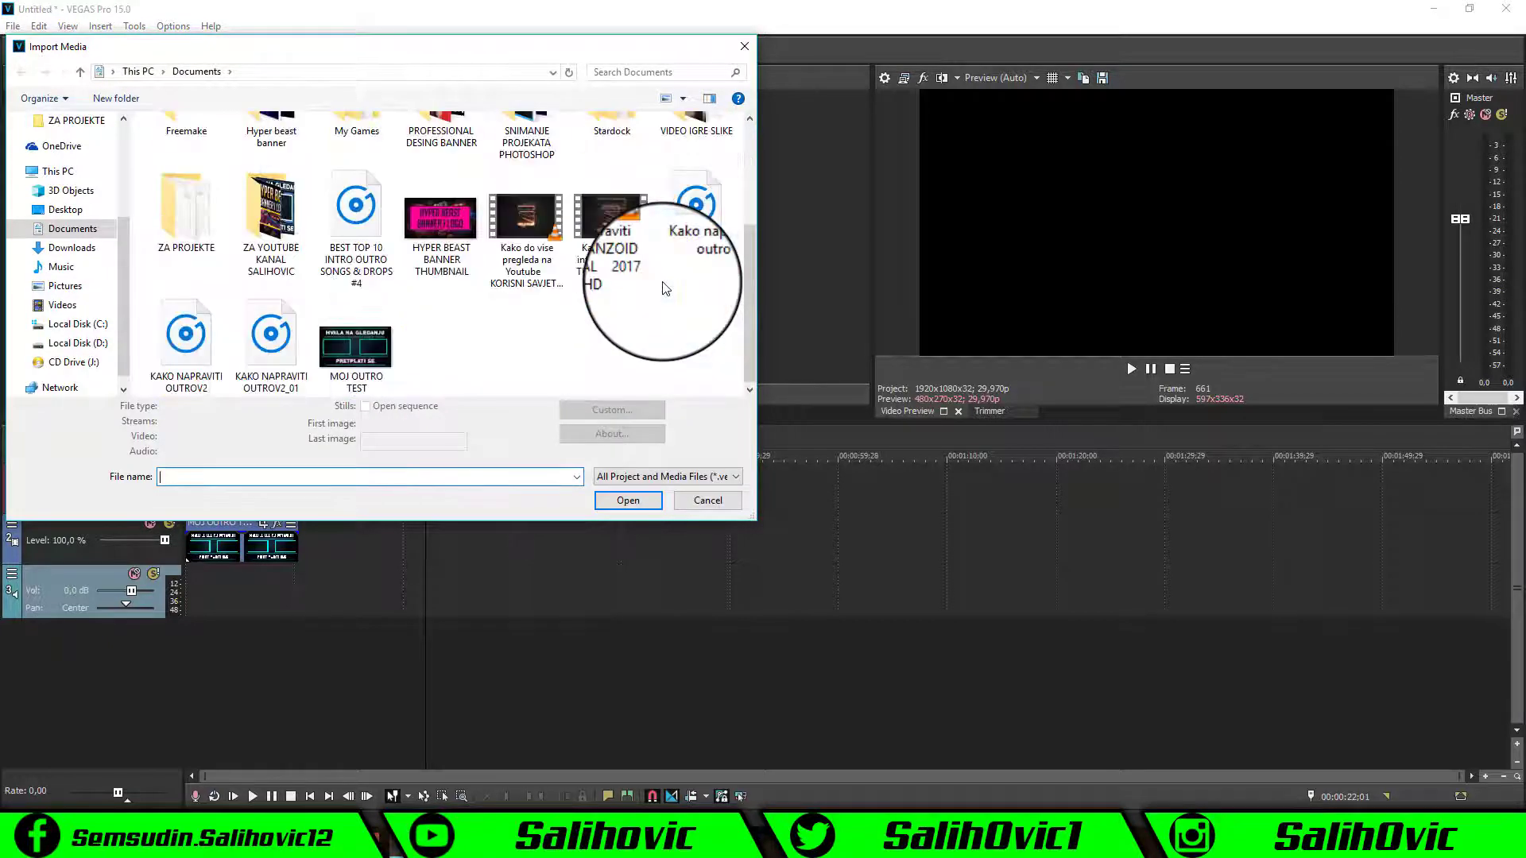
click(357, 227)
click(652, 518)
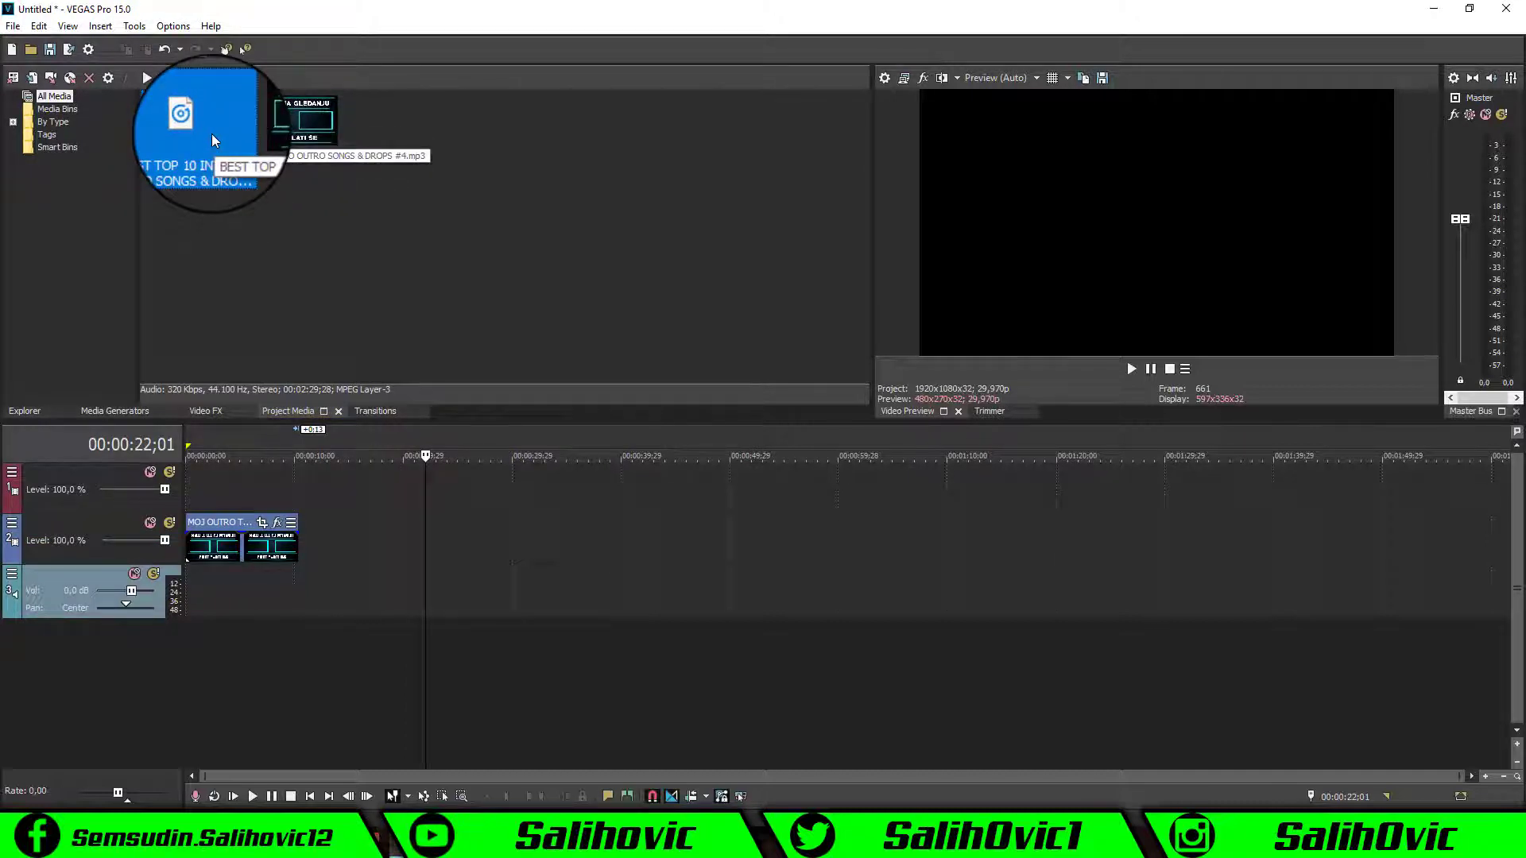
mouse_move(213, 140)
mouse_down()
mouse_move(399, 514)
mouse_move(476, 536)
mouse_move(445, 542)
mouse_up()
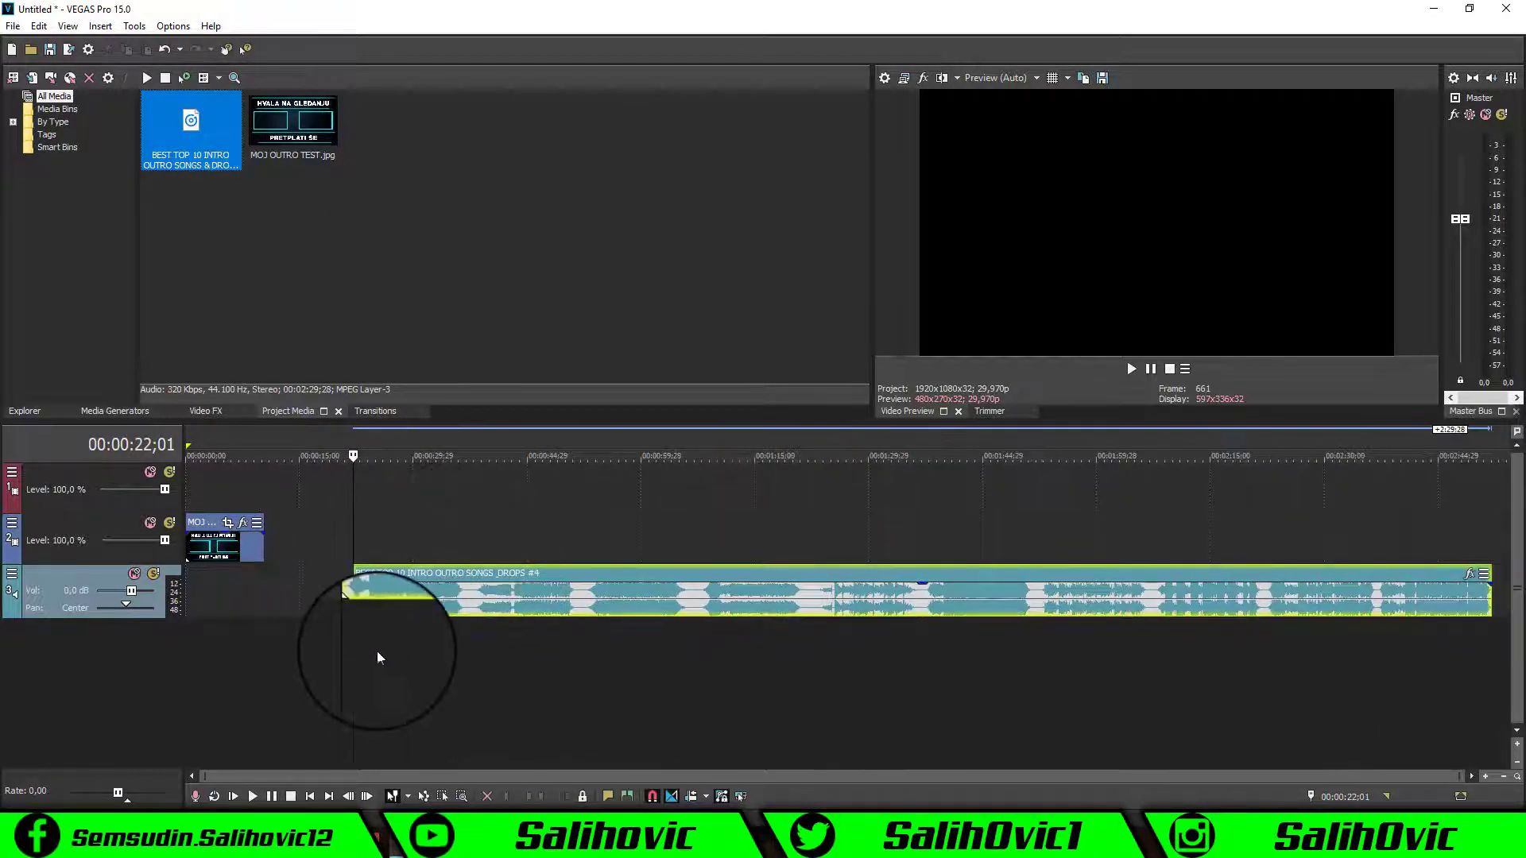
- Split the music event at 00:00:37;13 via Edit > Split
drag(370, 648, 469, 644)
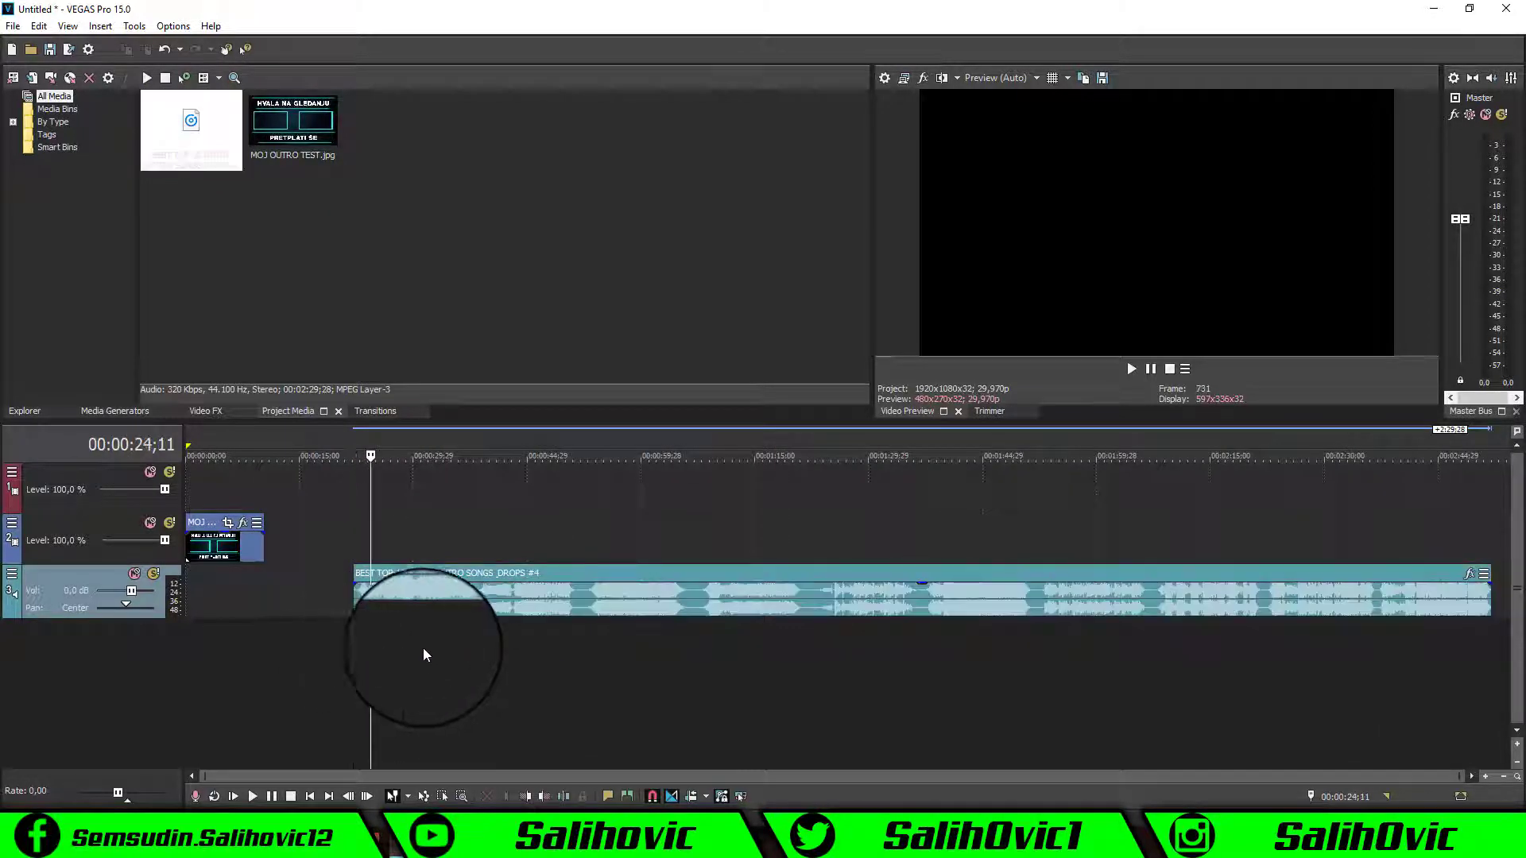
click(469, 643)
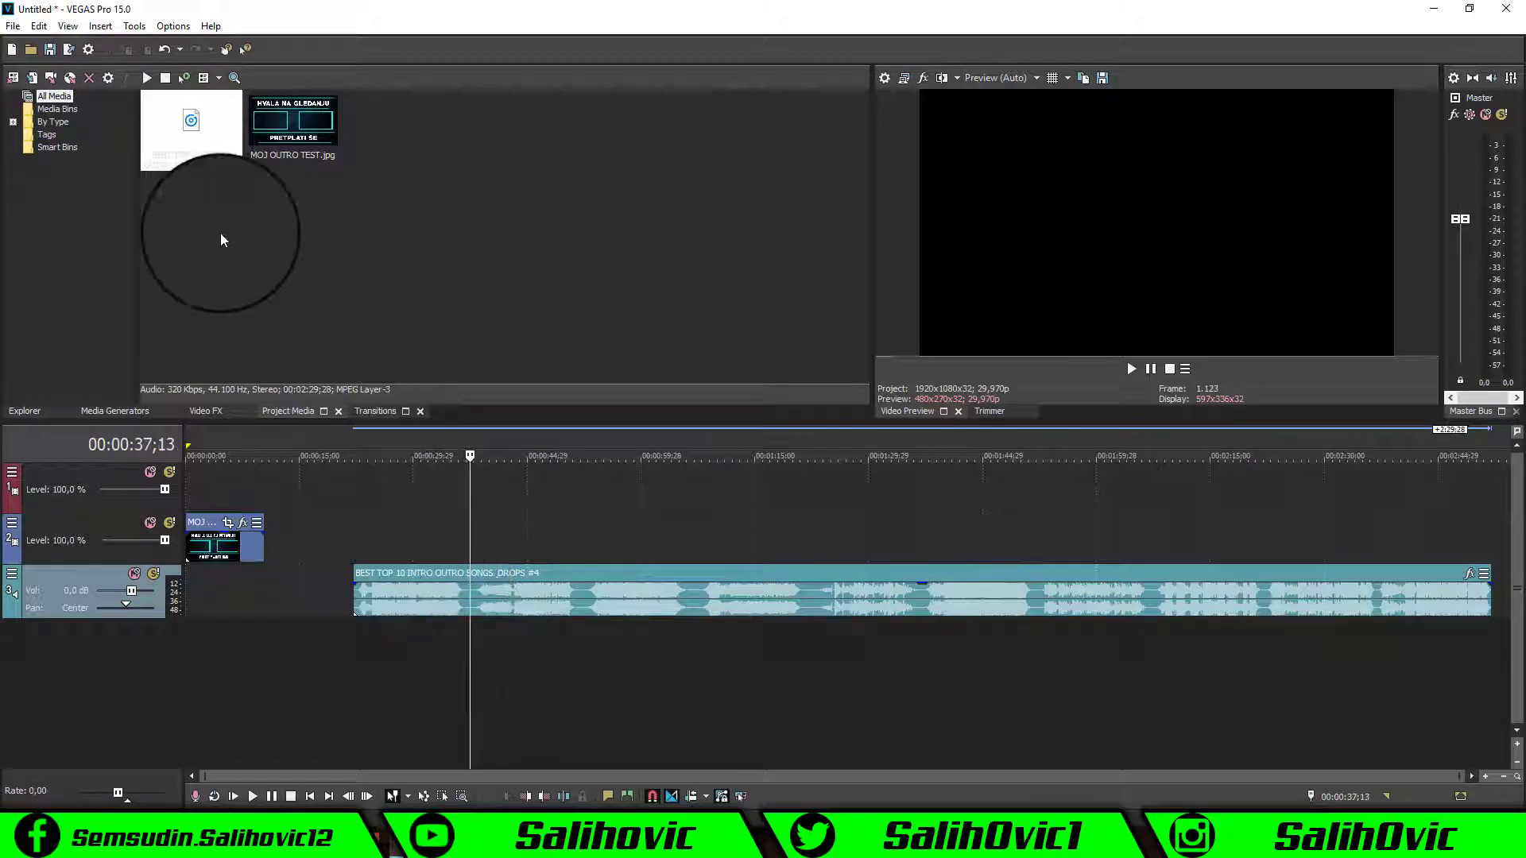
click(38, 26)
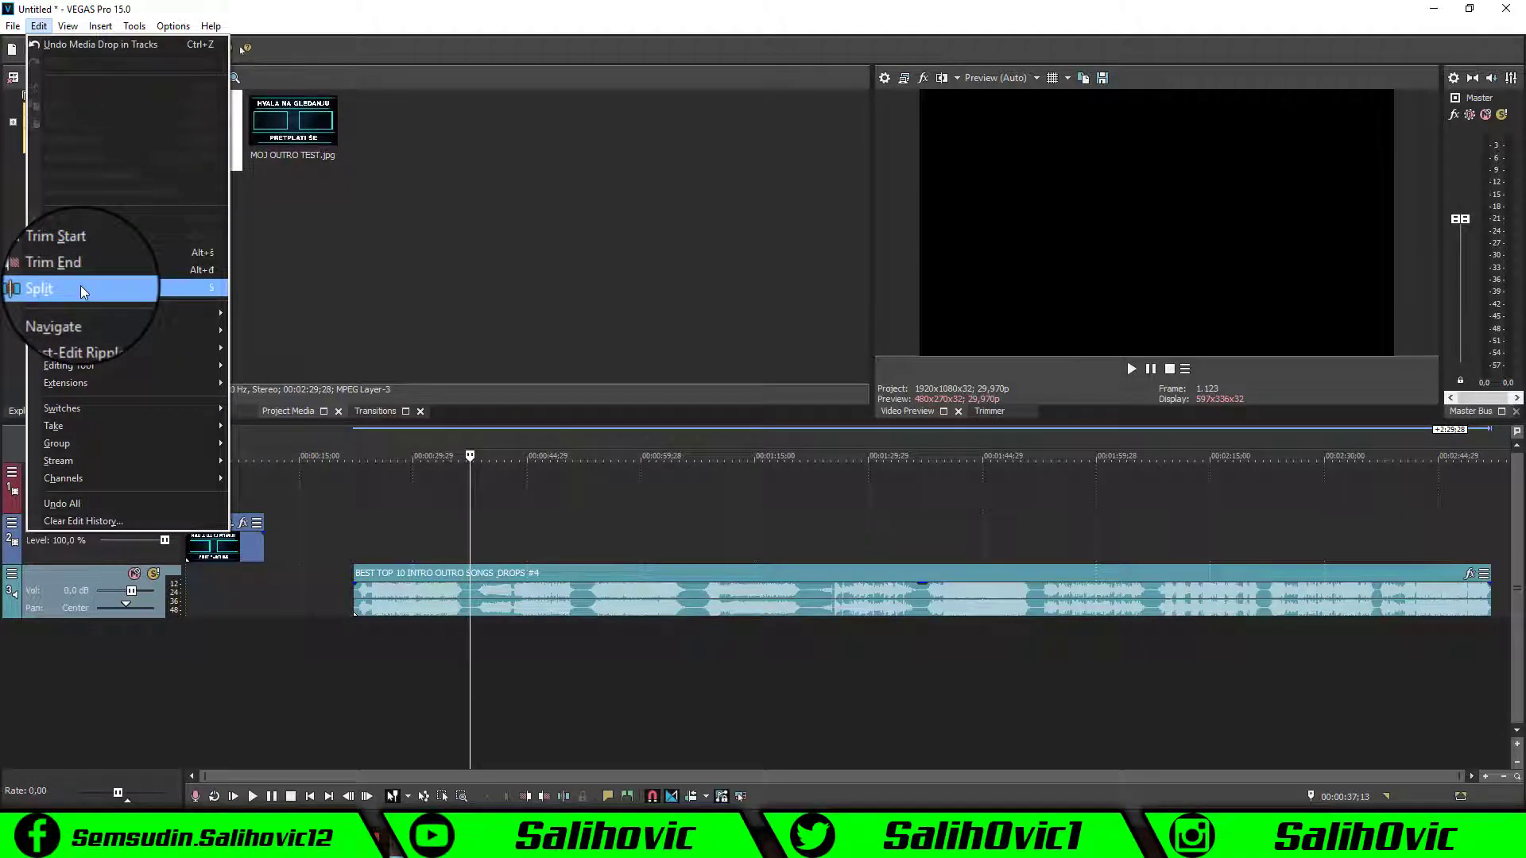
click(81, 289)
- Delete the second music piece and move the remaining one to start at 0
right_click(620, 574)
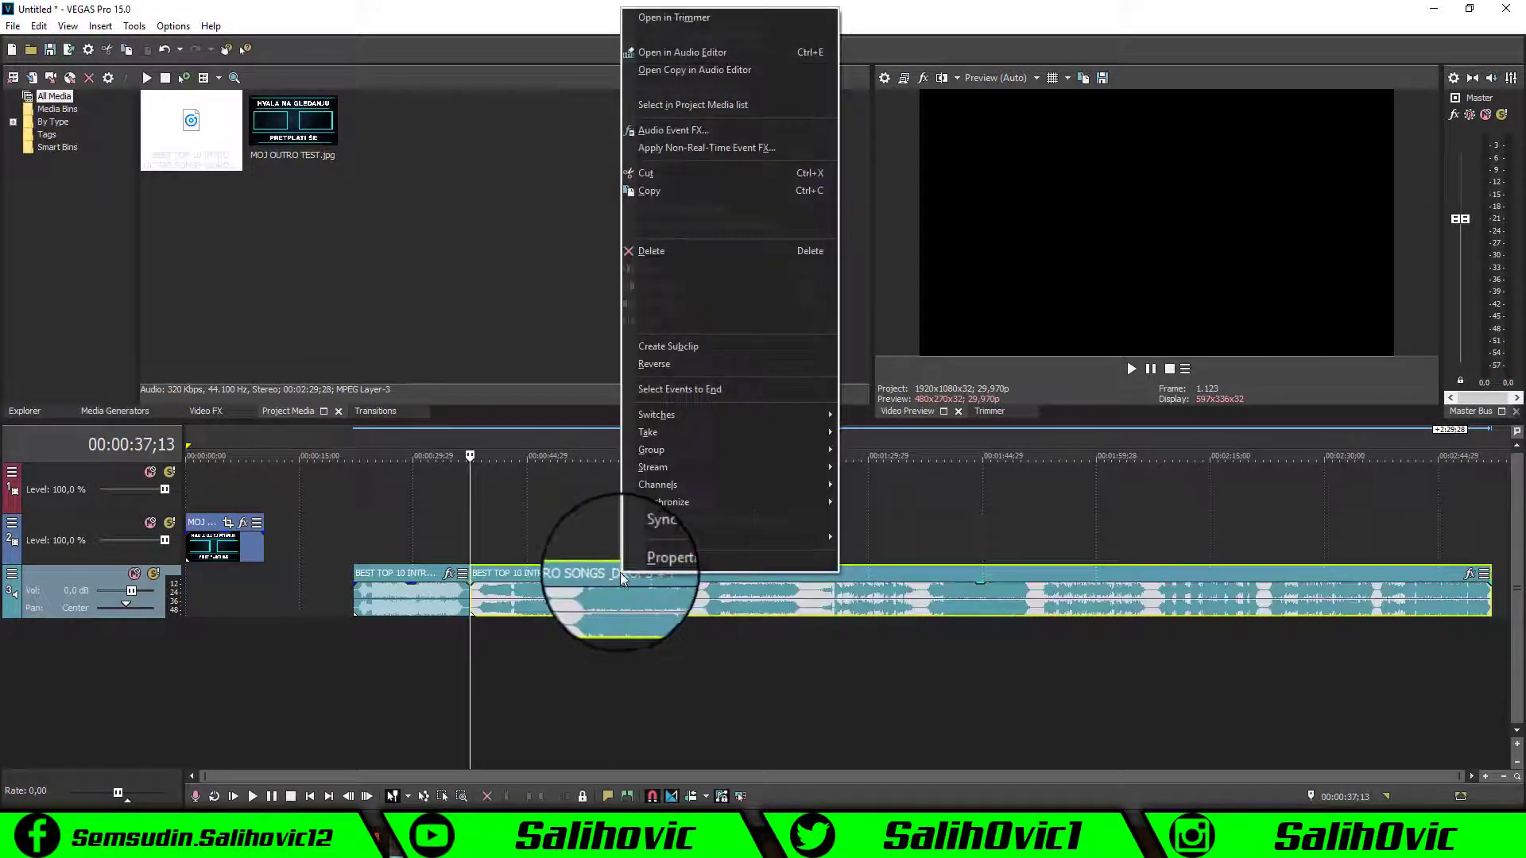
click(650, 253)
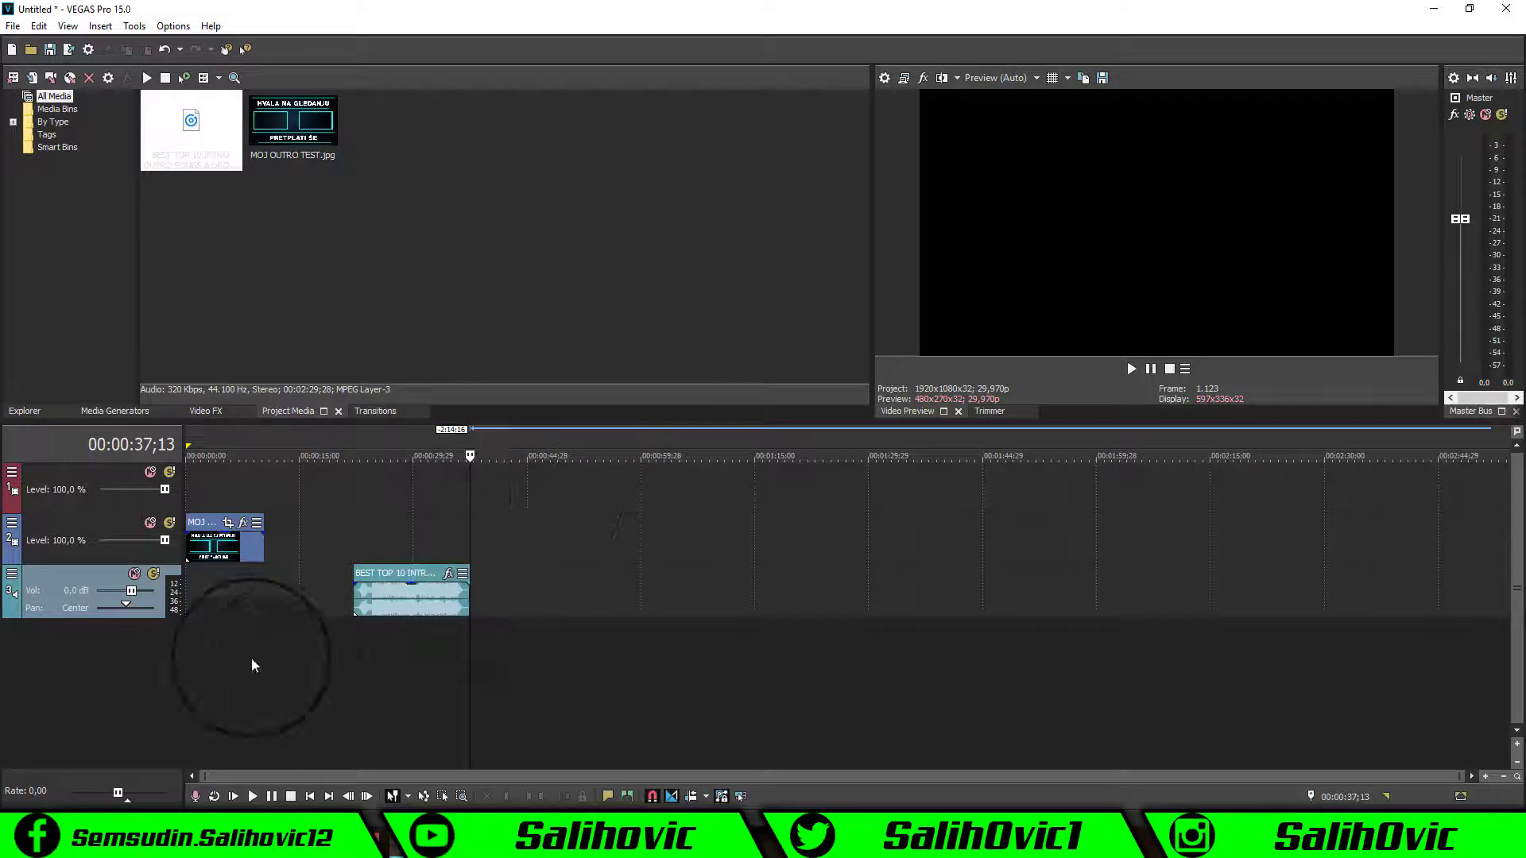
click(186, 620)
click(402, 570)
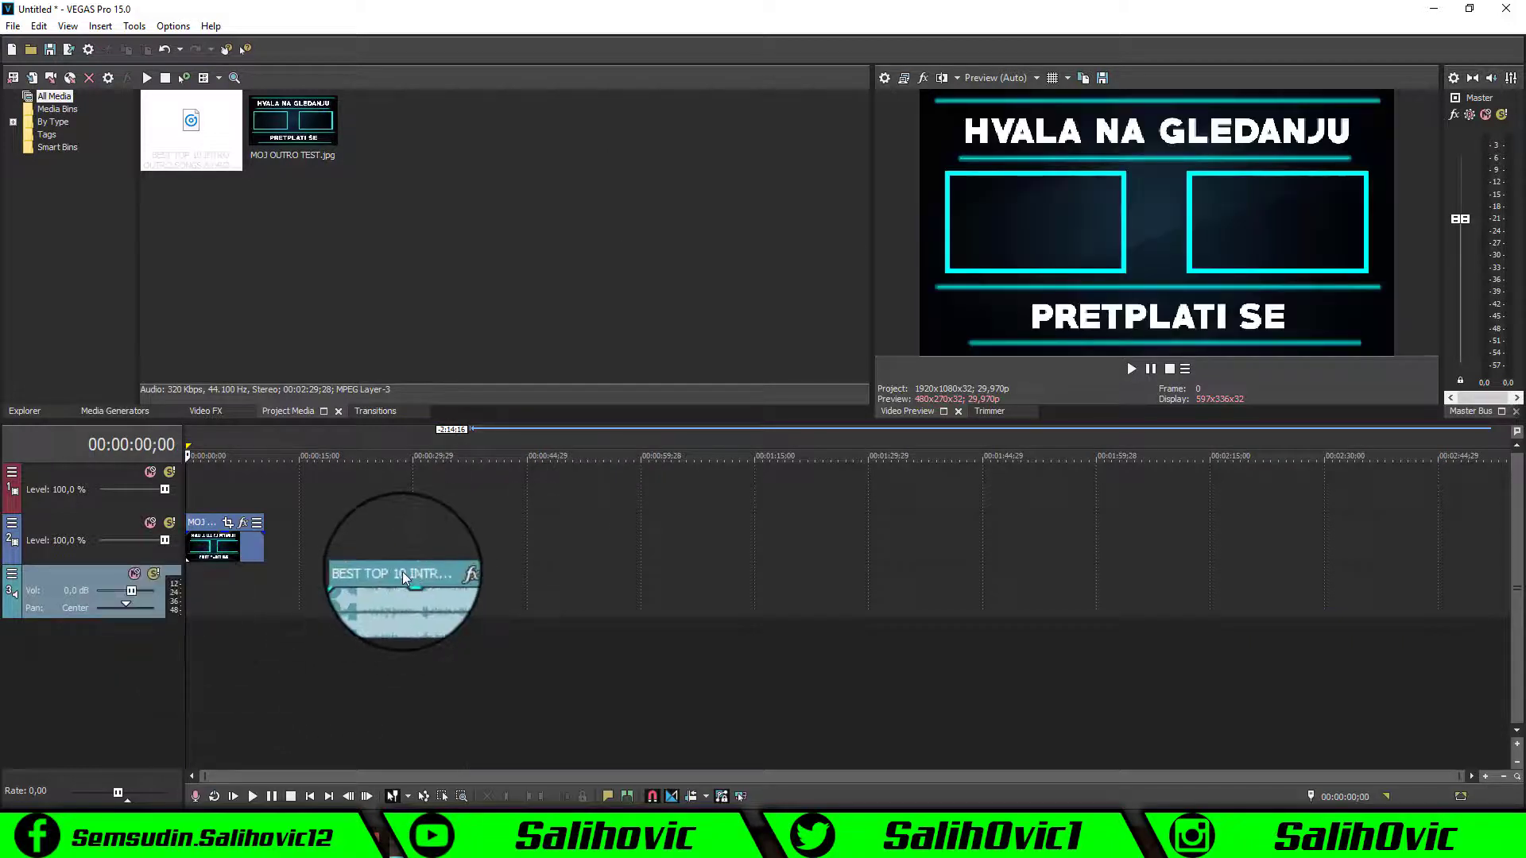
drag(391, 572, 242, 573)
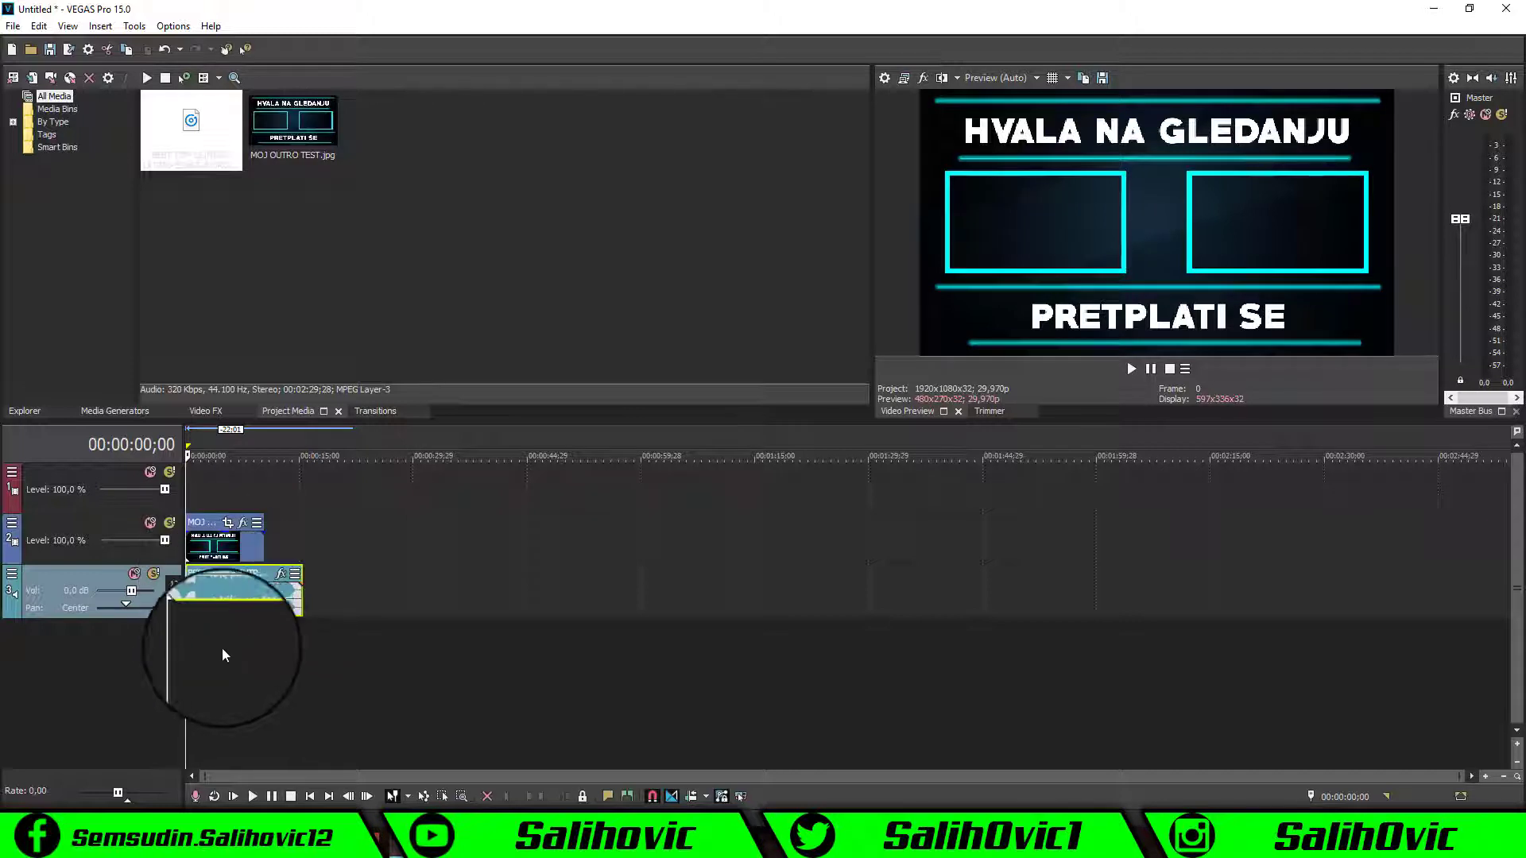
- Stretch the outro image to end with the music at 15;12 and preview from the start
click(302, 636)
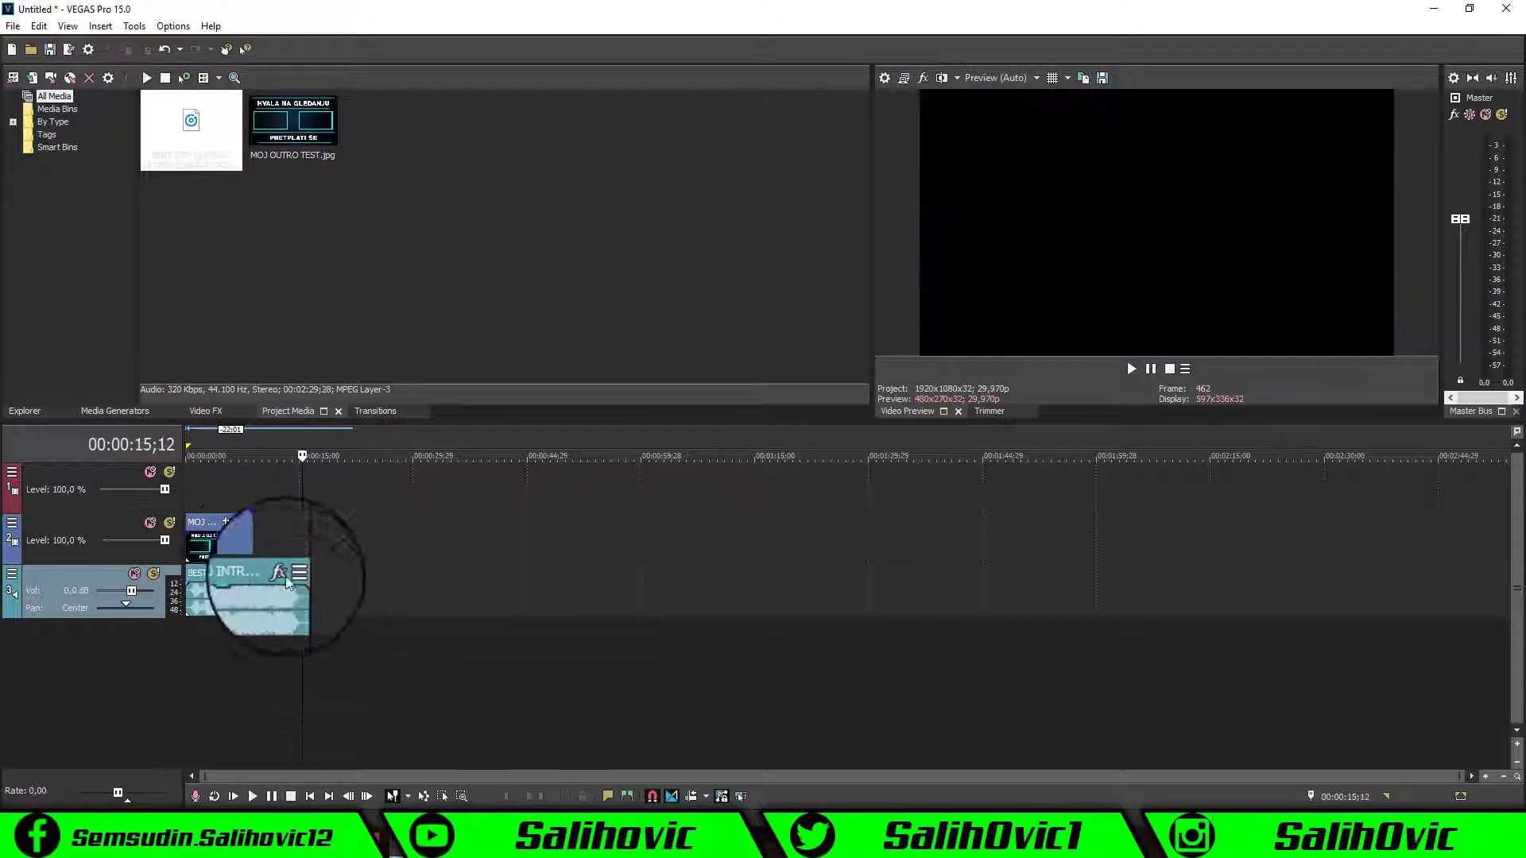
drag(262, 540, 300, 554)
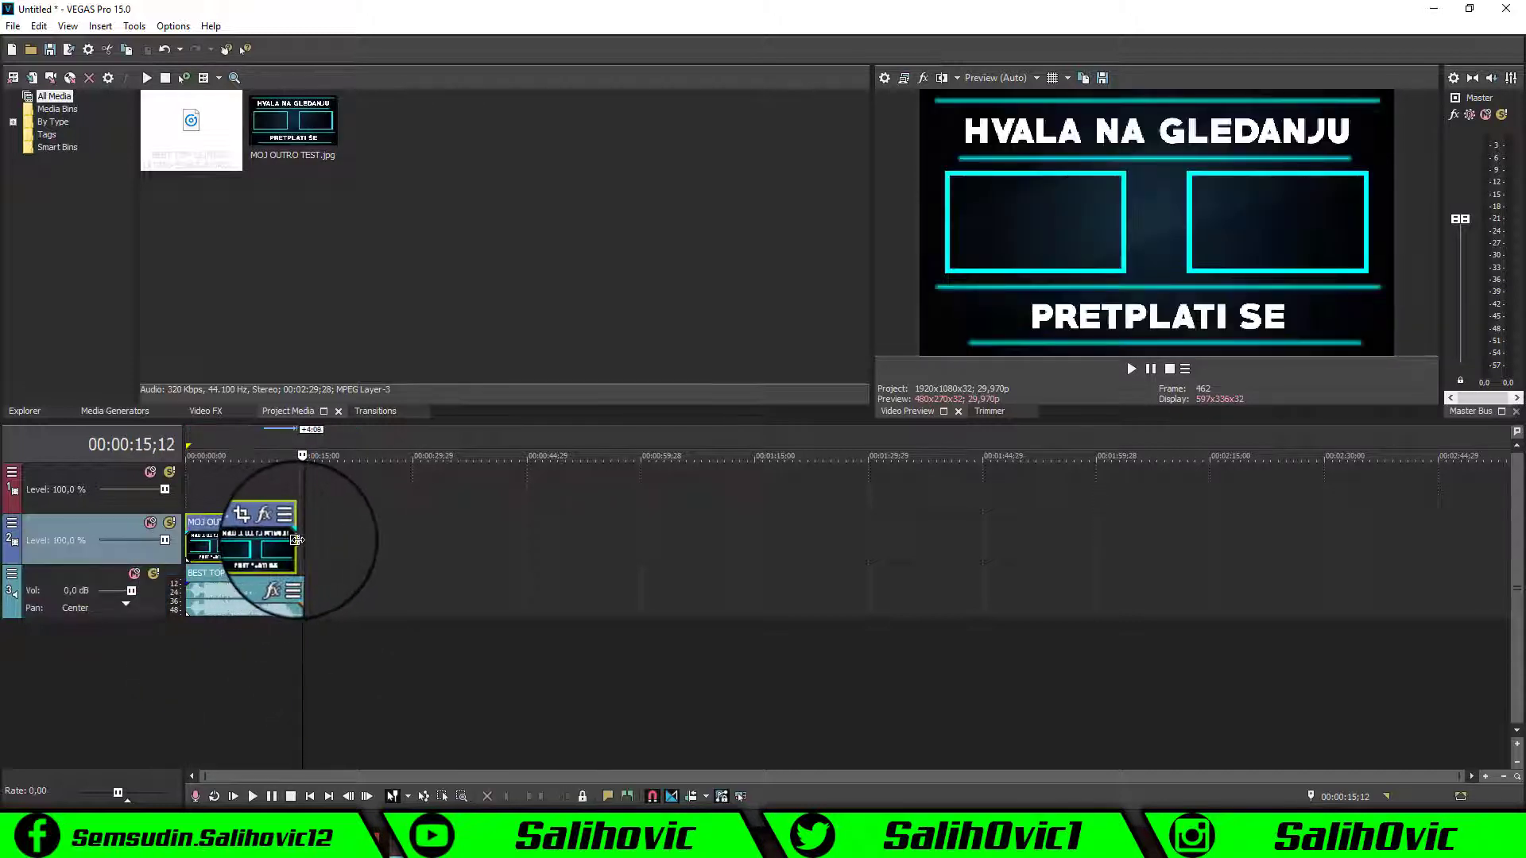
click(266, 644)
click(218, 643)
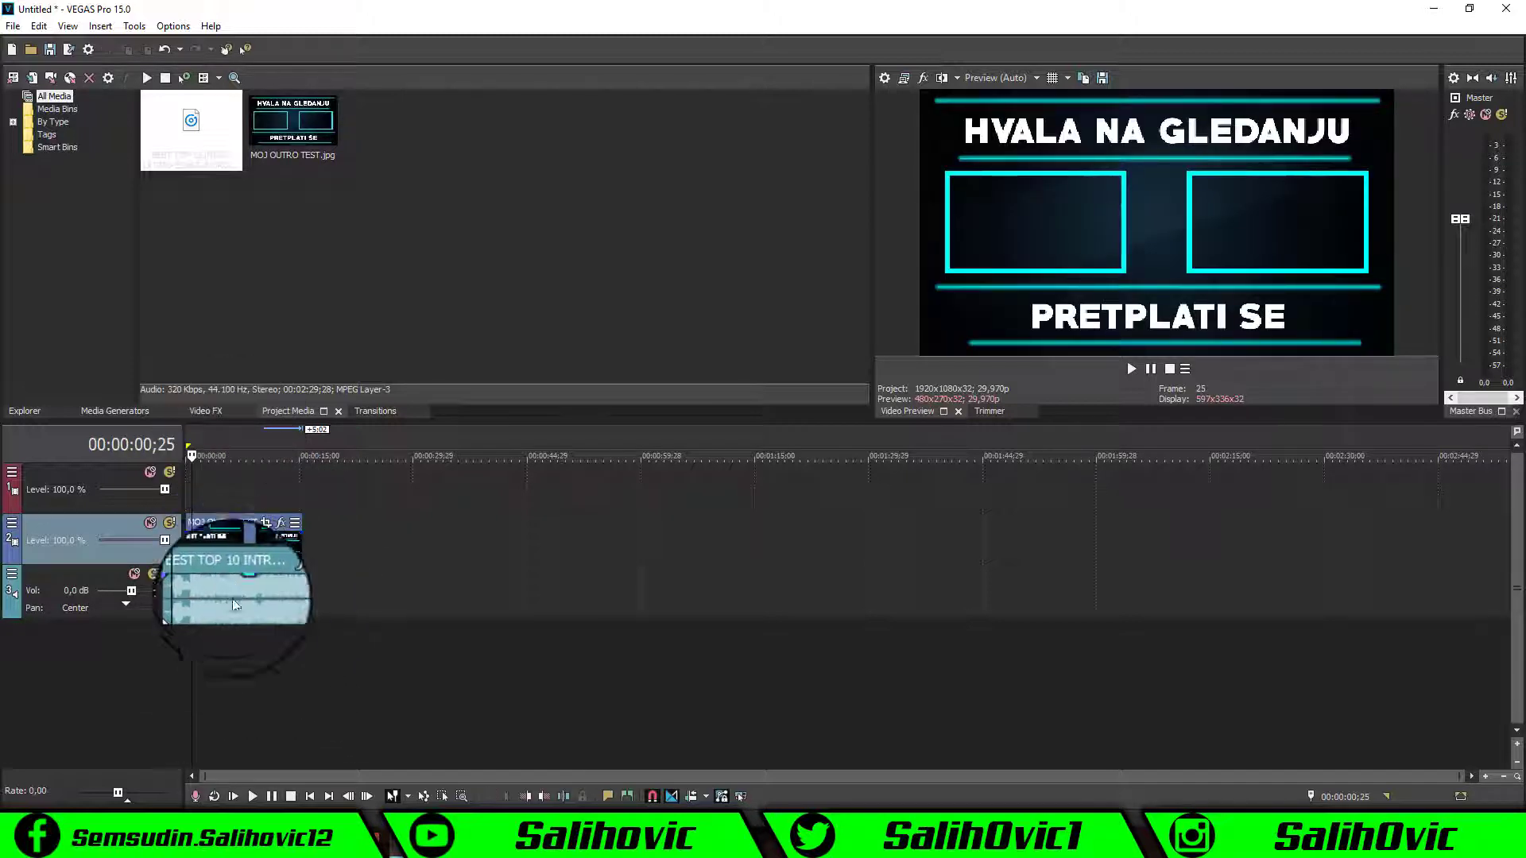
- Insert a new empty video track at the top of the track list
right_click(74, 659)
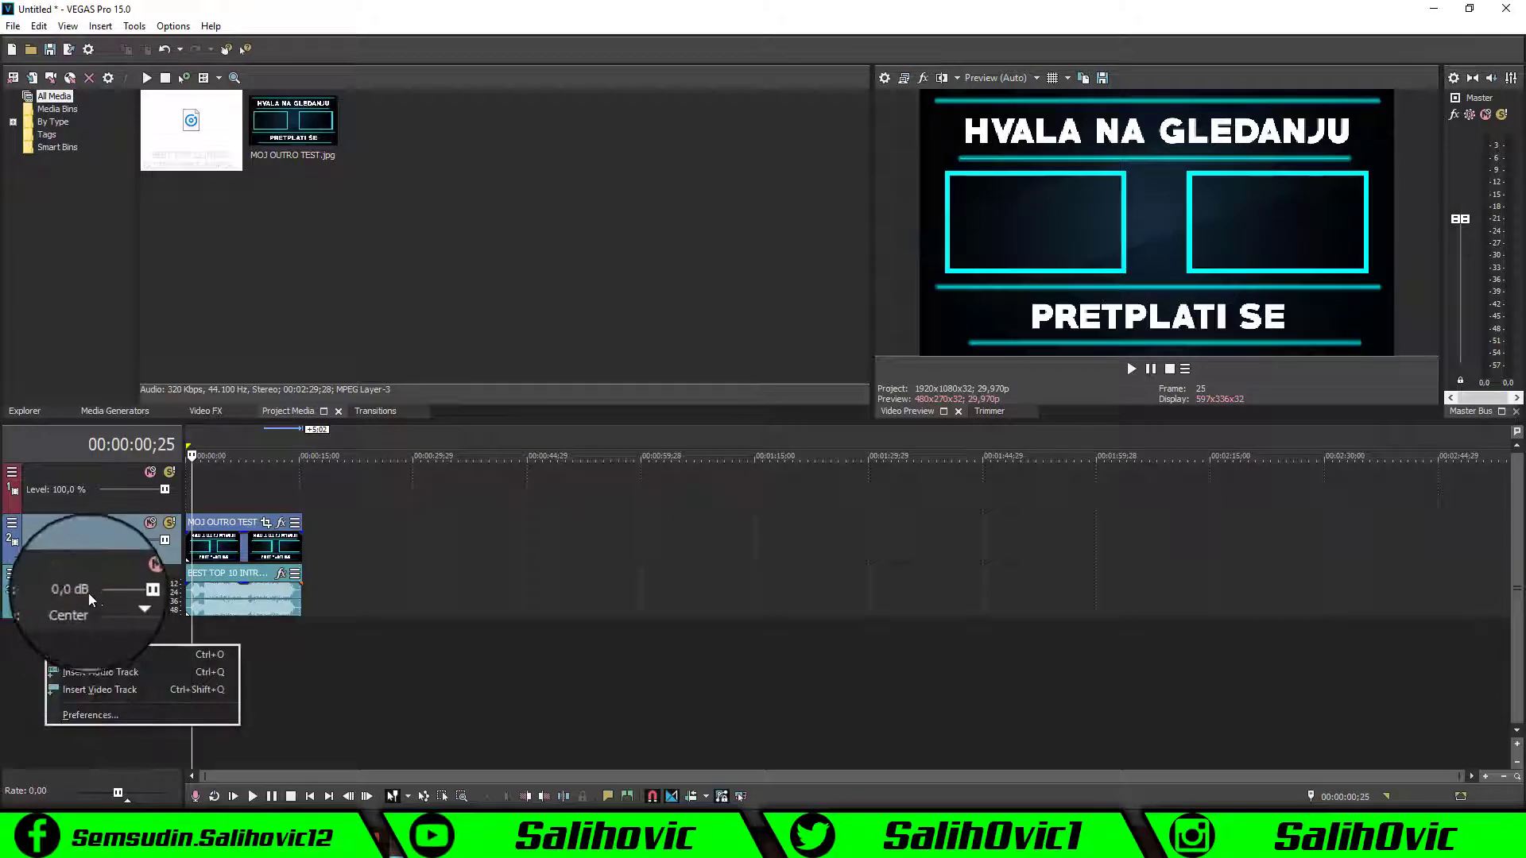
click(89, 689)
drag(213, 701, 207, 694)
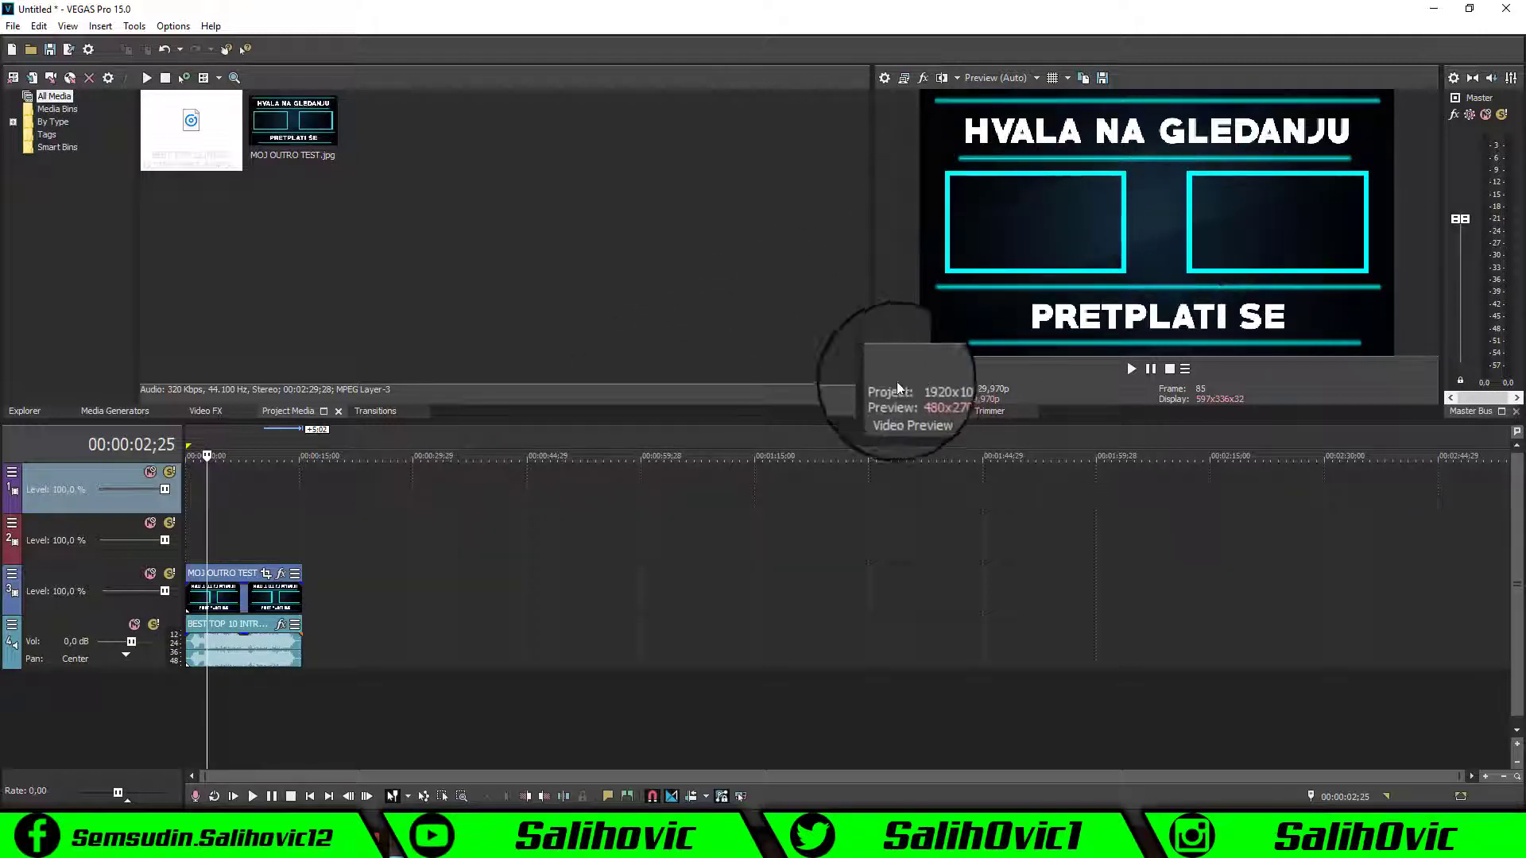
- Import the 'Kako napraviti intro PANZOID TUTORIAL 2017 HD.mp4' video into the project media
click(13, 25)
mouse_move(48, 191)
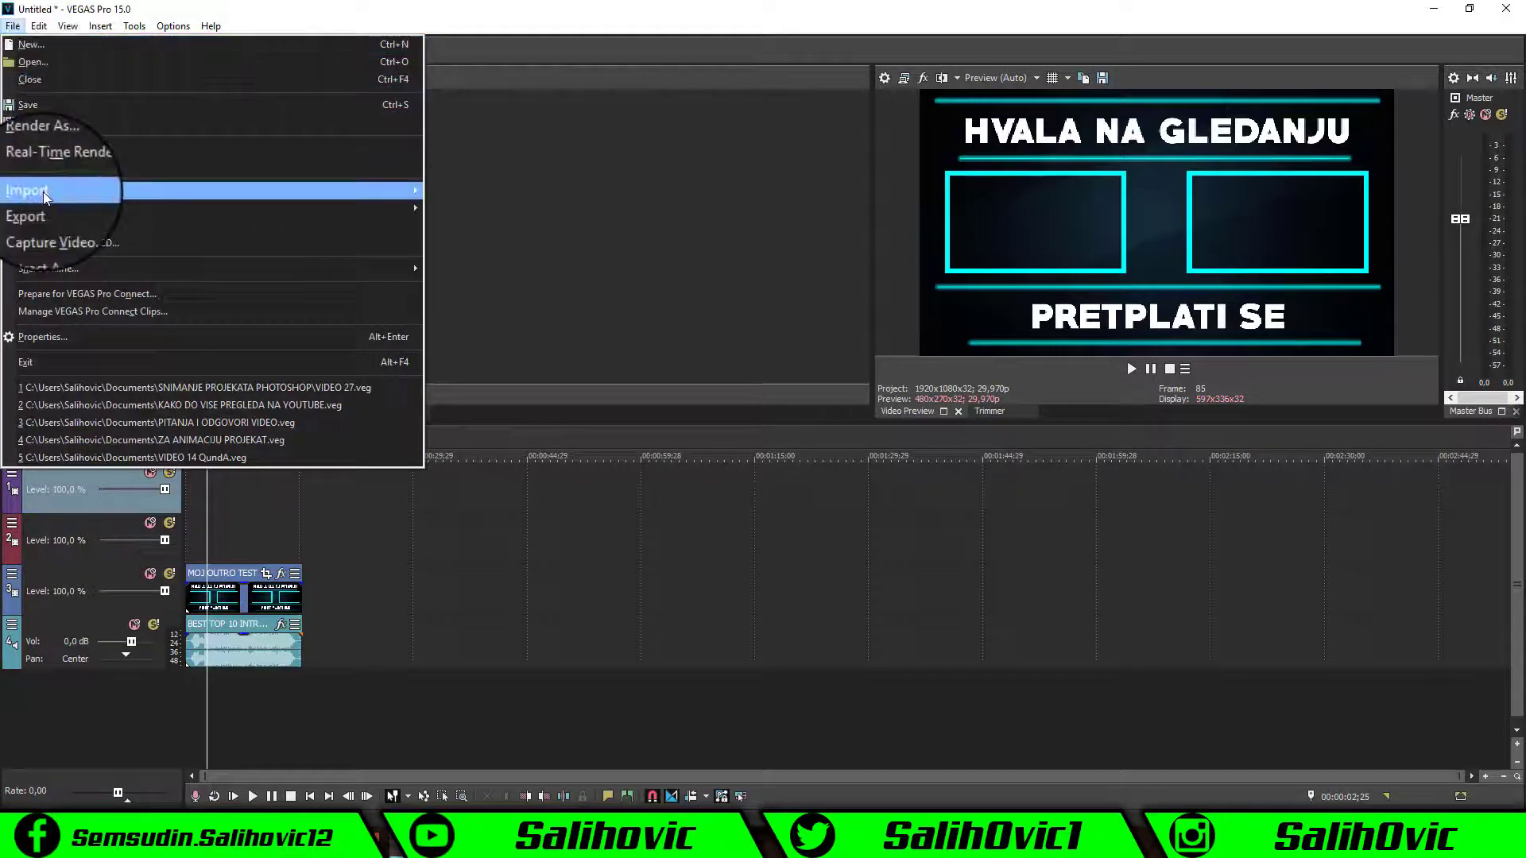
click(491, 191)
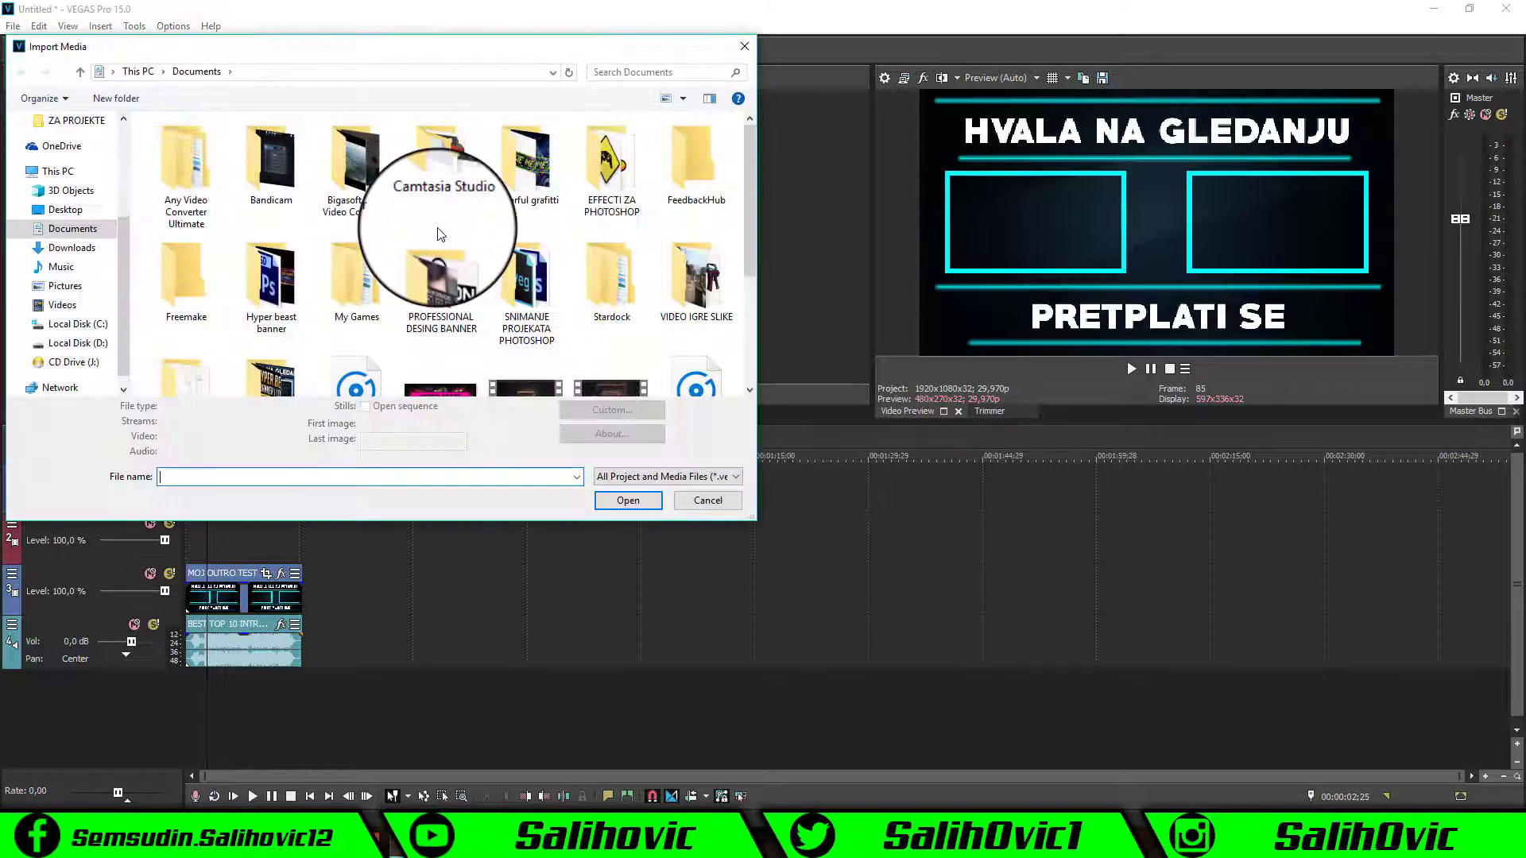
scroll(437, 227, down, 5)
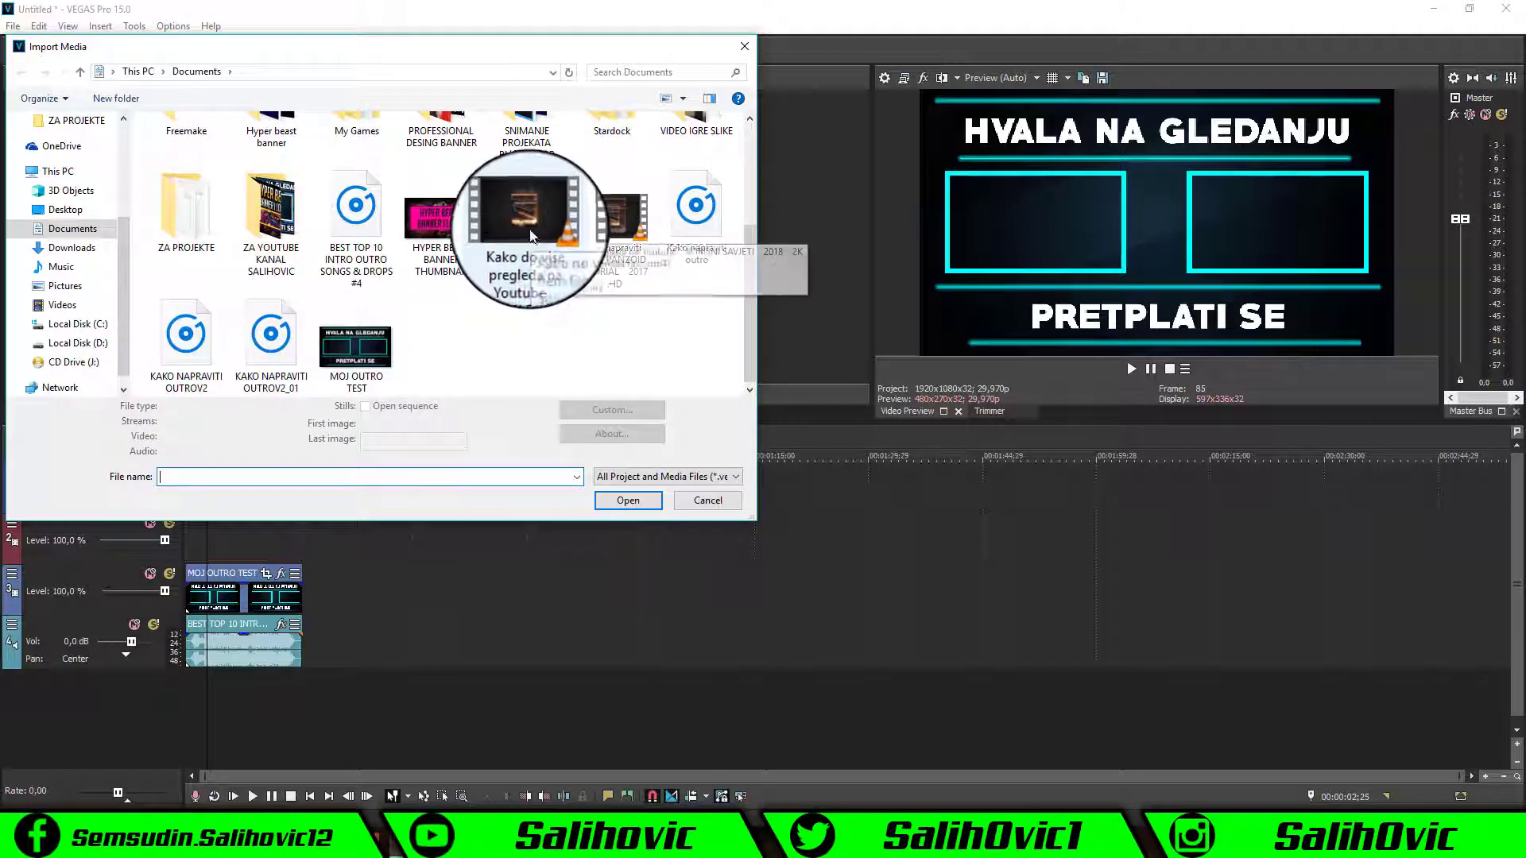
click(644, 263)
click(628, 509)
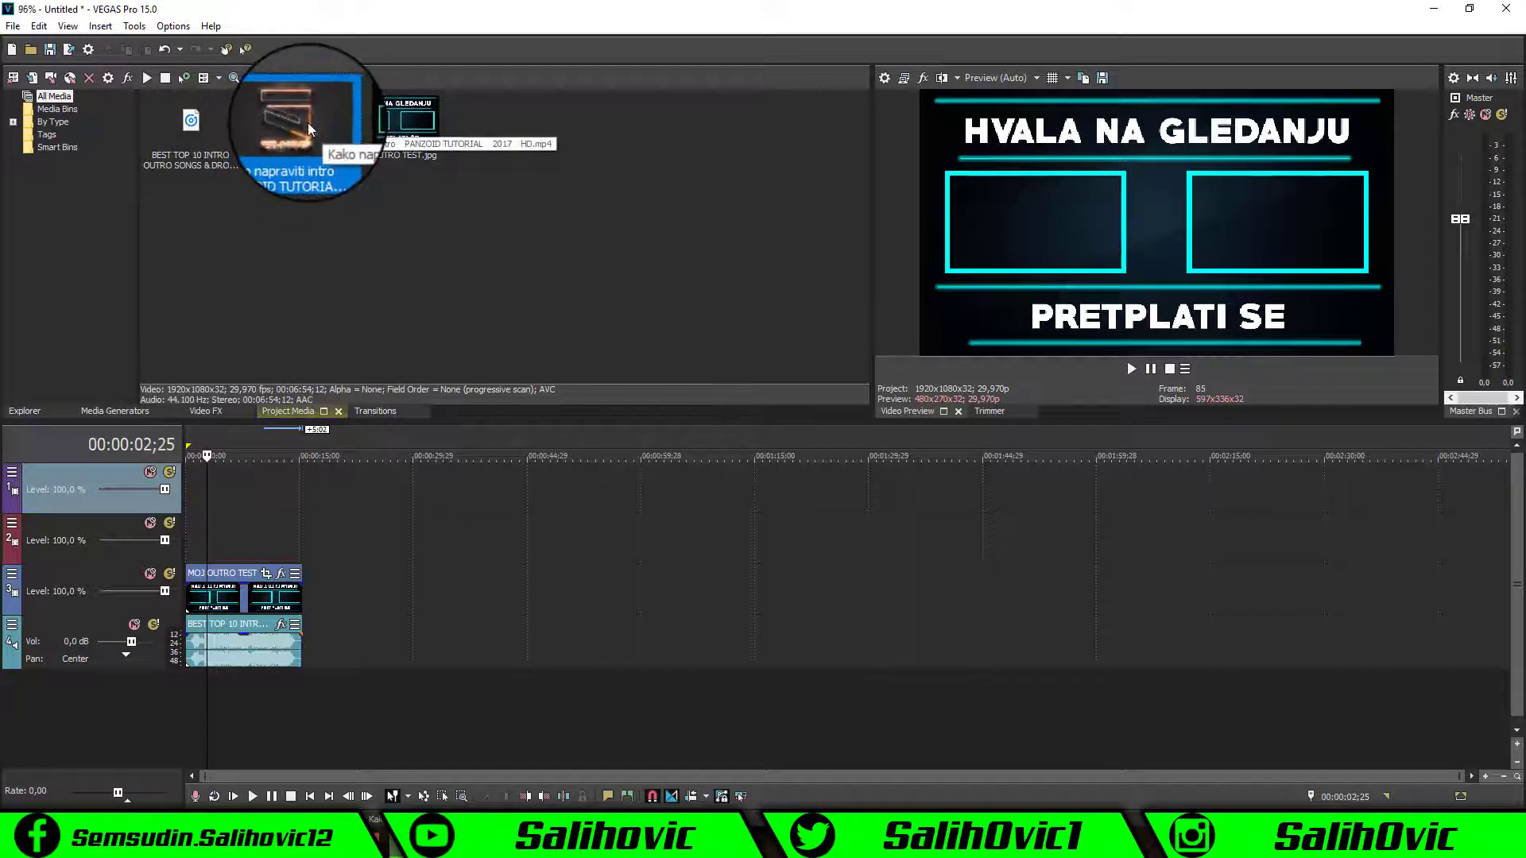
- Place the PANZOID intro video on the timeline and shift it later along the track
mouse_move(307, 122)
mouse_down()
mouse_move(259, 527)
mouse_move(193, 531)
mouse_up()
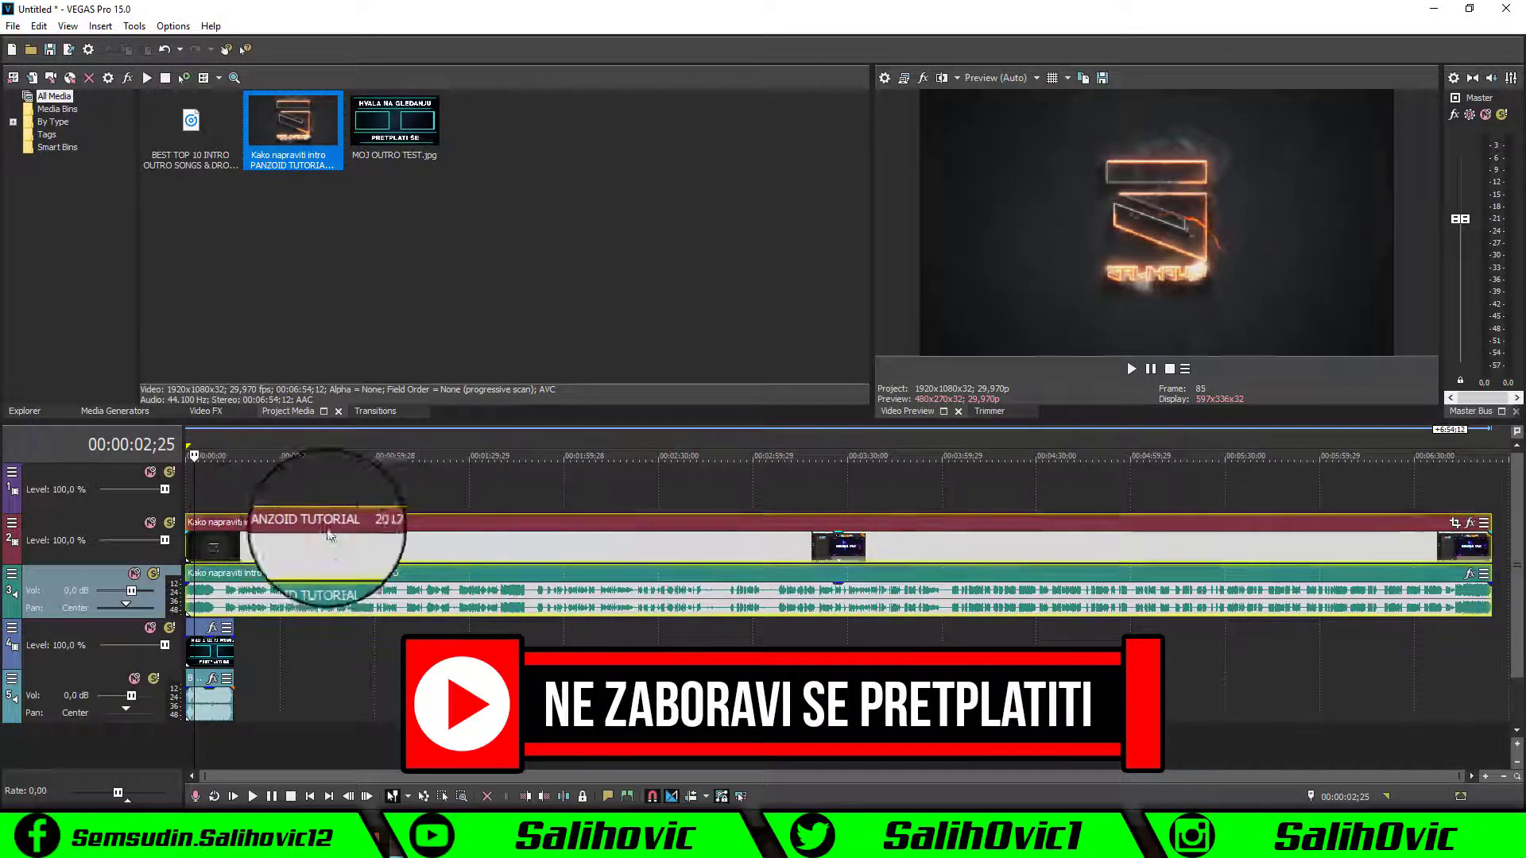
click(470, 523)
drag(470, 527, 616, 525)
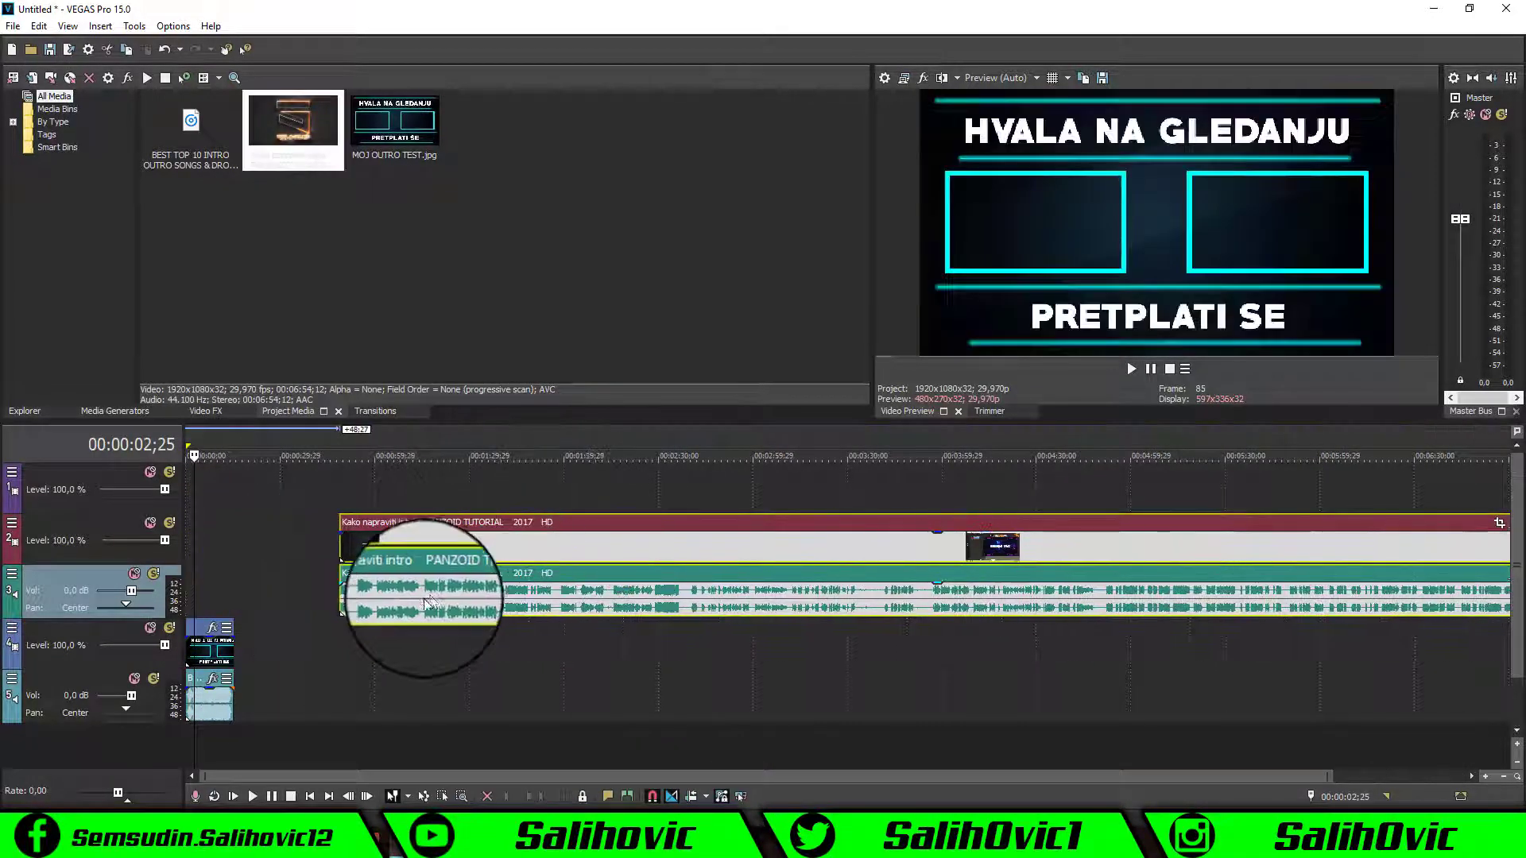
click(374, 635)
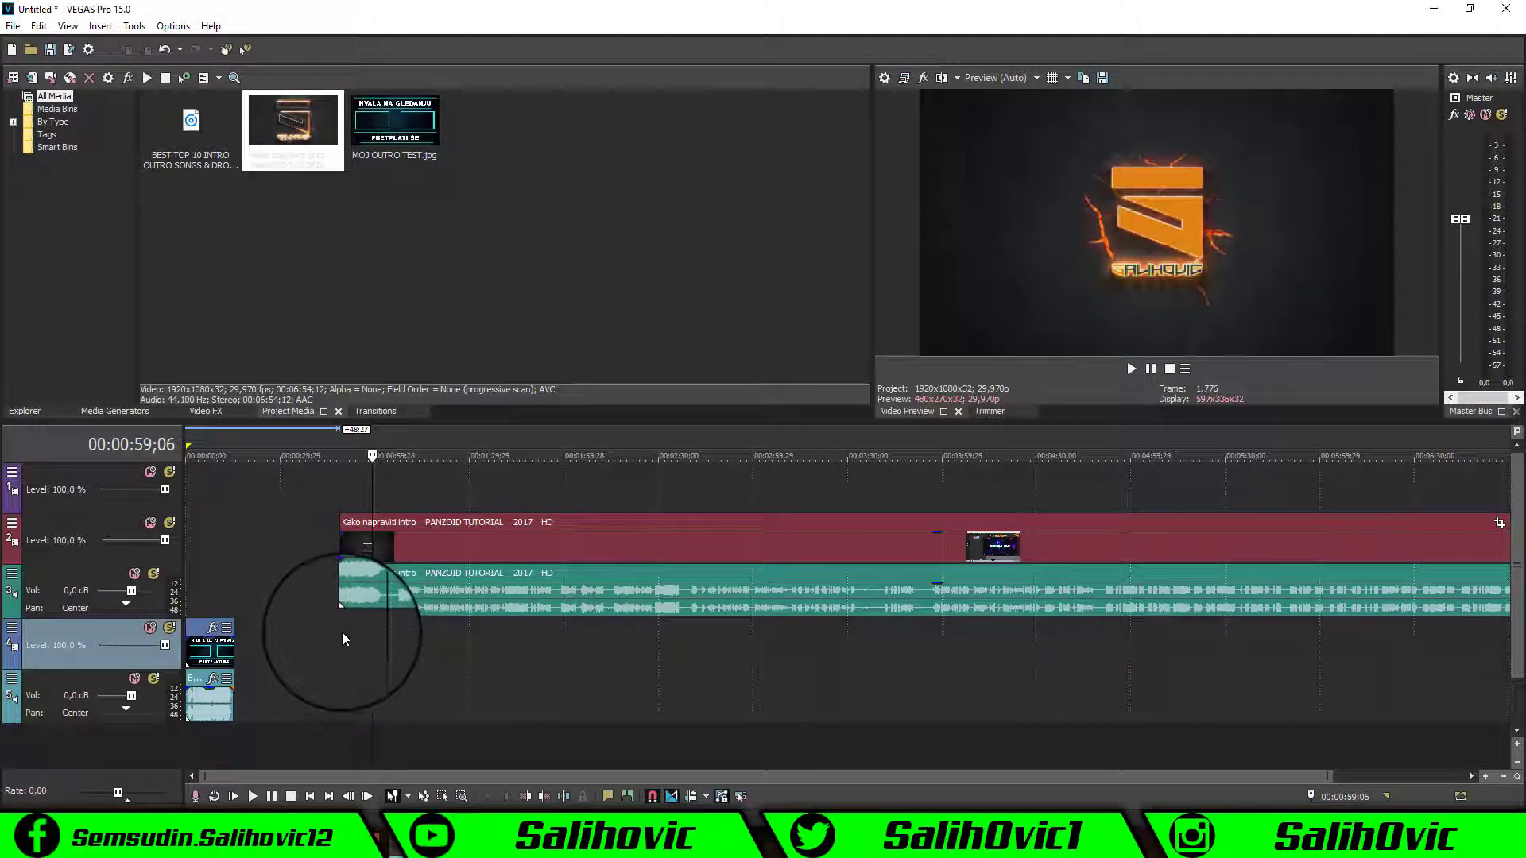
- Split the intro clip at 00:01:00;09 and delete everything before that point
click(340, 632)
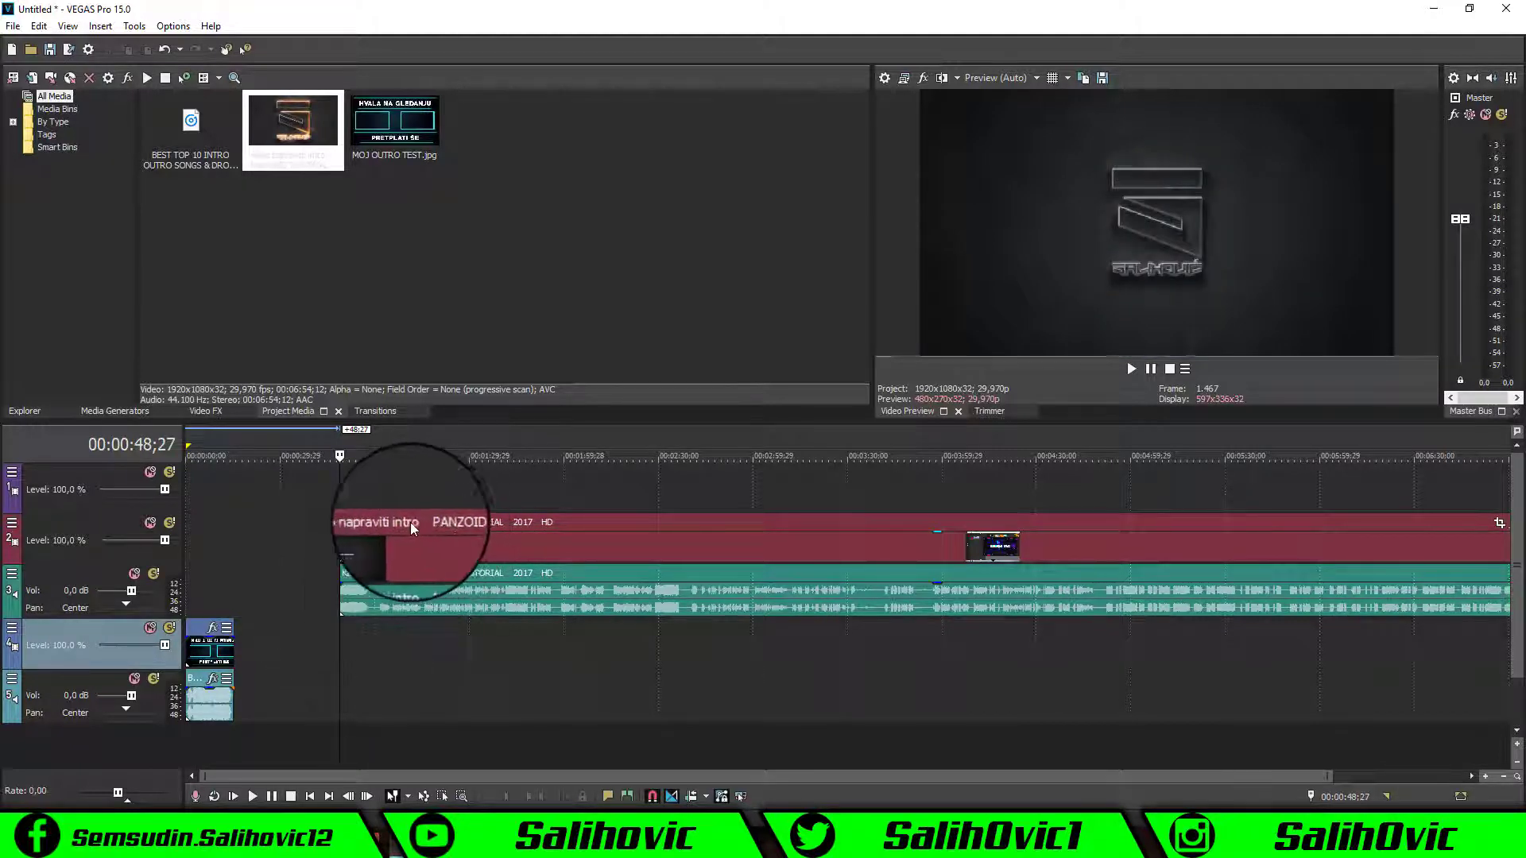
click(374, 629)
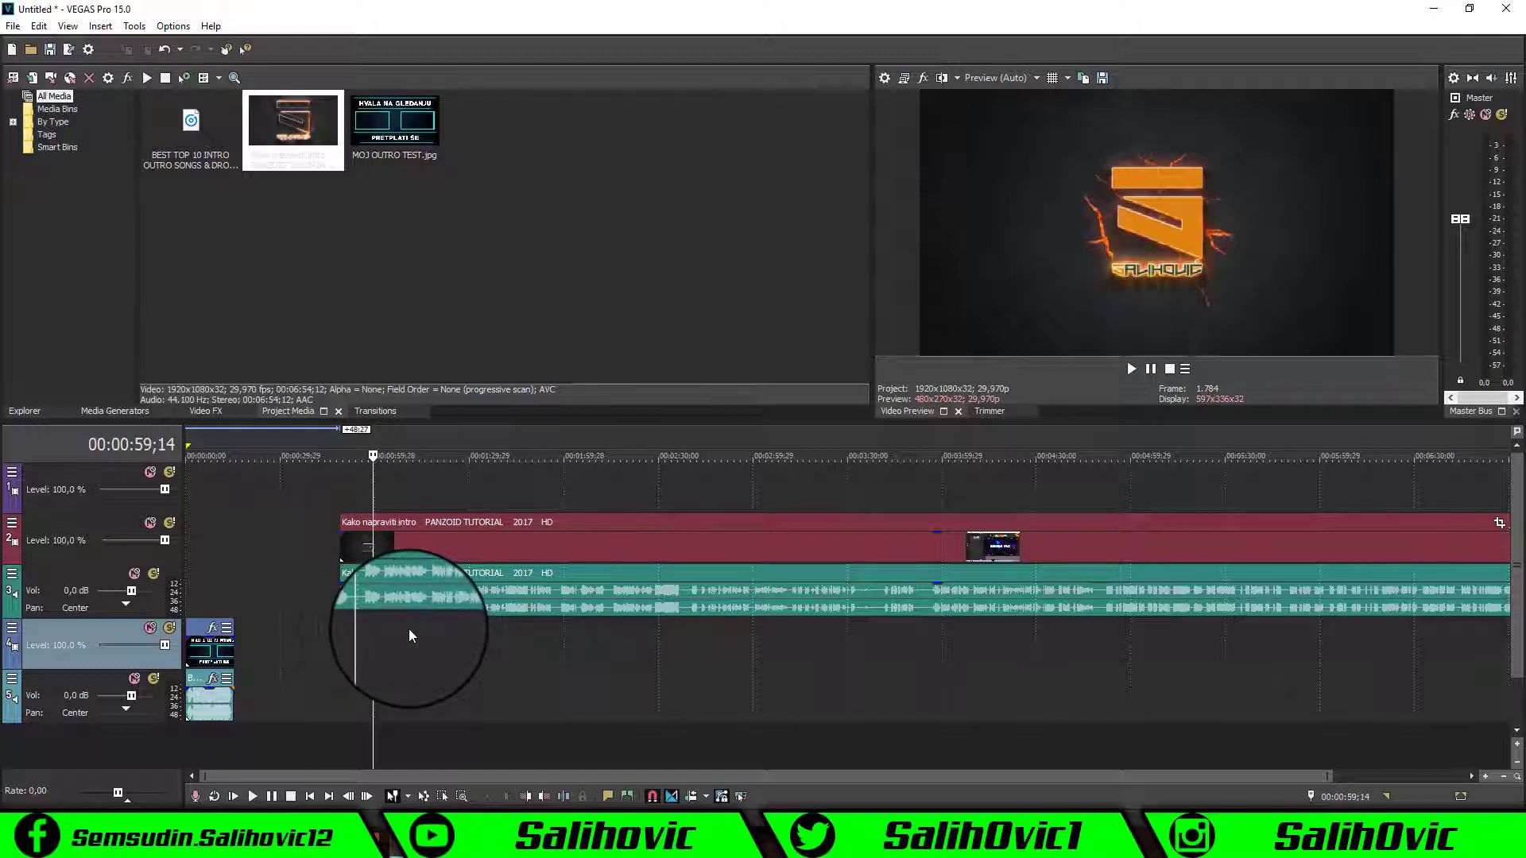
click(408, 628)
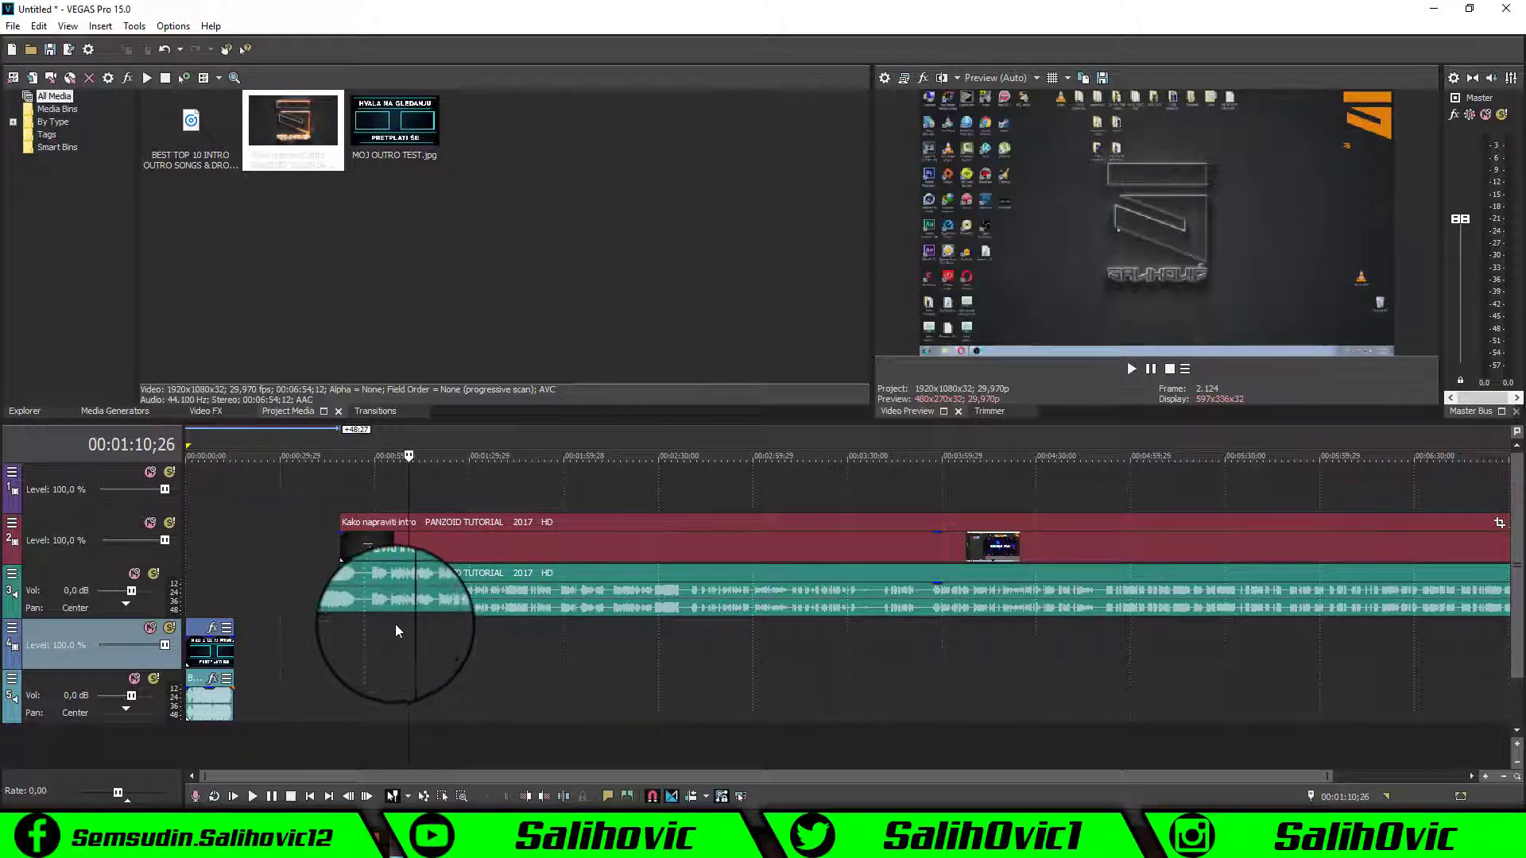
click(390, 623)
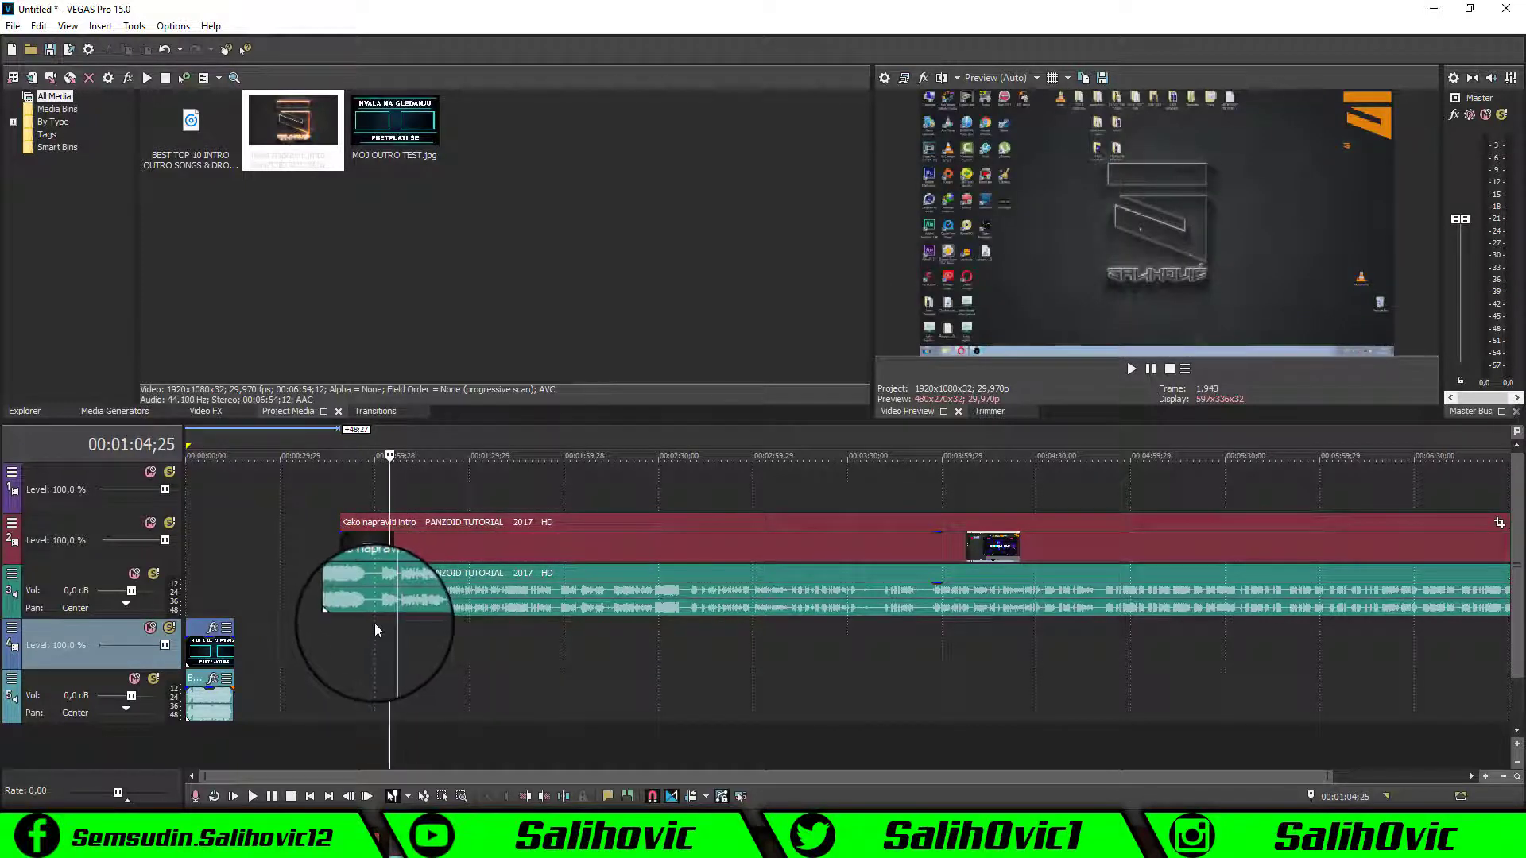
click(375, 623)
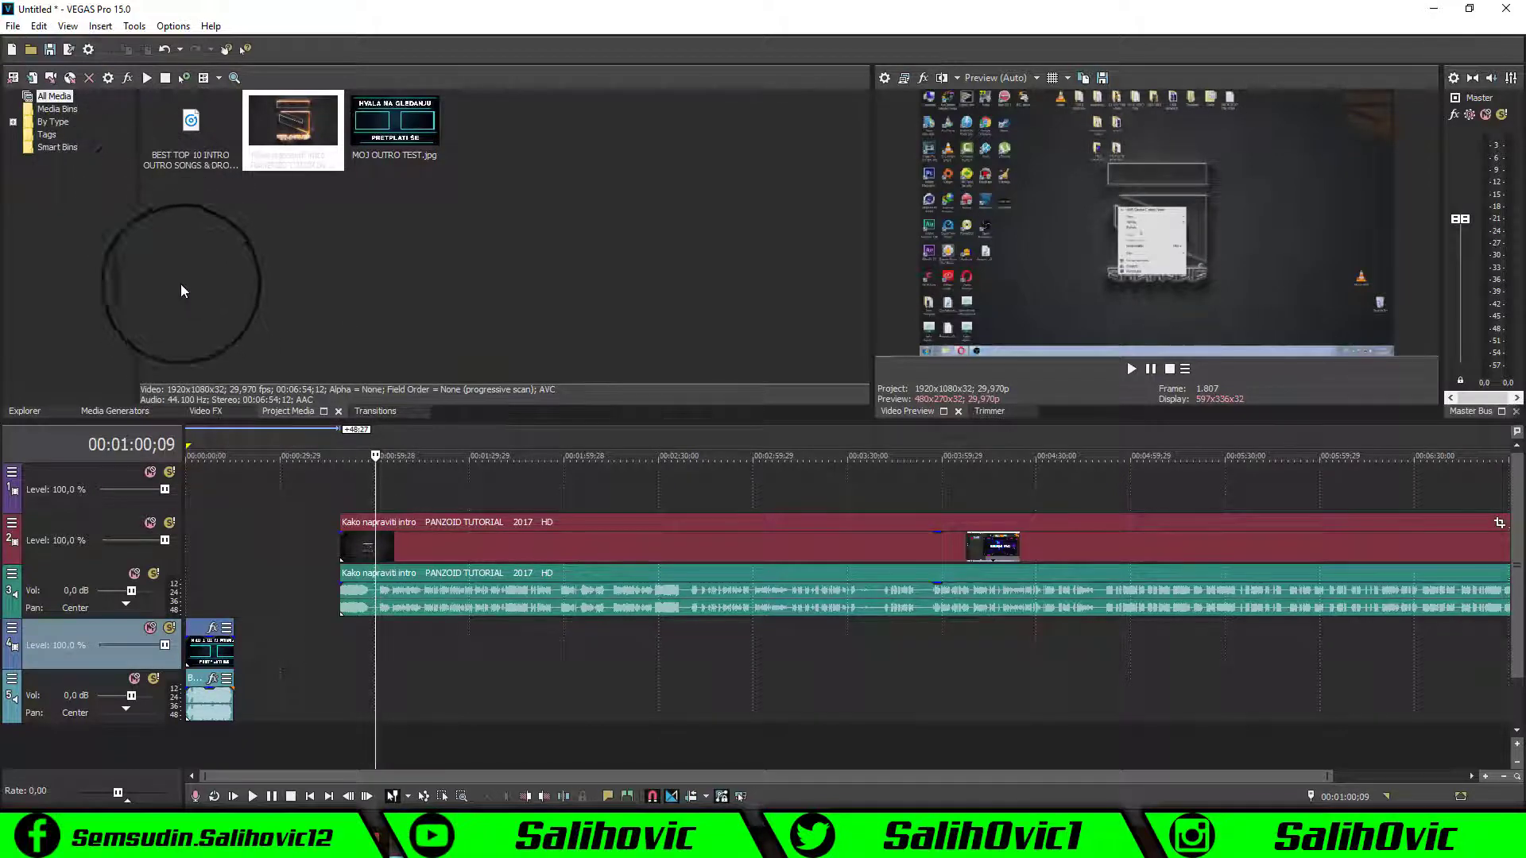
click(40, 26)
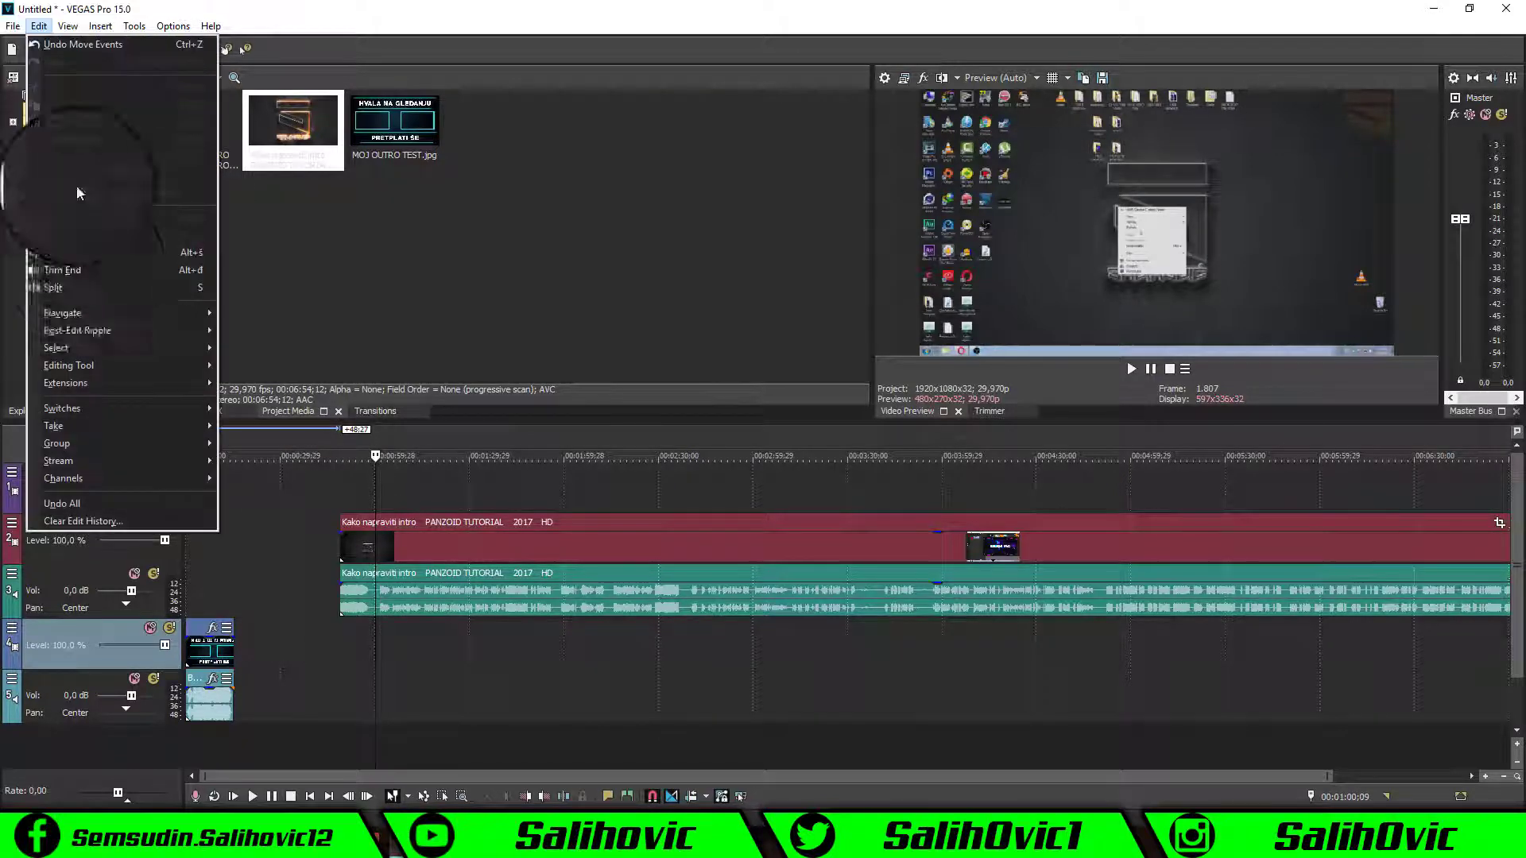
click(83, 288)
right_click(355, 528)
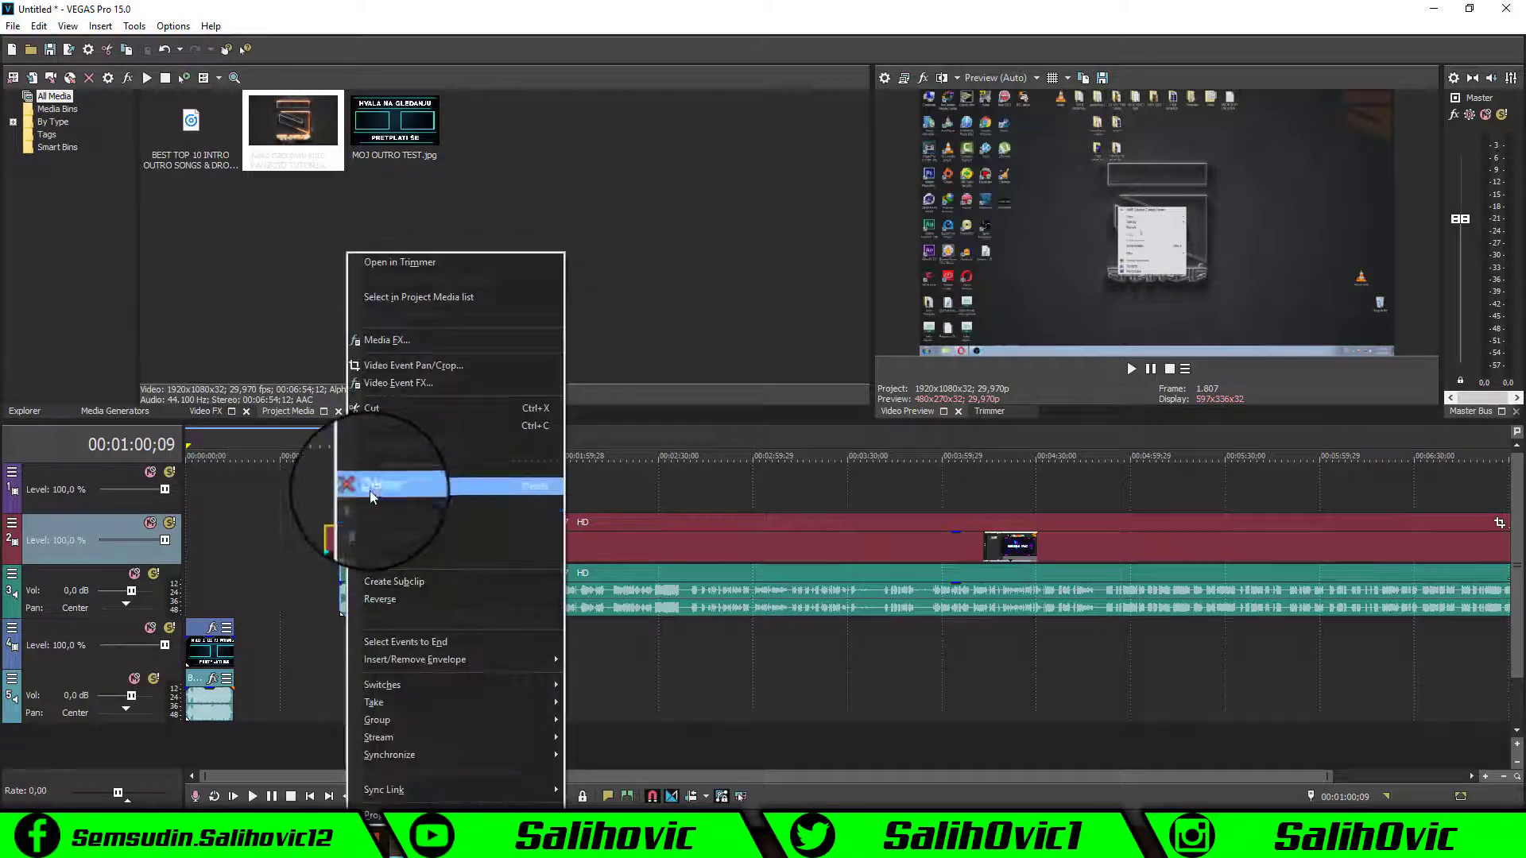
click(373, 486)
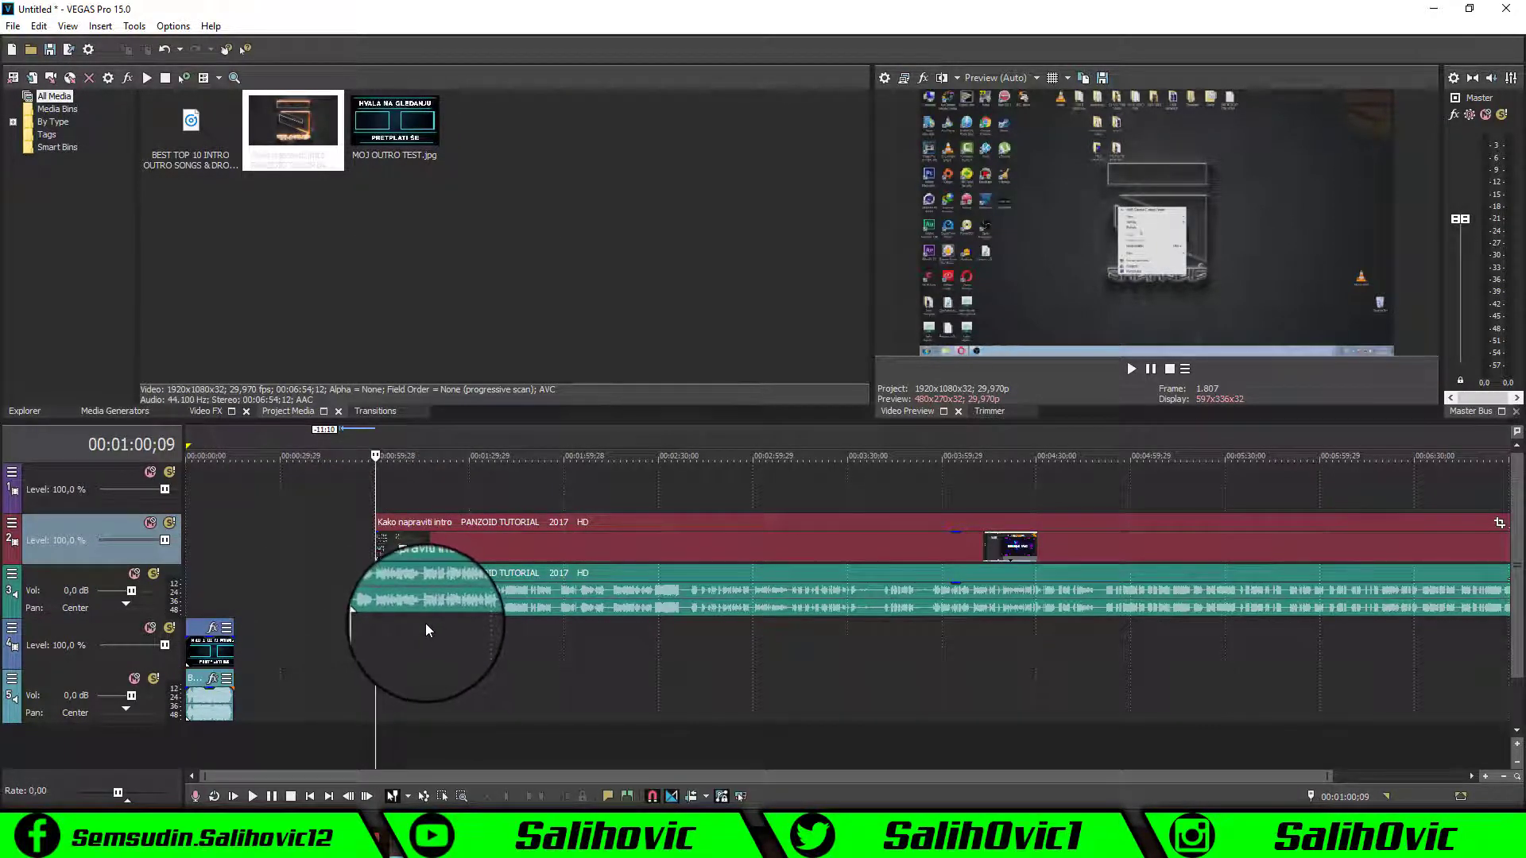
- Preview further into the intro and set its end point at 00:01:15;05
click(426, 629)
click(437, 624)
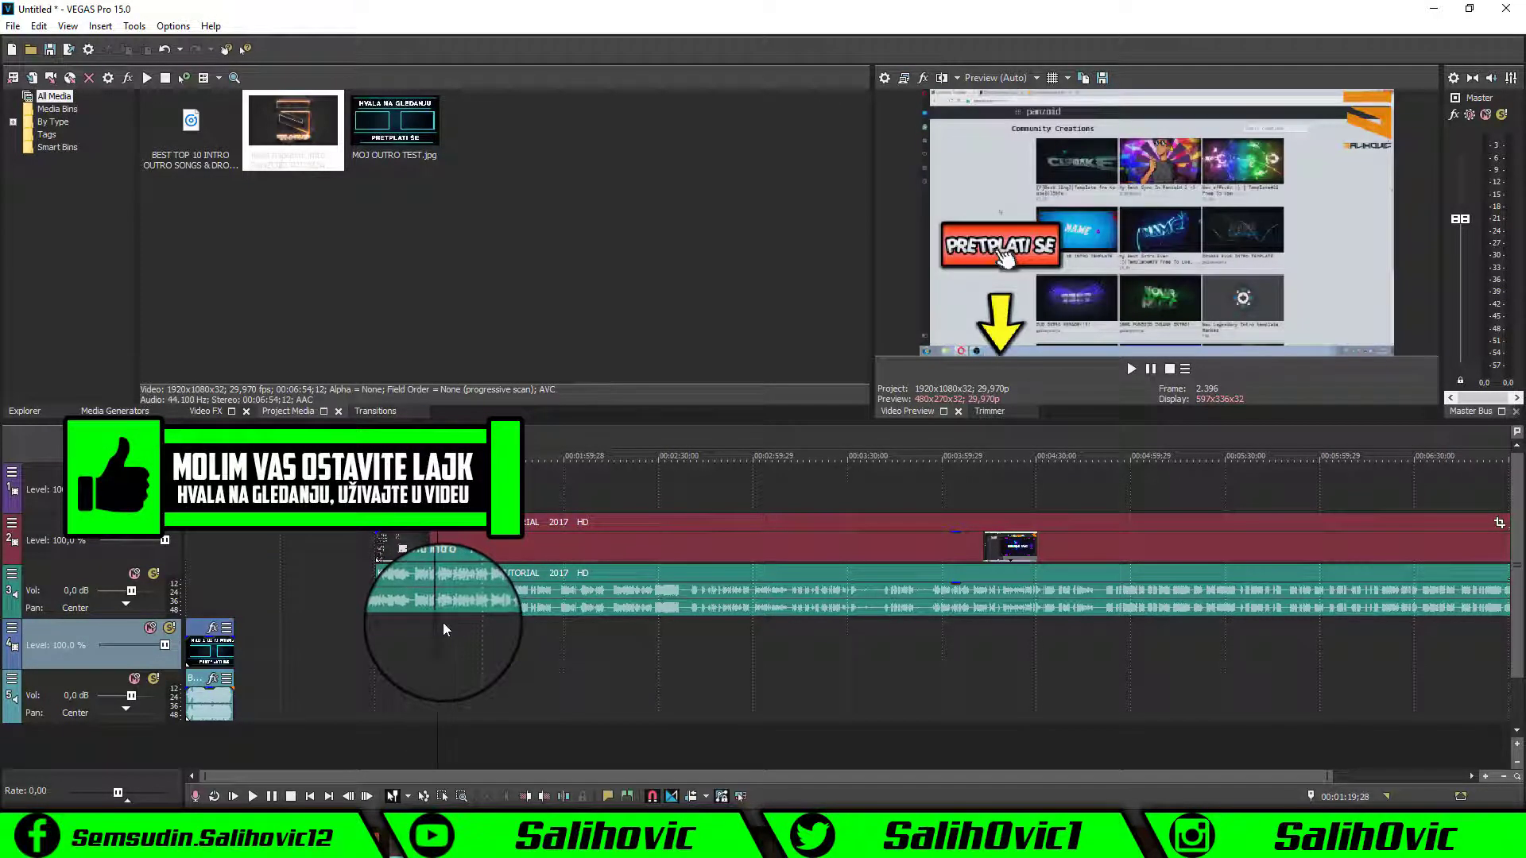
key(s)
click(426, 622)
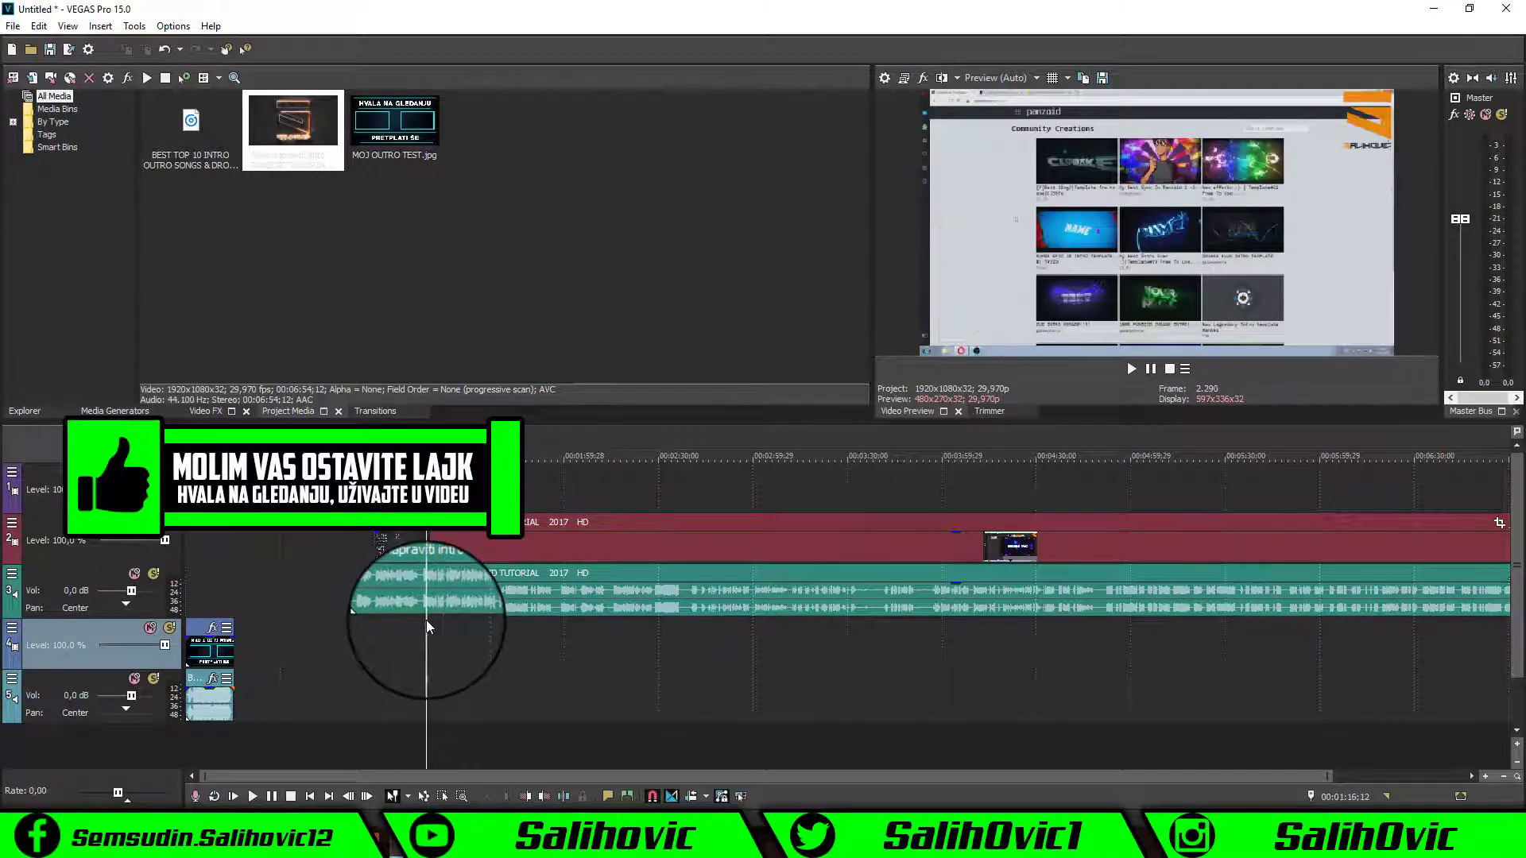
click(422, 622)
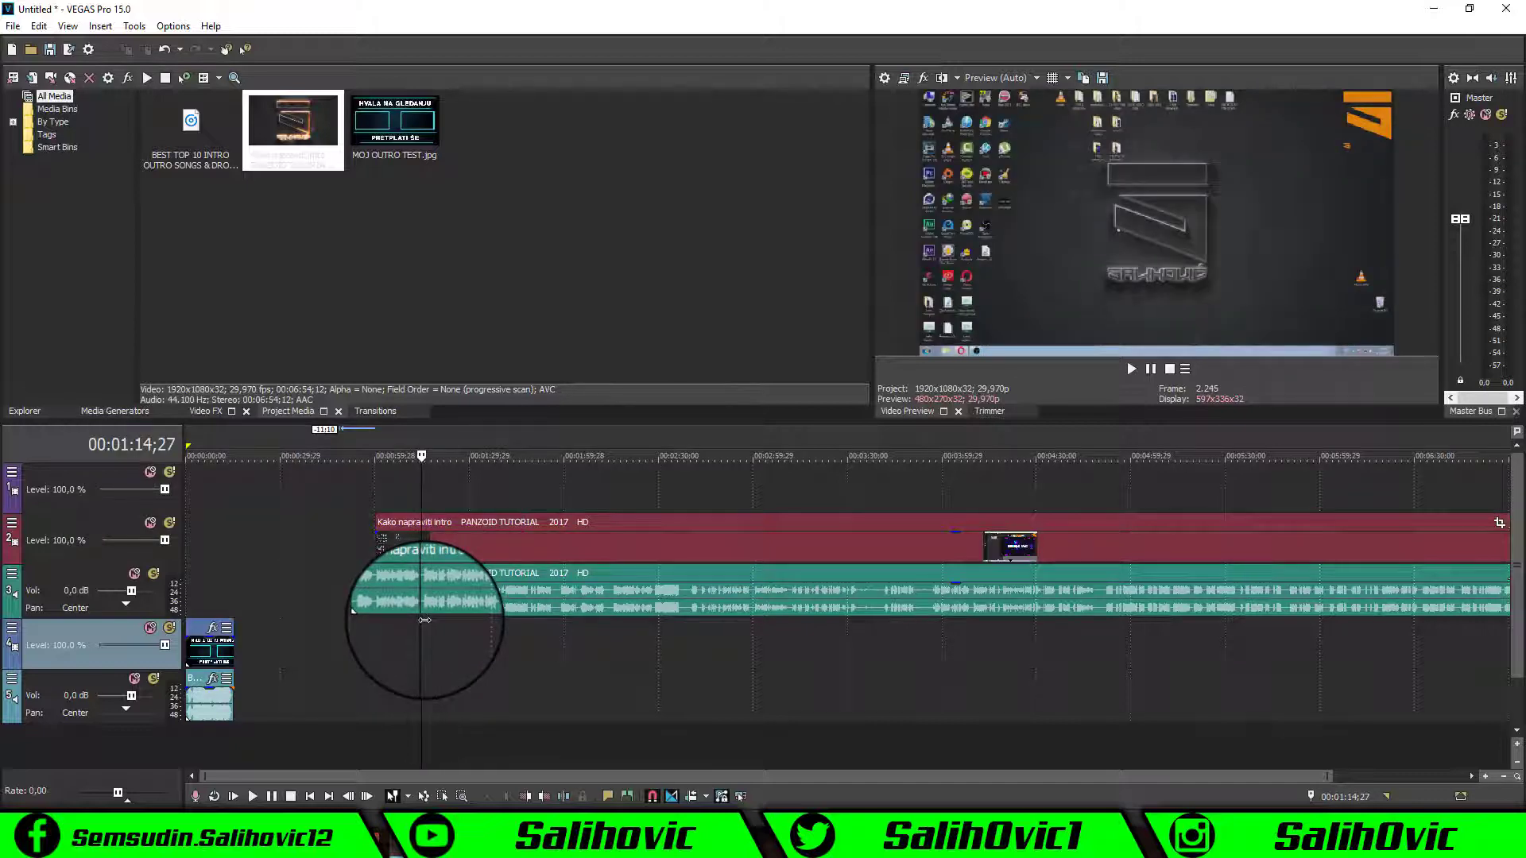
click(428, 622)
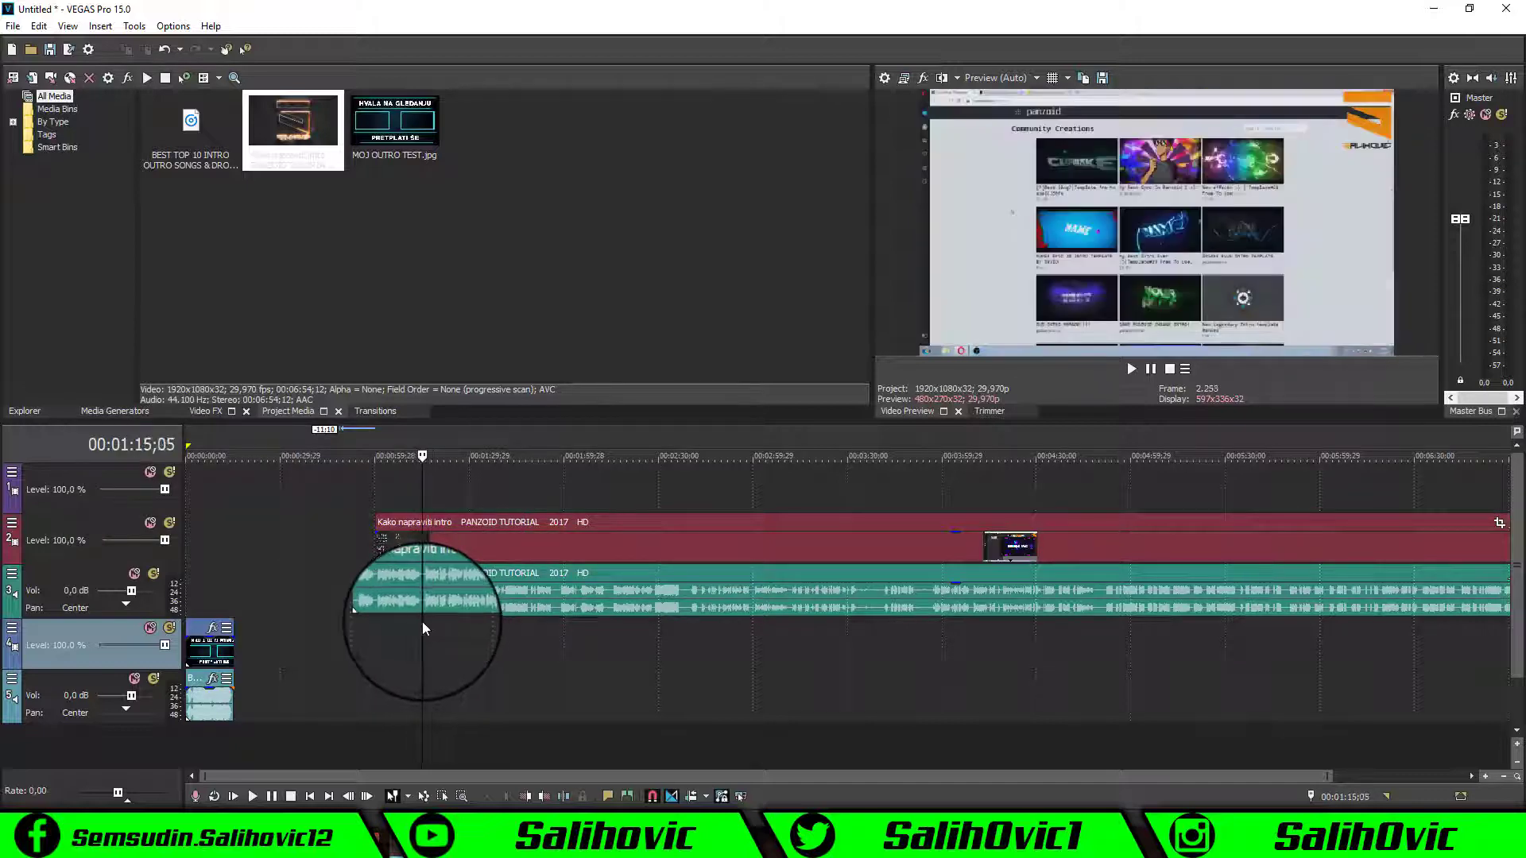
- Split the intro at 00:01:15;05, delete the part after it, and preview what remains
click(38, 26)
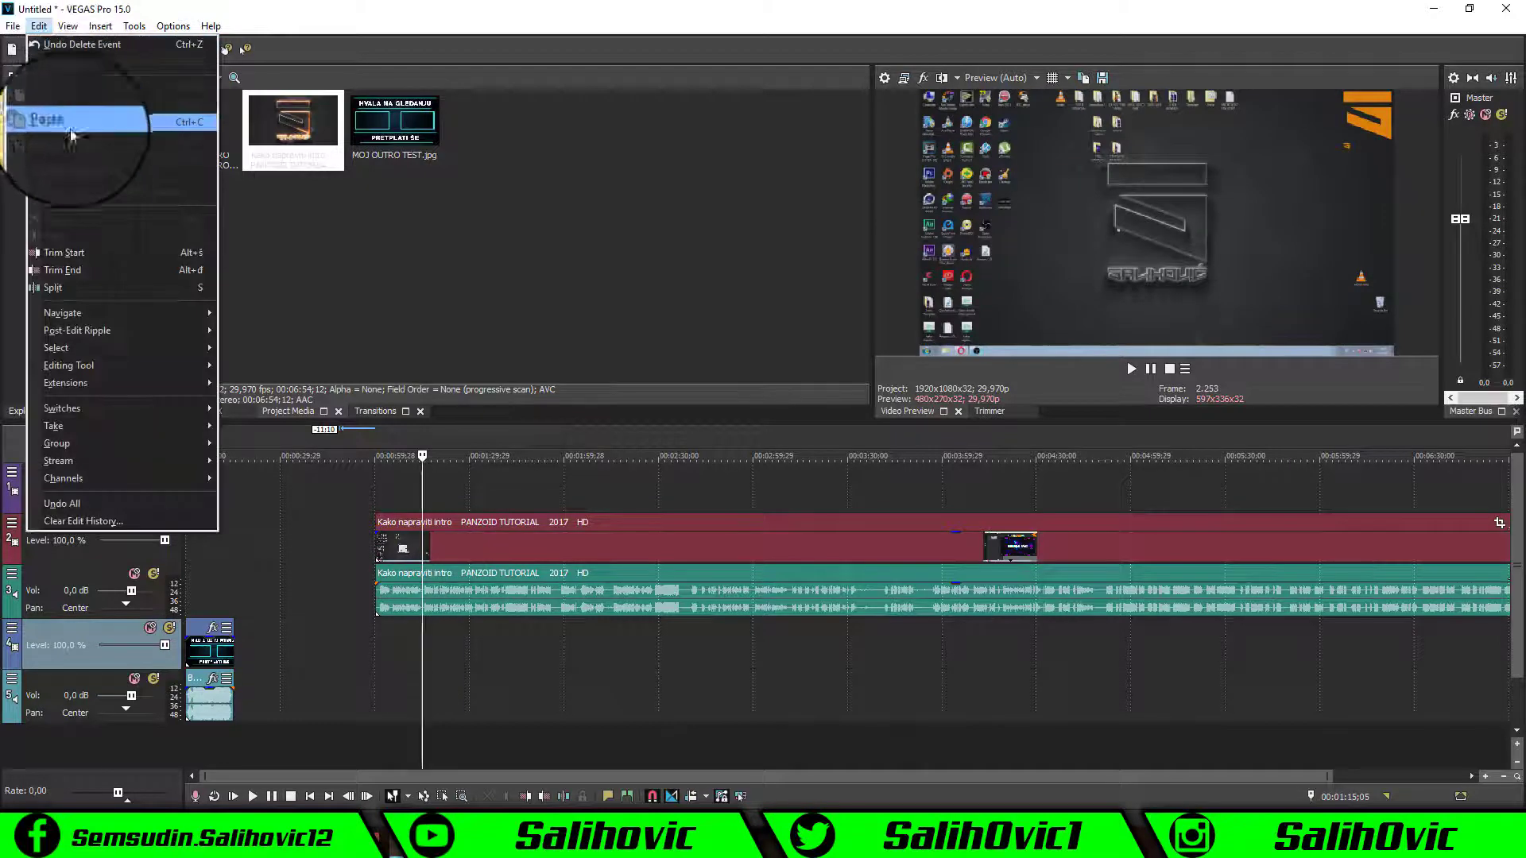
click(39, 266)
right_click(532, 528)
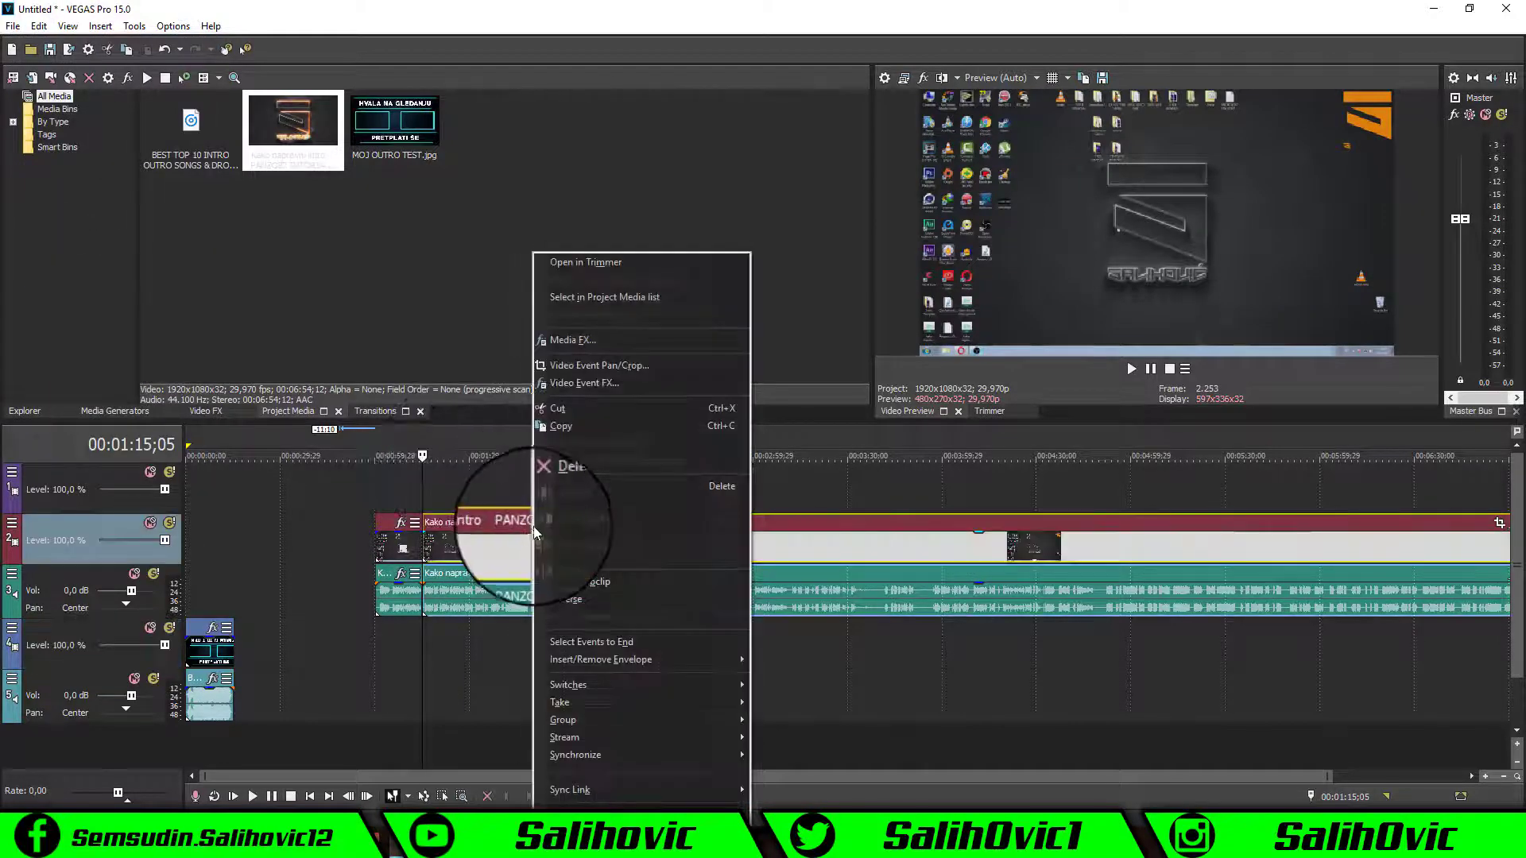
click(564, 487)
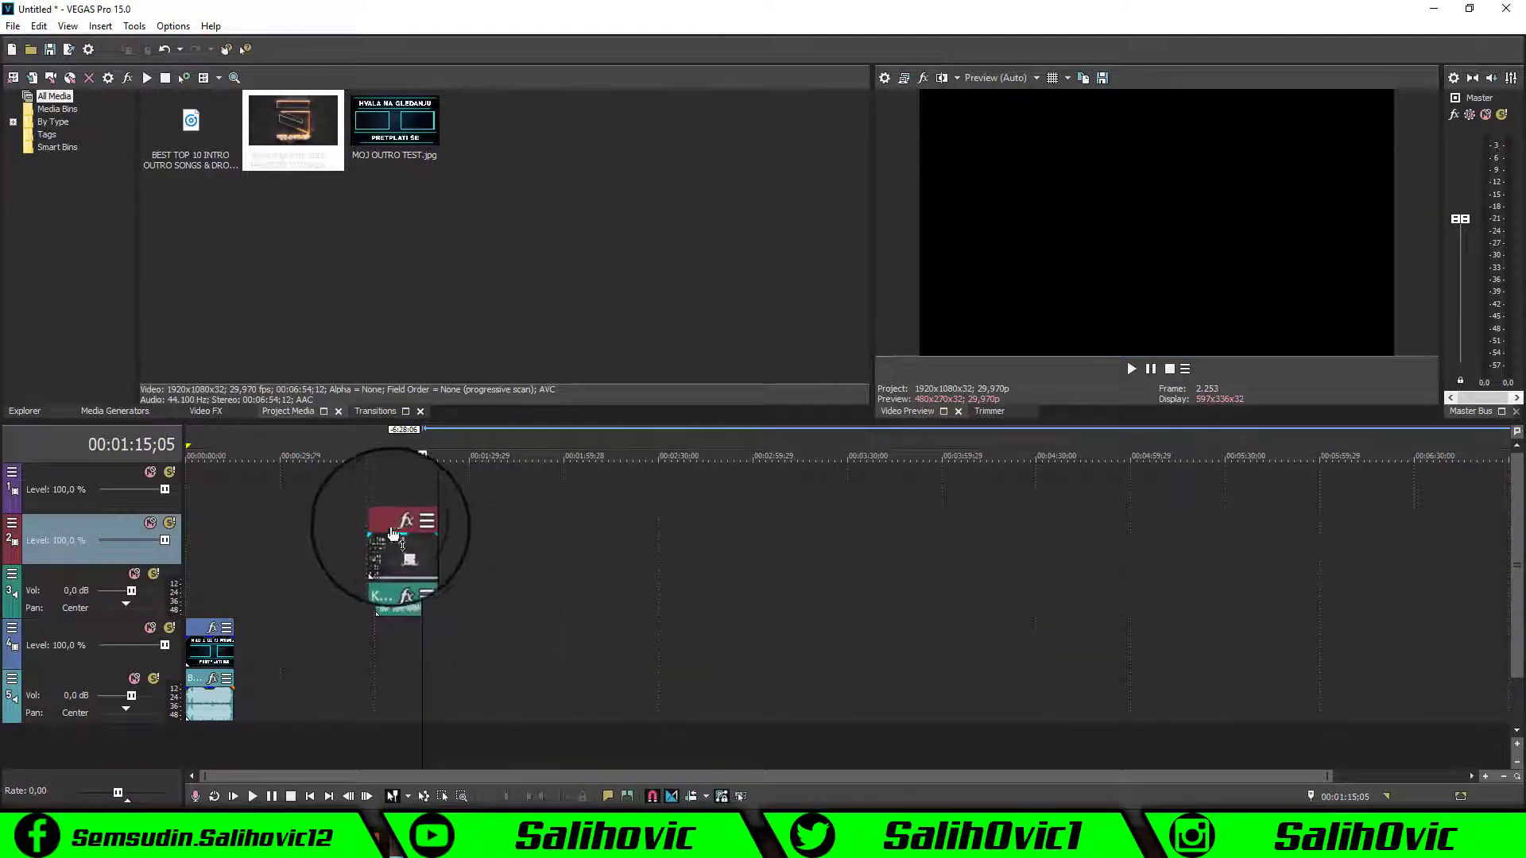
click(360, 633)
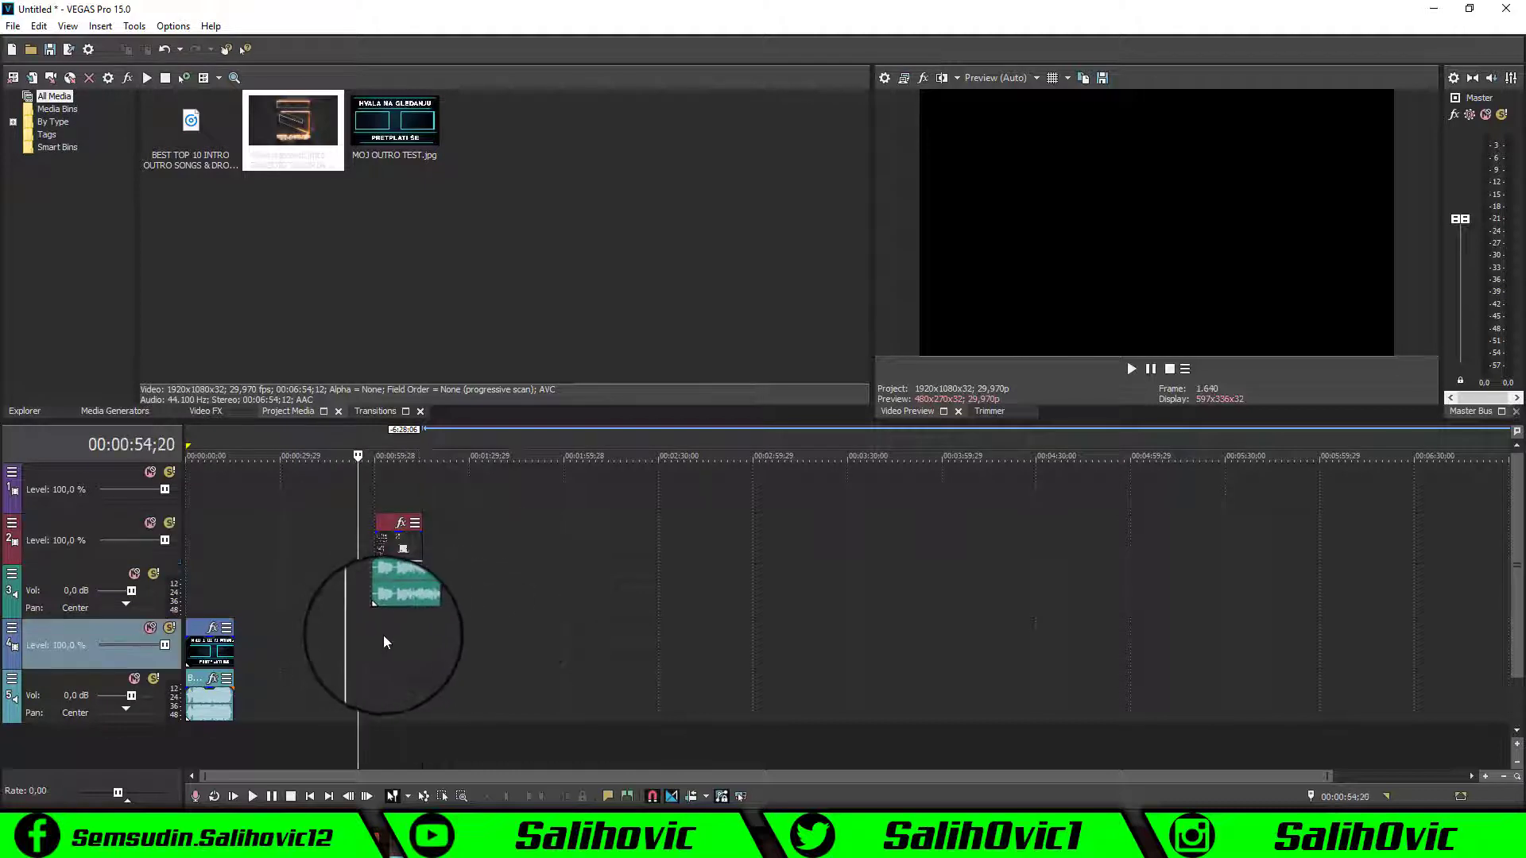
click(364, 632)
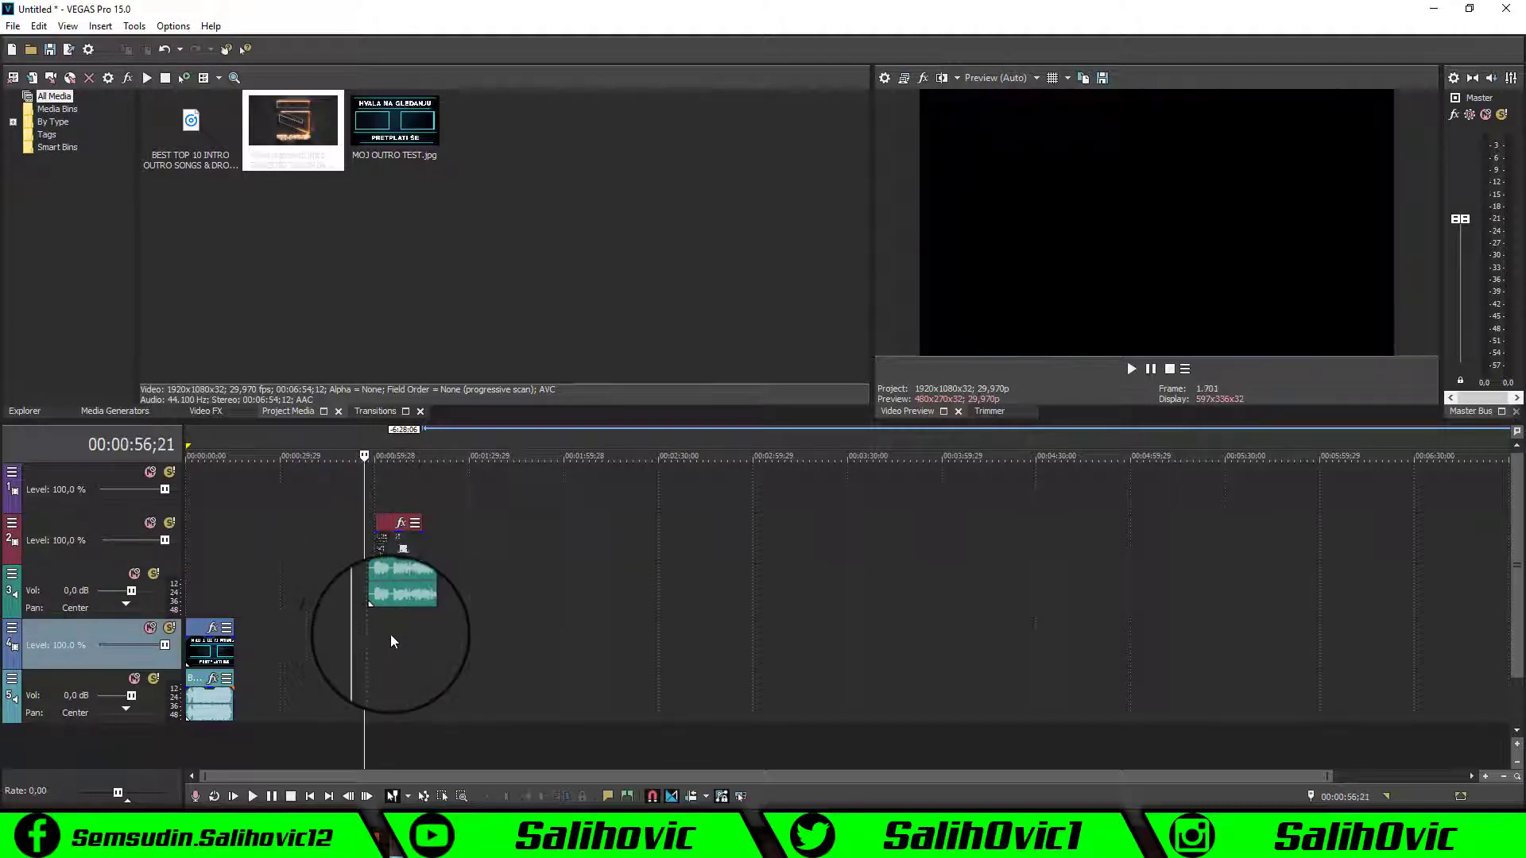
click(355, 626)
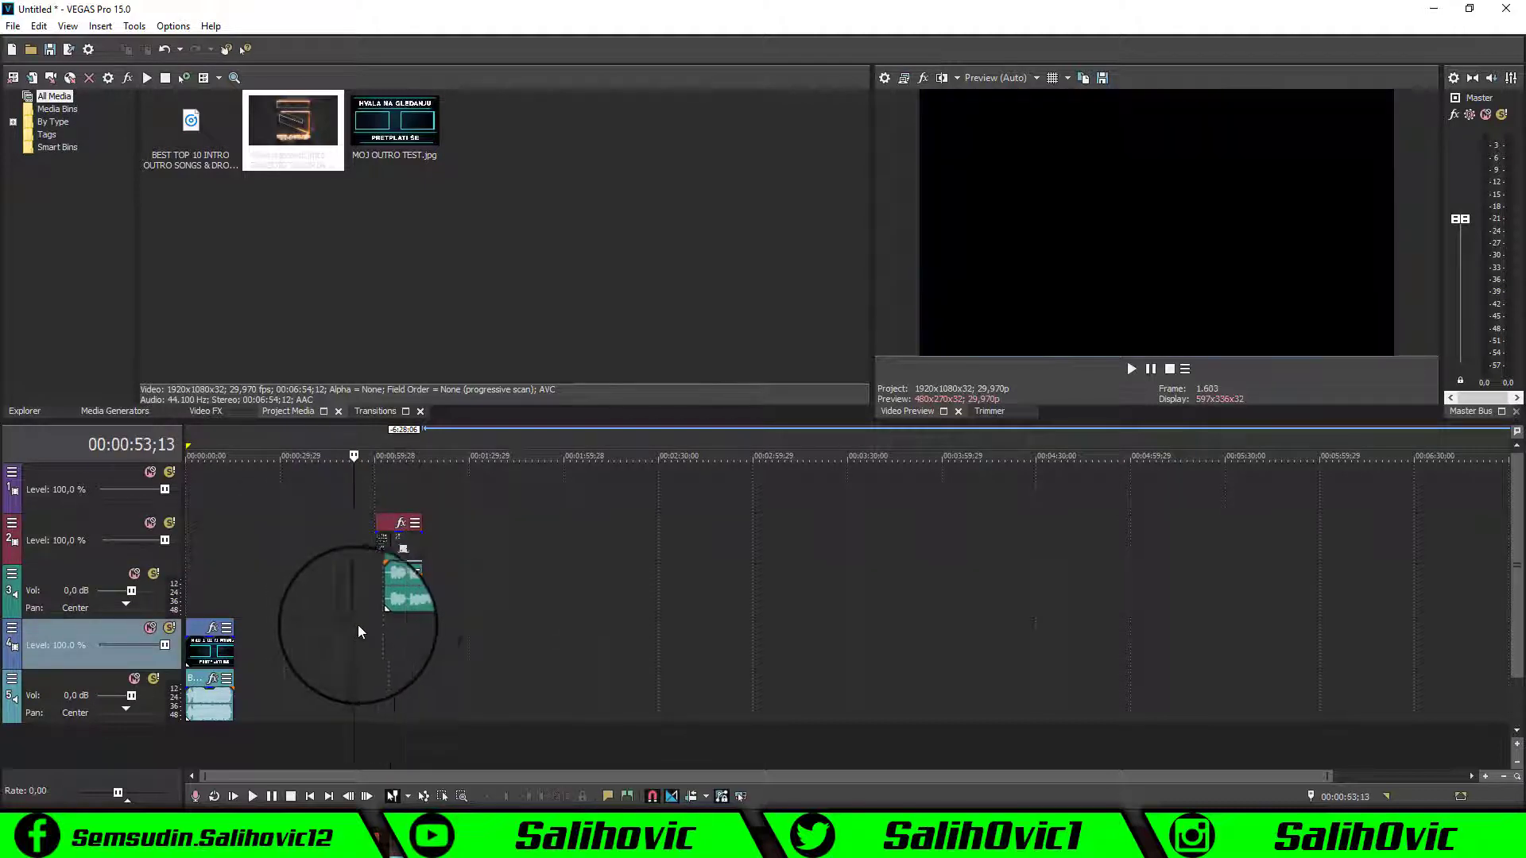
- Ungroup the intro video from its audio and move the video to the timeline start
click(387, 522)
key(u)
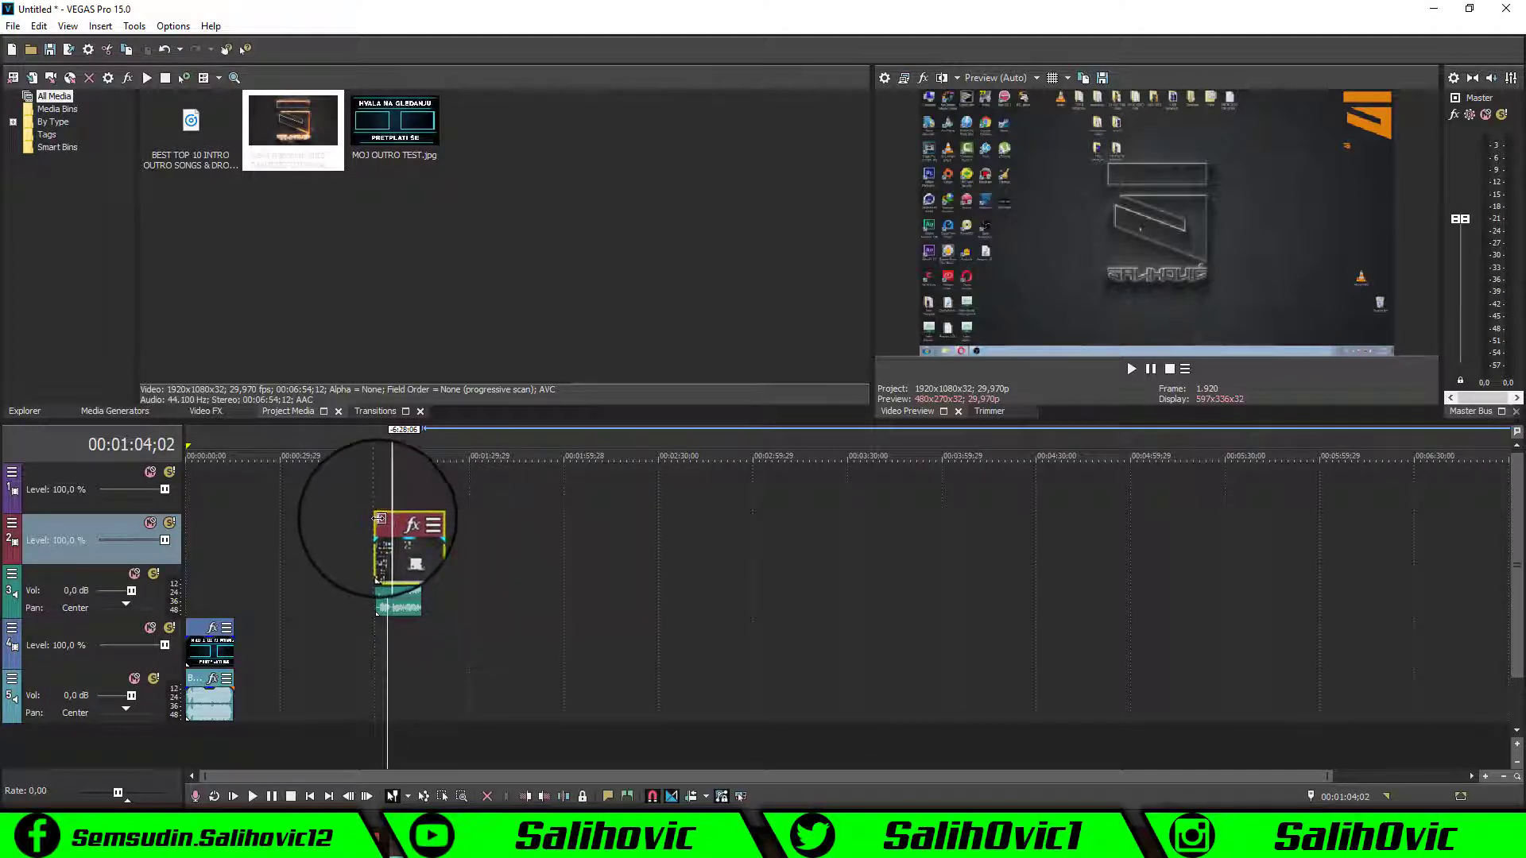
drag(380, 518, 191, 510)
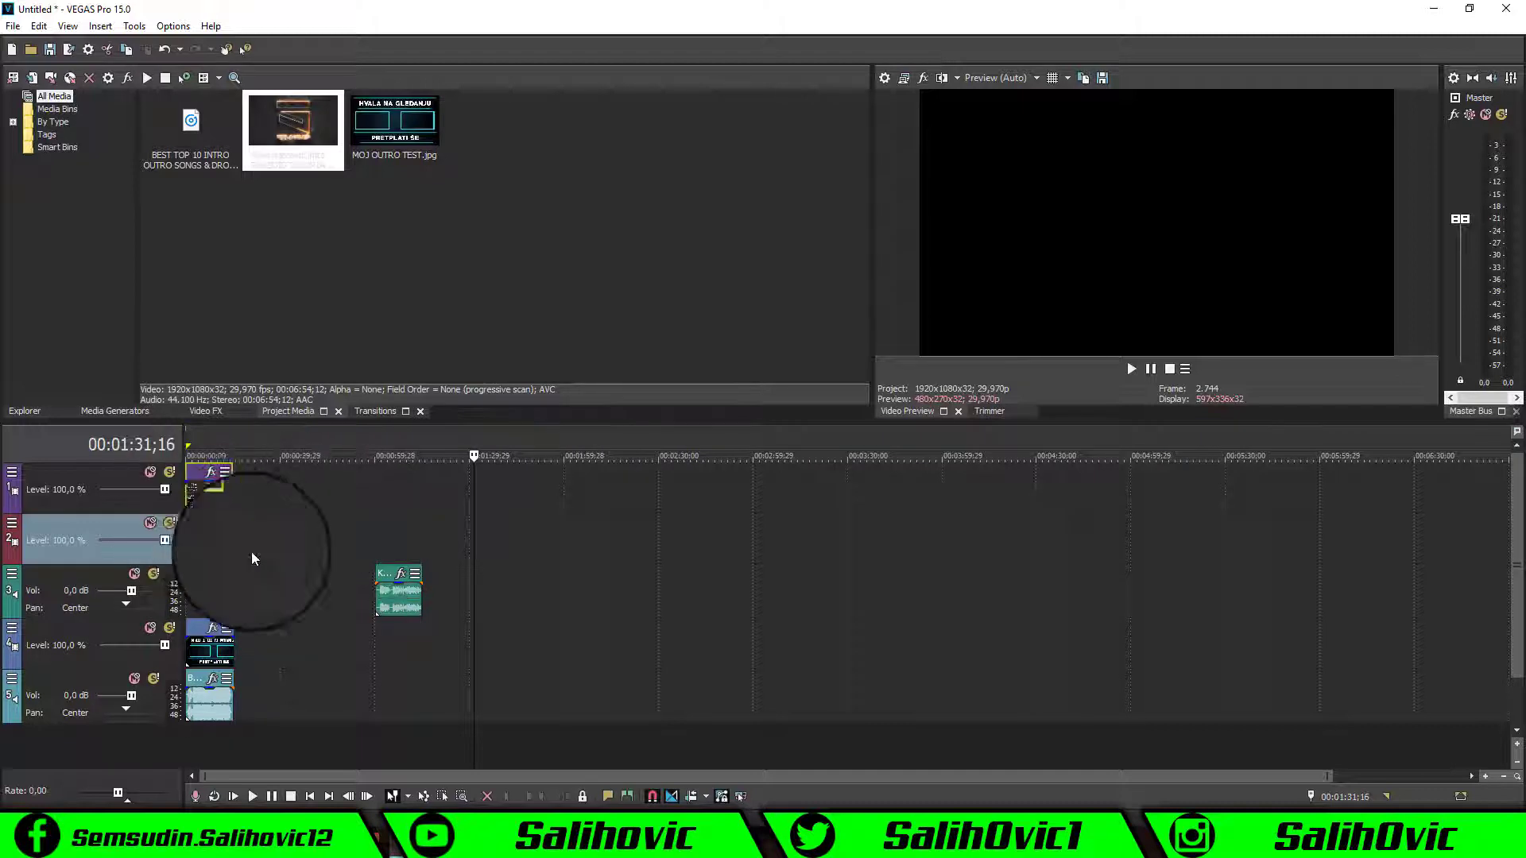
right_click(392, 574)
- Delete the intro's audio, move the clip onto track 2, and remove the empty audio track
click(426, 246)
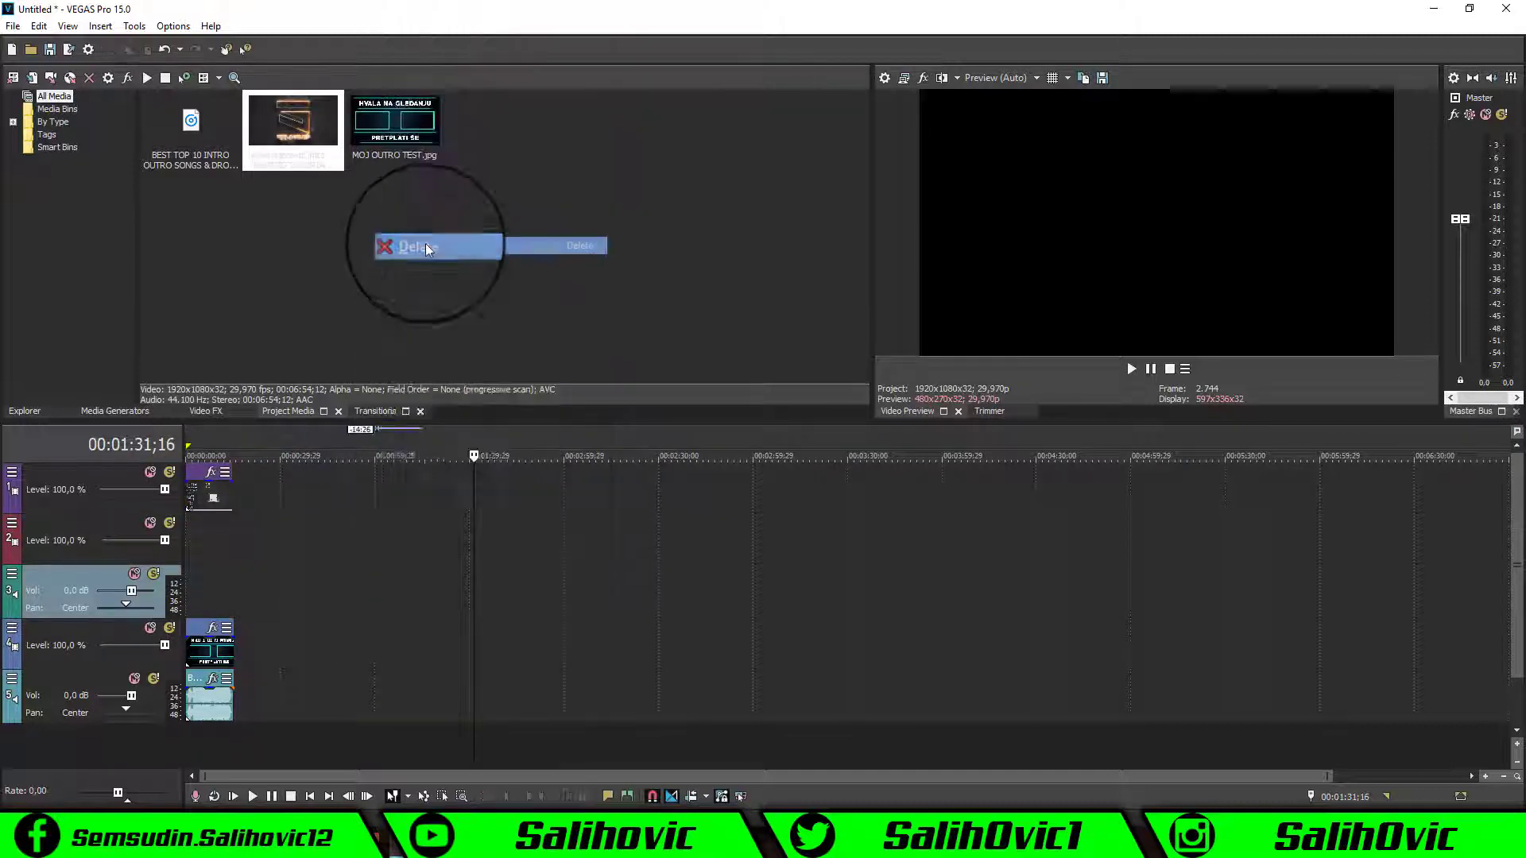
mouse_move(197, 469)
mouse_down()
mouse_move(209, 600)
mouse_move(199, 572)
mouse_up()
right_click(62, 571)
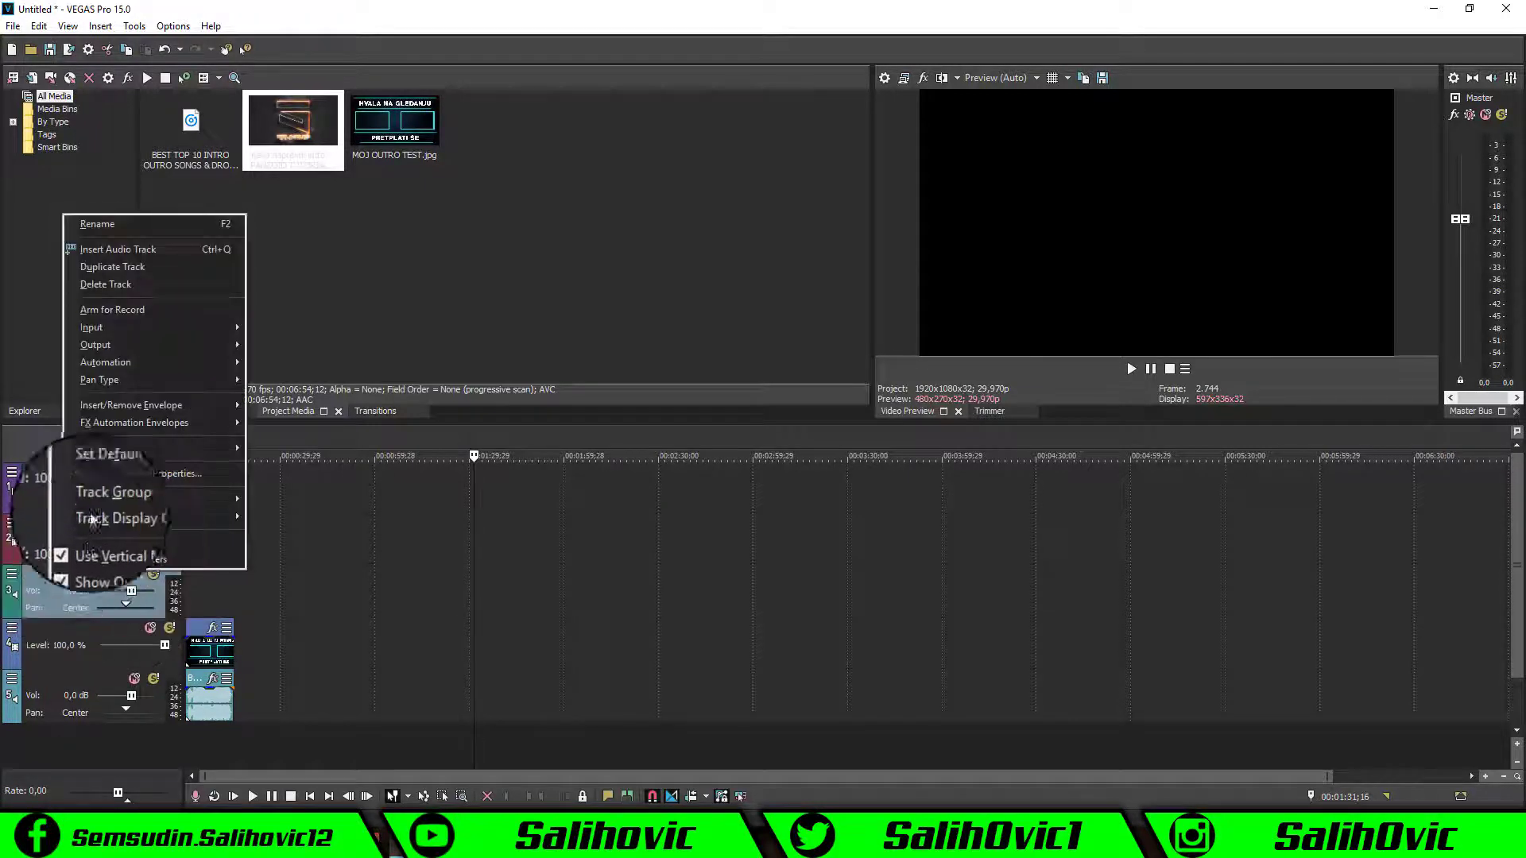
click(106, 284)
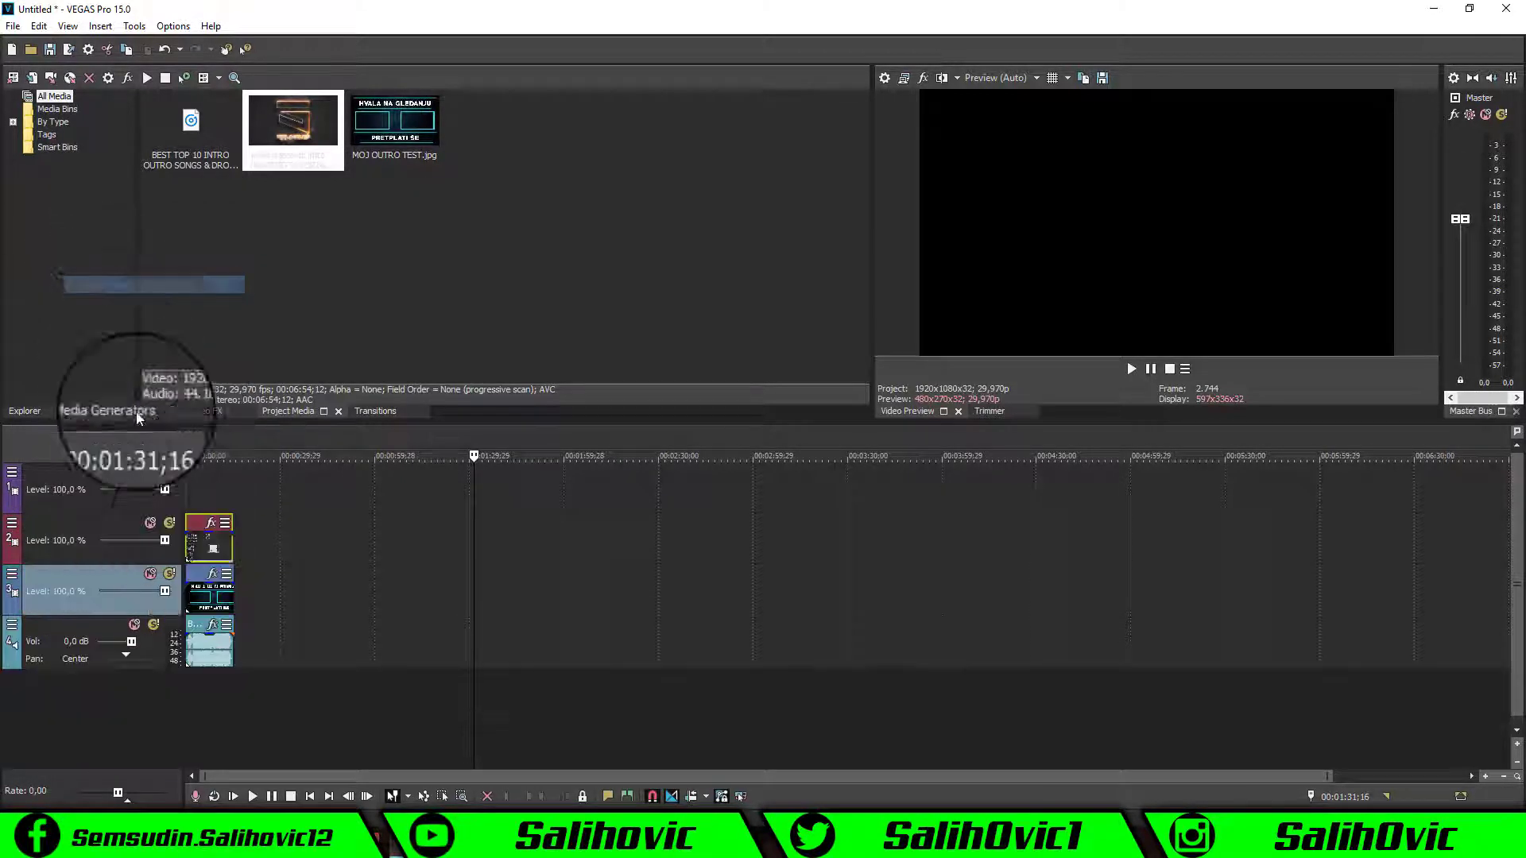
click(216, 674)
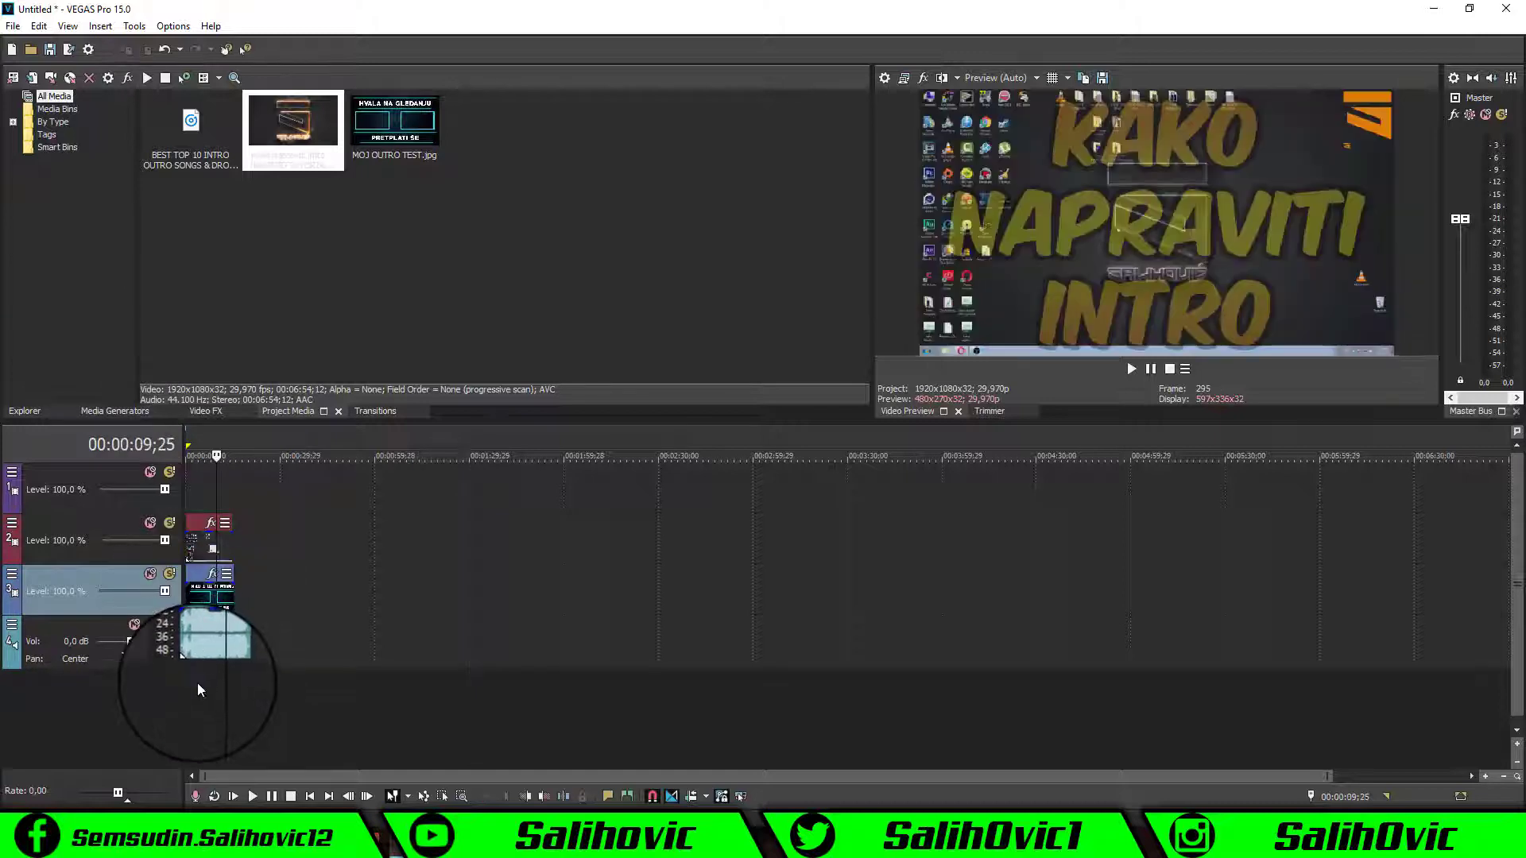
click(198, 684)
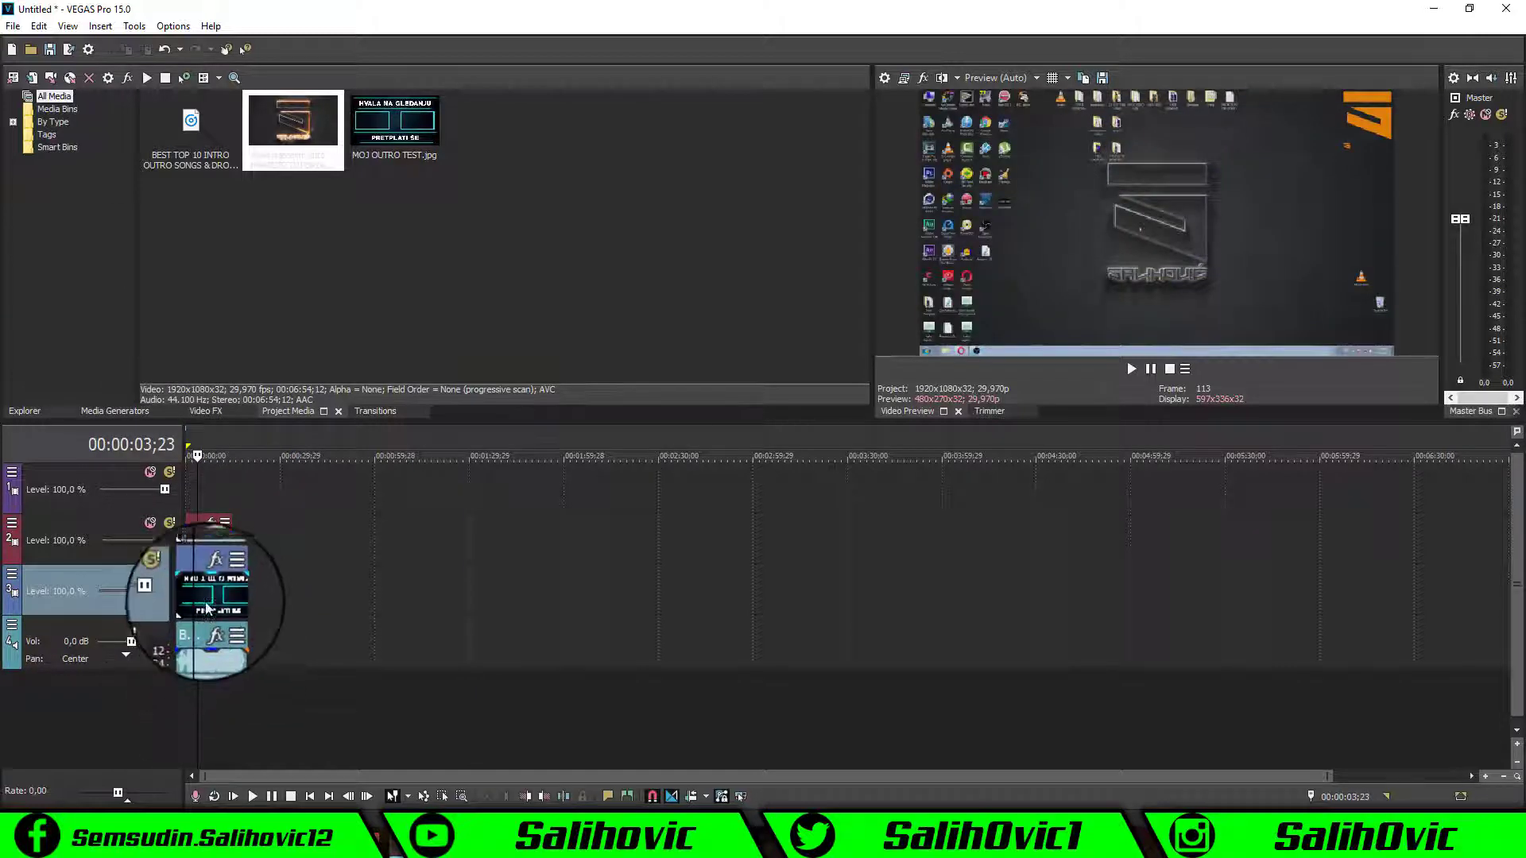
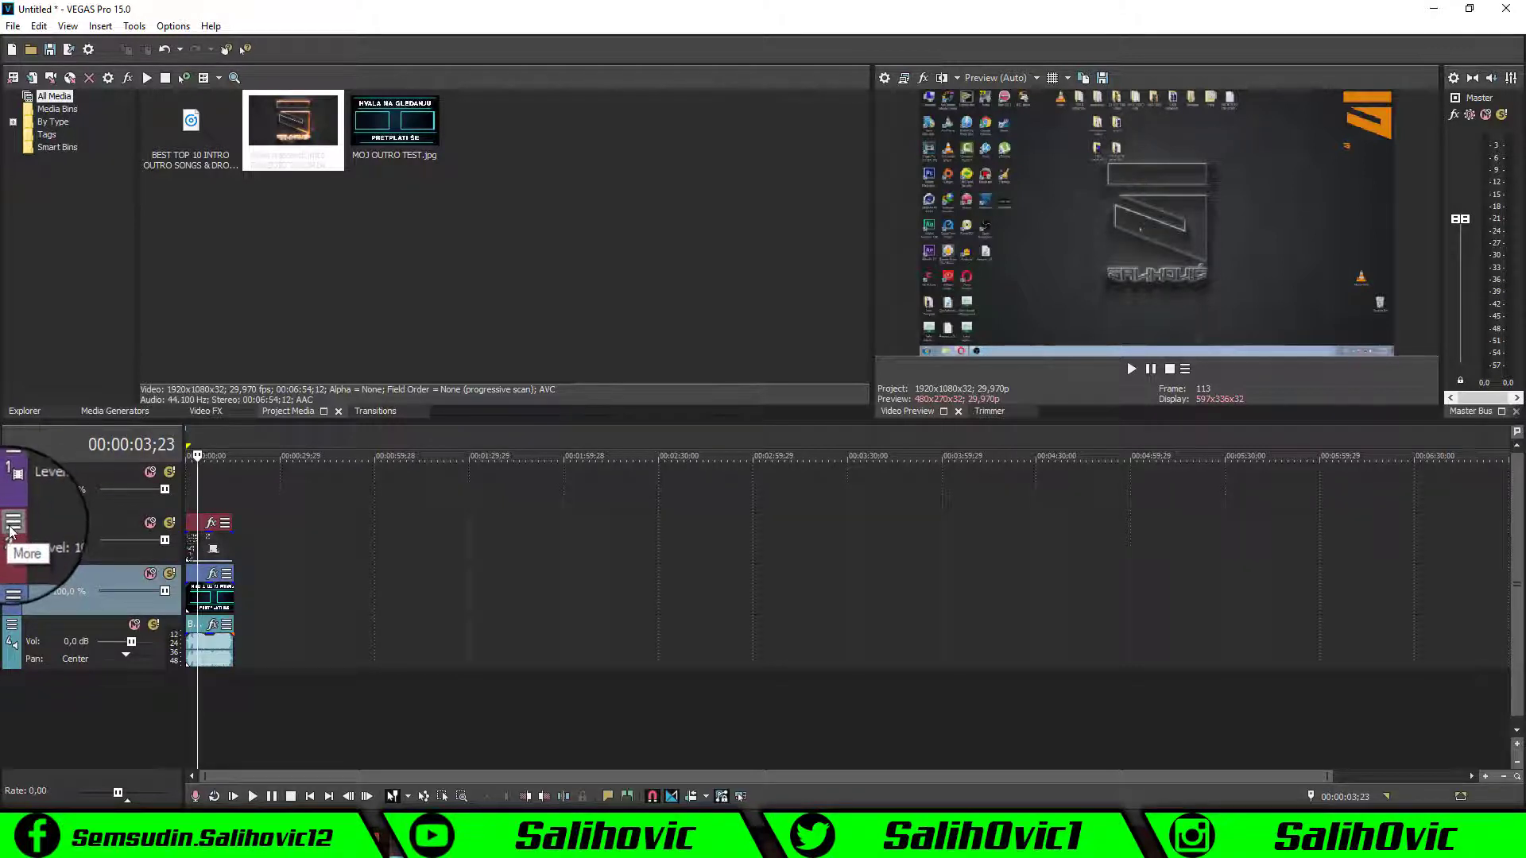
- Move the playhead to about 5 seconds and briefly open track 2's Track Motion window
click(228, 688)
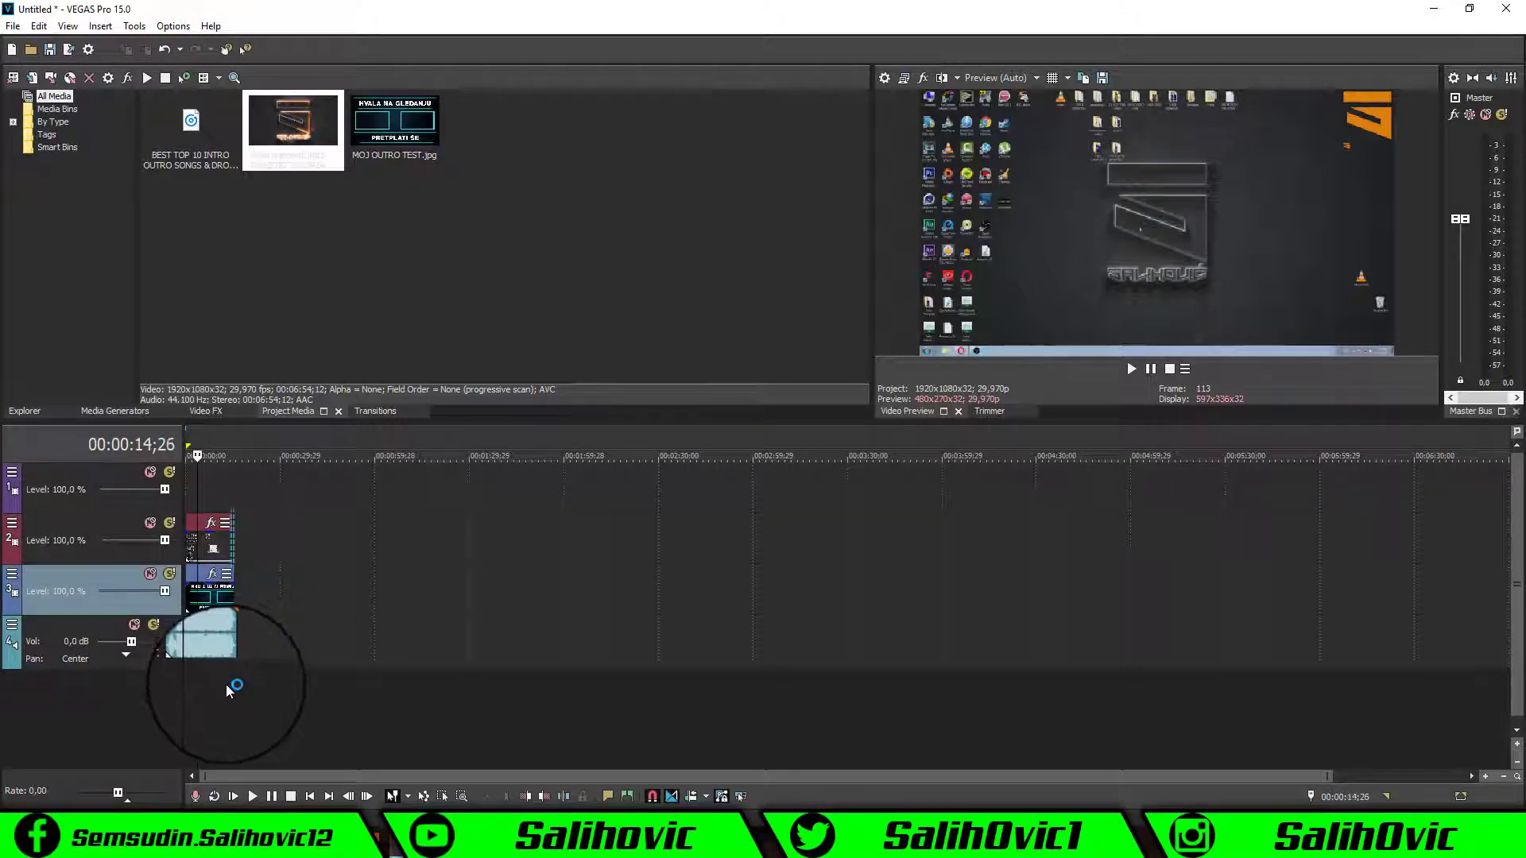
mouse_move(229, 688)
mouse_down()
mouse_move(183, 682)
mouse_move(38, 604)
mouse_move(189, 590)
mouse_up()
click(11, 525)
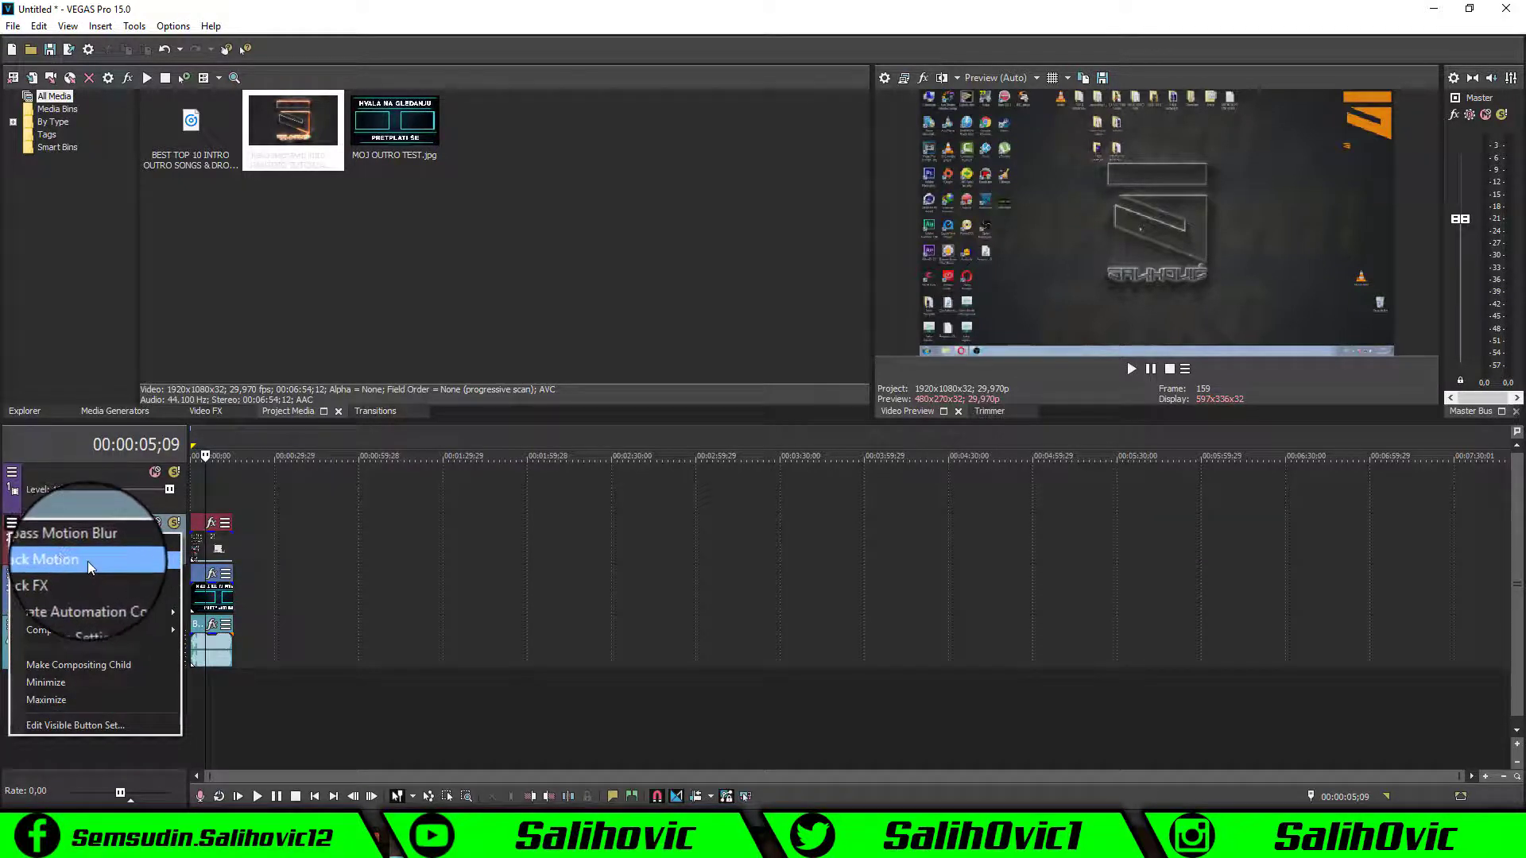
click(88, 561)
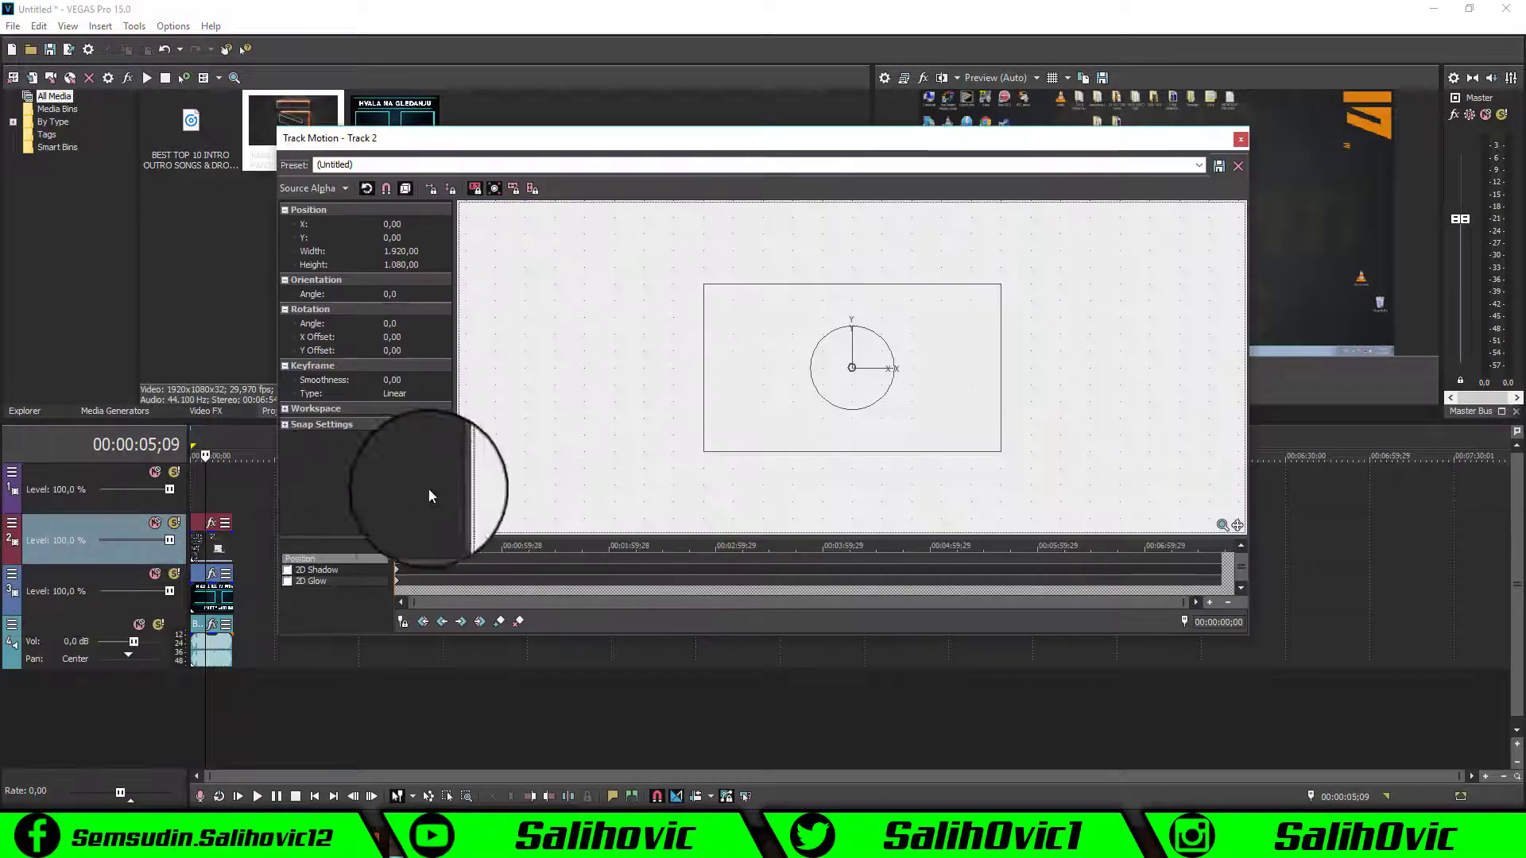
mouse_move(869, 145)
mouse_down()
mouse_move(627, 127)
mouse_move(645, 113)
mouse_up()
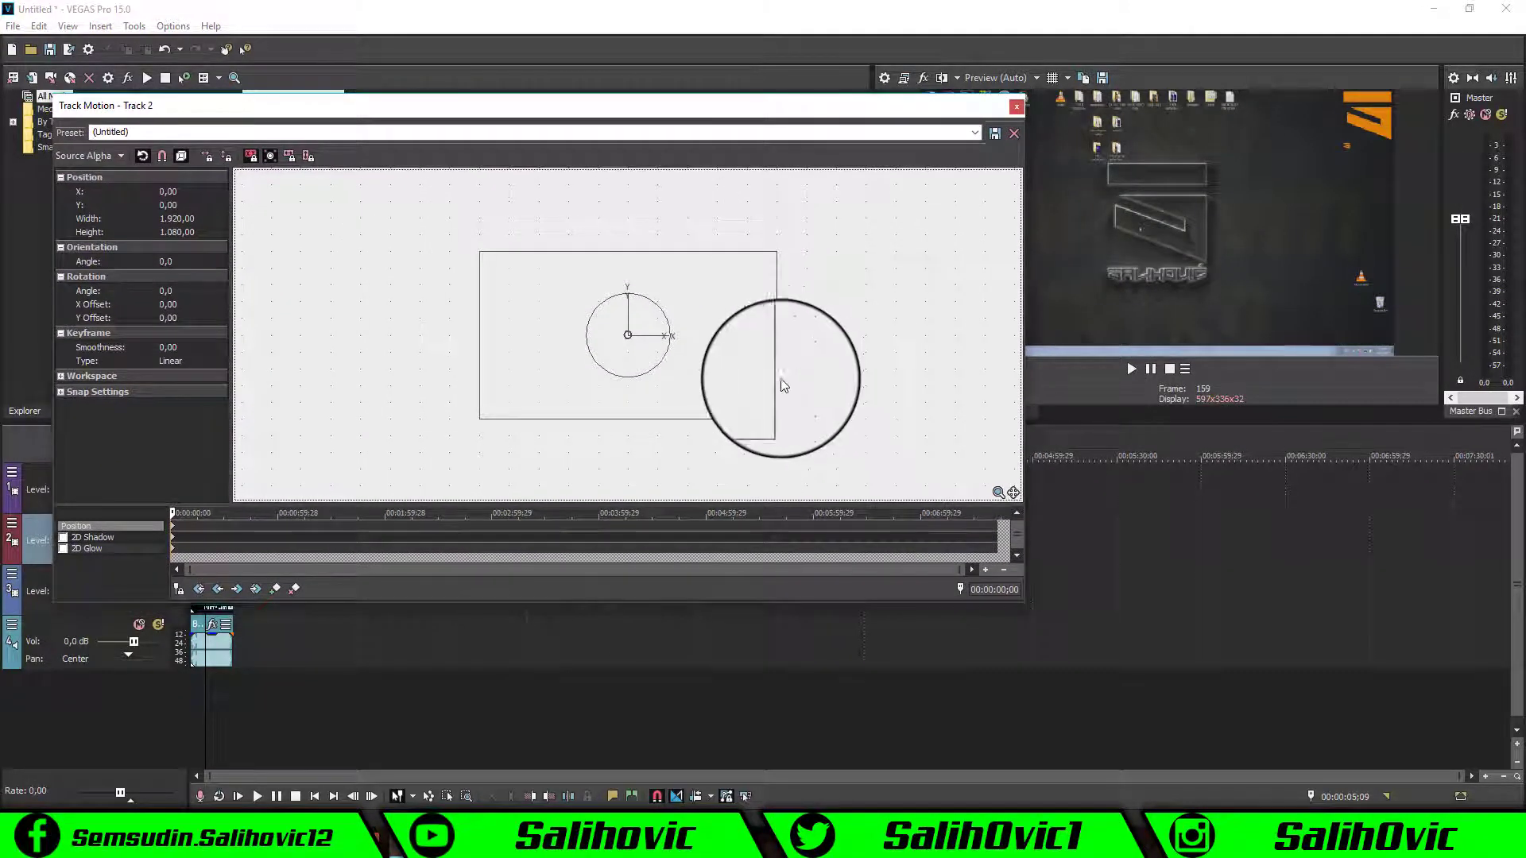
click(1016, 105)
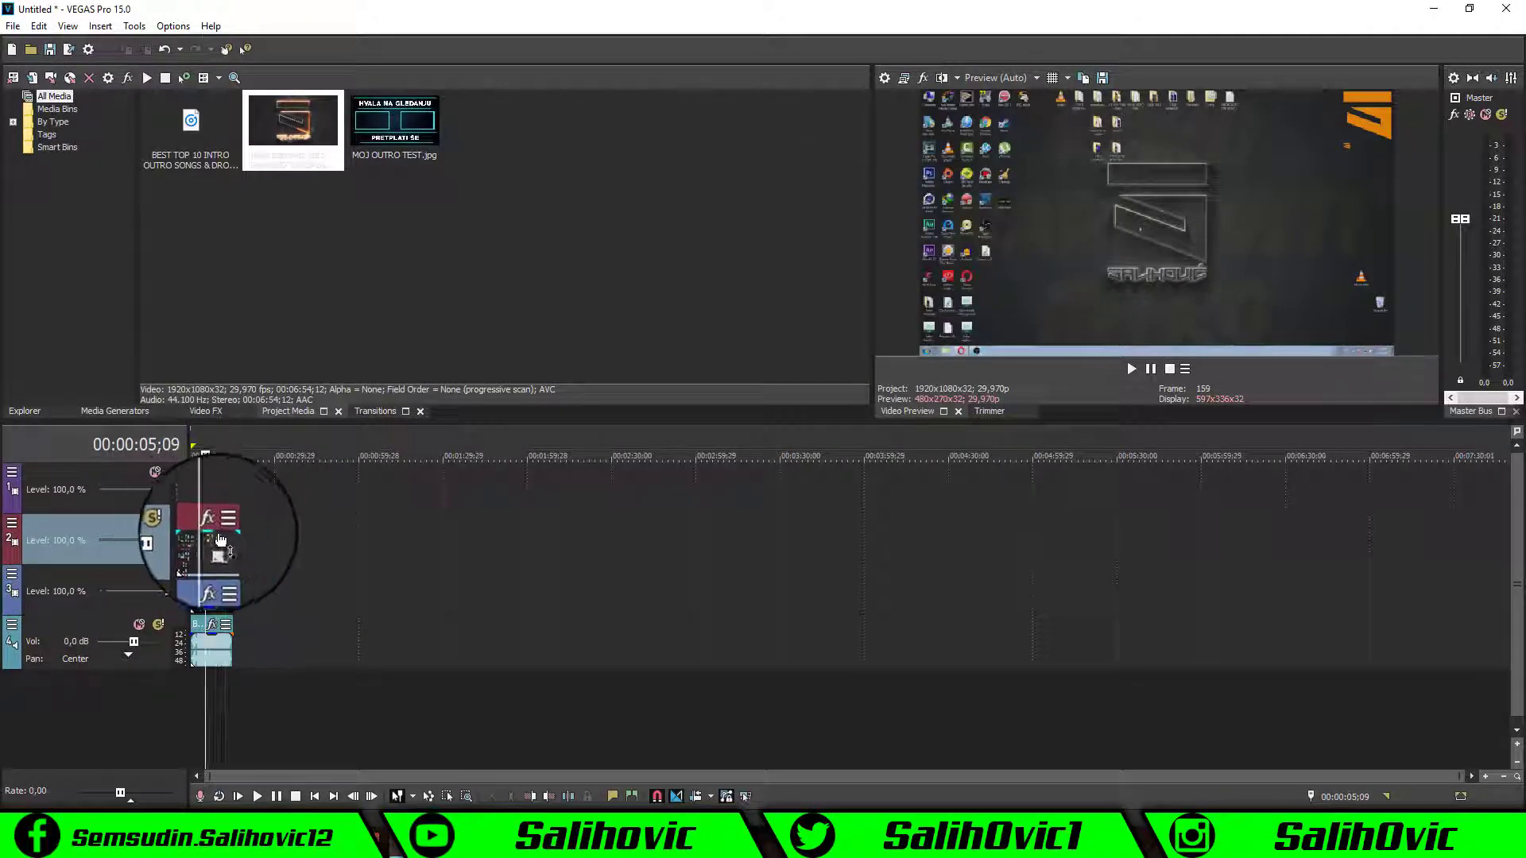
- Scale track 2's video to about half size and fit it inside the left cyan frame
click(13, 522)
click(35, 561)
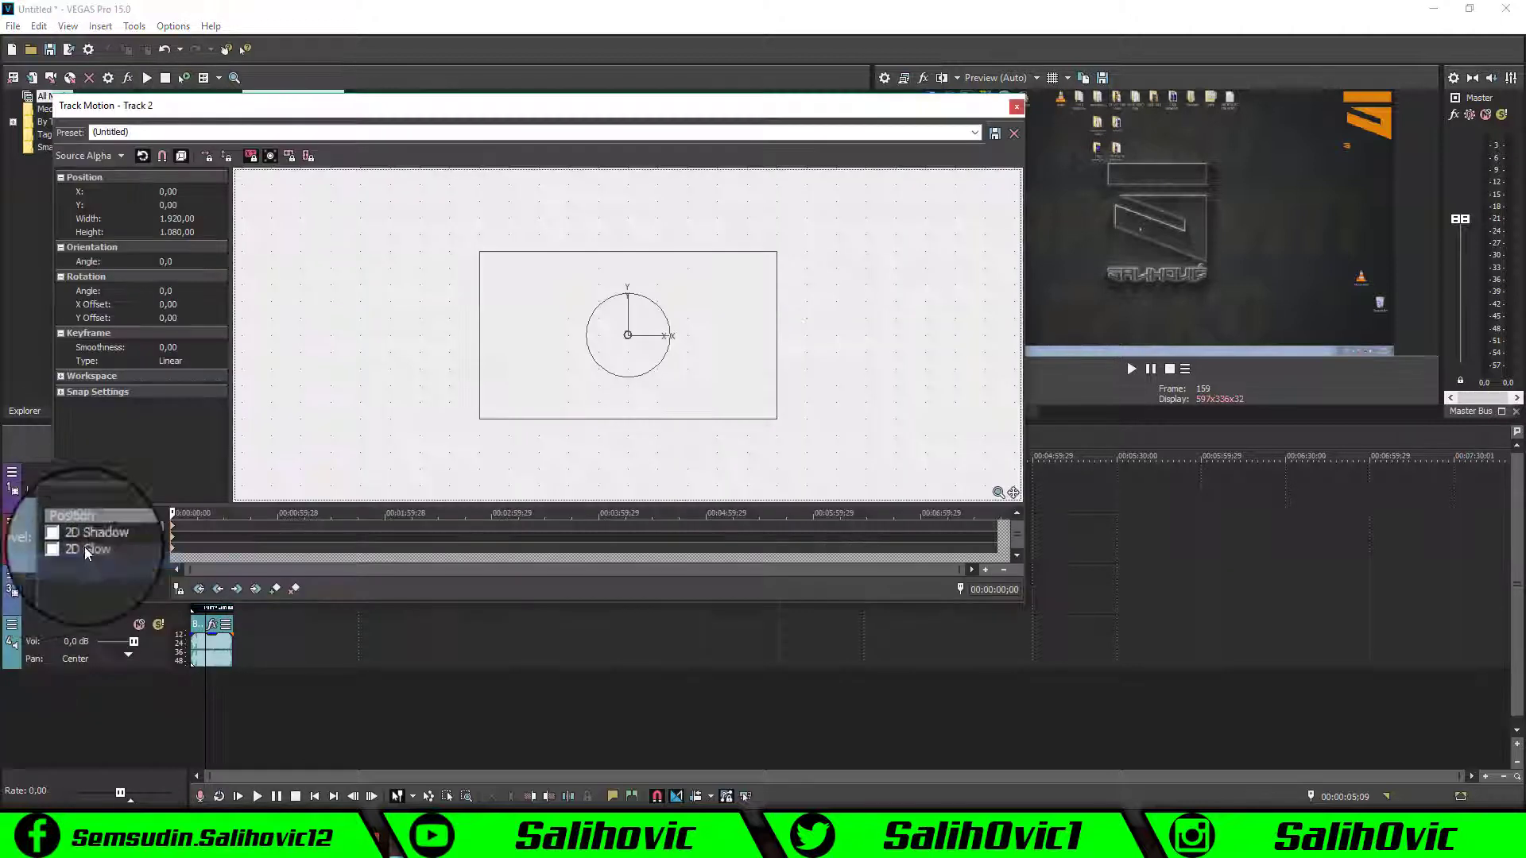
drag(779, 418, 665, 383)
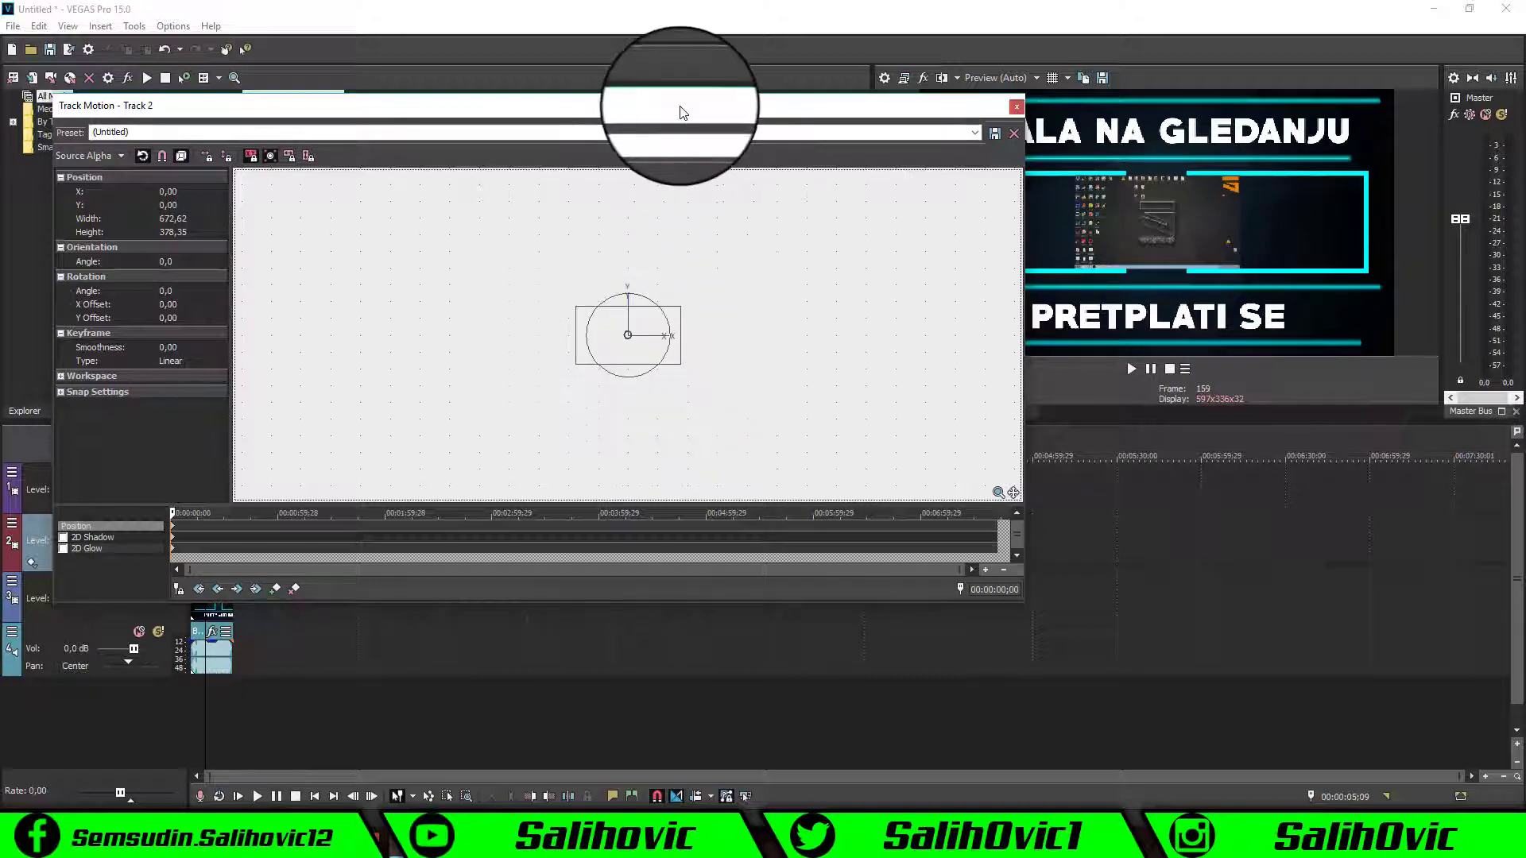
drag(680, 105, 517, 104)
mouse_move(552, 317)
mouse_down()
mouse_move(459, 354)
mouse_move(410, 353)
mouse_up()
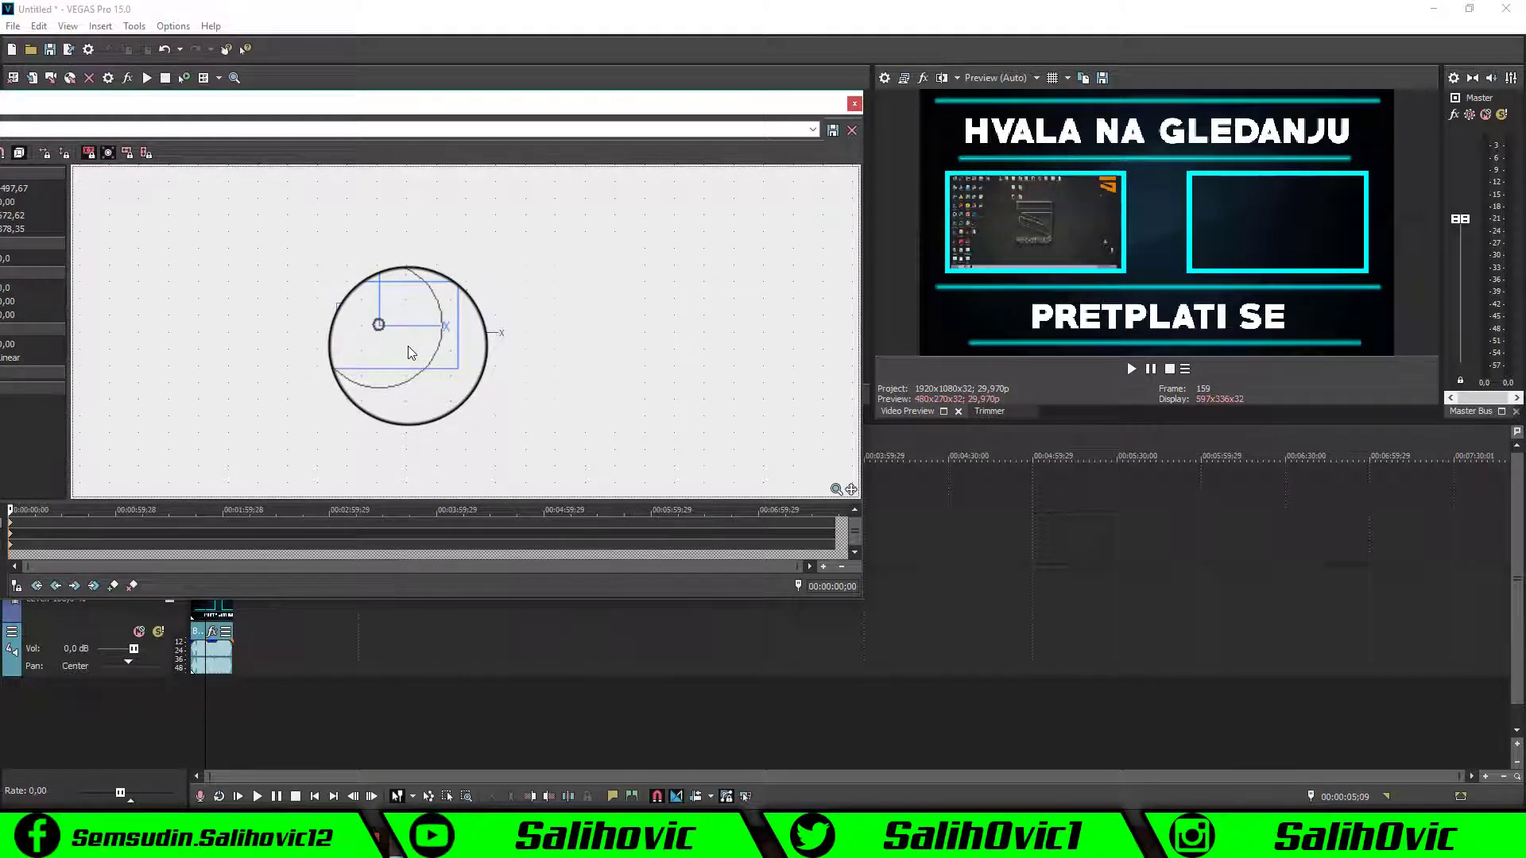
drag(410, 353, 439, 362)
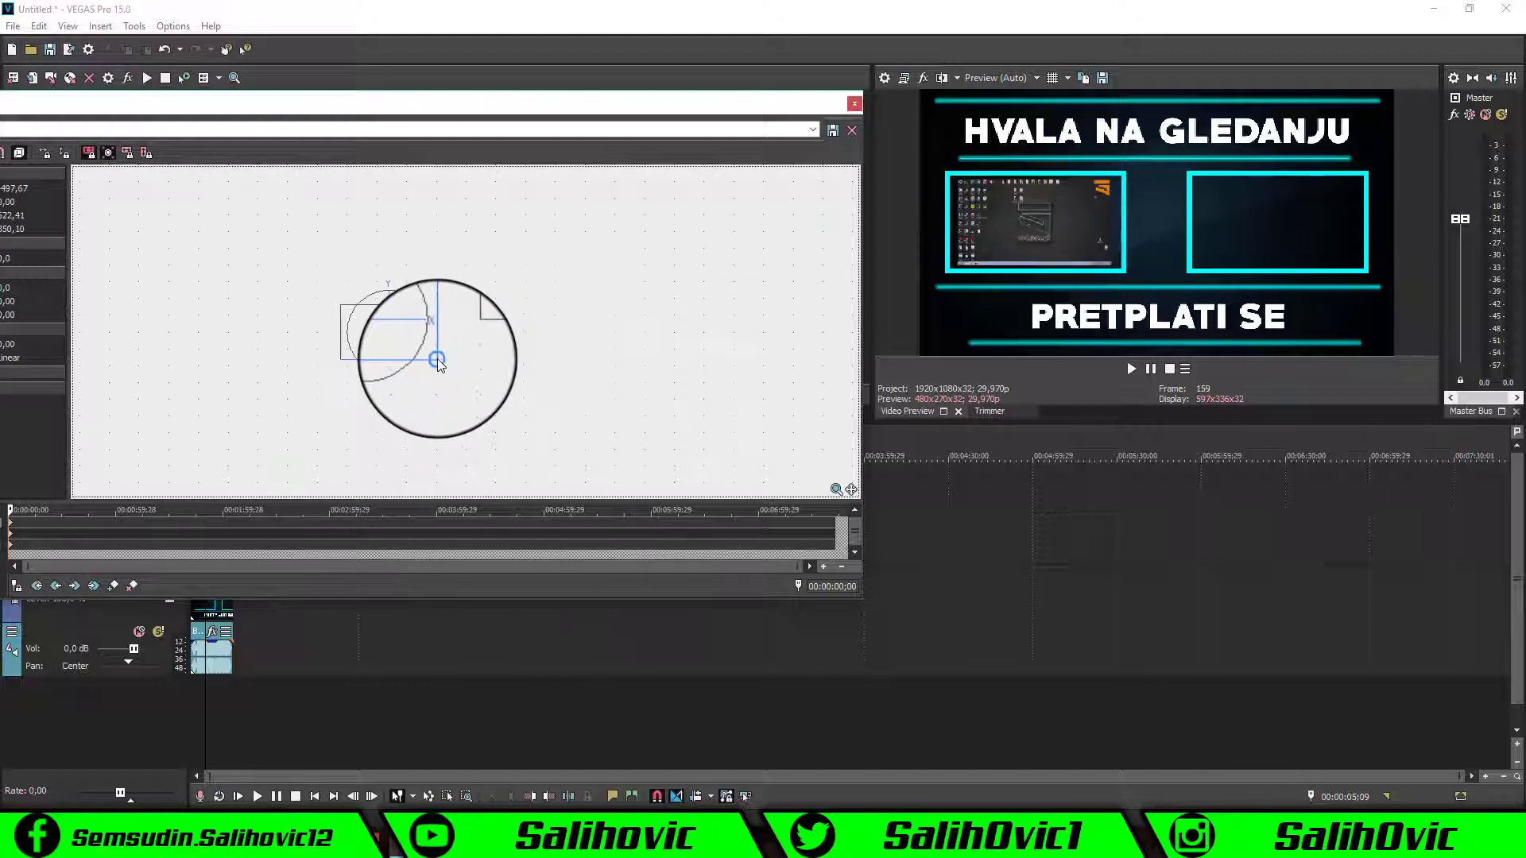
drag(439, 361, 443, 364)
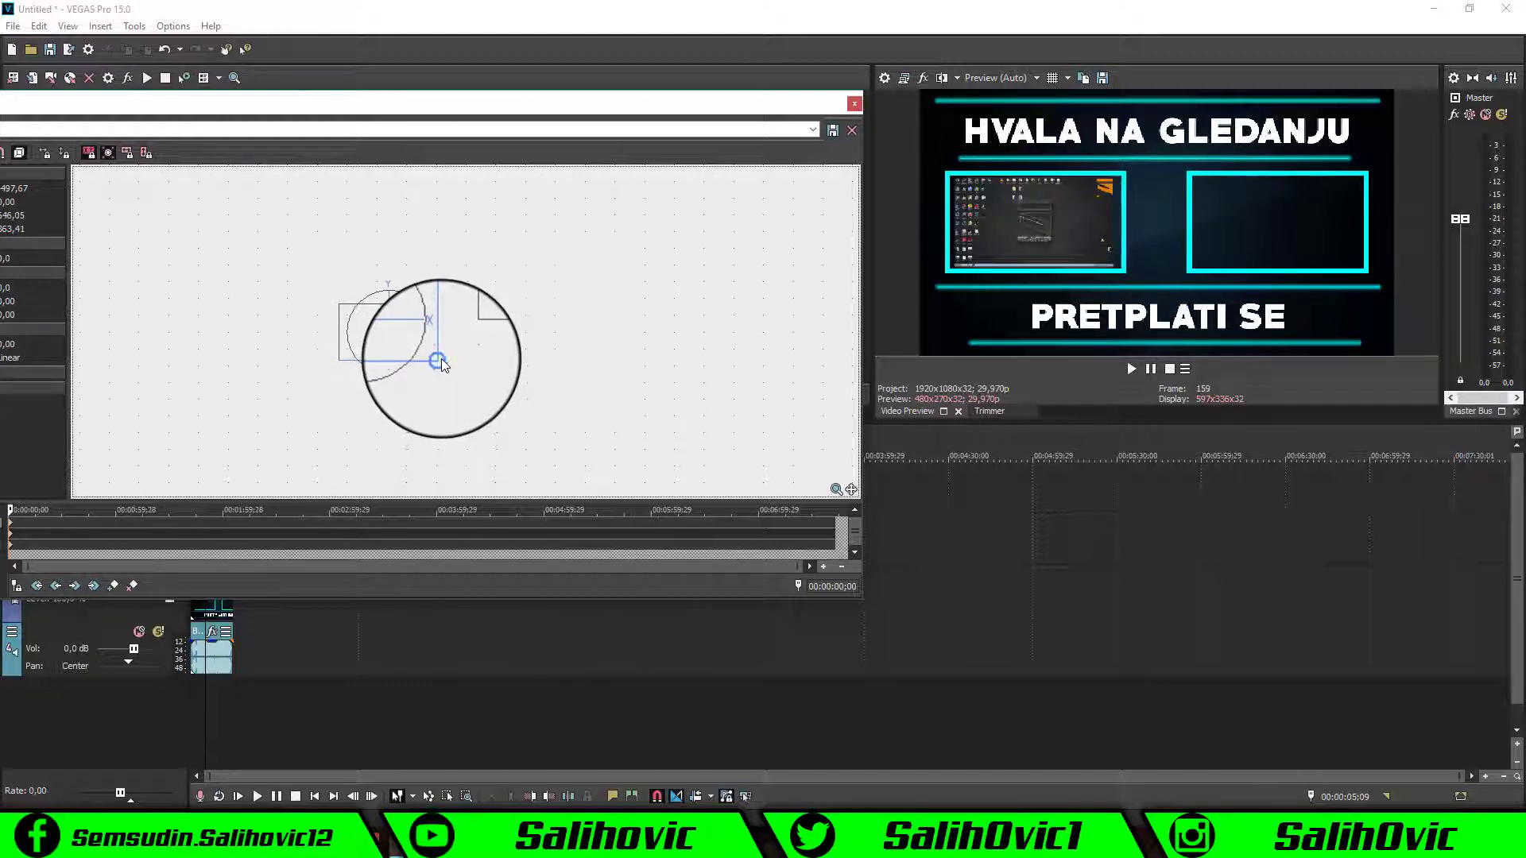
scroll(442, 364, down, 1)
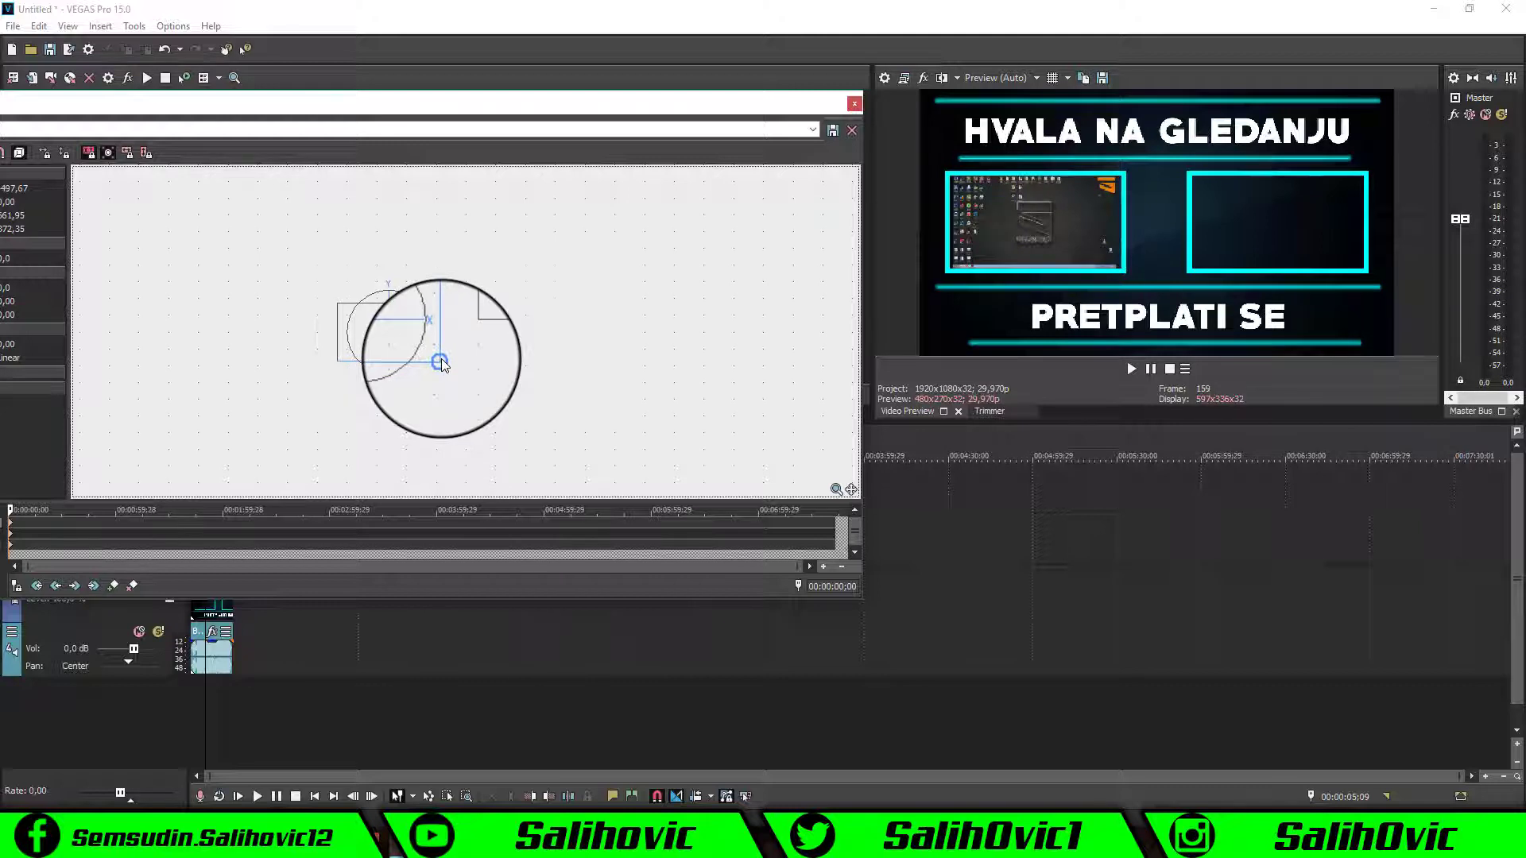
scroll(441, 362, down, 1)
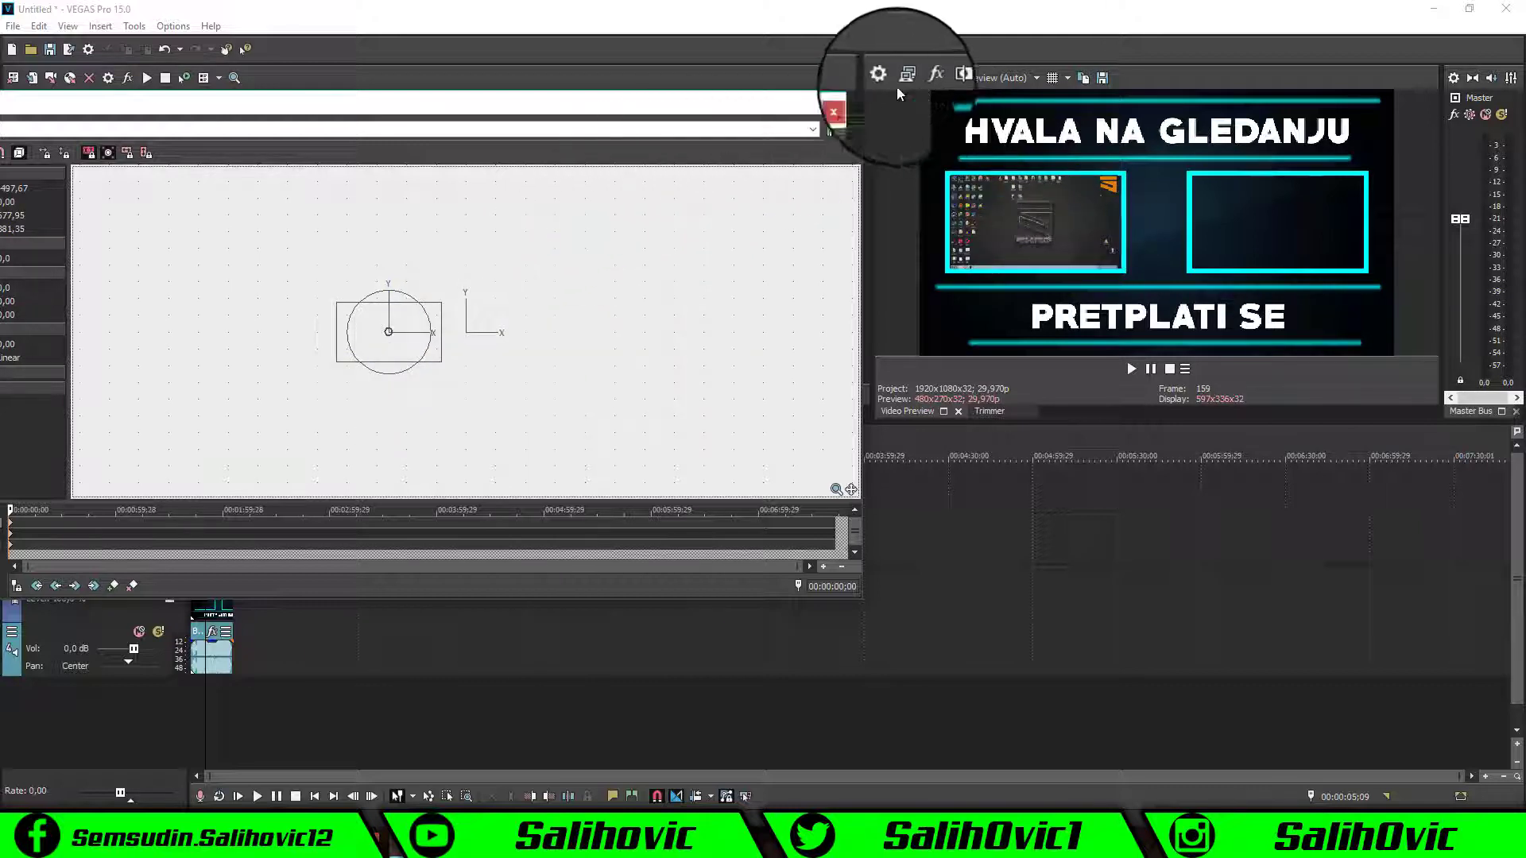
click(854, 104)
click(221, 691)
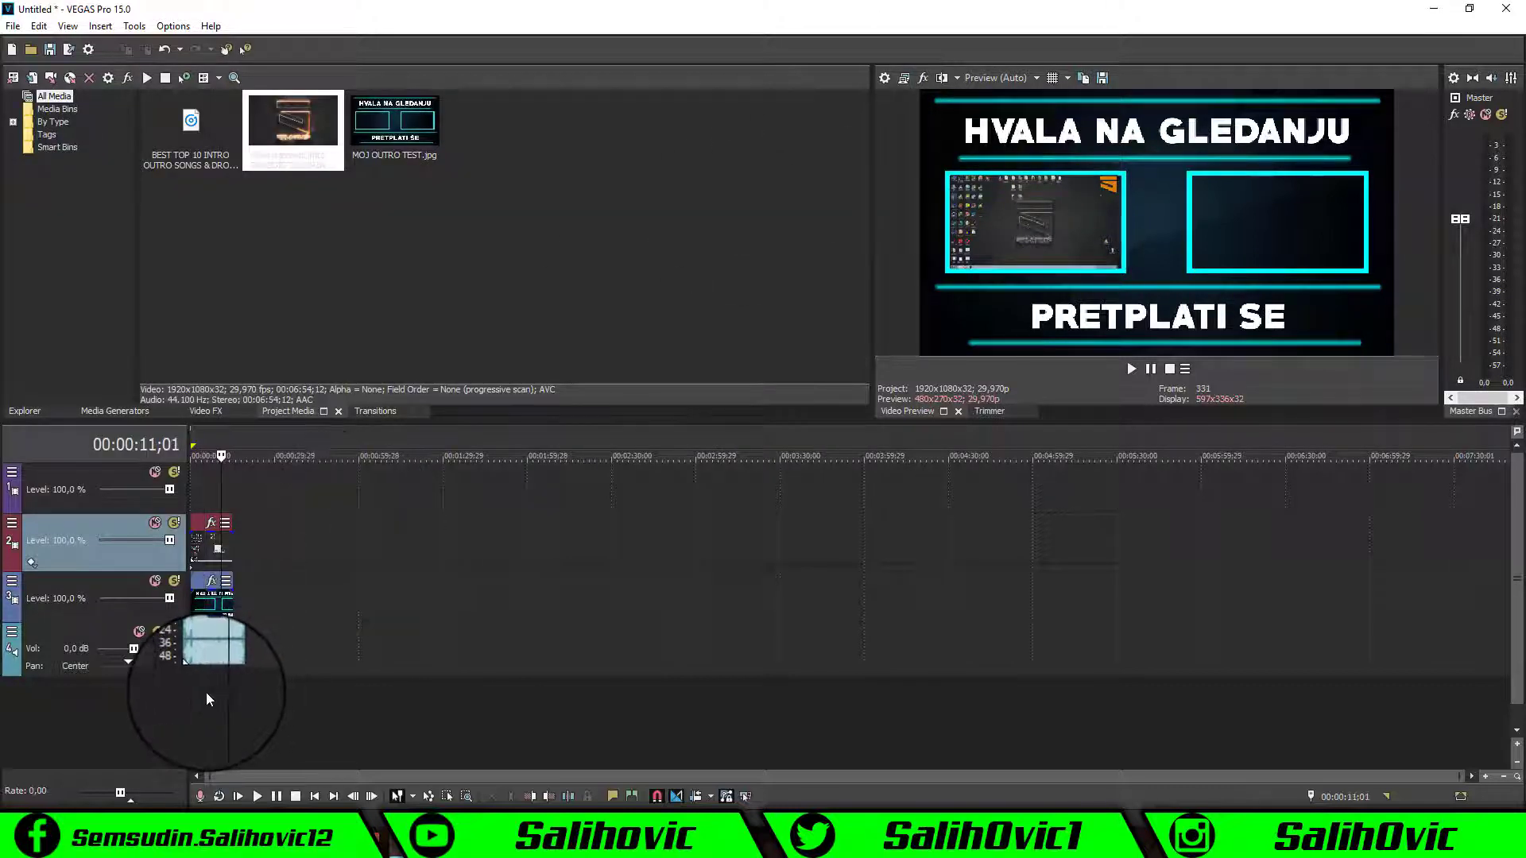
click(195, 691)
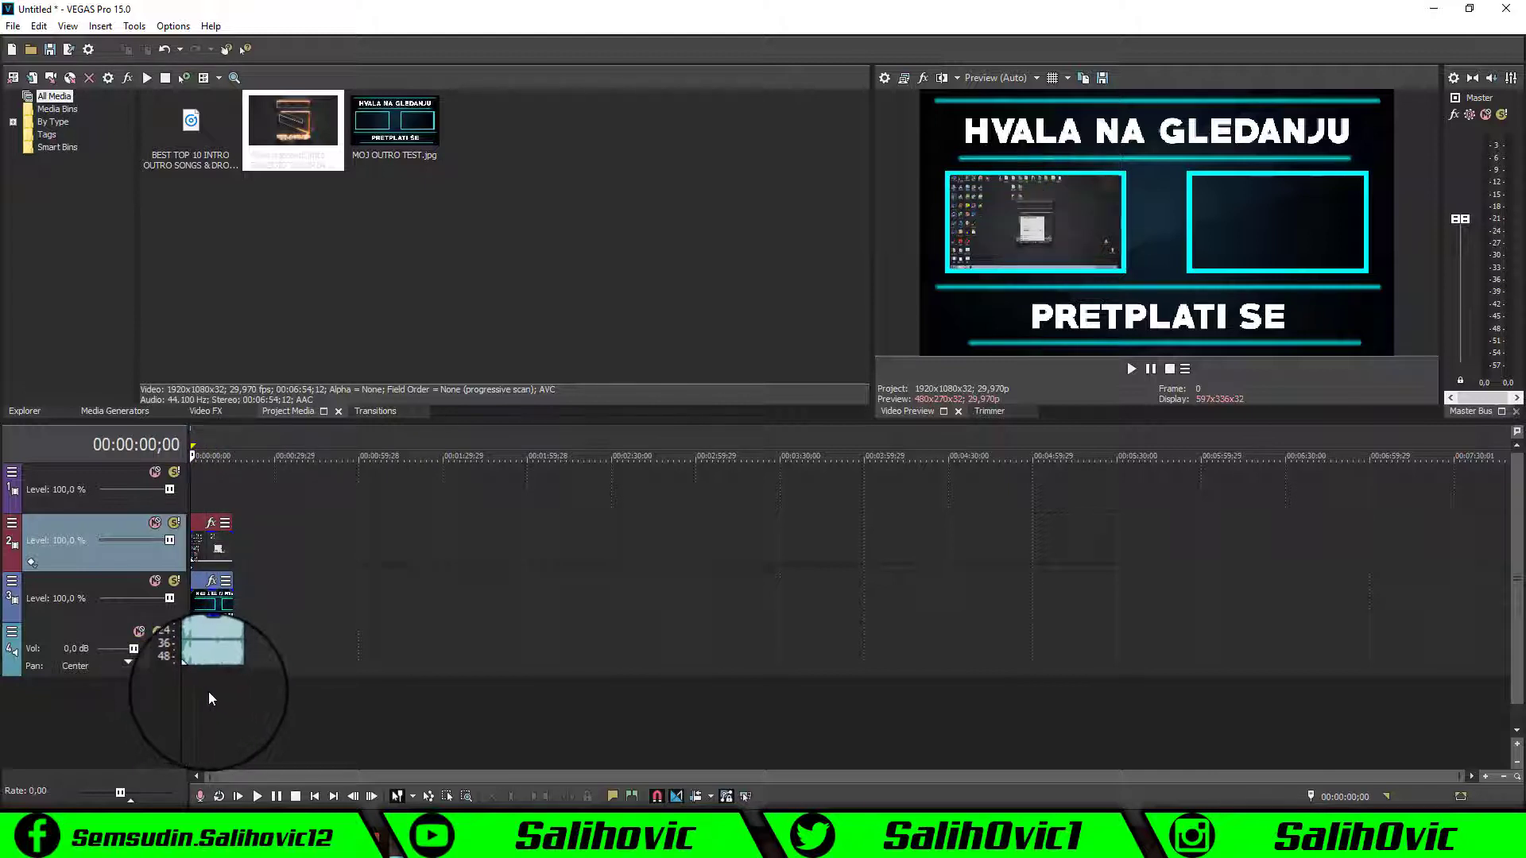
click(208, 693)
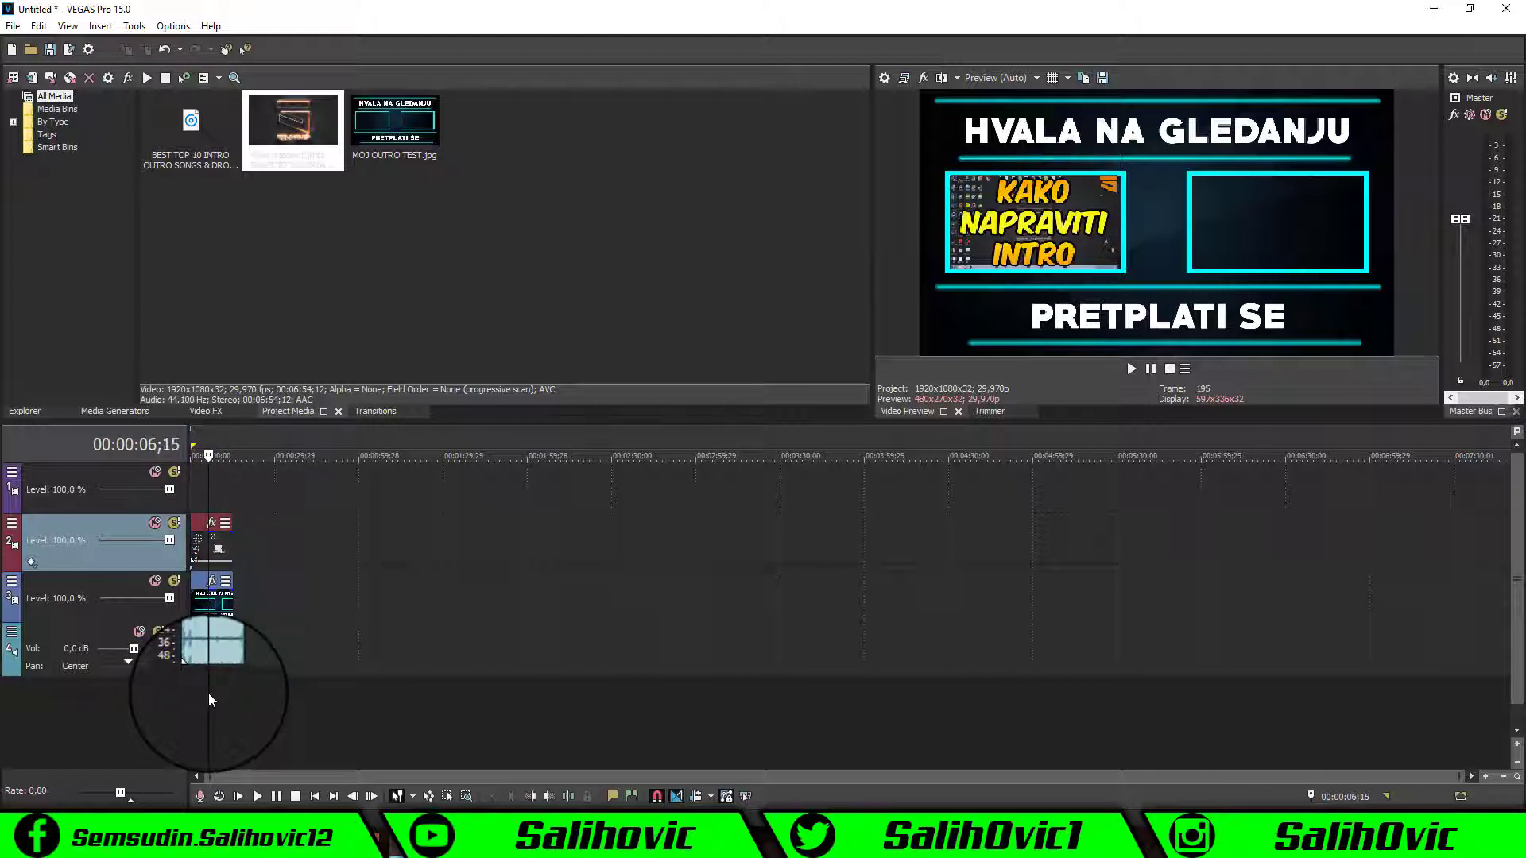
drag(197, 693, 218, 689)
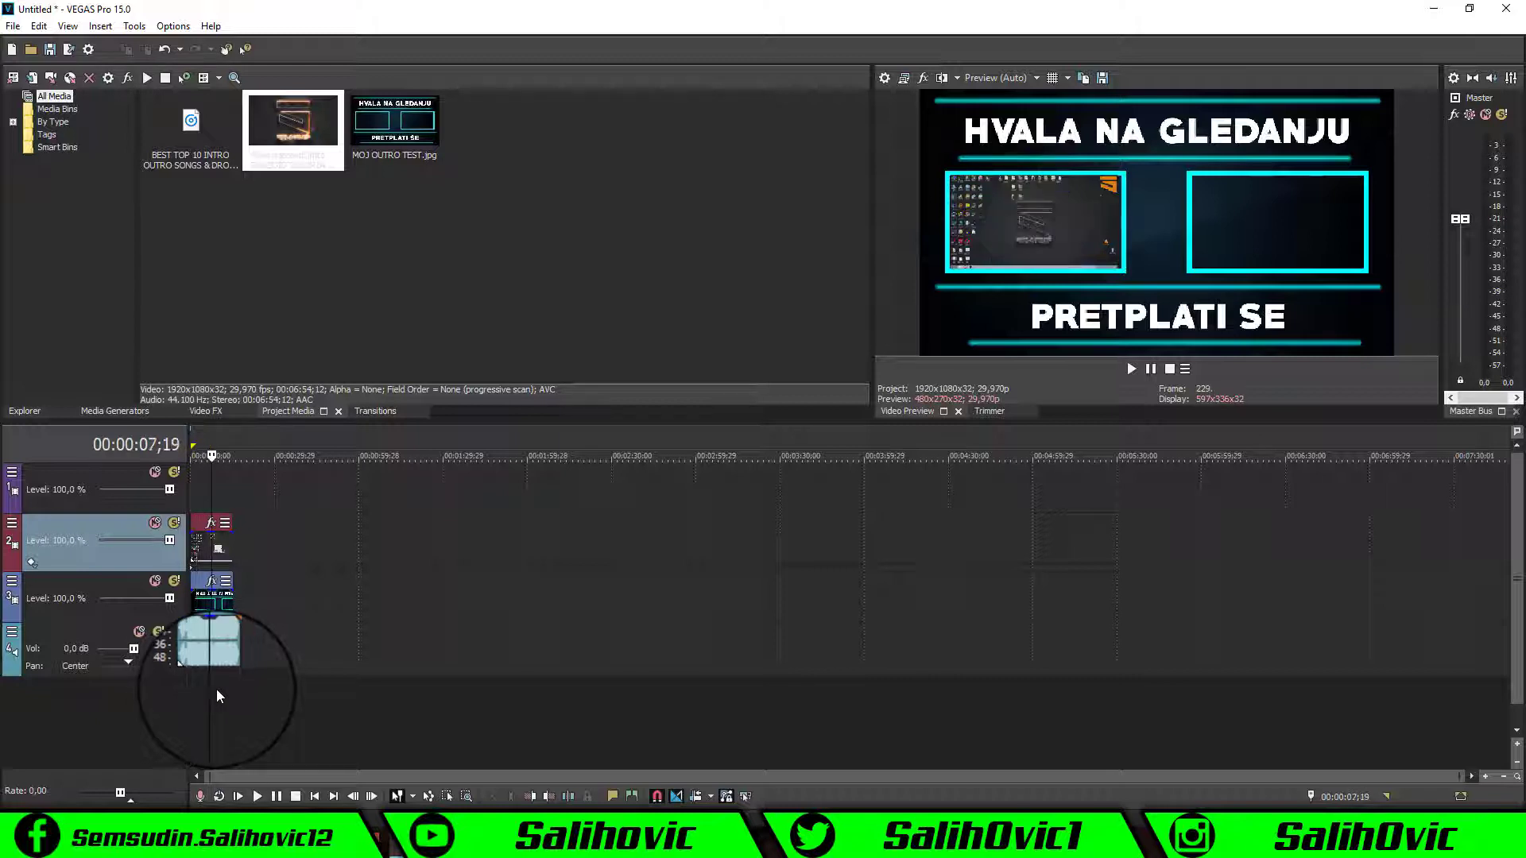
click(199, 689)
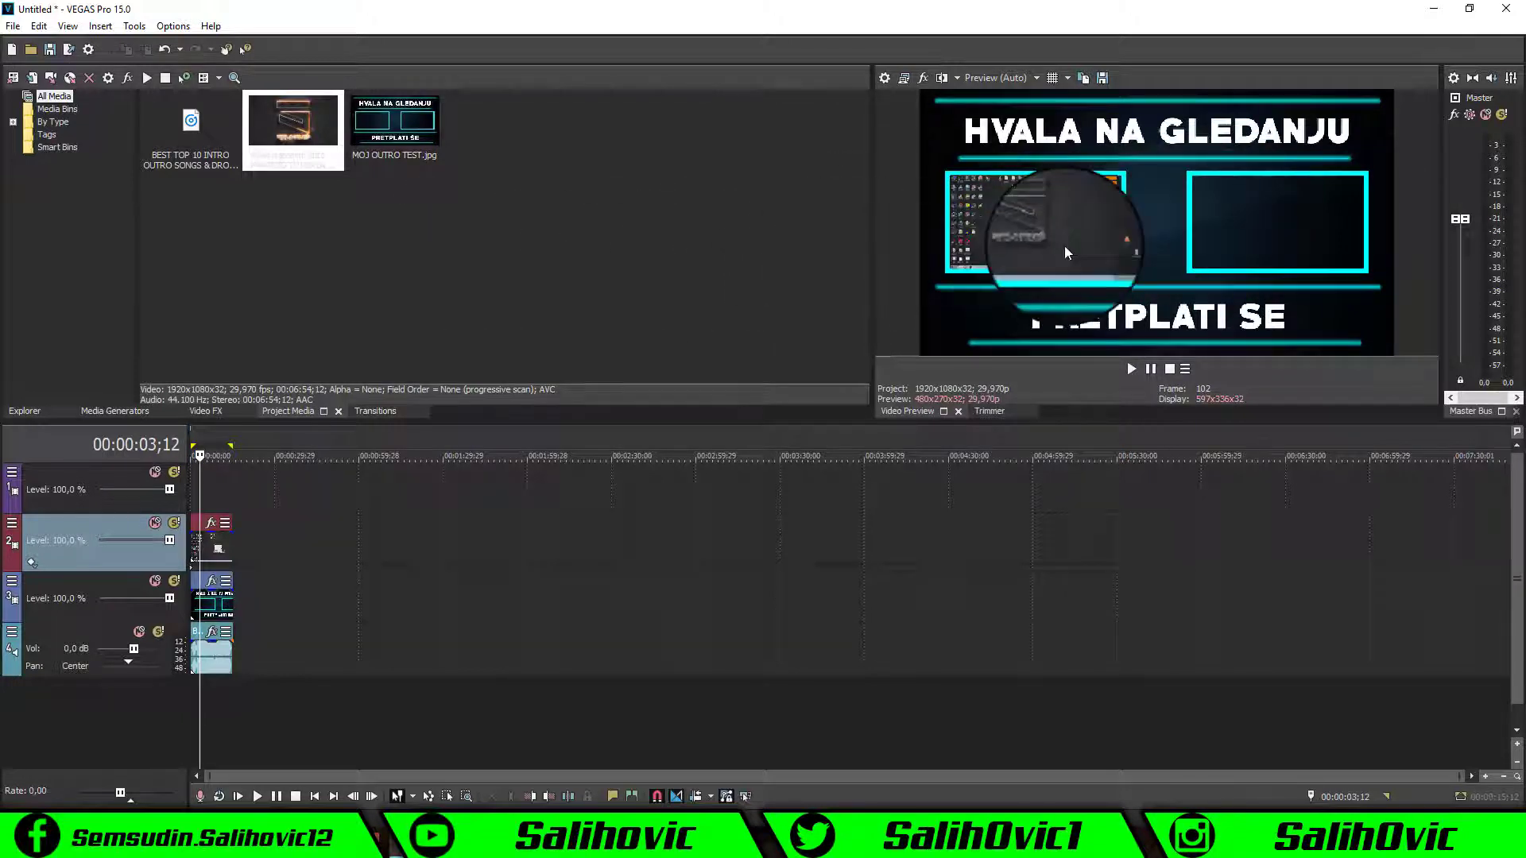
click(221, 715)
click(192, 694)
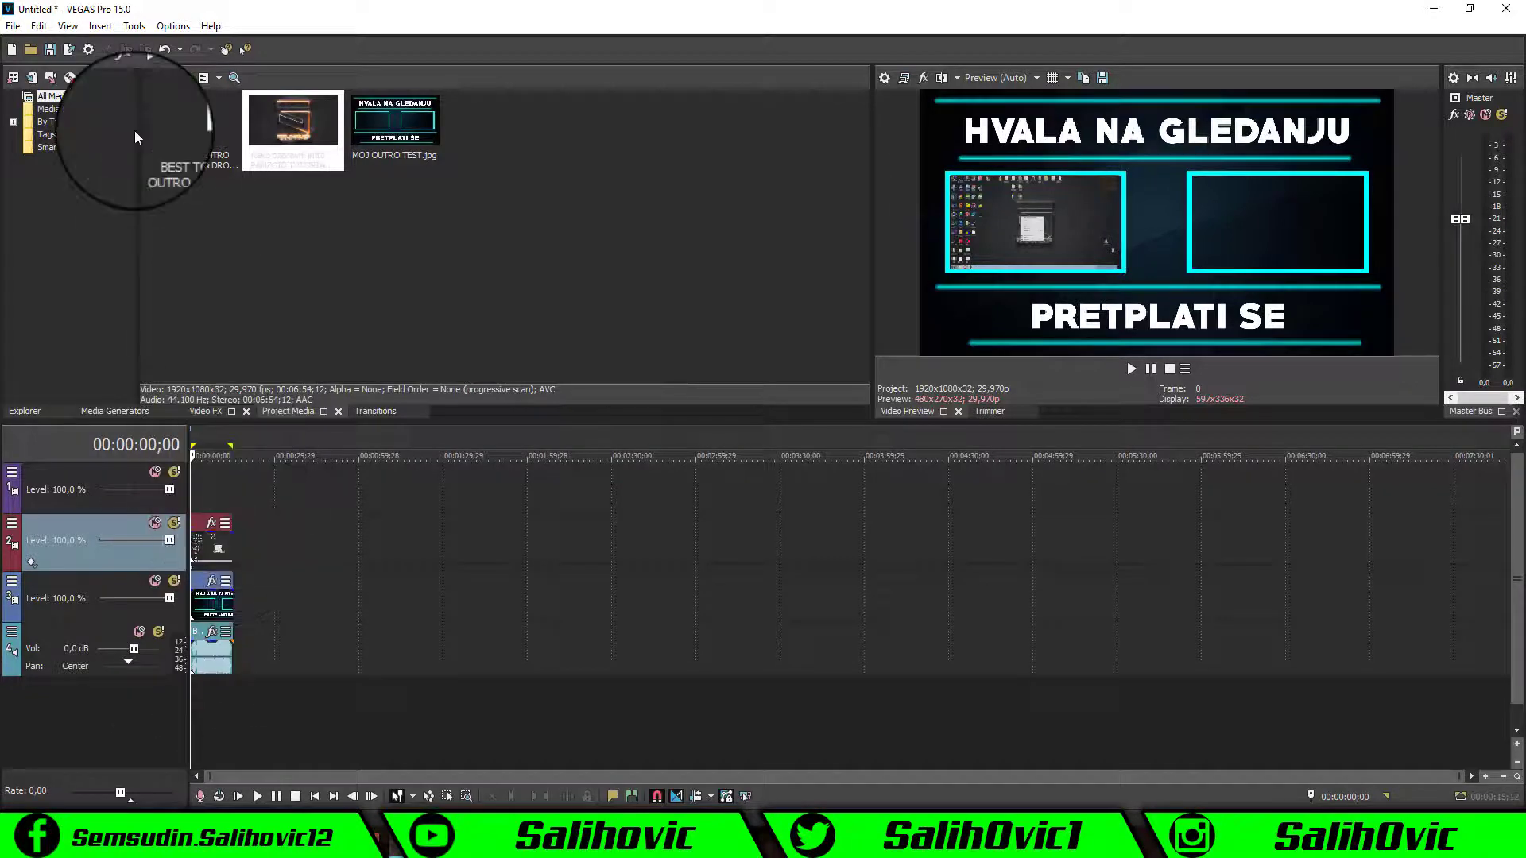
- Import the Youtube tips video and place it on the timeline
click(12, 26)
mouse_move(32, 191)
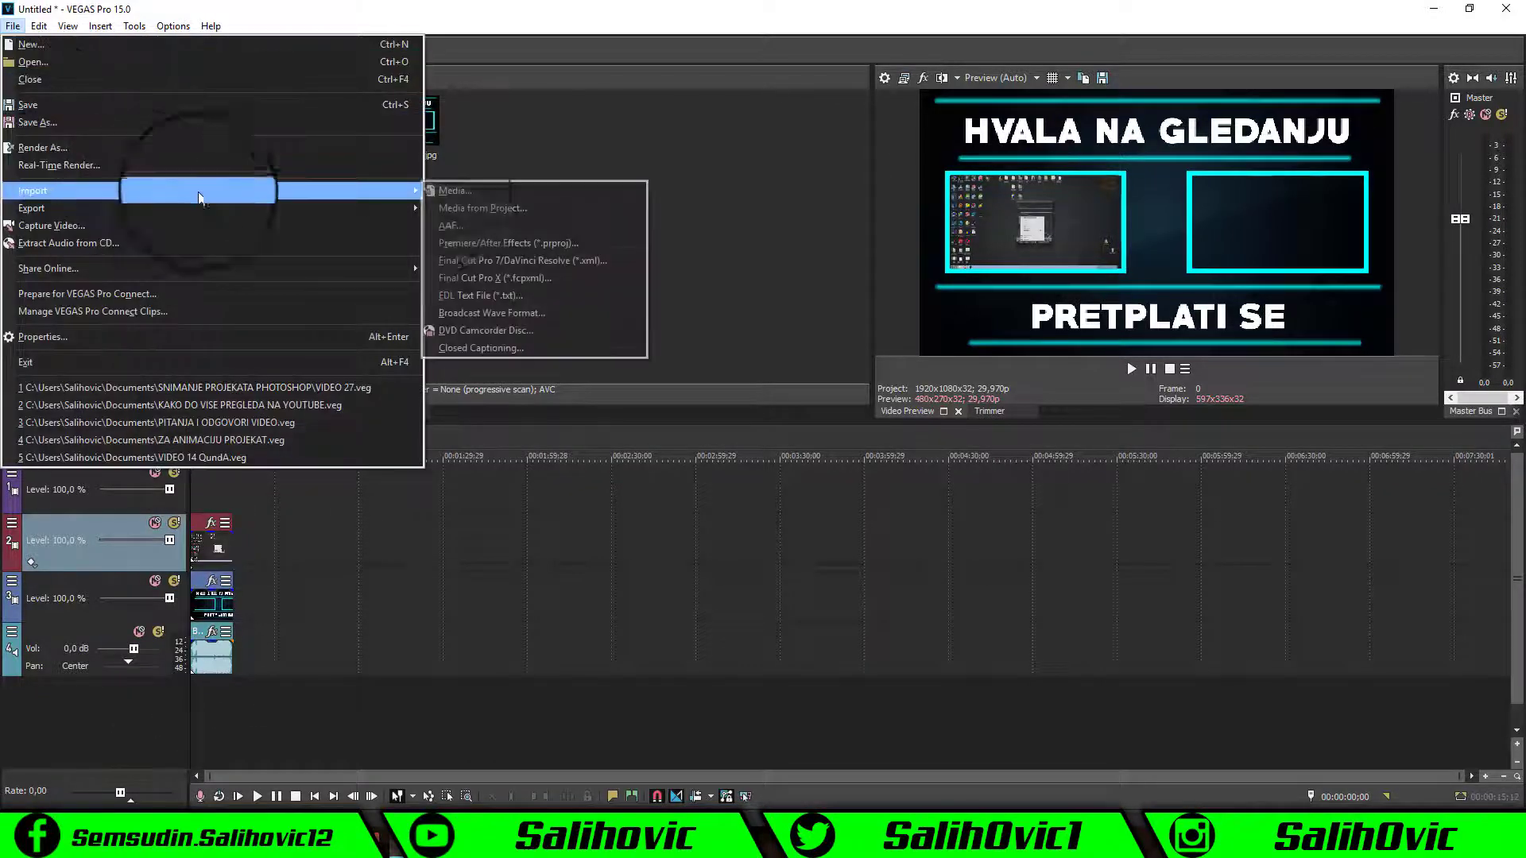
click(485, 195)
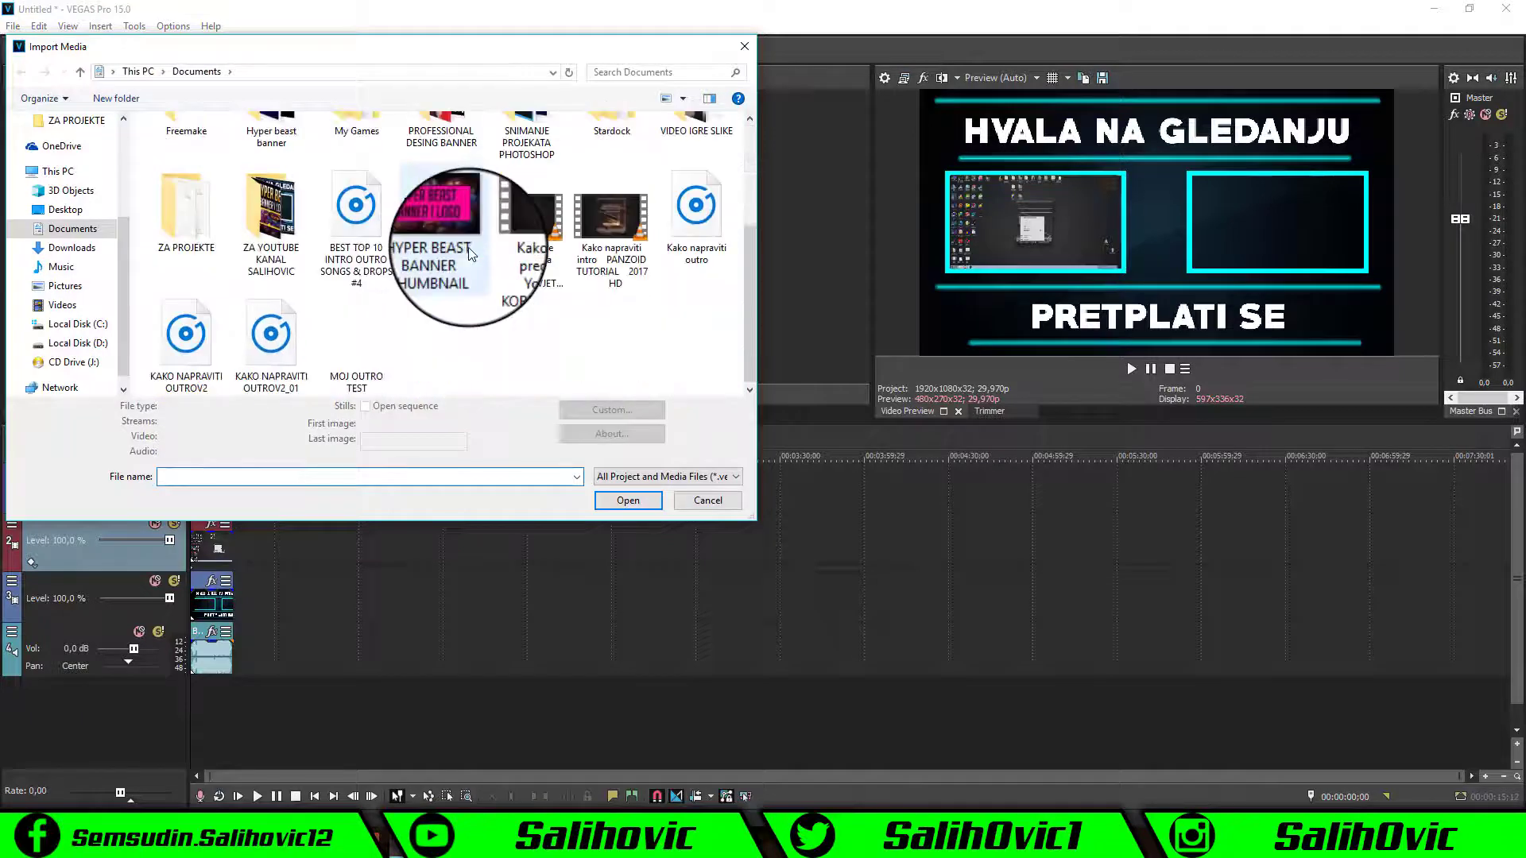
click(523, 220)
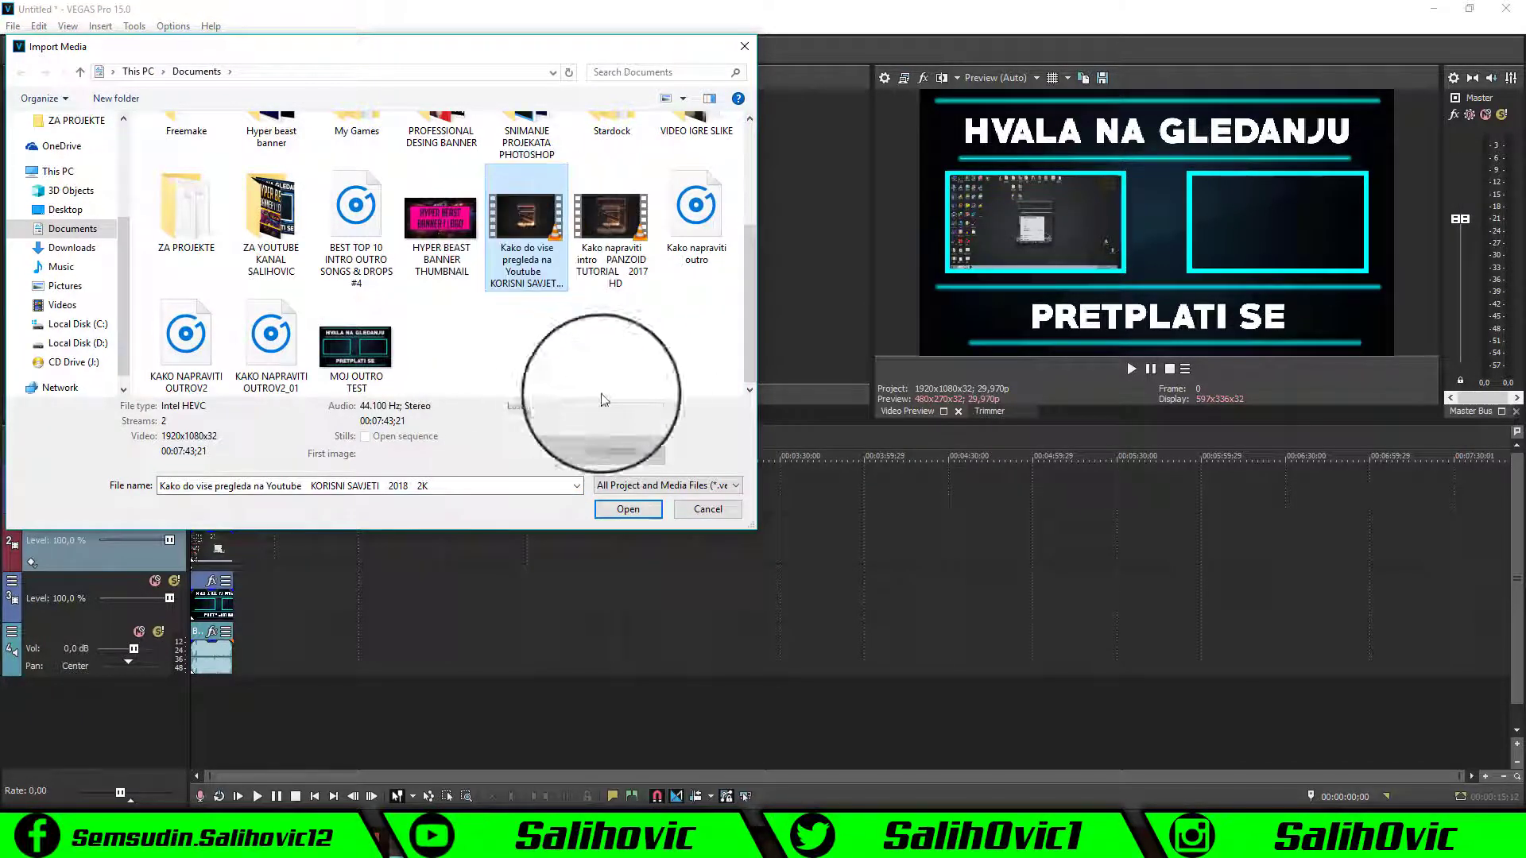
click(628, 497)
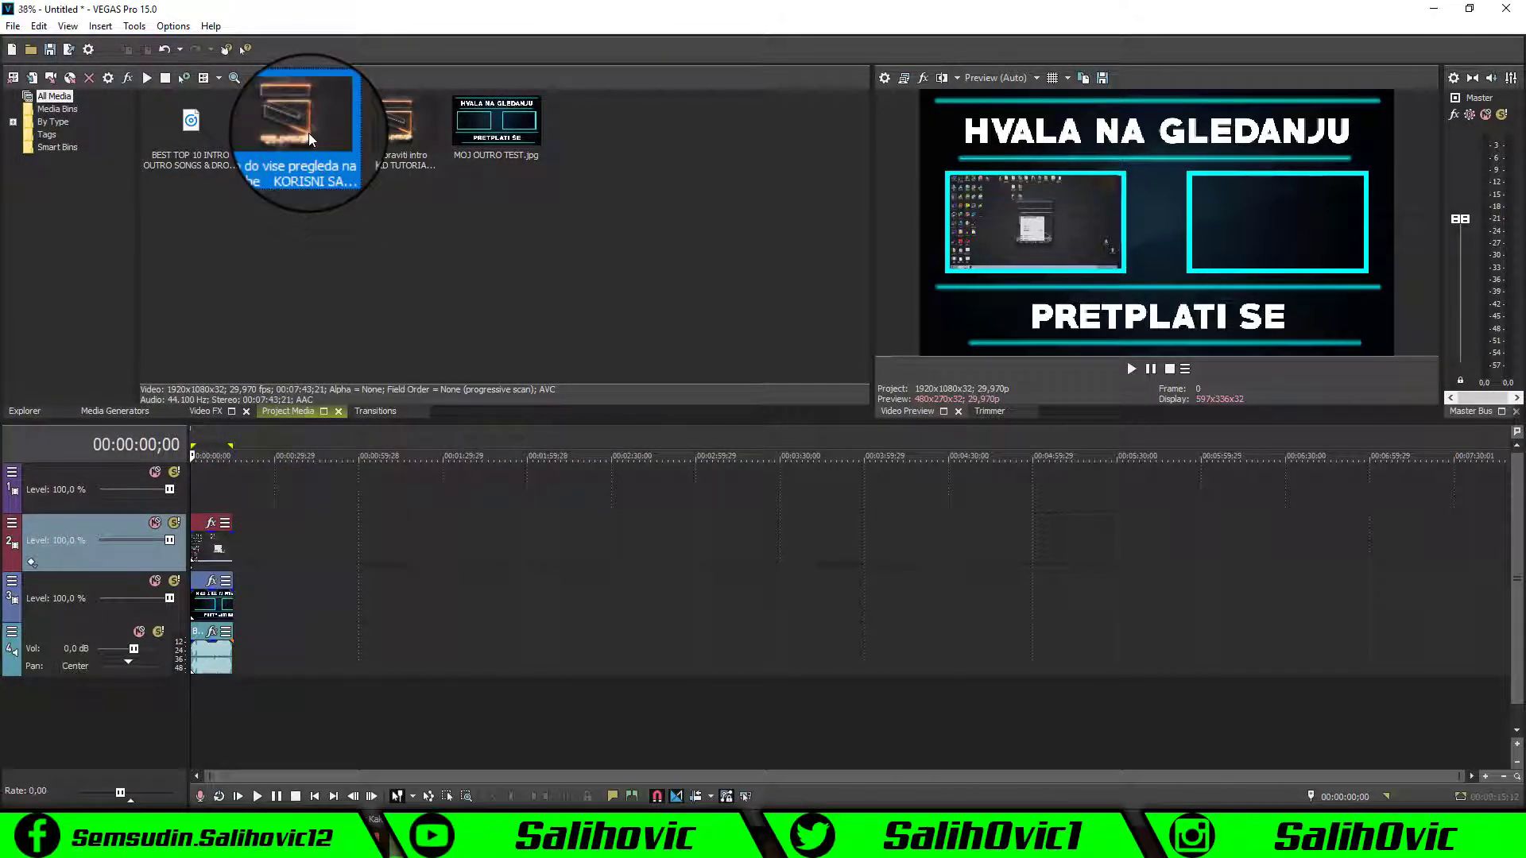
drag(308, 132, 388, 598)
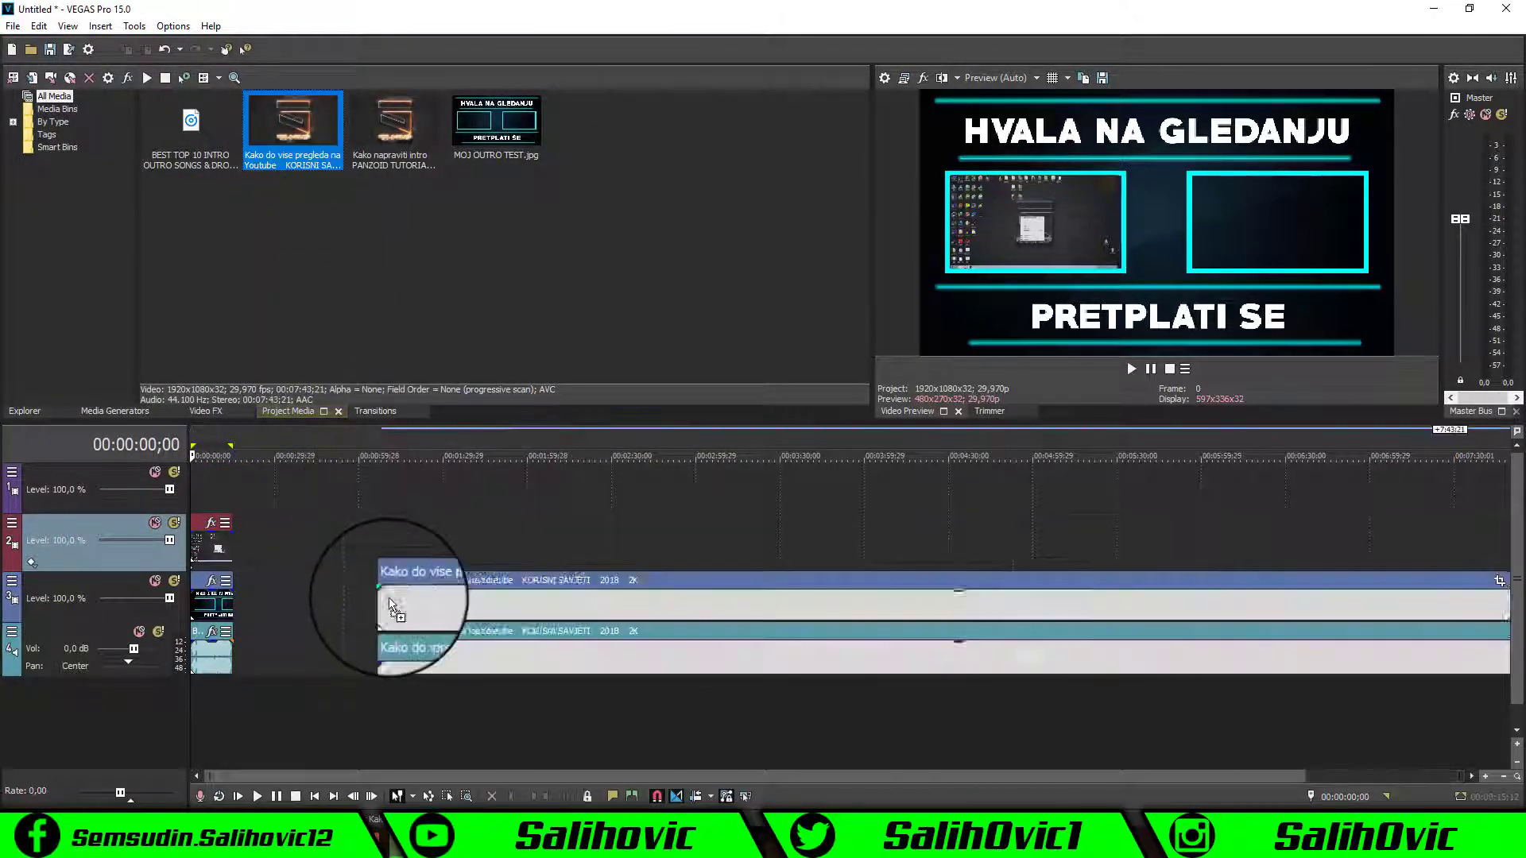
- Cut the video at about 1:32 and delete the part before it
drag(385, 694, 418, 693)
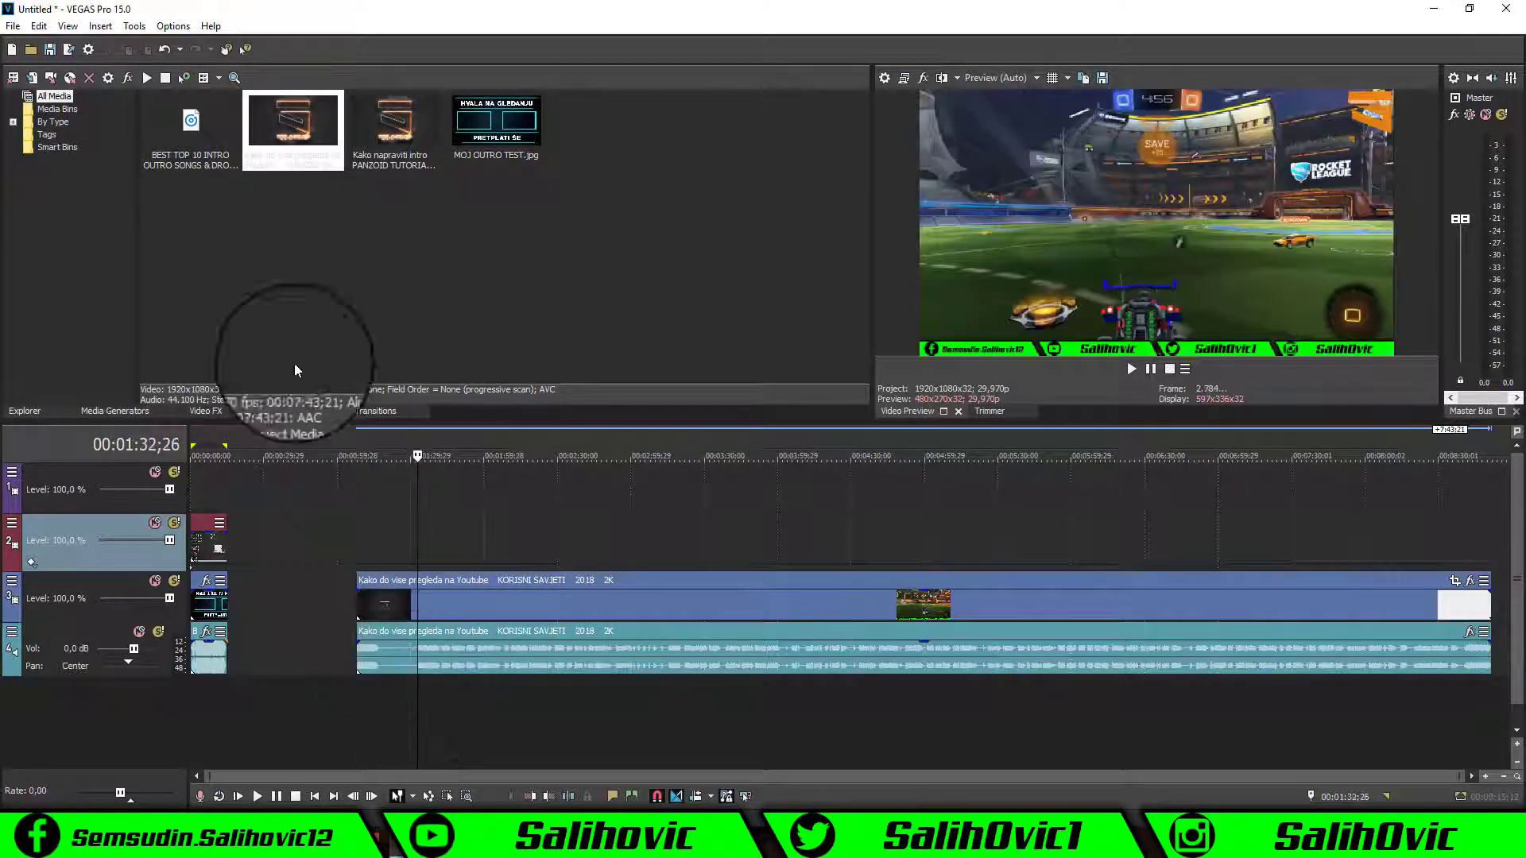
click(38, 25)
click(68, 274)
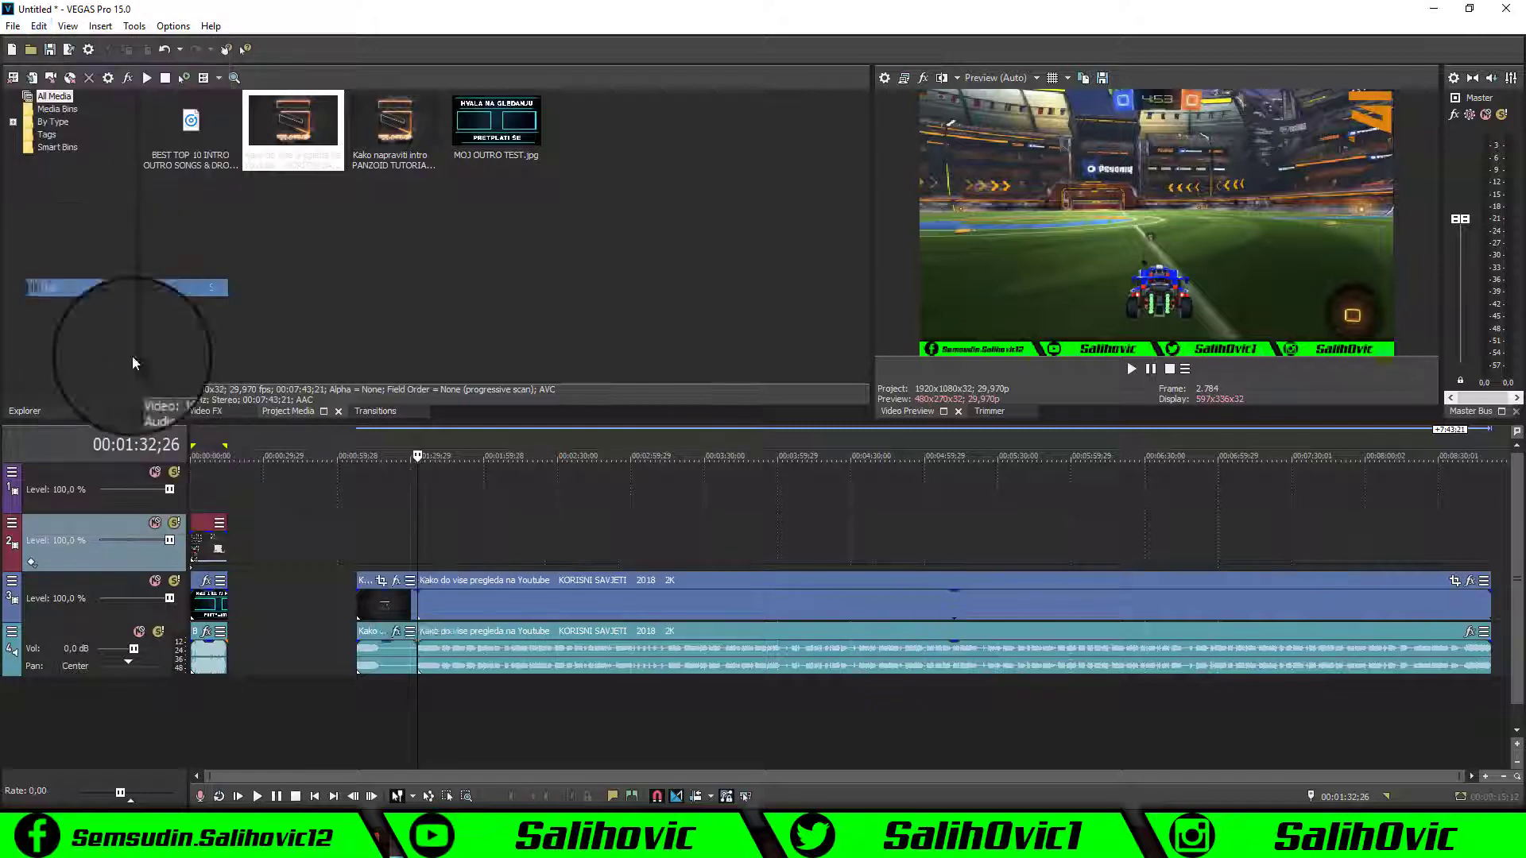
right_click(371, 586)
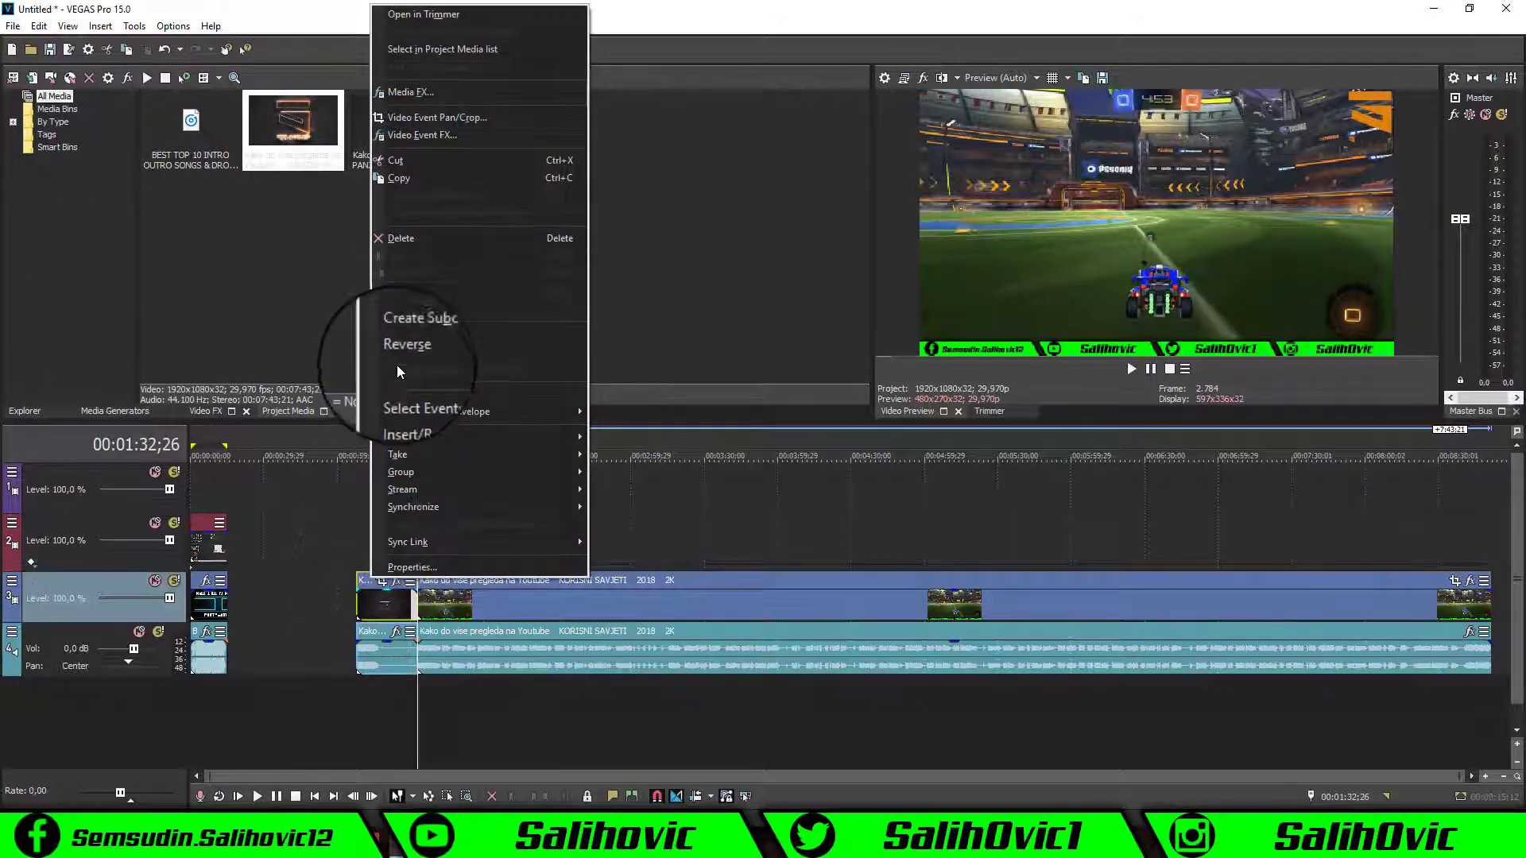
click(399, 240)
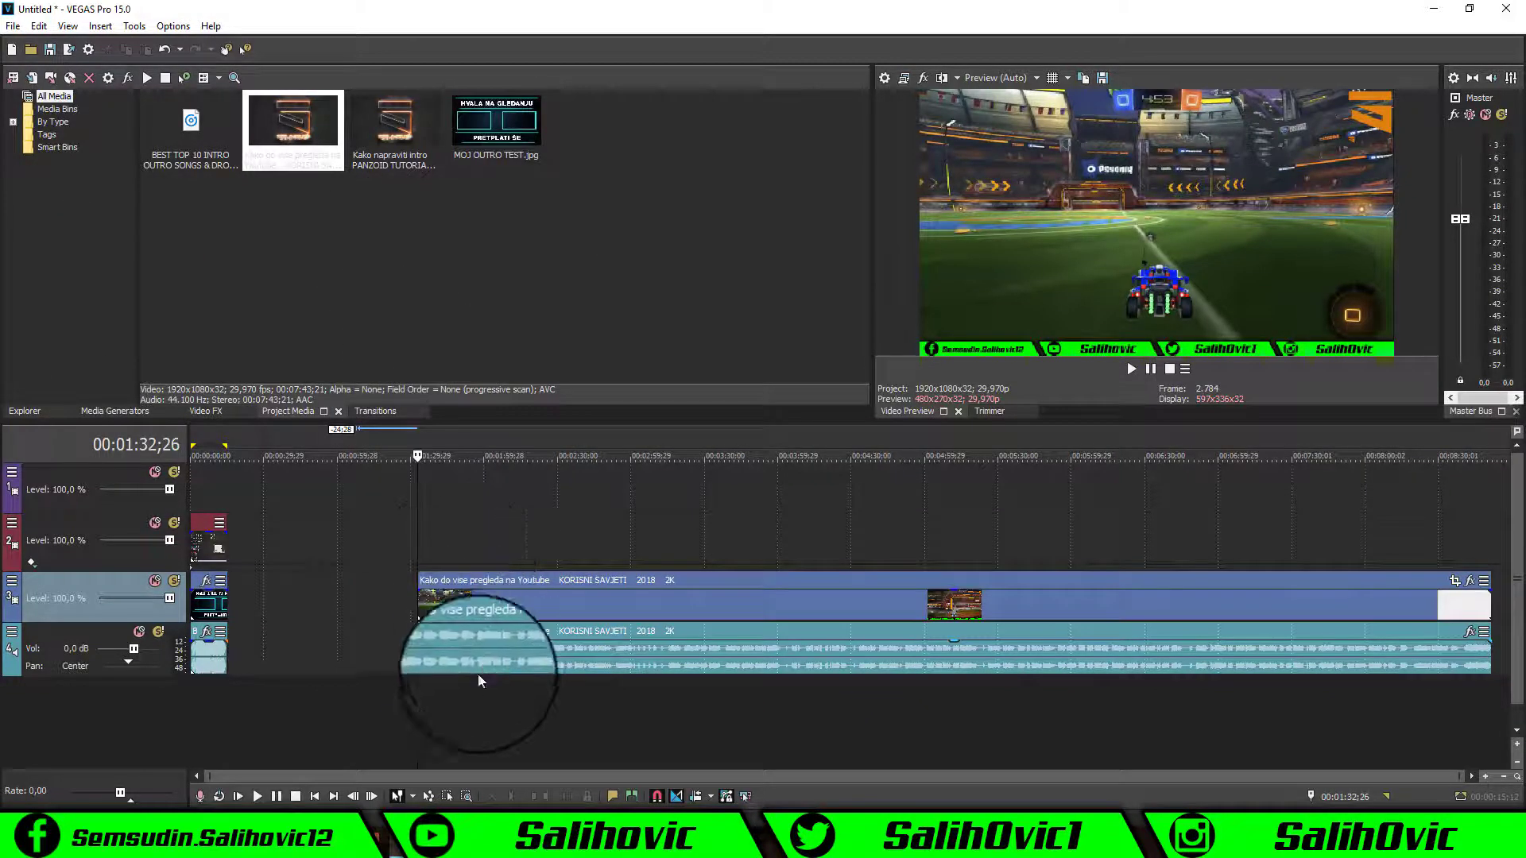
- Split the video at 00:01:58;24 and delete the part after it
click(479, 698)
click(481, 698)
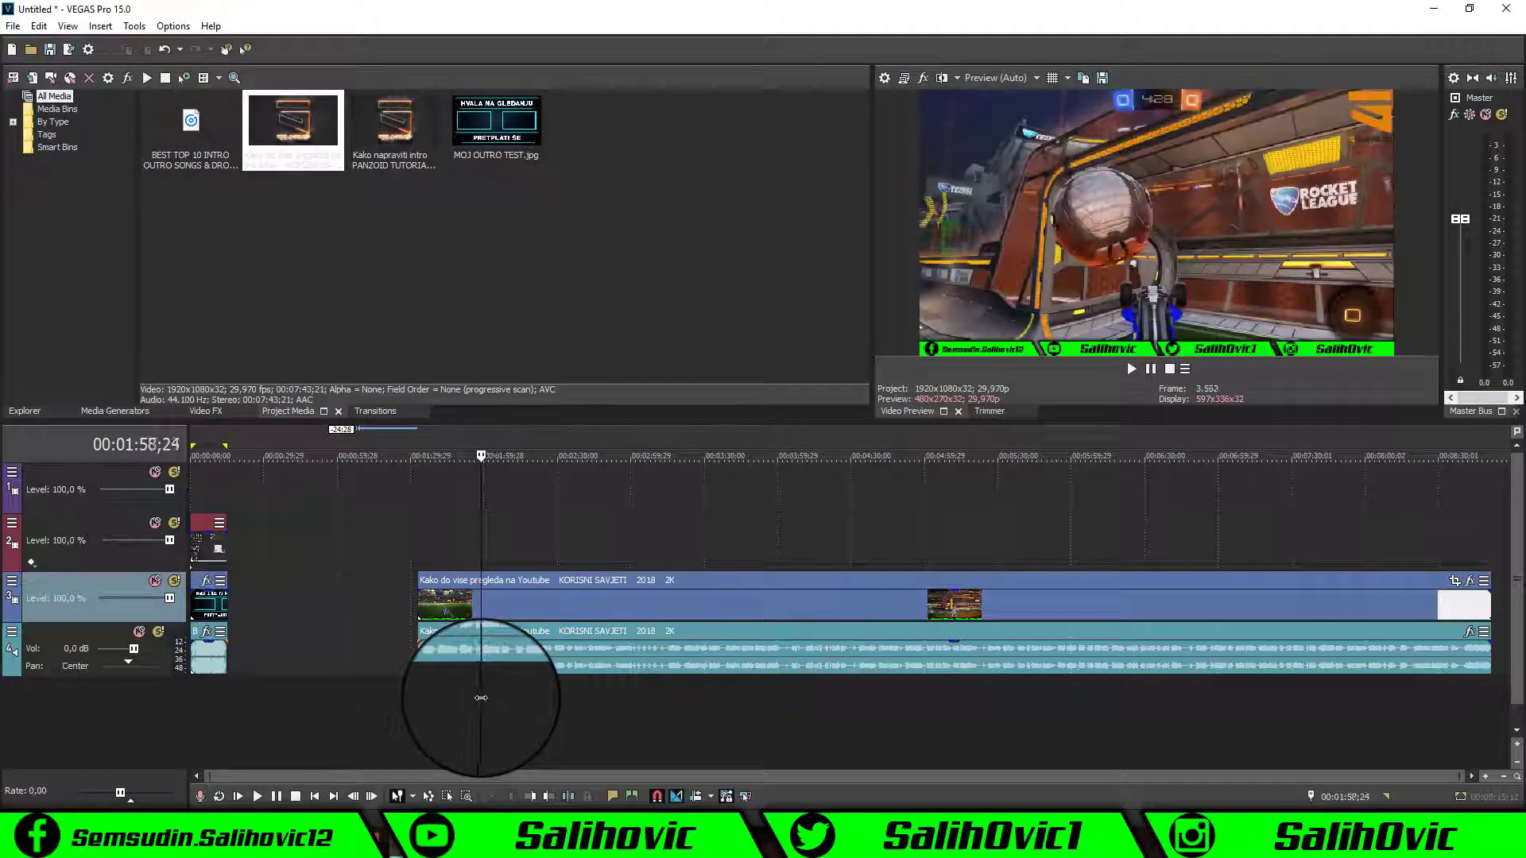
click(38, 26)
click(67, 298)
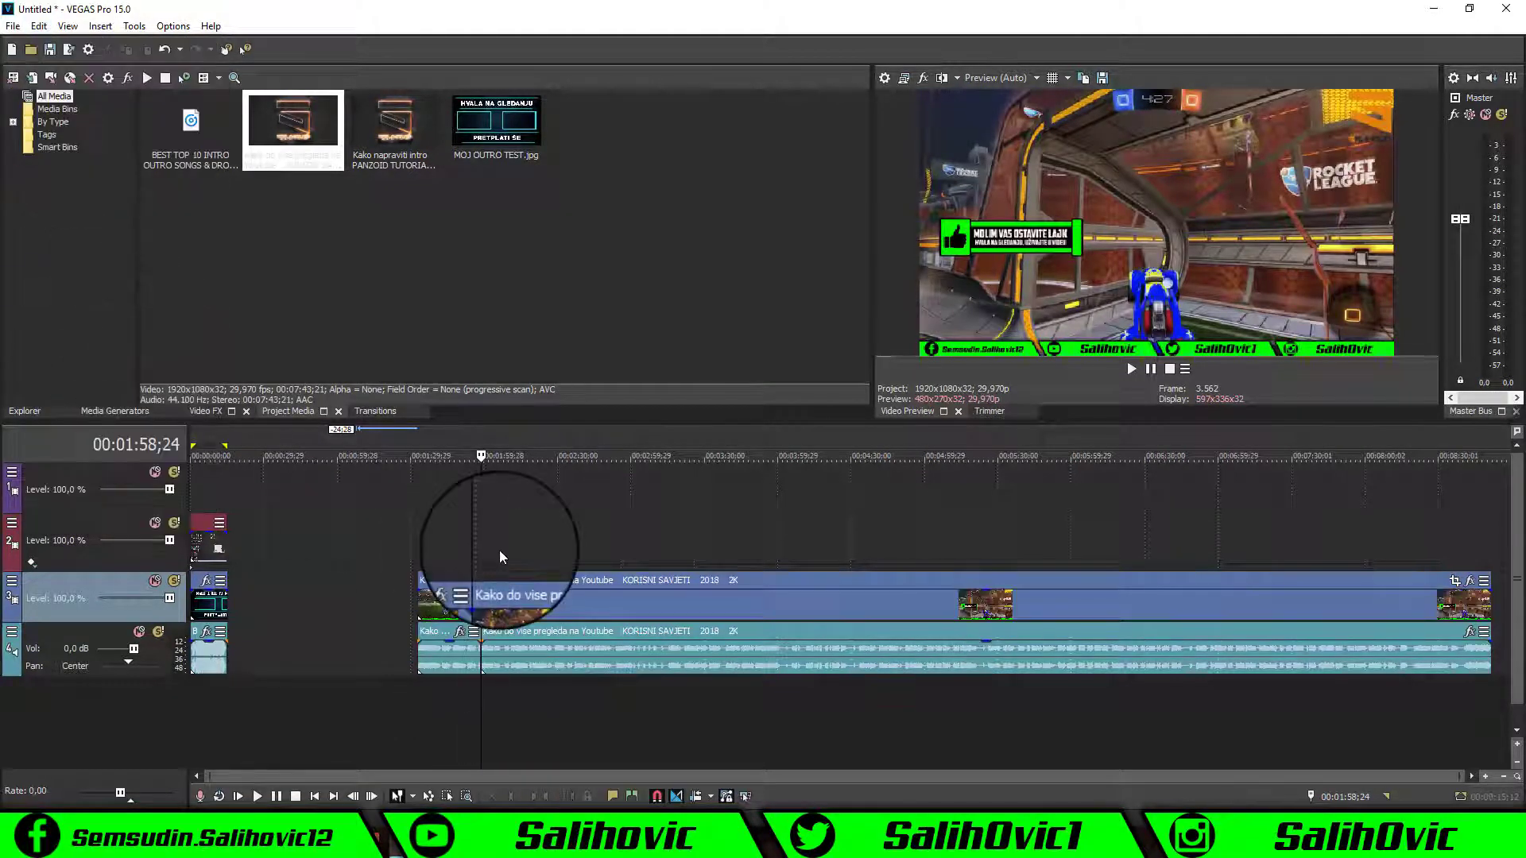
right_click(549, 585)
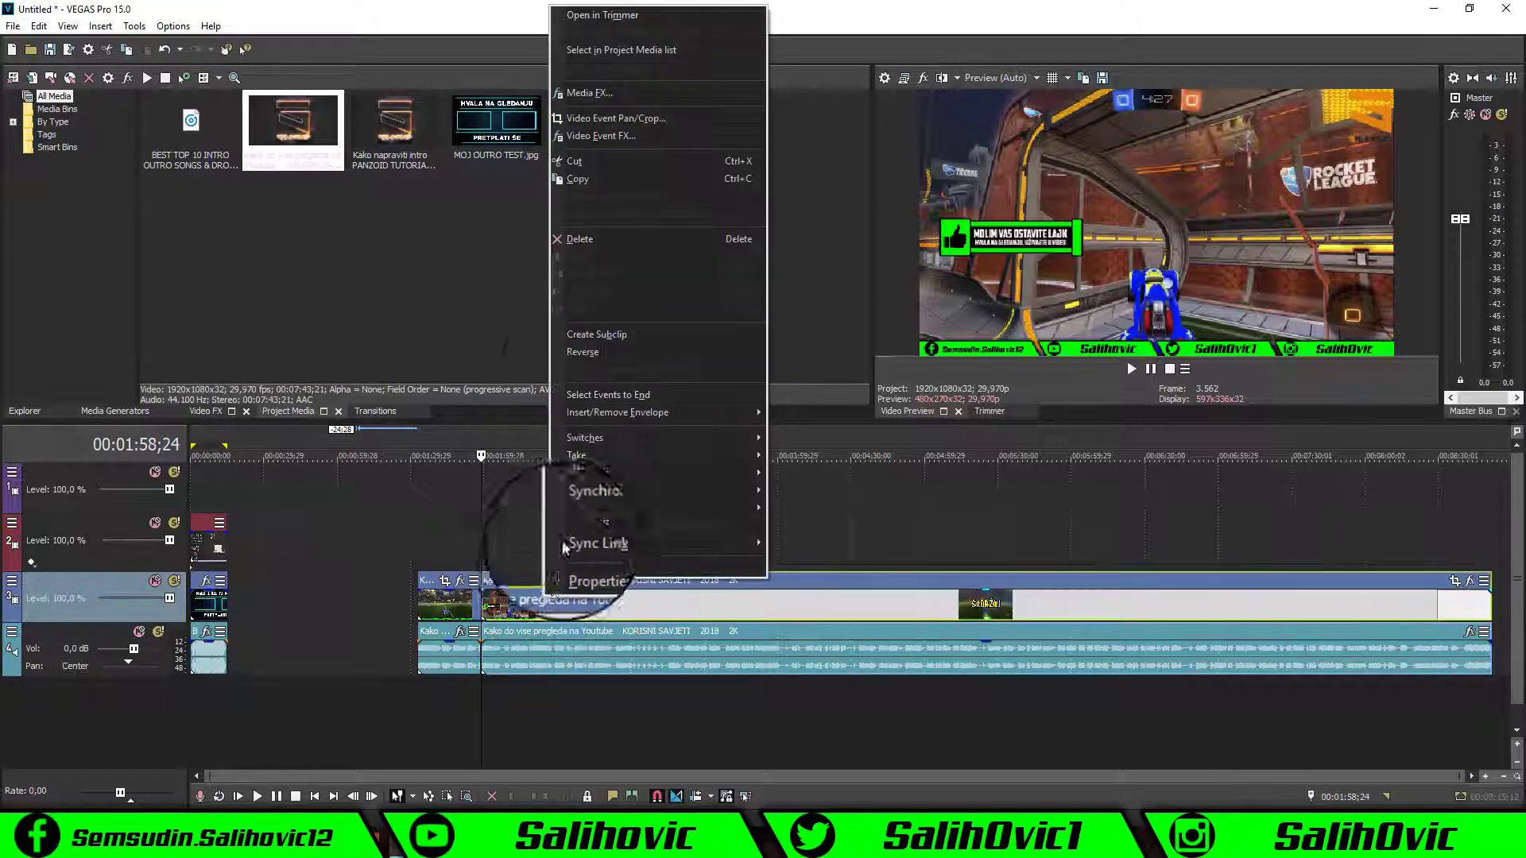
click(574, 238)
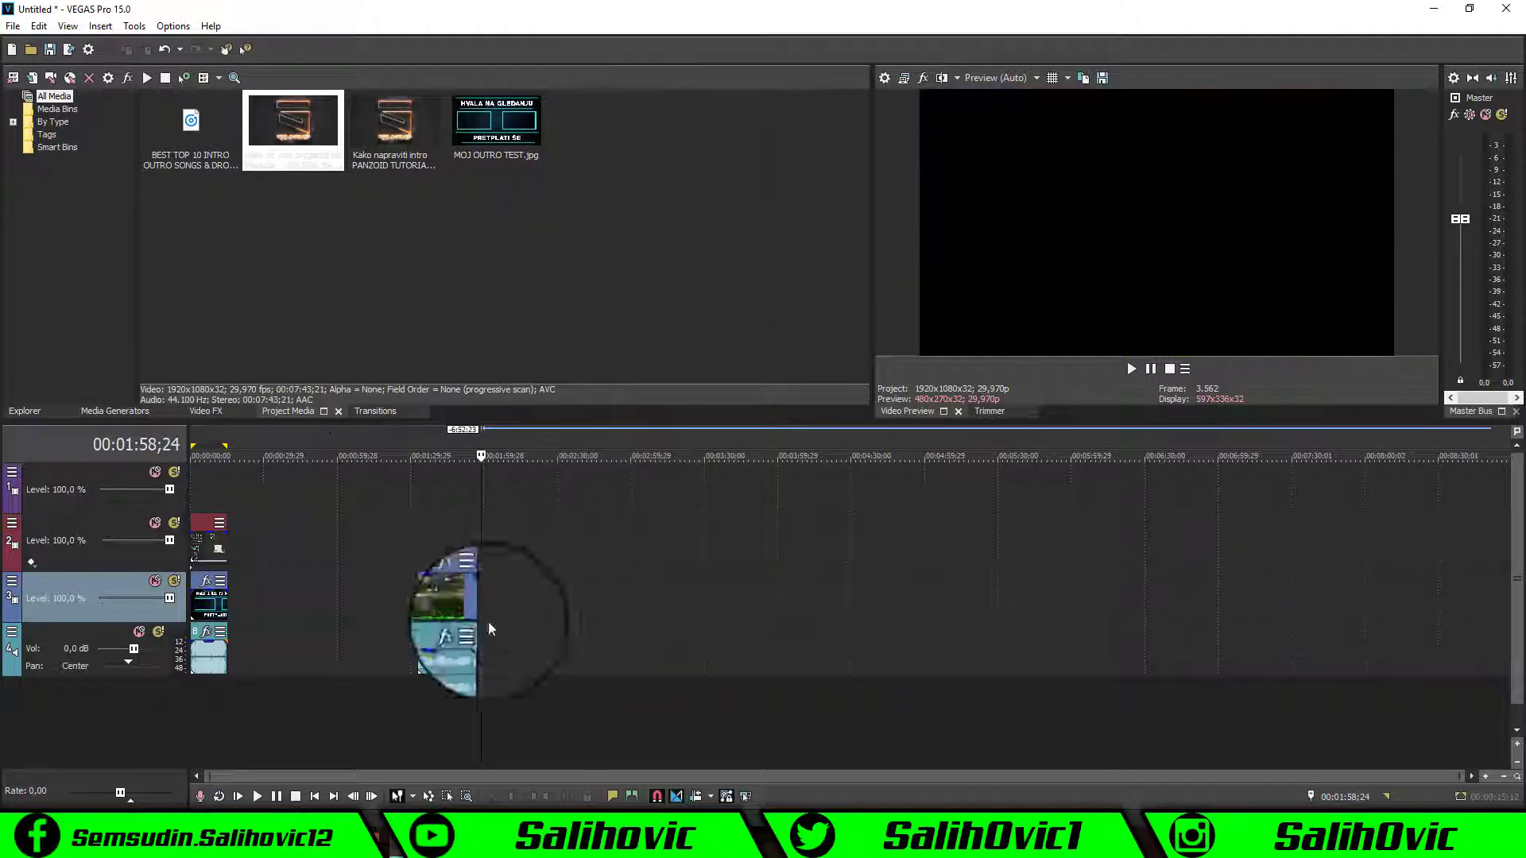
- Move the video clip to the start of track 1 and delete its audio event
click(432, 586)
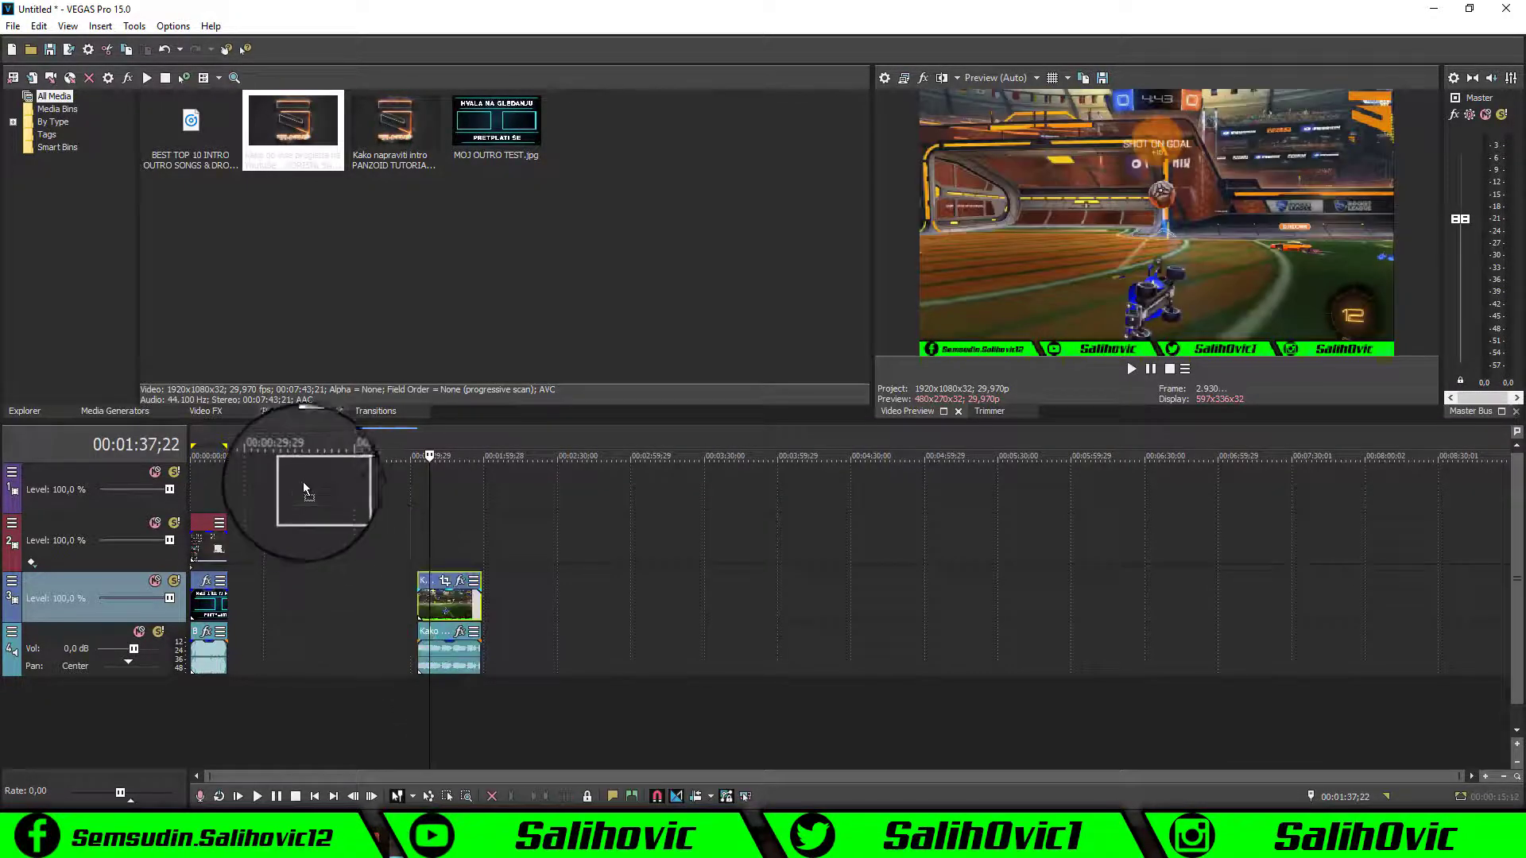
drag(270, 493, 202, 483)
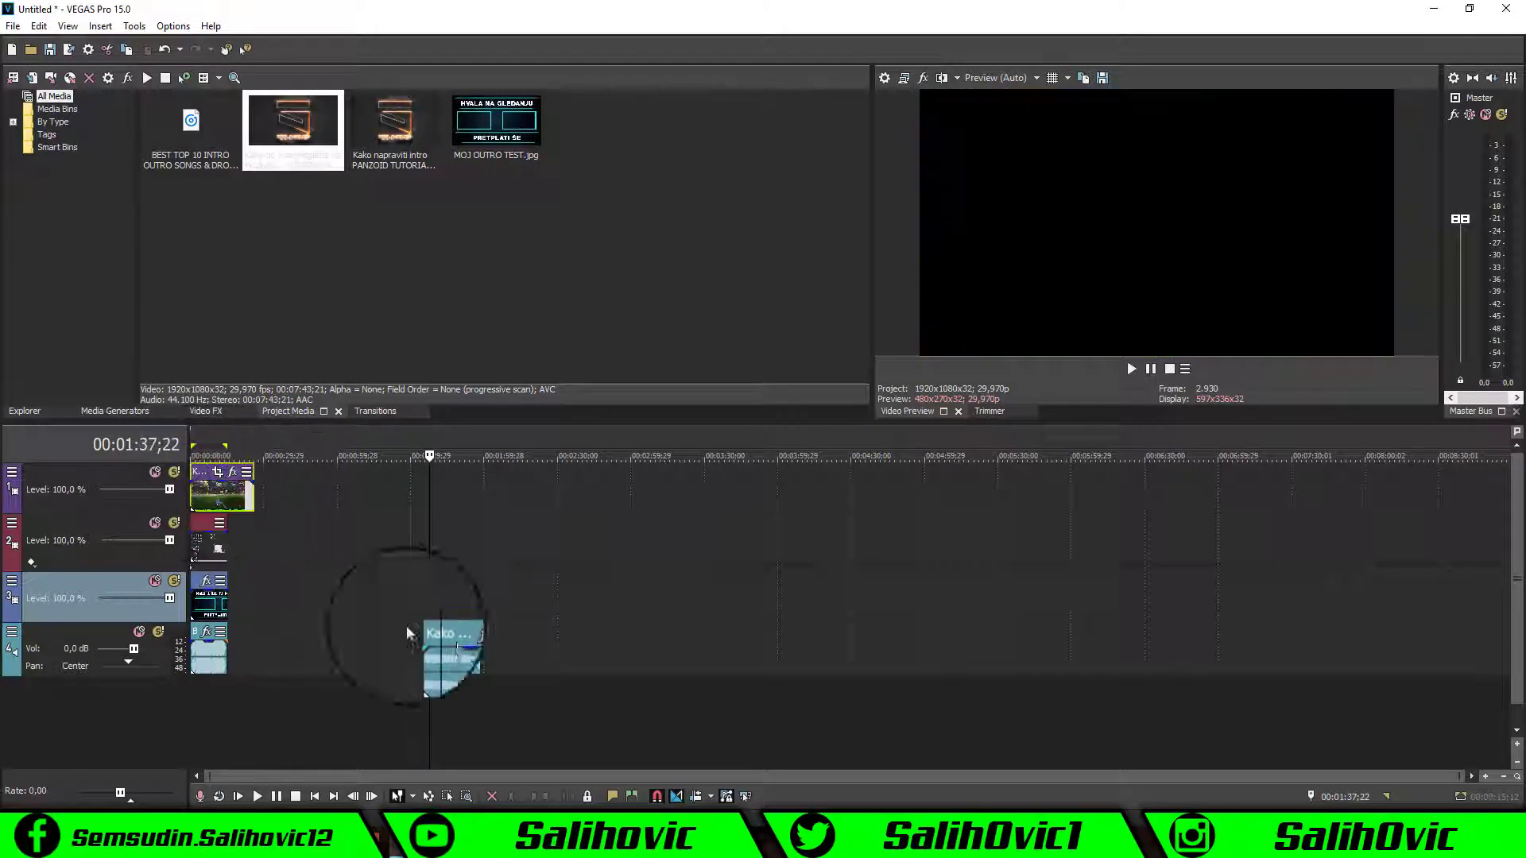
right_click(442, 628)
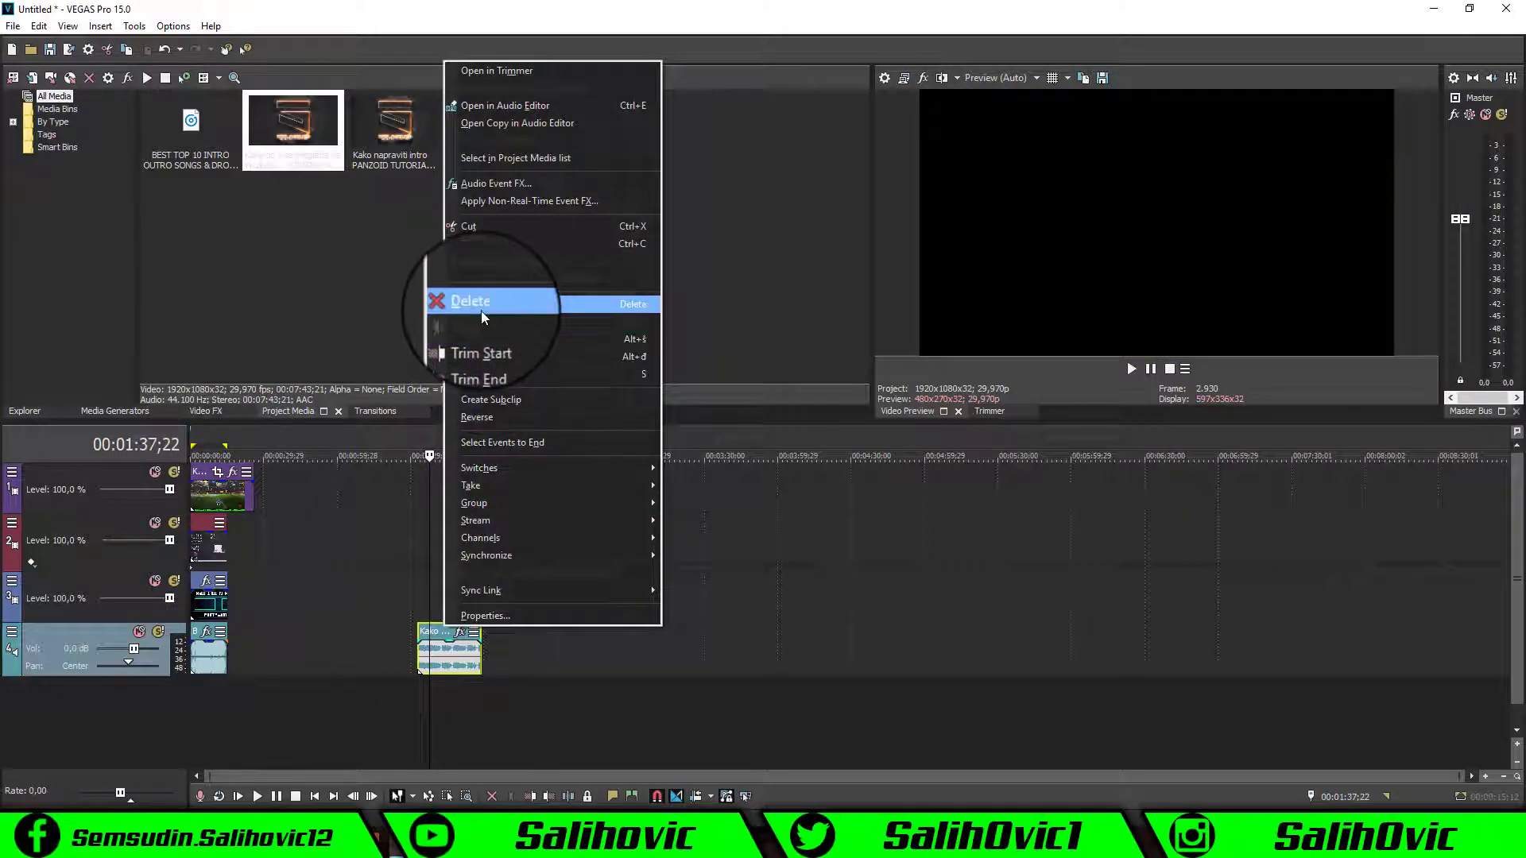
click(516, 305)
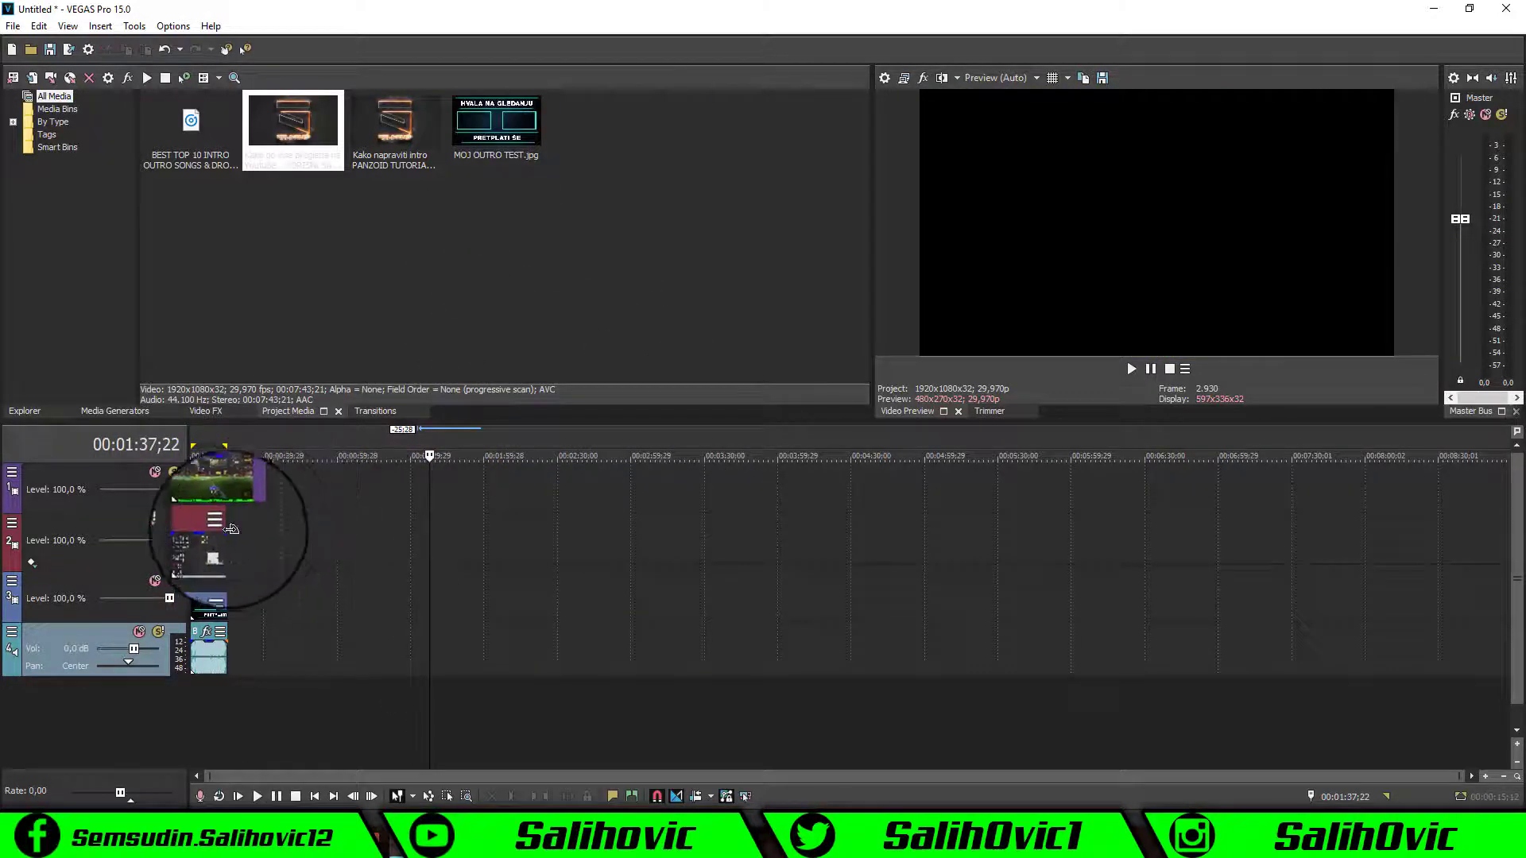
- Trim the top clip so it ends at the outro's end, 00:00:14;26
click(227, 455)
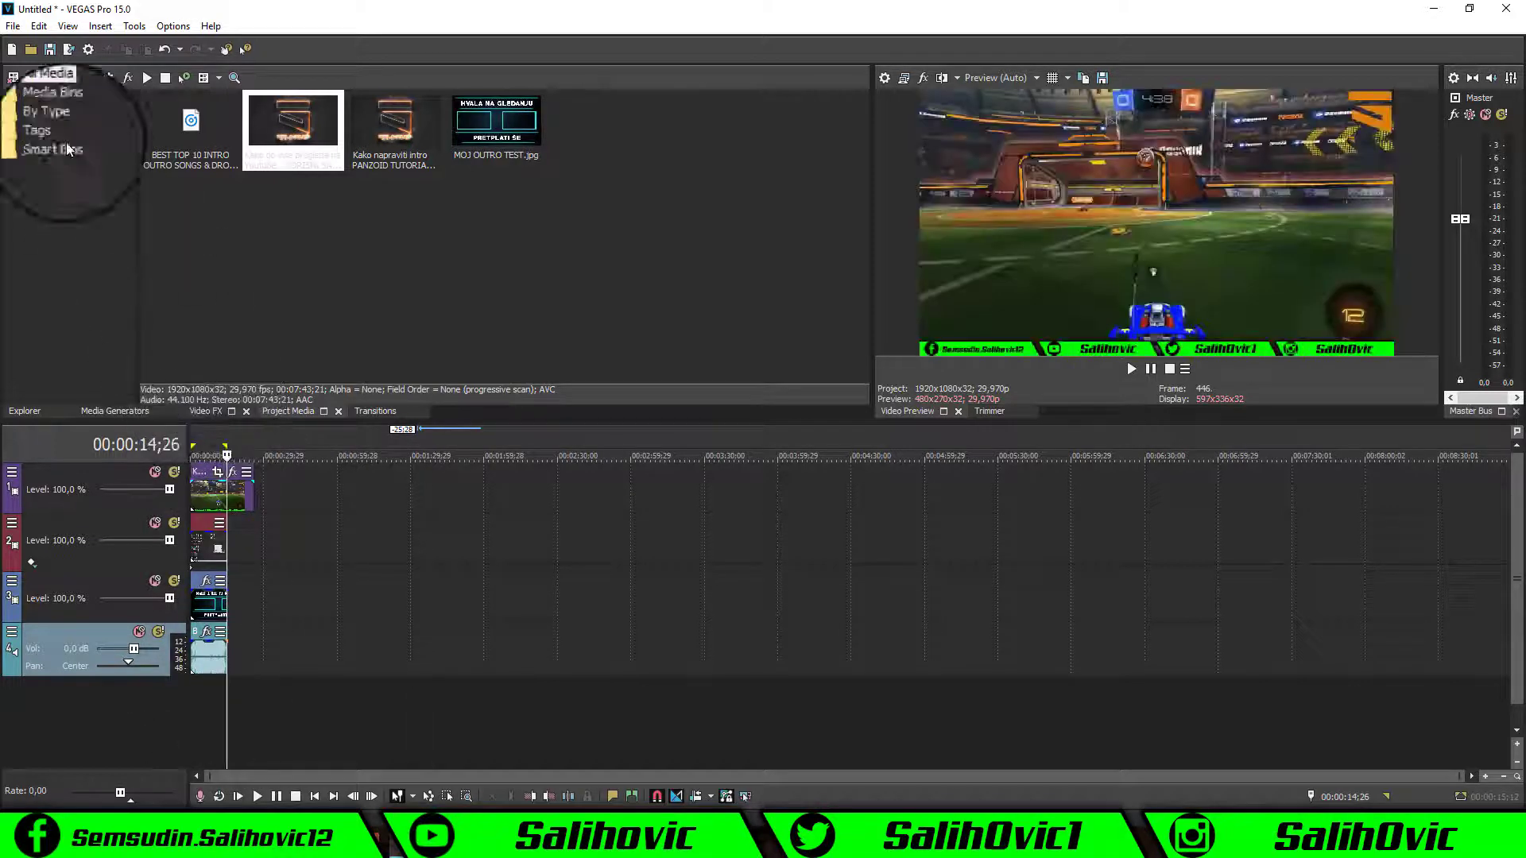
click(39, 26)
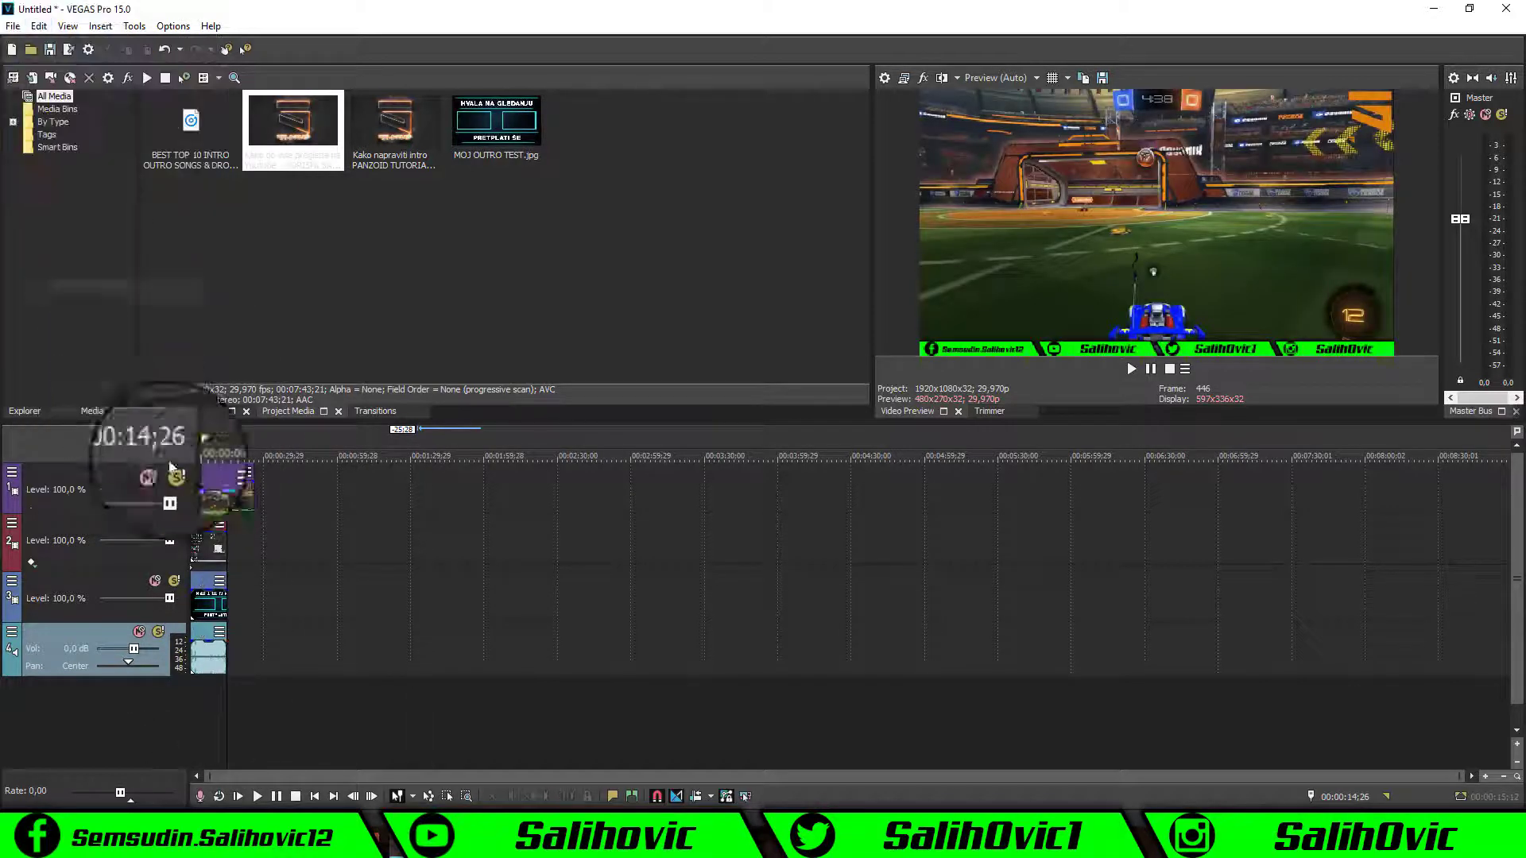
right_click(240, 499)
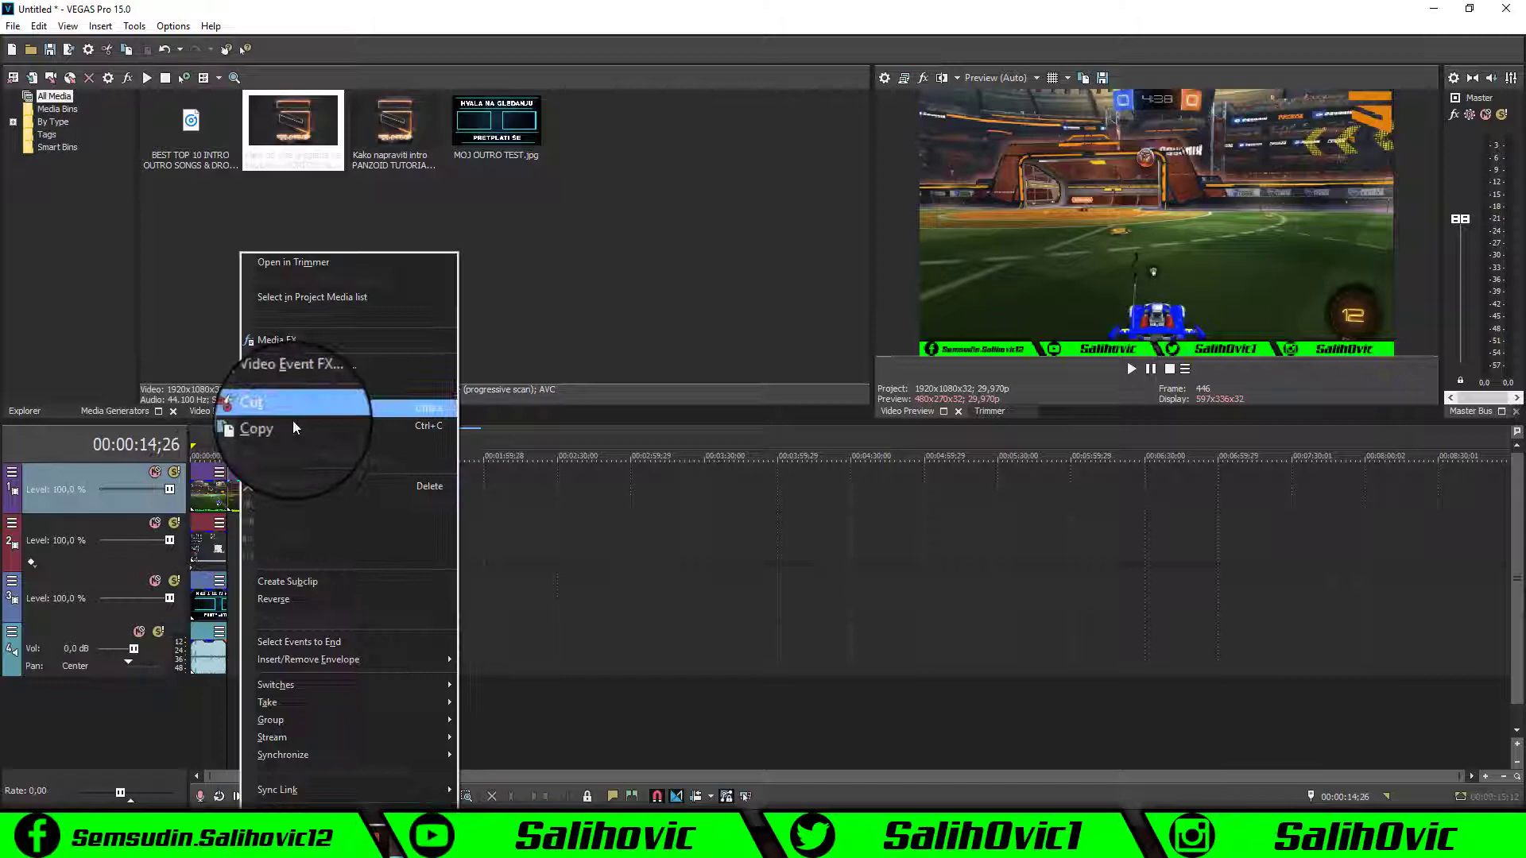
click(280, 483)
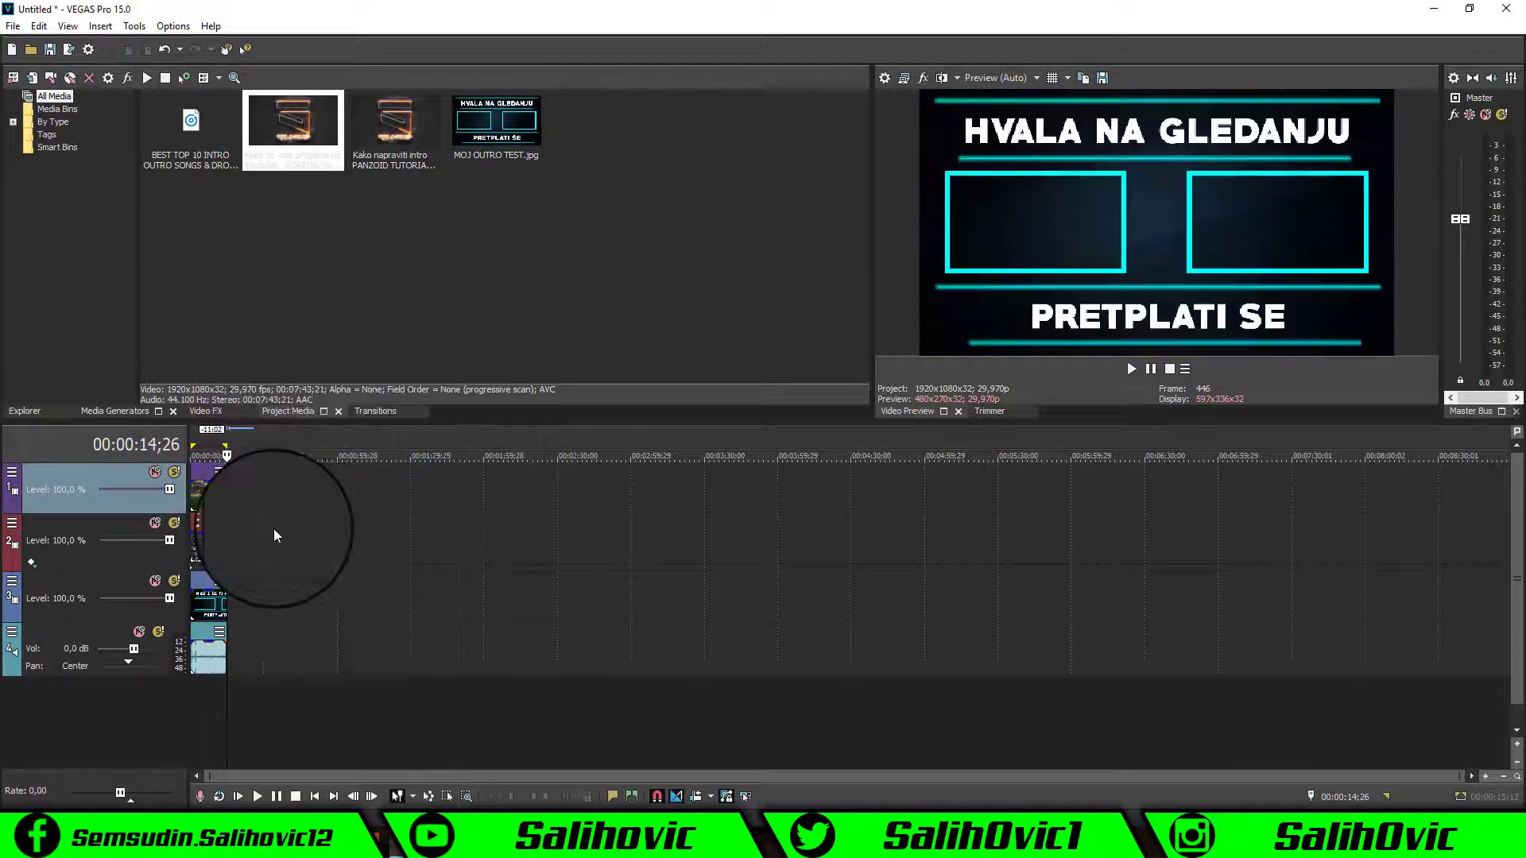
- Shrink track 1's clip with Track Motion so it fits the right cyan frame
click(15, 474)
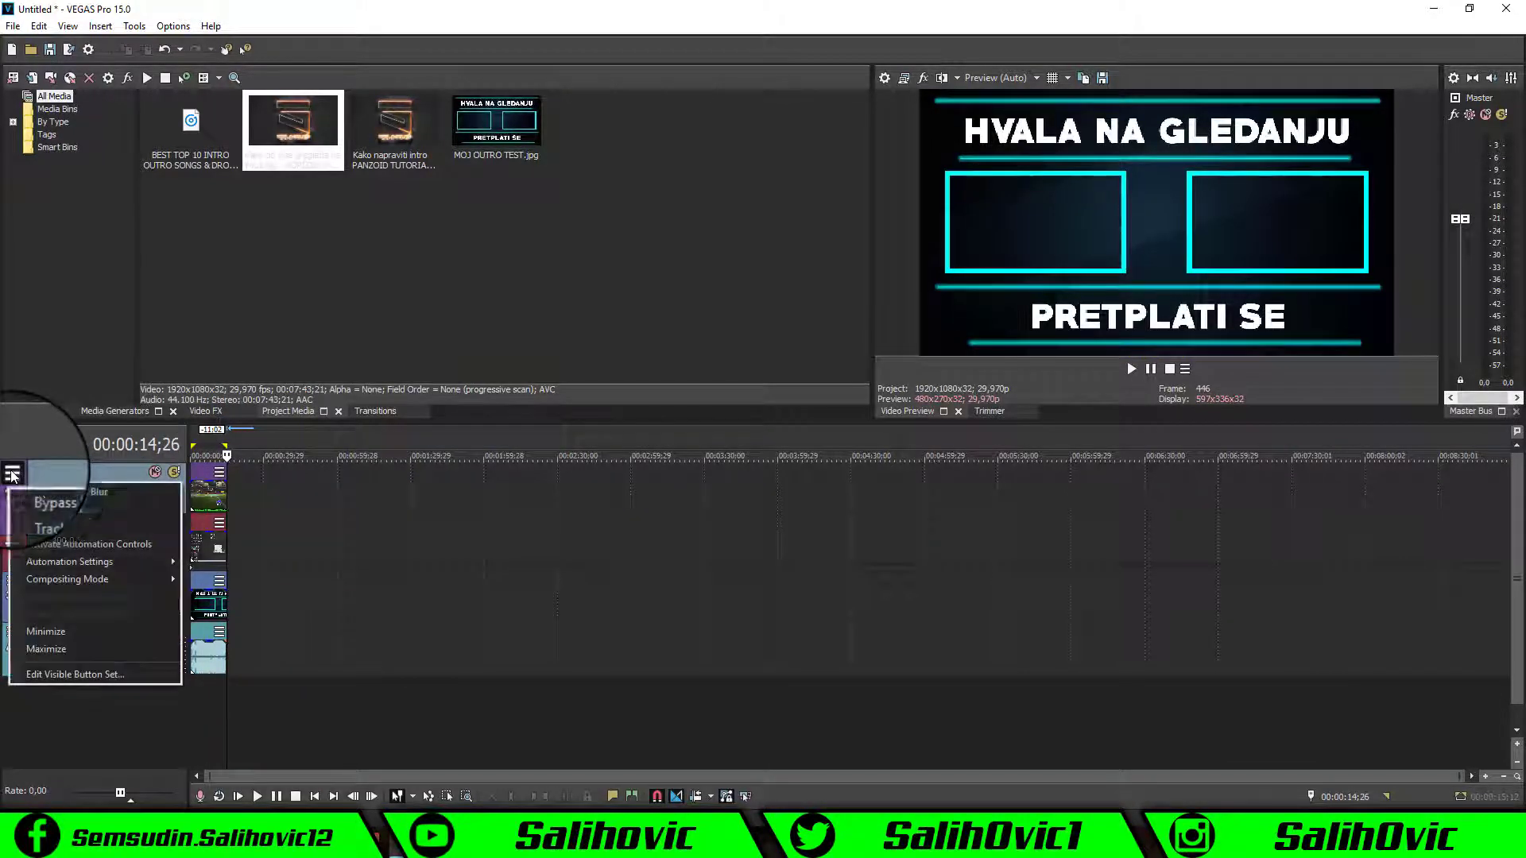
click(43, 508)
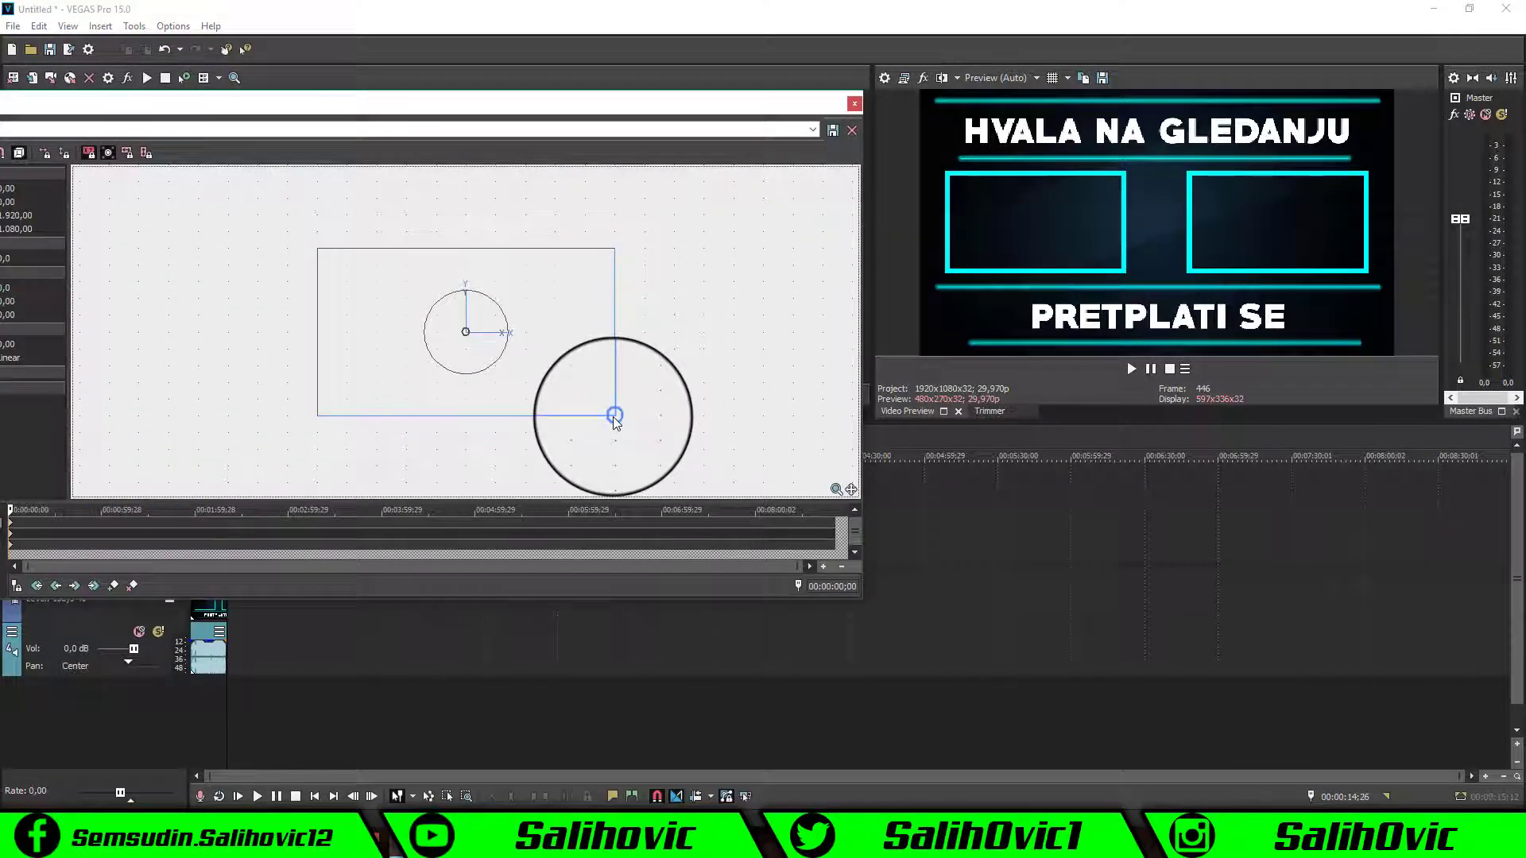
click(852, 105)
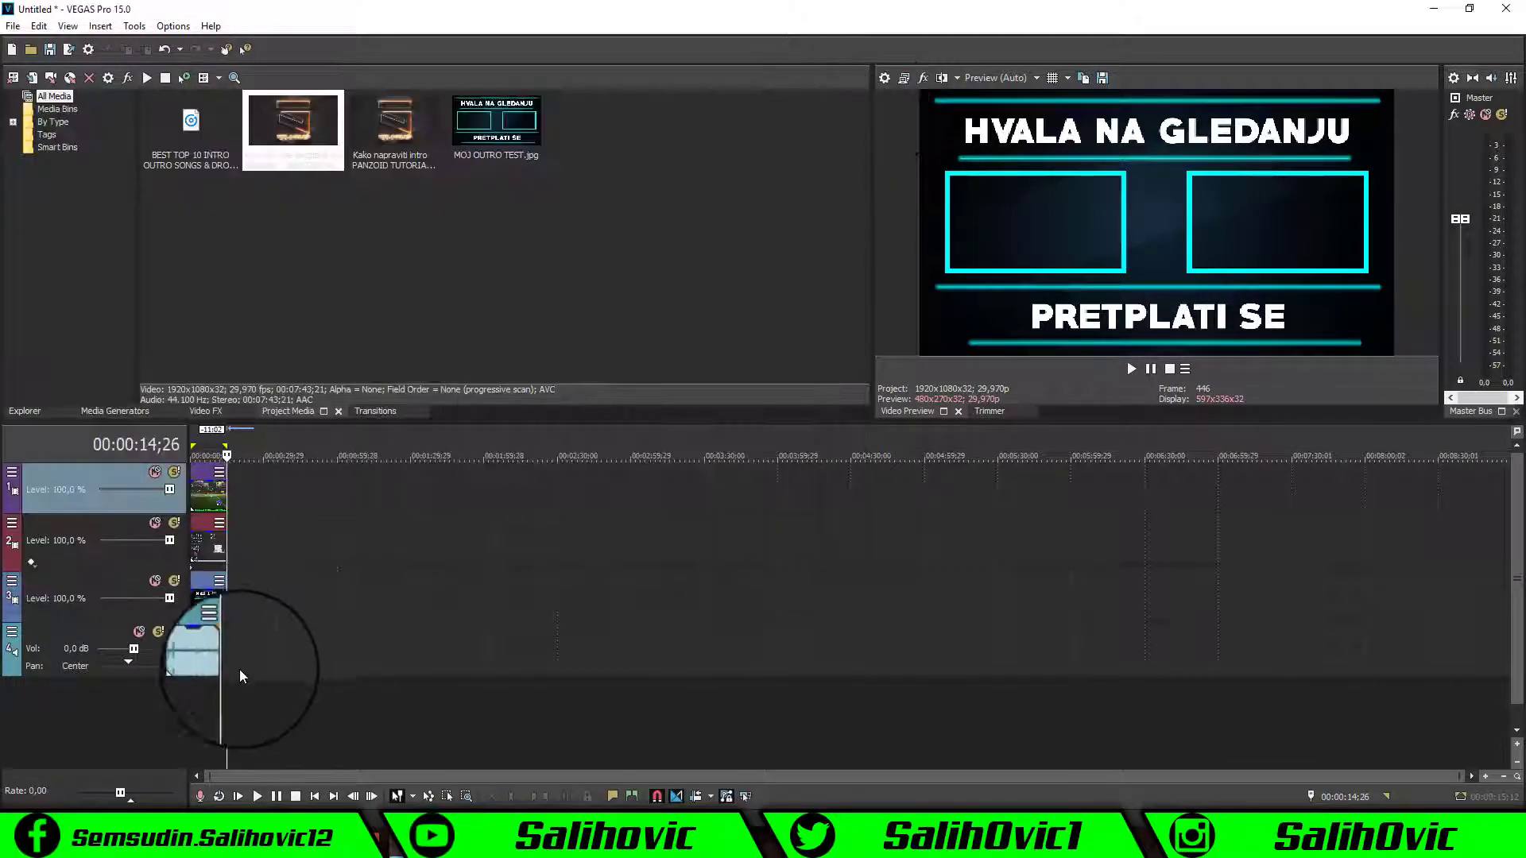
click(208, 690)
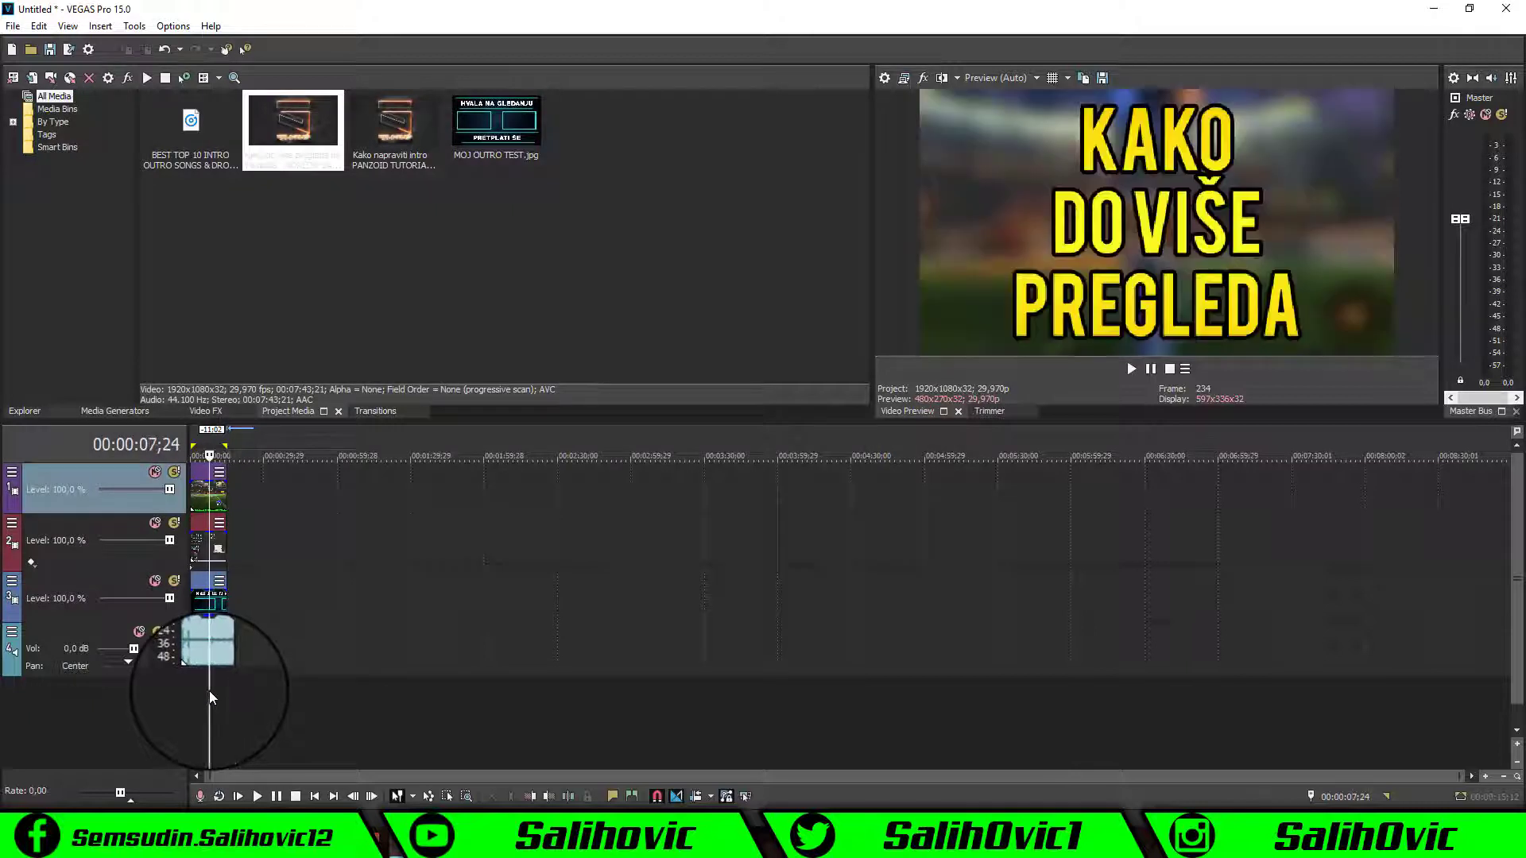
click(12, 471)
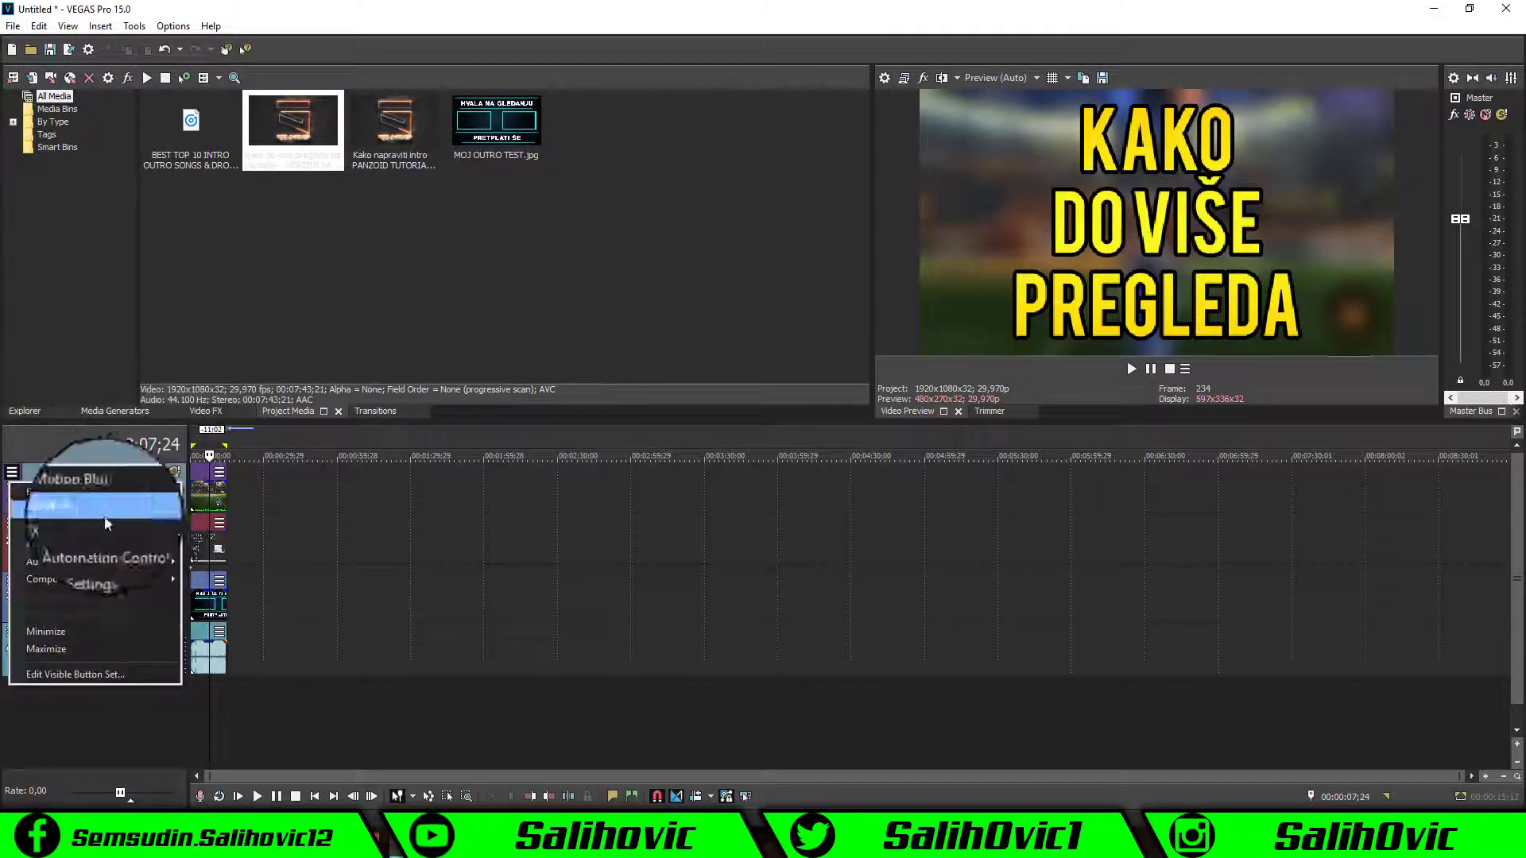
click(78, 509)
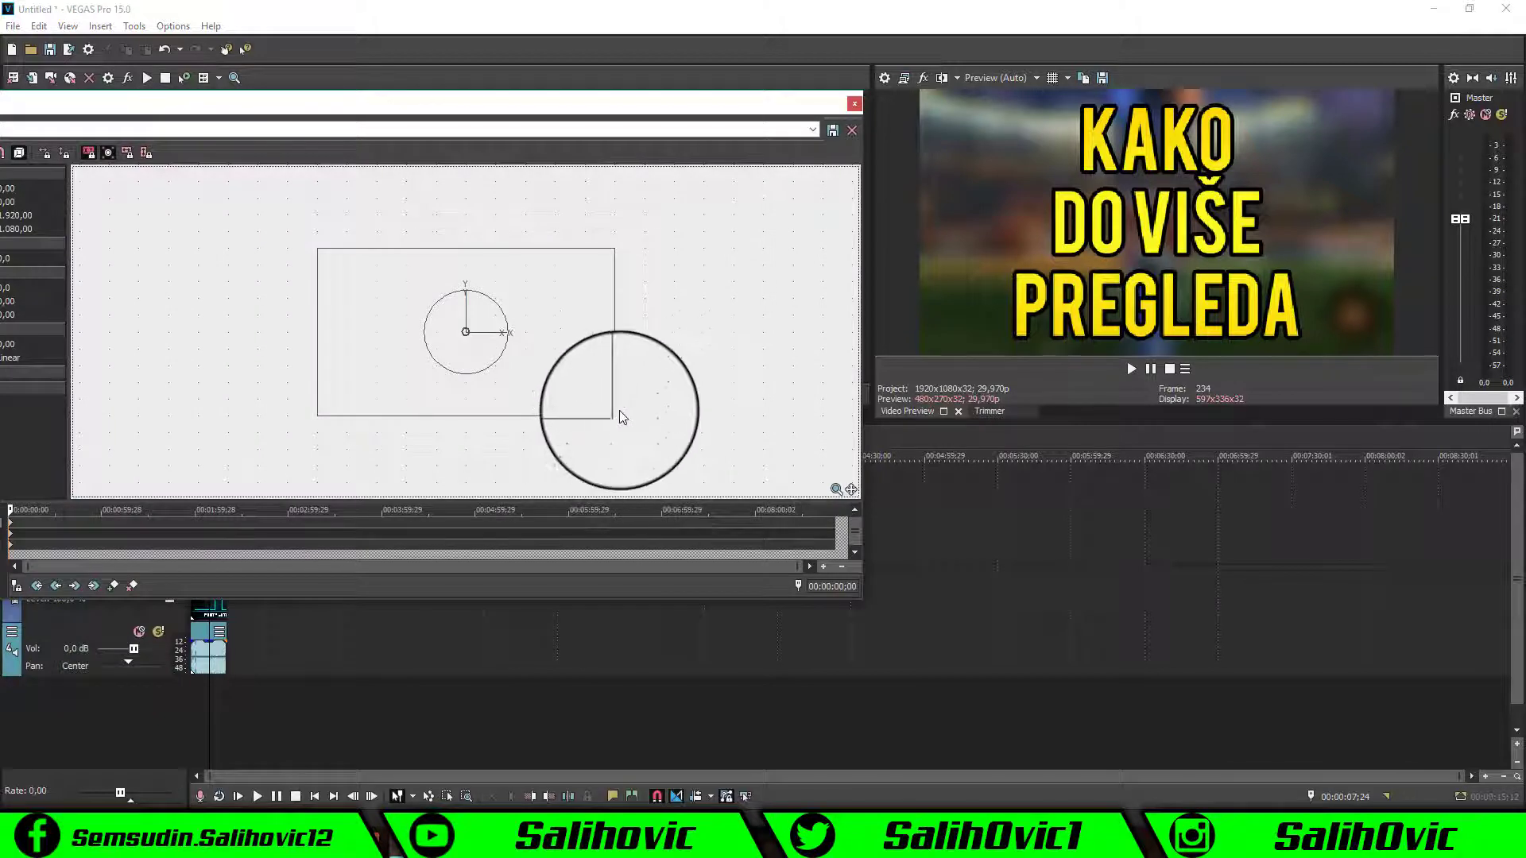
mouse_move(622, 417)
mouse_down()
mouse_move(564, 400)
mouse_move(497, 342)
mouse_move(547, 351)
mouse_up()
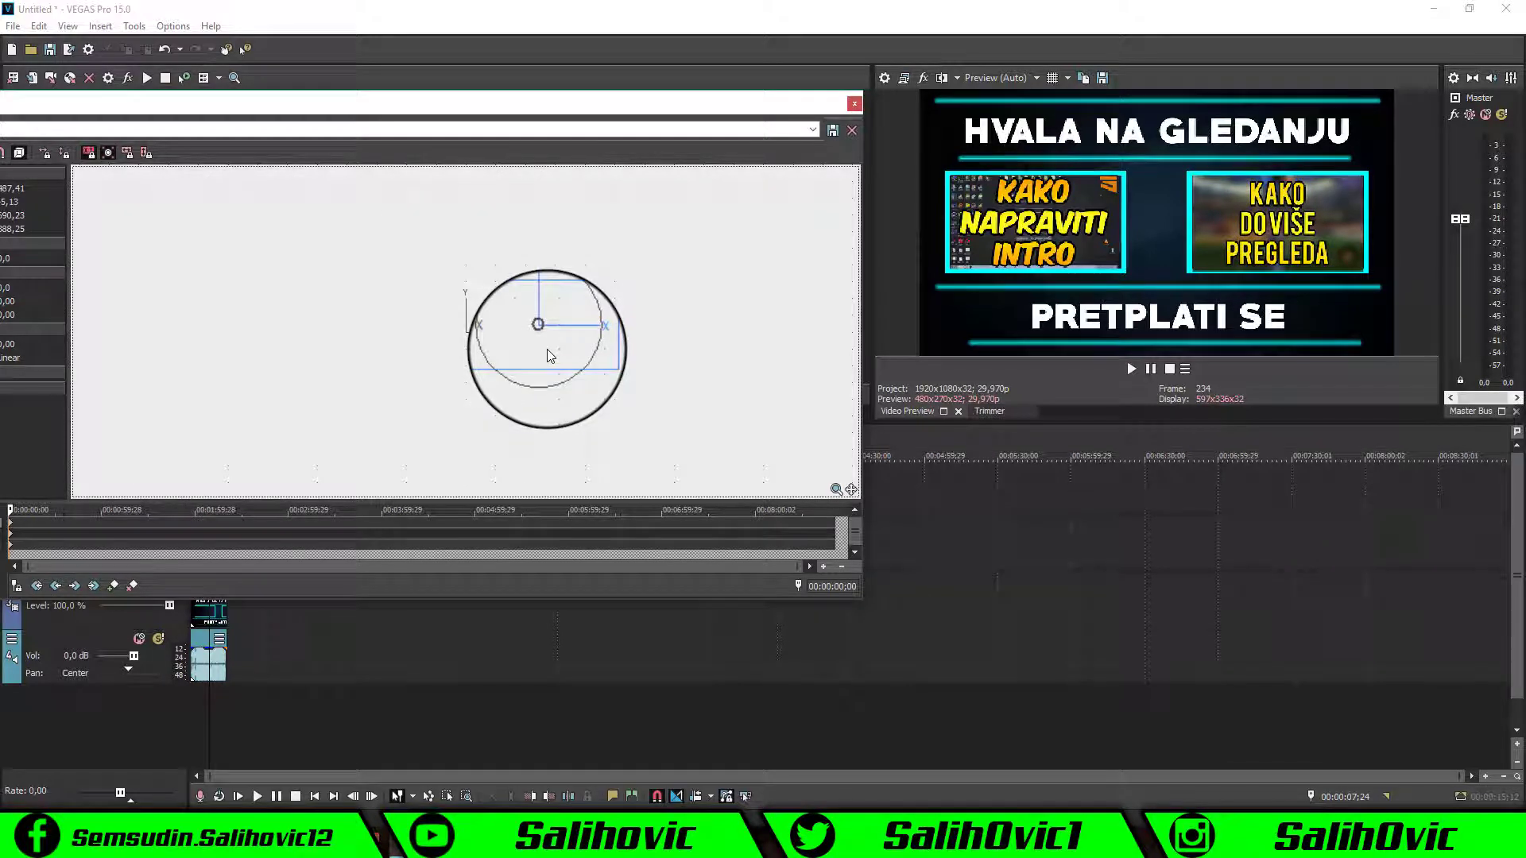
click(854, 104)
click(231, 692)
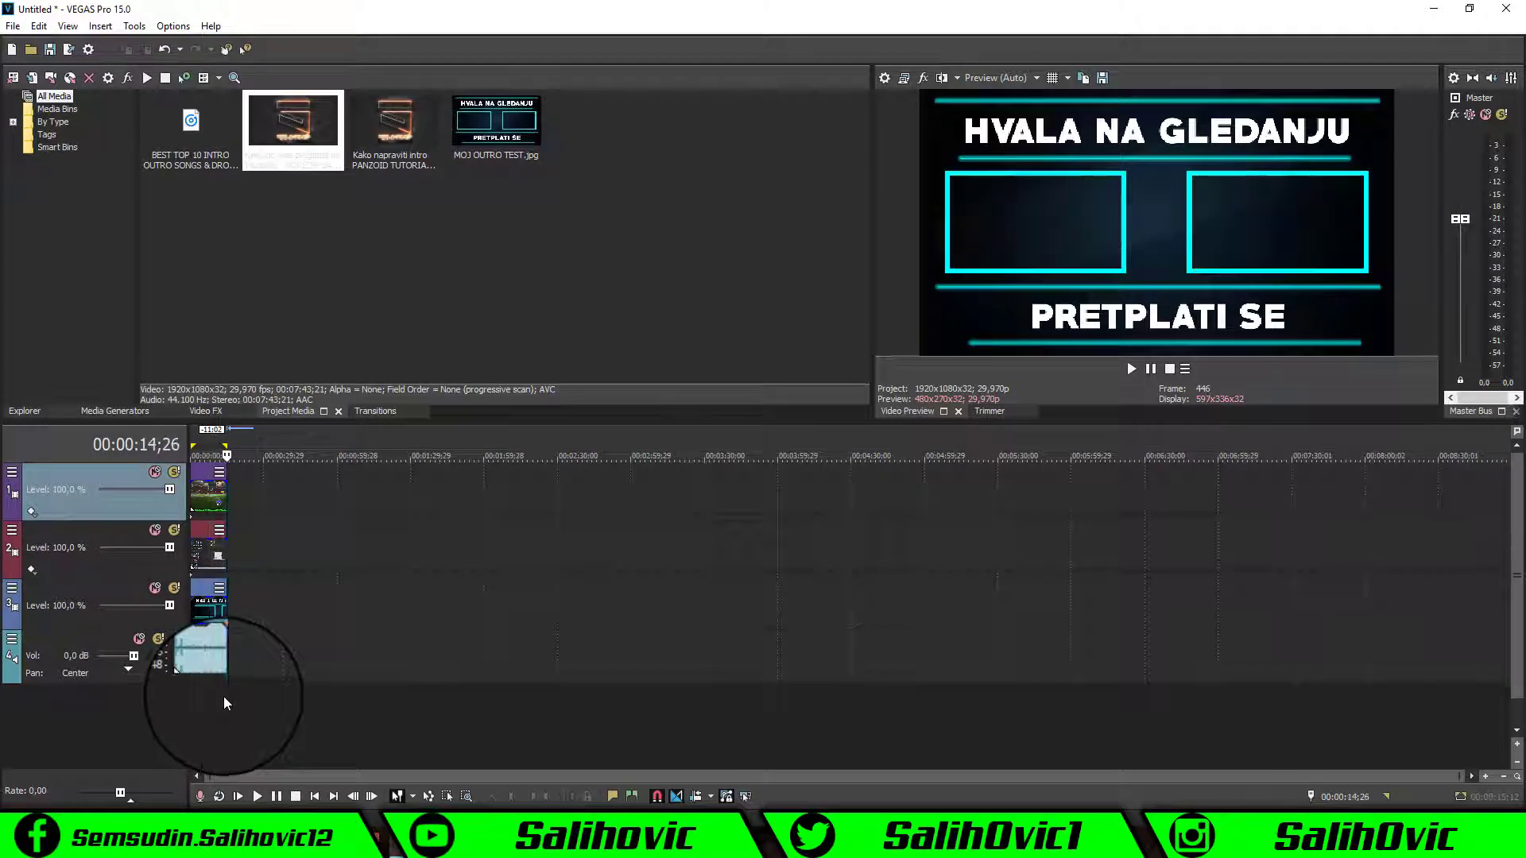
click(213, 697)
click(194, 696)
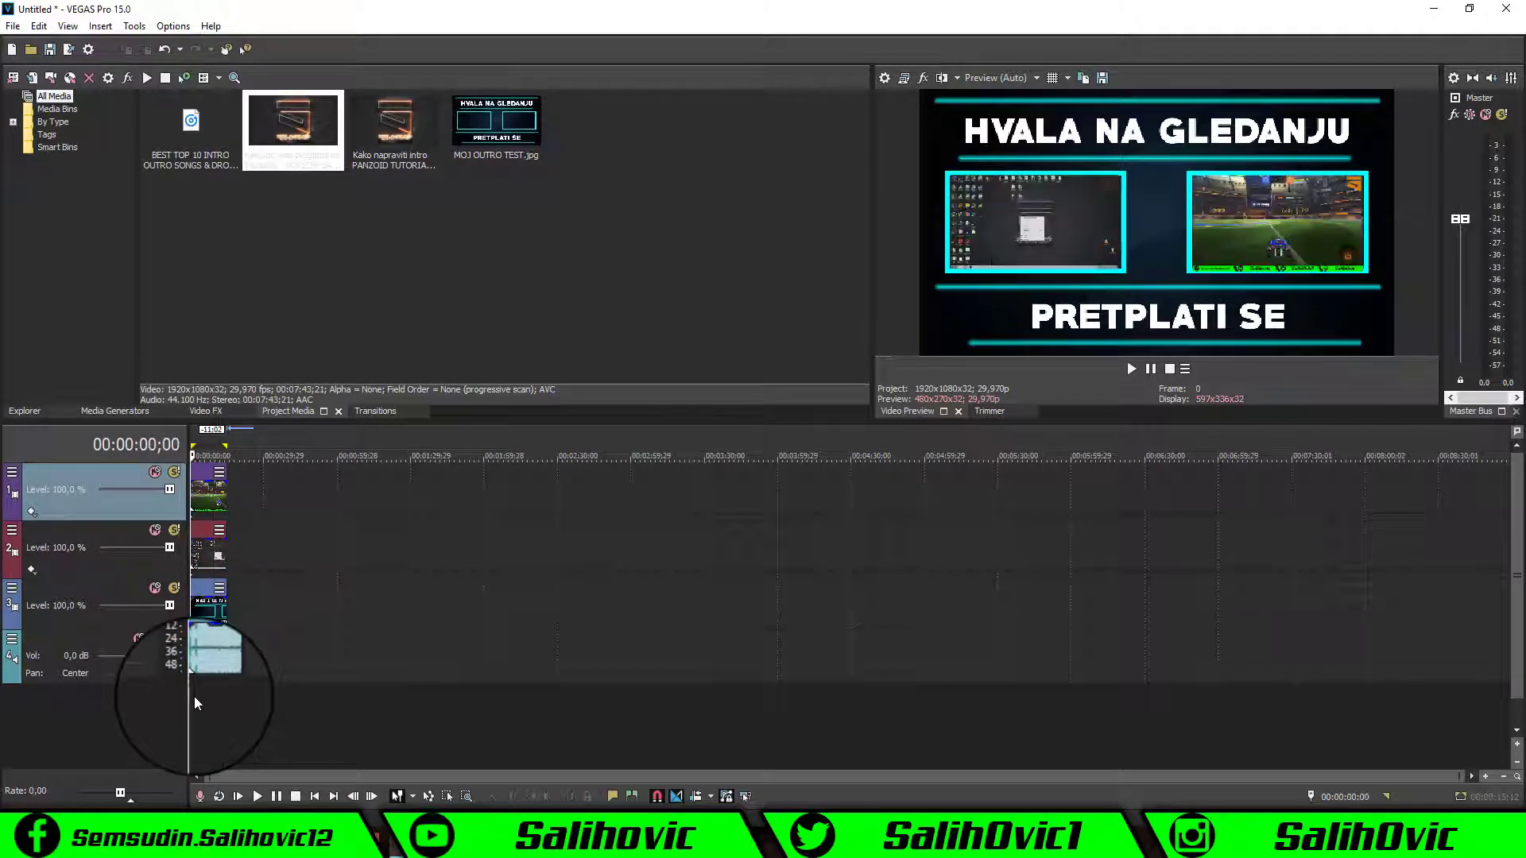
click(13, 26)
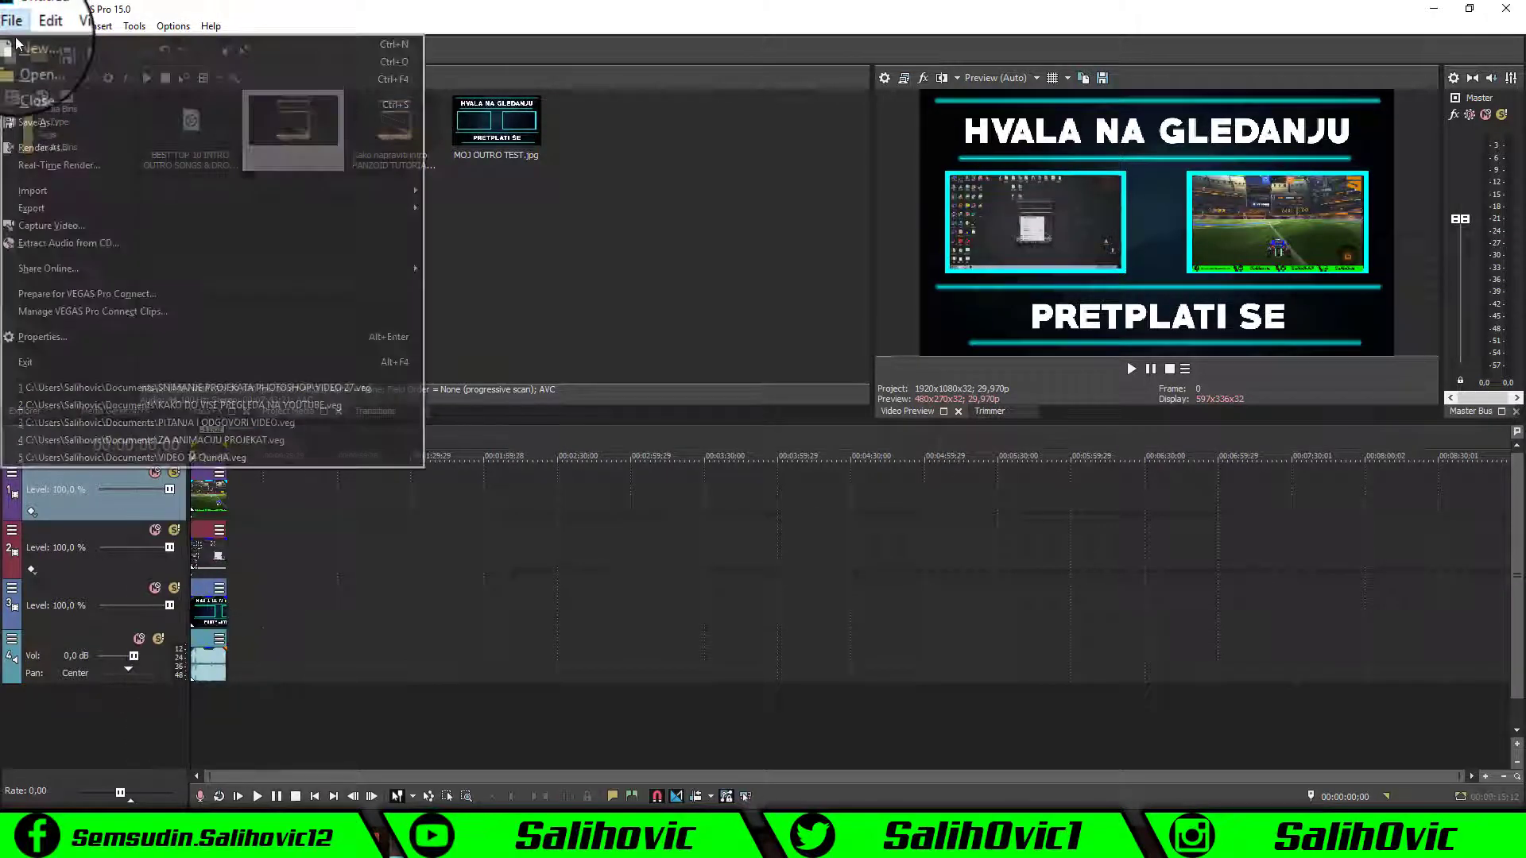
click(35, 151)
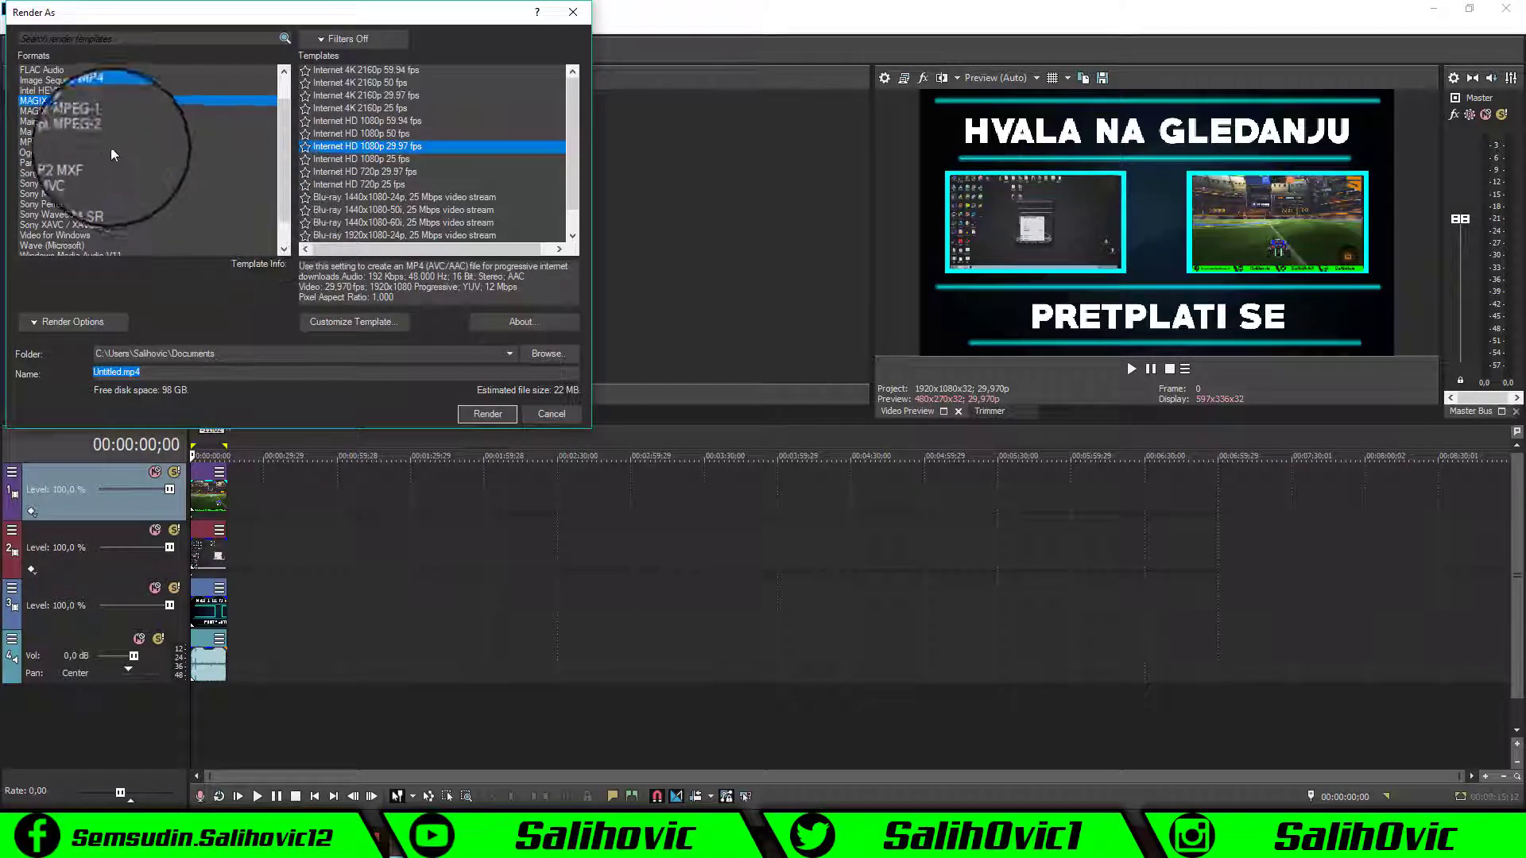
click(68, 194)
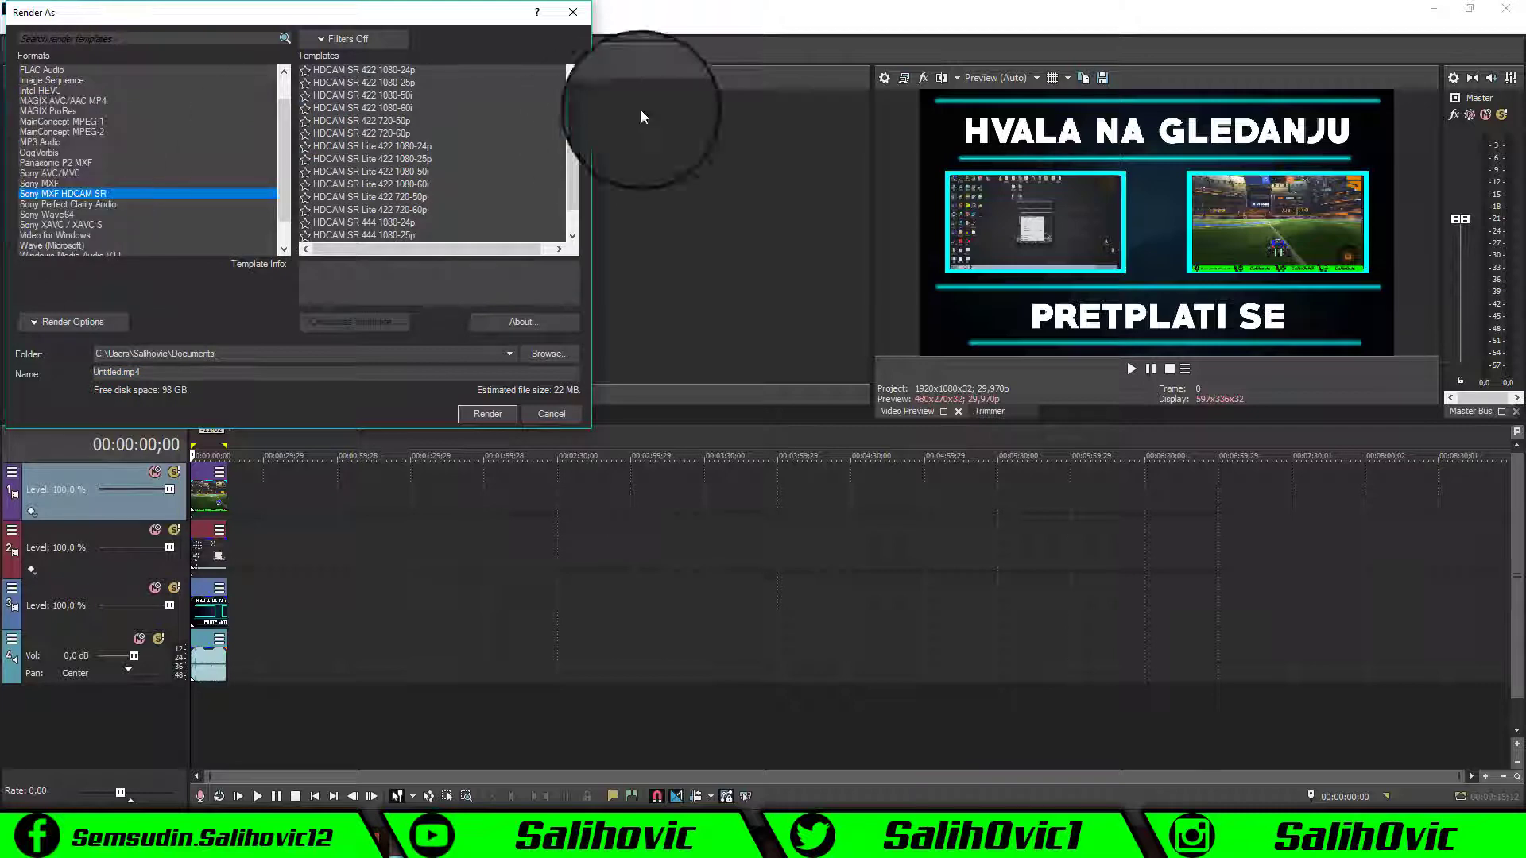
click(572, 11)
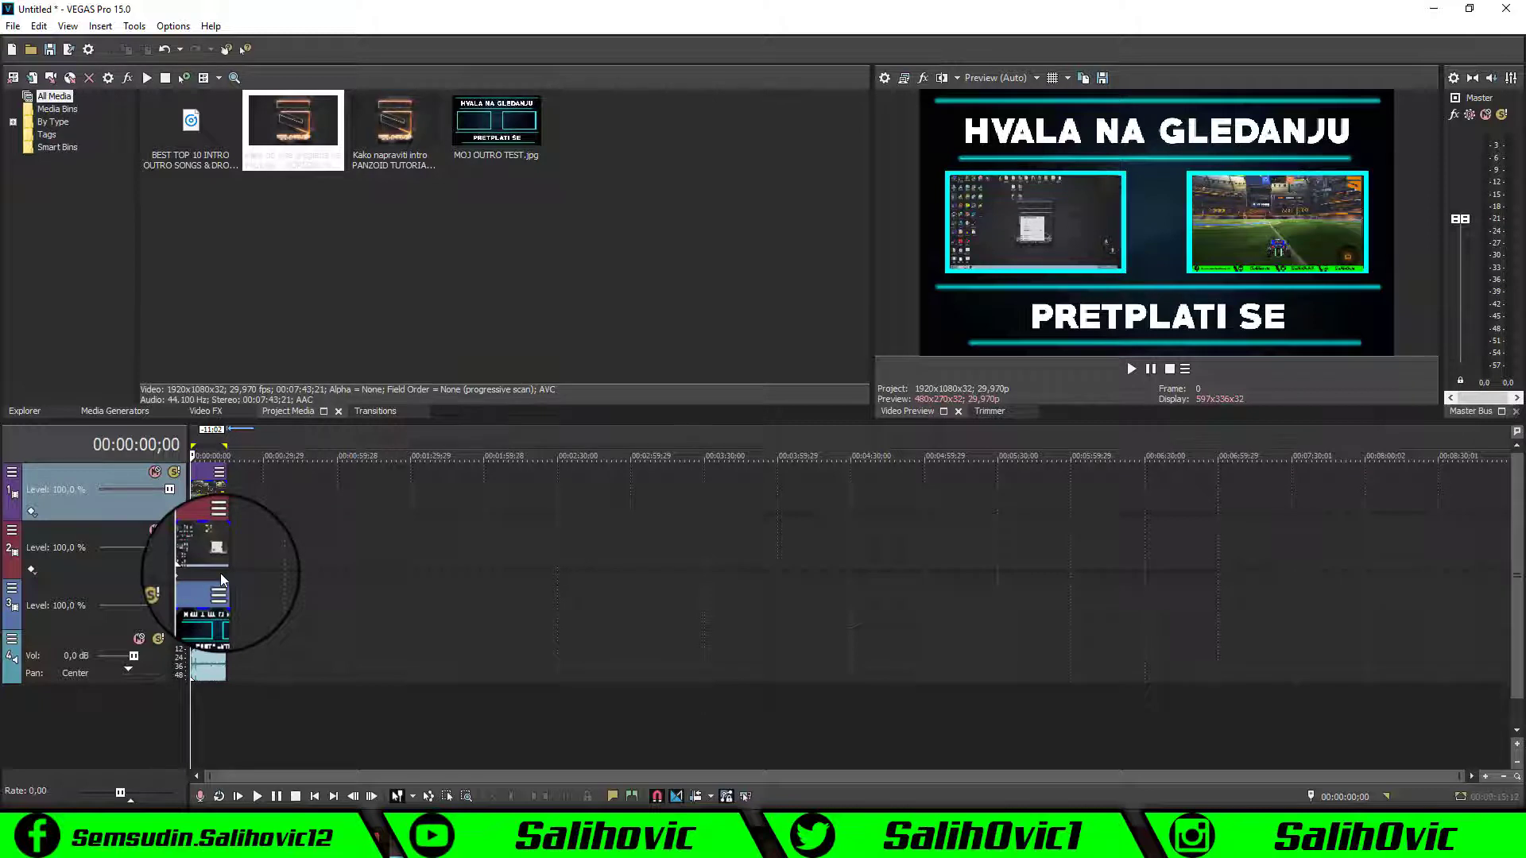
click(207, 696)
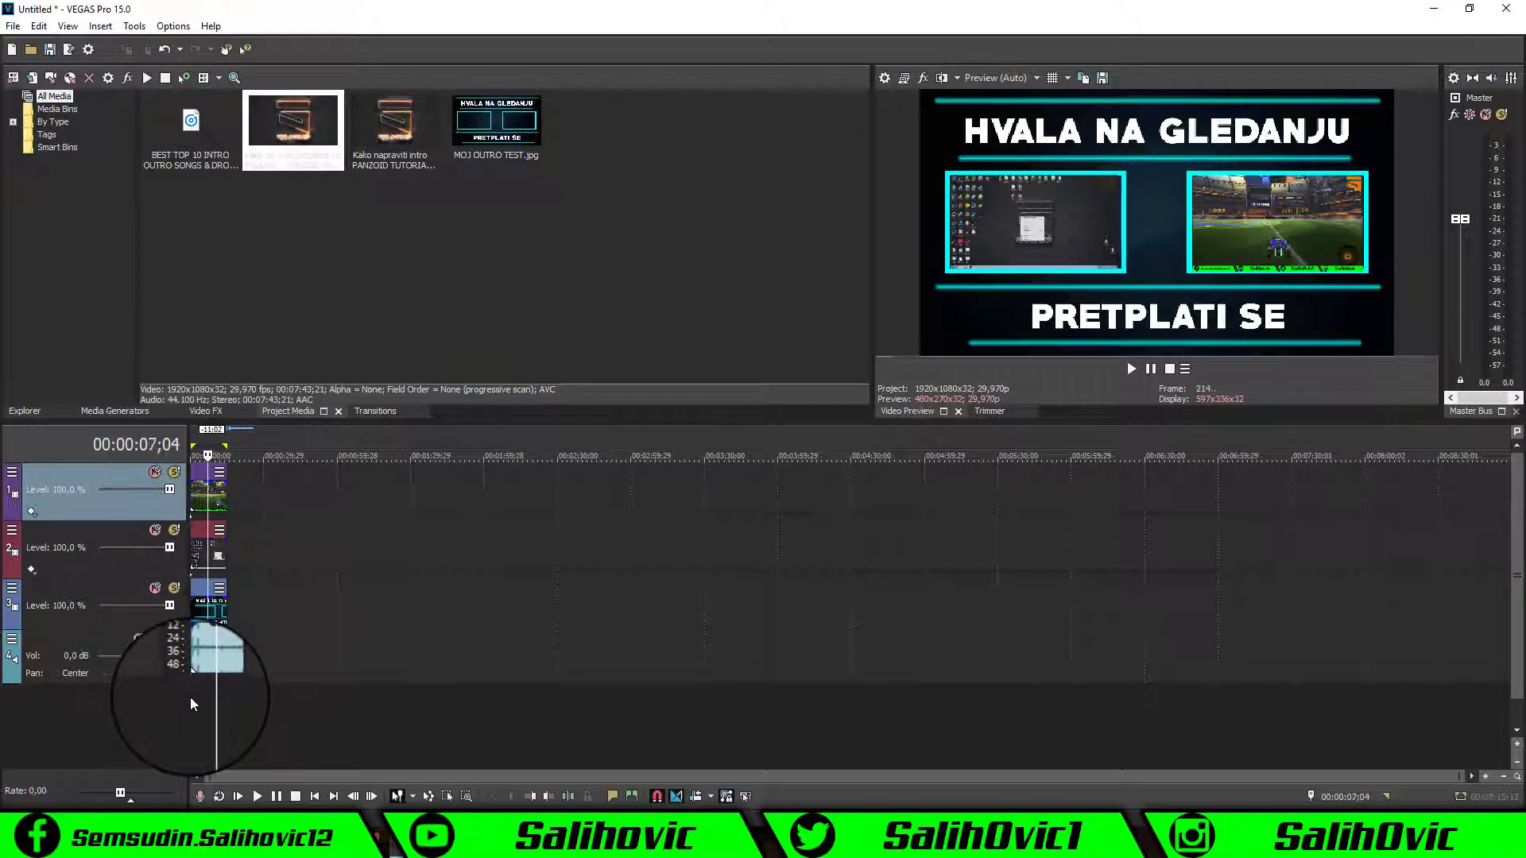
click(211, 699)
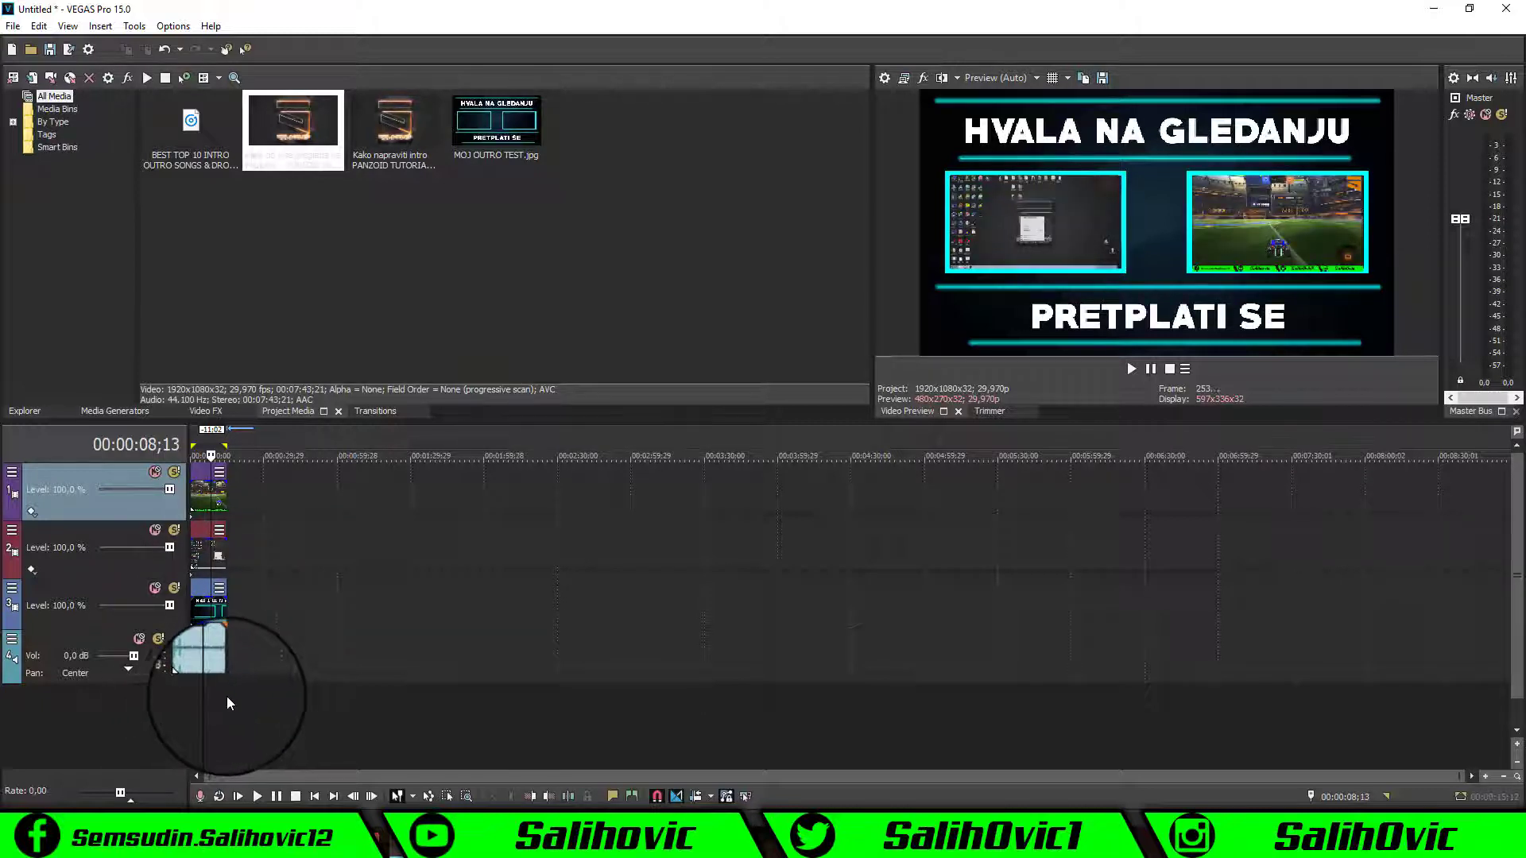
click(226, 696)
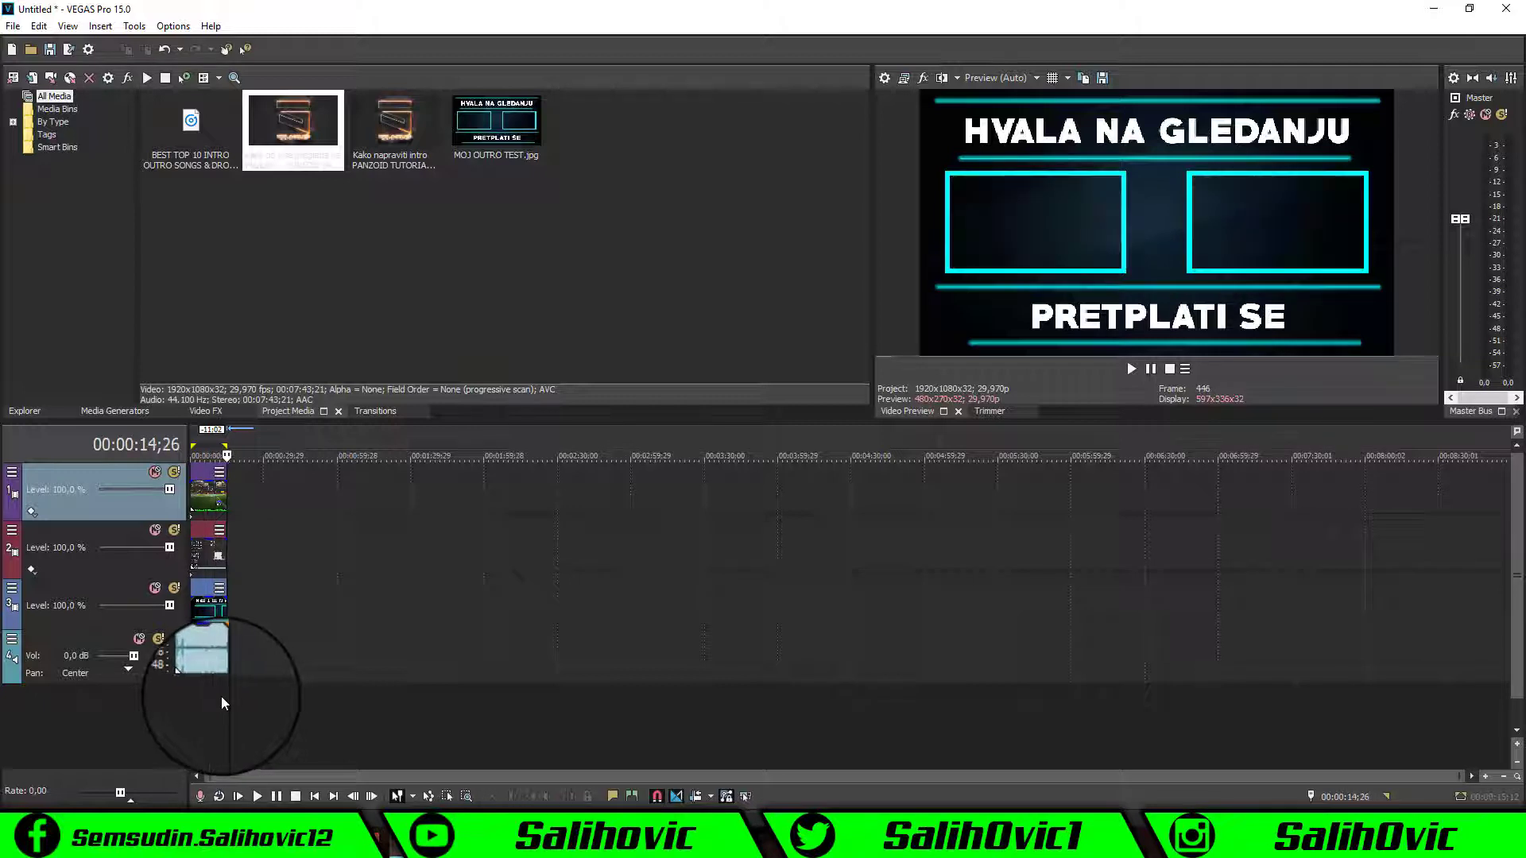
click(212, 696)
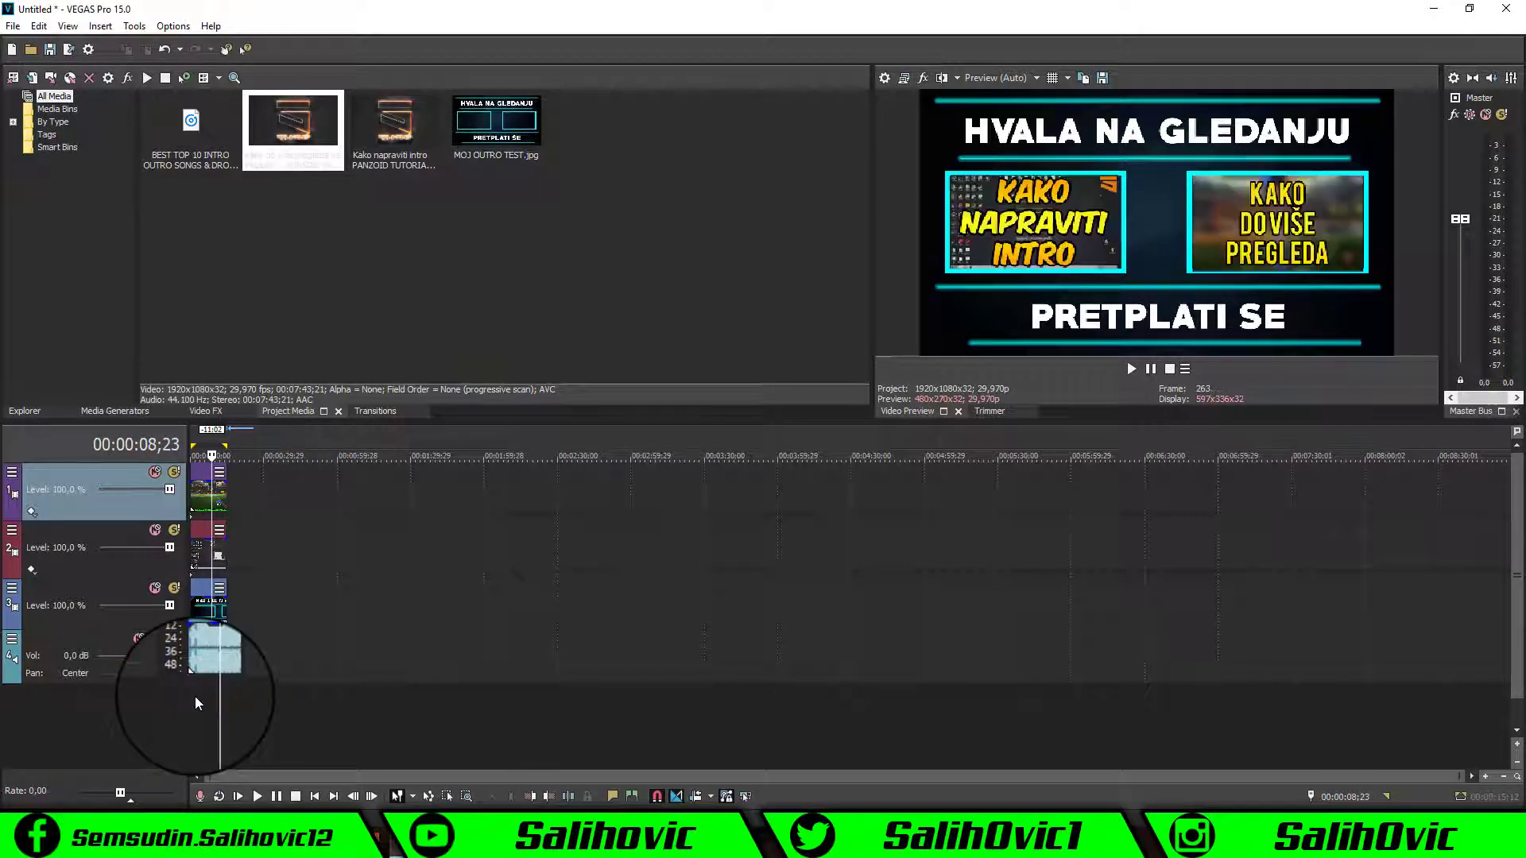
click(211, 698)
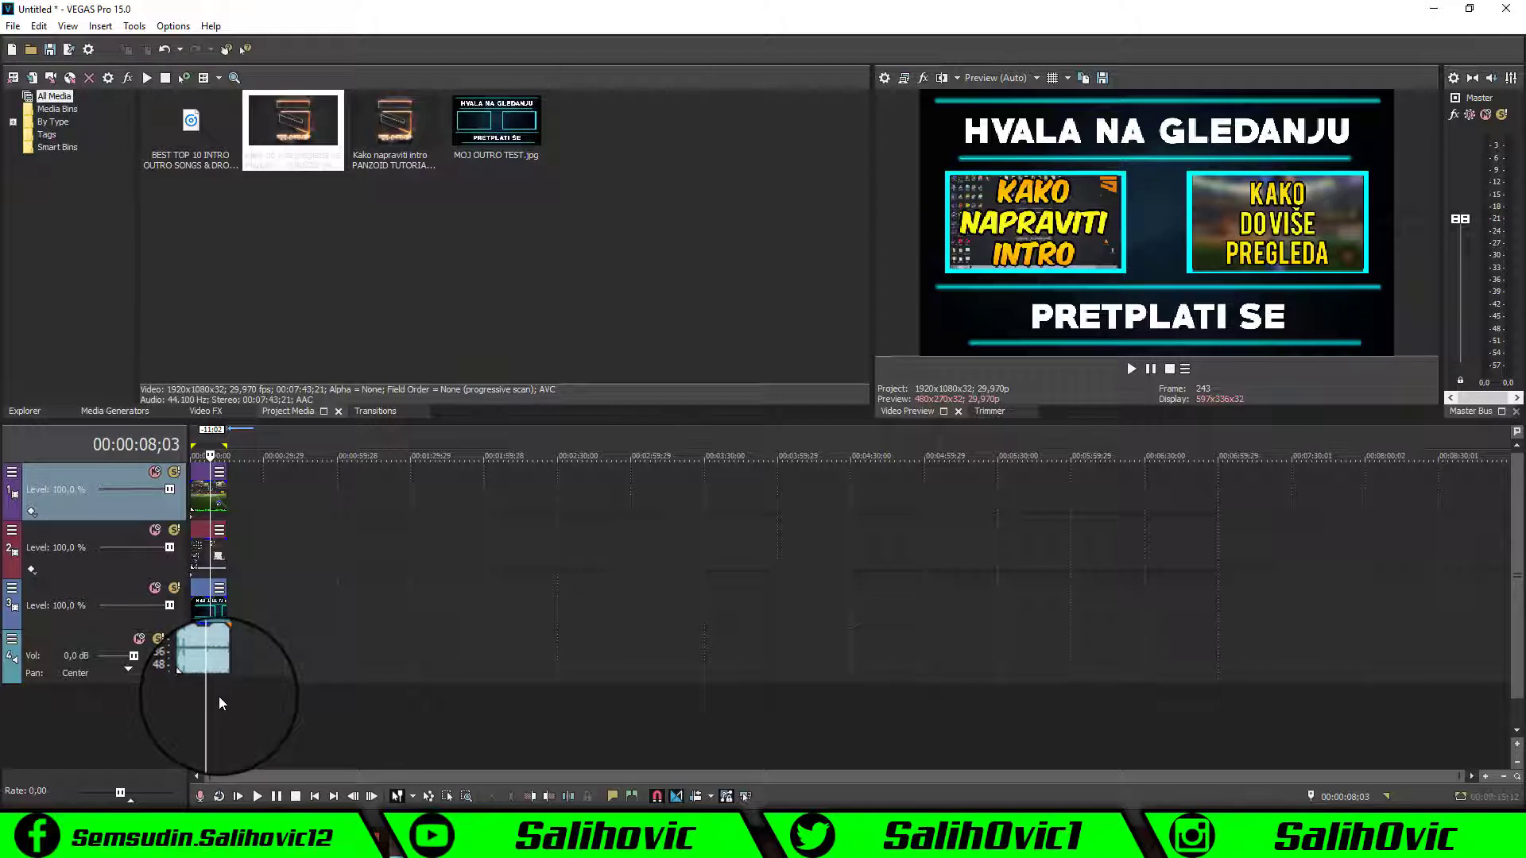
click(220, 698)
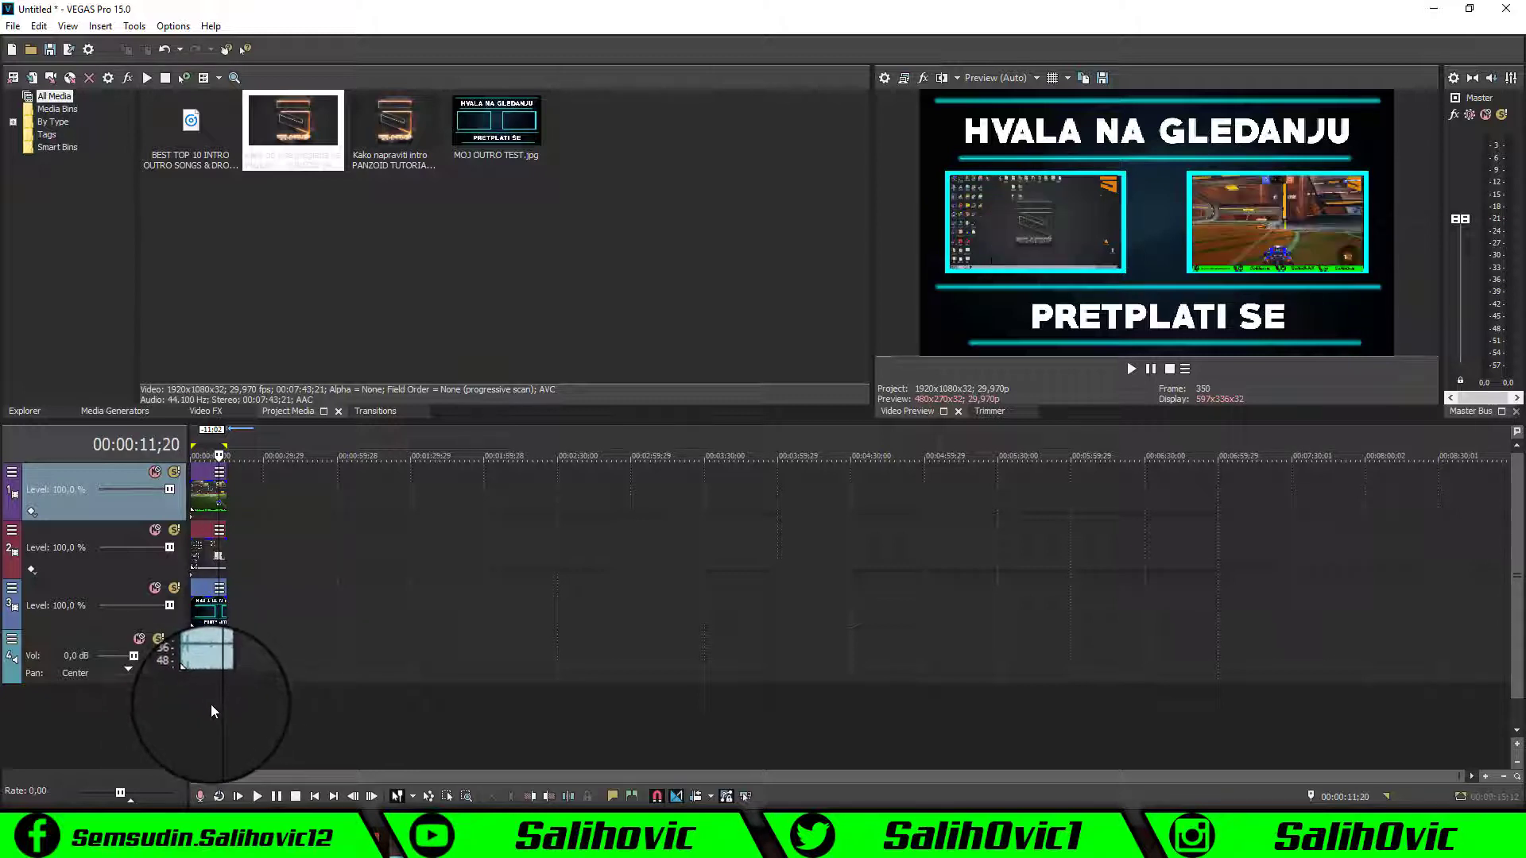
click(211, 704)
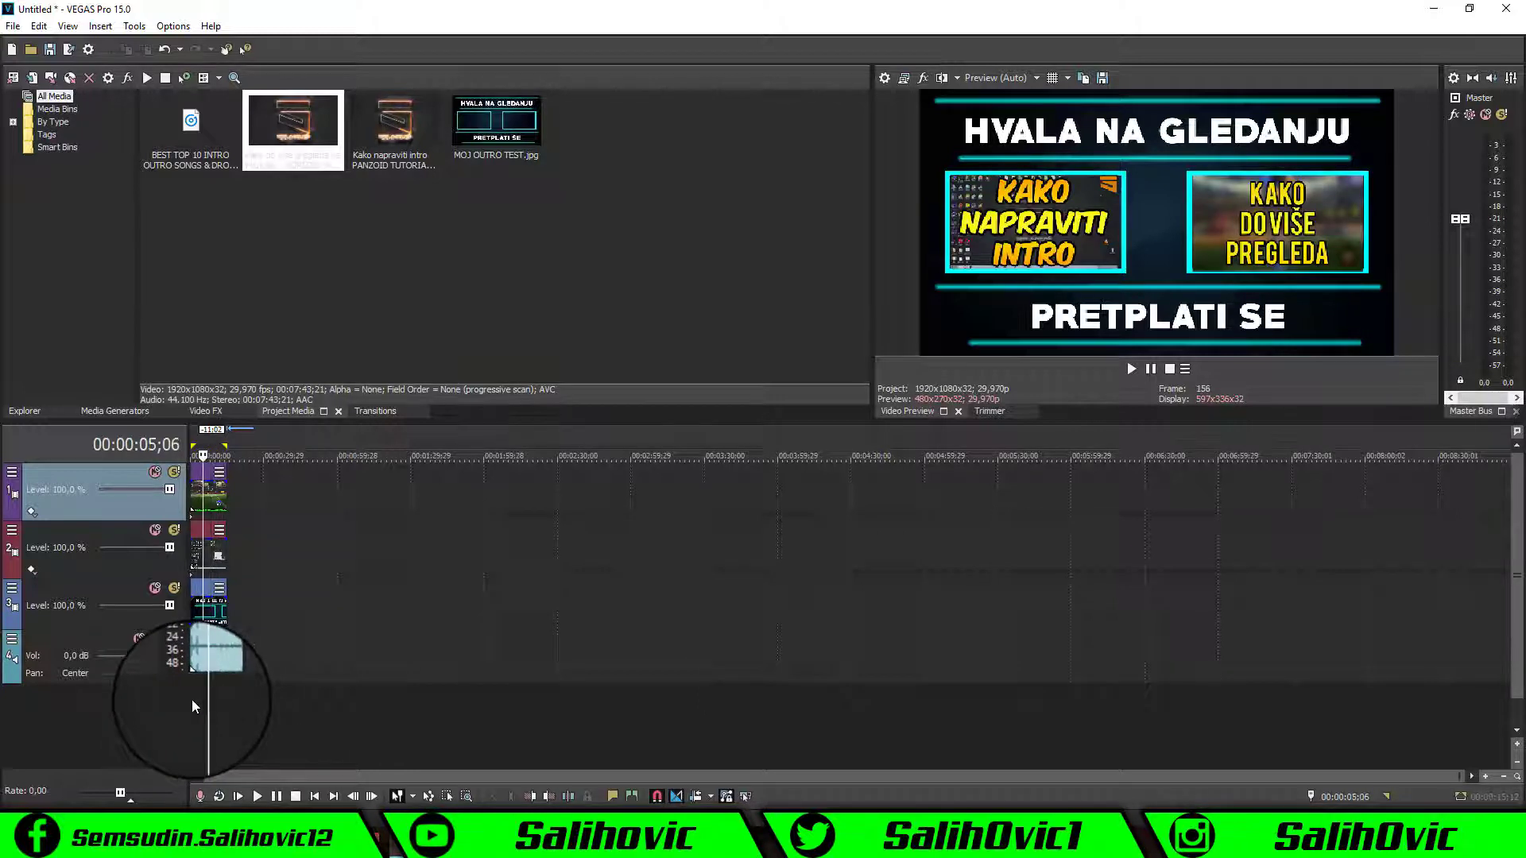
click(192, 699)
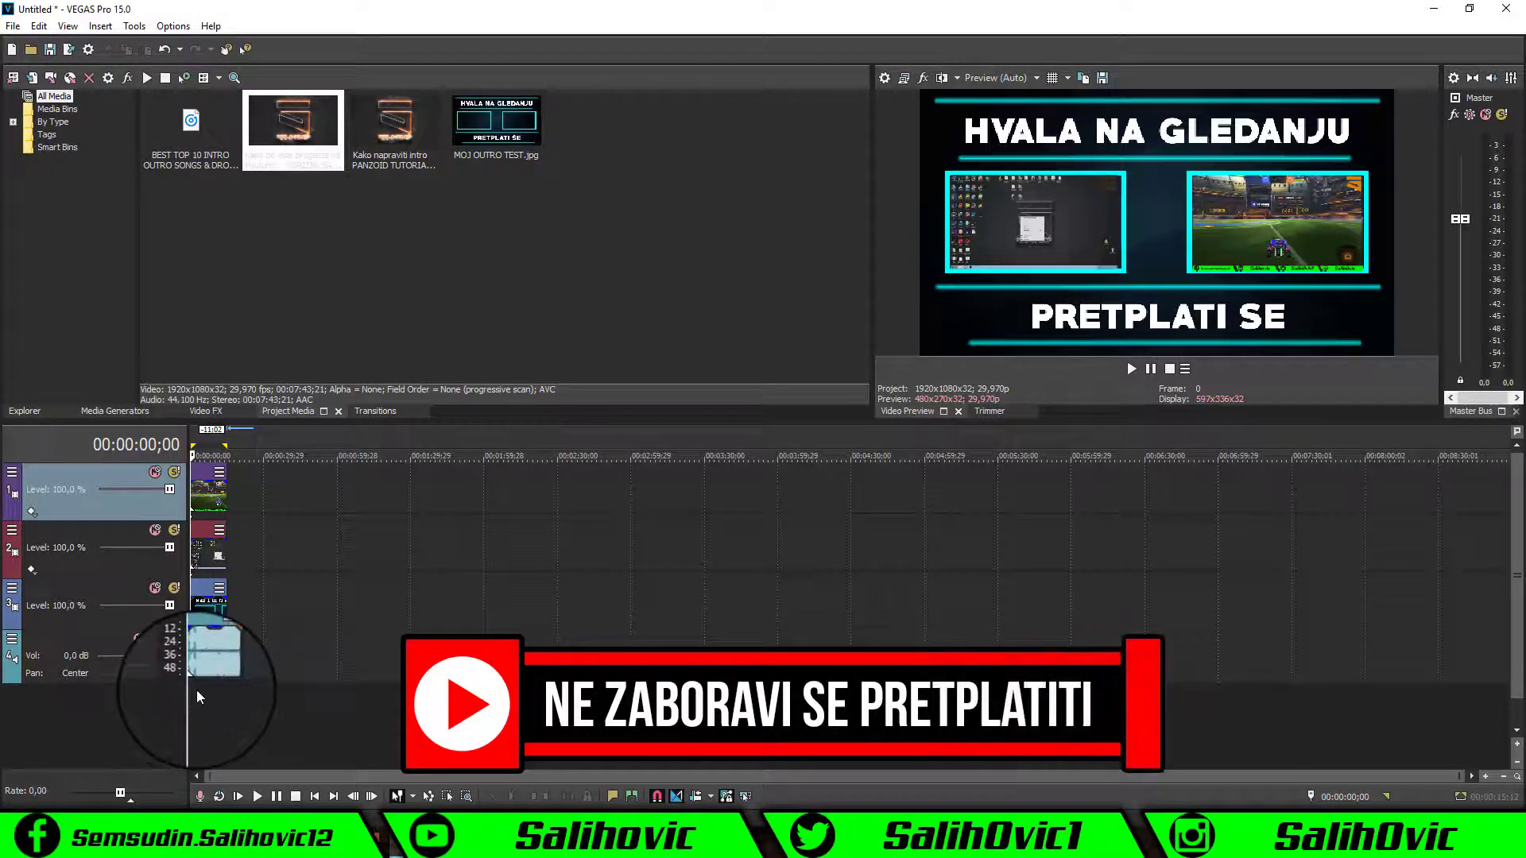
click(197, 690)
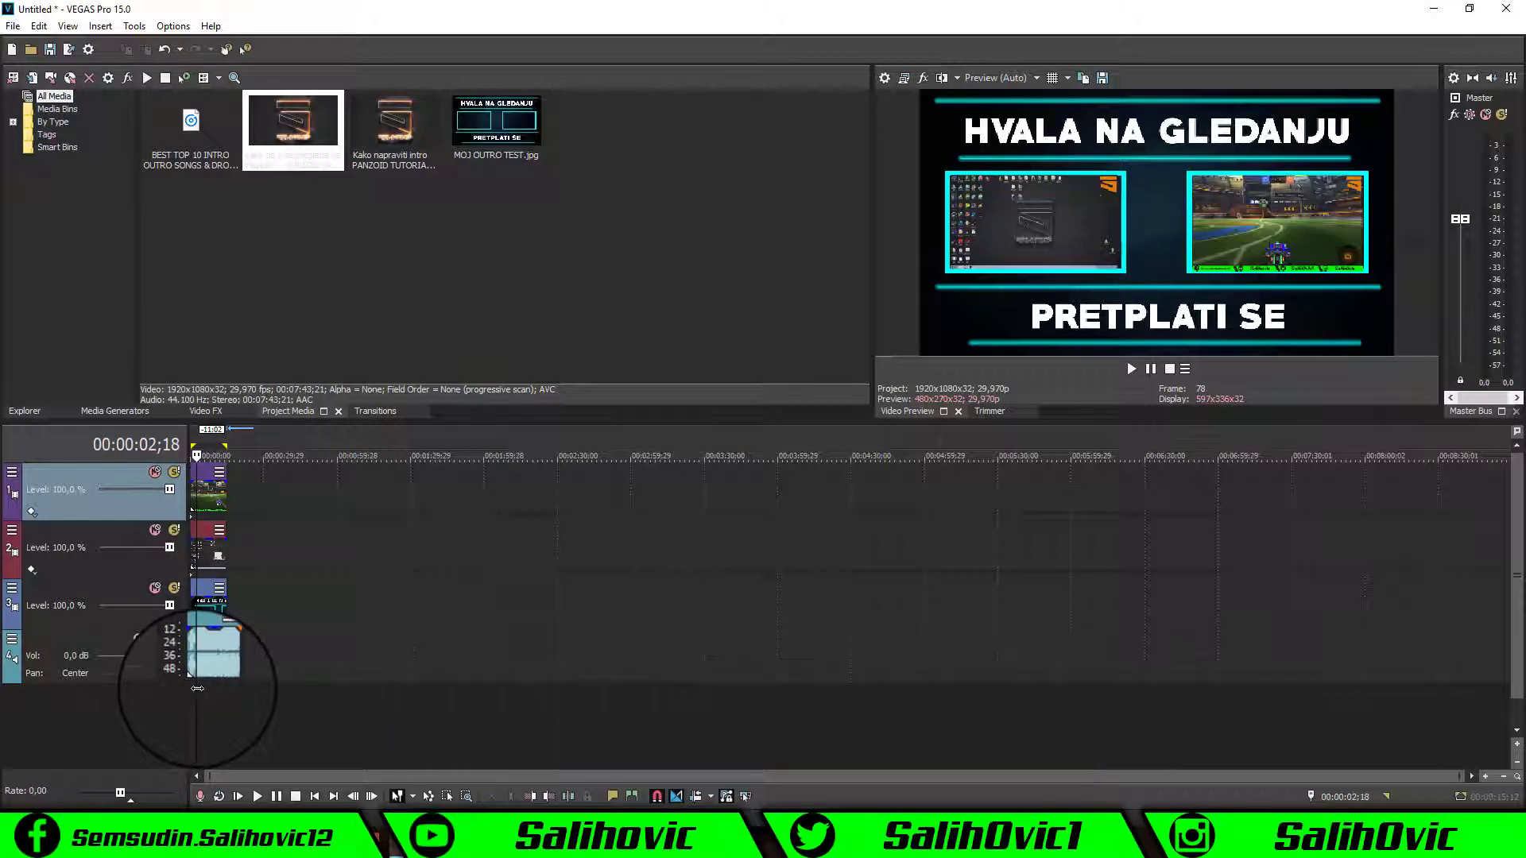